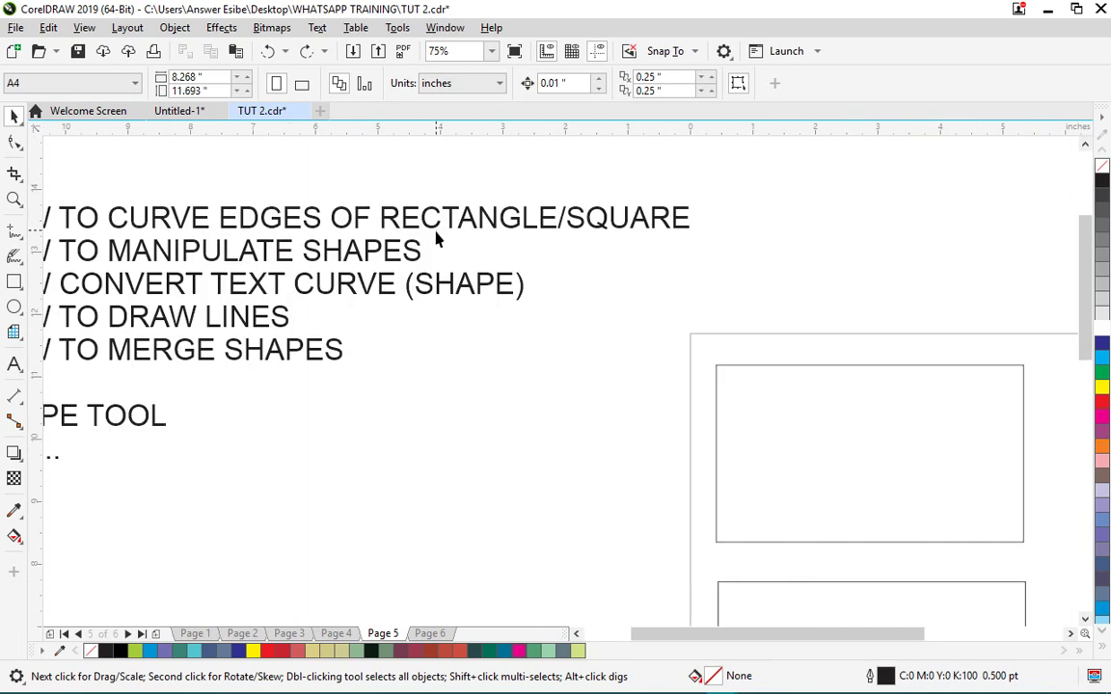
- Insert the word "TO" before "CURVE" in the topic line "HOW CONVERT TEXT CURVE (SHAPE)"
{"action": "scroll", "coordinate": [540, 227], "scroll_direction": "down", "scroll_amount": 2}
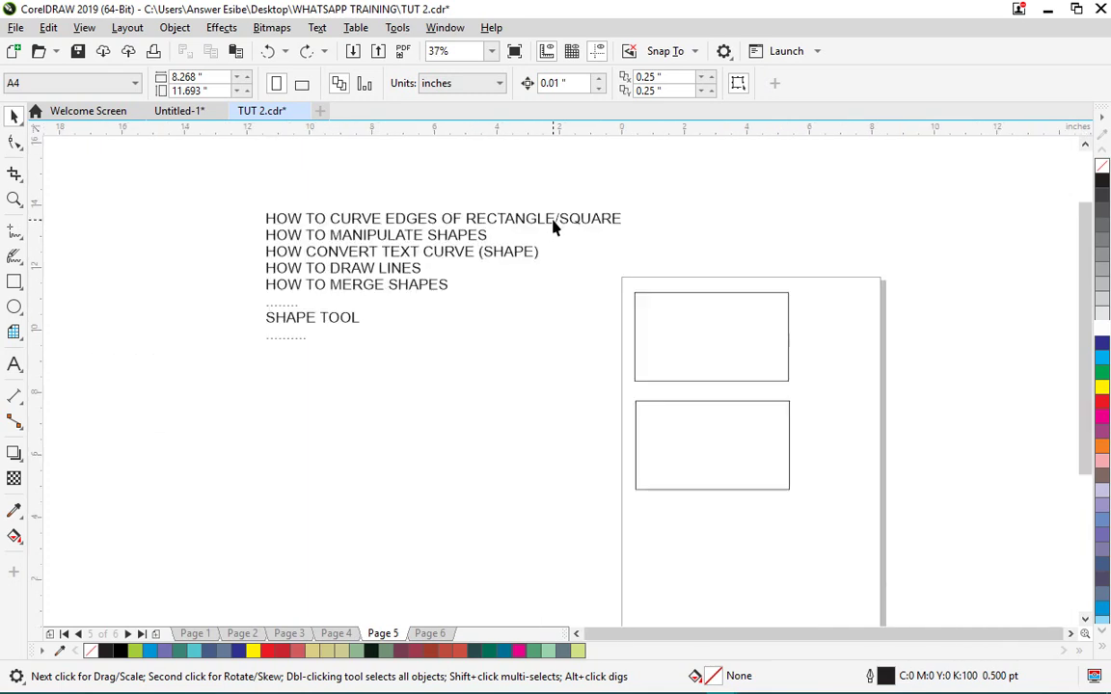
{"action": "scroll", "coordinate": [553, 226], "scroll_direction": "up", "scroll_amount": 2}
{"action": "scroll", "coordinate": [521, 229], "scroll_direction": "down", "scroll_amount": 2}
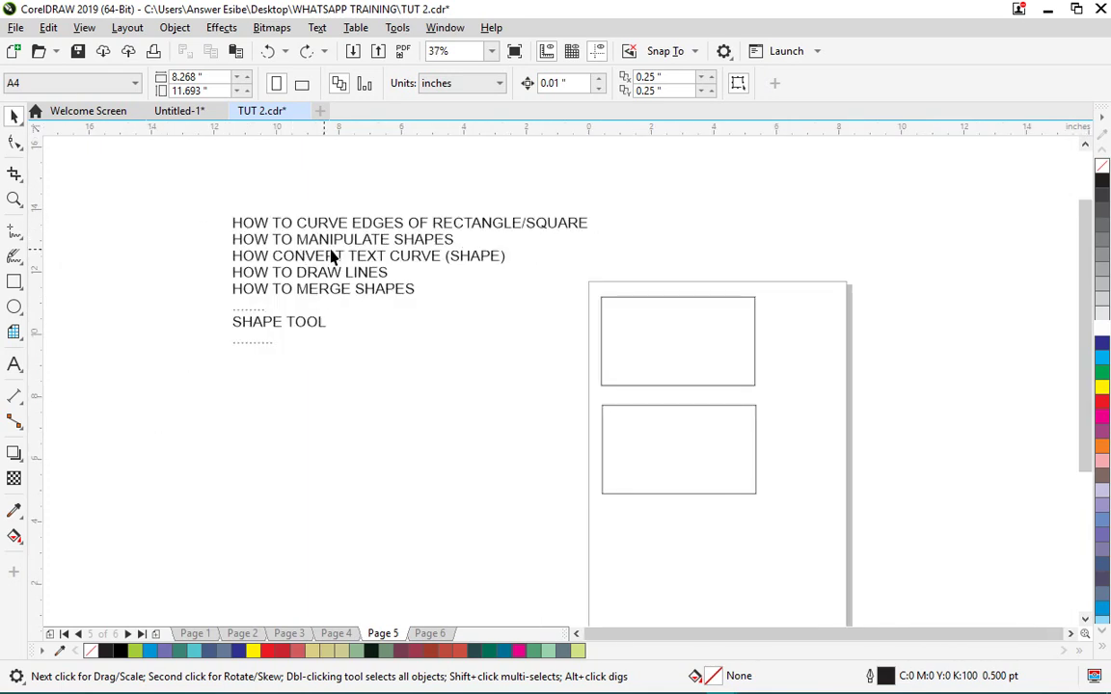
{"action": "double_click", "coordinate": [394, 261]}
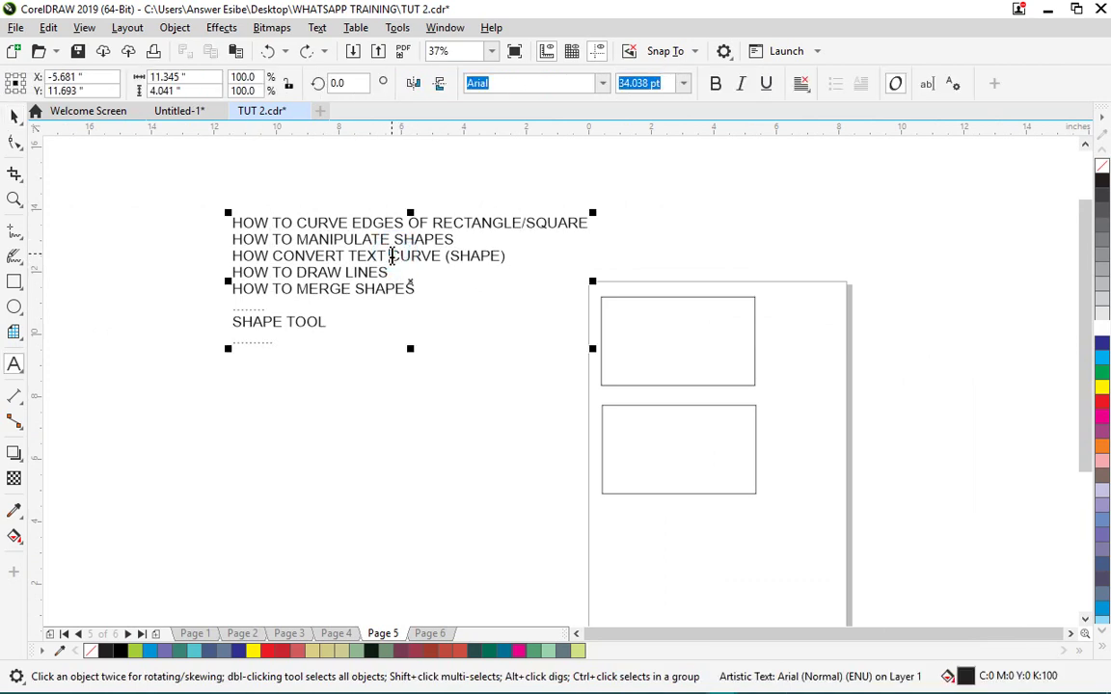
{"action": "type", "text": "TO"}
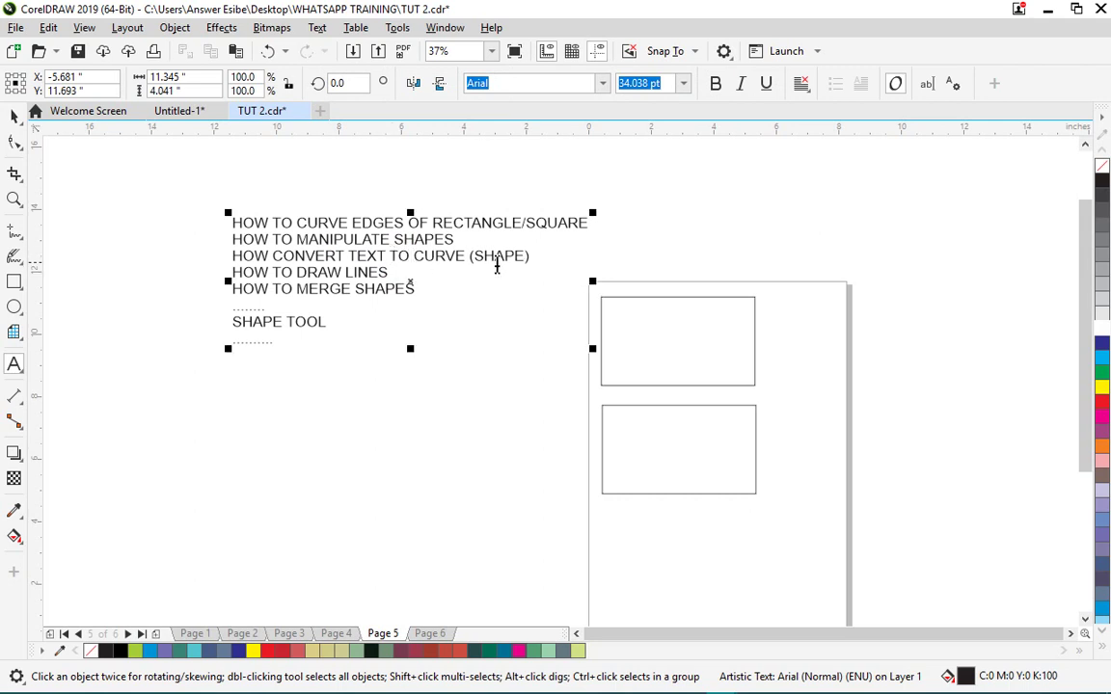
- Insert the word "USING" before "SHAPE TOOL" in the topic list and finish editing the text
{"action": "scroll", "coordinate": [488, 262], "scroll_direction": "up", "scroll_amount": 2}
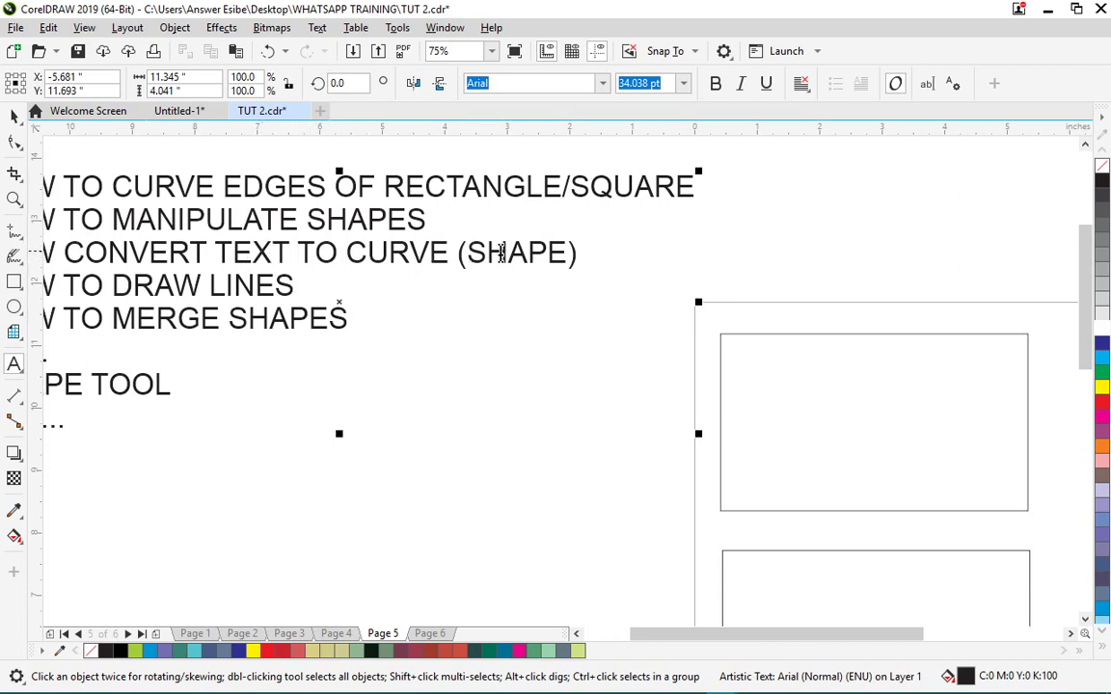
{"action": "scroll", "coordinate": [554, 270], "scroll_direction": "down", "scroll_amount": 1}
{"action": "scroll", "coordinate": [360, 278], "scroll_direction": "up", "scroll_amount": 1}
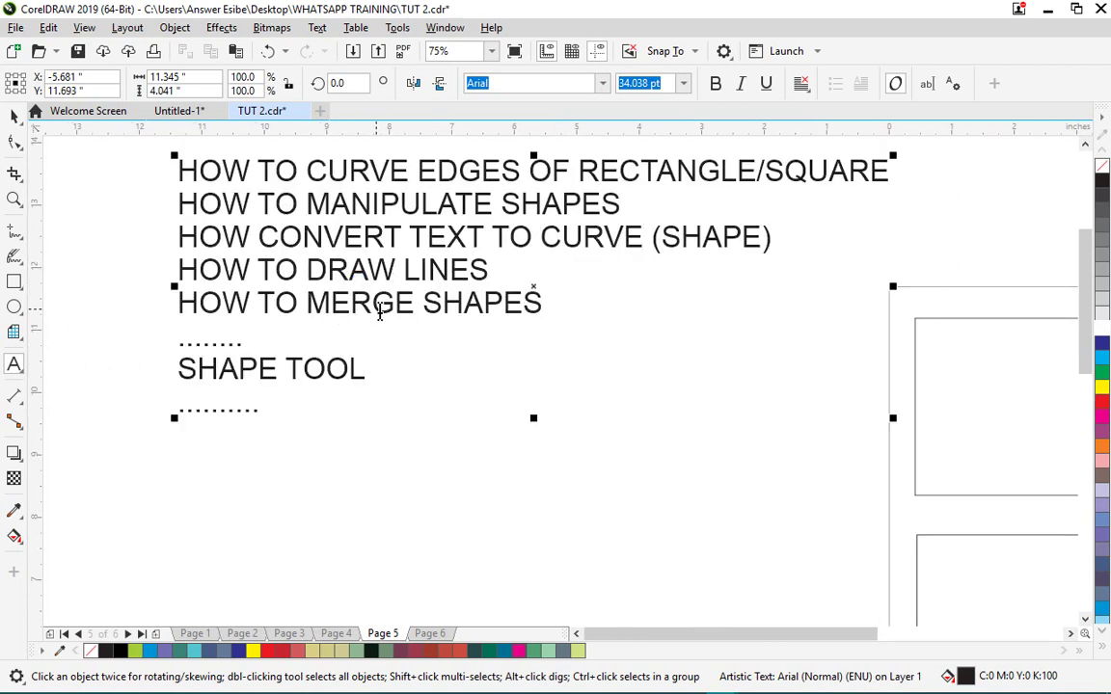
{"action": "scroll", "coordinate": [265, 347], "scroll_direction": "down", "scroll_amount": 1}
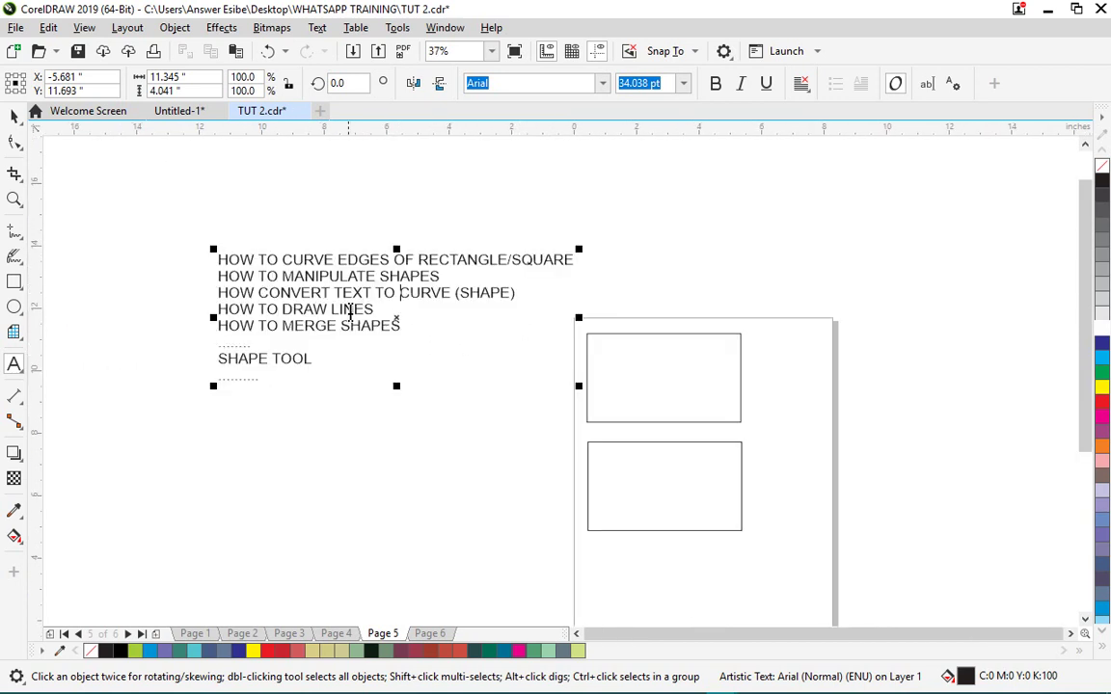
{"action": "scroll", "coordinate": [273, 371], "scroll_direction": "up", "scroll_amount": 1}
{"action": "left_click", "coordinate": [174, 344]}
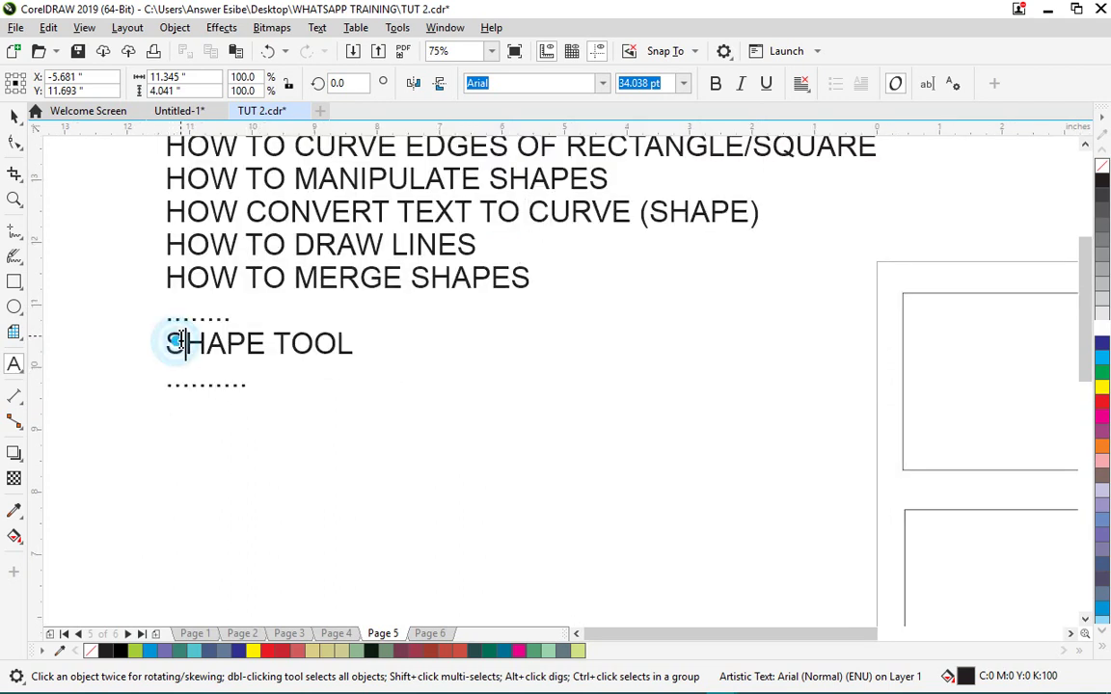
{"action": "type", "text": "USING"}
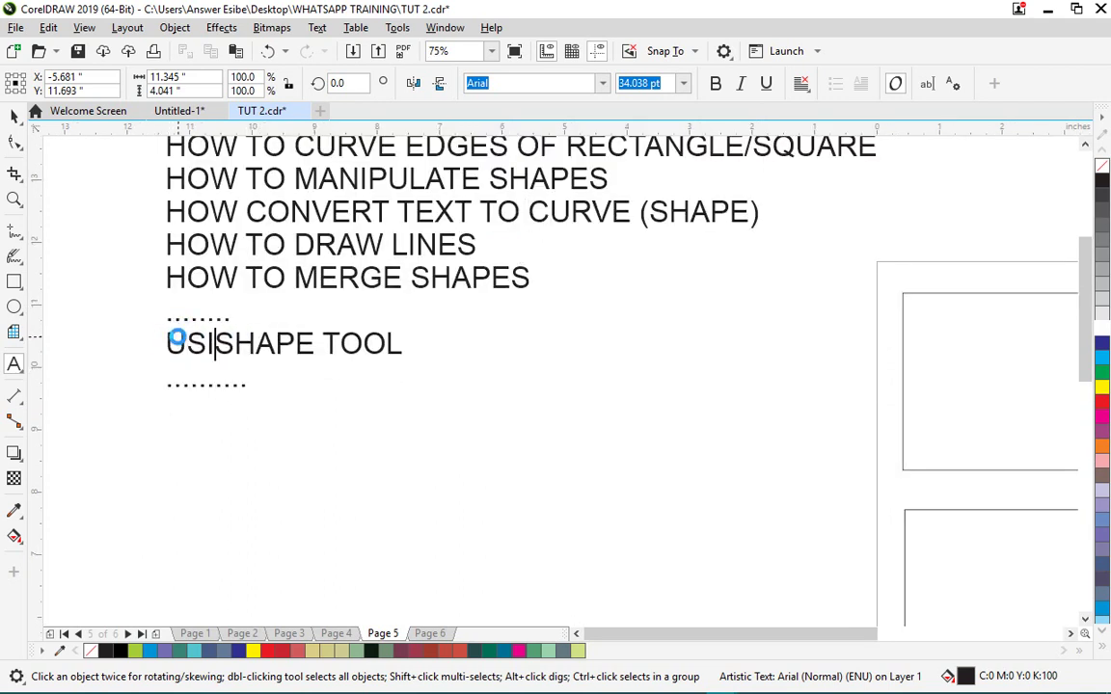
{"action": "key", "text": "Escape"}
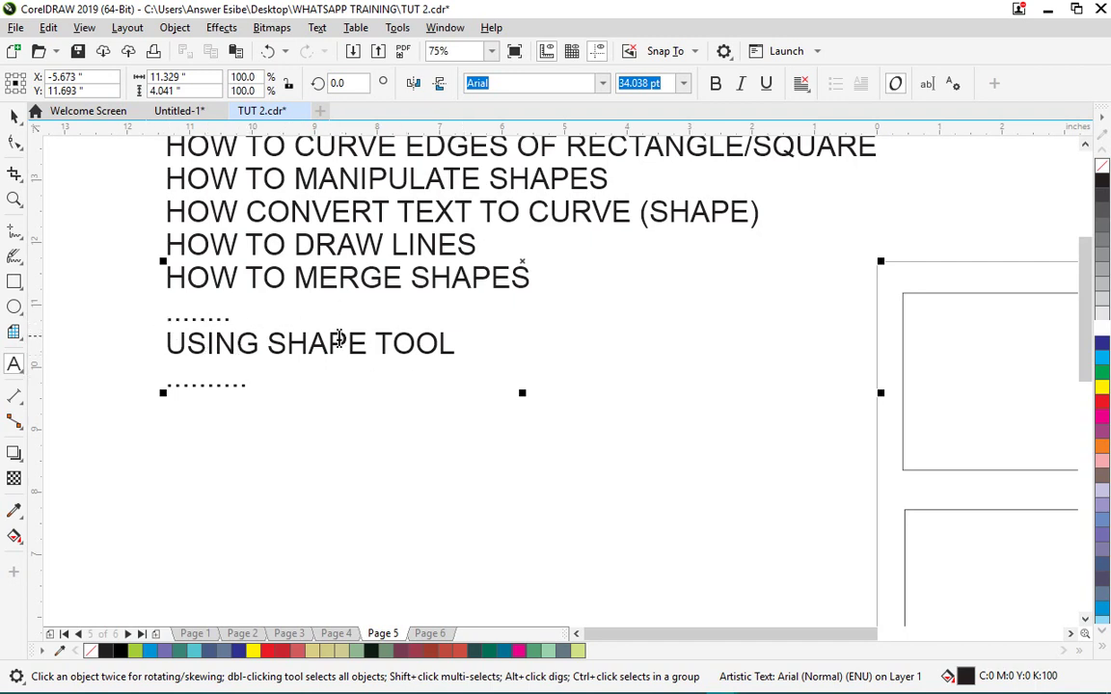
- Select the upper rectangle, examine its top-left corner up close, and clear the selection
{"action": "scroll", "coordinate": [339, 338], "scroll_direction": "down", "scroll_amount": 2}
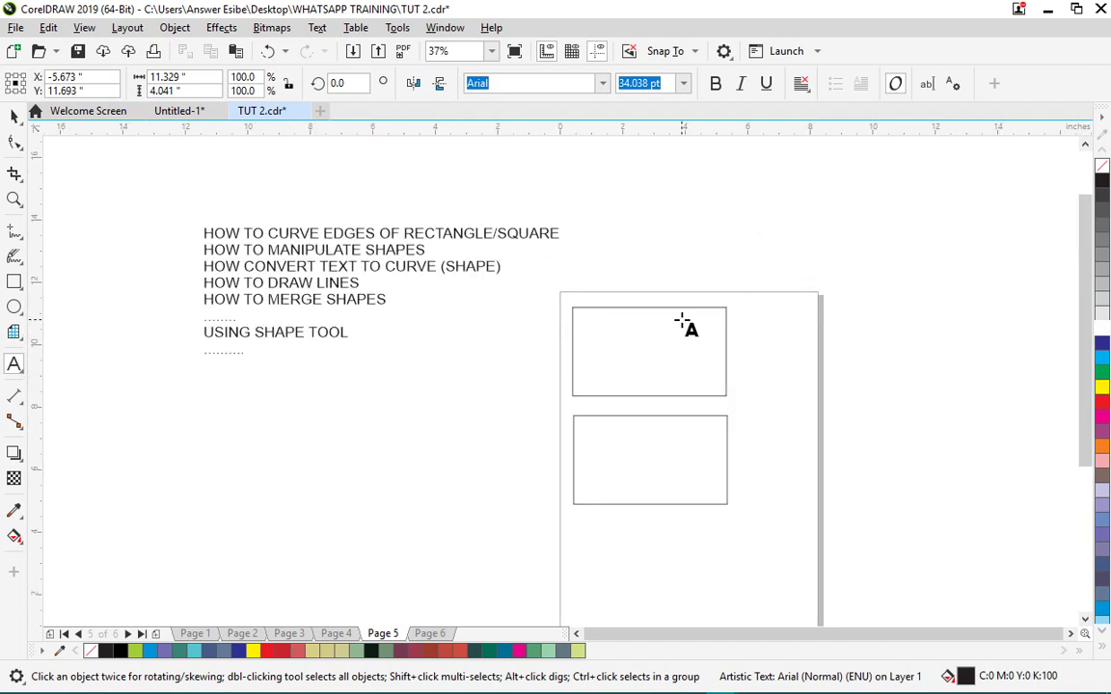
{"action": "key", "text": "space"}
{"action": "scroll", "coordinate": [682, 321], "scroll_direction": "up", "scroll_amount": 2}
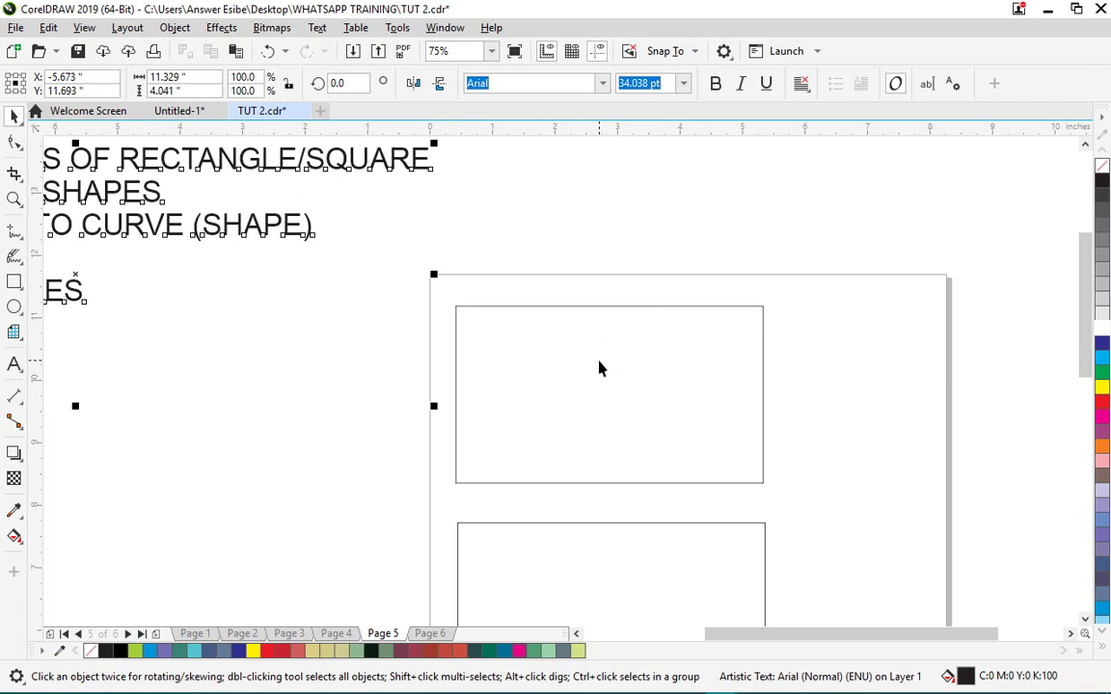
{"action": "left_click", "coordinate": [569, 308]}
{"action": "scroll", "coordinate": [451, 303], "scroll_direction": "up", "scroll_amount": 4}
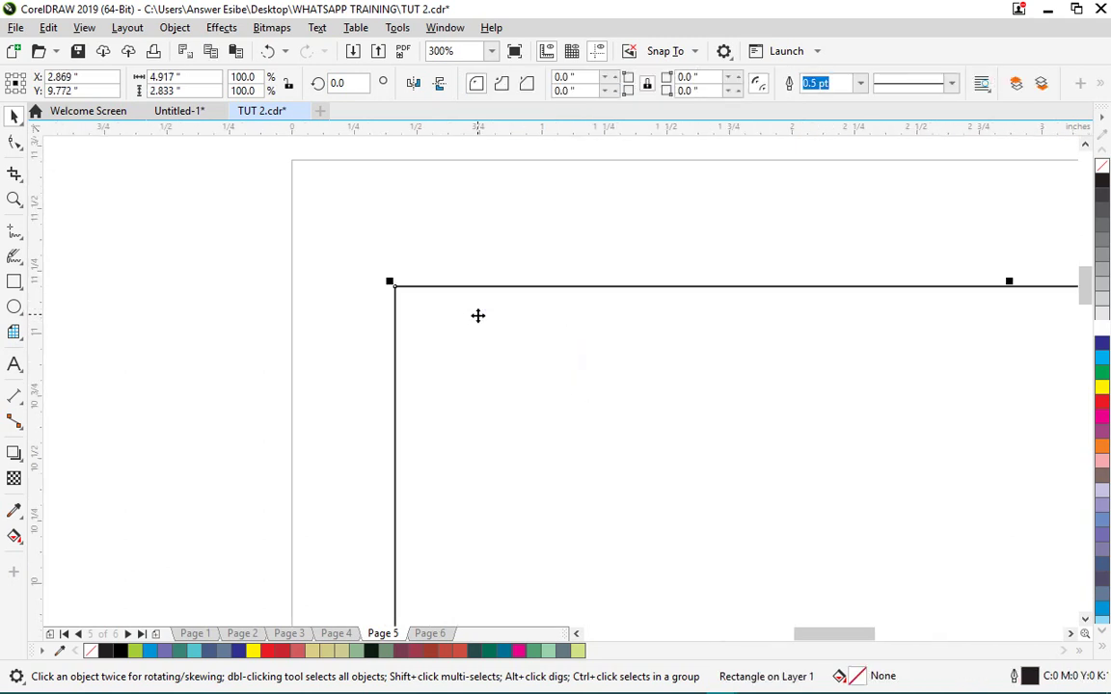
{"action": "scroll", "coordinate": [392, 310], "scroll_direction": "down", "scroll_amount": 4}
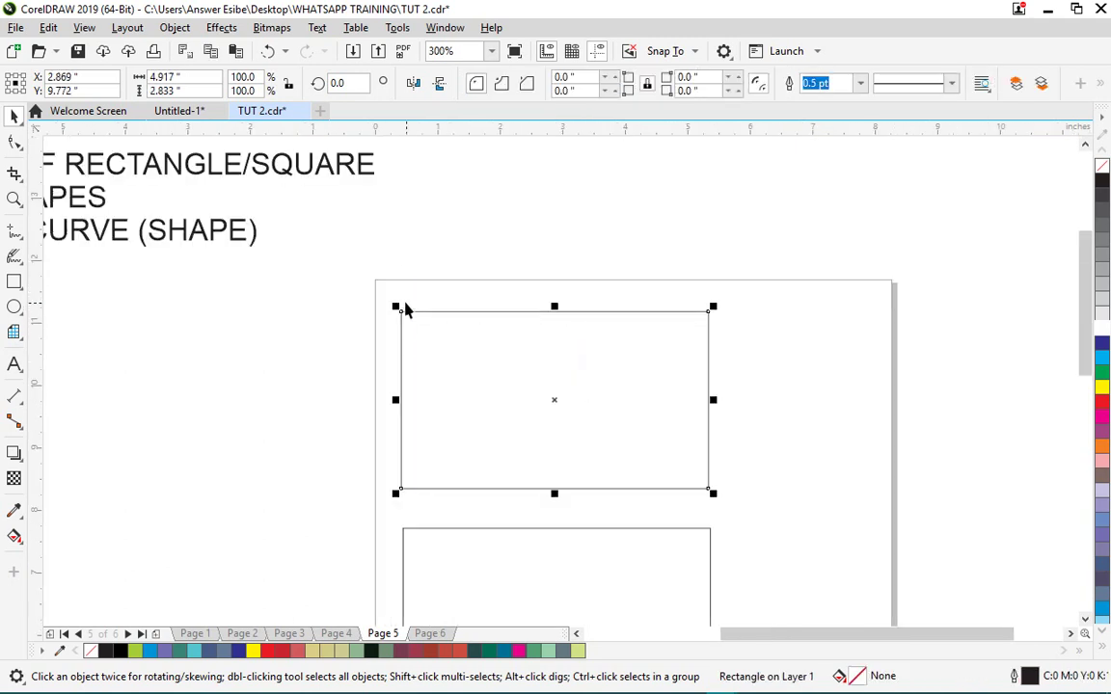
{"action": "scroll", "coordinate": [404, 310], "scroll_direction": "up", "scroll_amount": 6}
{"action": "scroll", "coordinate": [343, 424], "scroll_direction": "up", "scroll_amount": 10}
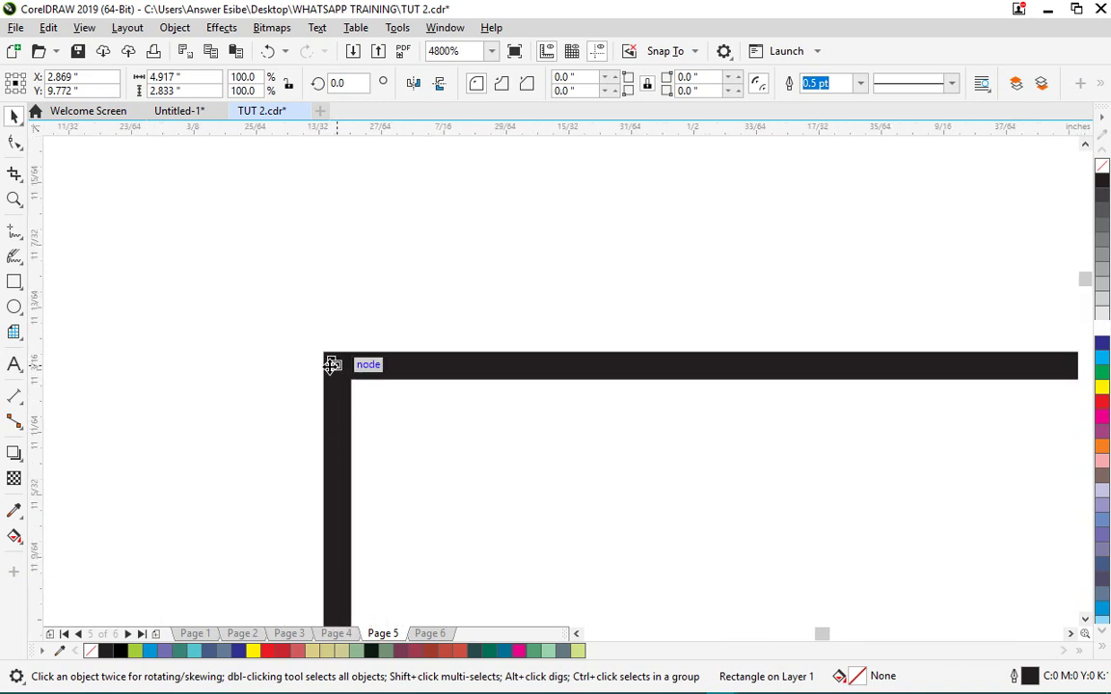
{"action": "scroll", "coordinate": [332, 363], "scroll_direction": "down", "scroll_amount": 13}
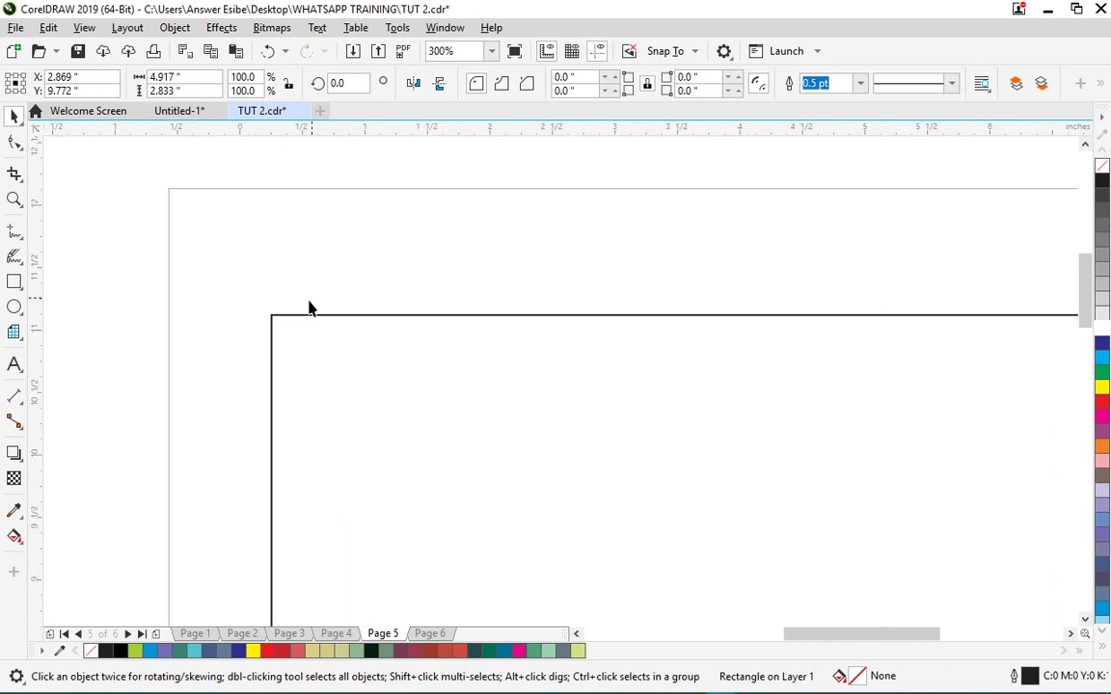
{"action": "scroll", "coordinate": [503, 300], "scroll_direction": "up", "scroll_amount": 3}
{"action": "scroll", "coordinate": [612, 296], "scroll_direction": "down", "scroll_amount": 2}
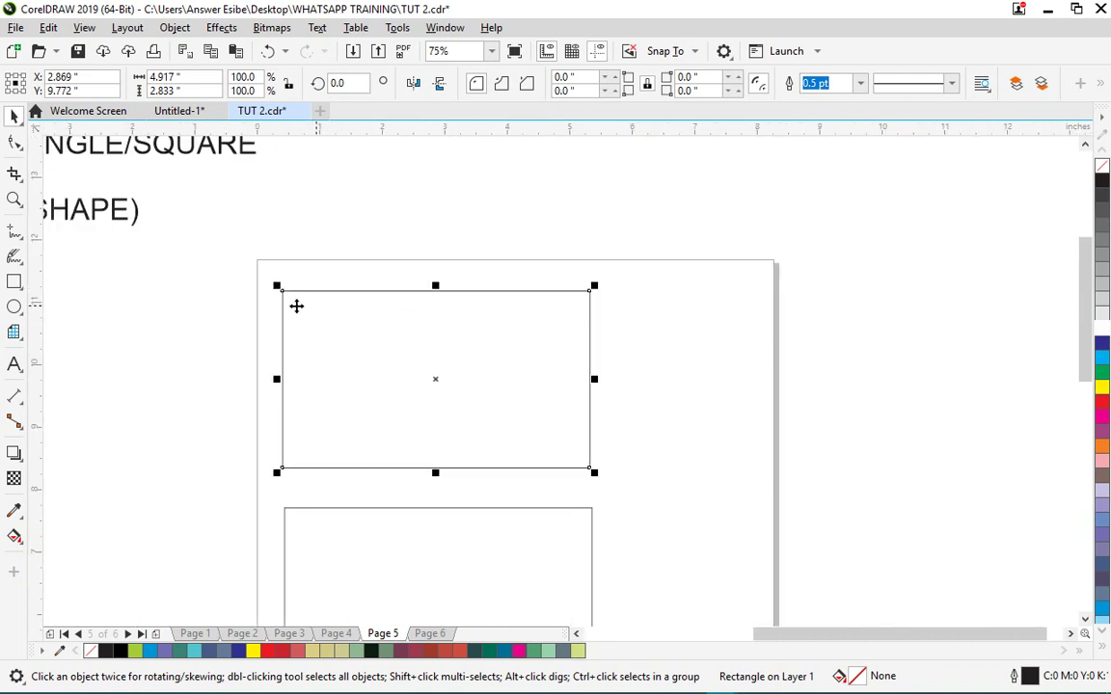
{"action": "scroll", "coordinate": [296, 305], "scroll_direction": "up", "scroll_amount": 2}
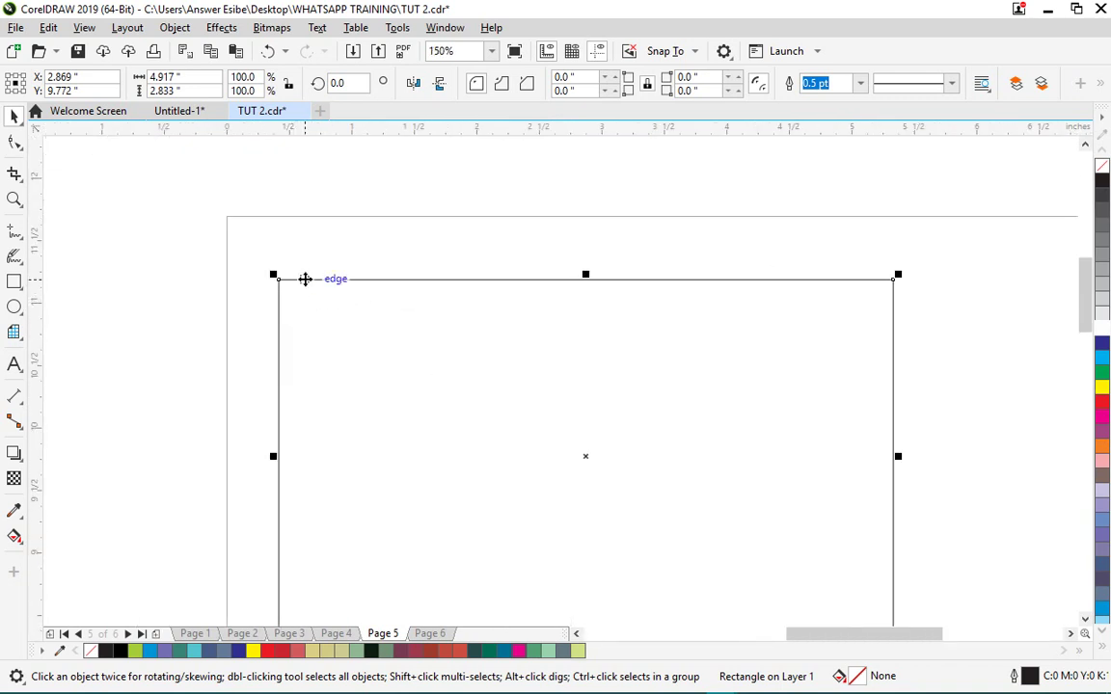
{"action": "left_click", "coordinate": [409, 335]}
{"action": "left_click", "coordinate": [434, 205]}
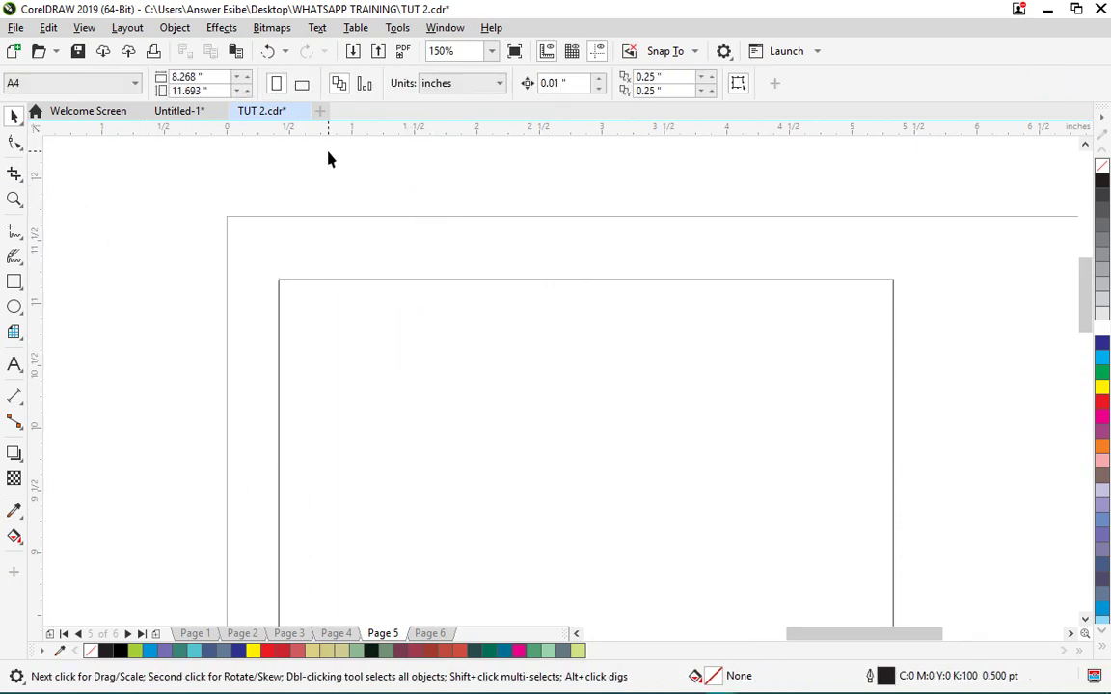
- Switch the drawing units to millimeters and back to inches
{"action": "left_click", "coordinate": [461, 85]}
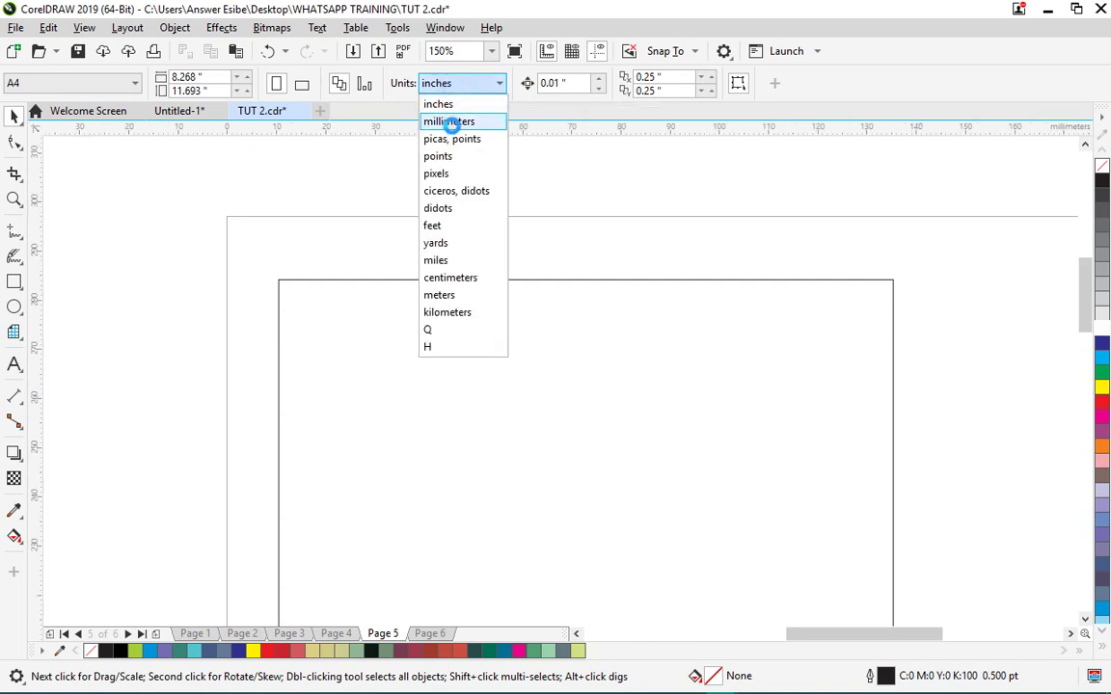
{"action": "left_click", "coordinate": [451, 121]}
{"action": "left_click", "coordinate": [461, 87]}
{"action": "left_click", "coordinate": [459, 105]}
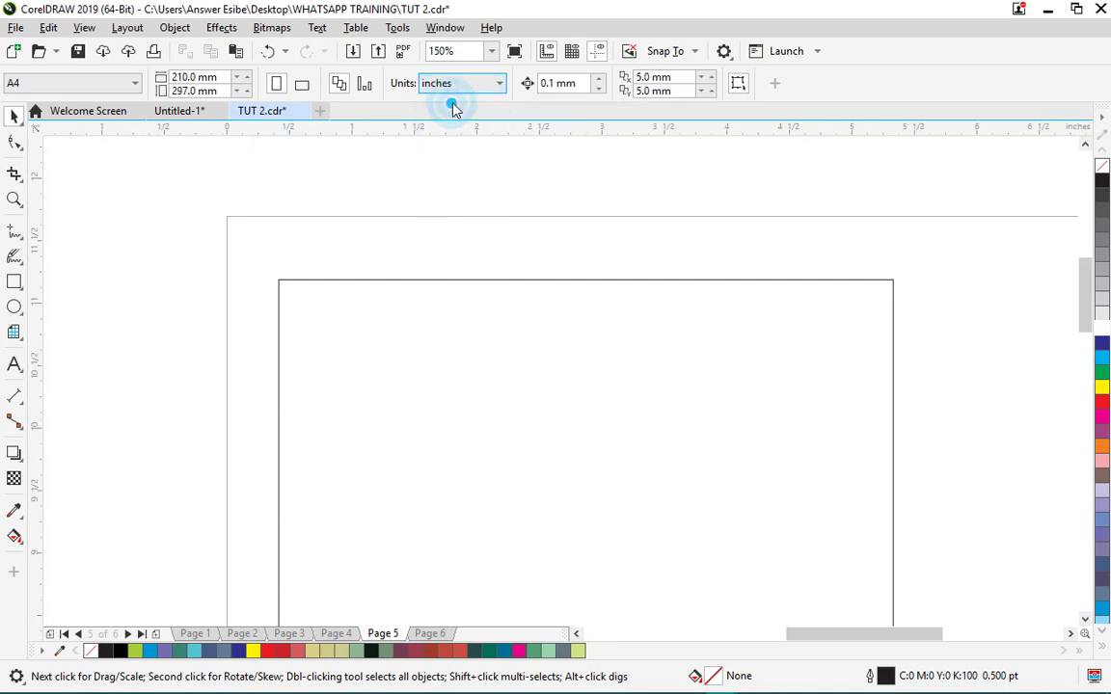
- Round the upper rectangle's corners fully with the Shape tool, to a radius of about 1.417 inches
{"action": "left_click", "coordinate": [298, 331]}
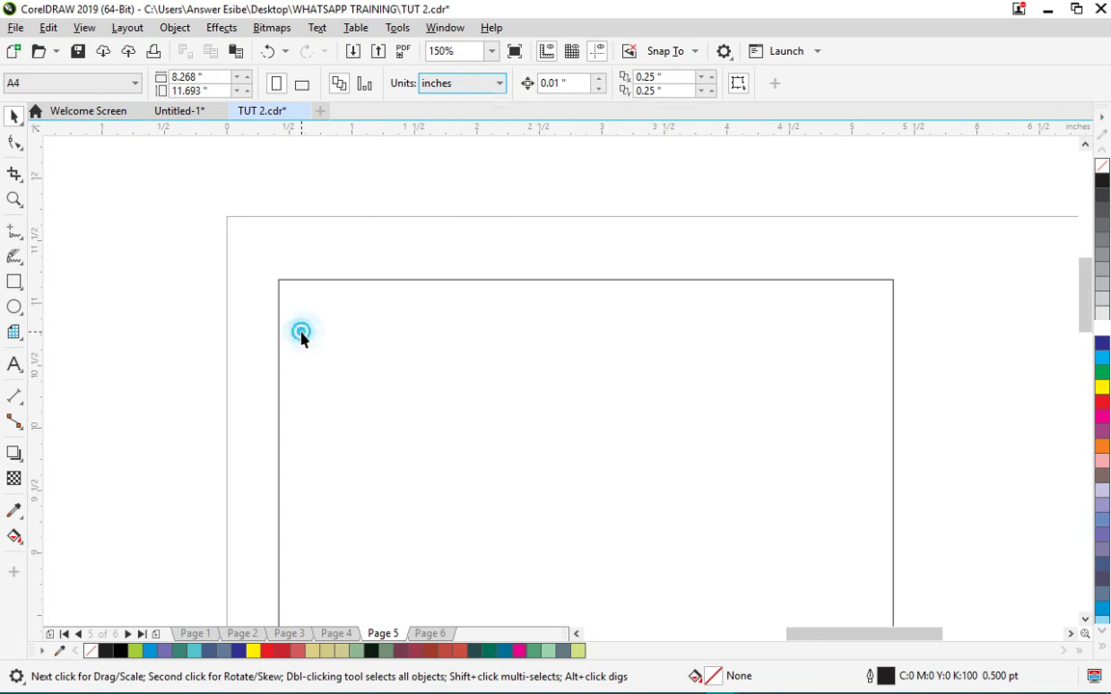
{"action": "scroll", "coordinate": [300, 263], "scroll_direction": "up", "scroll_amount": 2}
{"action": "scroll", "coordinate": [261, 289], "scroll_direction": "up", "scroll_amount": 4}
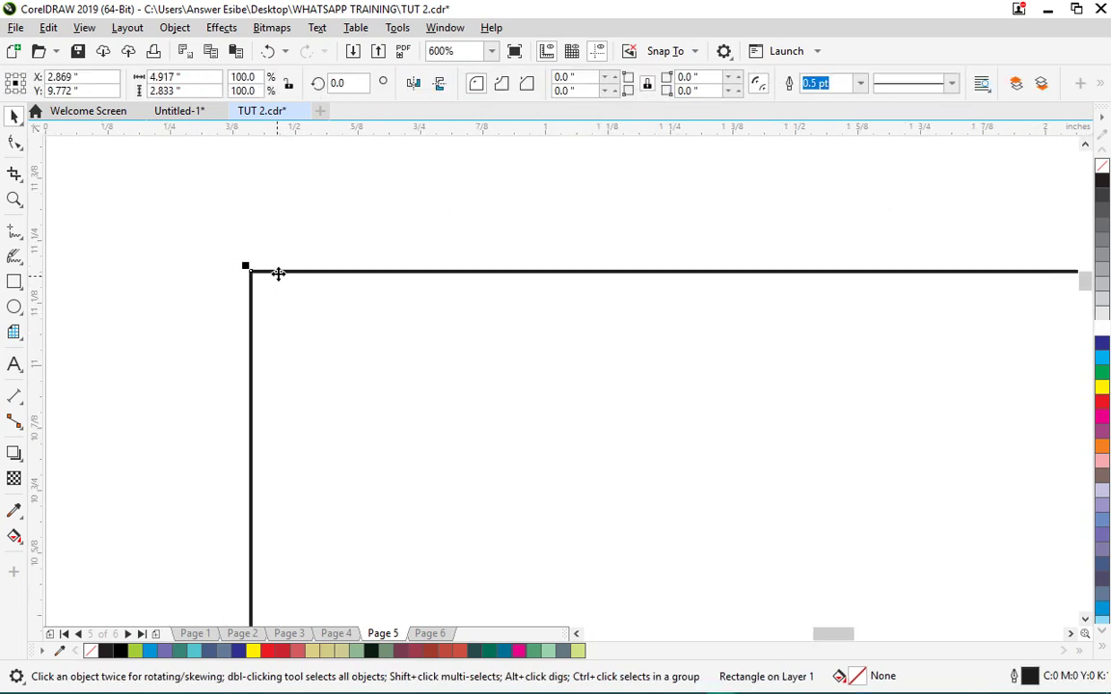
{"action": "left_click", "coordinate": [14, 144]}
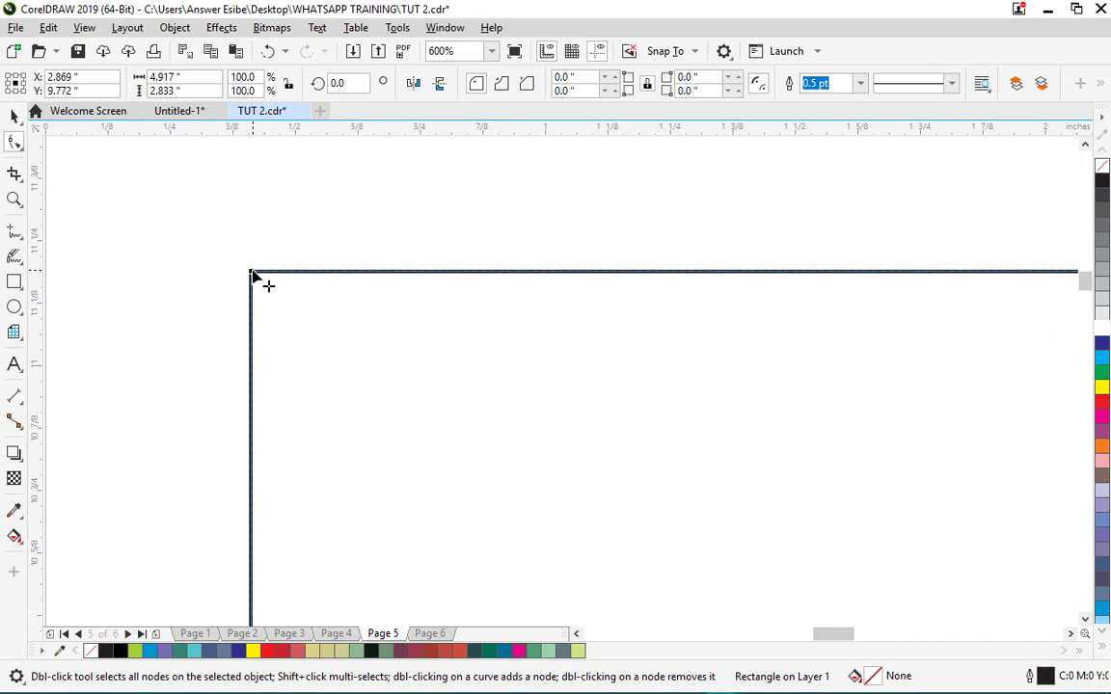
{"action": "left_click_drag", "start_coordinate": [252, 275], "coordinate": [227, 274]}
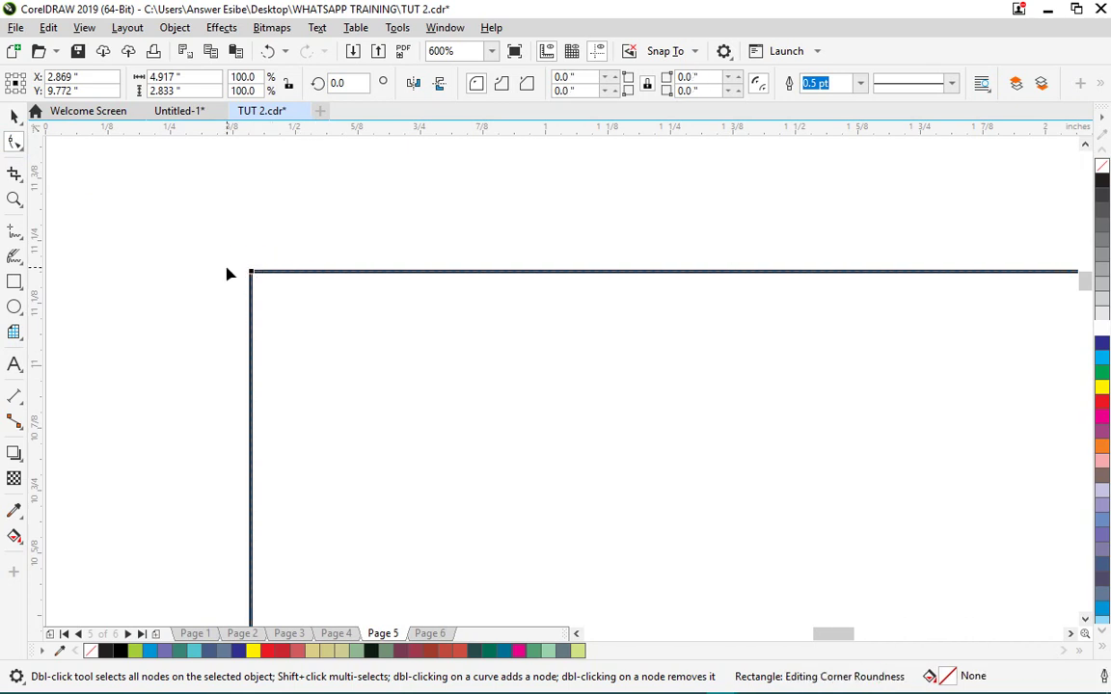
{"action": "scroll", "coordinate": [241, 276], "scroll_direction": "up", "scroll_amount": 3}
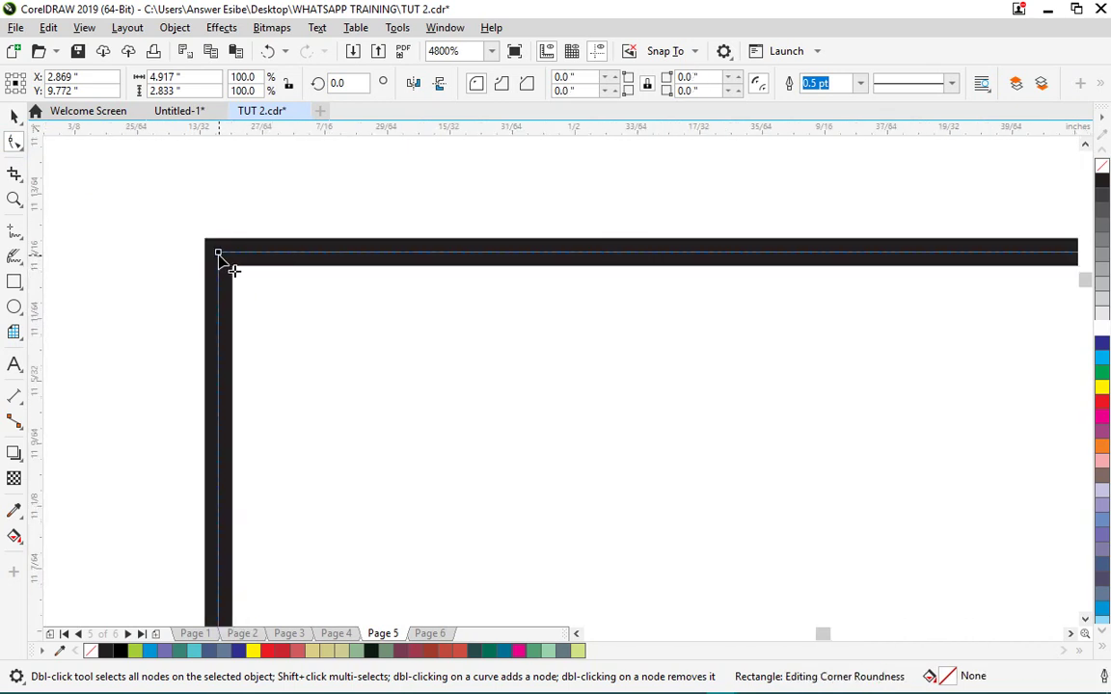
{"action": "scroll", "coordinate": [220, 254], "scroll_direction": "down", "scroll_amount": 4}
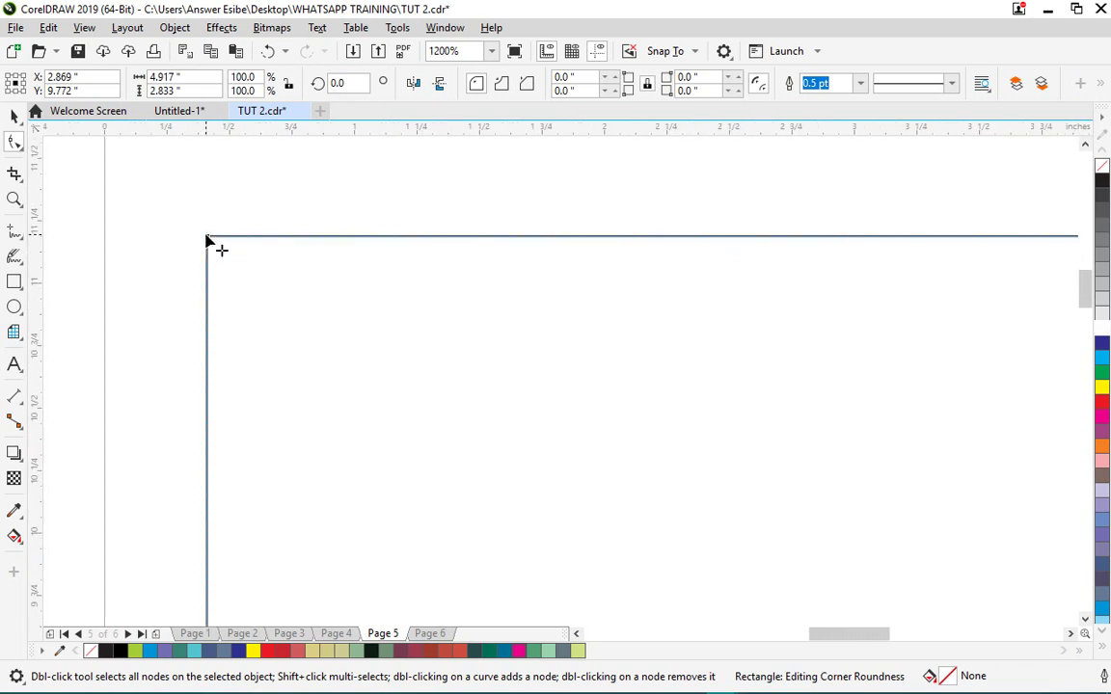
{"action": "left_click_drag", "start_coordinate": [220, 239], "coordinate": [568, 283]}
{"action": "scroll", "coordinate": [489, 280], "scroll_direction": "down", "scroll_amount": 1}
{"action": "scroll", "coordinate": [332, 238], "scroll_direction": "down", "scroll_amount": 3}
{"action": "scroll", "coordinate": [315, 229], "scroll_direction": "up", "scroll_amount": 1}
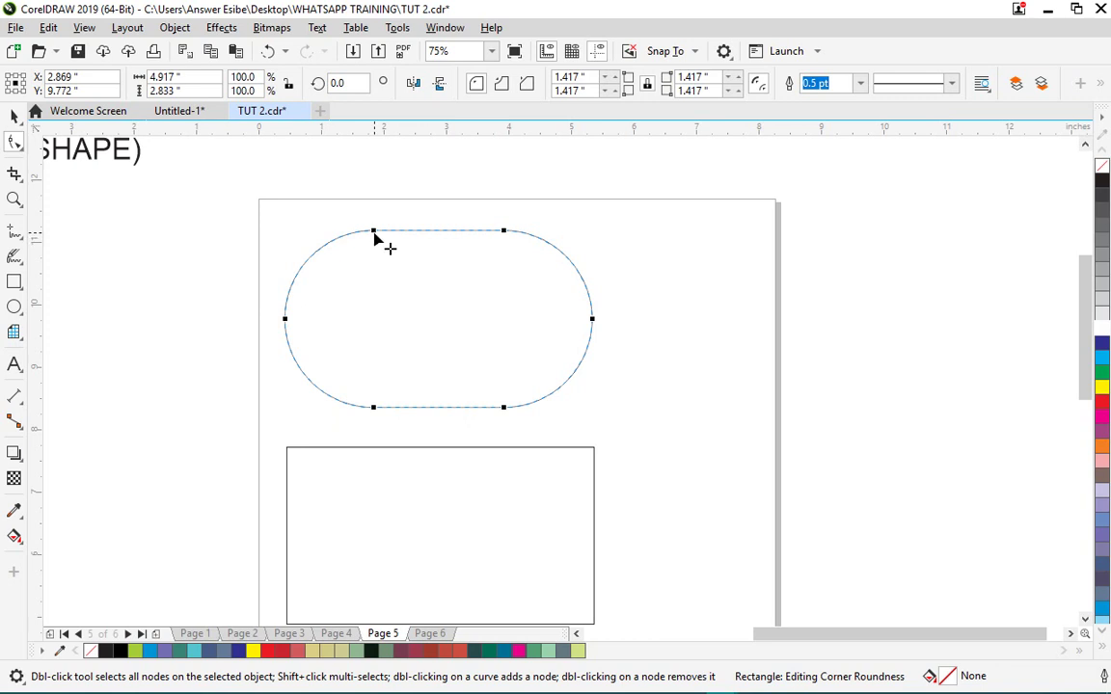
- Reduce the upper rectangle's corner rounding in stages to about 0.226, 0.011 and 0.001 inches
{"action": "left_click_drag", "start_coordinate": [374, 234], "coordinate": [300, 243]}
{"action": "scroll", "coordinate": [299, 241], "scroll_direction": "up", "scroll_amount": 2}
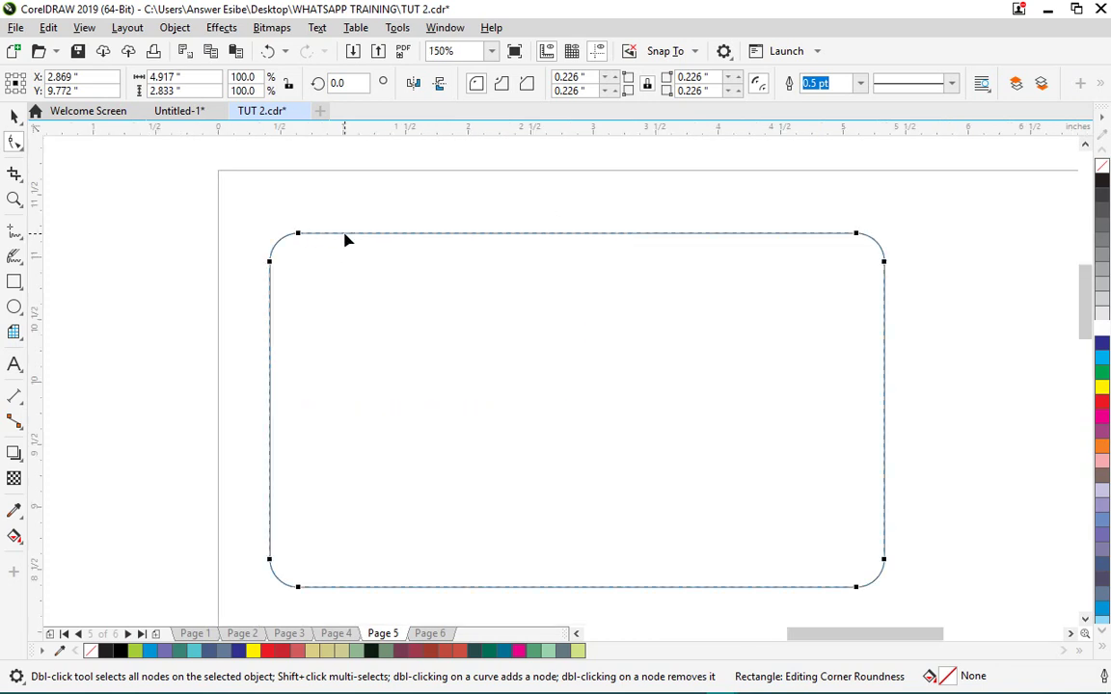
{"action": "left_click_drag", "start_coordinate": [298, 236], "coordinate": [268, 240]}
{"action": "scroll", "coordinate": [266, 234], "scroll_direction": "up", "scroll_amount": 2}
{"action": "scroll", "coordinate": [270, 235], "scroll_direction": "up", "scroll_amount": 5}
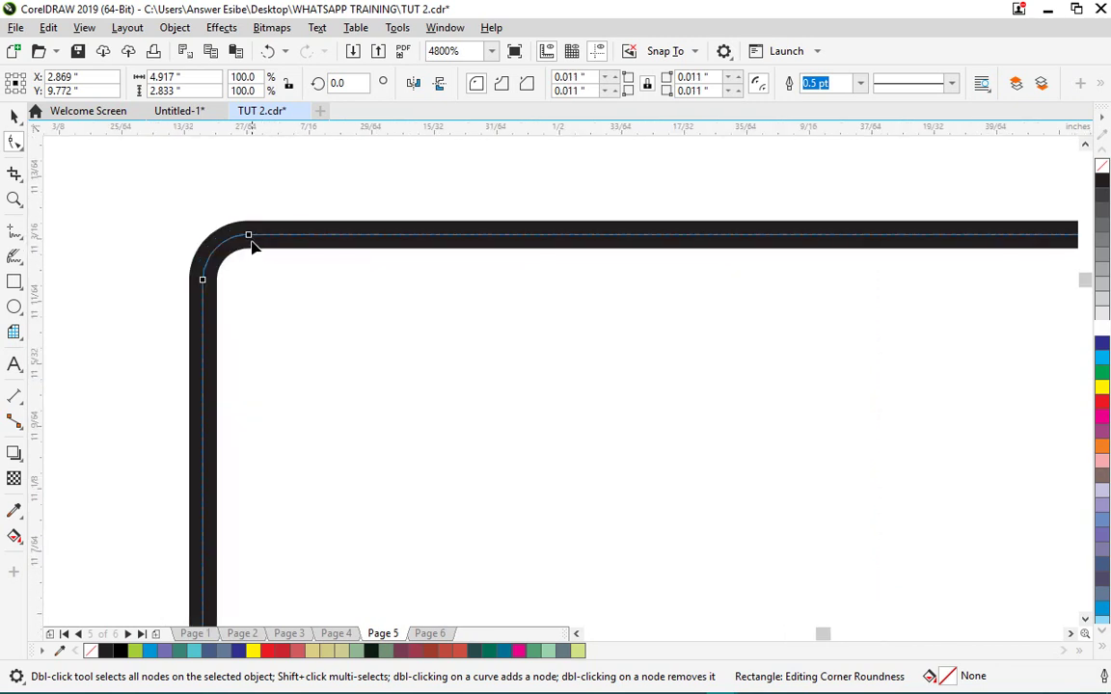
{"action": "left_click_drag", "start_coordinate": [245, 238], "coordinate": [205, 239]}
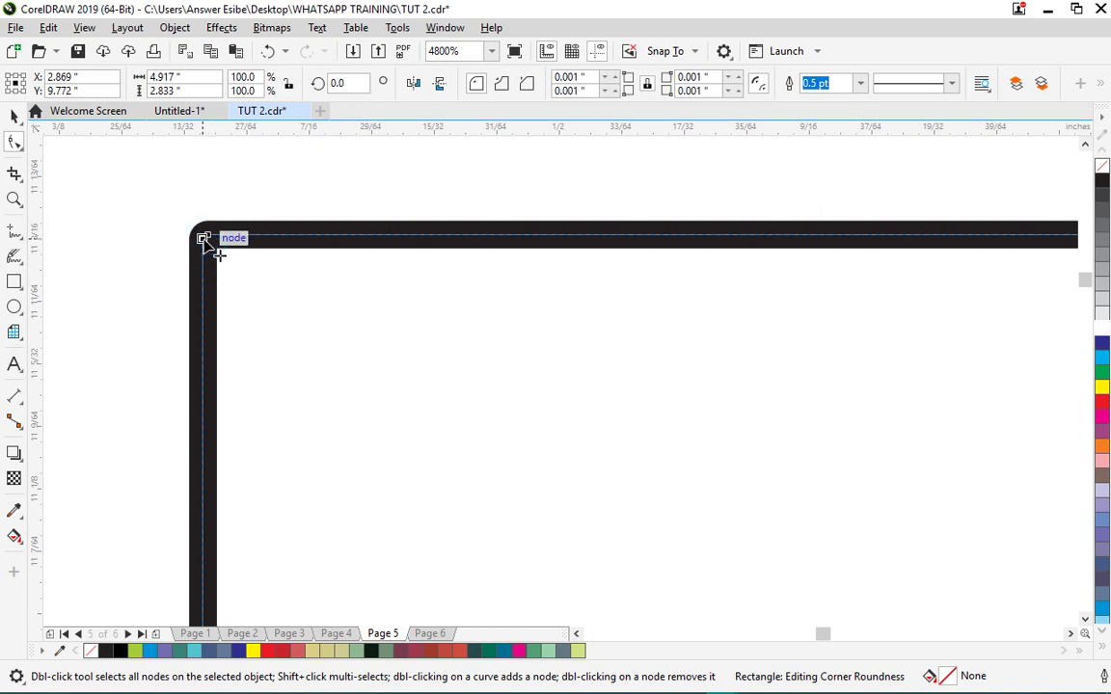
{"action": "scroll", "coordinate": [212, 251], "scroll_direction": "down", "scroll_amount": 3}
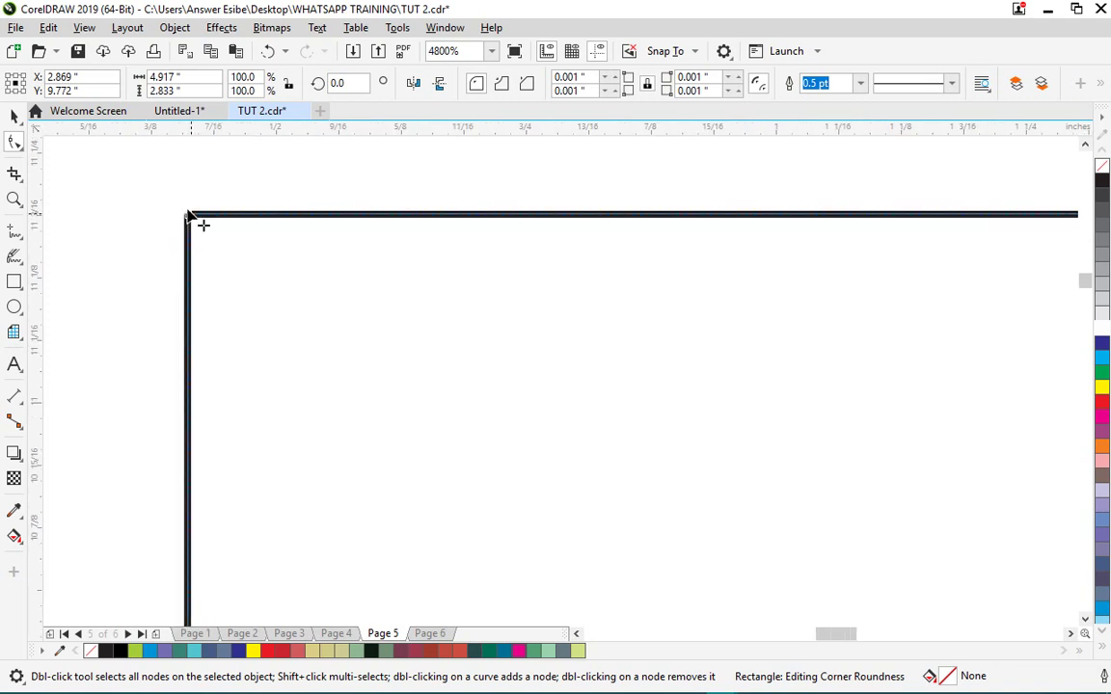
{"action": "scroll", "coordinate": [188, 210], "scroll_direction": "down", "scroll_amount": 2}
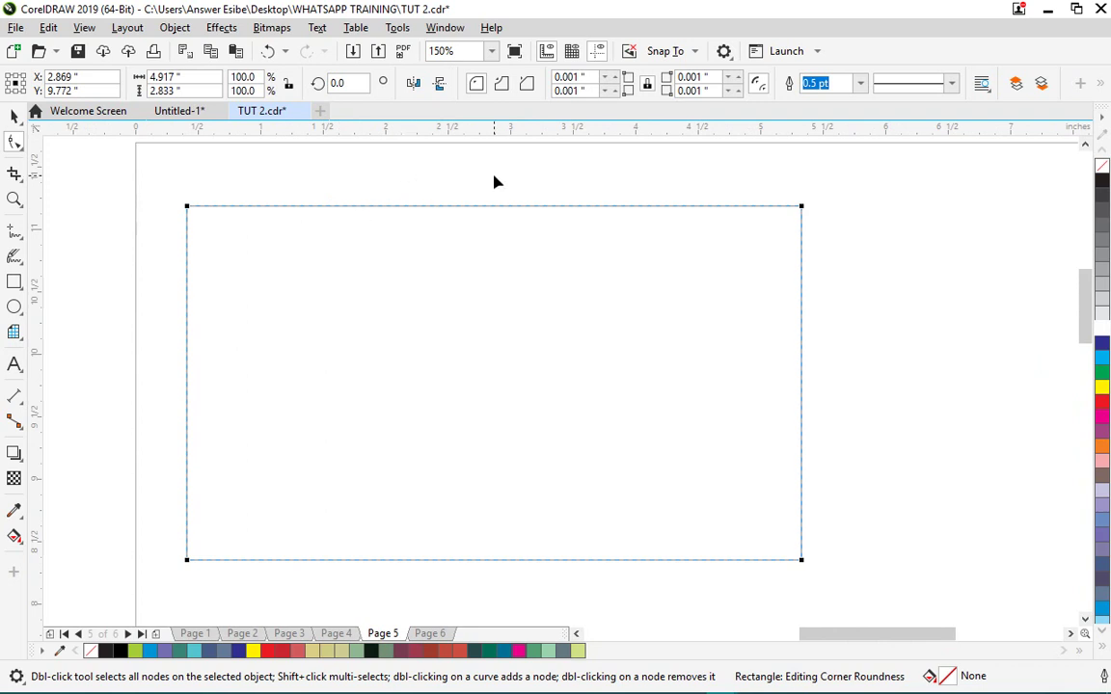
- Set the corner radius of all four corners of the upper rectangle to 20 inches
{"action": "left_click", "coordinate": [14, 114]}
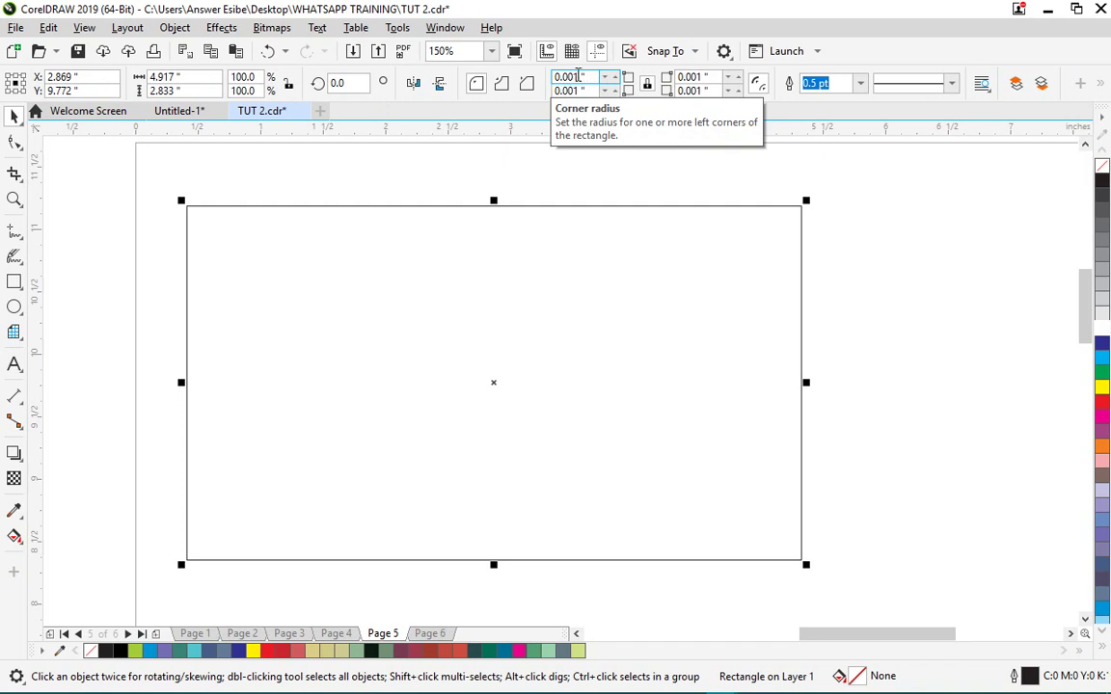
{"action": "double_click", "coordinate": [564, 77]}
{"action": "type", "text": "20"}
{"action": "key", "text": "Return"}
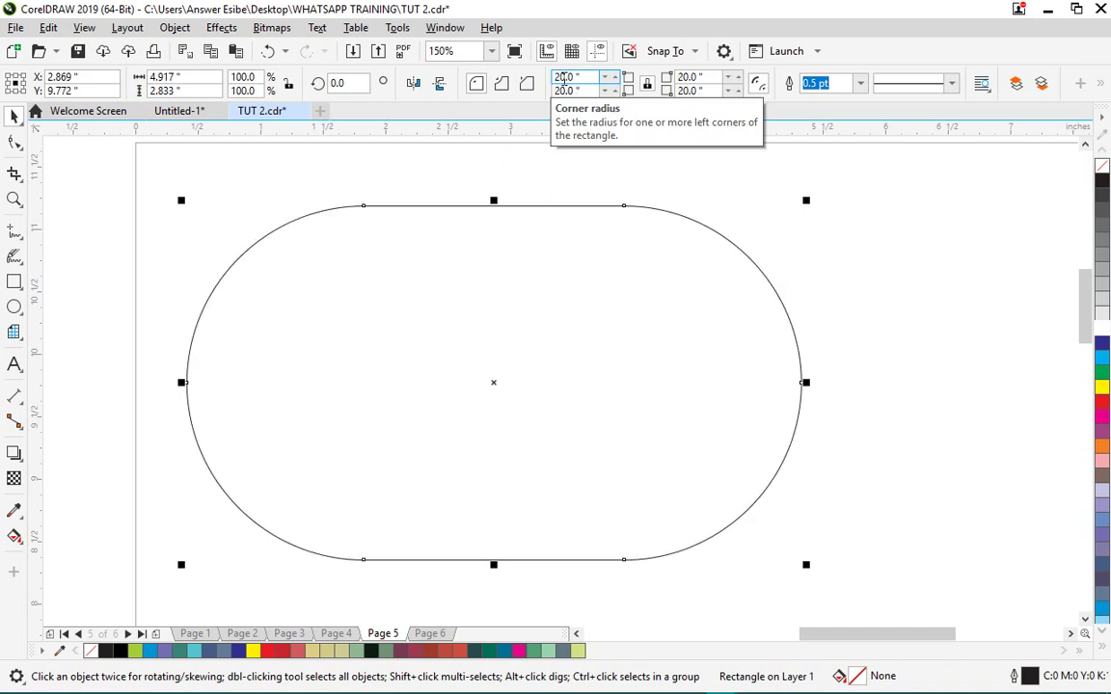
- Change the radius of all four corners of the upper rectangle in stages, to 5 inches and 0.5 inches
{"action": "double_click", "coordinate": [565, 78]}
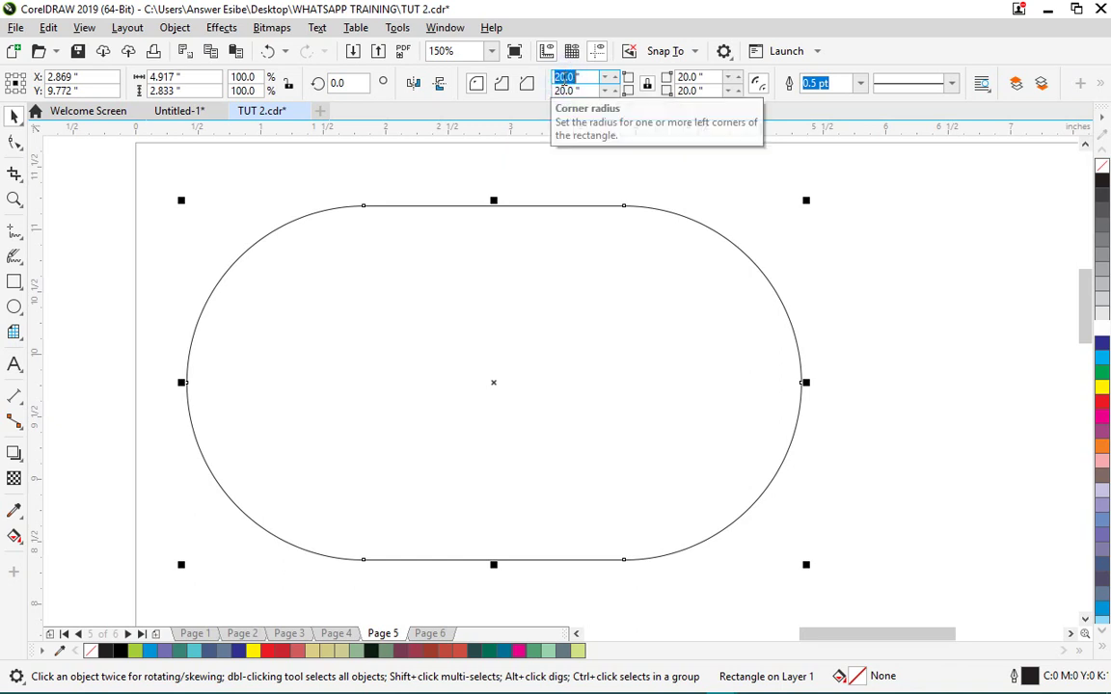
{"action": "type", "text": "5"}
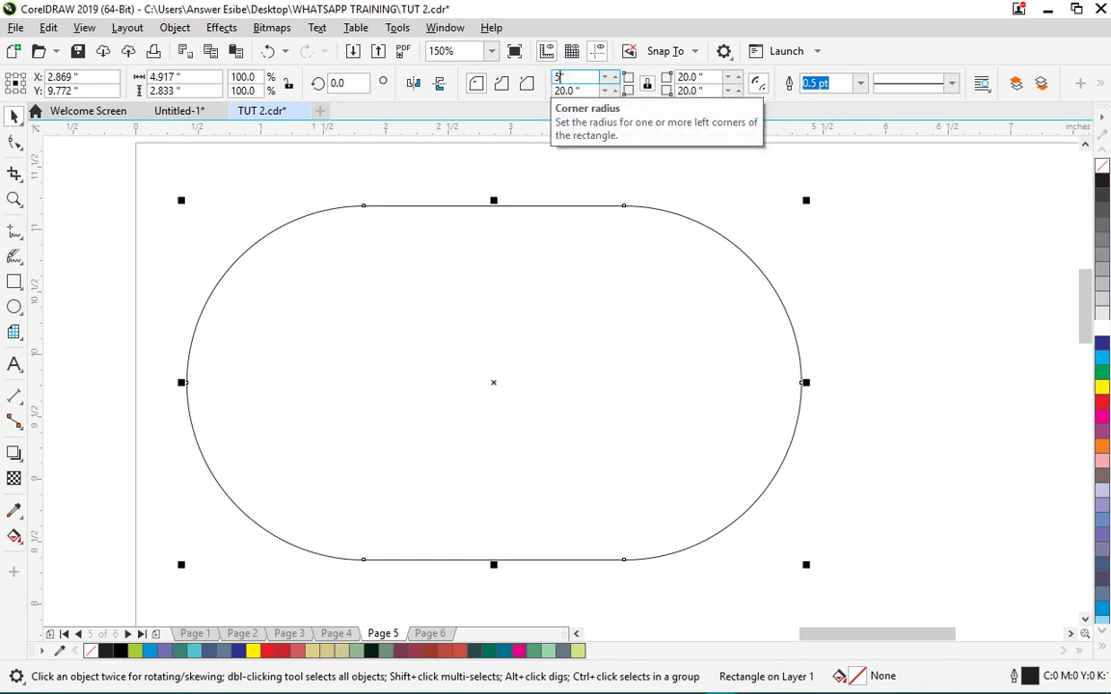
{"action": "key", "text": "Return"}
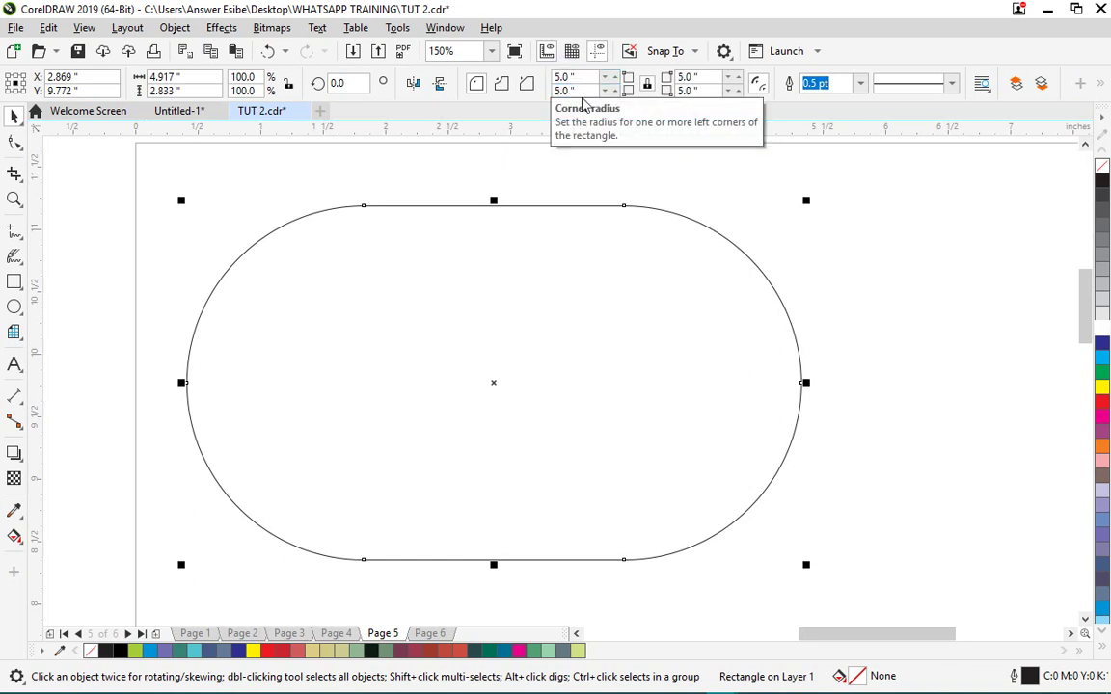
{"action": "left_click", "coordinate": [559, 222]}
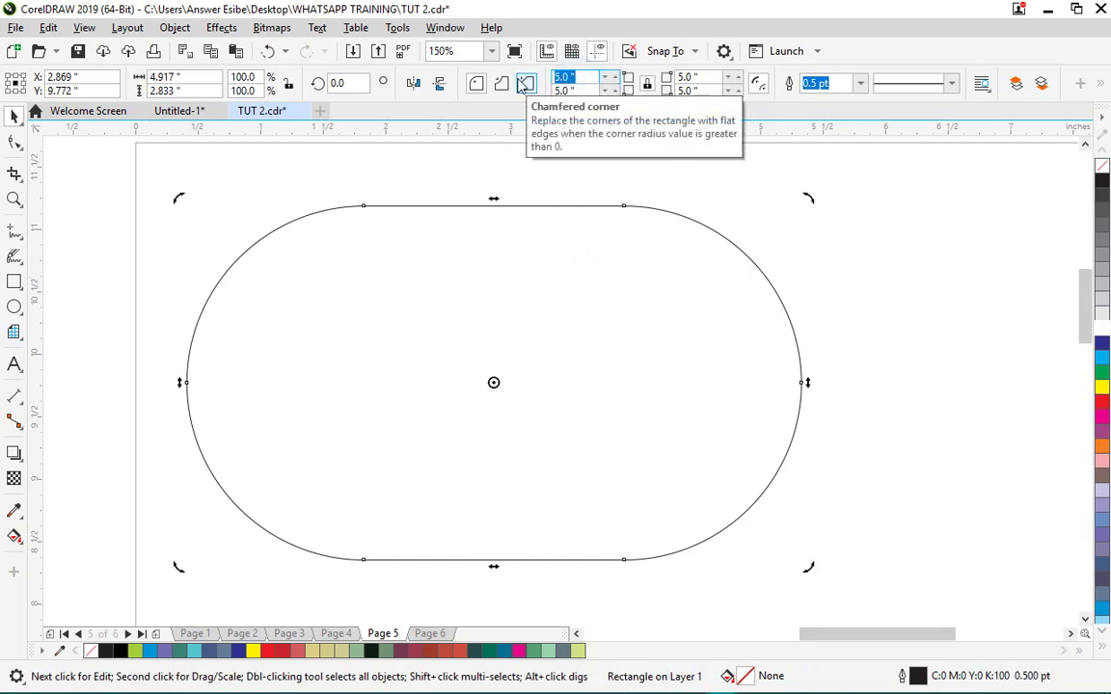
{"action": "type", "text": "0.5"}
{"action": "key", "text": "Return"}
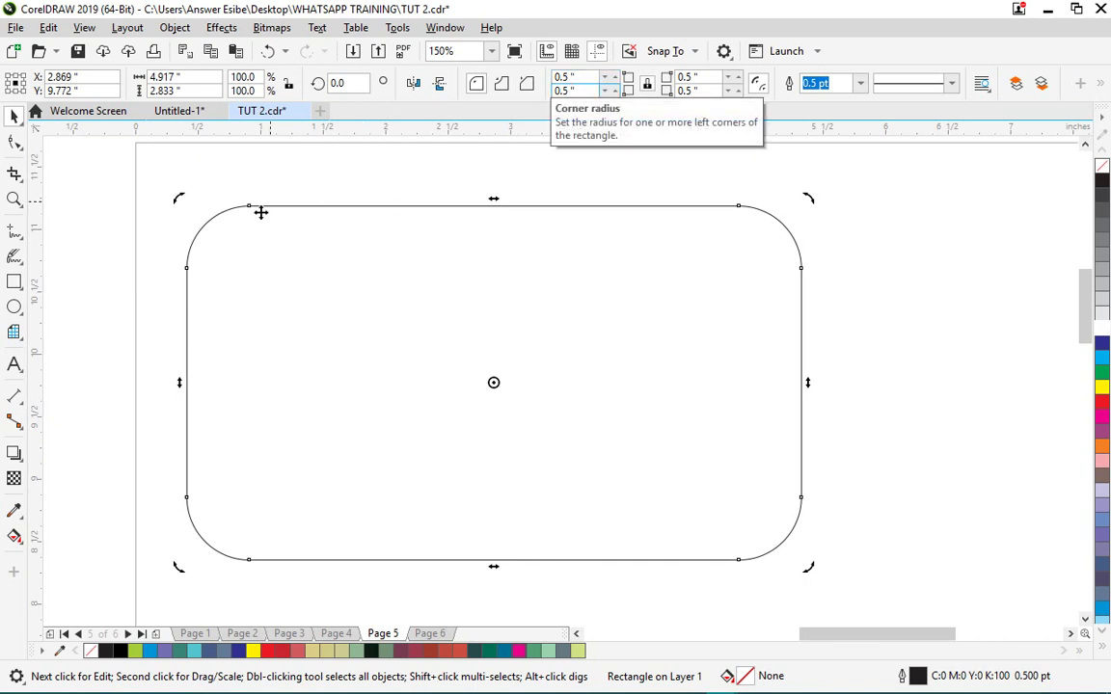
- Set the corner radius of all four corners of the upper rectangle to 0 inches
{"action": "left_click", "coordinate": [577, 78]}
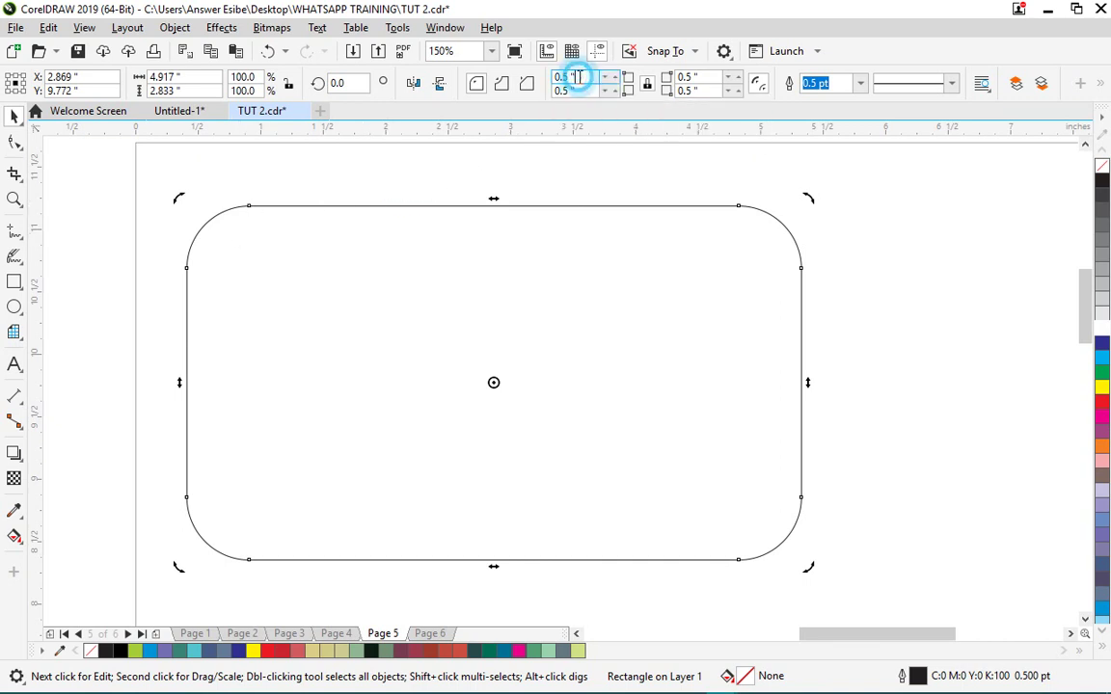
{"action": "type", "text": "0"}
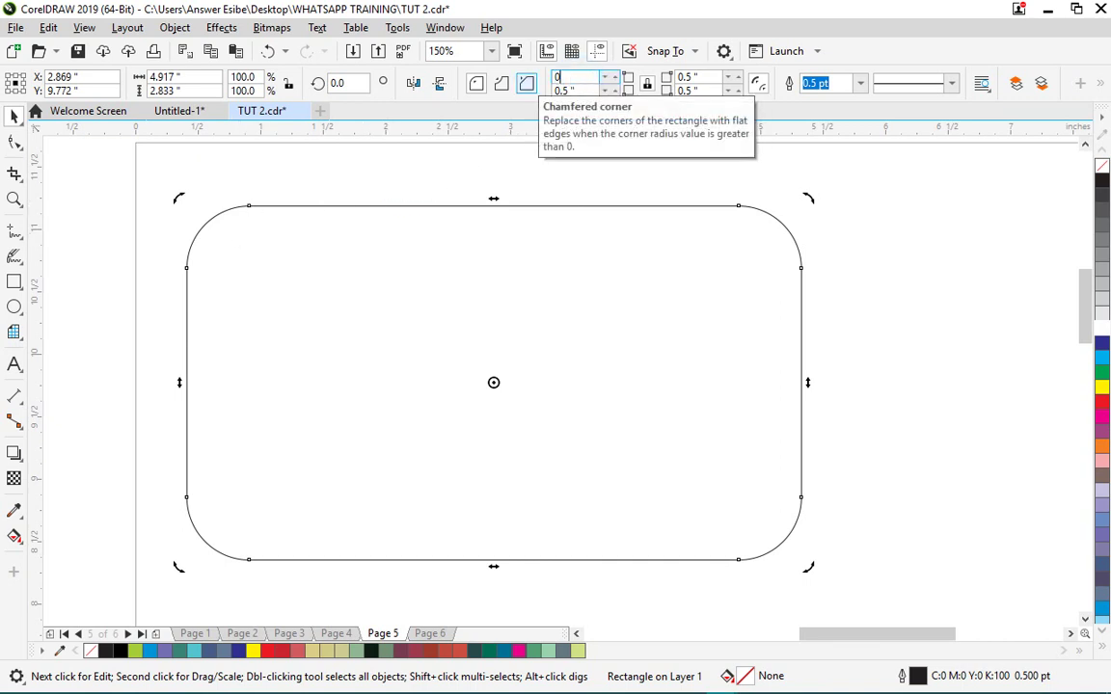
{"action": "key", "text": "Return"}
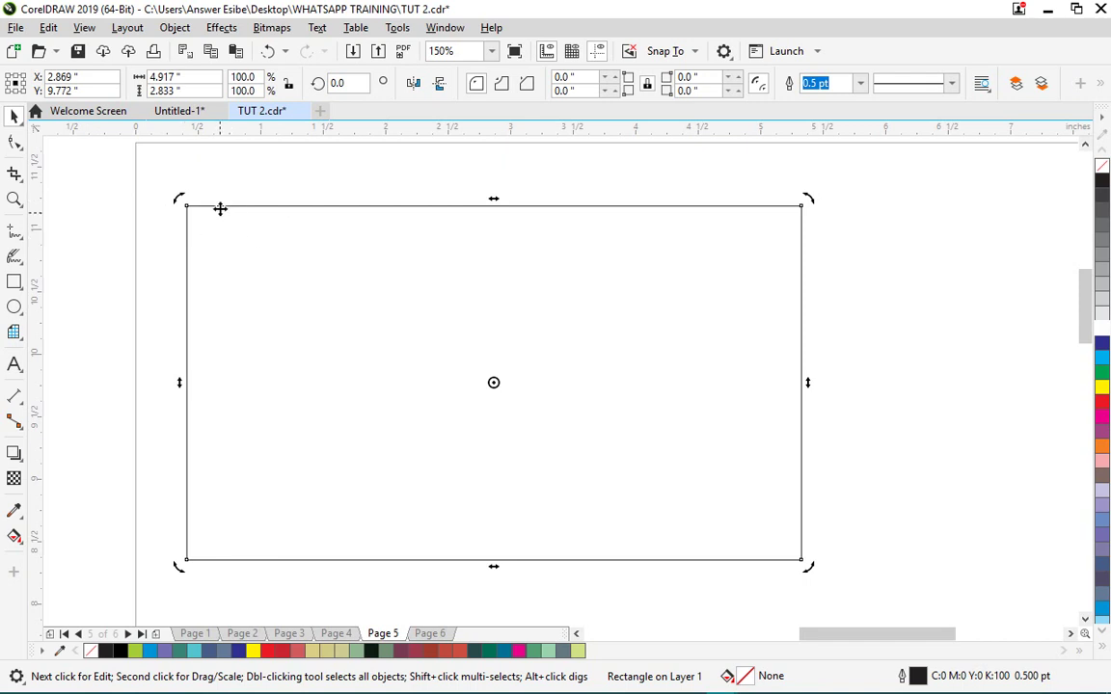
{"action": "left_click", "coordinate": [668, 268]}
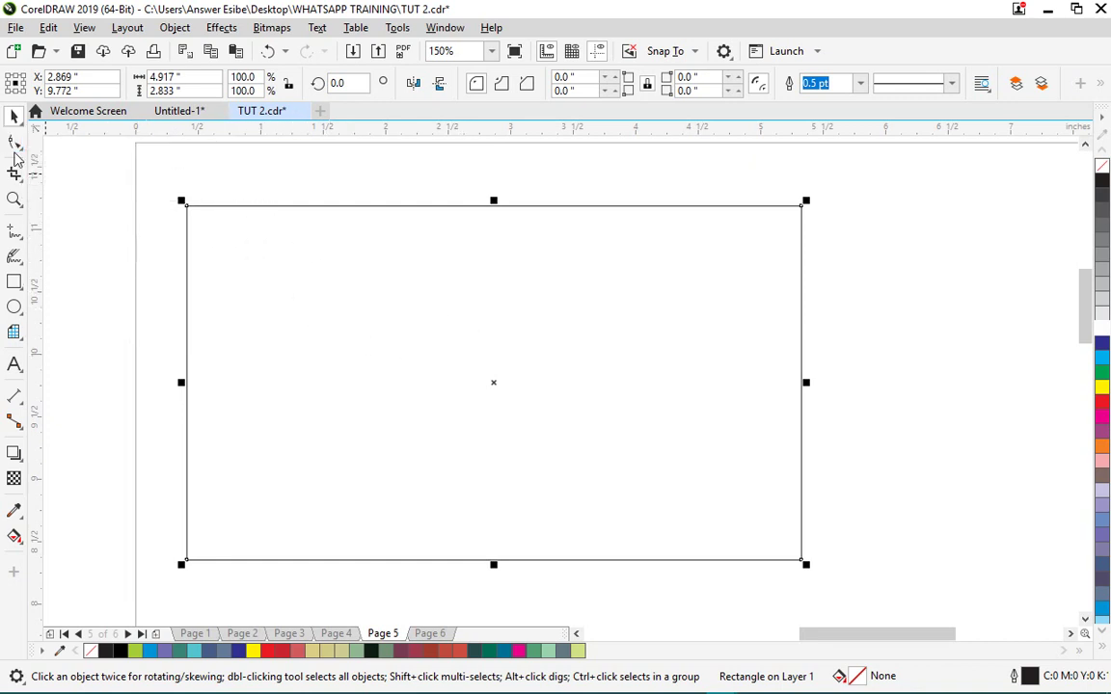
- Round only the upper-left and lower-right corners of the rectangle with the Shape tool, each to a radius of about 0.591 inches
{"action": "left_click", "coordinate": [14, 142]}
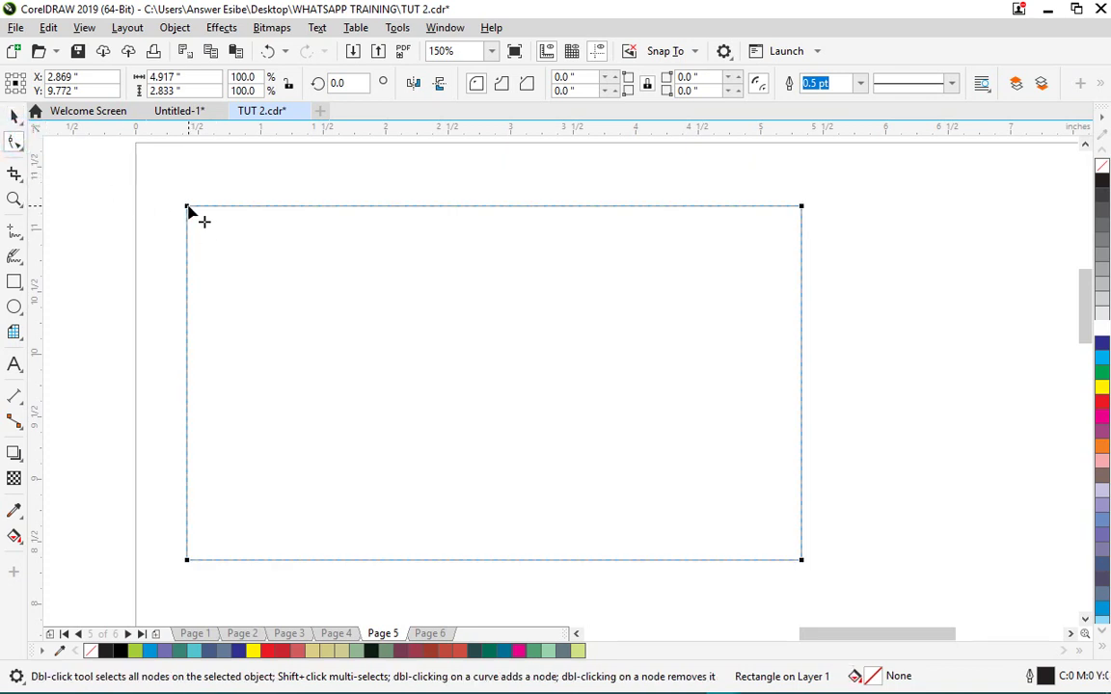
{"action": "left_click_drag", "start_coordinate": [188, 207], "coordinate": [261, 205]}
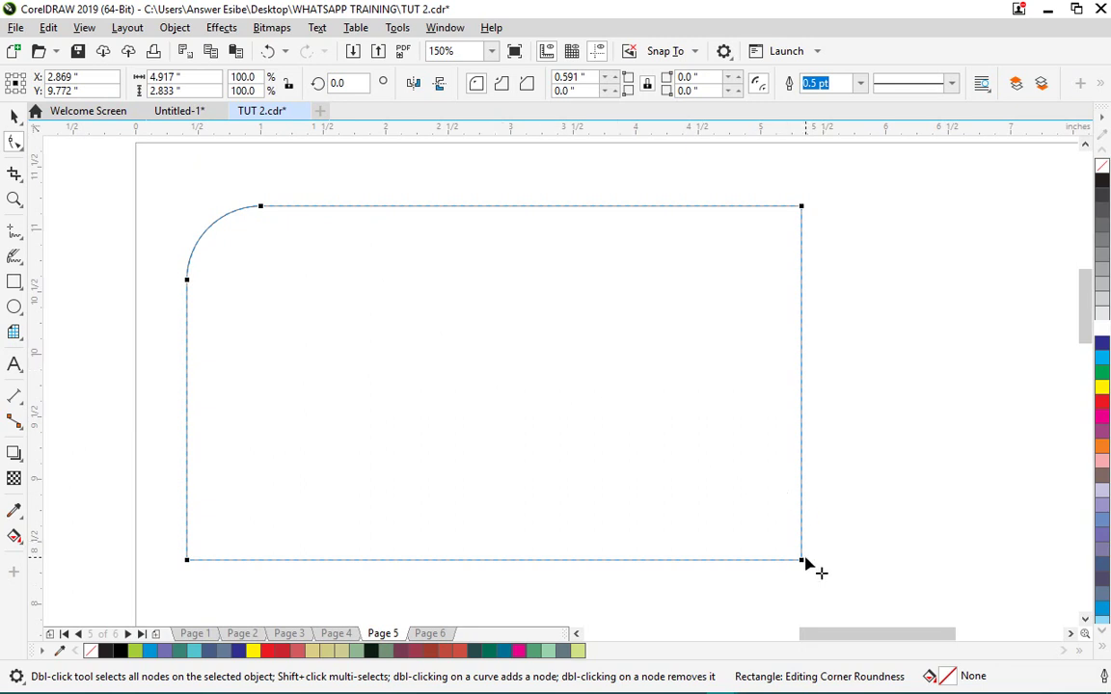
{"action": "left_click_drag", "start_coordinate": [801, 561], "coordinate": [843, 492]}
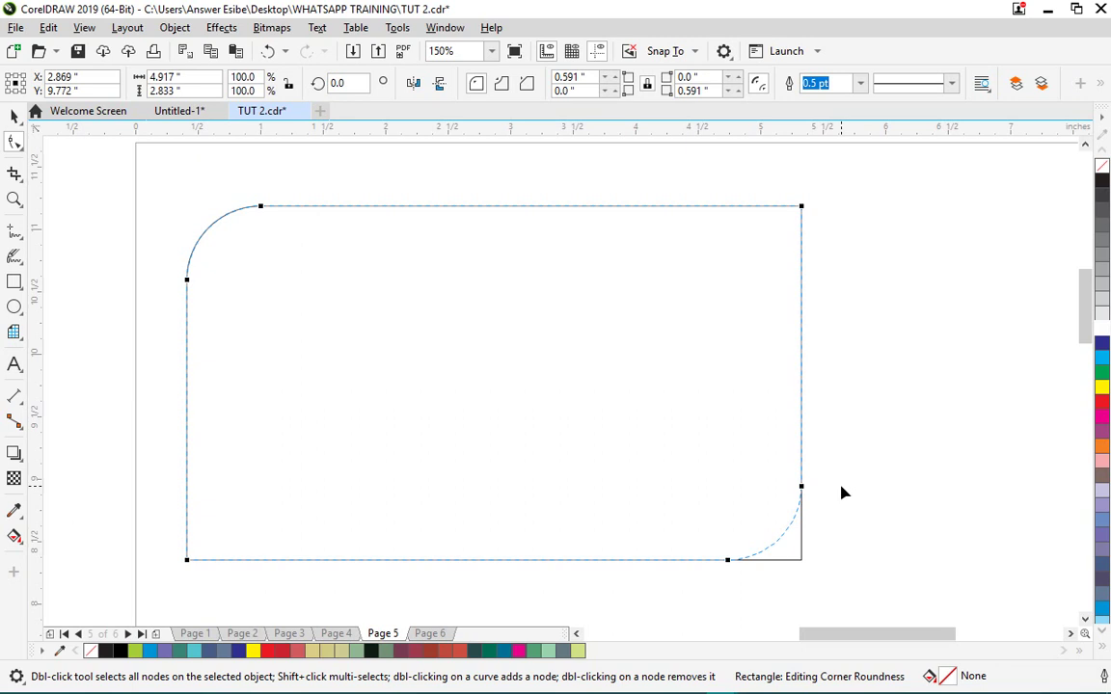
{"action": "left_click_drag", "start_coordinate": [841, 494], "coordinate": [837, 498]}
- Unlink and relink the corner editing, and set the rectangle's upper-left corner radius to 1 inch
{"action": "left_click", "coordinate": [647, 87]}
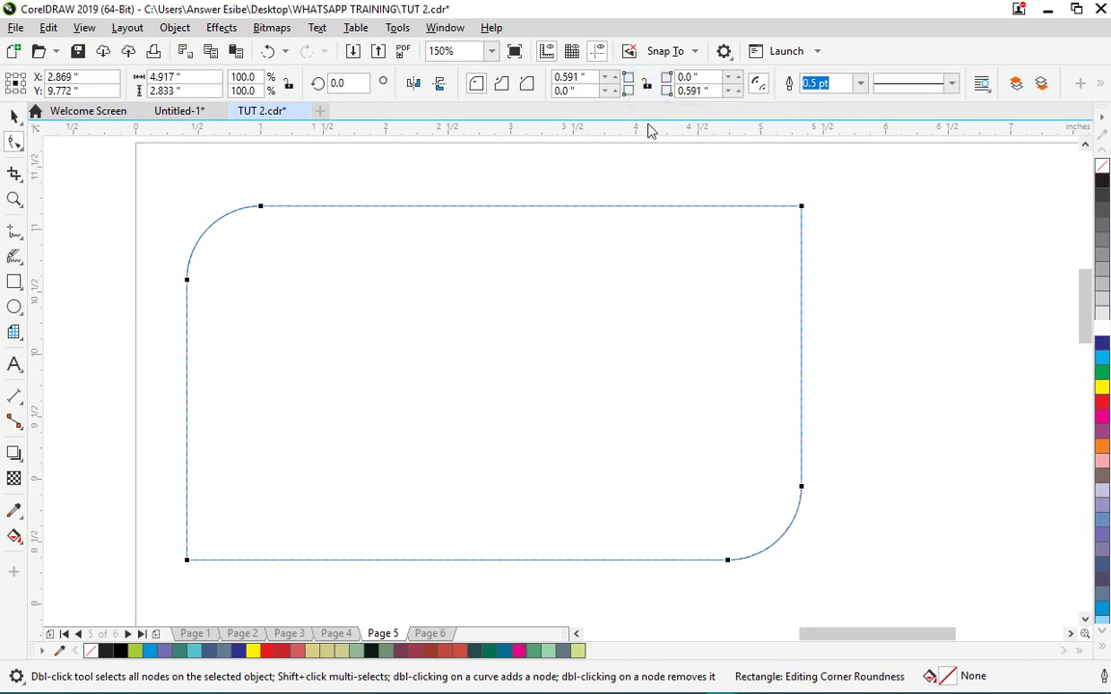
{"action": "left_click", "coordinate": [648, 84]}
{"action": "left_click", "coordinate": [595, 77]}
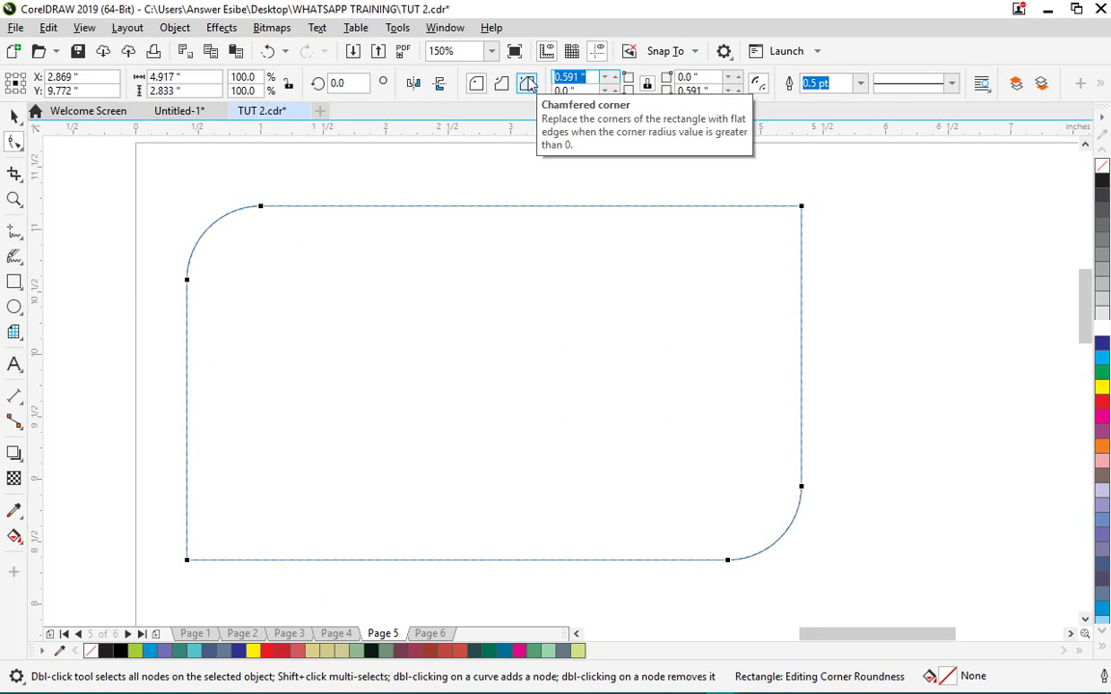
{"action": "type", "text": "1"}
{"action": "key", "text": "Return"}
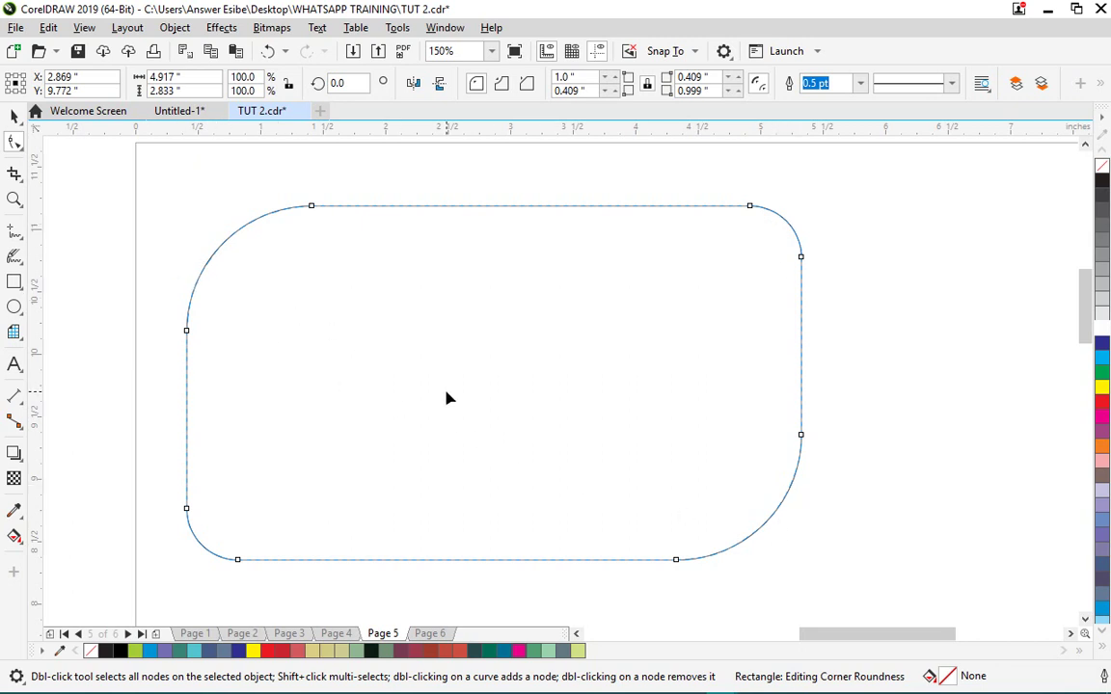
- Select the rectangle with the Pick tool and reset its linked corner radii to 0 inches
{"action": "left_click", "coordinate": [13, 114]}
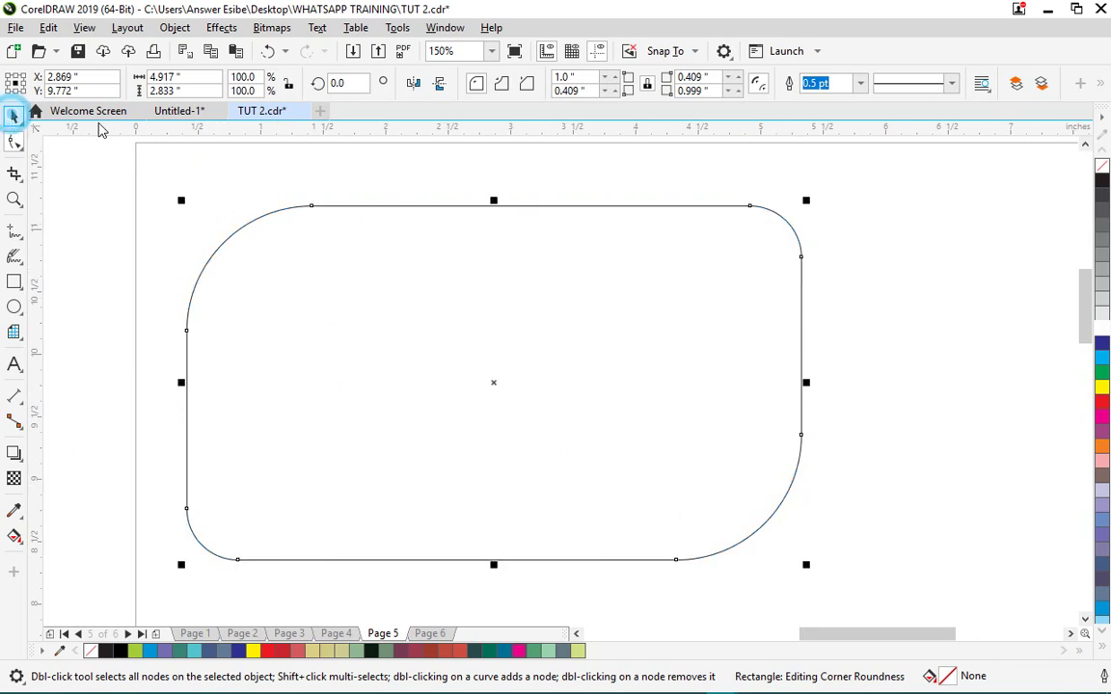
{"action": "double_click", "coordinate": [578, 78]}
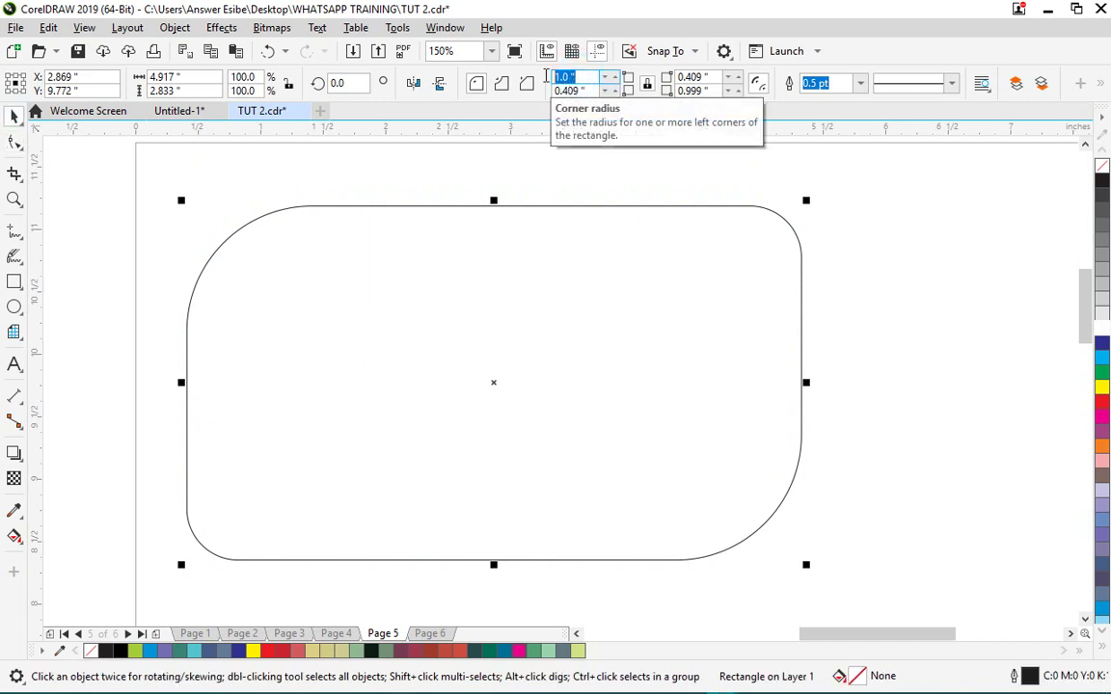
{"action": "type", "text": "0"}
{"action": "key", "text": "Return"}
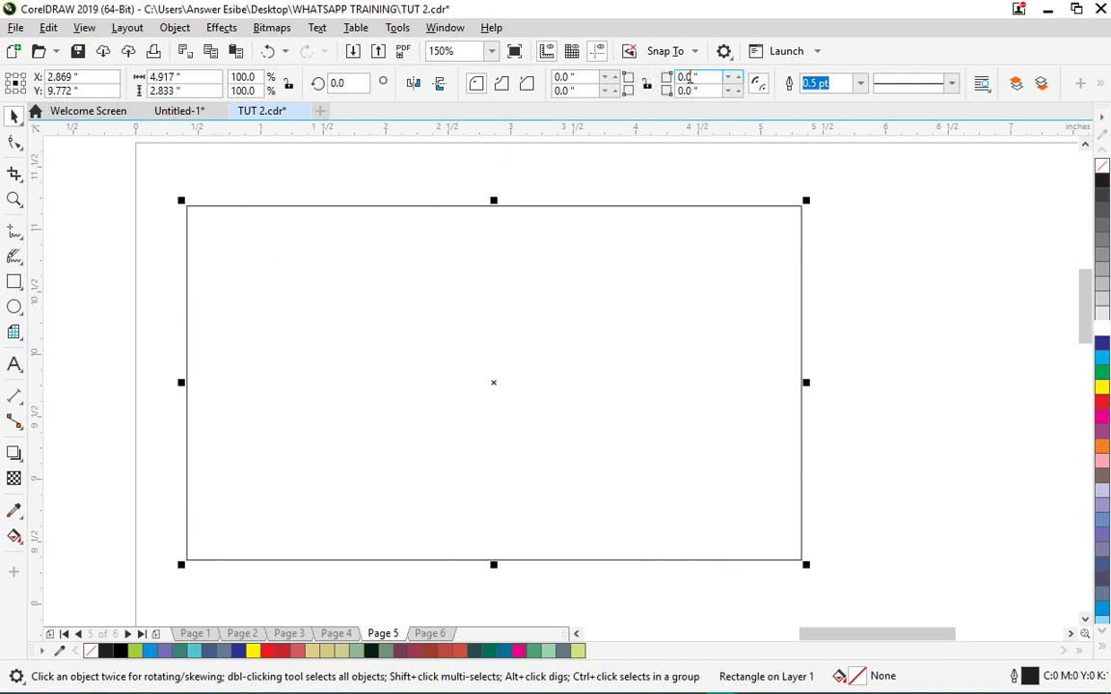
- With the corners unlinked, set the radius of the rectangle's upper-right and lower-left corners to 1 inch each
{"action": "double_click", "coordinate": [707, 78]}
{"action": "type", "text": "1"}
{"action": "left_click", "coordinate": [806, 201]}
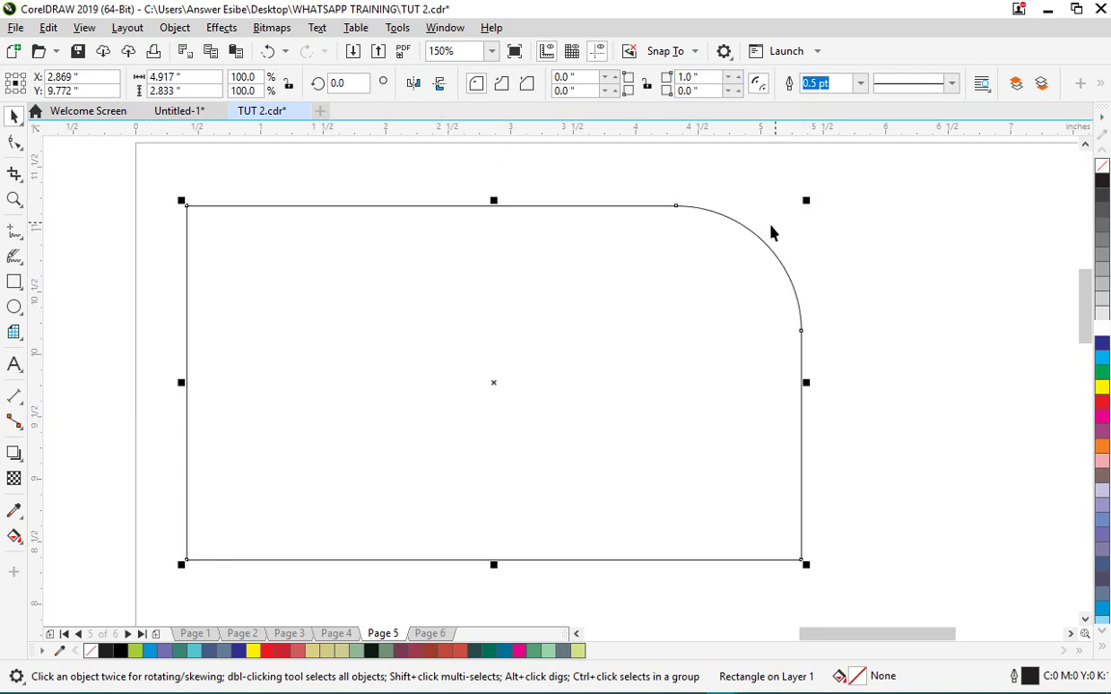
{"action": "left_click", "coordinate": [569, 90]}
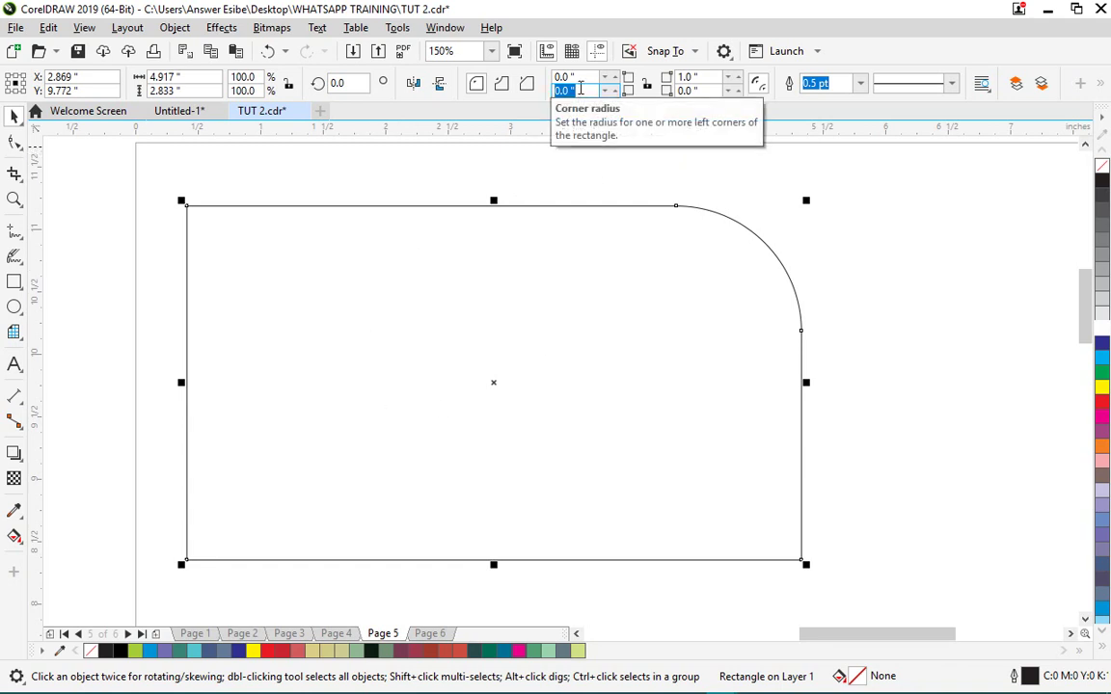
{"action": "type", "text": "1"}
{"action": "key", "text": "Return"}
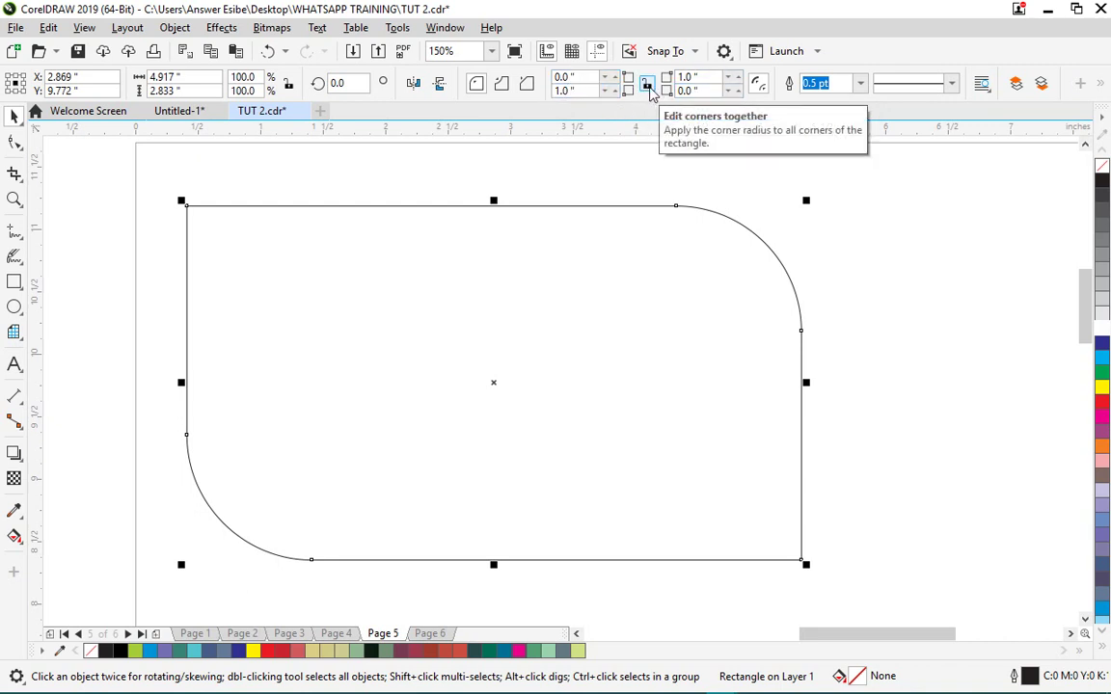
- Link the corners for editing together and raise the rectangle's upper-left corner radius to 1 inch
{"action": "double_click", "coordinate": [681, 77]}
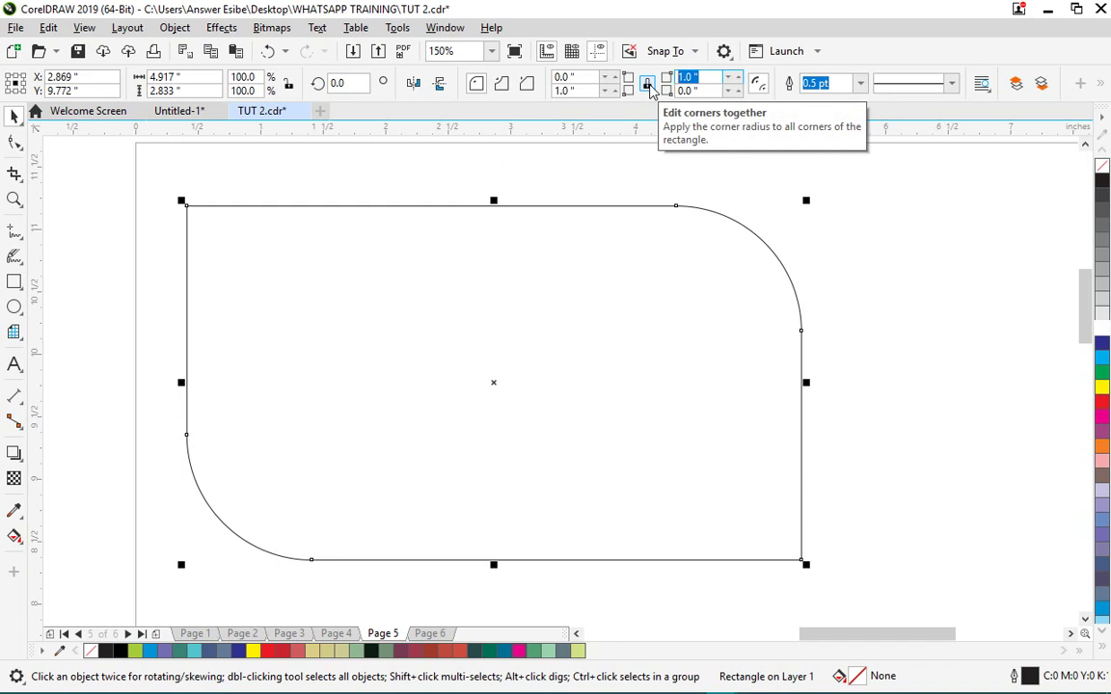
{"action": "type", "text": "1"}
{"action": "key", "text": "Return"}
{"action": "left_click", "coordinate": [585, 79]}
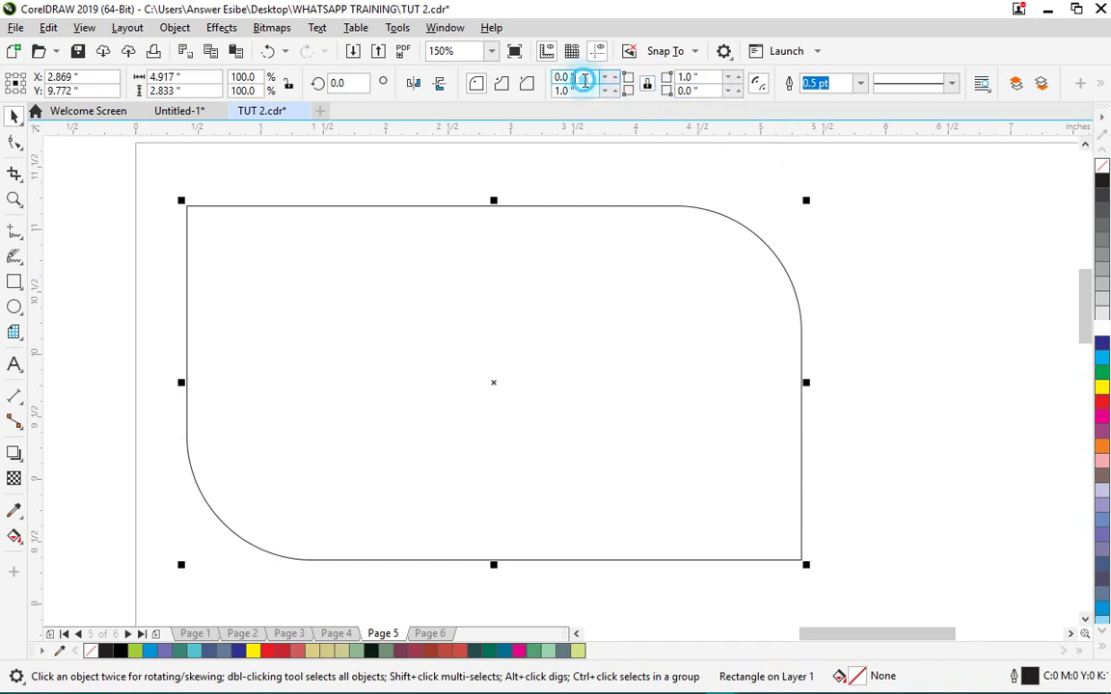
{"action": "left_click", "coordinate": [719, 79]}
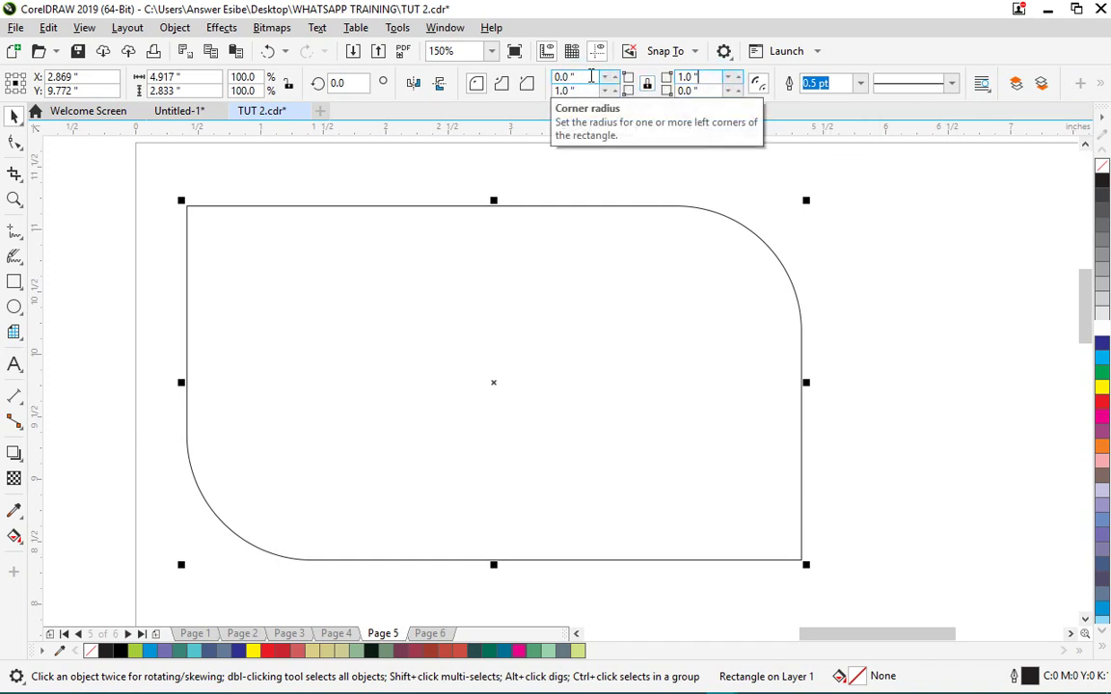
{"action": "left_click", "coordinate": [592, 77]}
{"action": "left_click", "coordinate": [514, 76]}
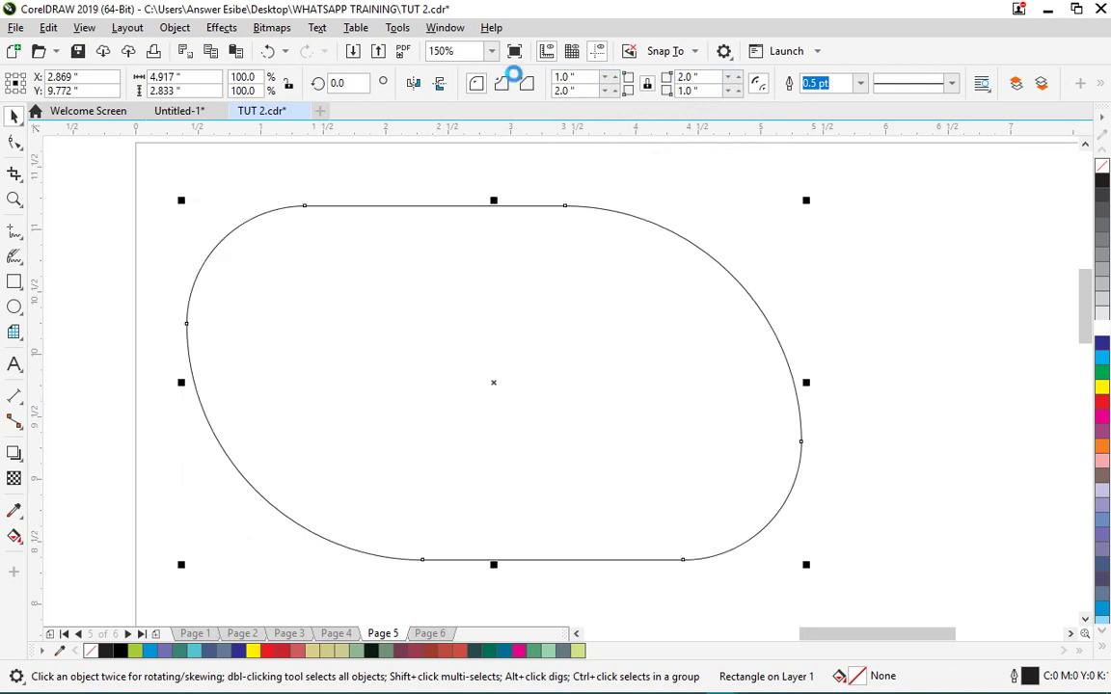
- With the corners linked, set the upper-left and lower-left radii to 0 inches and deselect the rectangle
{"action": "left_click", "coordinate": [578, 77]}
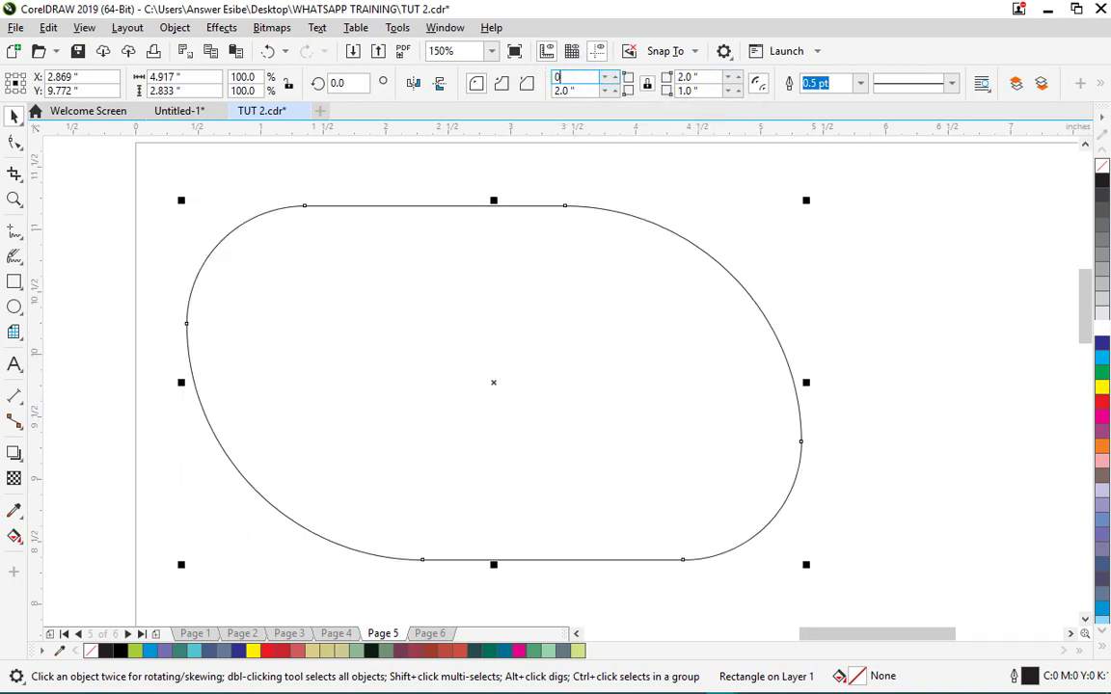
{"action": "left_click", "coordinate": [546, 83]}
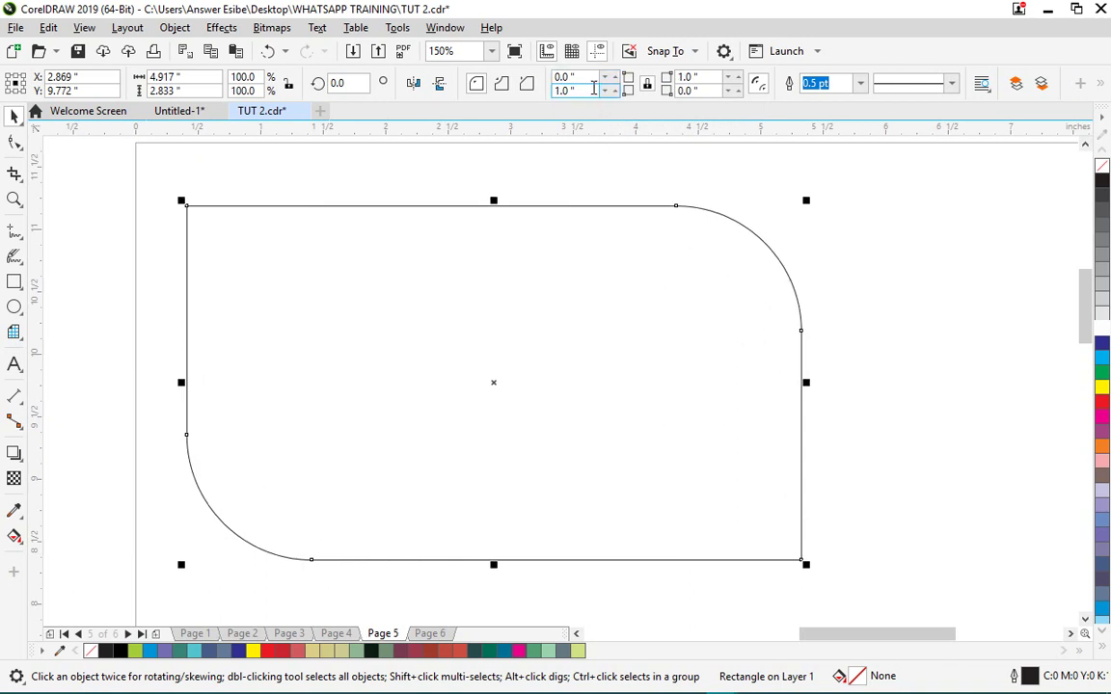
{"action": "left_click", "coordinate": [583, 89]}
{"action": "type", "text": "0"}
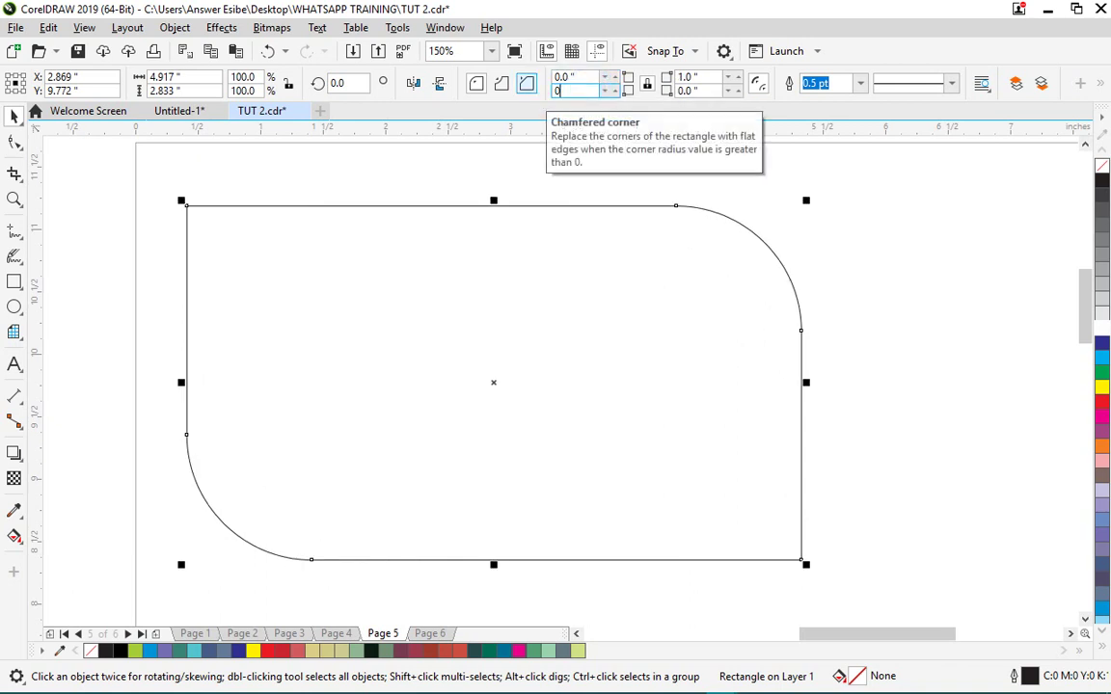
{"action": "left_click", "coordinate": [535, 89]}
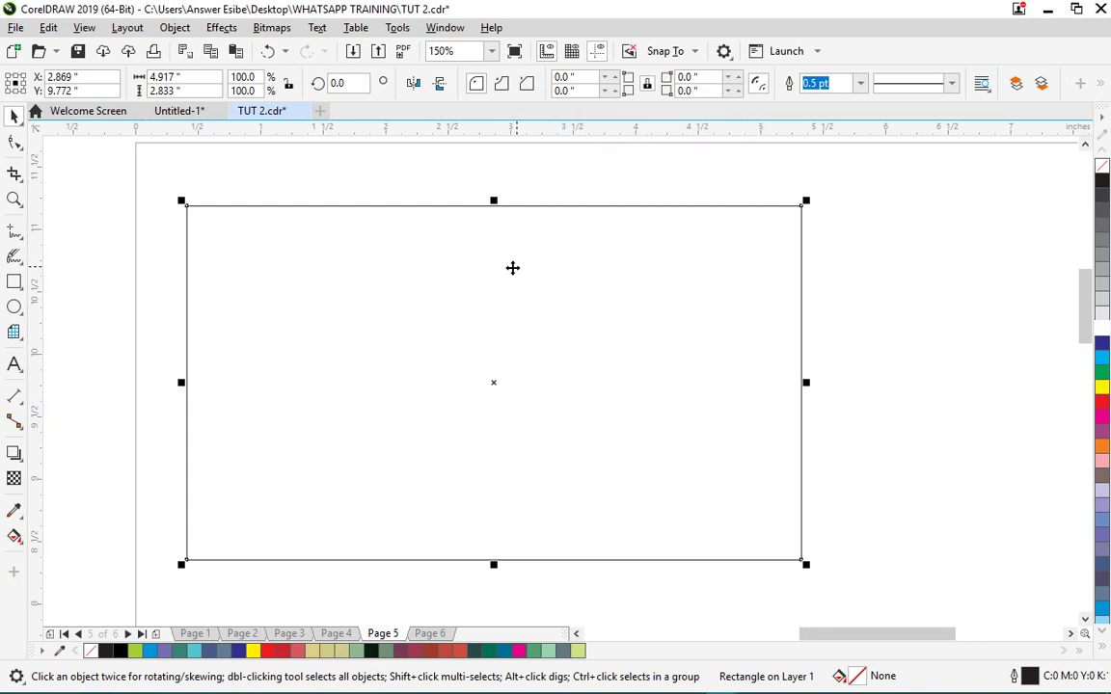
{"action": "left_click", "coordinate": [89, 247]}
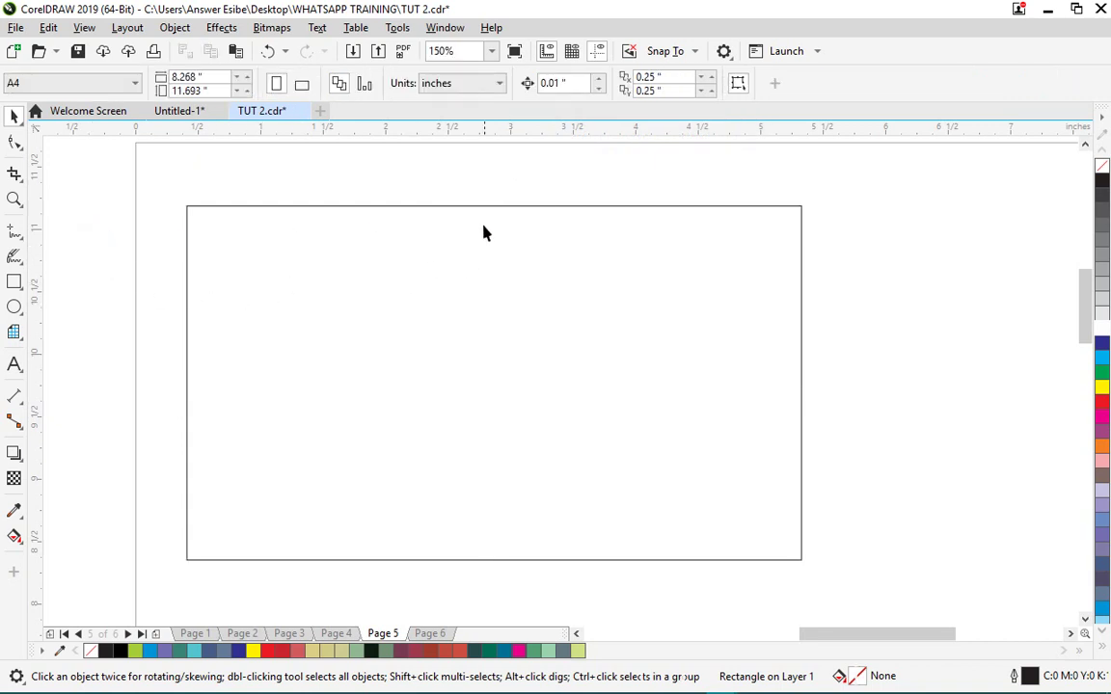
- Move the lower rectangle up so it overlaps the lower-right part of the upper one, centred at about X 6.225, Y 8.404 inches
{"action": "scroll", "coordinate": [483, 230], "scroll_direction": "down", "scroll_amount": 2}
{"action": "scroll", "coordinate": [430, 221], "scroll_direction": "down", "scroll_amount": 4}
{"action": "scroll", "coordinate": [409, 230], "scroll_direction": "up", "scroll_amount": 2}
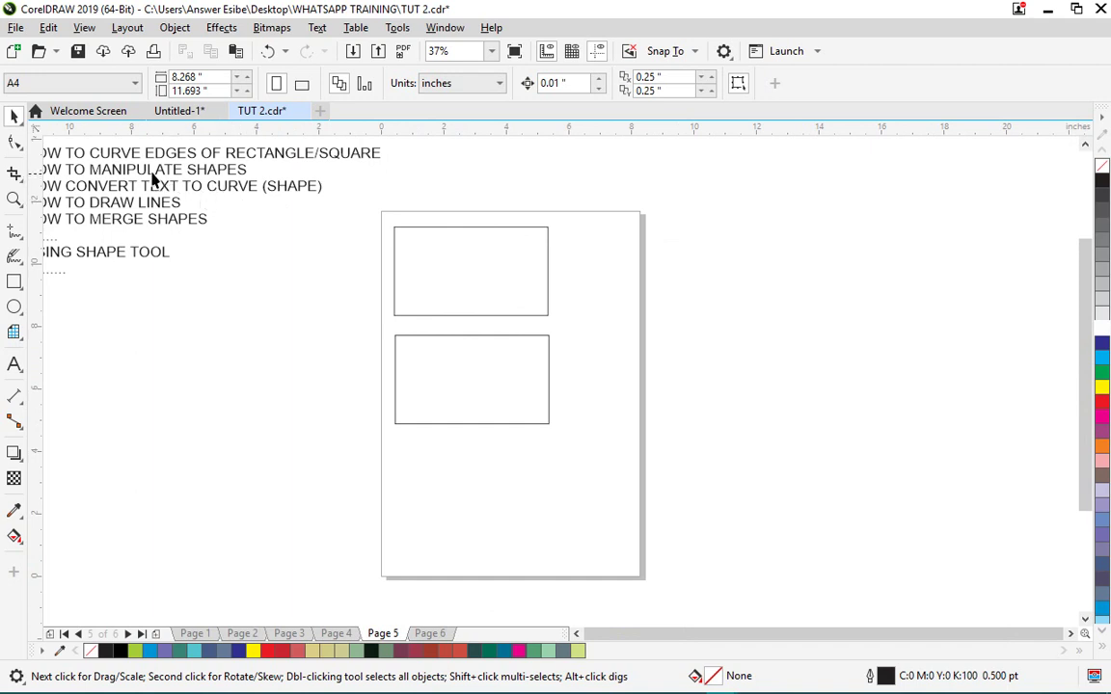
{"action": "scroll", "coordinate": [484, 272], "scroll_direction": "up", "scroll_amount": 2}
{"action": "left_click", "coordinate": [482, 268]}
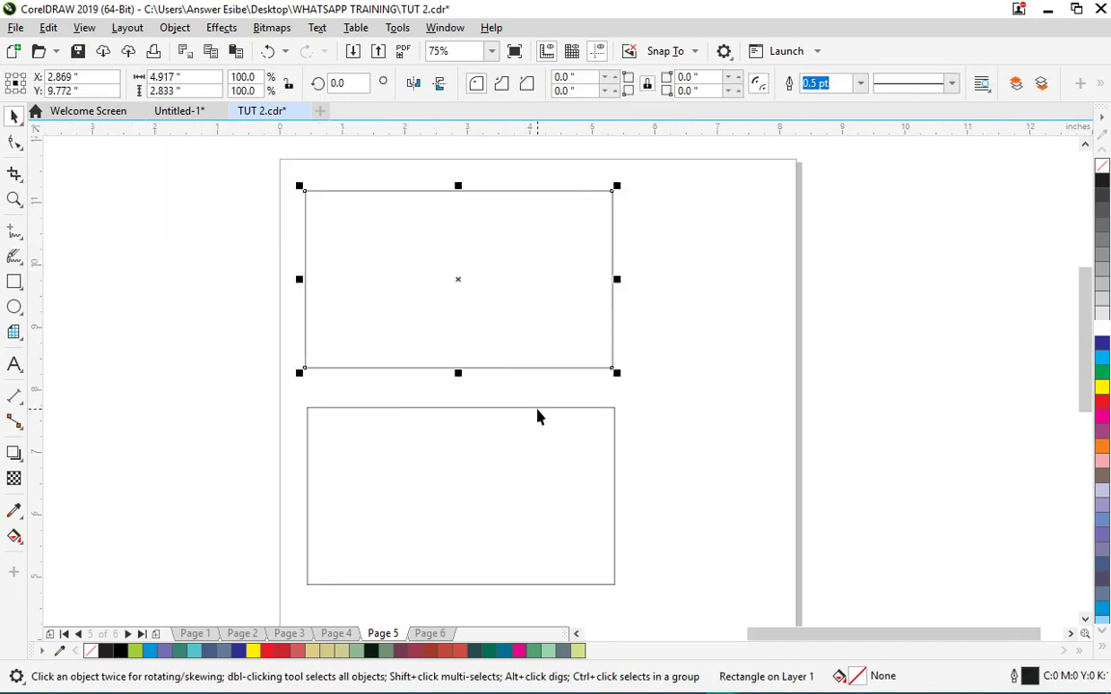
{"action": "left_click_drag", "start_coordinate": [458, 502], "coordinate": [636, 390]}
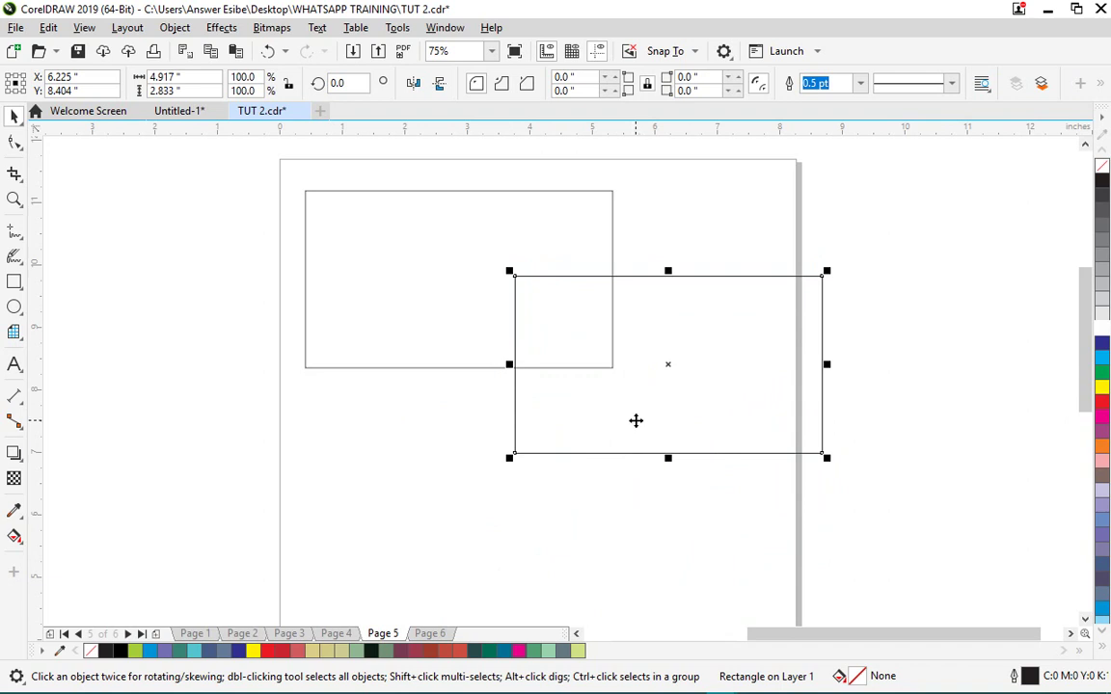
- Place a copy of the overlapping rectangle on the empty lower part of the page
{"action": "scroll", "coordinate": [593, 212], "scroll_direction": "down", "scroll_amount": 1}
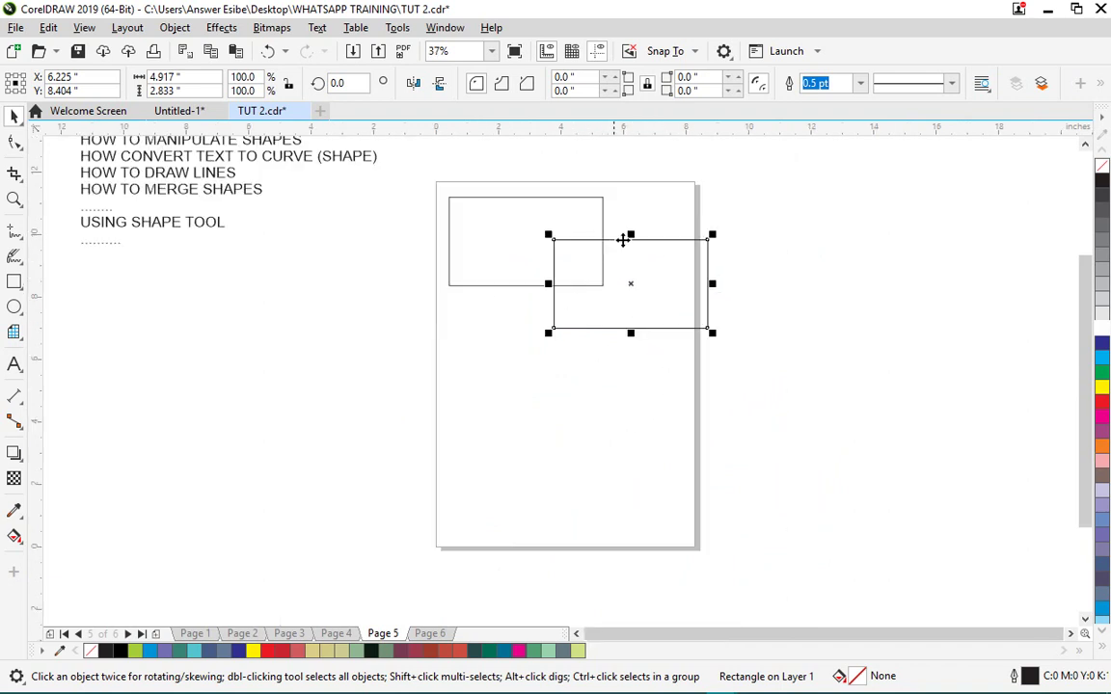
{"action": "left_click_drag", "start_coordinate": [635, 281], "coordinate": [533, 414]}
{"action": "right_click", "coordinate": [569, 441]}
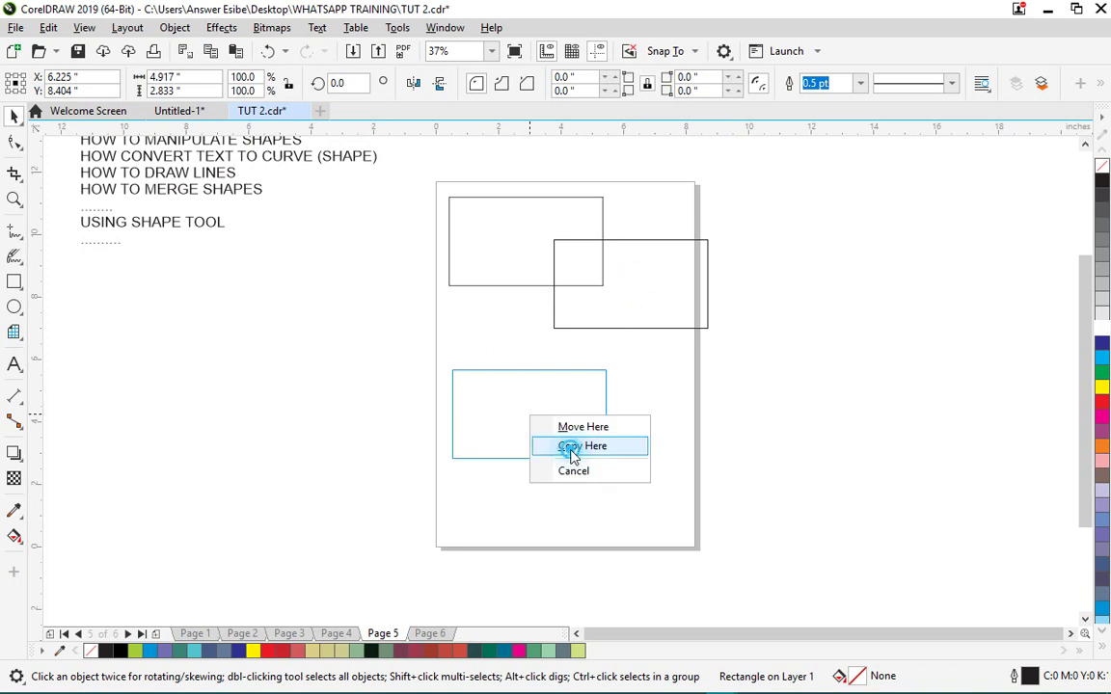
- Confirm the rectangle copy on the lower page, and weld the two overlapping rectangles on the upper page
{"action": "left_click", "coordinate": [572, 448]}
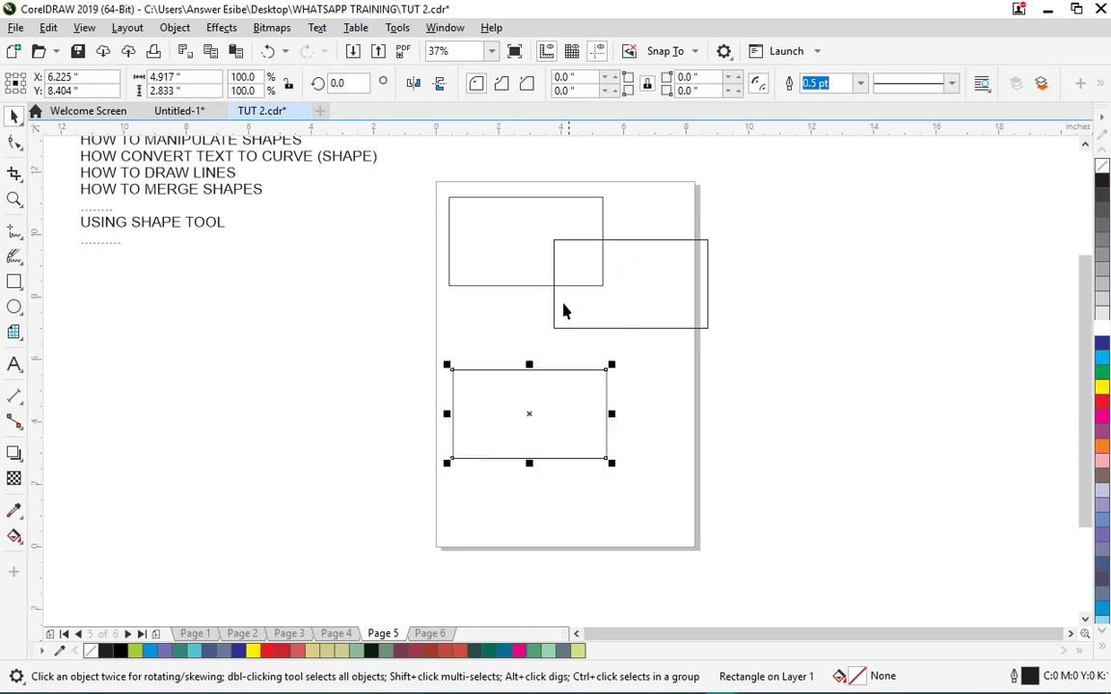
{"action": "left_click", "coordinate": [530, 226]}
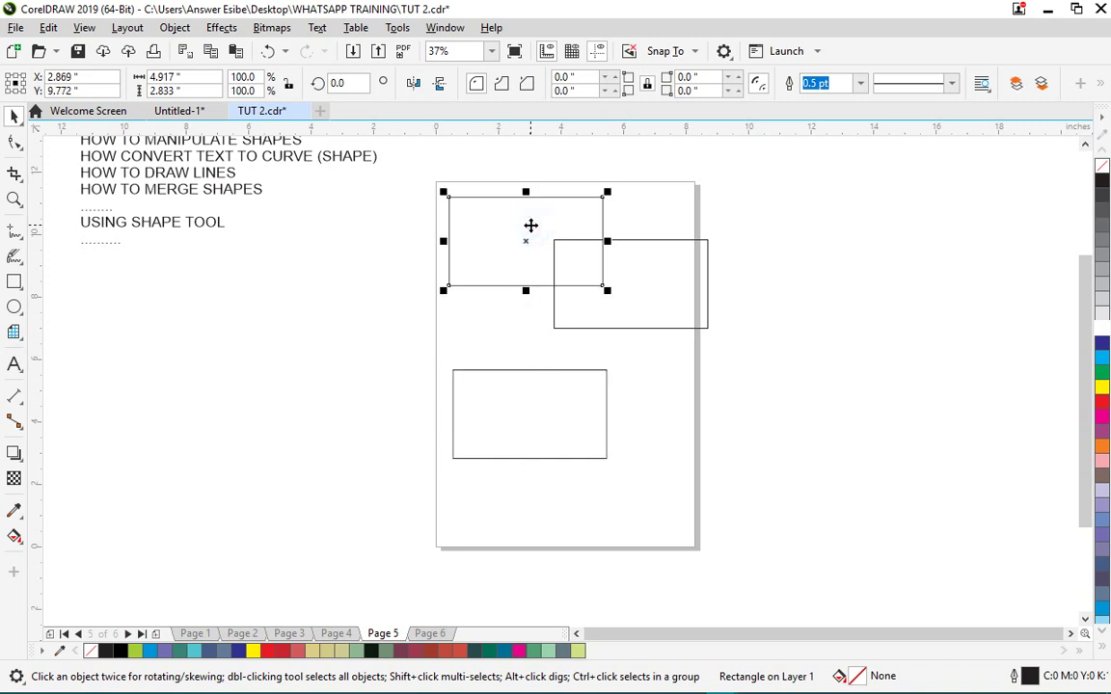
{"action": "left_click", "coordinate": [651, 286], "text": "shift"}
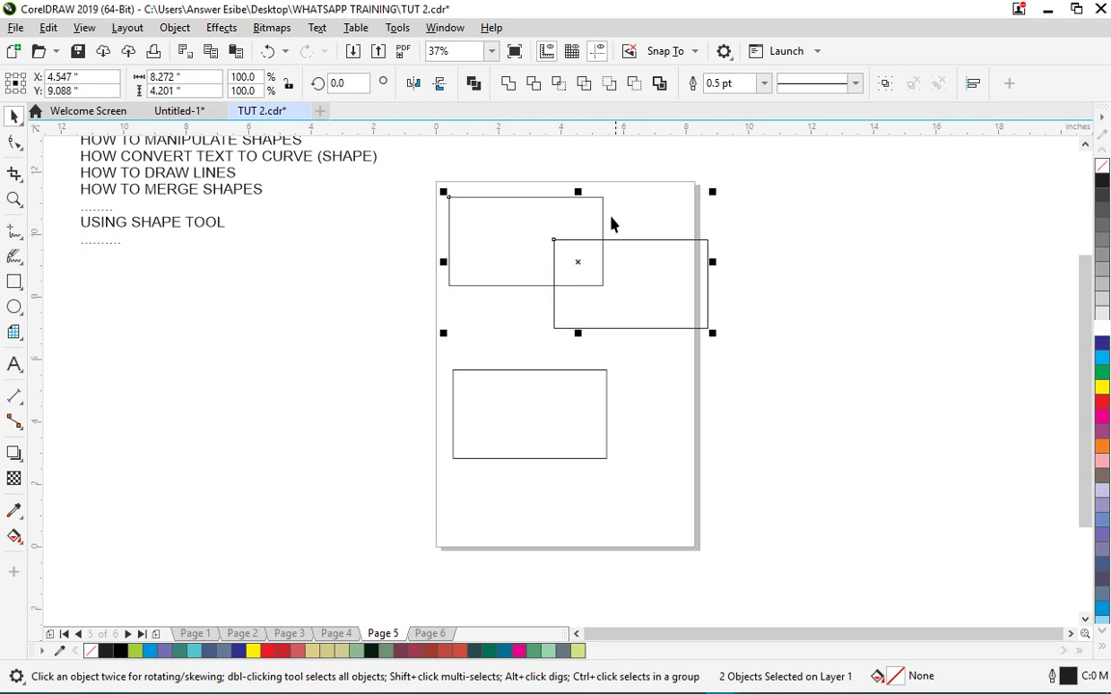
{"action": "left_click", "coordinate": [508, 85]}
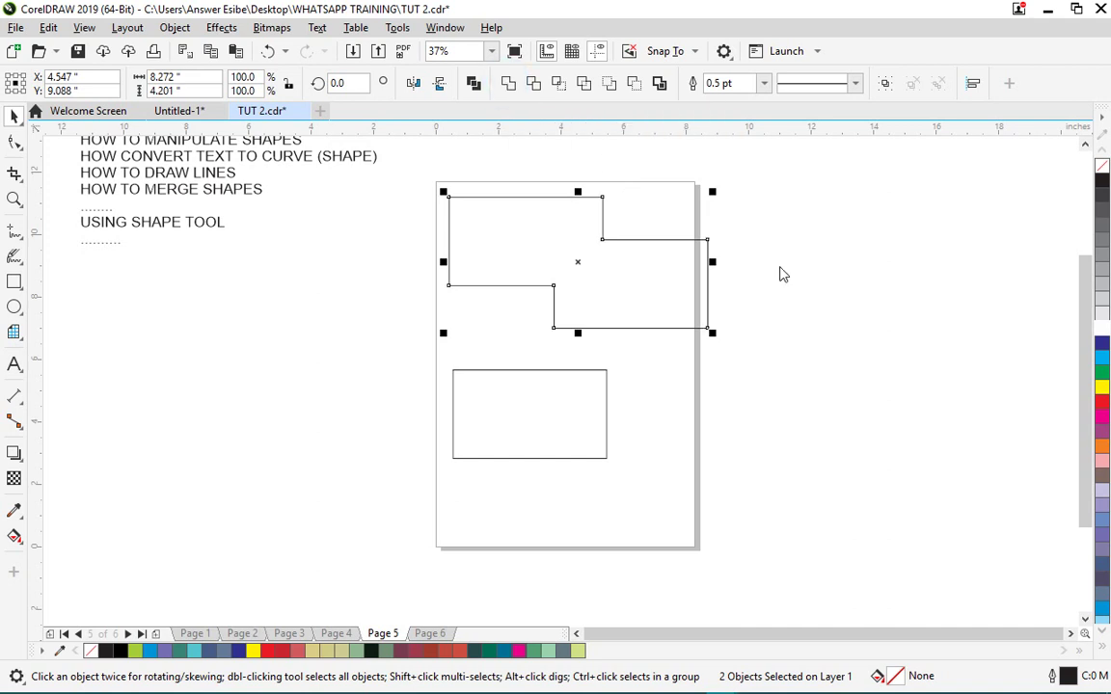
{"action": "left_click", "coordinate": [853, 329]}
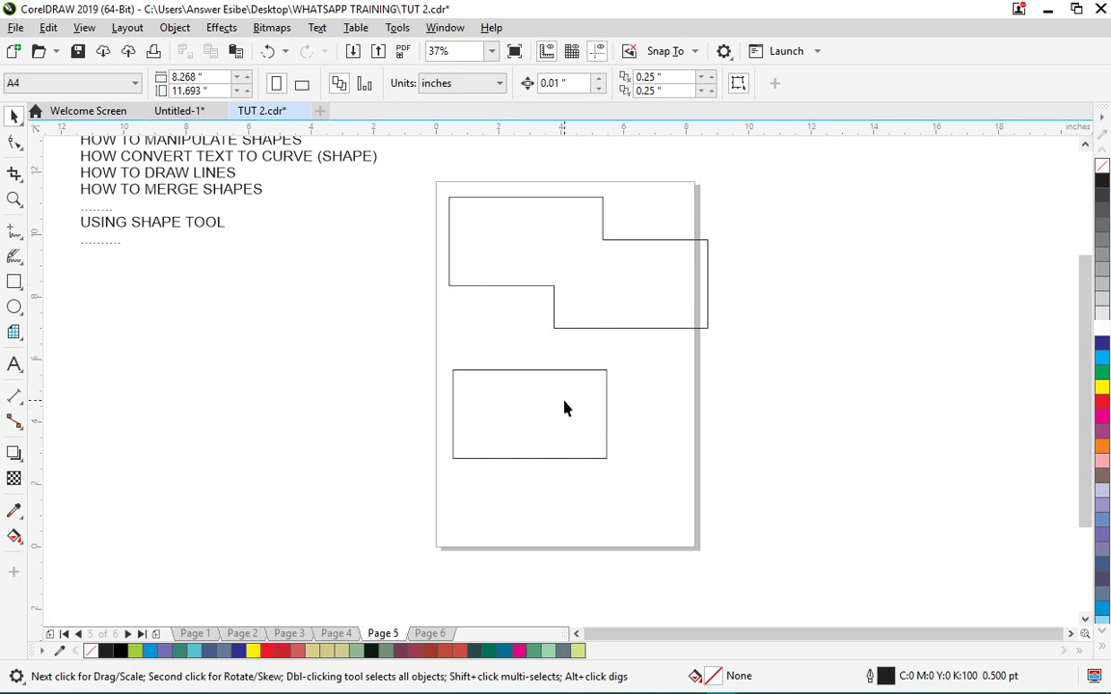
- Place a copy of the lower rectangle overlapping its lower-right corner, centred at about X 6.405, Y 2.765 inches
{"action": "left_click_drag", "start_coordinate": [565, 408], "coordinate": [685, 457]}
{"action": "left_click", "coordinate": [716, 477]}
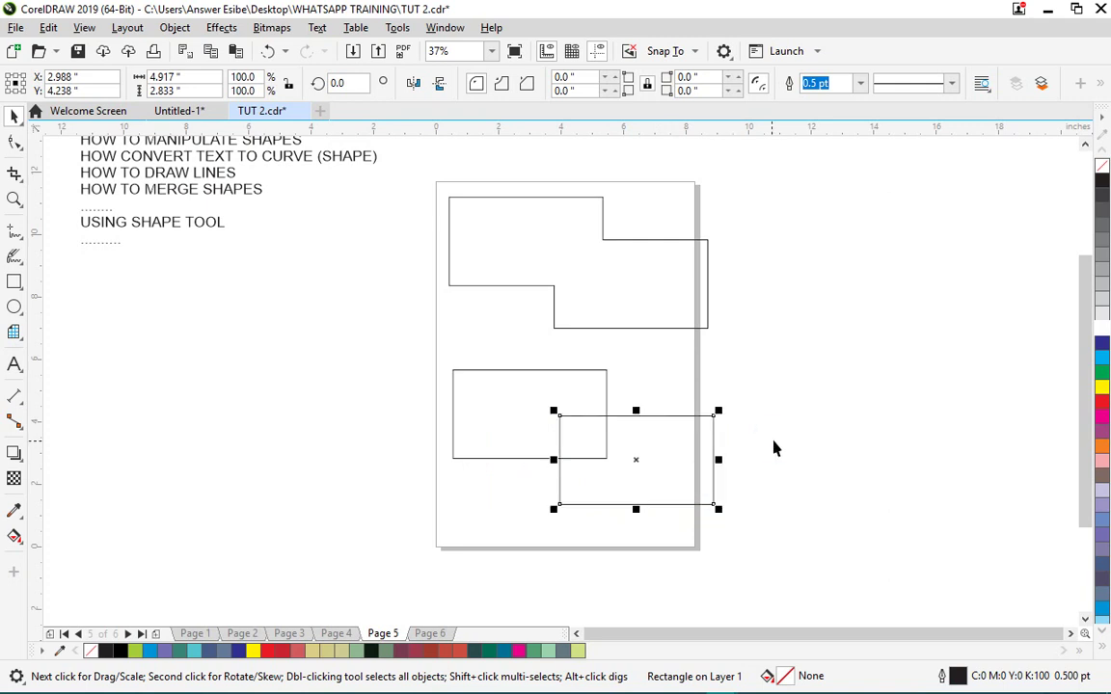
{"action": "left_click", "coordinate": [775, 448]}
- Fill both overlapping rectangles on the lower page with cyan (C:100 M:0 Y:0 K:0) and deselect them
{"action": "left_click", "coordinate": [640, 454]}
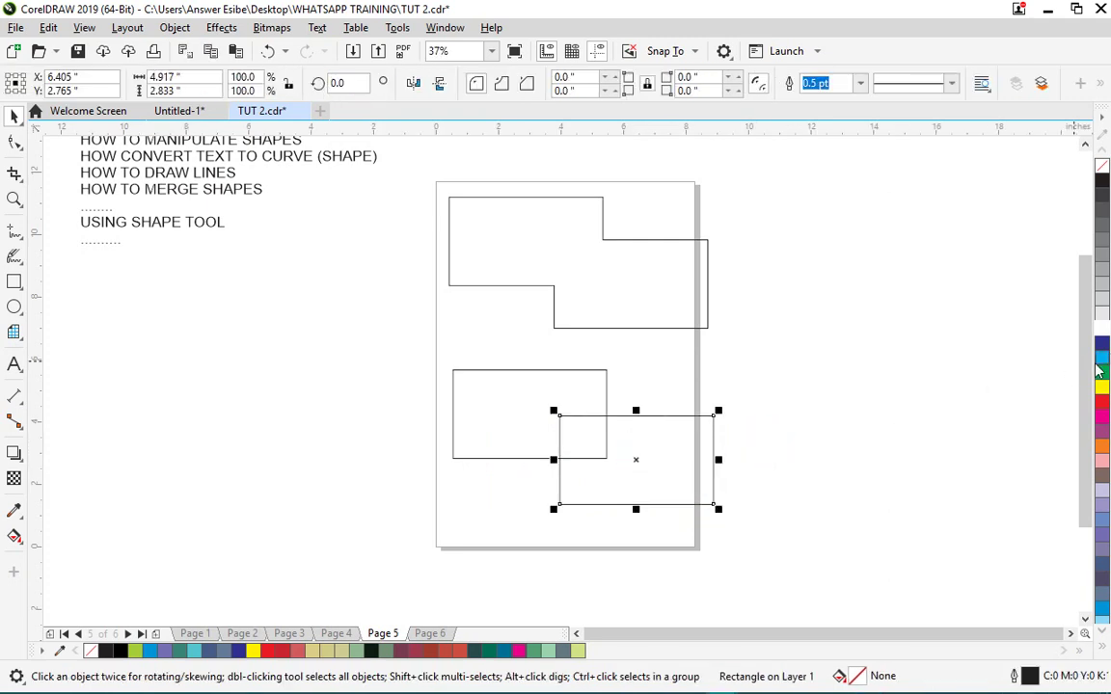
{"action": "left_click", "coordinate": [1100, 359]}
{"action": "left_click", "coordinate": [577, 390]}
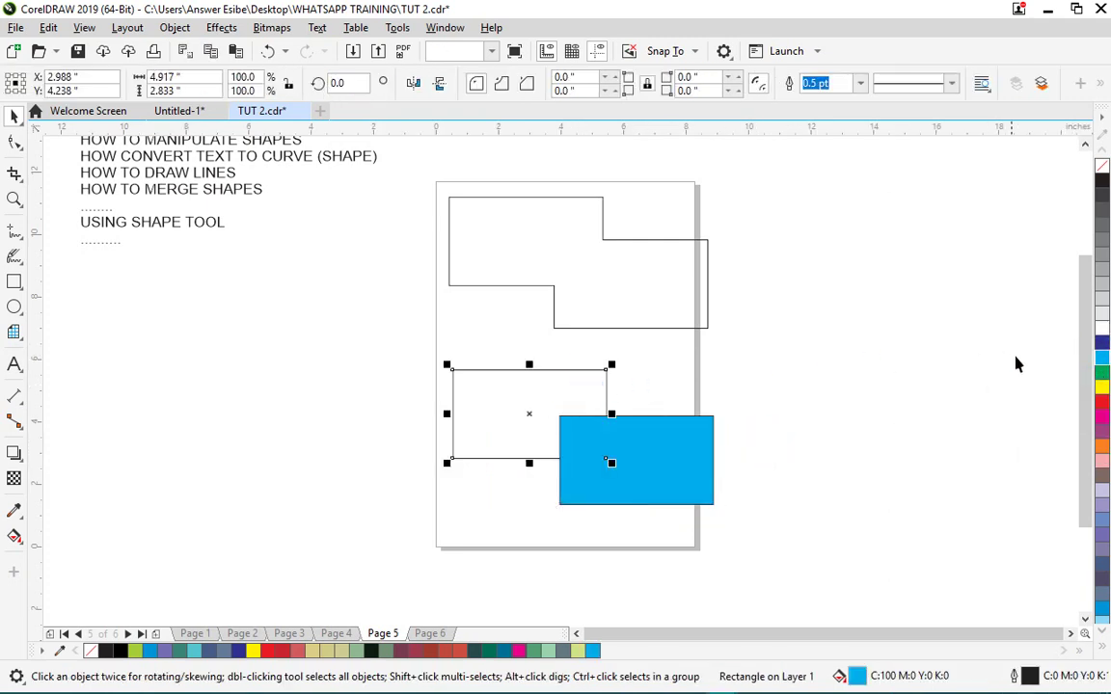
{"action": "left_click", "coordinate": [1101, 359]}
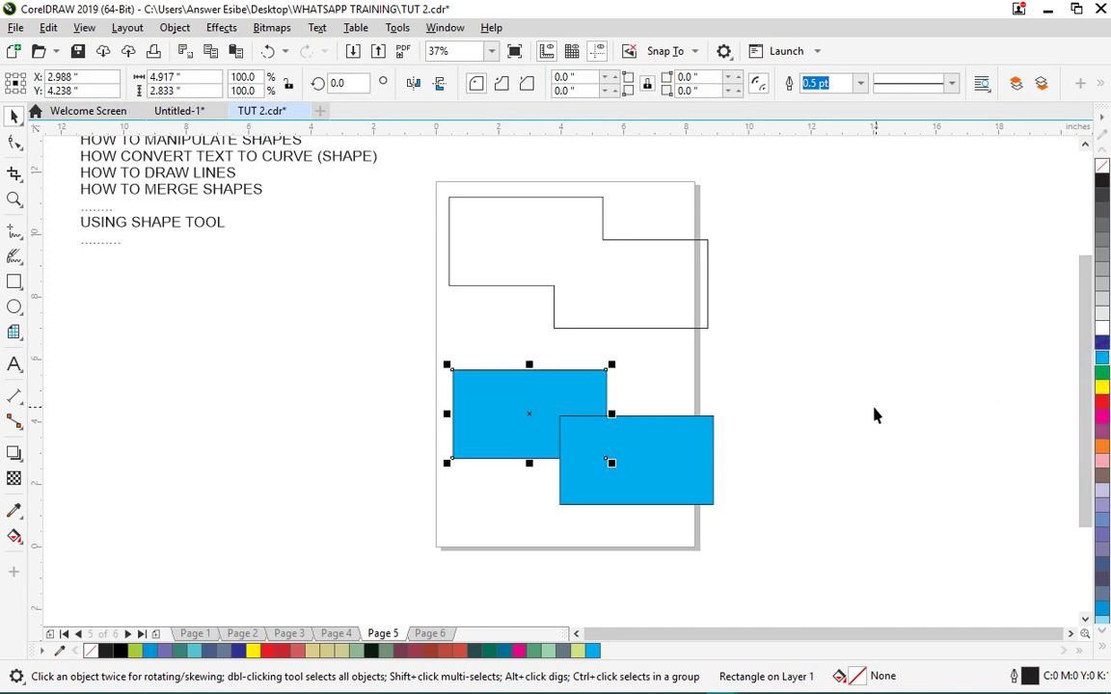
{"action": "left_click", "coordinate": [859, 395]}
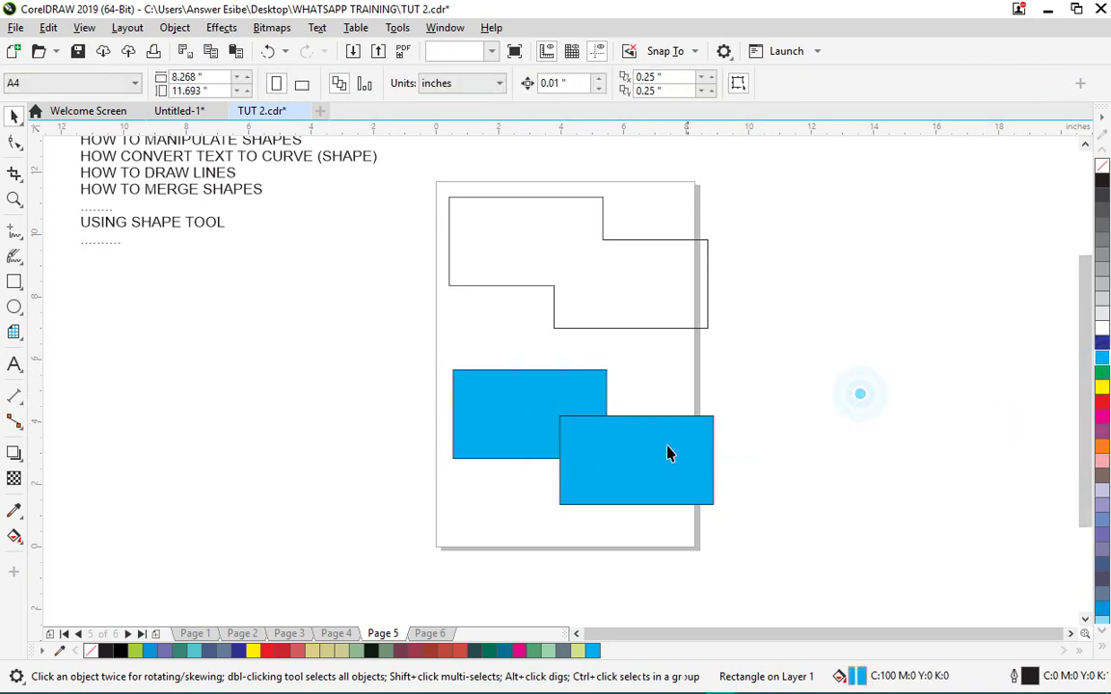
- Try removing the outlines from the two cyan rectangles, and undo both outline removals
{"action": "left_click", "coordinate": [675, 473]}
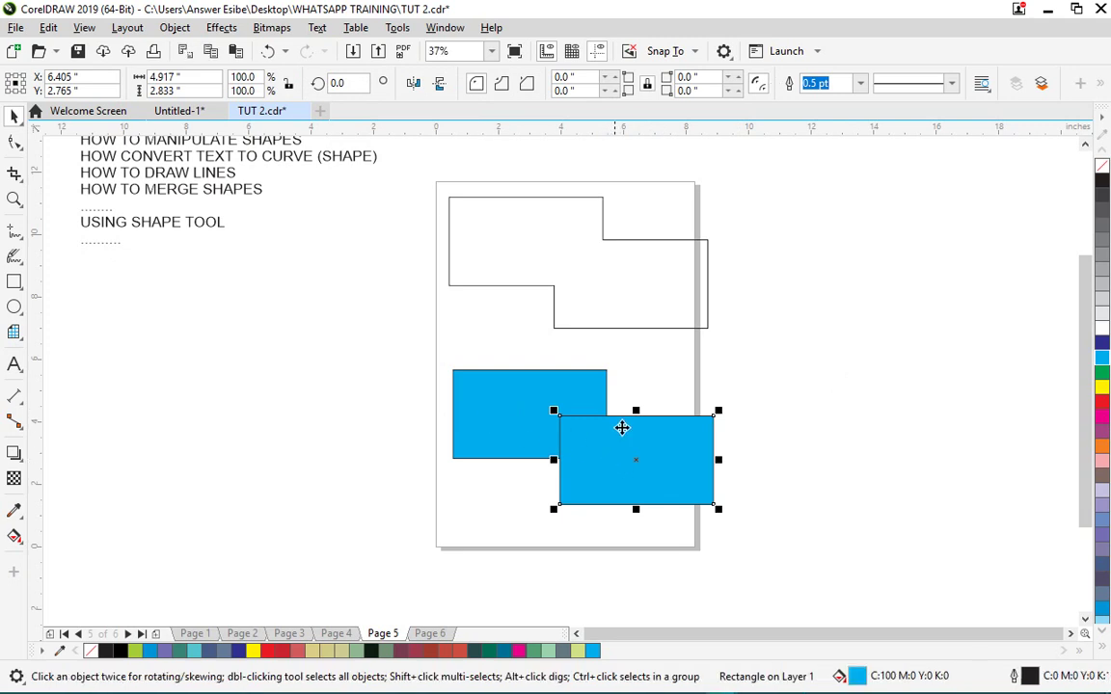
{"action": "left_click", "coordinate": [643, 283]}
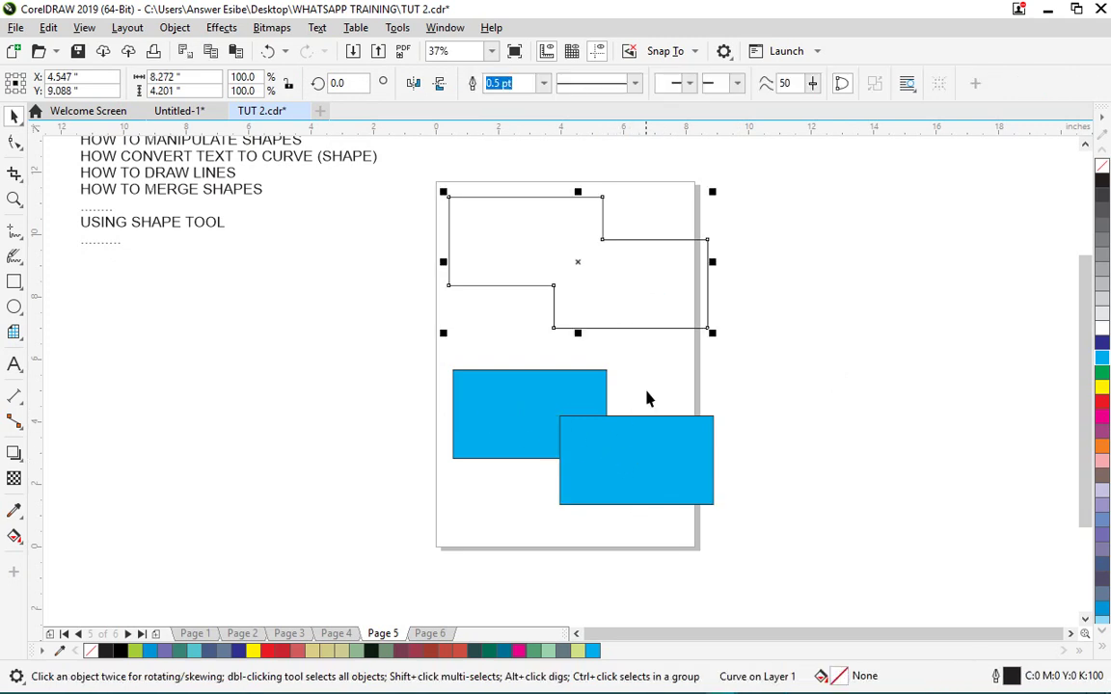
{"action": "left_click", "coordinate": [617, 450]}
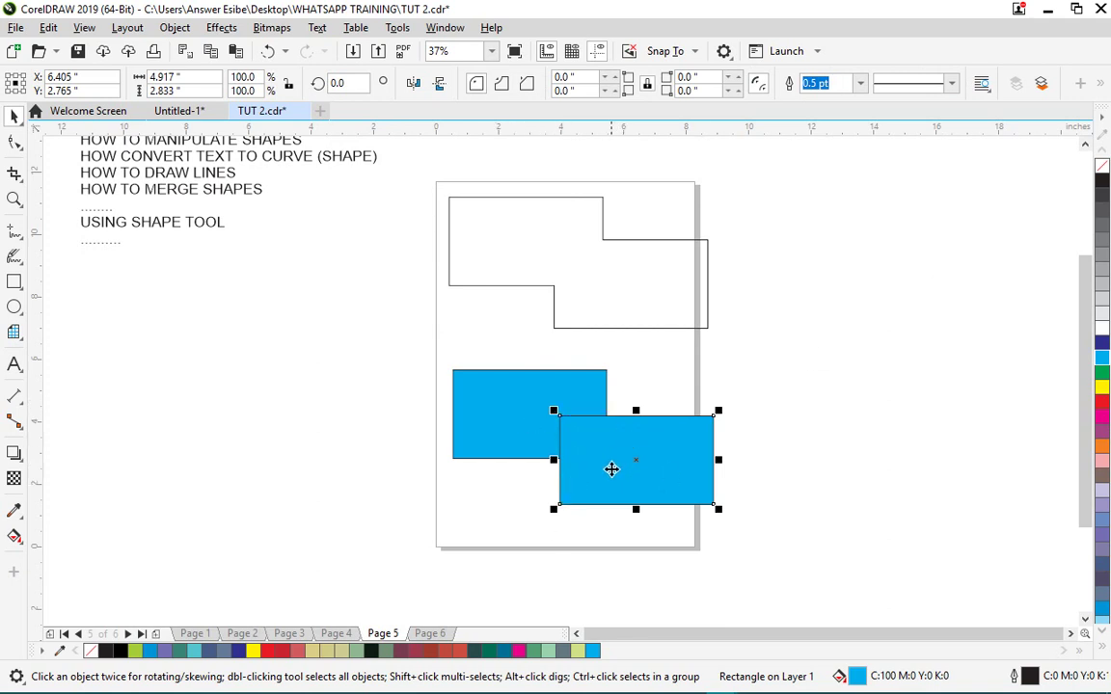
{"action": "key", "text": "shift+Page_Down"}
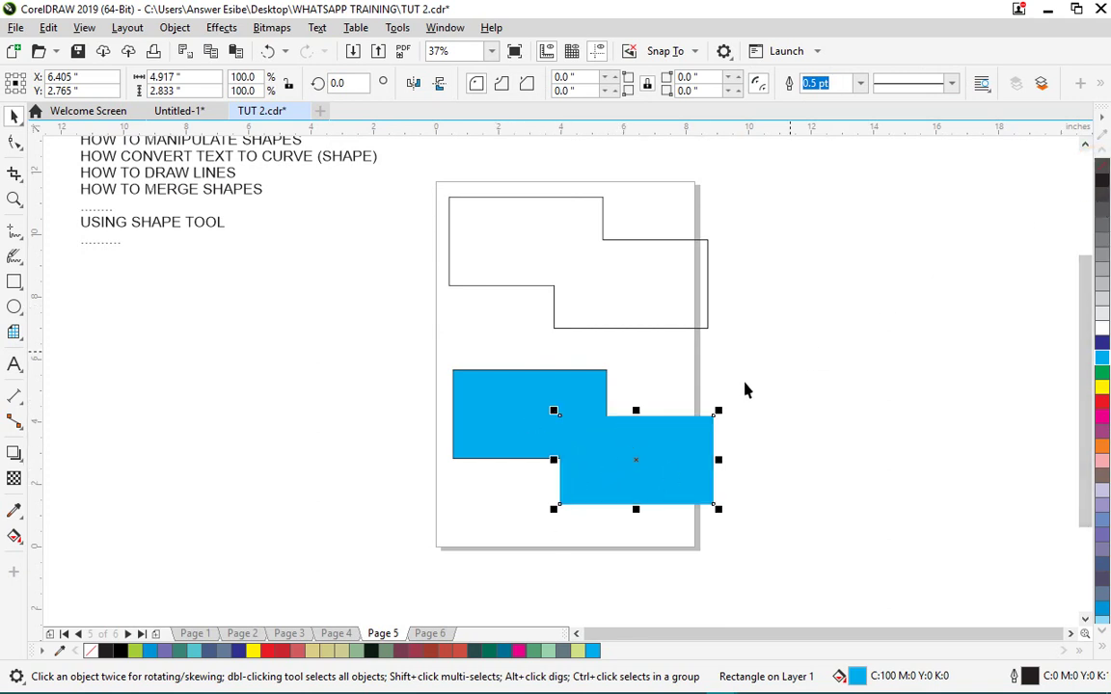
{"action": "left_click", "coordinate": [561, 400]}
{"action": "right_click", "coordinate": [1102, 166]}
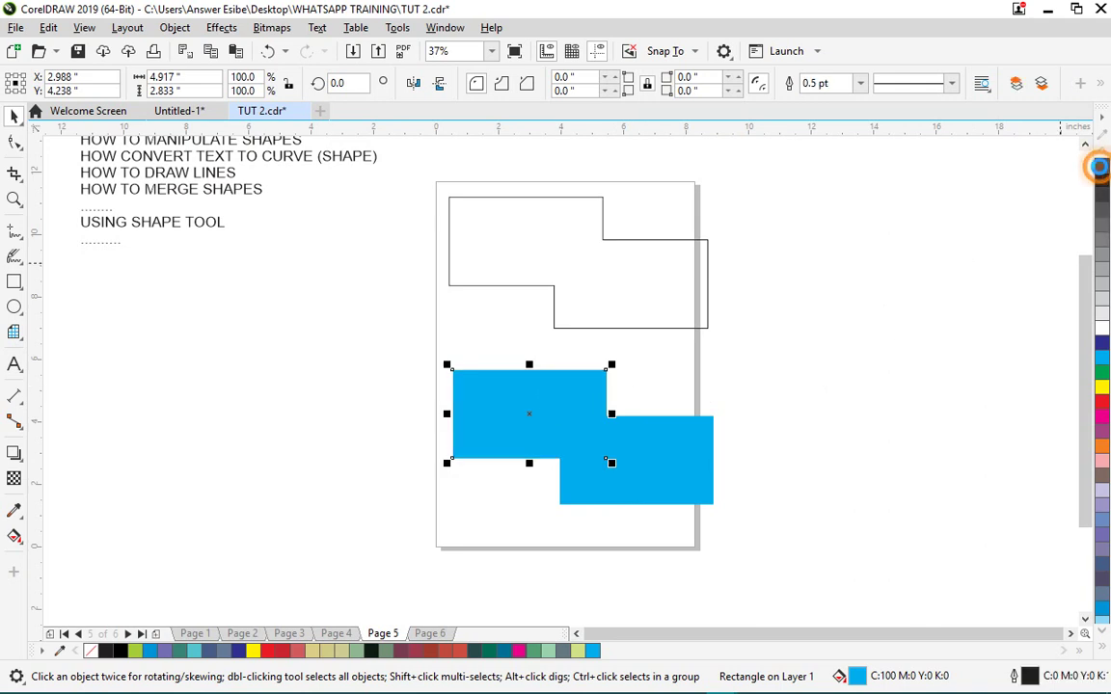
{"action": "left_click", "coordinate": [923, 464]}
{"action": "key", "text": "Tab"}
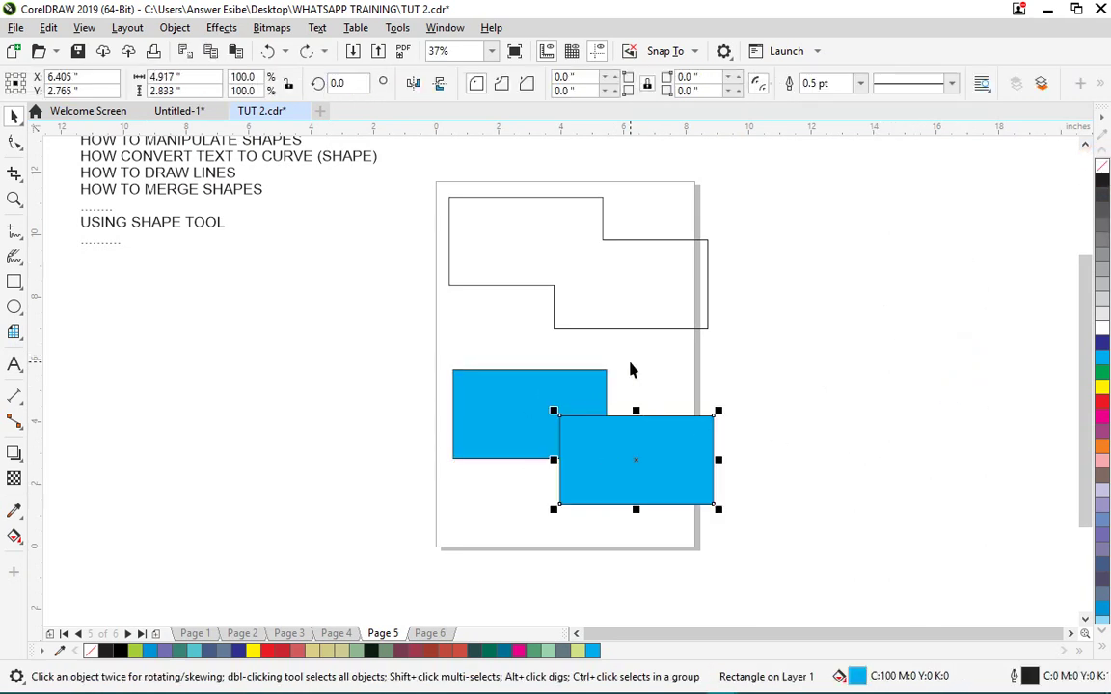
{"action": "left_click", "coordinate": [647, 295]}
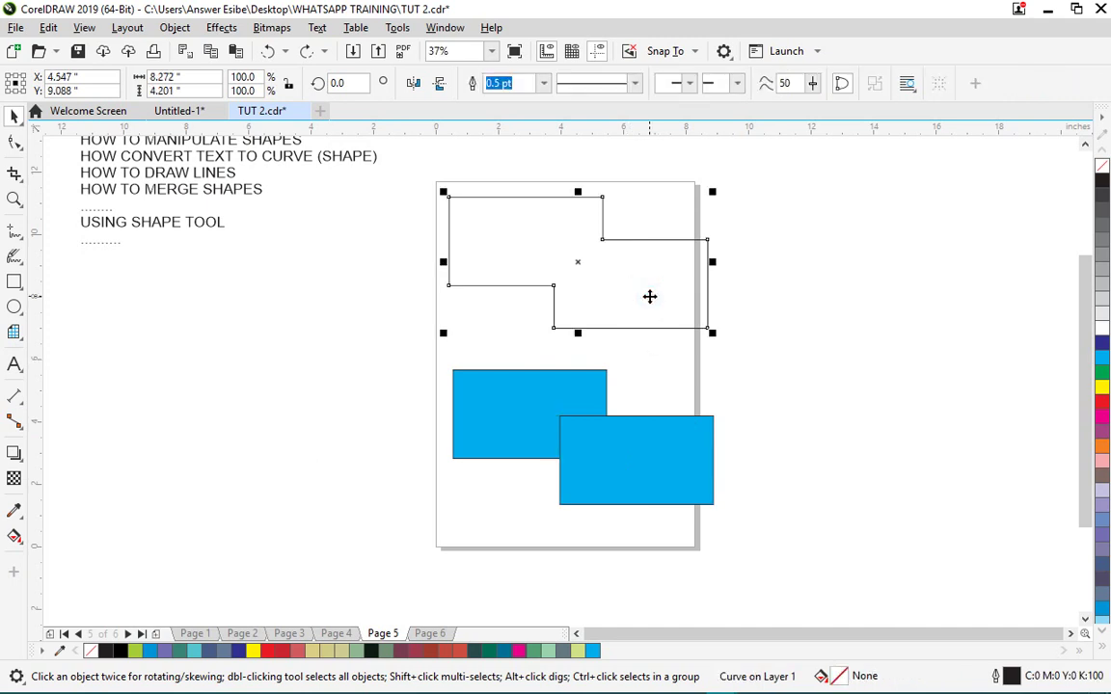
- Place overlapping copies of the cyan rectangles outside the page, centred at about X 13.6, Y 5.043 and X 16.683, Y 3.293 inches
{"action": "left_click_drag", "start_coordinate": [593, 449], "coordinate": [984, 434]}
{"action": "left_click", "coordinate": [836, 401]}
{"action": "left_click", "coordinate": [1001, 465]}
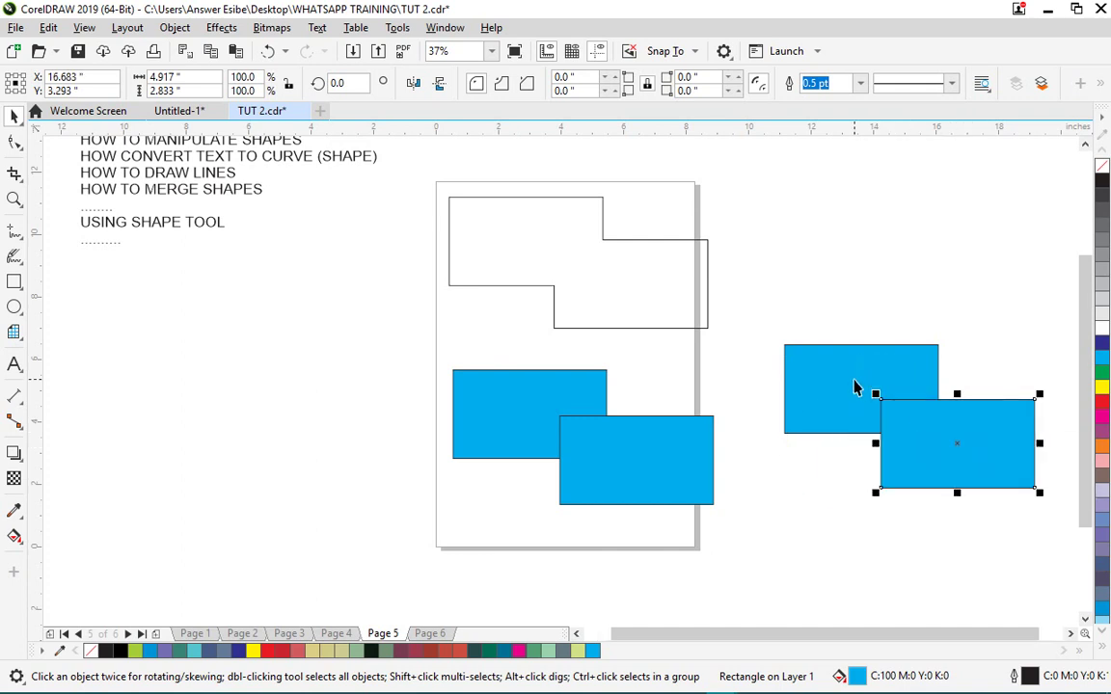
- Remove the fill from both copied rectangles outside the page
{"action": "left_click", "coordinate": [854, 388]}
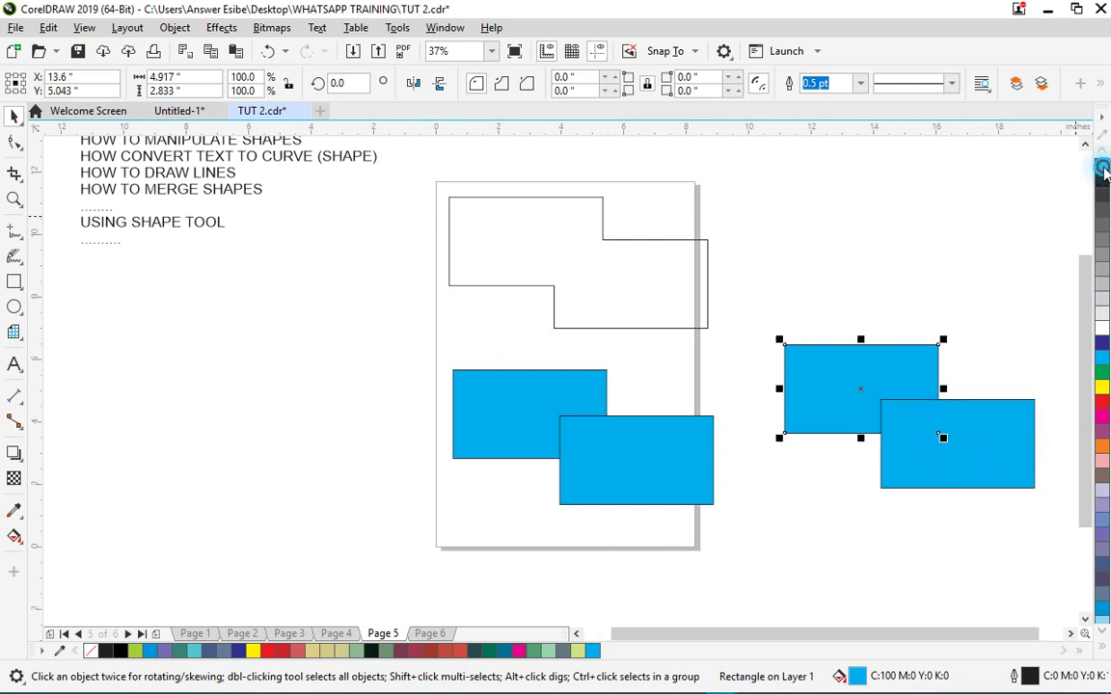
{"action": "left_click", "coordinate": [967, 235]}
{"action": "left_click", "coordinate": [987, 417]}
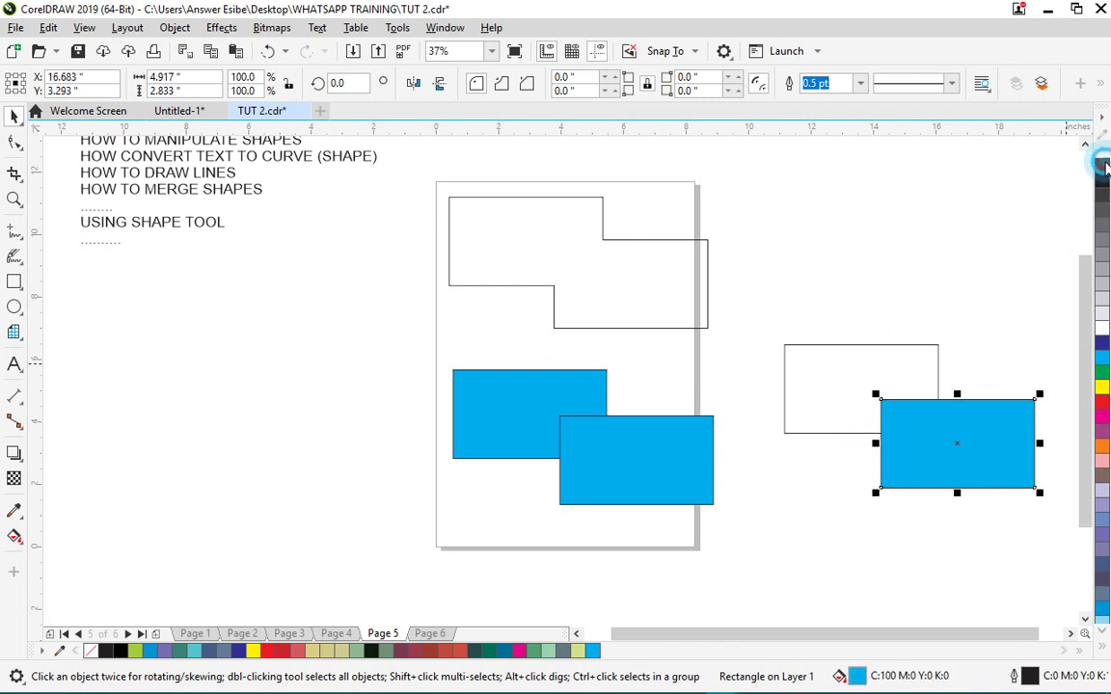
{"action": "left_click", "coordinate": [761, 337]}
- Try welding the two unfilled rectangles and moving the welded shape up beside the page, and undo the move and the weld
{"action": "left_click_drag", "start_coordinate": [766, 326], "coordinate": [1051, 536]}
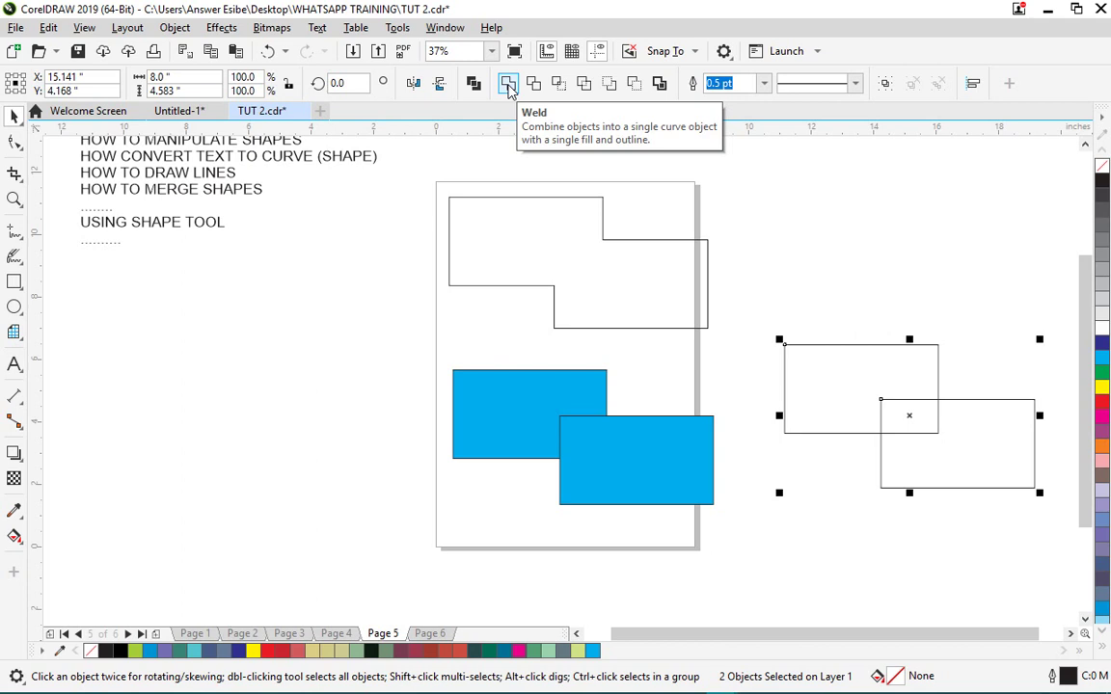
{"action": "left_click", "coordinate": [508, 85]}
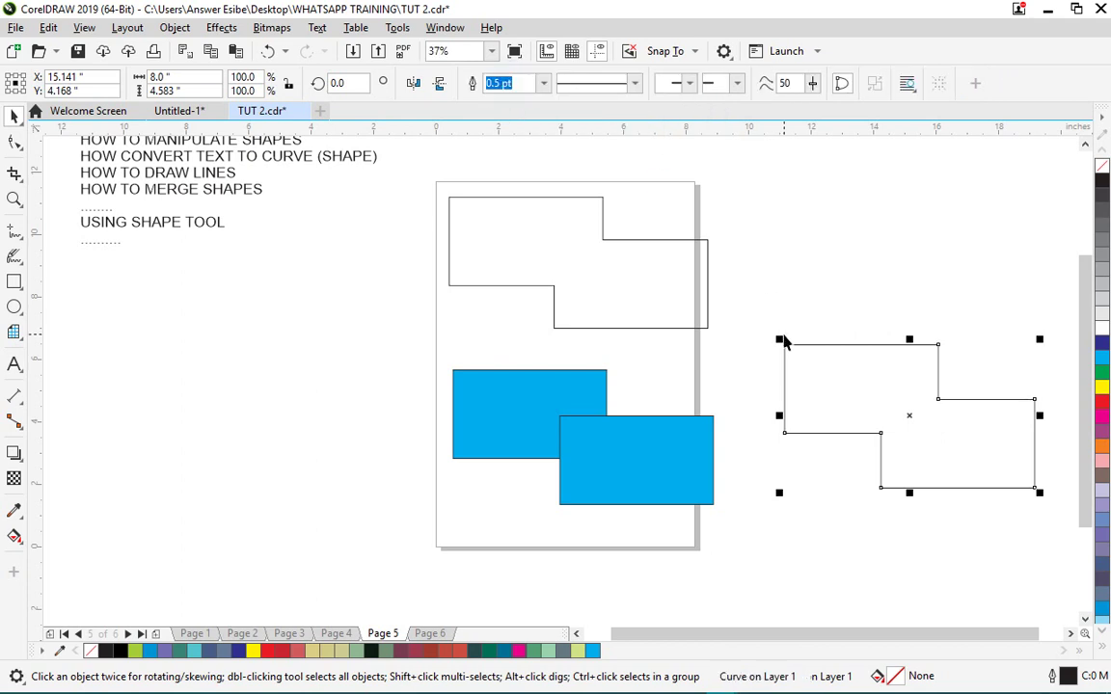
{"action": "left_click_drag", "start_coordinate": [897, 427], "coordinate": [847, 290]}
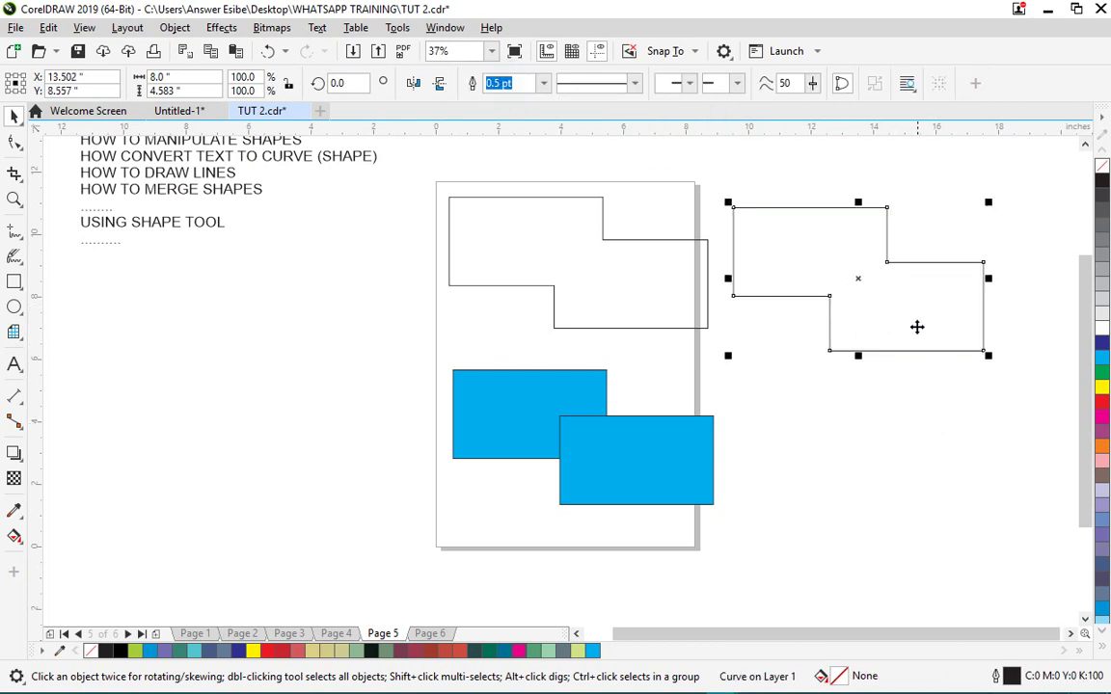
{"action": "left_click_drag", "start_coordinate": [929, 322], "coordinate": [950, 347]}
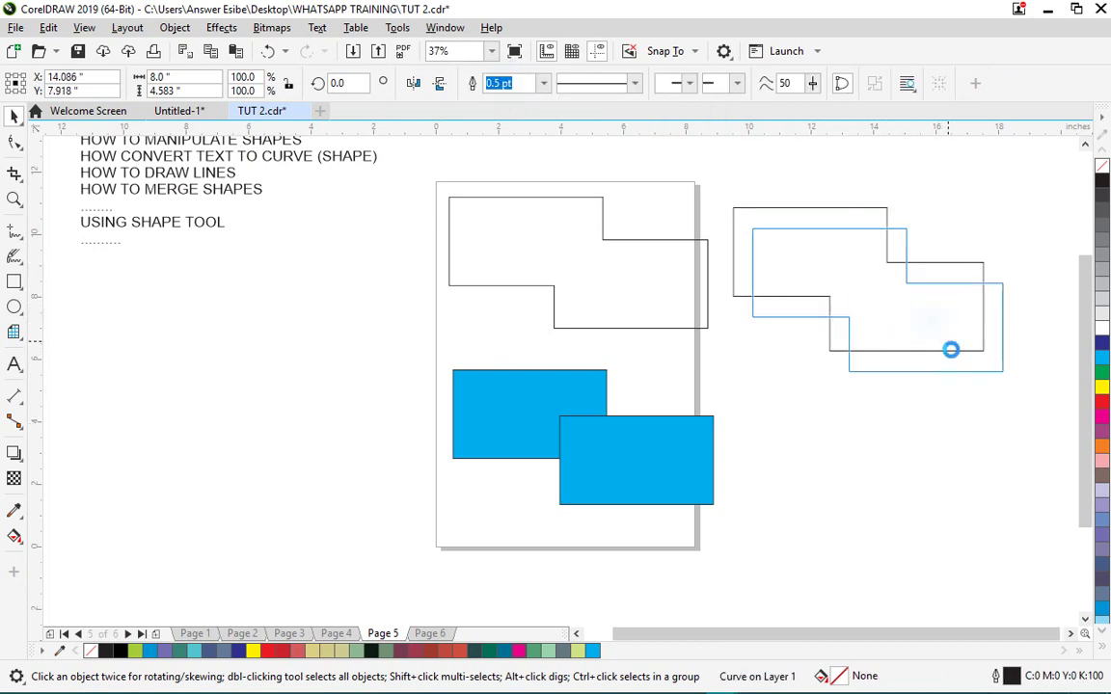
{"action": "key", "text": "ctrl+z"}
{"action": "key", "text": "ctrl+z"}
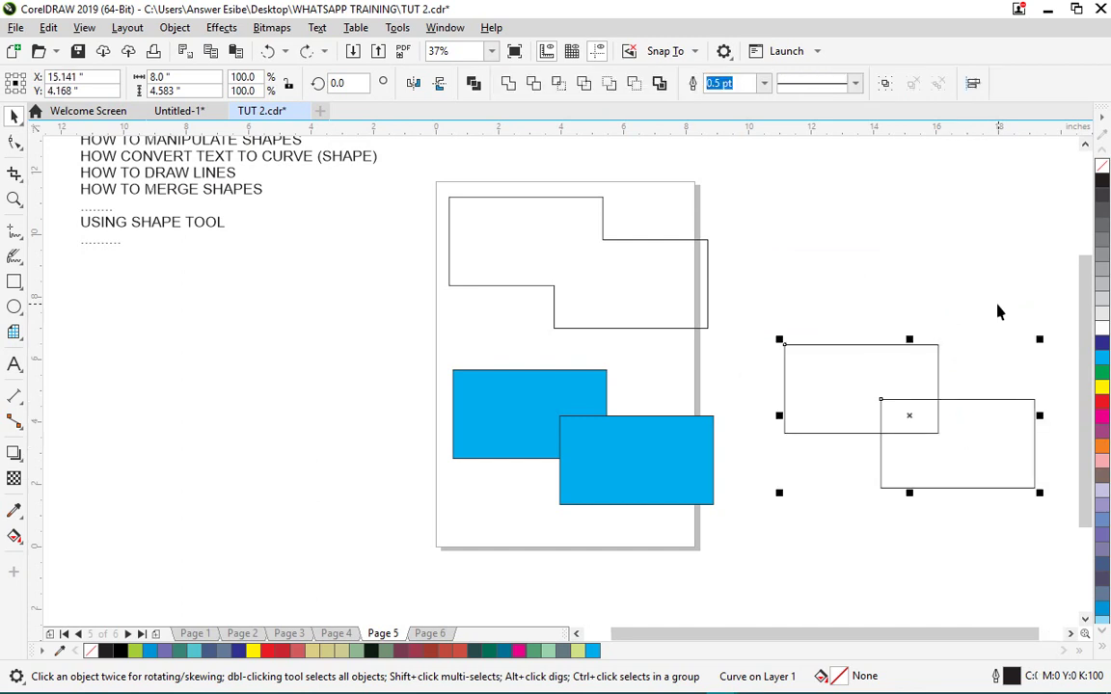
- Fill the lower-right rectangle of the pair outside the page with red (C:0 M:100 Y:100 K:0)
{"action": "left_click", "coordinate": [985, 330]}
{"action": "left_click", "coordinate": [975, 461]}
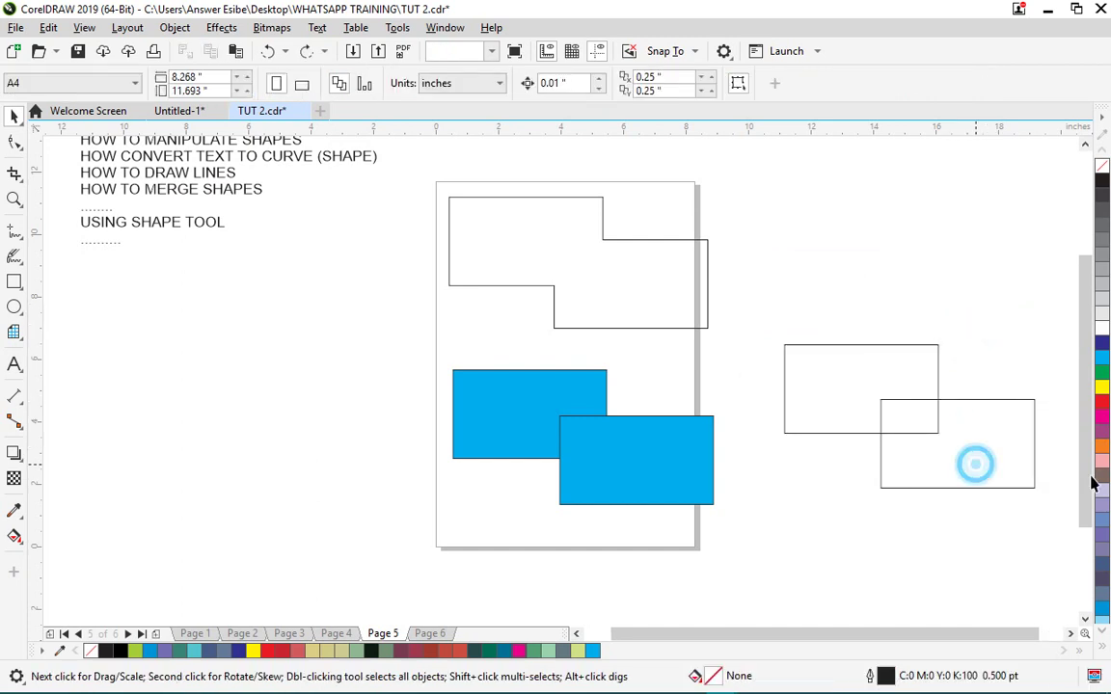
{"action": "left_click", "coordinate": [1103, 403]}
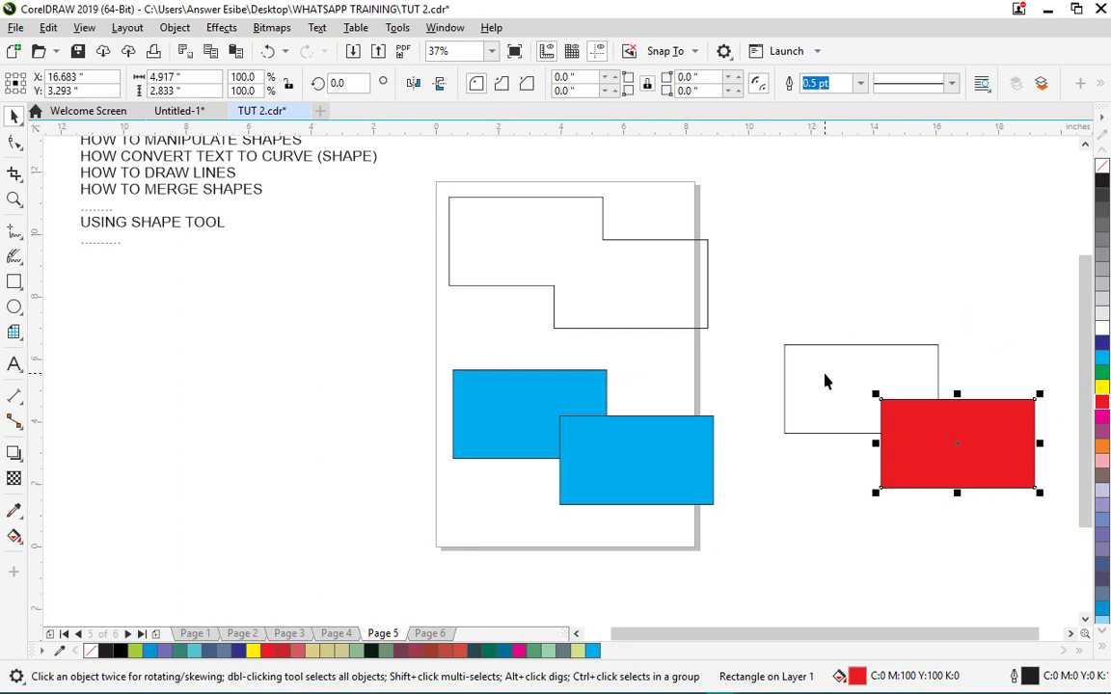
- Weld the two overlapping rectangles outside the page and fill the resulting shape with red (C:0 M:100 Y:100 K:0)
{"action": "left_click_drag", "start_coordinate": [761, 315], "coordinate": [1018, 533]}
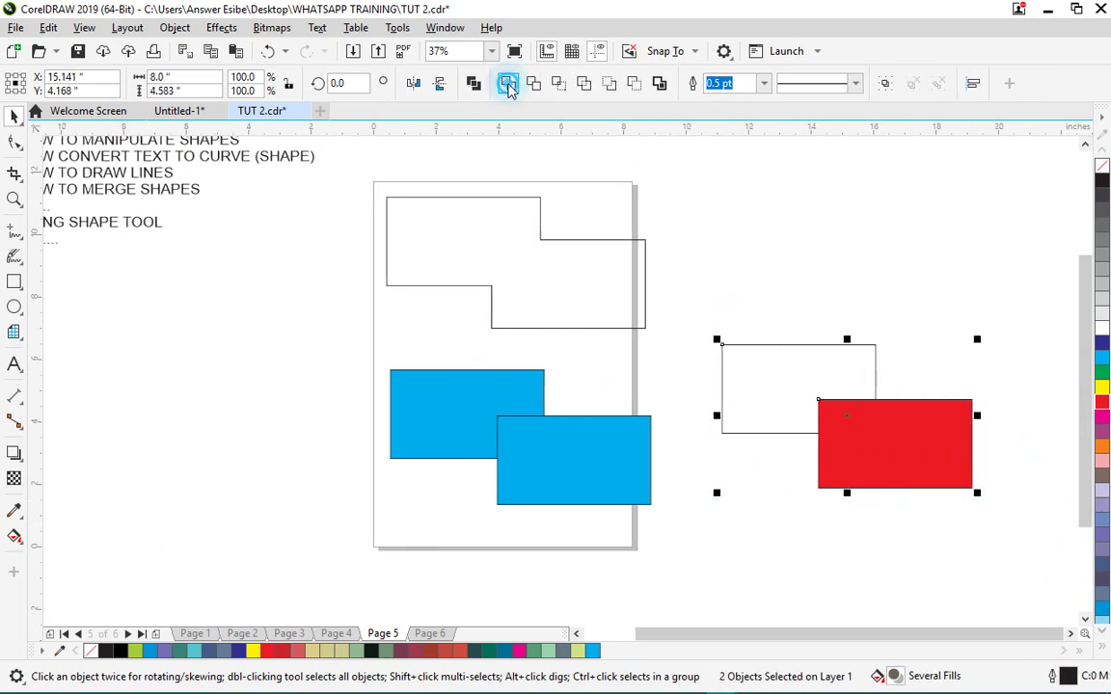
{"action": "left_click", "coordinate": [508, 84]}
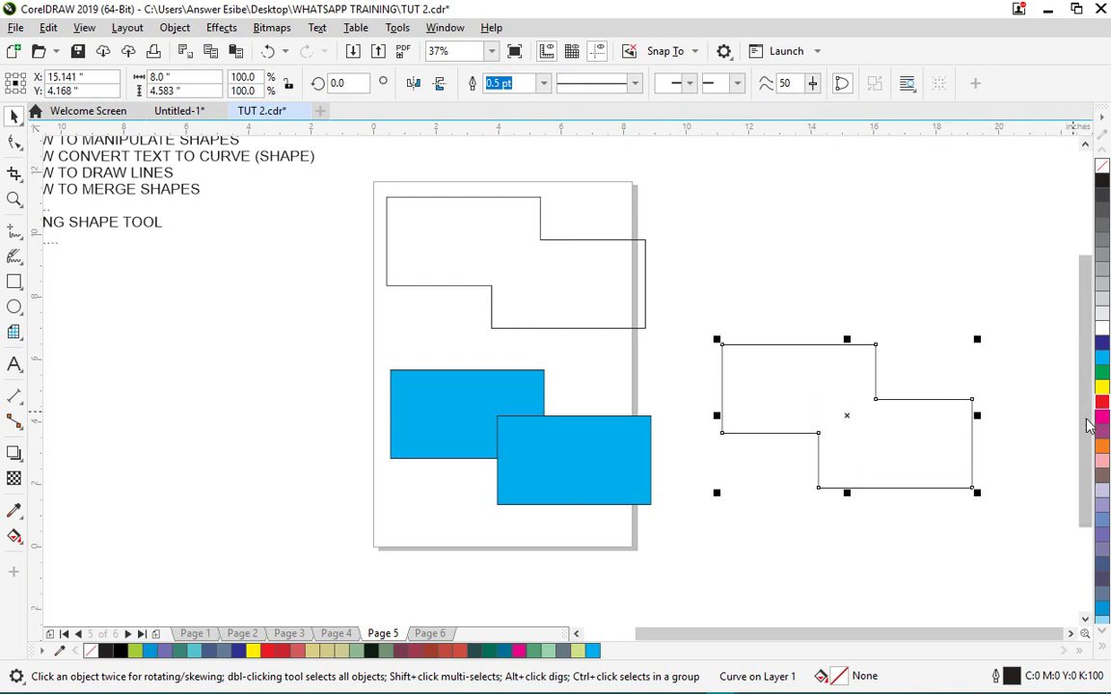
{"action": "left_click_drag", "start_coordinate": [1102, 402], "coordinate": [974, 487]}
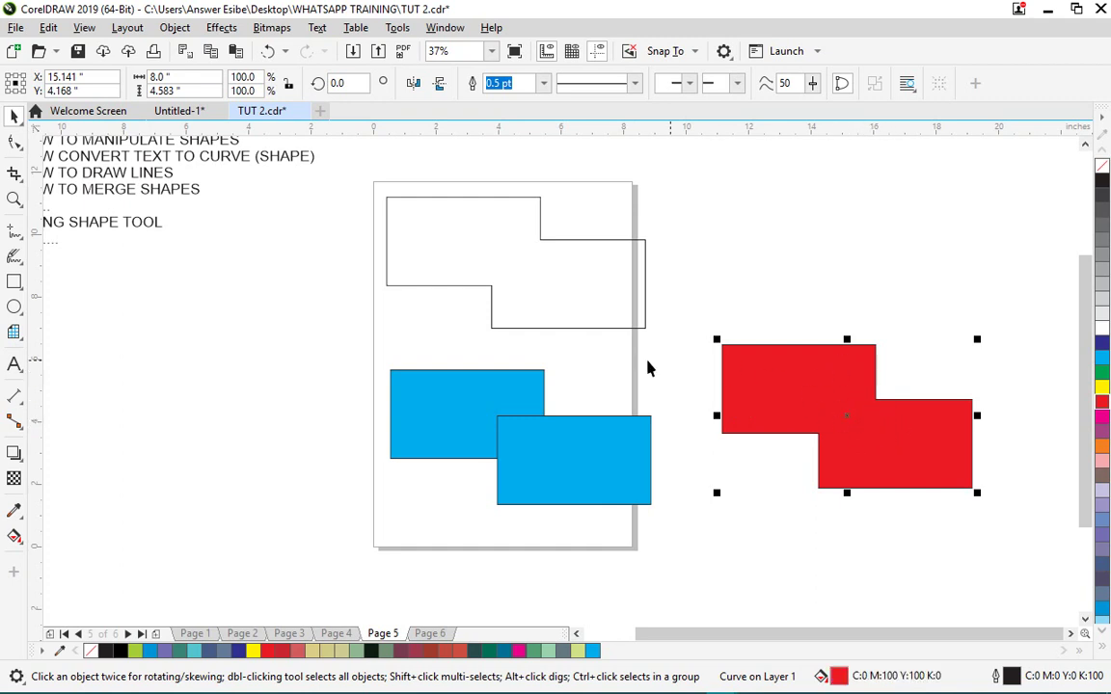
{"action": "scroll", "coordinate": [639, 329], "scroll_direction": "down", "scroll_amount": 3}
{"action": "scroll", "coordinate": [747, 384], "scroll_direction": "up", "scroll_amount": 3}
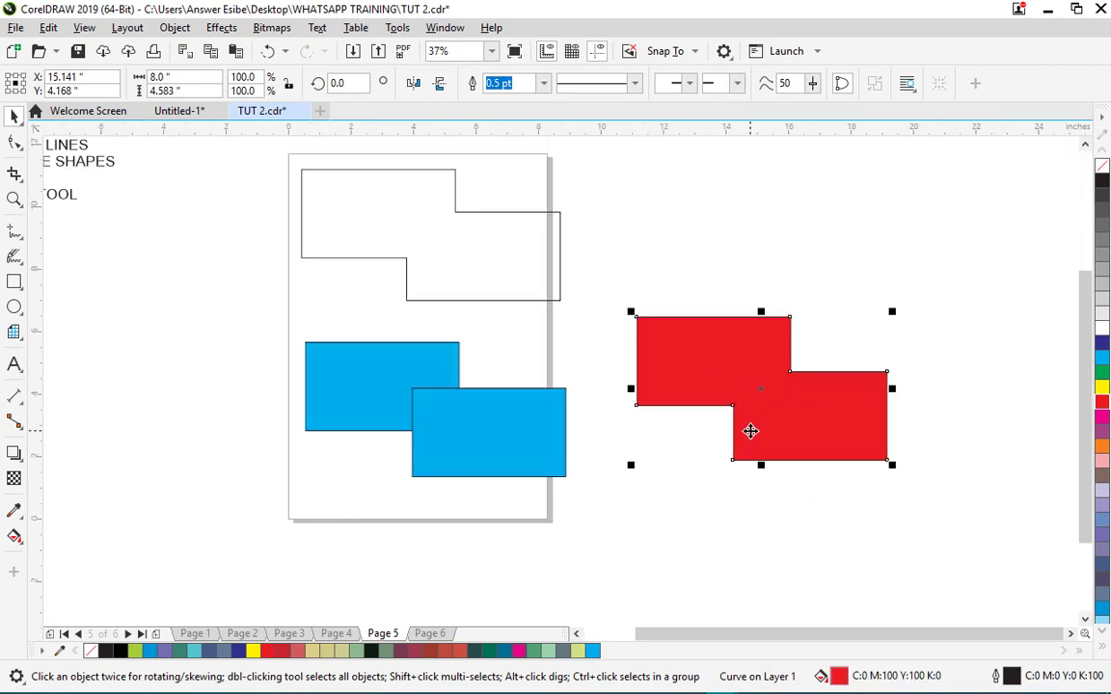
{"action": "scroll", "coordinate": [751, 431], "scroll_direction": "down", "scroll_amount": 3}
{"action": "scroll", "coordinate": [761, 412], "scroll_direction": "up", "scroll_amount": 3}
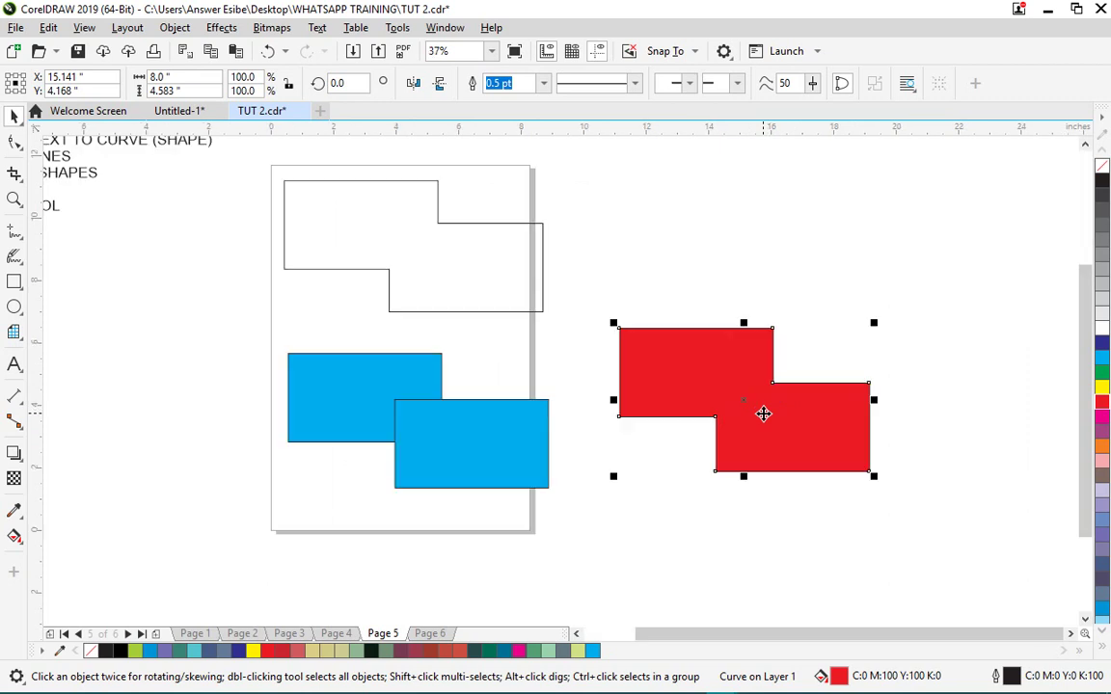
{"action": "scroll", "coordinate": [781, 390], "scroll_direction": "down", "scroll_amount": 3}
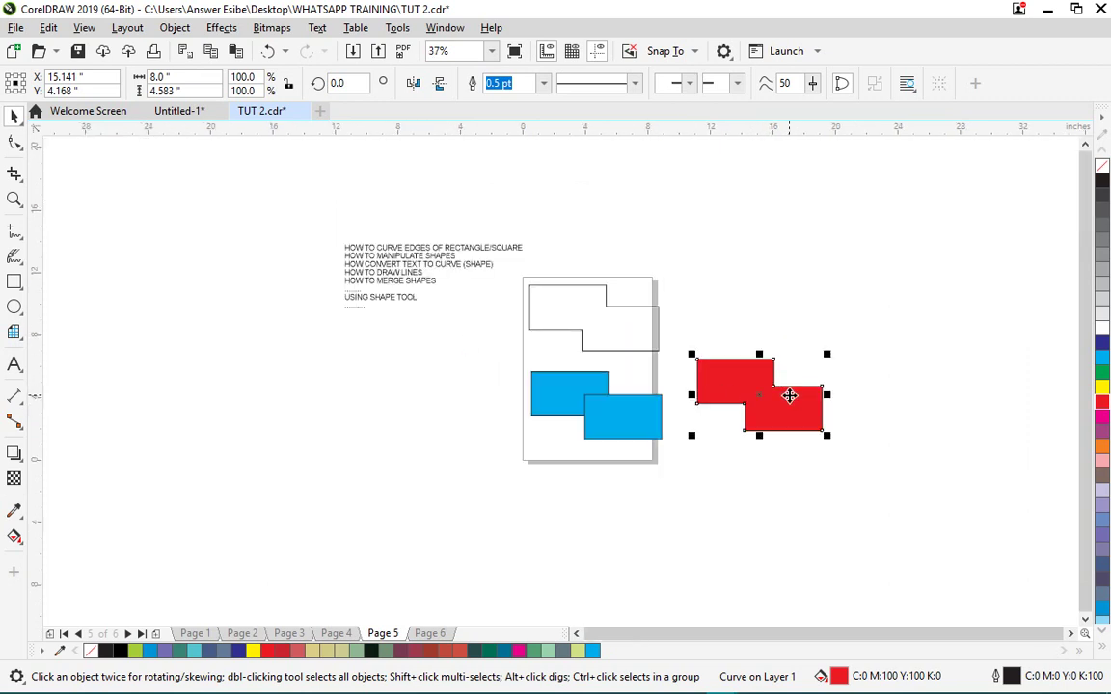
{"action": "scroll", "coordinate": [450, 287], "scroll_direction": "up", "scroll_amount": 3}
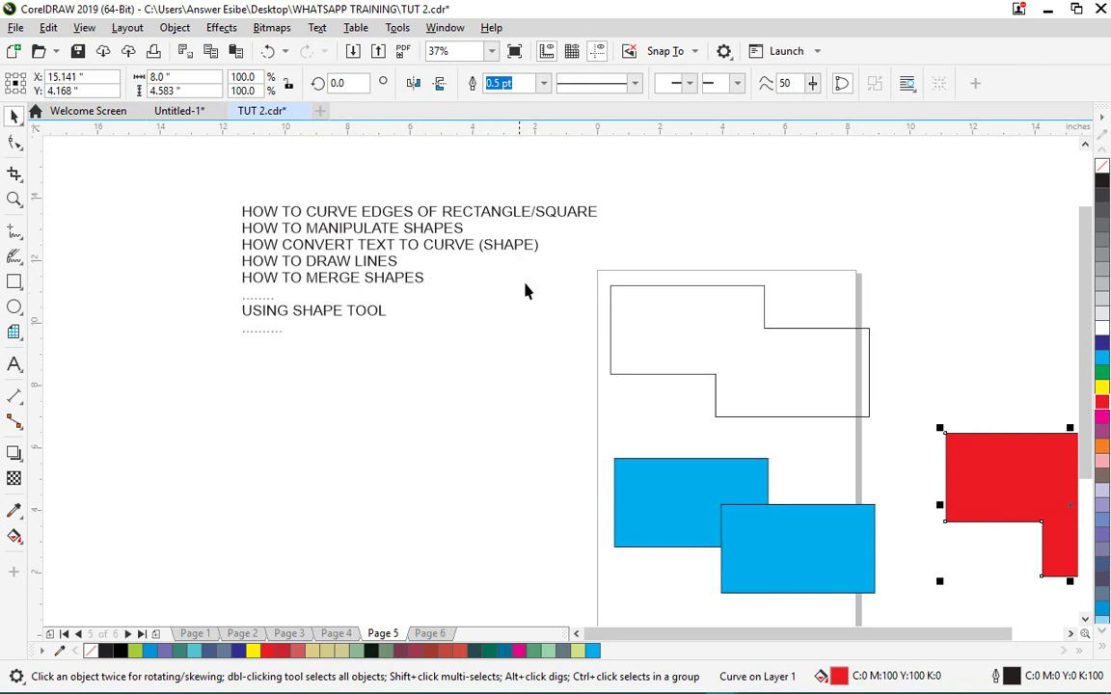
{"action": "scroll", "coordinate": [289, 278], "scroll_direction": "down", "scroll_amount": 2}
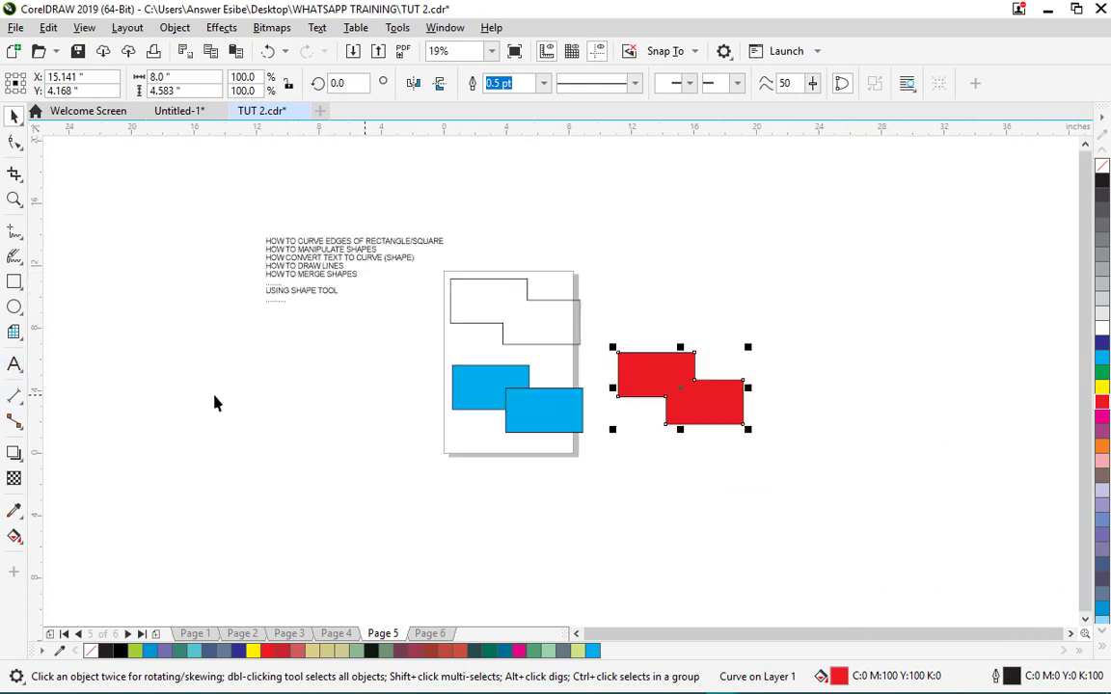
- Add the artistic text "BLOW MY MIND" in the empty area outside the page, below the list of lesson topics
{"action": "left_click", "coordinate": [14, 364]}
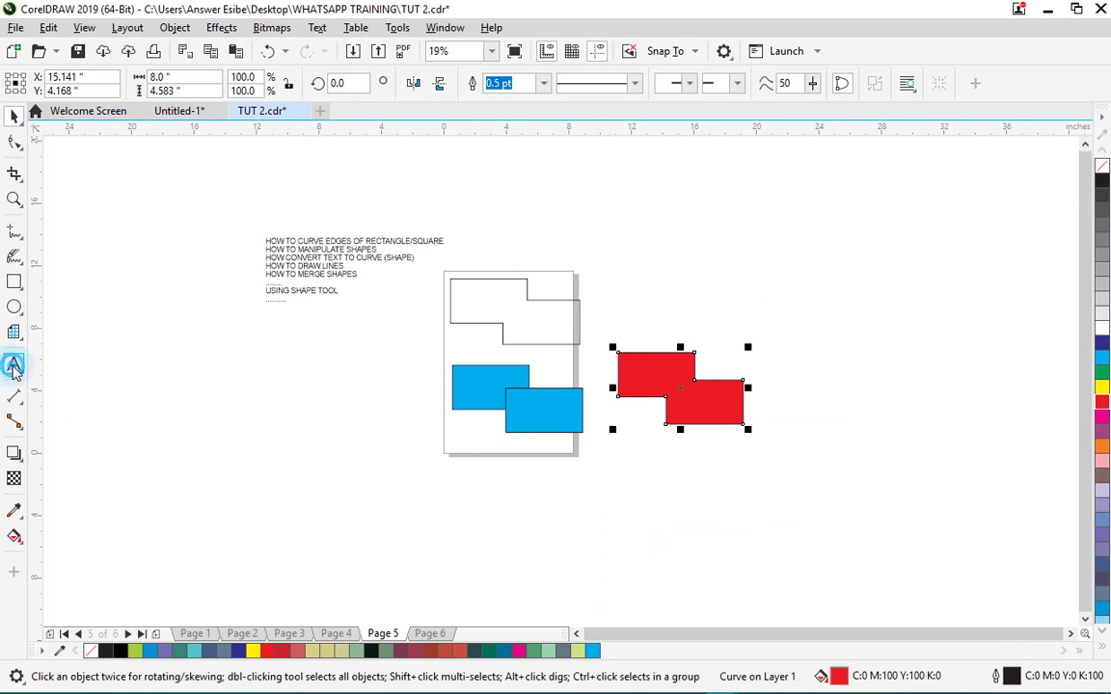
{"action": "left_click", "coordinate": [253, 419]}
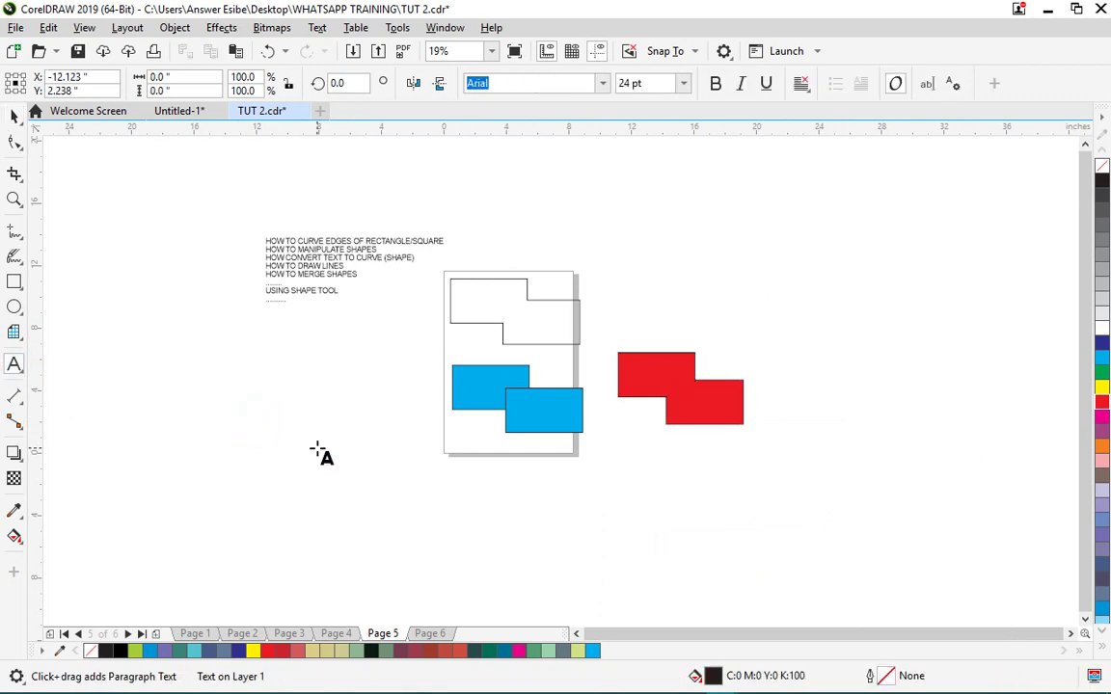
{"action": "type", "text": "SU"}
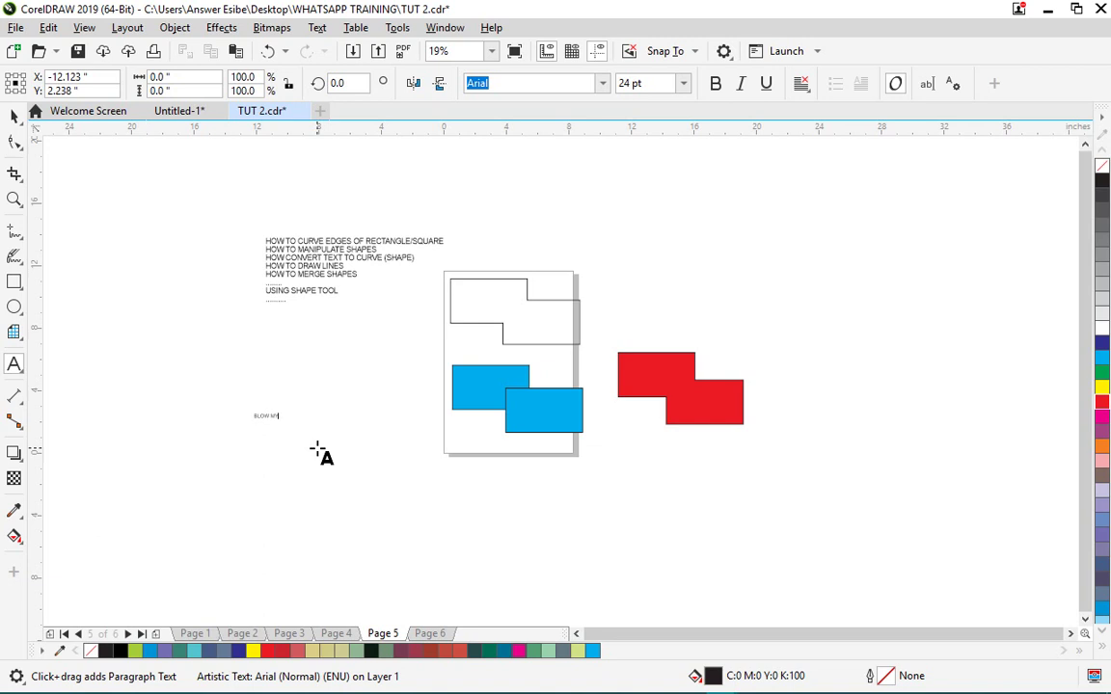
{"action": "key", "text": "ctrl+space"}
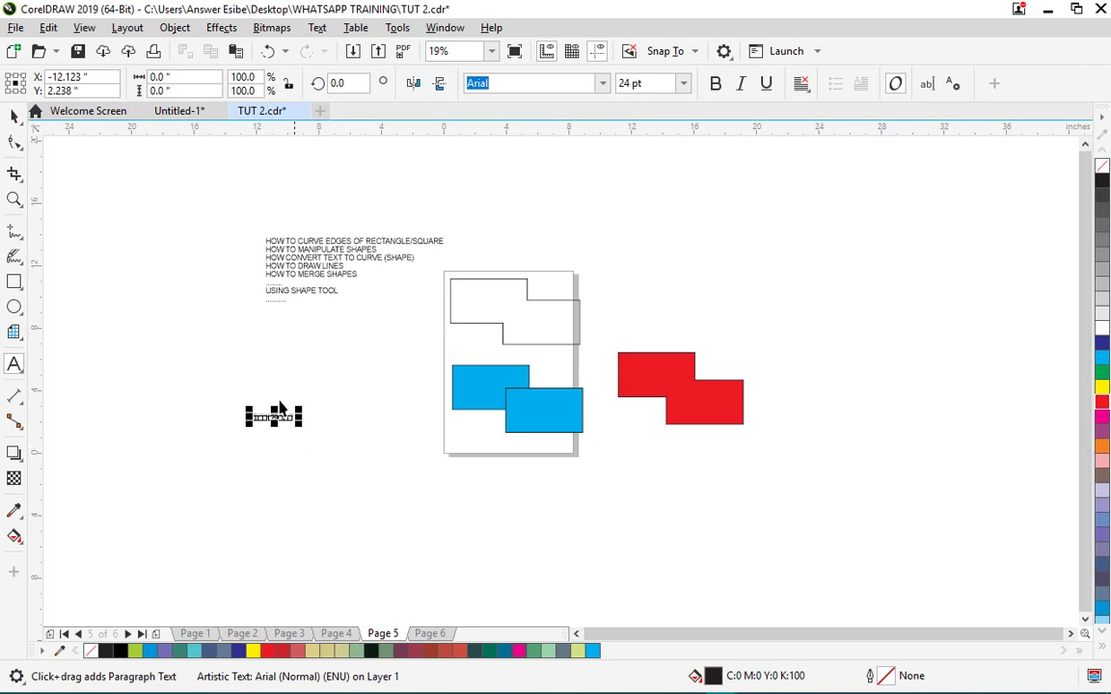
- Enlarge the BLOW MY MIND text to about 91 pt and move it to the area above the red welded shape
{"action": "scroll", "coordinate": [299, 412], "scroll_direction": "up", "scroll_amount": 1}
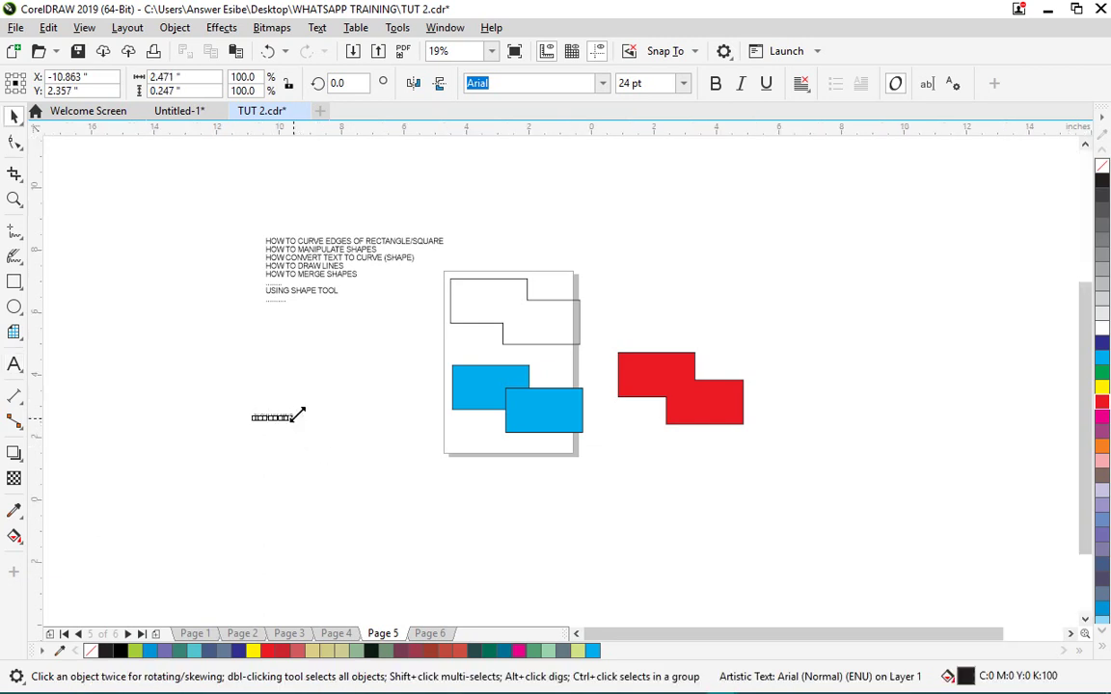
{"action": "scroll", "coordinate": [288, 415], "scroll_direction": "up", "scroll_amount": 2}
{"action": "left_click_drag", "start_coordinate": [303, 424], "coordinate": [712, 308]}
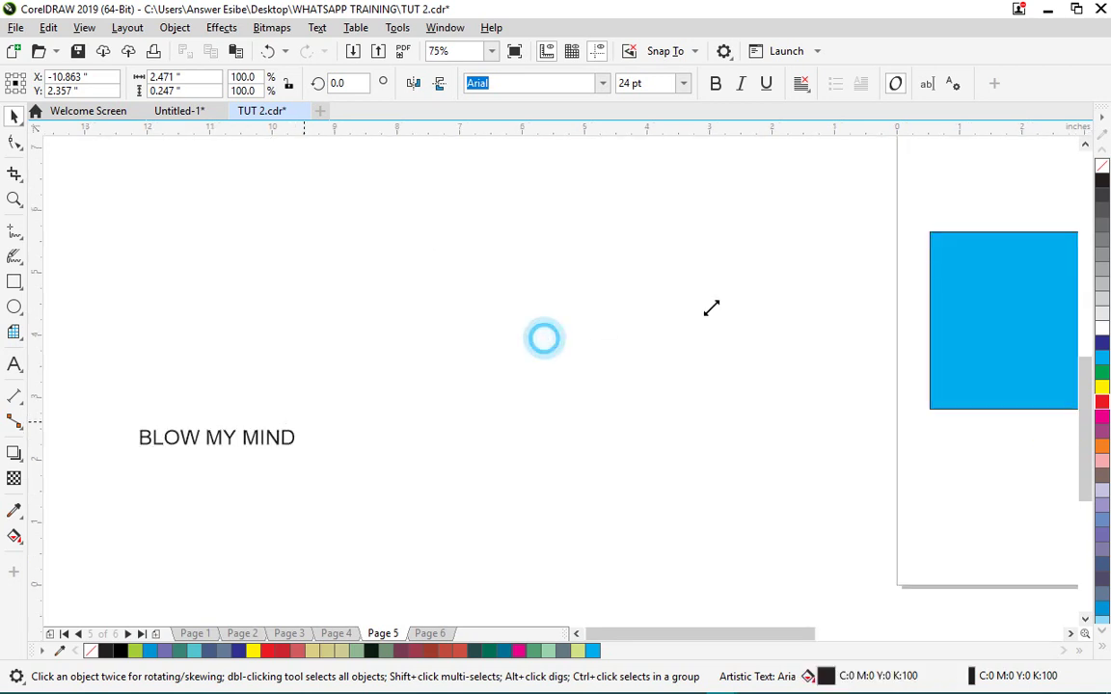
{"action": "scroll", "coordinate": [228, 397], "scroll_direction": "down", "scroll_amount": 2}
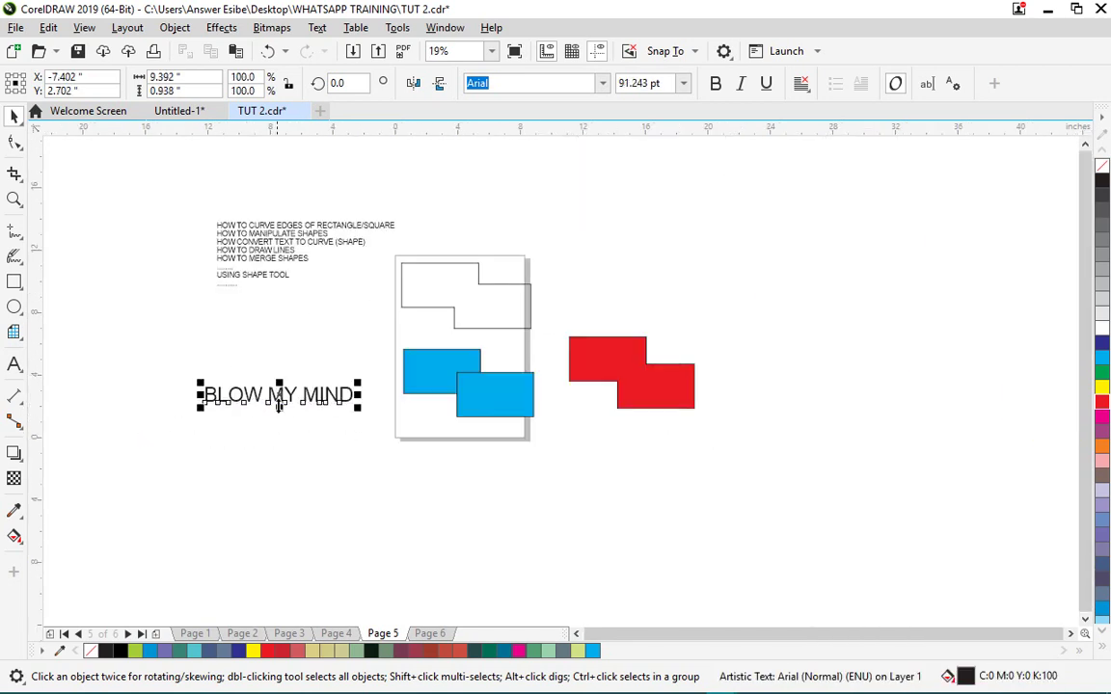
{"action": "left_click_drag", "start_coordinate": [273, 396], "coordinate": [669, 305]}
{"action": "scroll", "coordinate": [636, 263], "scroll_direction": "up", "scroll_amount": 1}
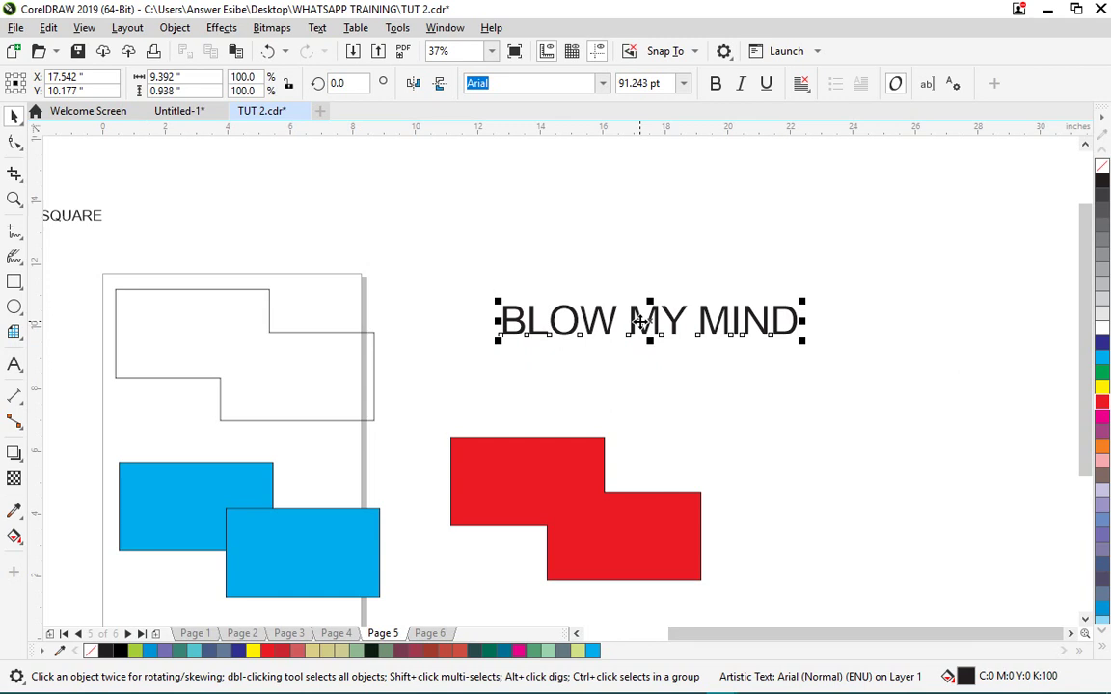
- Set the font of the BLOW MY MIND text to Geometr415 Blk BT
{"action": "left_click", "coordinate": [598, 256]}
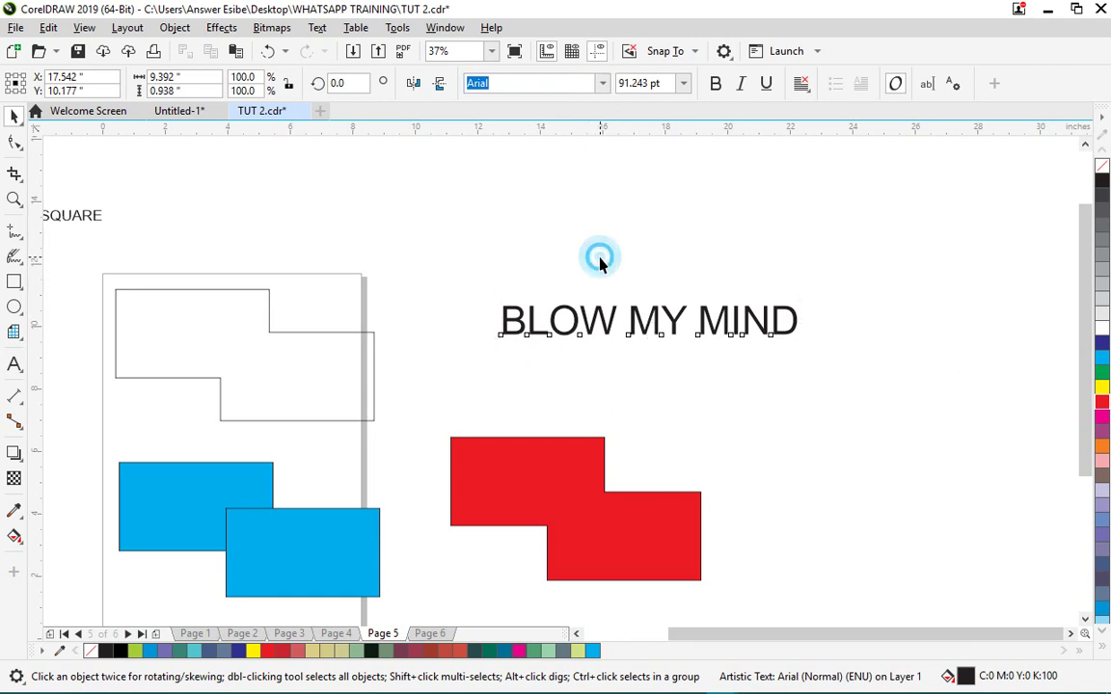
{"action": "left_click", "coordinate": [650, 324]}
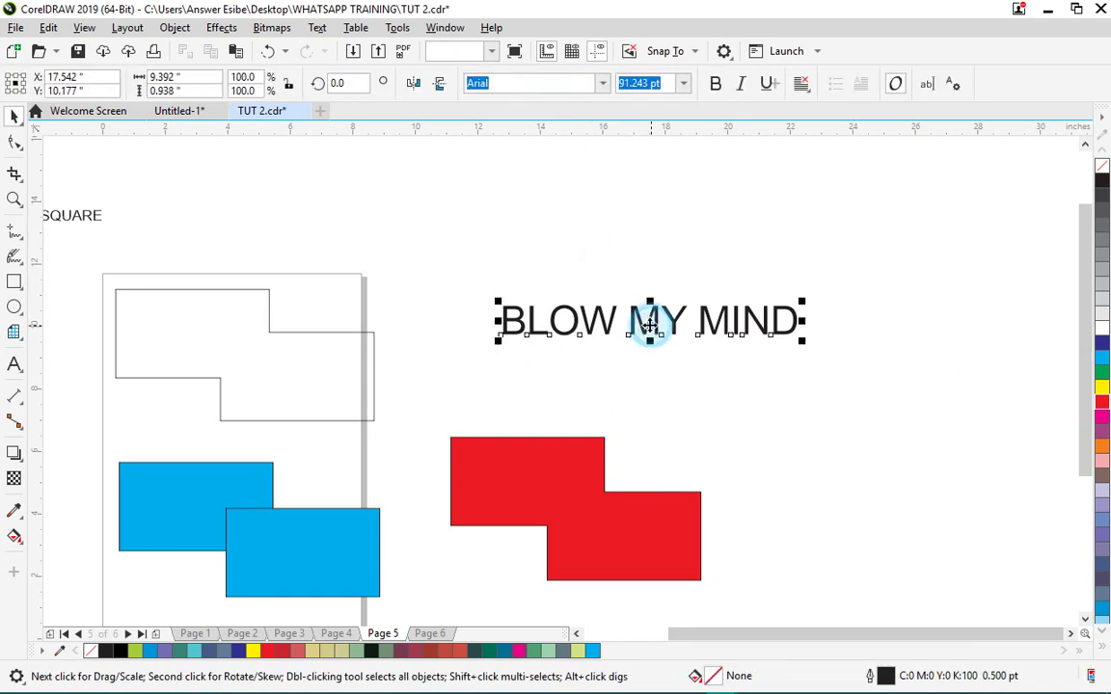
{"action": "left_click", "coordinate": [602, 85]}
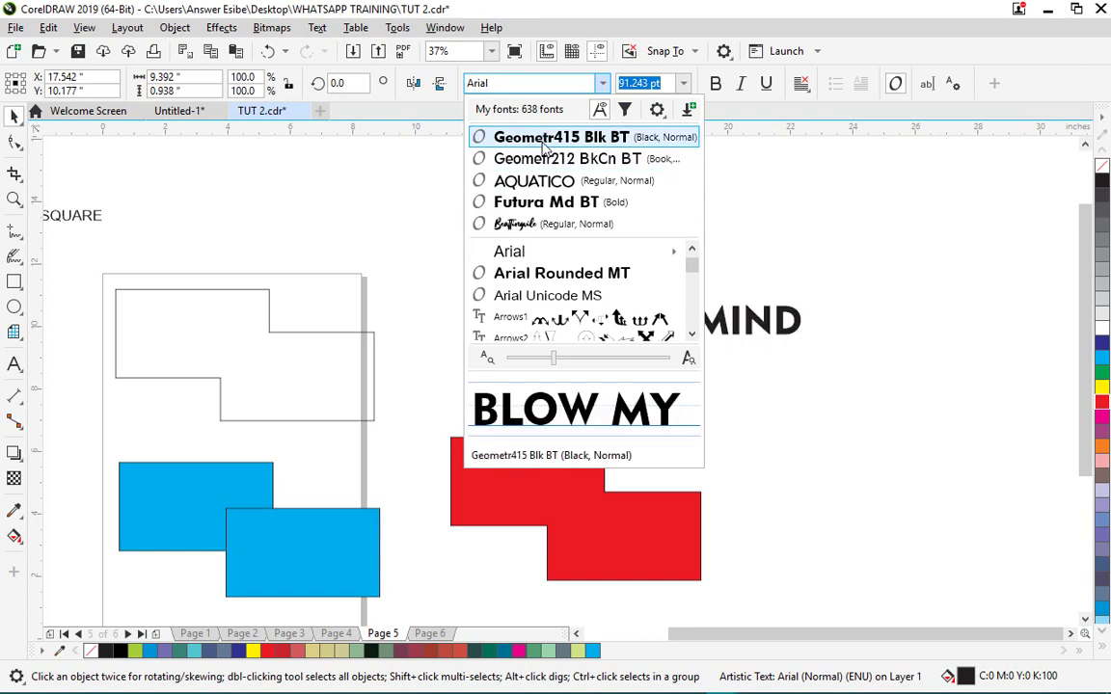
{"action": "left_click", "coordinate": [487, 137]}
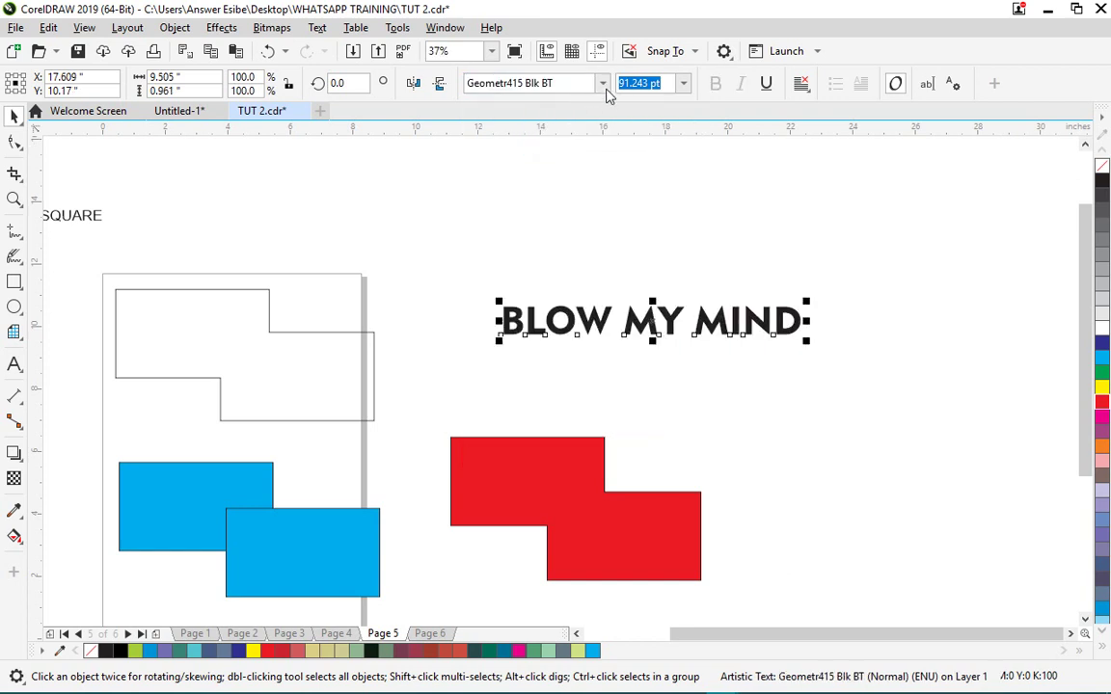
- Set the font of the BLOW MY MIND text to Impact
{"action": "left_click", "coordinate": [603, 84]}
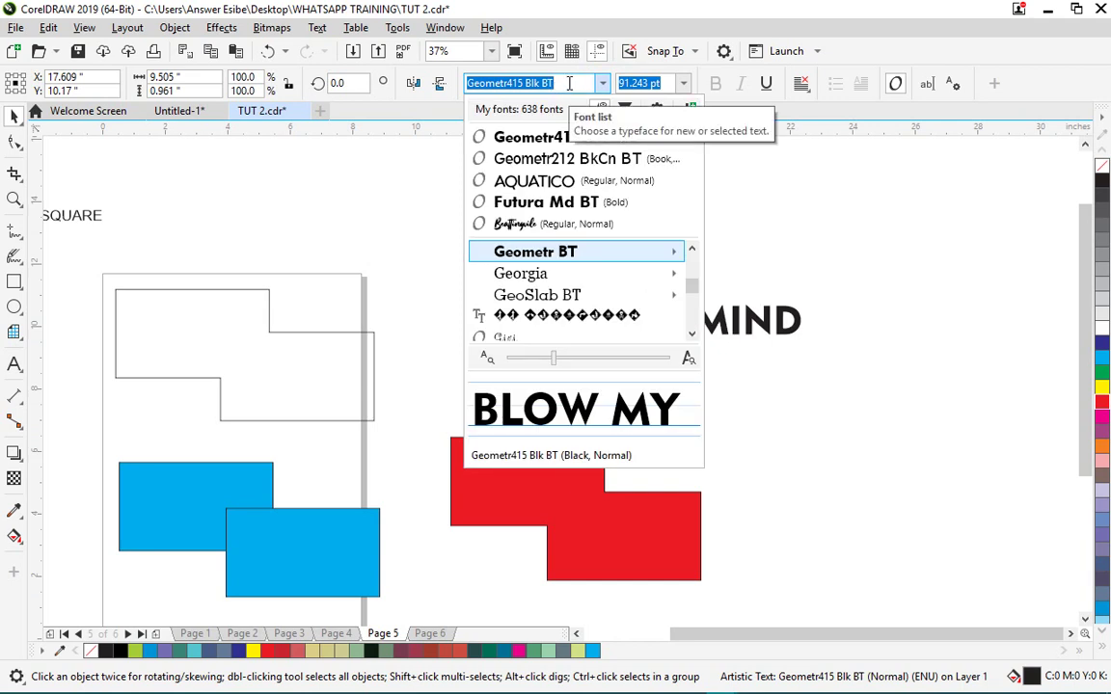
{"action": "type", "text": "IM"}
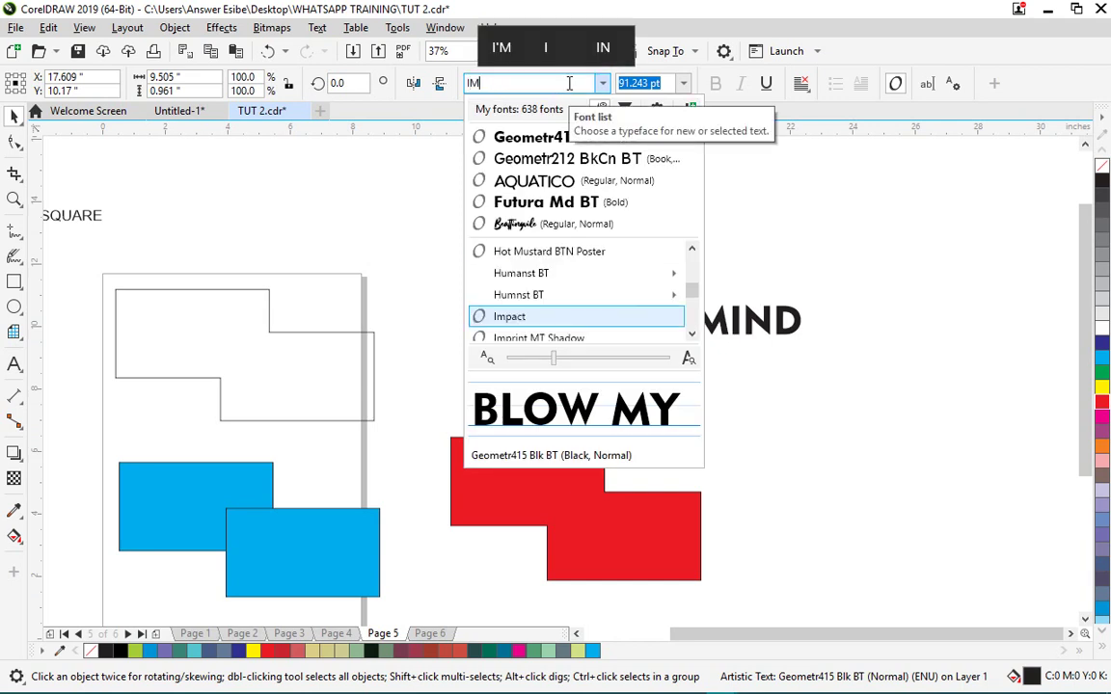
{"action": "type", "text": "P"}
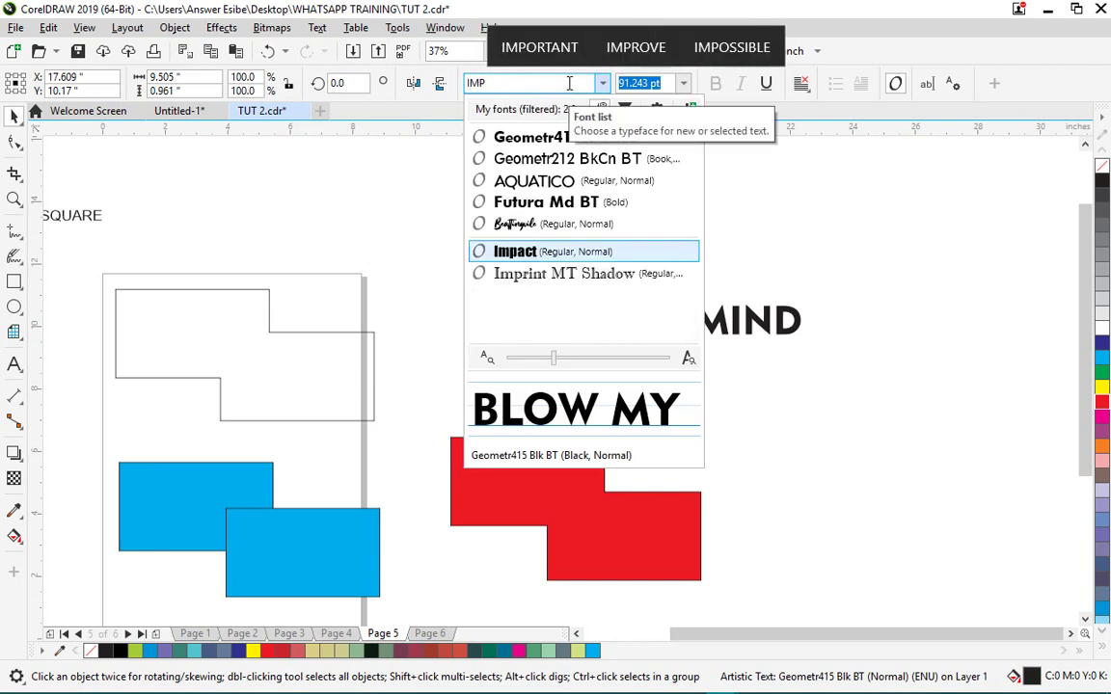
{"action": "type", "text": "ACT"}
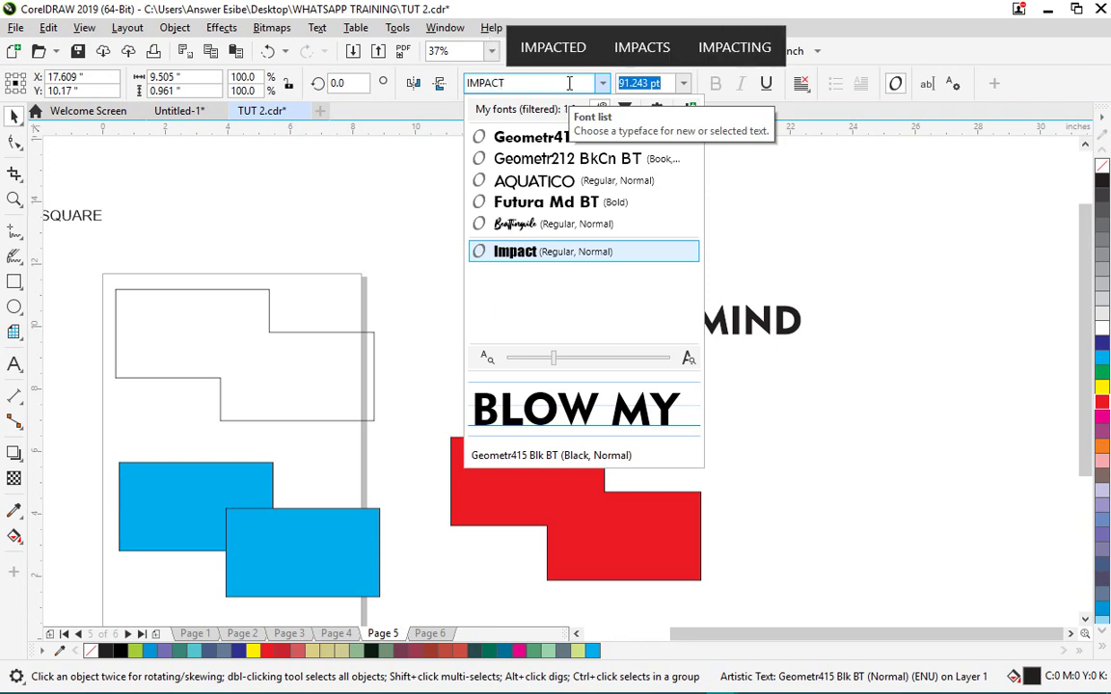
{"action": "left_click", "coordinate": [551, 251]}
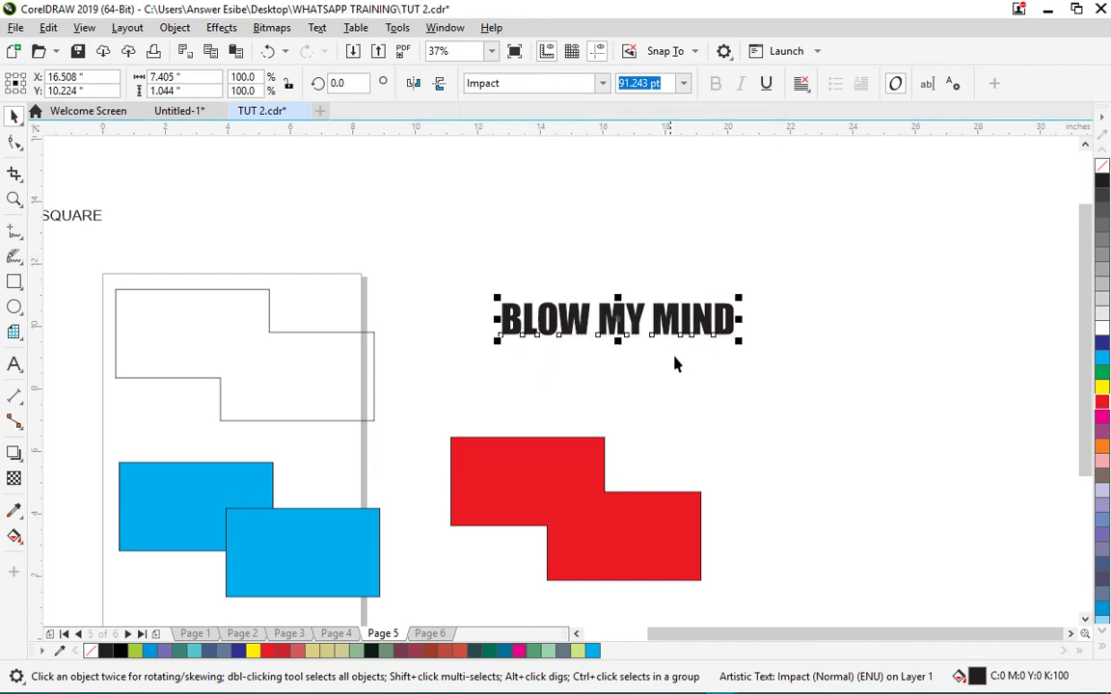
- Enlarge the Impact text to about 17 inches wide and move it higher, leaving a gap above the red shape
{"action": "left_click", "coordinate": [744, 292]}
{"action": "left_click", "coordinate": [723, 316]}
{"action": "left_click_drag", "start_coordinate": [737, 302], "coordinate": [1042, 198]}
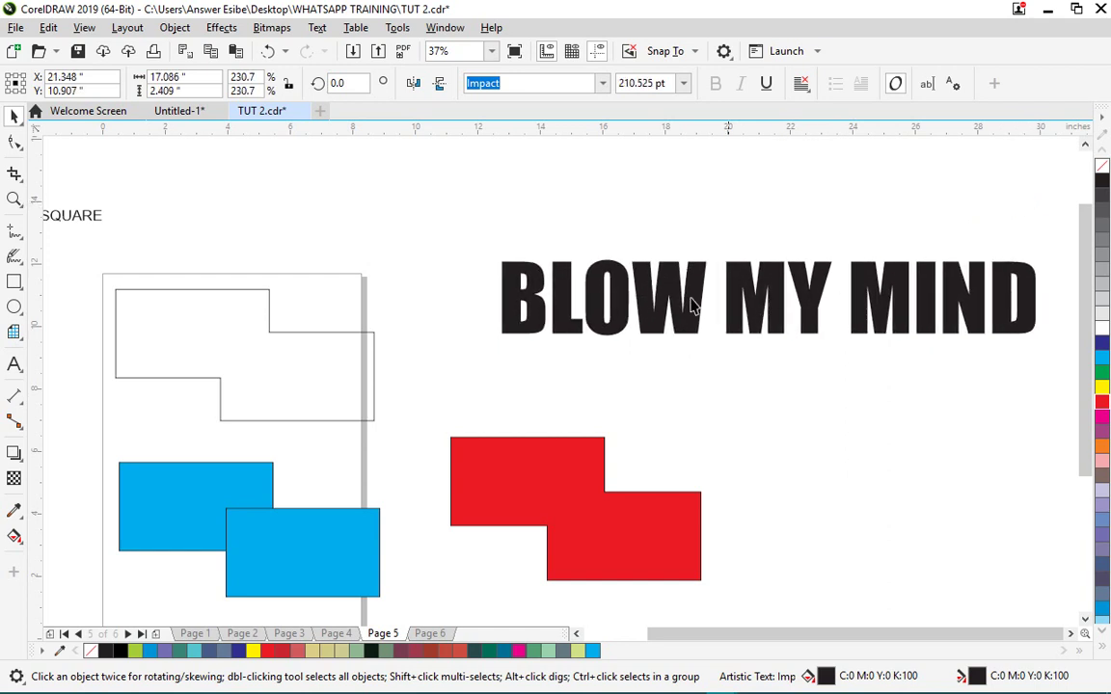
{"action": "left_click_drag", "start_coordinate": [669, 298], "coordinate": [598, 345]}
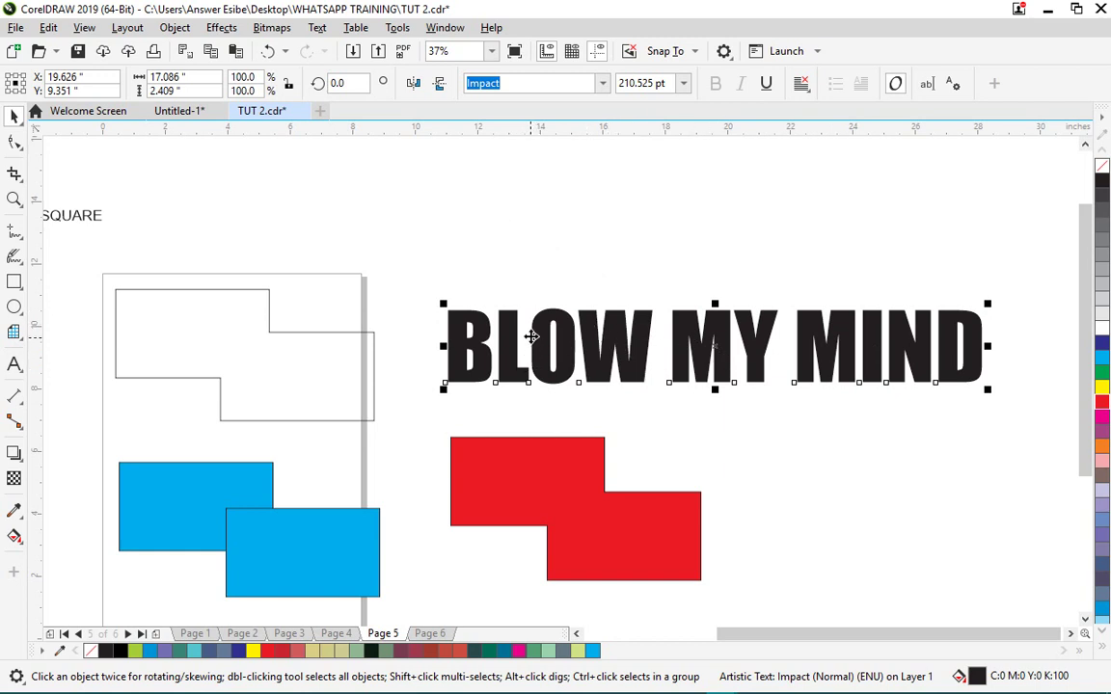
{"action": "left_click_drag", "start_coordinate": [545, 326], "coordinate": [504, 203]}
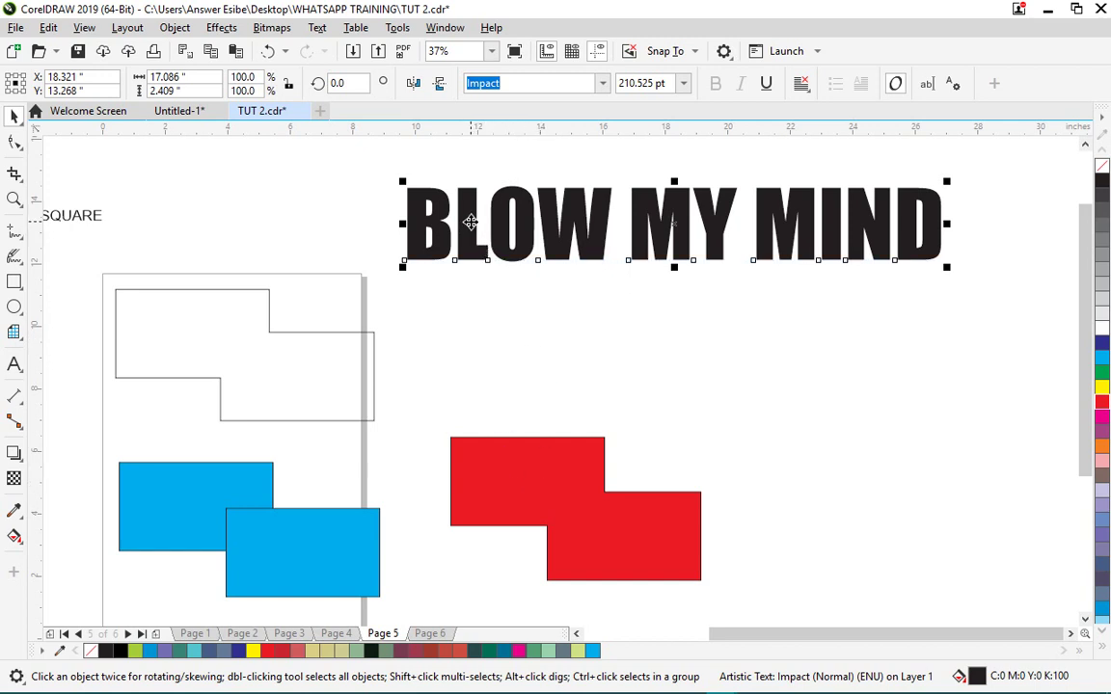
- Reshape the red welded shape into an irregular polygon by moving its corner nodes with the Shape tool
{"action": "left_click", "coordinate": [554, 507]}
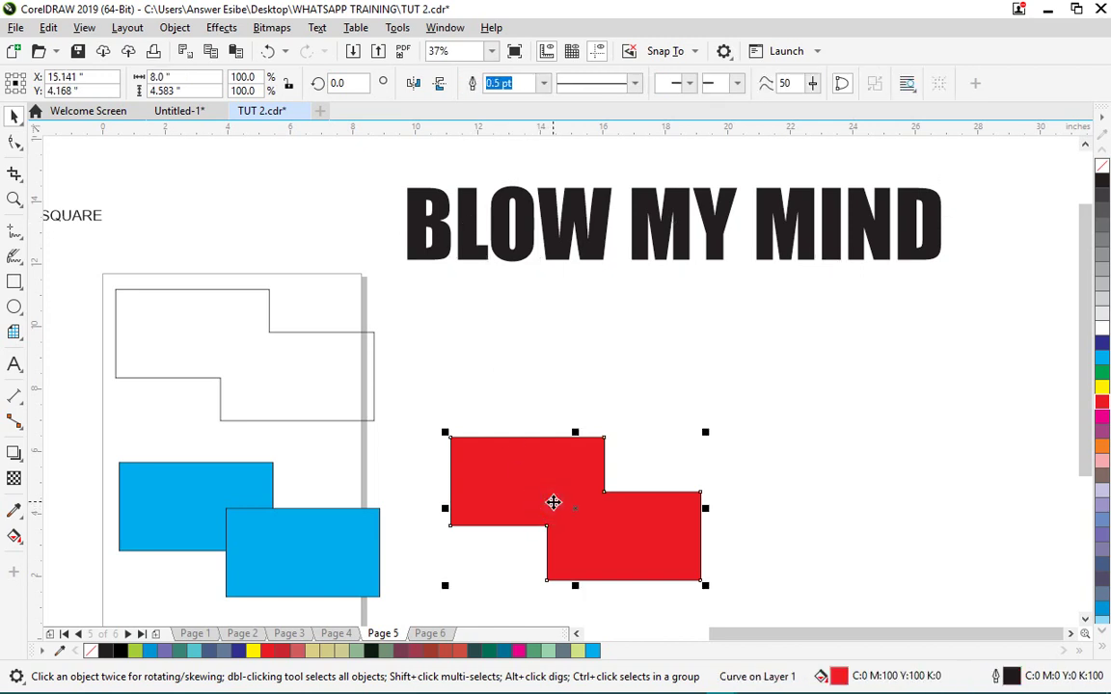
{"action": "left_click", "coordinate": [15, 143]}
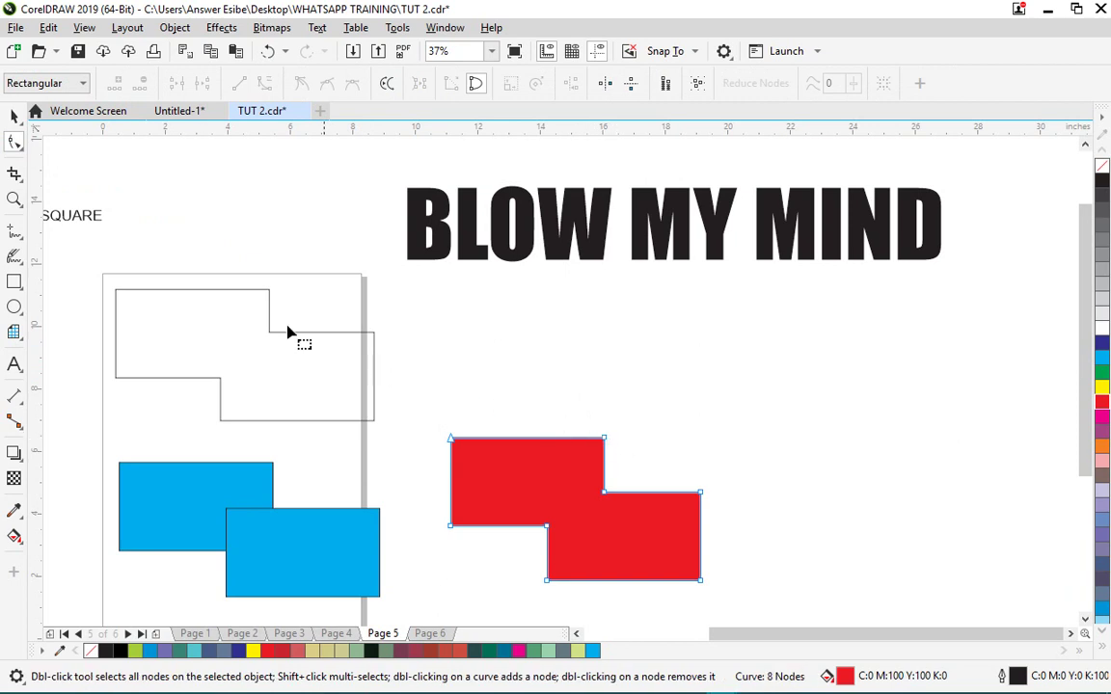
{"action": "left_click_drag", "start_coordinate": [604, 439], "coordinate": [813, 416]}
{"action": "left_click_drag", "start_coordinate": [450, 439], "coordinate": [355, 383]}
{"action": "left_click_drag", "start_coordinate": [606, 494], "coordinate": [853, 473]}
{"action": "left_click_drag", "start_coordinate": [701, 494], "coordinate": [810, 529]}
{"action": "left_click_drag", "start_coordinate": [546, 531], "coordinate": [482, 576]}
{"action": "left_click_drag", "start_coordinate": [334, 367], "coordinate": [620, 441]}
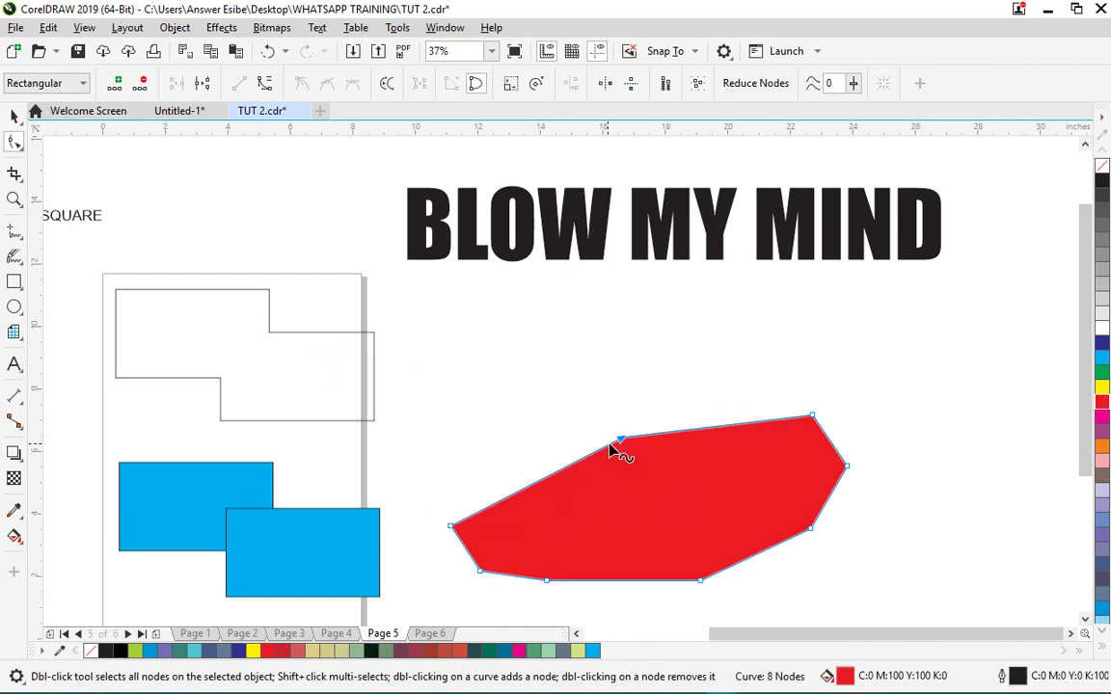
{"action": "left_click_drag", "start_coordinate": [621, 442], "coordinate": [512, 458]}
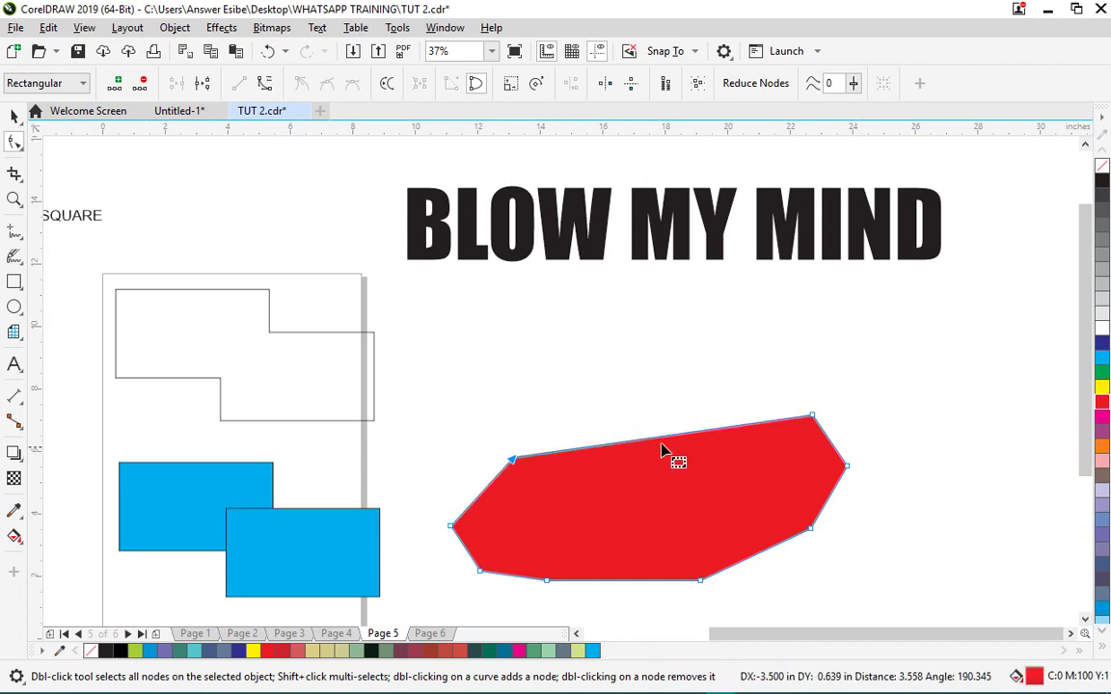
- Add two nodes on the red shape's upper edge and pull them down to form a deep dip
{"action": "double_click", "coordinate": [666, 438]}
{"action": "left_click_drag", "start_coordinate": [666, 439], "coordinate": [629, 511]}
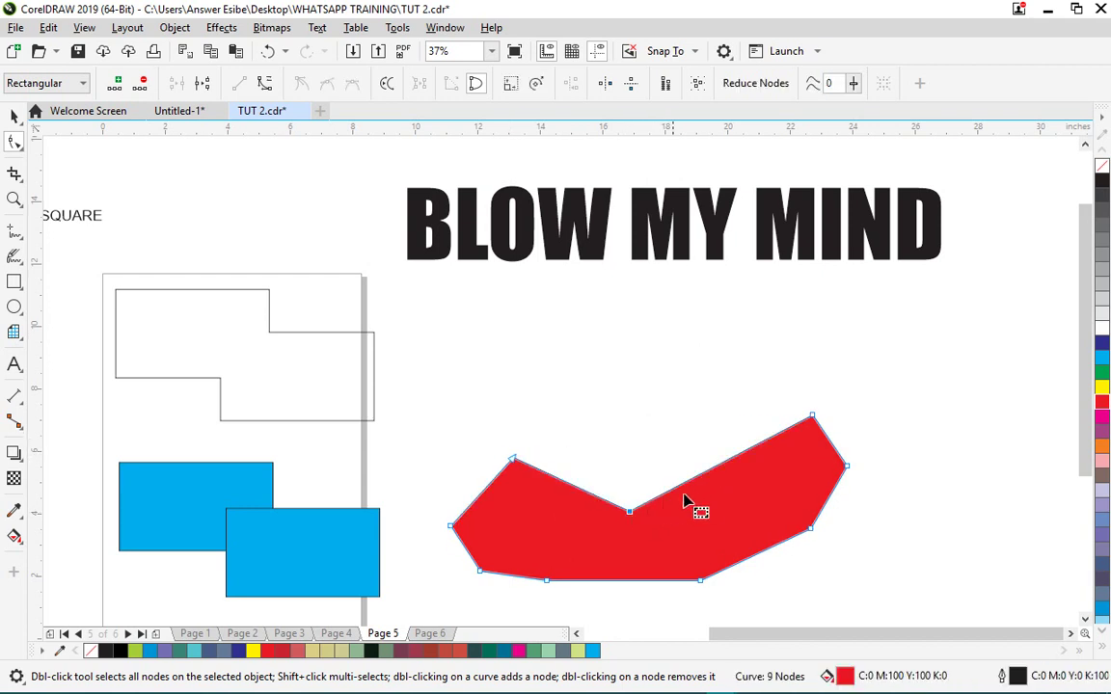
{"action": "double_click", "coordinate": [713, 475]}
{"action": "left_click_drag", "start_coordinate": [714, 476], "coordinate": [739, 524]}
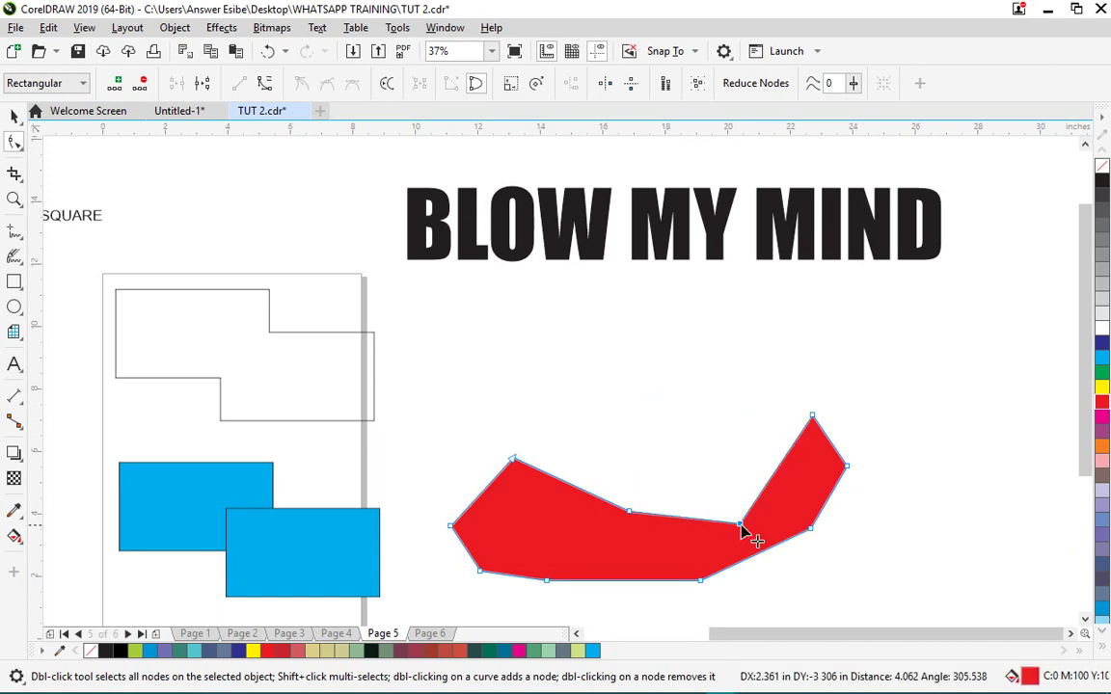
- Copy the BLOW MY MIND text to just above the red shape and move the original above the page
{"action": "left_click", "coordinate": [12, 117]}
{"action": "left_click", "coordinate": [506, 222]}
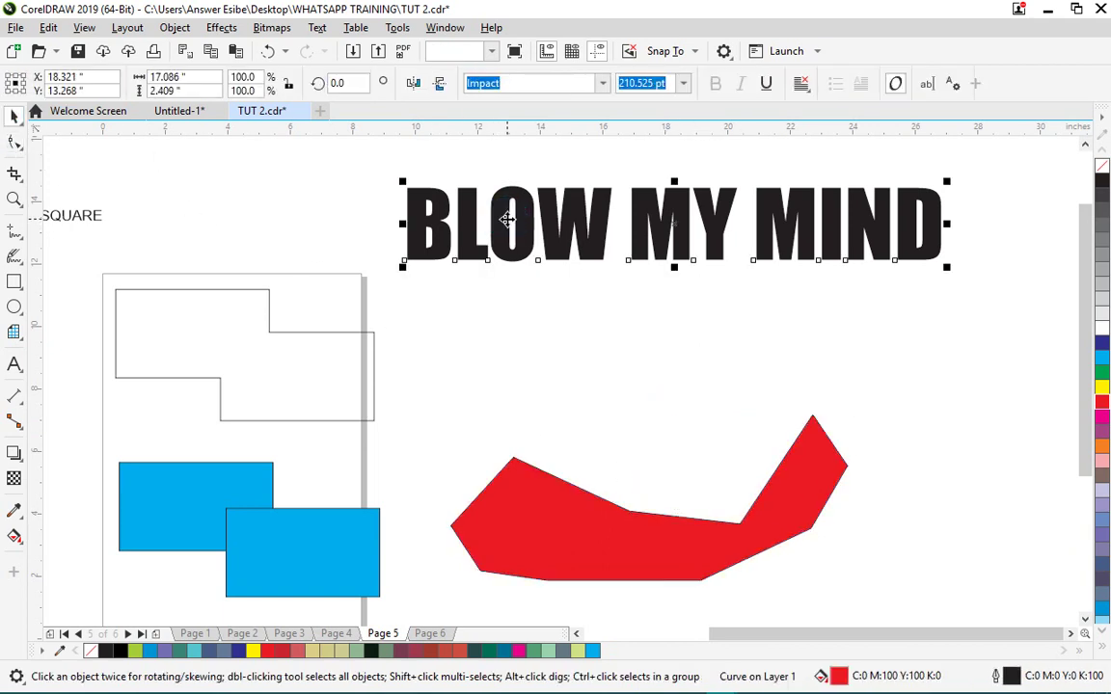
{"action": "left_click_drag", "start_coordinate": [516, 208], "coordinate": [549, 337]}
{"action": "left_click", "coordinate": [622, 363]}
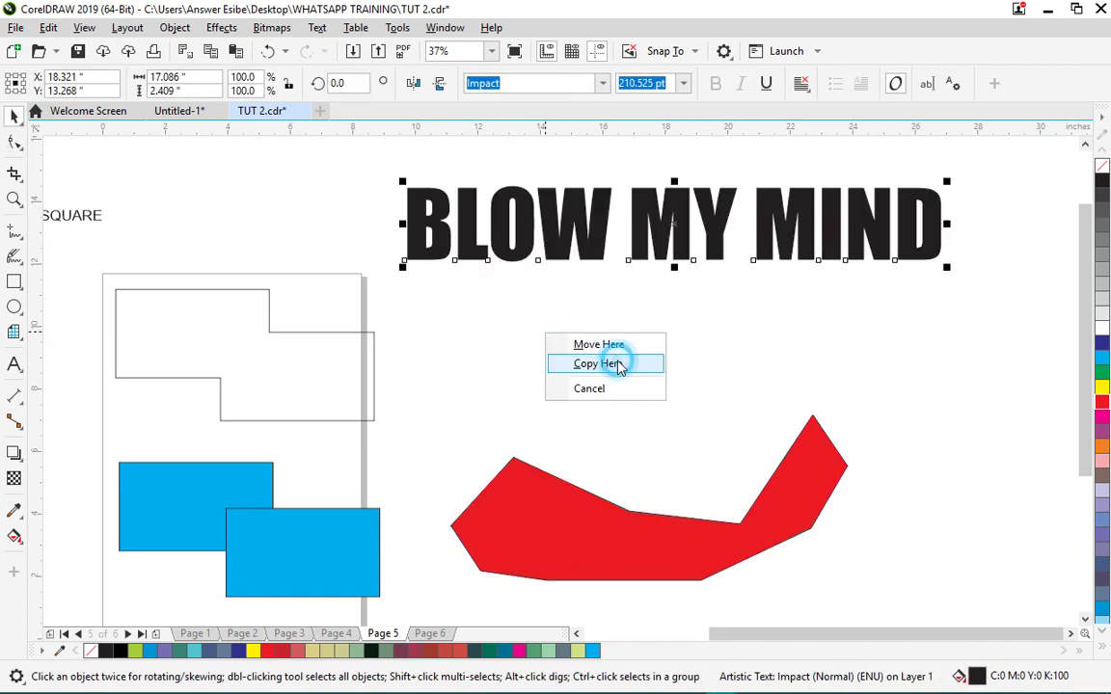
{"action": "left_click_drag", "start_coordinate": [602, 235], "coordinate": [203, 178]}
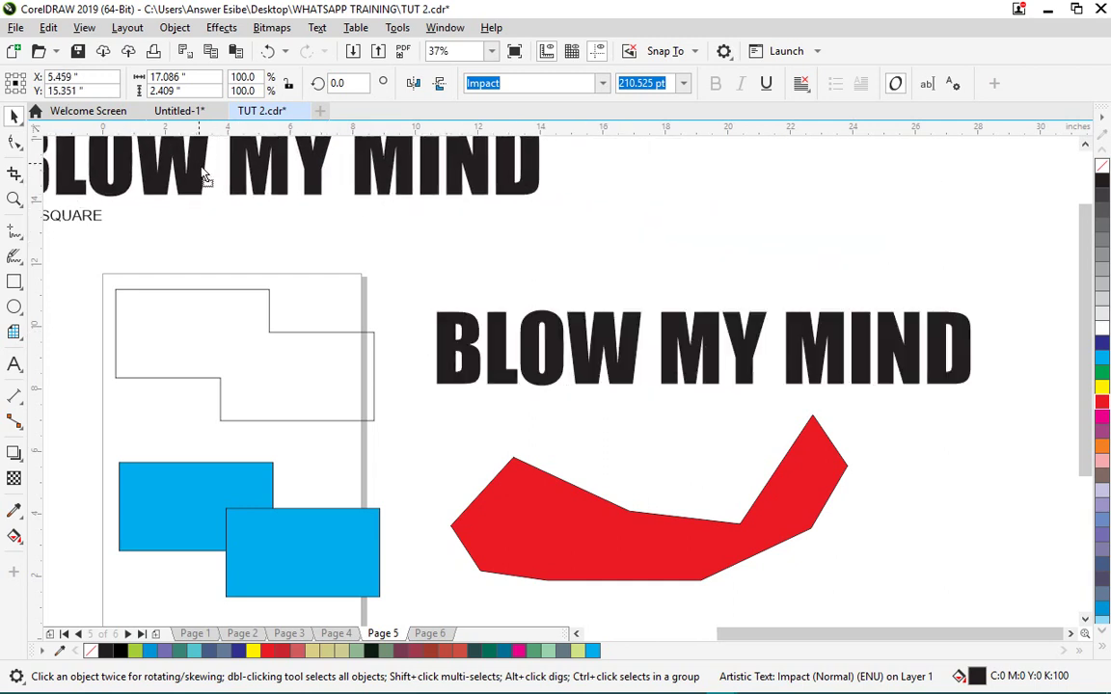
{"action": "left_click_drag", "start_coordinate": [596, 355], "coordinate": [584, 342]}
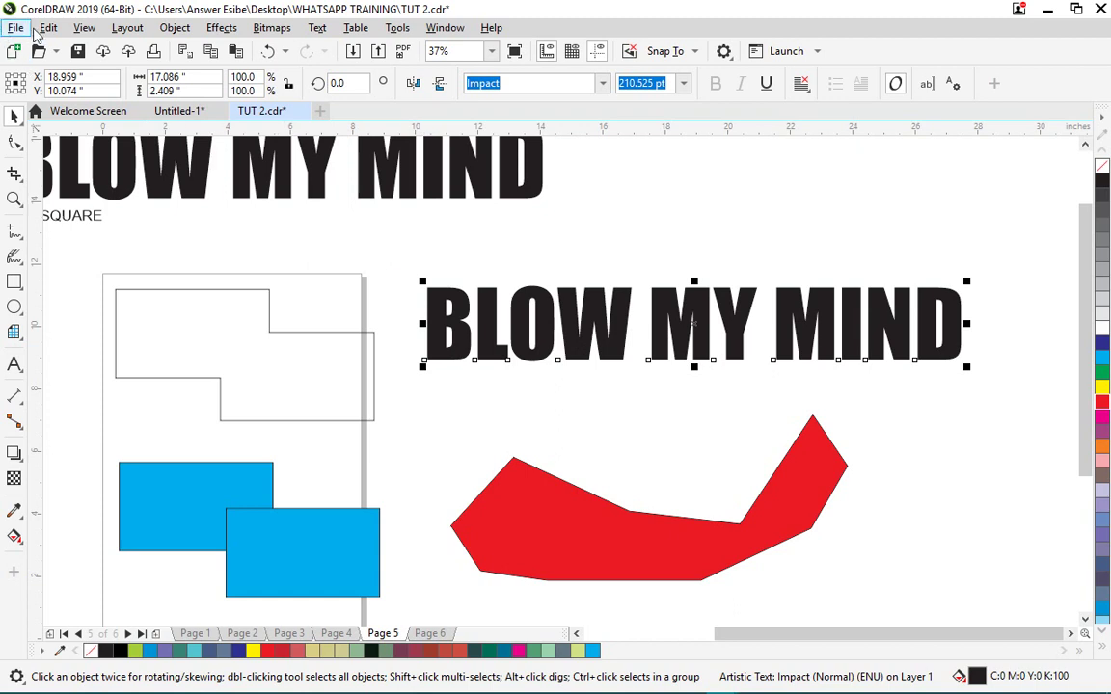
- Convert the text copy above the red shape to curves and activate the Shape tool on its nodes
{"action": "left_click", "coordinate": [175, 28]}
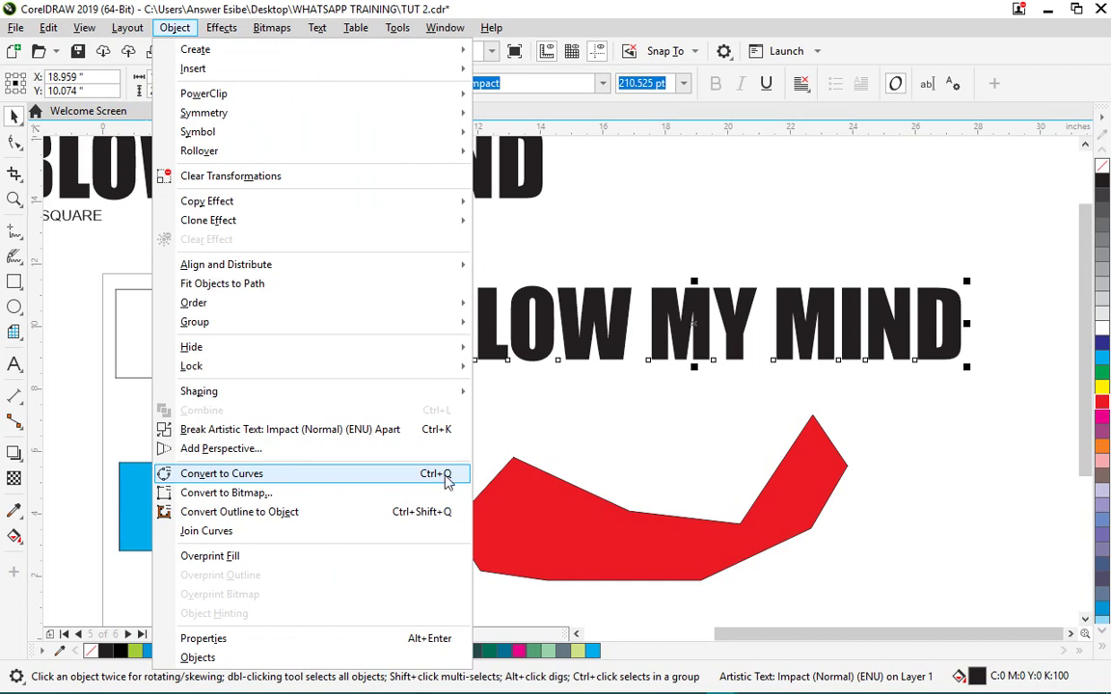
{"action": "left_click", "coordinate": [618, 324]}
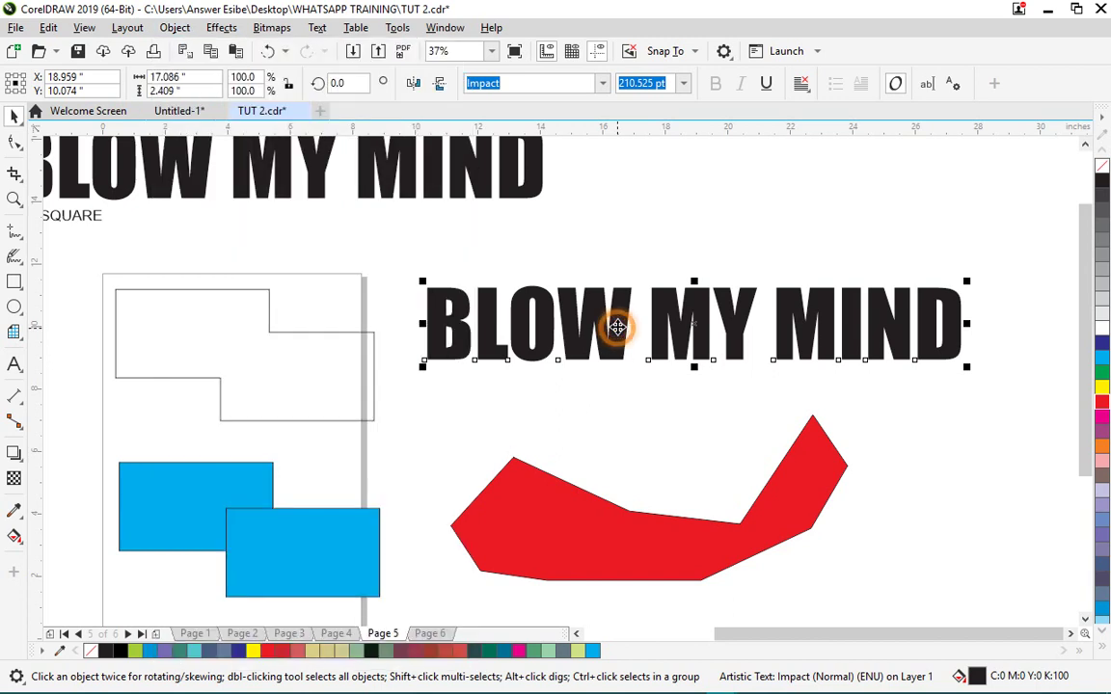
{"action": "right_click", "coordinate": [618, 326]}
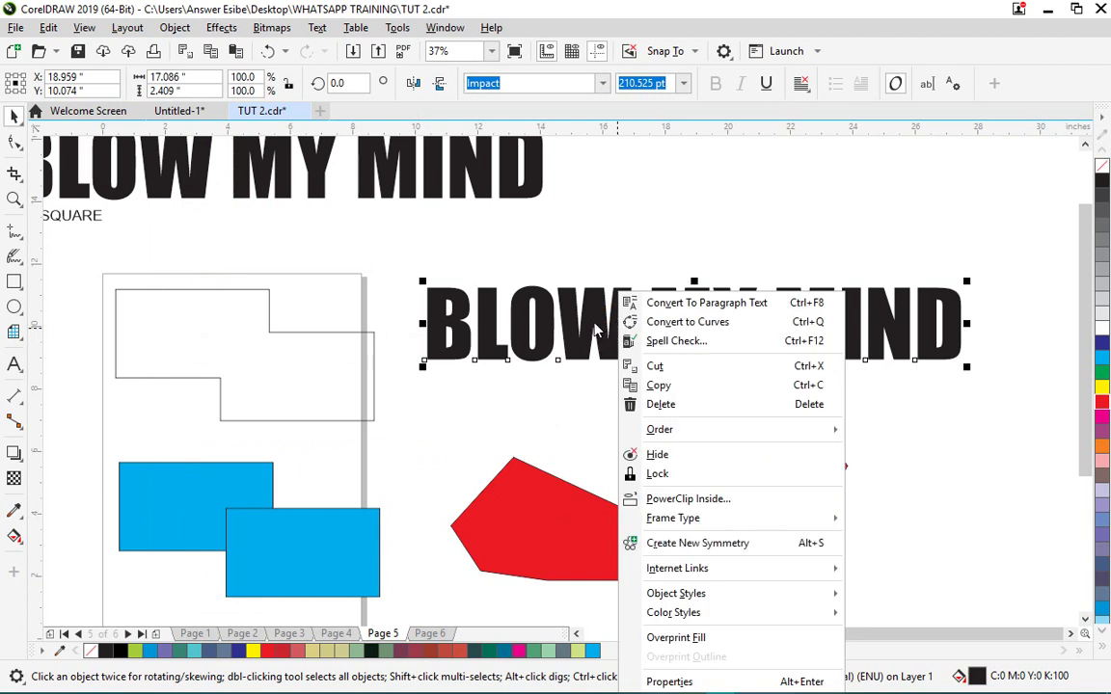
{"action": "left_click", "coordinate": [718, 326]}
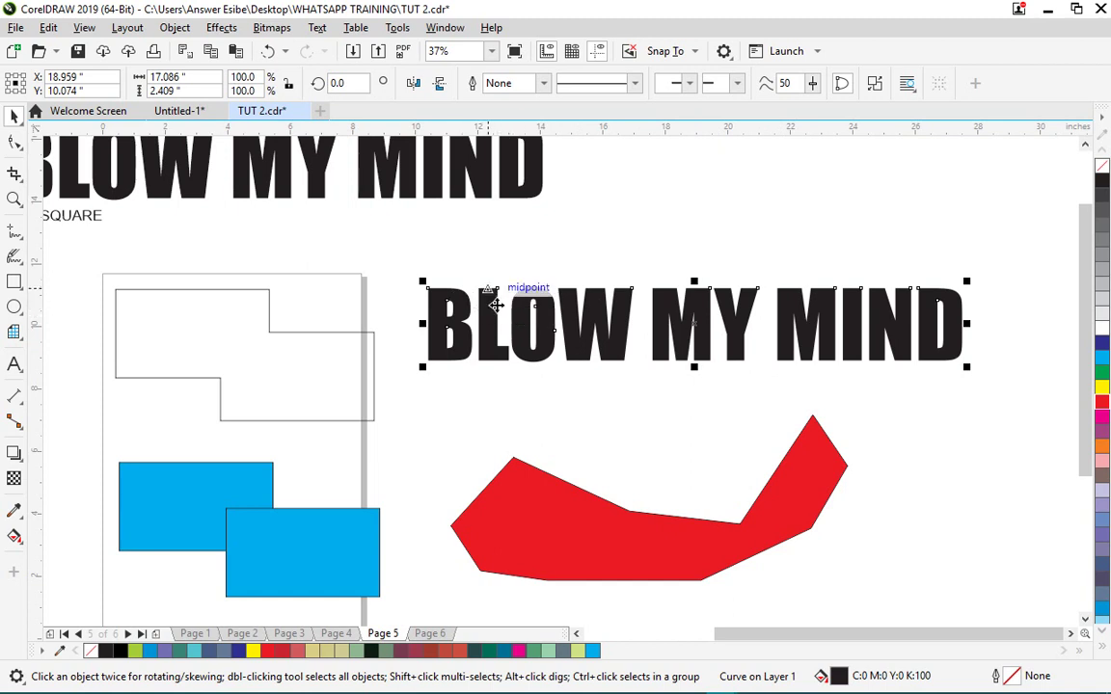
{"action": "left_click", "coordinate": [14, 143]}
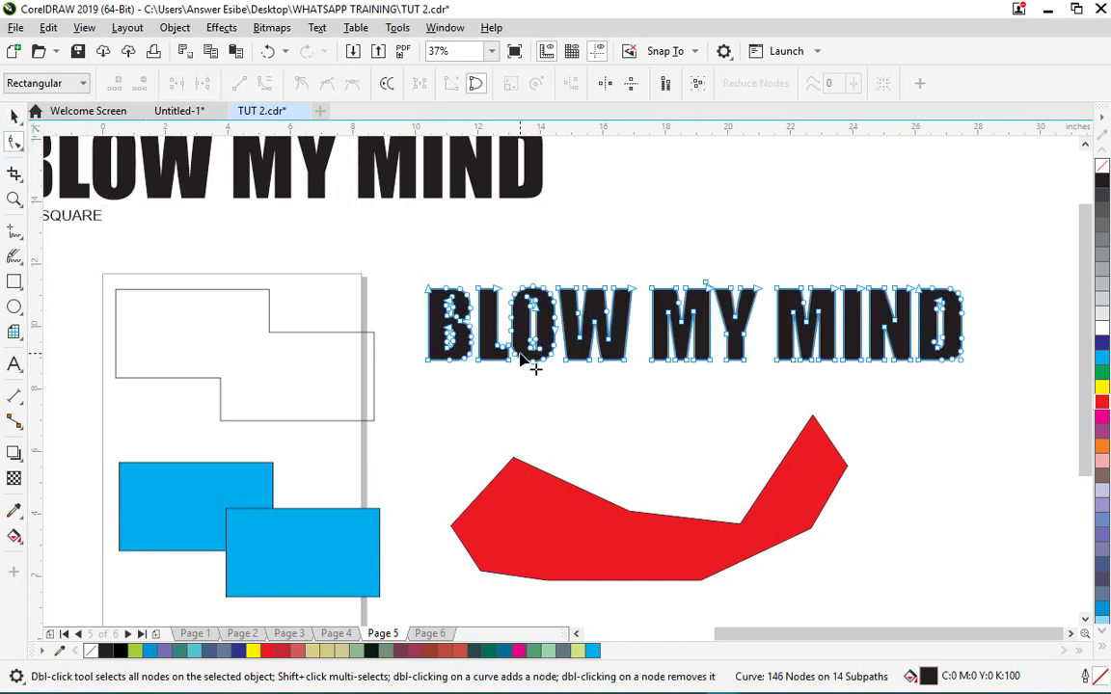
- Try to pull the bottom-left corner node of the D in MIND down about 0.54 inches and slightly outward
{"action": "scroll", "coordinate": [972, 298], "scroll_direction": "up", "scroll_amount": 4}
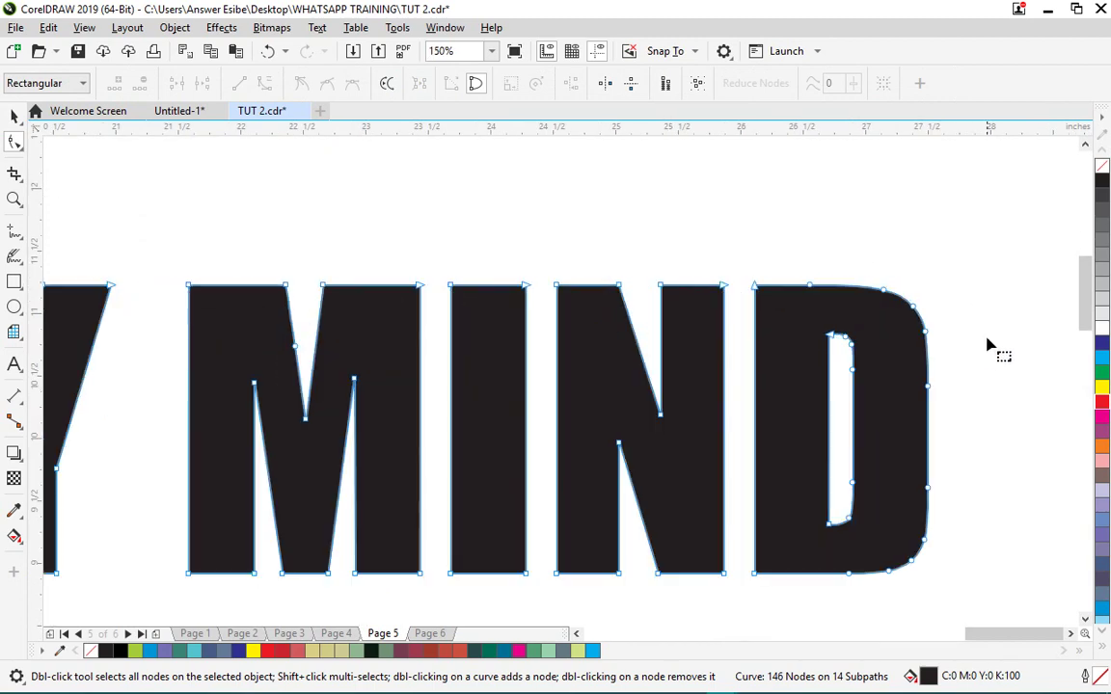
{"action": "scroll", "coordinate": [461, 197], "scroll_direction": "down", "scroll_amount": 2}
{"action": "scroll", "coordinate": [540, 246], "scroll_direction": "up", "scroll_amount": 2}
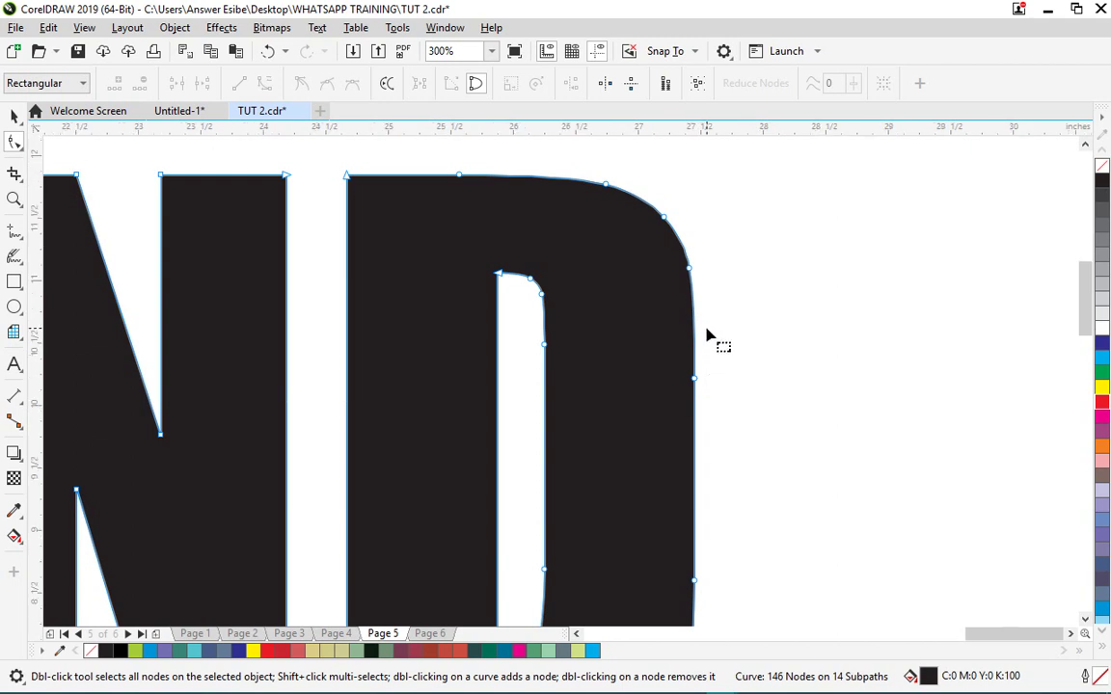
{"action": "scroll", "coordinate": [712, 332], "scroll_direction": "down", "scroll_amount": 3}
{"action": "left_click_drag", "start_coordinate": [633, 347], "coordinate": [650, 442]}
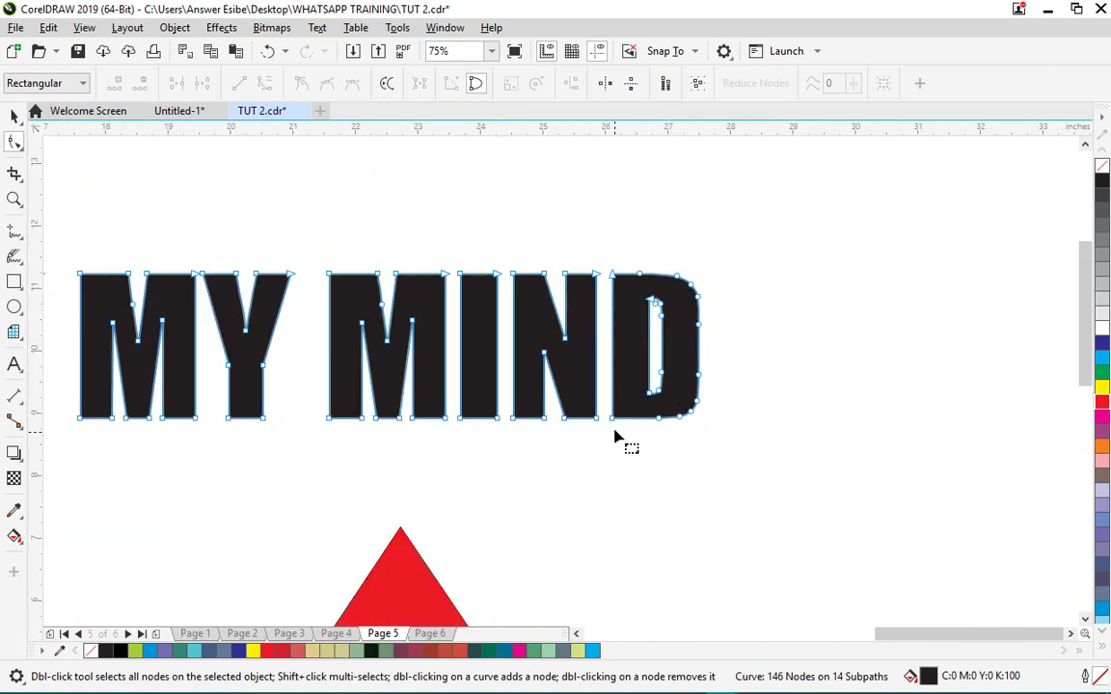
{"action": "scroll", "coordinate": [622, 429], "scroll_direction": "up", "scroll_amount": 3}
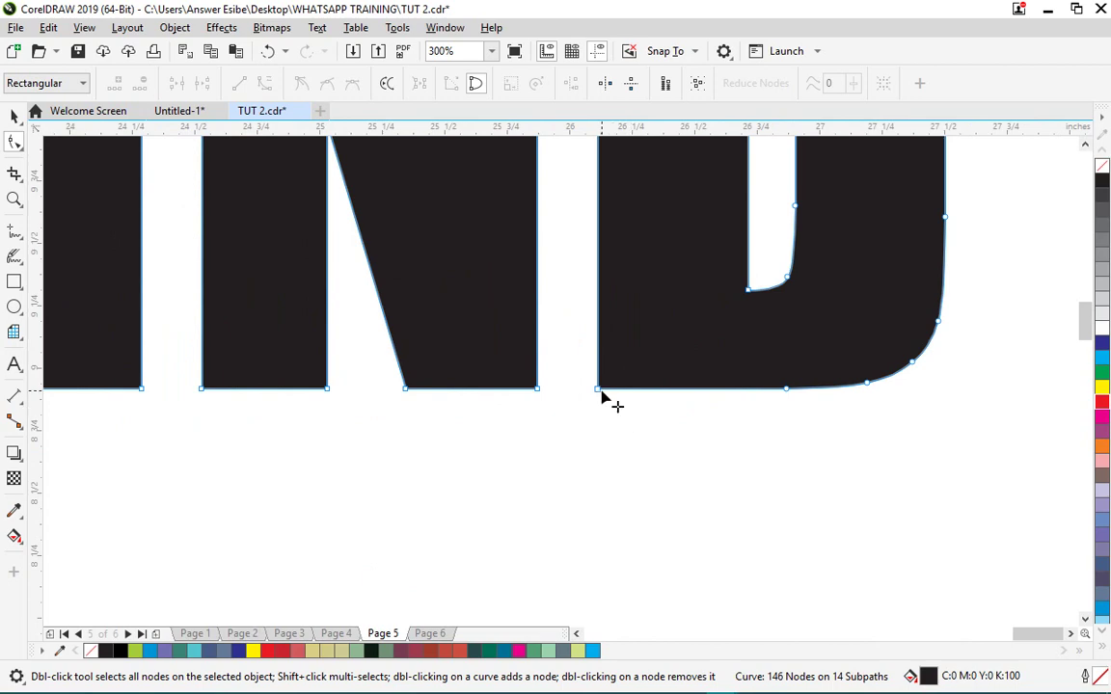
{"action": "left_click_drag", "start_coordinate": [600, 392], "coordinate": [562, 527]}
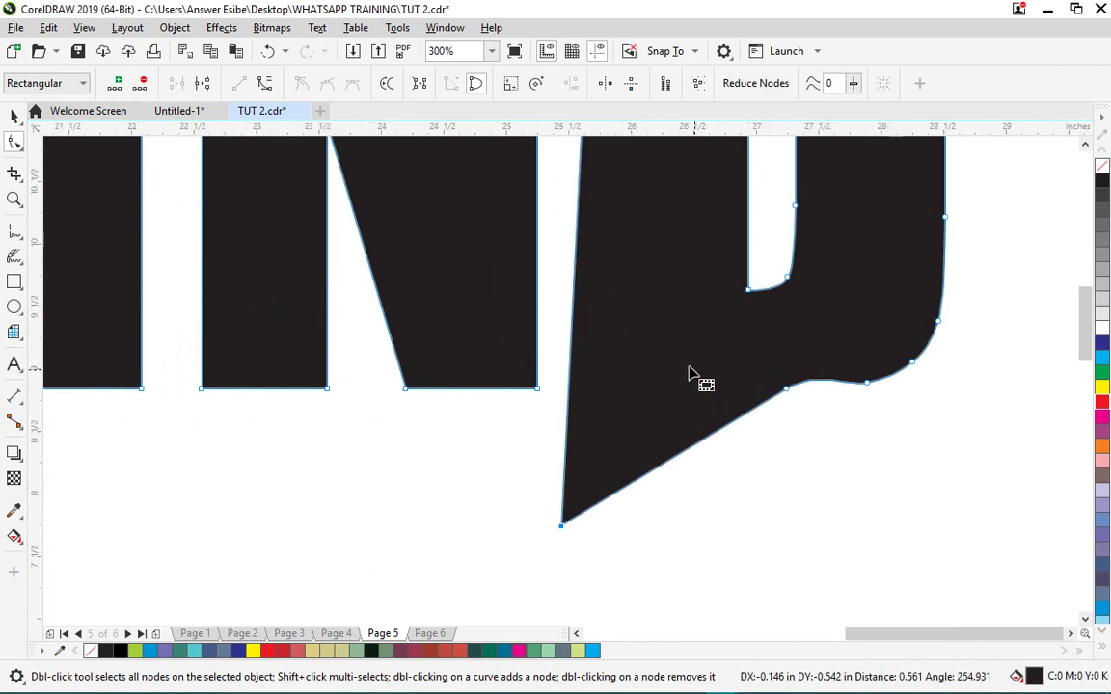
{"action": "scroll", "coordinate": [690, 376], "scroll_direction": "down", "scroll_amount": 3}
{"action": "scroll", "coordinate": [699, 352], "scroll_direction": "up", "scroll_amount": 2}
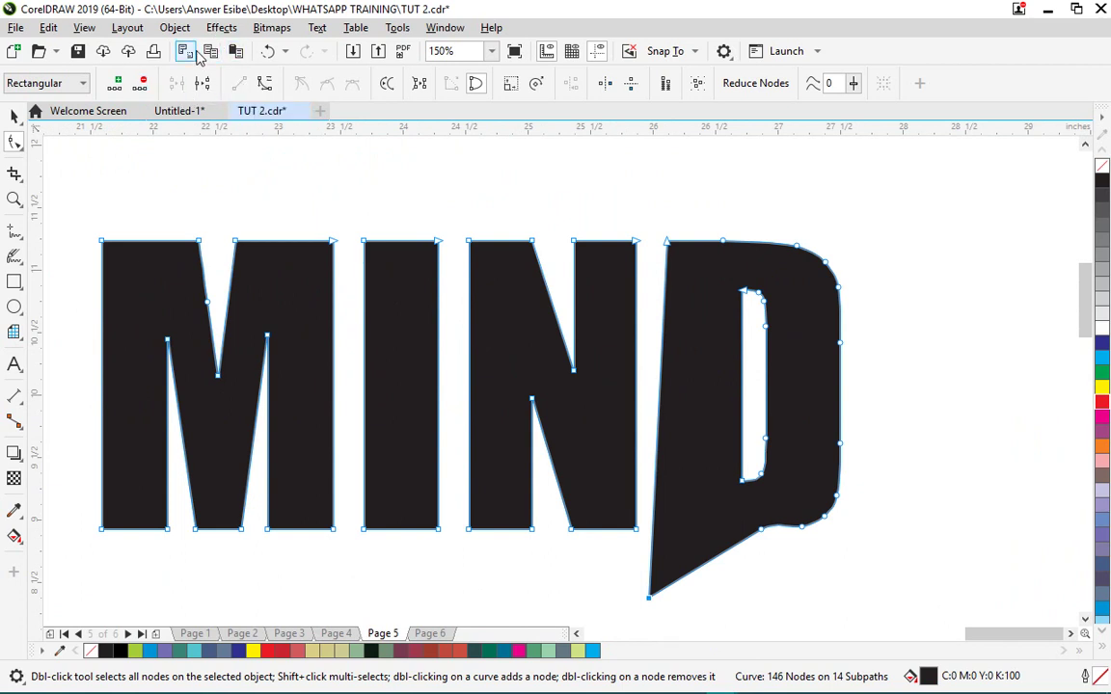
{"action": "left_click", "coordinate": [268, 51]}
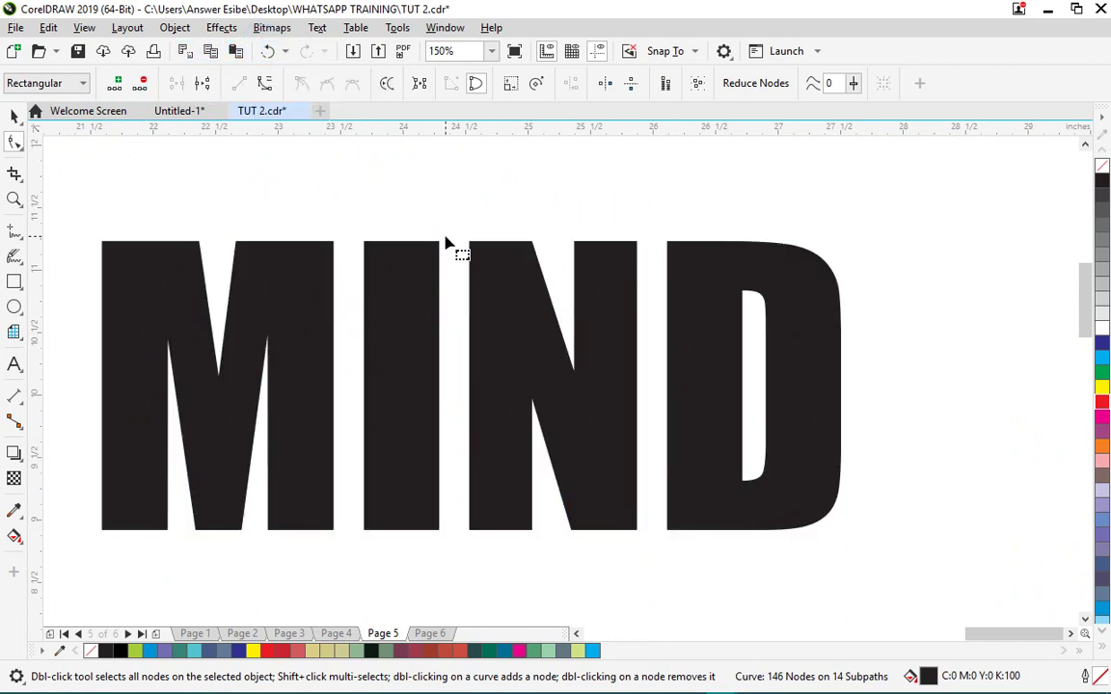
- Raise the two top nodes of the Y's right arm above the other letters and deselect them
{"action": "scroll", "coordinate": [616, 285], "scroll_direction": "down", "scroll_amount": 1}
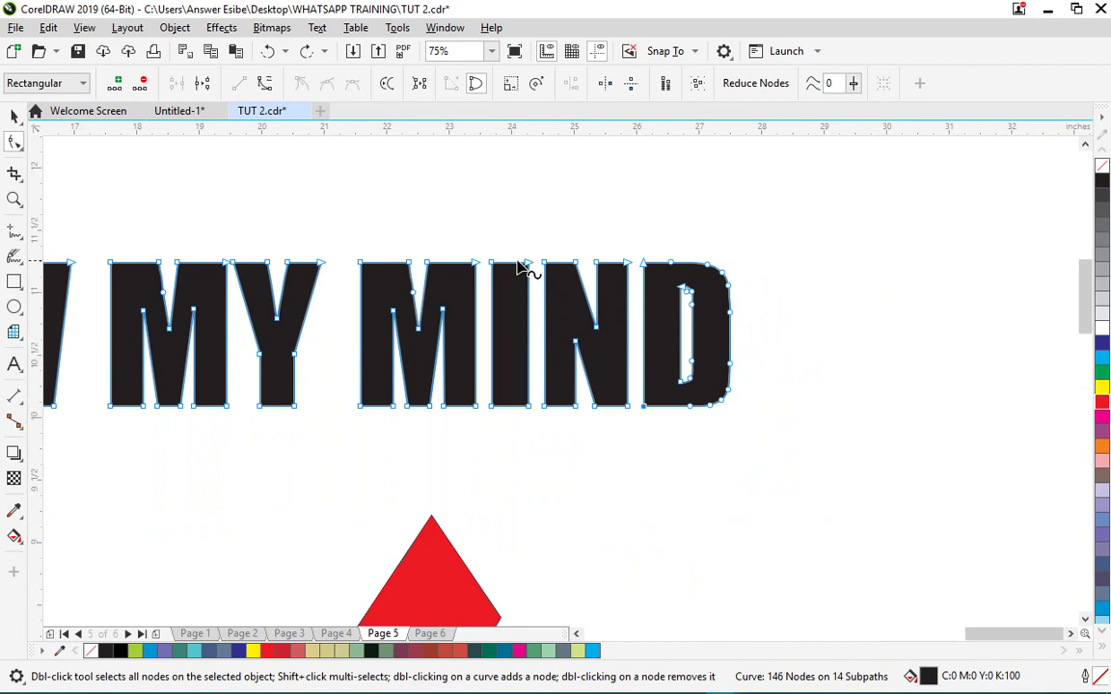
{"action": "scroll", "coordinate": [521, 270], "scroll_direction": "up", "scroll_amount": 1}
{"action": "scroll", "coordinate": [540, 243], "scroll_direction": "down", "scroll_amount": 1}
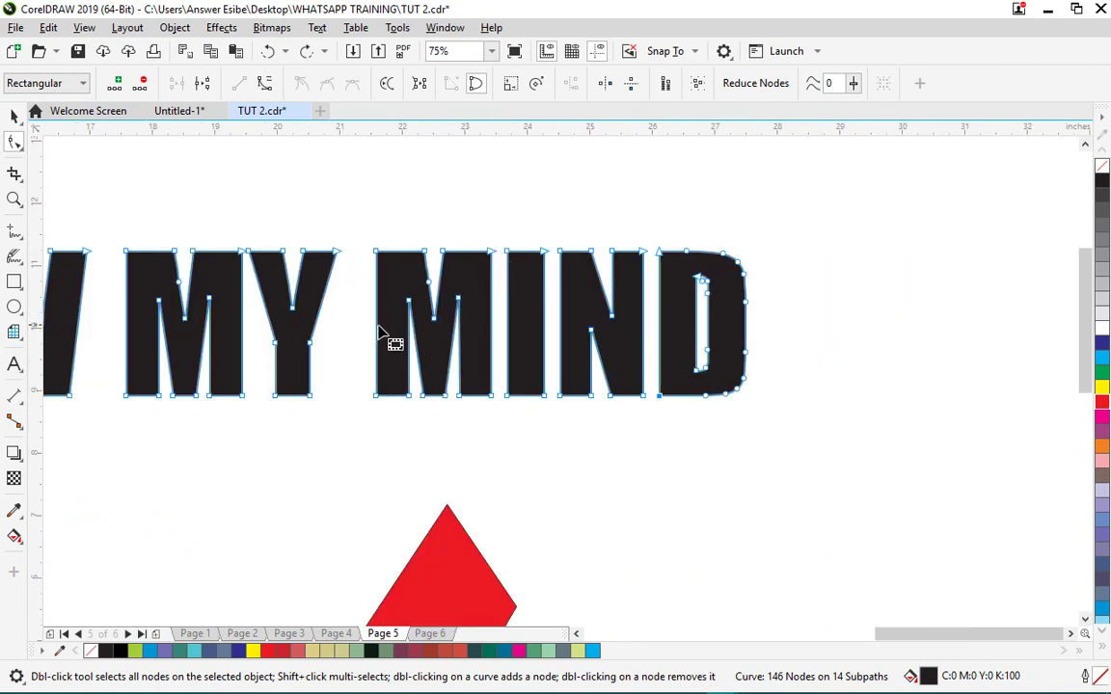
{"action": "left_click_drag", "start_coordinate": [295, 236], "coordinate": [376, 252]}
{"action": "scroll", "coordinate": [371, 294], "scroll_direction": "down", "scroll_amount": 1}
{"action": "scroll", "coordinate": [338, 265], "scroll_direction": "up", "scroll_amount": 1}
{"action": "scroll", "coordinate": [588, 318], "scroll_direction": "down", "scroll_amount": 2}
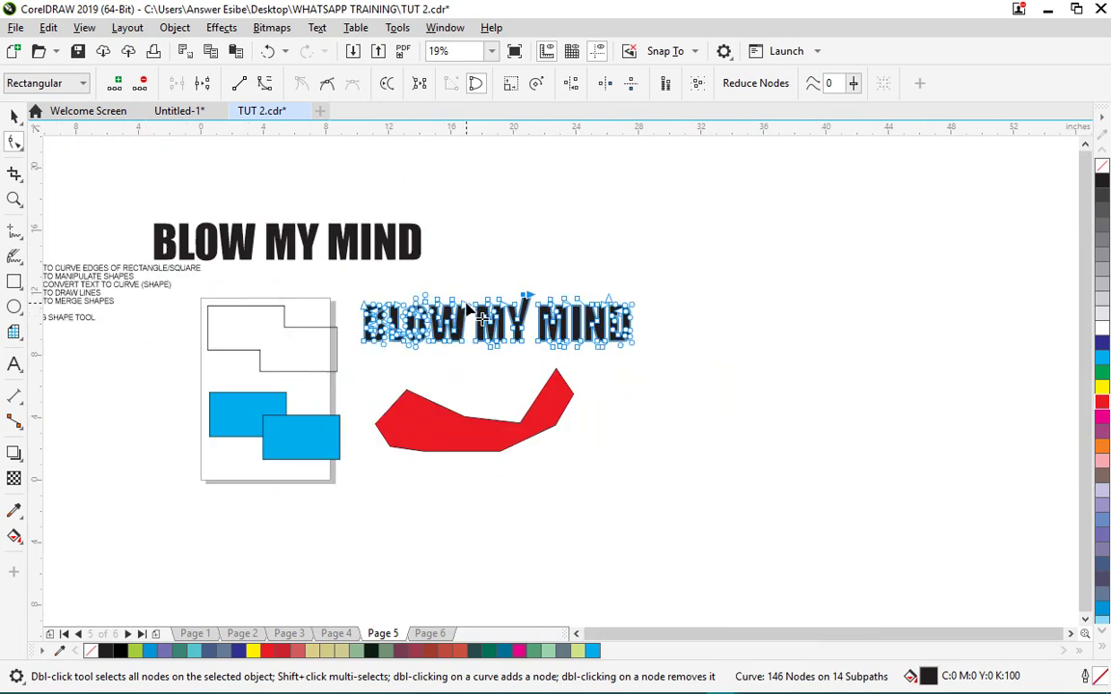
{"action": "scroll", "coordinate": [544, 332], "scroll_direction": "up", "scroll_amount": 2}
{"action": "left_click", "coordinate": [553, 237]}
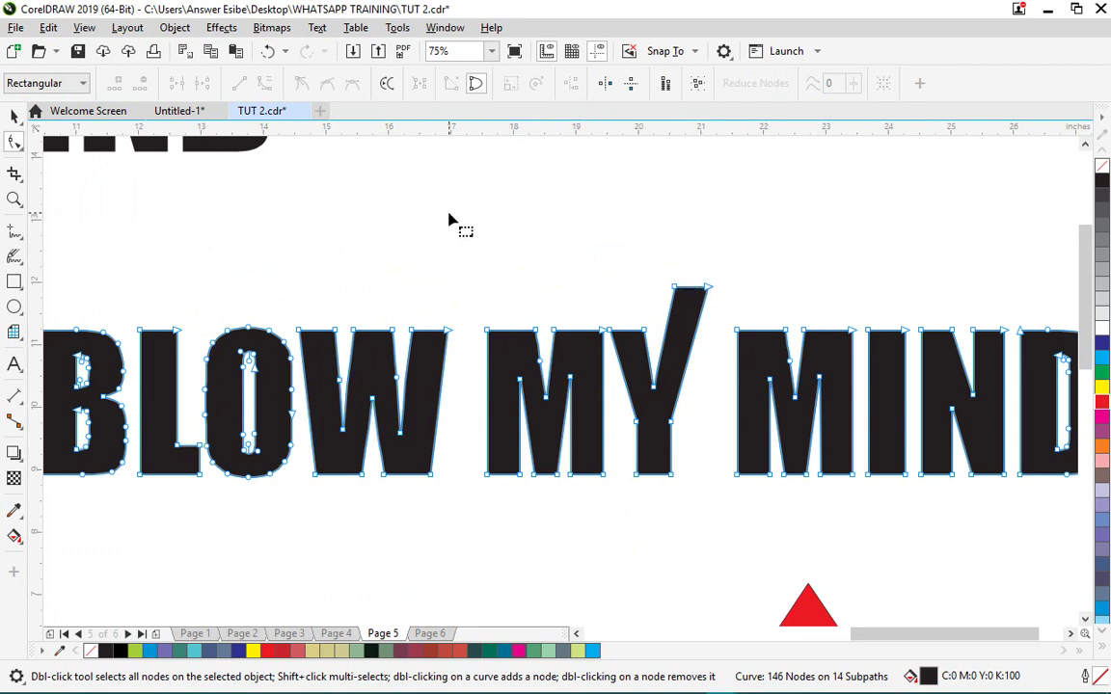
- Move the top-right node of the Y's raised arm outward so the arm widens toward its end
{"action": "left_click_drag", "start_coordinate": [448, 214], "coordinate": [691, 328]}
{"action": "left_click_drag", "start_coordinate": [470, 245], "coordinate": [711, 358]}
{"action": "left_click", "coordinate": [444, 259]}
{"action": "left_click_drag", "start_coordinate": [707, 289], "coordinate": [734, 286]}
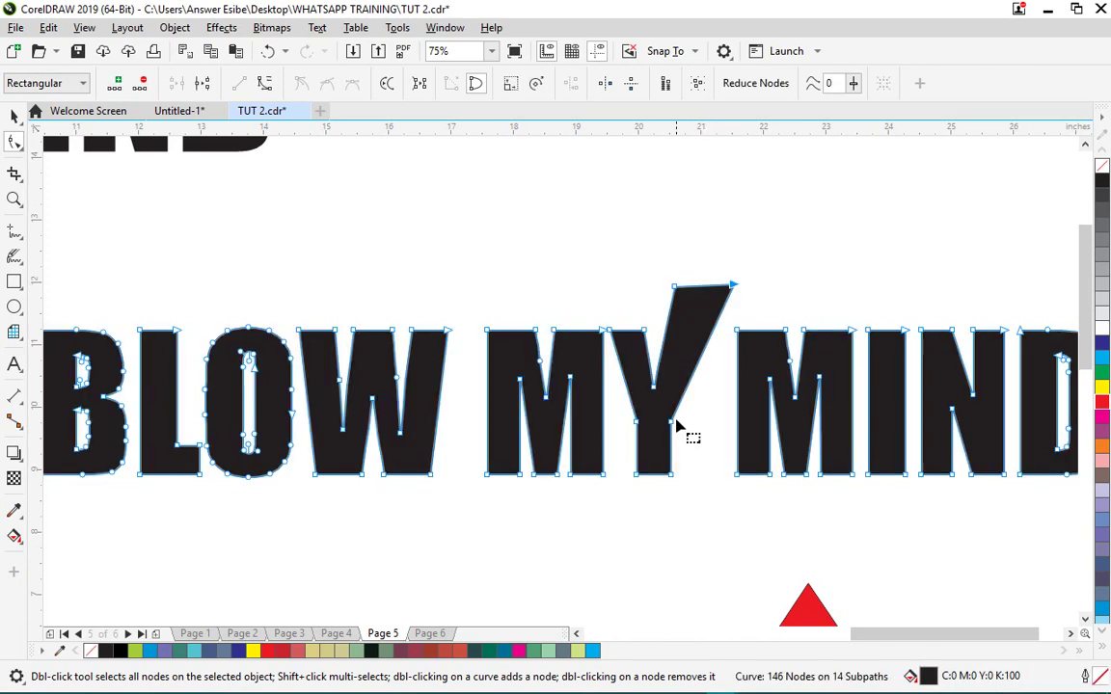
- Try to extend the W's right foot about 0.9 inches downward by moving its two bottom nodes together
{"action": "scroll", "coordinate": [665, 322], "scroll_direction": "down", "scroll_amount": 2}
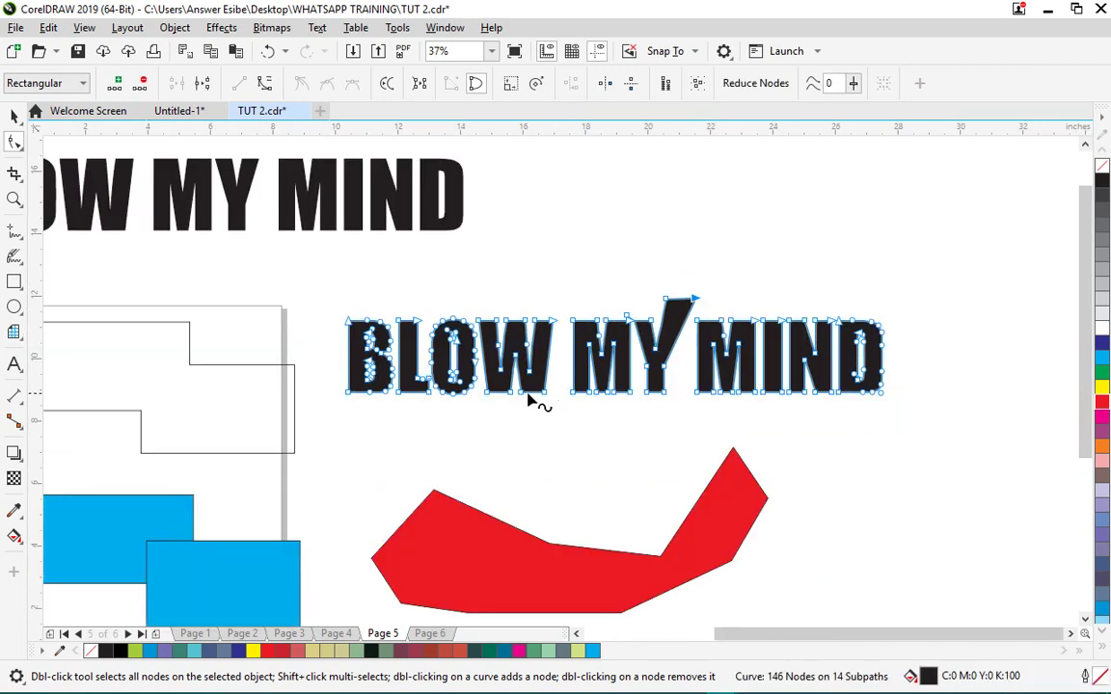
{"action": "scroll", "coordinate": [538, 389], "scroll_direction": "up", "scroll_amount": 2}
{"action": "scroll", "coordinate": [540, 389], "scroll_direction": "up", "scroll_amount": 2}
{"action": "scroll", "coordinate": [581, 373], "scroll_direction": "down", "scroll_amount": 4}
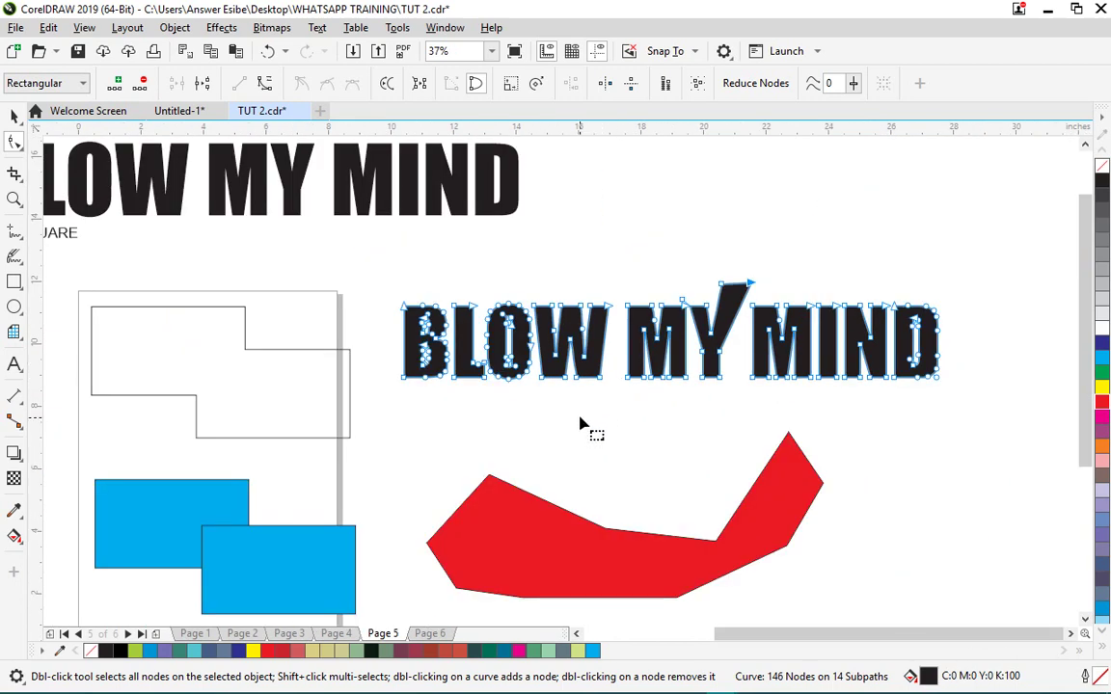
{"action": "scroll", "coordinate": [585, 426], "scroll_direction": "up", "scroll_amount": 4}
{"action": "key", "text": "ctrl+z"}
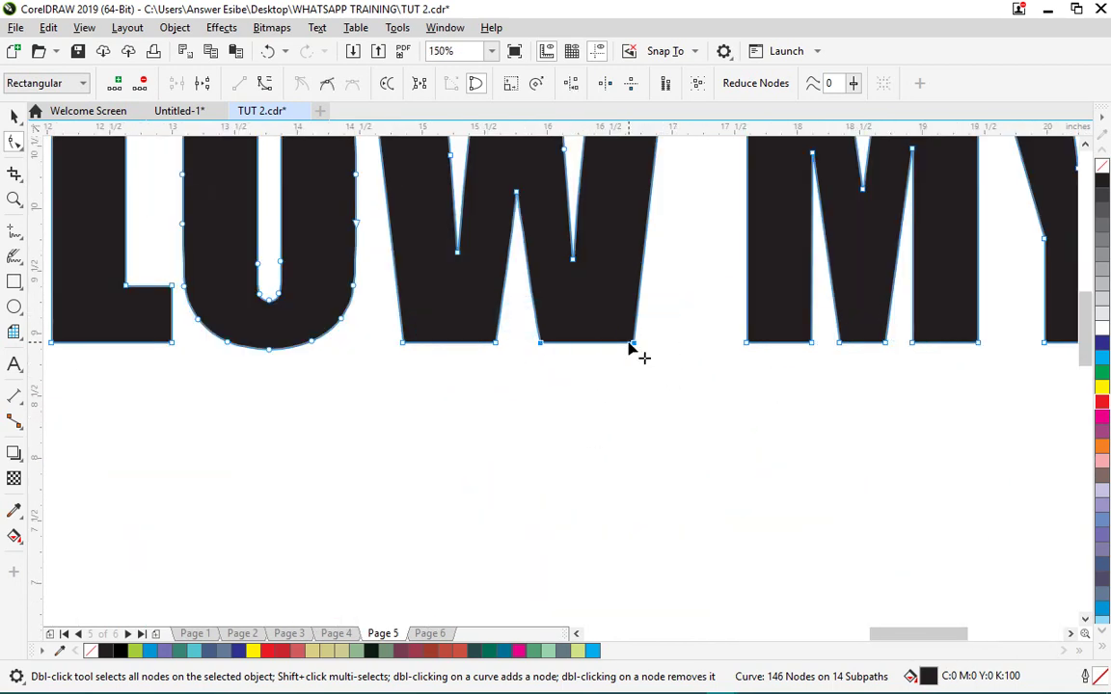
{"action": "scroll", "coordinate": [632, 349], "scroll_direction": "down", "scroll_amount": 1}
{"action": "left_click_drag", "start_coordinate": [635, 358], "coordinate": [652, 464]}
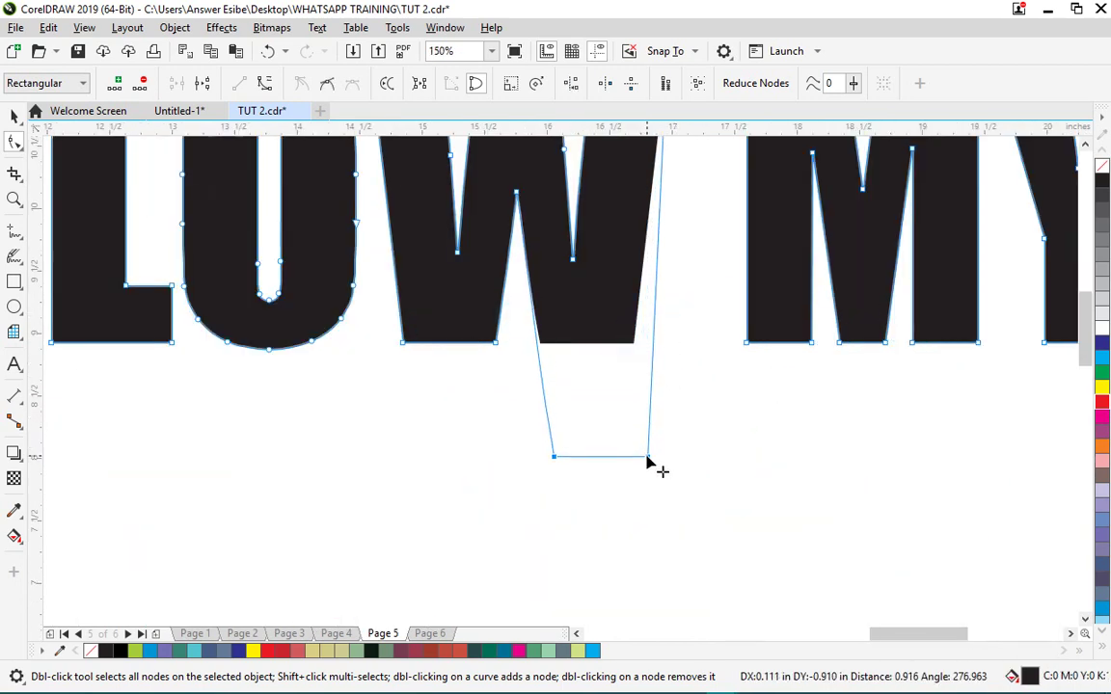
{"action": "scroll", "coordinate": [655, 379], "scroll_direction": "down", "scroll_amount": 3}
{"action": "scroll", "coordinate": [656, 391], "scroll_direction": "up", "scroll_amount": 2}
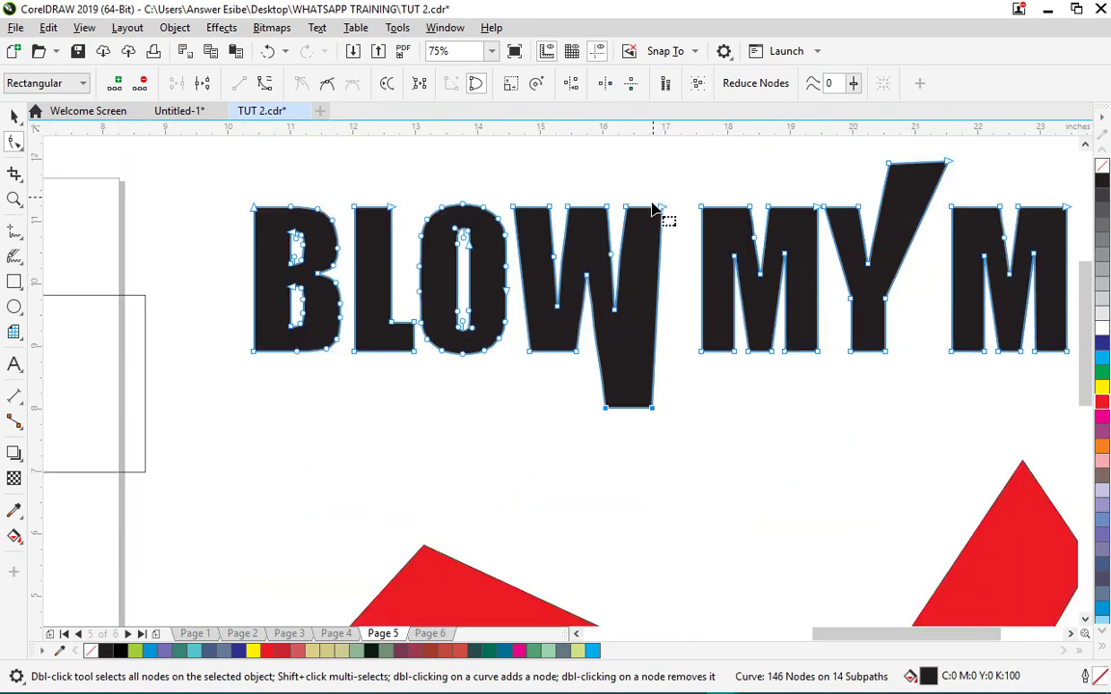
{"action": "key", "text": "ctrl+z"}
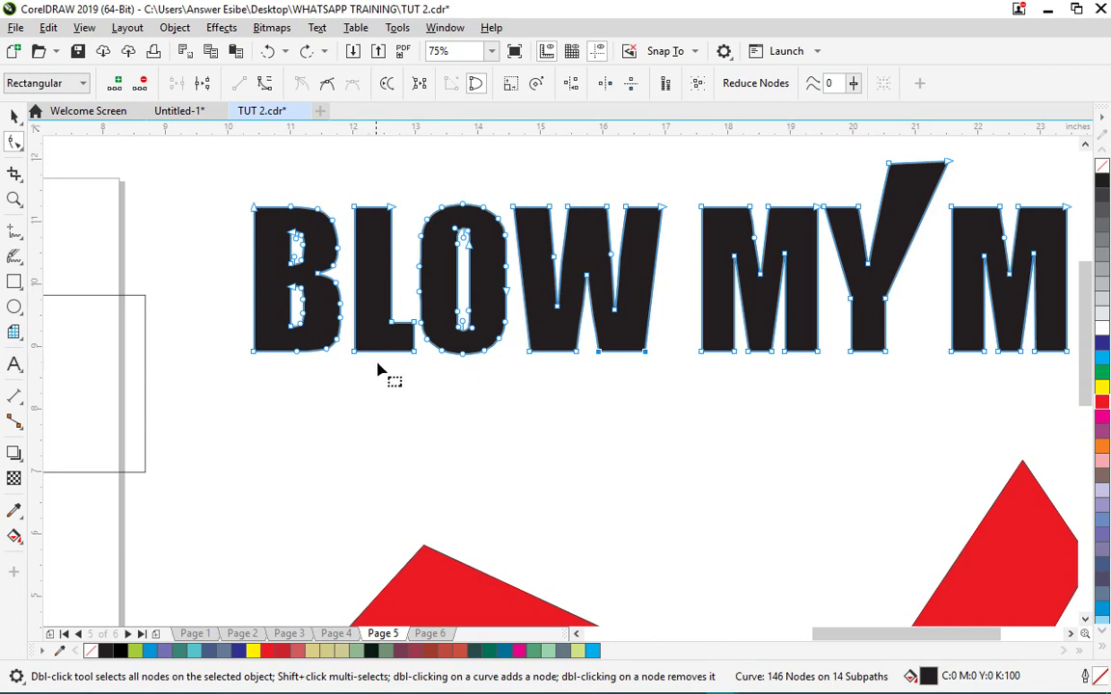
- Select the two top nodes of the L in BLOW and pull them straight up to lengthen its stem
{"action": "scroll", "coordinate": [342, 308], "scroll_direction": "down", "scroll_amount": 2}
{"action": "scroll", "coordinate": [338, 243], "scroll_direction": "up", "scroll_amount": 2}
{"action": "scroll", "coordinate": [346, 237], "scroll_direction": "up", "scroll_amount": 3}
{"action": "left_click_drag", "start_coordinate": [396, 327], "coordinate": [508, 409]}
{"action": "scroll", "coordinate": [432, 389], "scroll_direction": "up", "scroll_amount": 1}
{"action": "left_click_drag", "start_coordinate": [426, 385], "coordinate": [423, 228]}
{"action": "scroll", "coordinate": [384, 277], "scroll_direction": "down", "scroll_amount": 3}
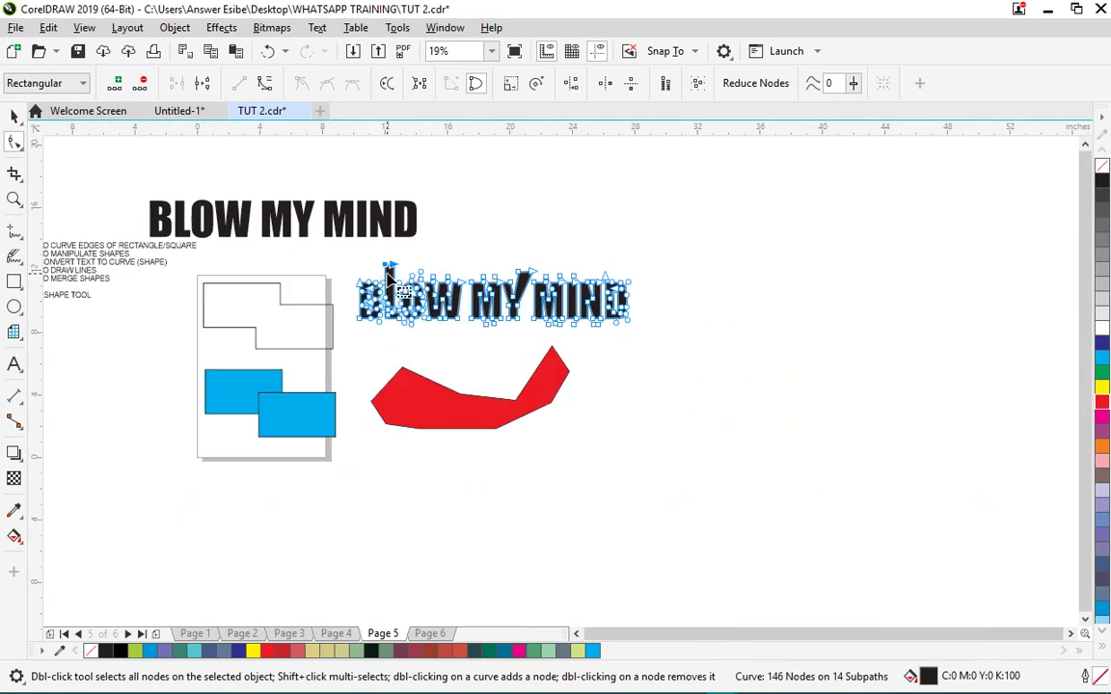
- Select the two top nodes of the W's right stroke and extend it upward, slightly outward, above the neighbouring letters
{"action": "scroll", "coordinate": [494, 317], "scroll_direction": "up", "scroll_amount": 2}
{"action": "scroll", "coordinate": [480, 358], "scroll_direction": "down", "scroll_amount": 1}
{"action": "scroll", "coordinate": [478, 308], "scroll_direction": "down", "scroll_amount": 1}
{"action": "scroll", "coordinate": [447, 436], "scroll_direction": "up", "scroll_amount": 3}
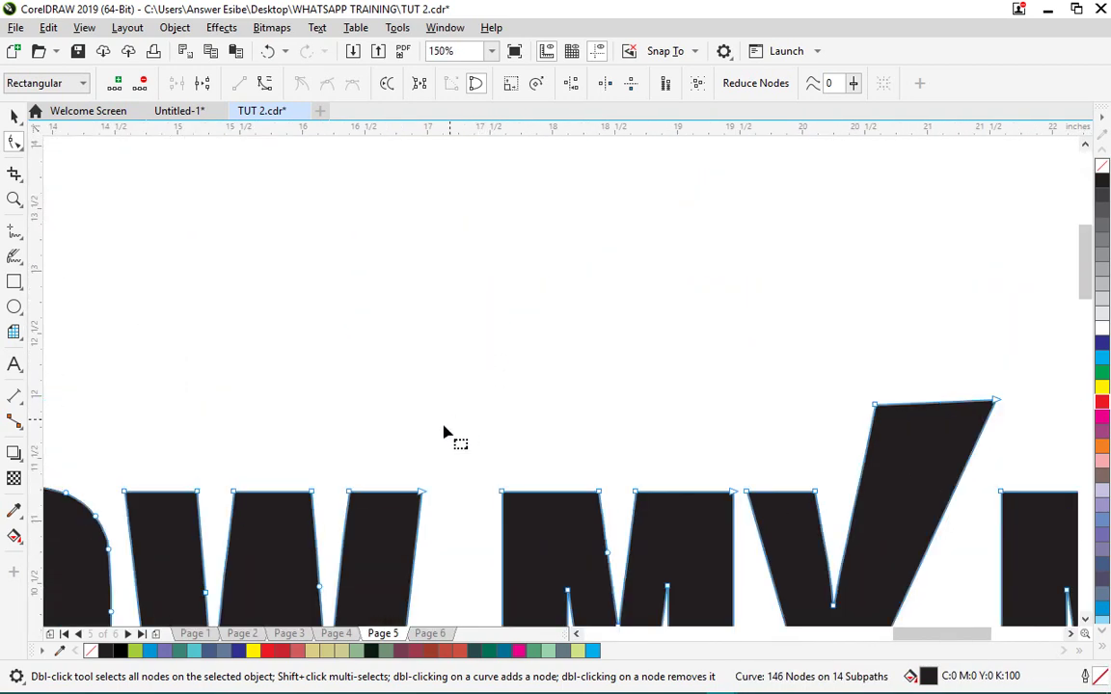
{"action": "scroll", "coordinate": [461, 374], "scroll_direction": "down", "scroll_amount": 3}
{"action": "scroll", "coordinate": [436, 413], "scroll_direction": "up", "scroll_amount": 2}
{"action": "left_click_drag", "start_coordinate": [451, 228], "coordinate": [570, 302]}
{"action": "left_click_drag", "start_coordinate": [473, 271], "coordinate": [493, 164]}
{"action": "scroll", "coordinate": [486, 367], "scroll_direction": "down", "scroll_amount": 5}
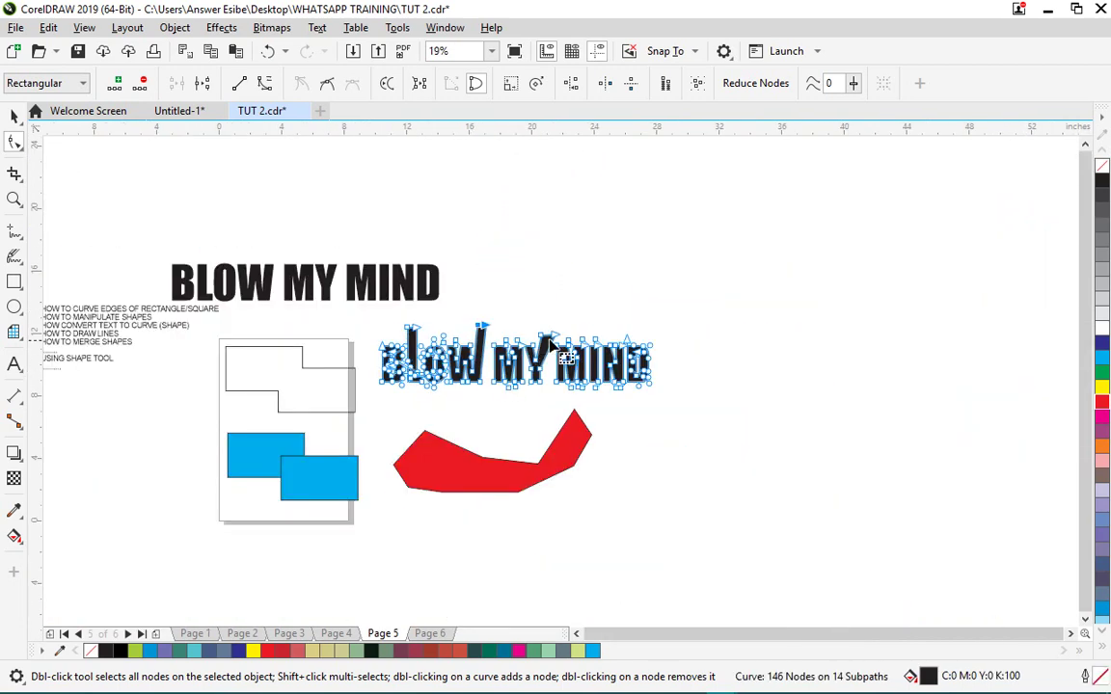
{"action": "scroll", "coordinate": [595, 368], "scroll_direction": "up", "scroll_amount": 3}
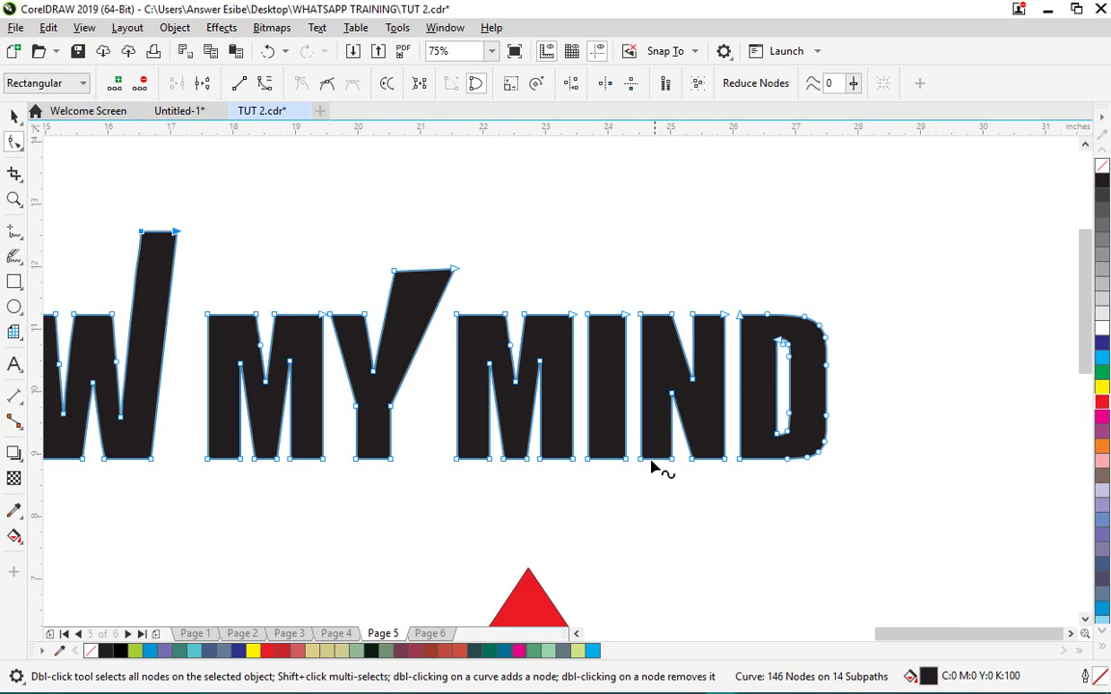
{"action": "scroll", "coordinate": [680, 453], "scroll_direction": "down", "scroll_amount": 2}
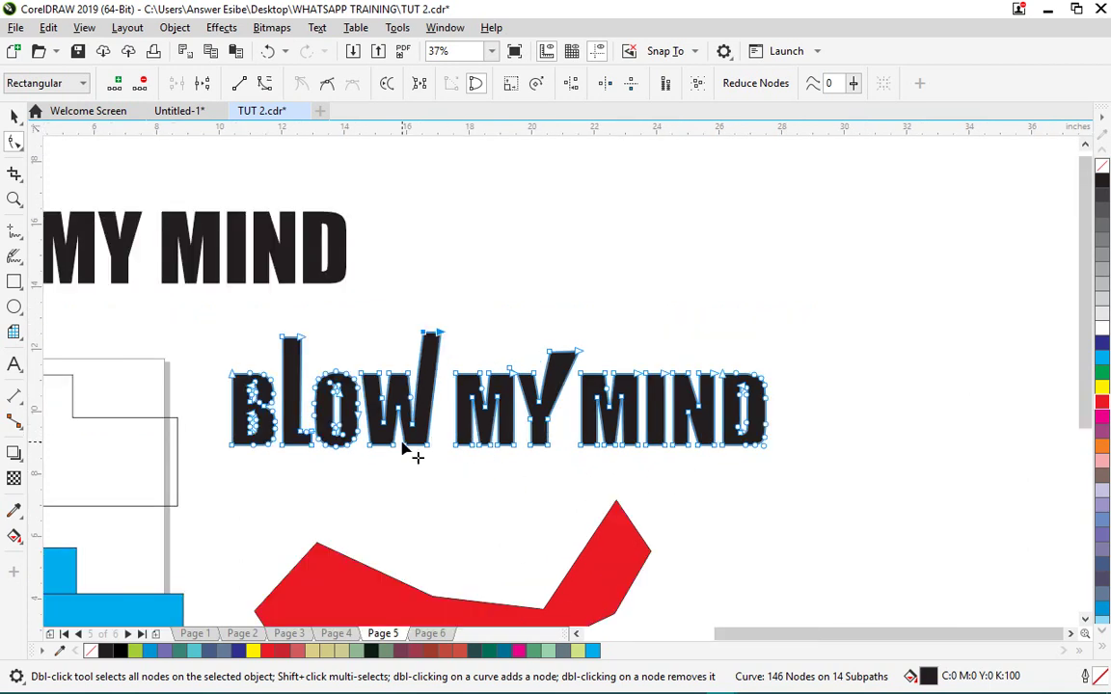
- Switch to the Pick tool and move the original BLOW MY MIND text to just above the reshaped copy, at about X 18.85, Y 14.32 inches
{"action": "key", "text": "space"}
{"action": "left_click", "coordinate": [533, 291]}
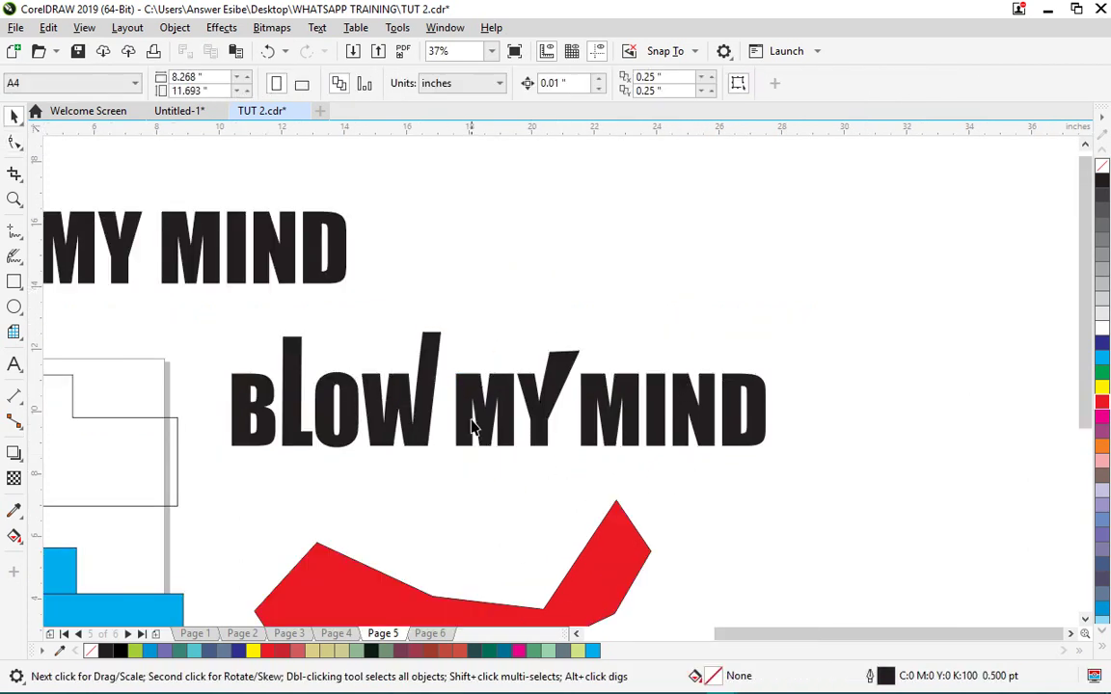
{"action": "left_click", "coordinate": [473, 391]}
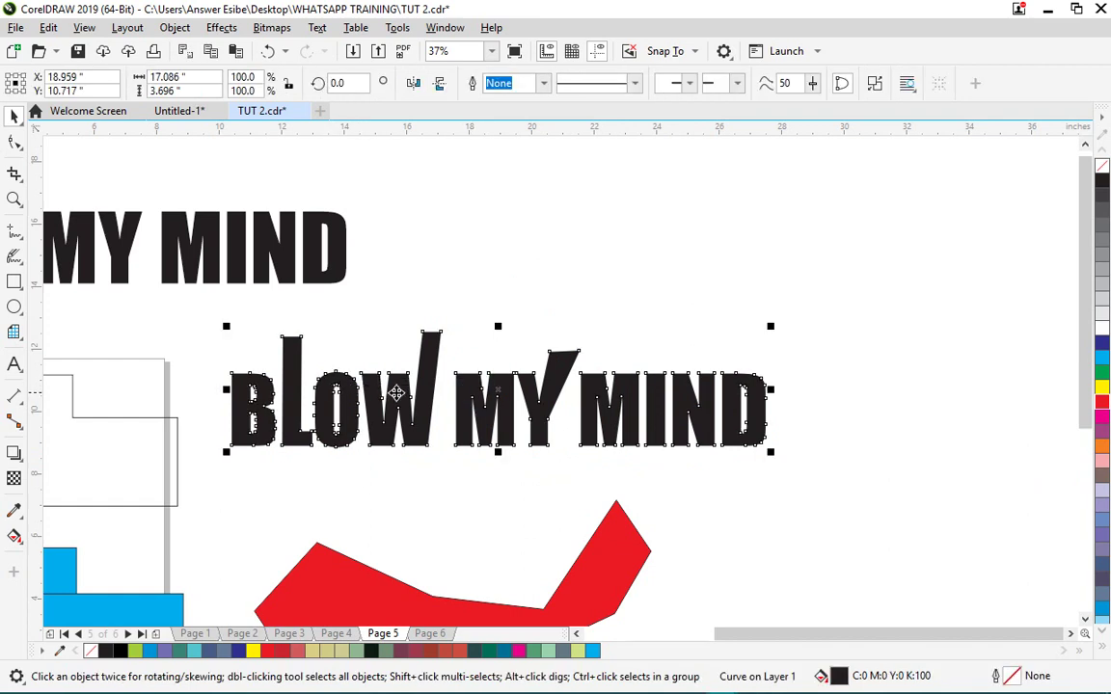
{"action": "left_click_drag", "start_coordinate": [309, 287], "coordinate": [684, 277]}
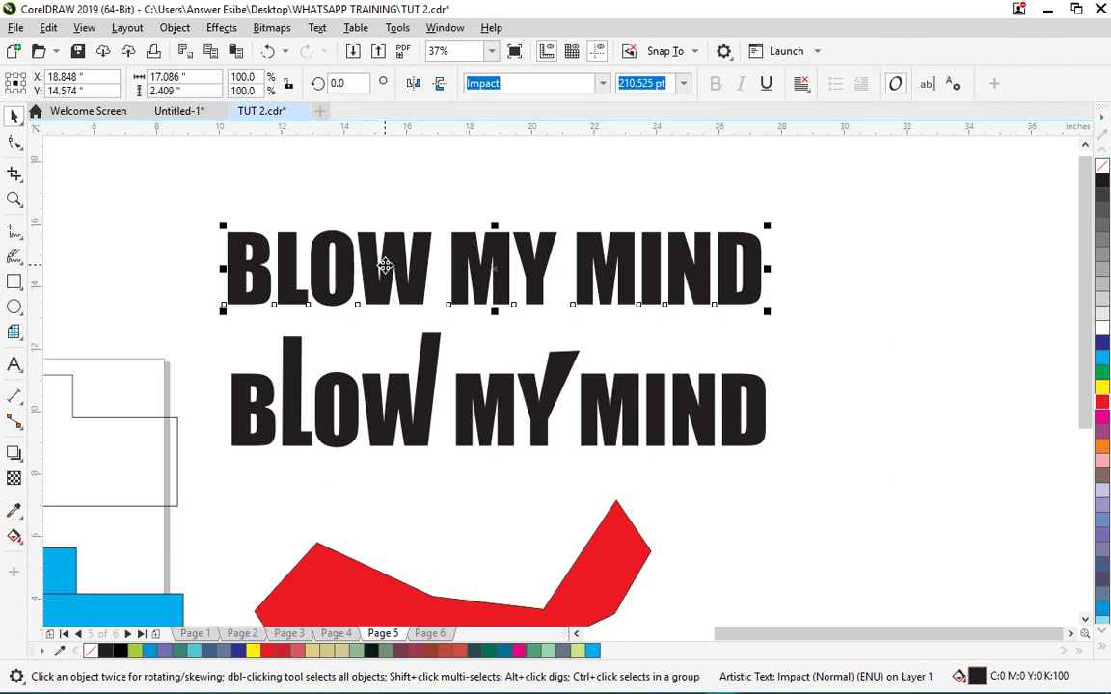
{"action": "left_click_drag", "start_coordinate": [377, 257], "coordinate": [394, 279]}
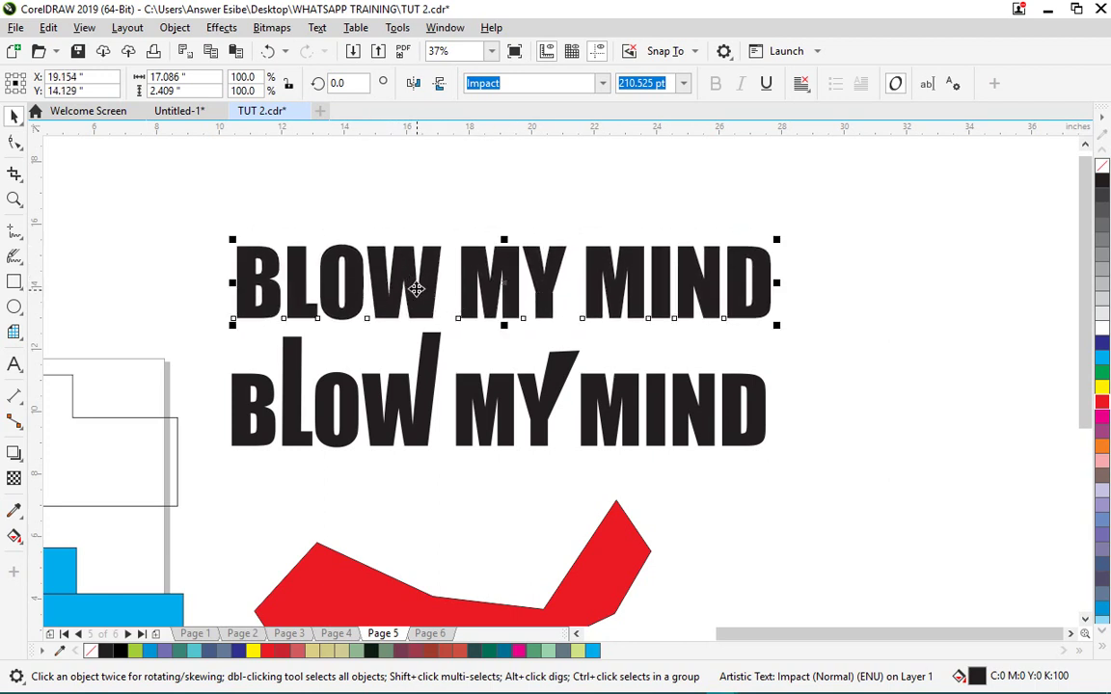
{"action": "mouse_move", "coordinate": [415, 278]}
{"action": "left_mouse_down"}
{"action": "mouse_move", "coordinate": [430, 262]}
{"action": "mouse_move", "coordinate": [403, 270]}
{"action": "mouse_move", "coordinate": [399, 260]}
{"action": "left_mouse_up"}
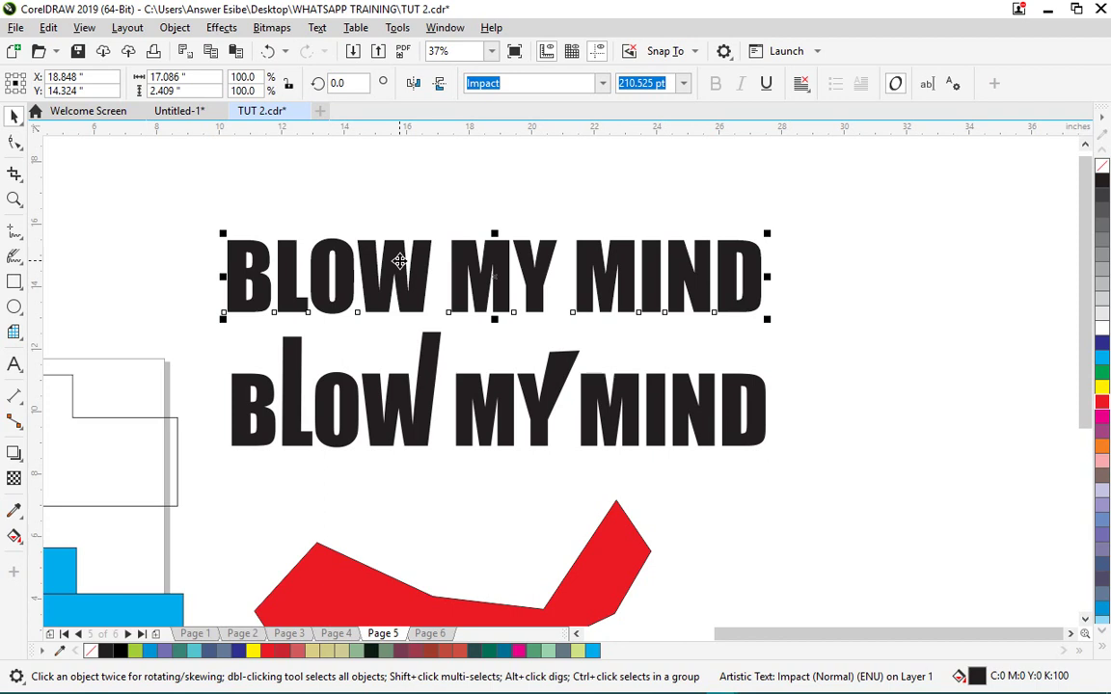
- Convert the original BLOW MY MIND text above the reshaped copy to curves
{"action": "left_click", "coordinate": [426, 365]}
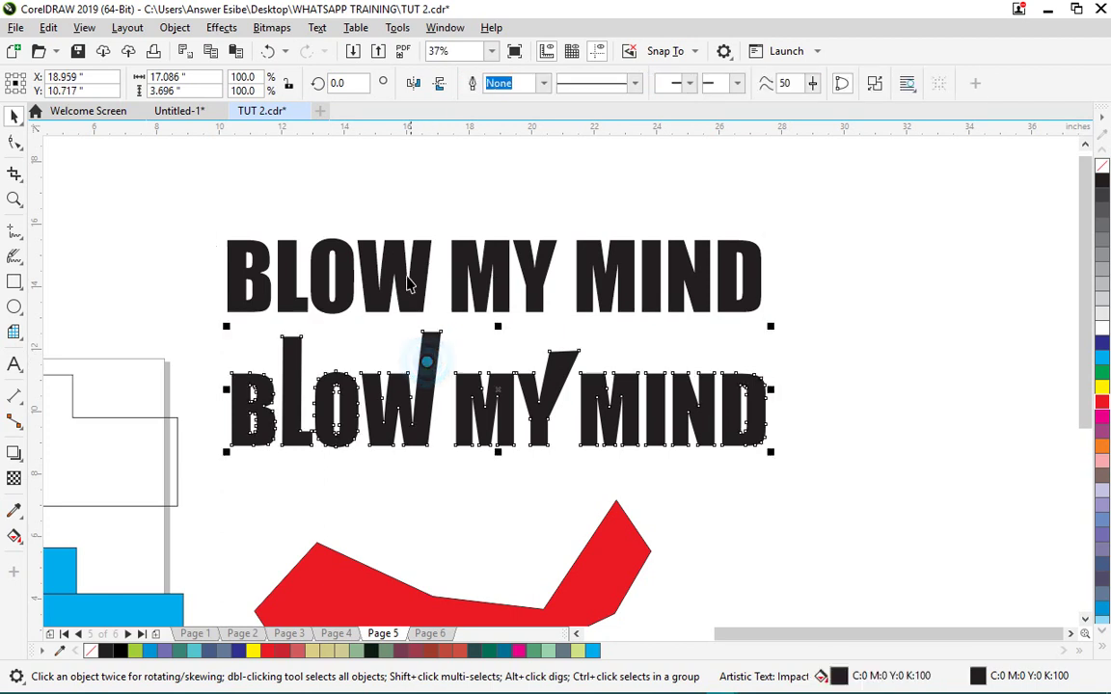
{"action": "left_click", "coordinate": [404, 241]}
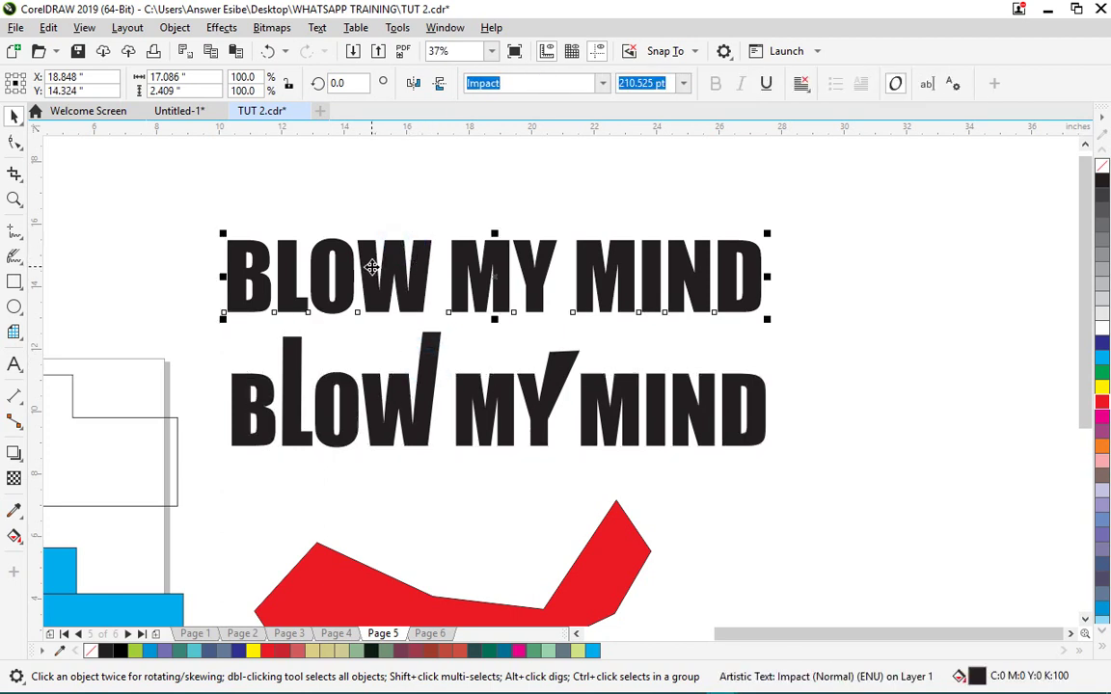
{"action": "right_click", "coordinate": [371, 267]}
{"action": "left_click", "coordinate": [453, 297]}
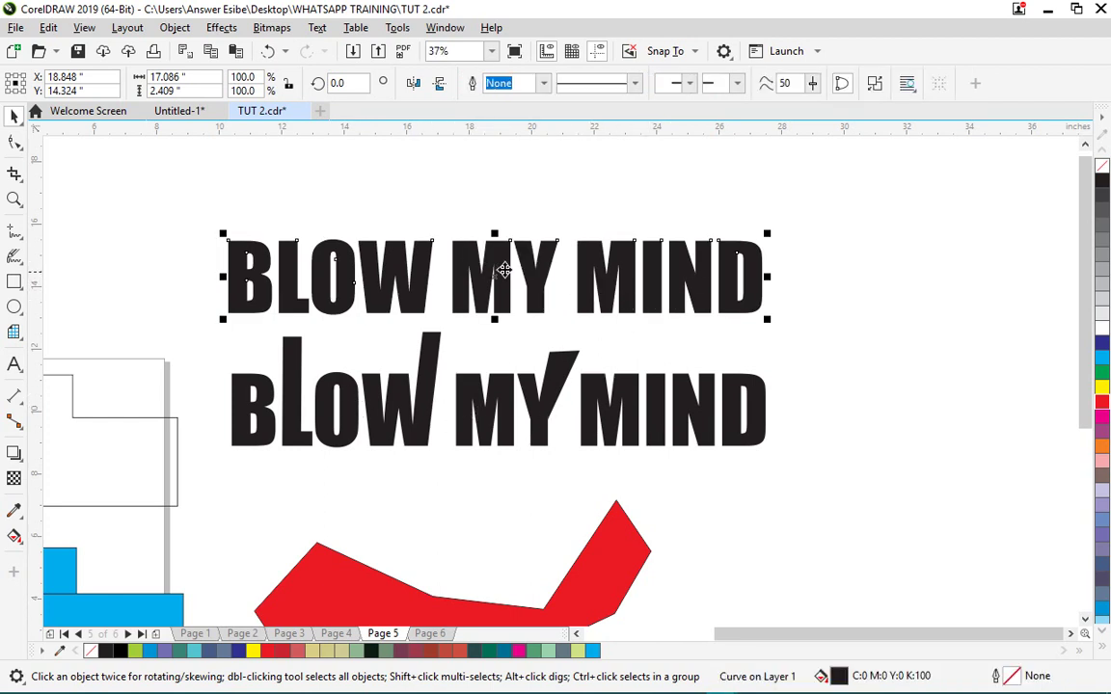
- Move the unedited BLOW MY MIND curves left and slightly down, to about X 17.03, Y 13.54 inches
{"action": "scroll", "coordinate": [501, 372], "scroll_direction": "down", "scroll_amount": 3}
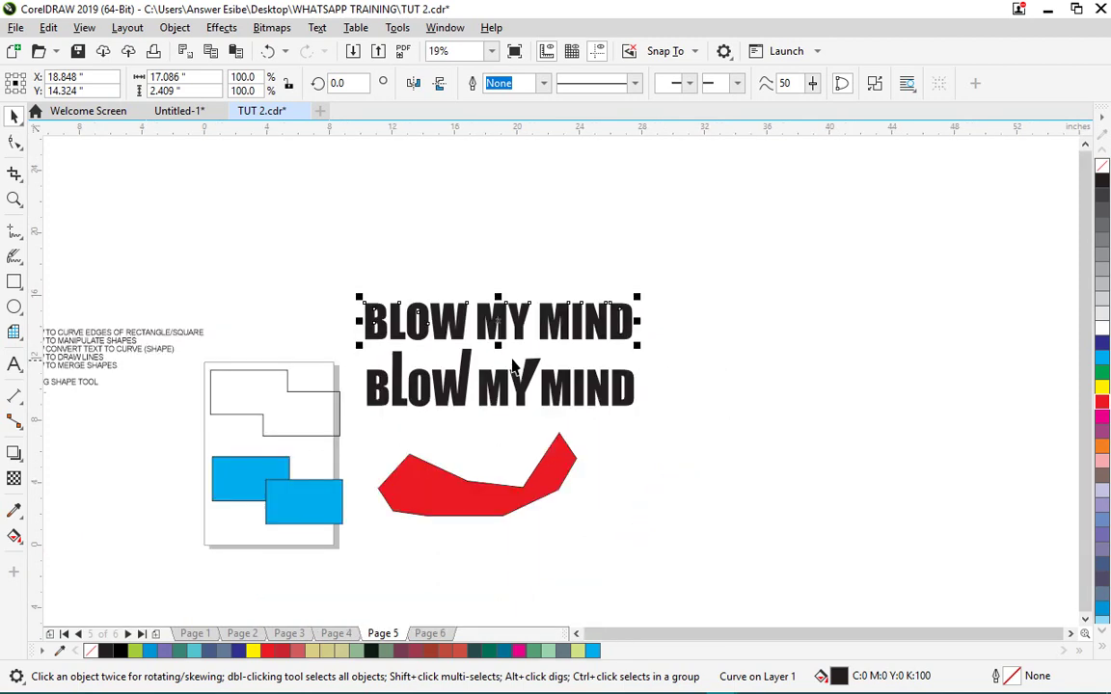
{"action": "scroll", "coordinate": [355, 427], "scroll_direction": "up", "scroll_amount": 2}
{"action": "scroll", "coordinate": [390, 344], "scroll_direction": "down", "scroll_amount": 1}
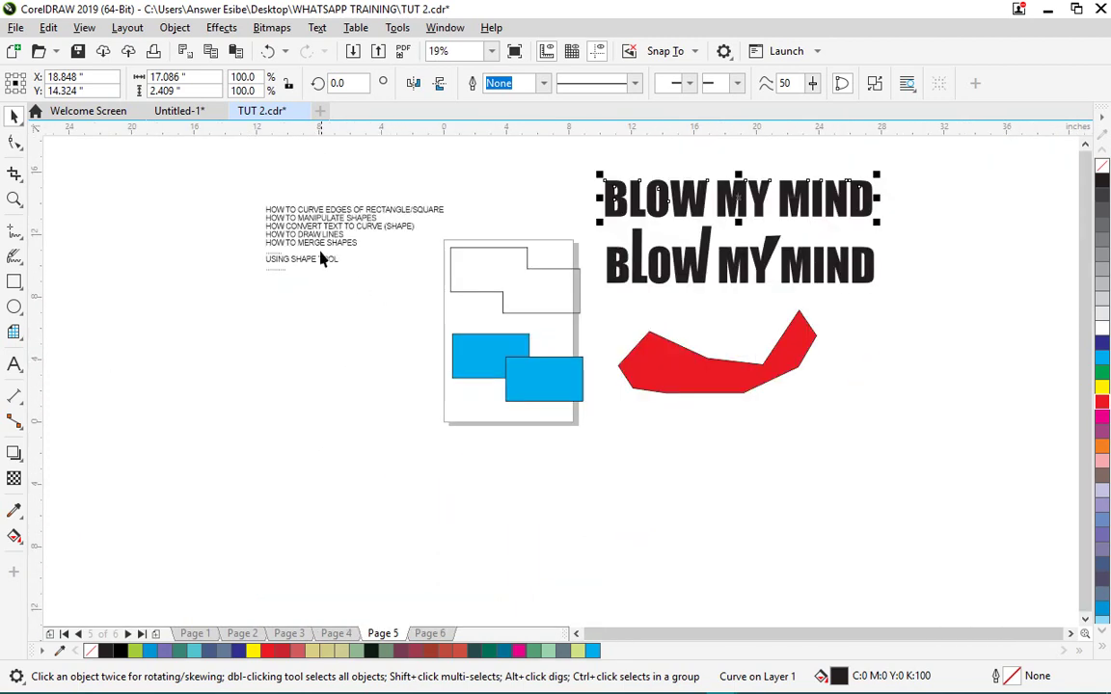
{"action": "scroll", "coordinate": [320, 256], "scroll_direction": "up", "scroll_amount": 1}
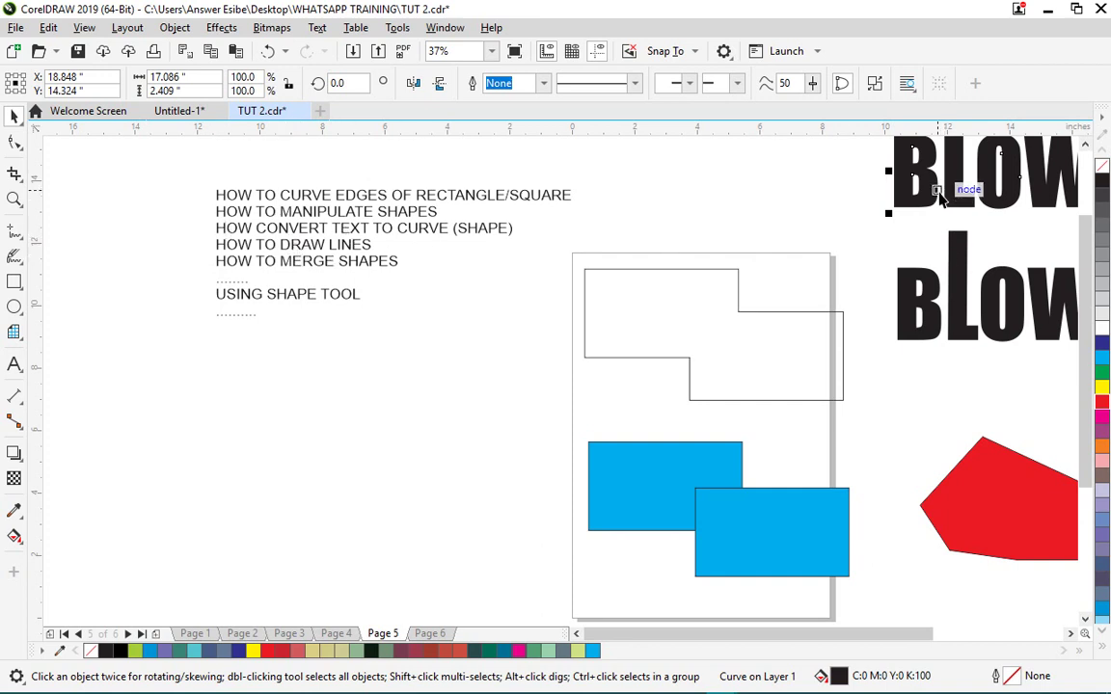
{"action": "left_click_drag", "start_coordinate": [940, 193], "coordinate": [884, 214]}
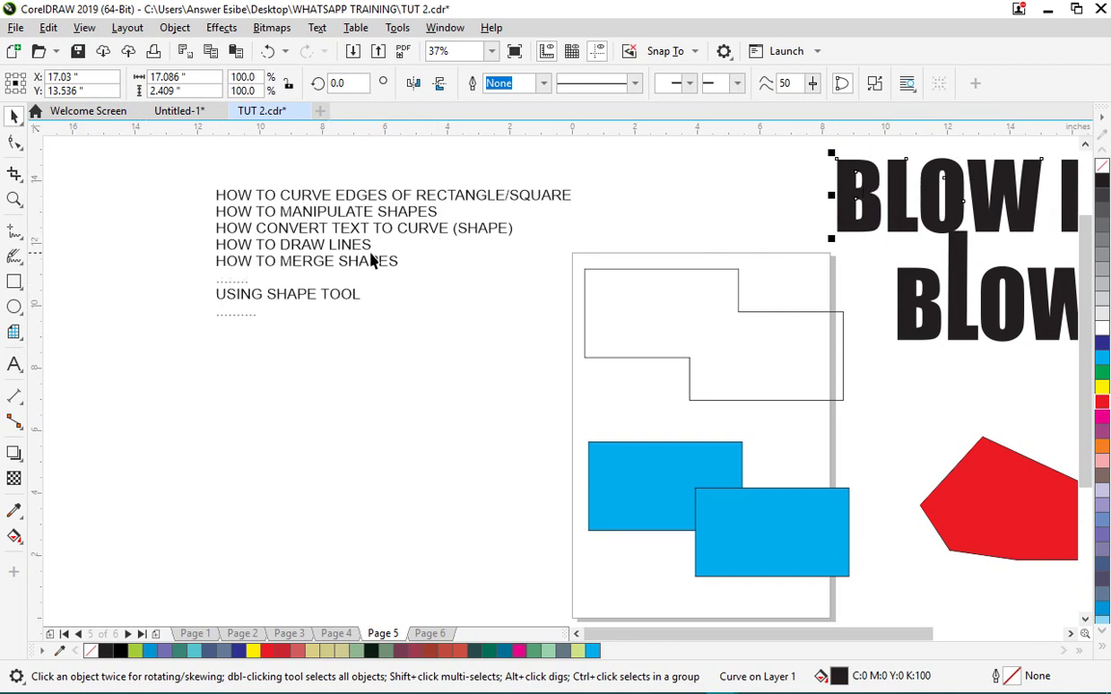
- Move the unedited BLOW MY MIND curves to about X -0.39, Y 17.50 inches and the reshaped copy to about X 21.99, Y 14.88 inches
{"action": "scroll", "coordinate": [320, 278], "scroll_direction": "down", "scroll_amount": 4}
{"action": "scroll", "coordinate": [489, 373], "scroll_direction": "up", "scroll_amount": 4}
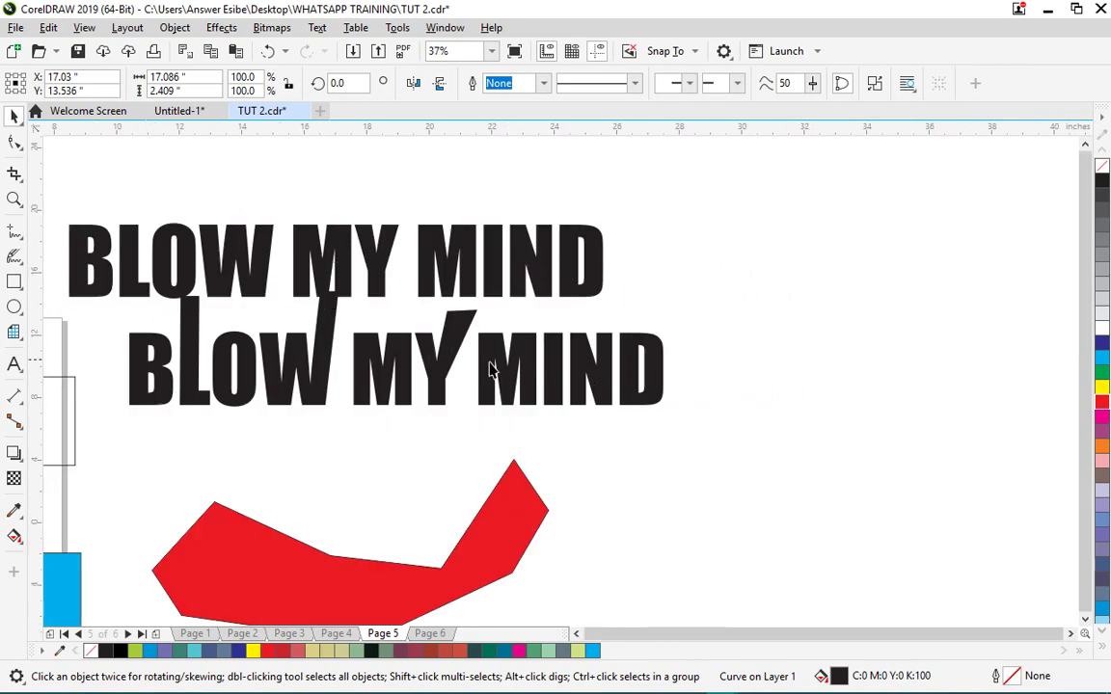
{"action": "scroll", "coordinate": [421, 306], "scroll_direction": "down", "scroll_amount": 4}
{"action": "scroll", "coordinate": [421, 306], "scroll_direction": "up", "scroll_amount": 4}
{"action": "left_click_drag", "start_coordinate": [396, 319], "coordinate": [445, 225]}
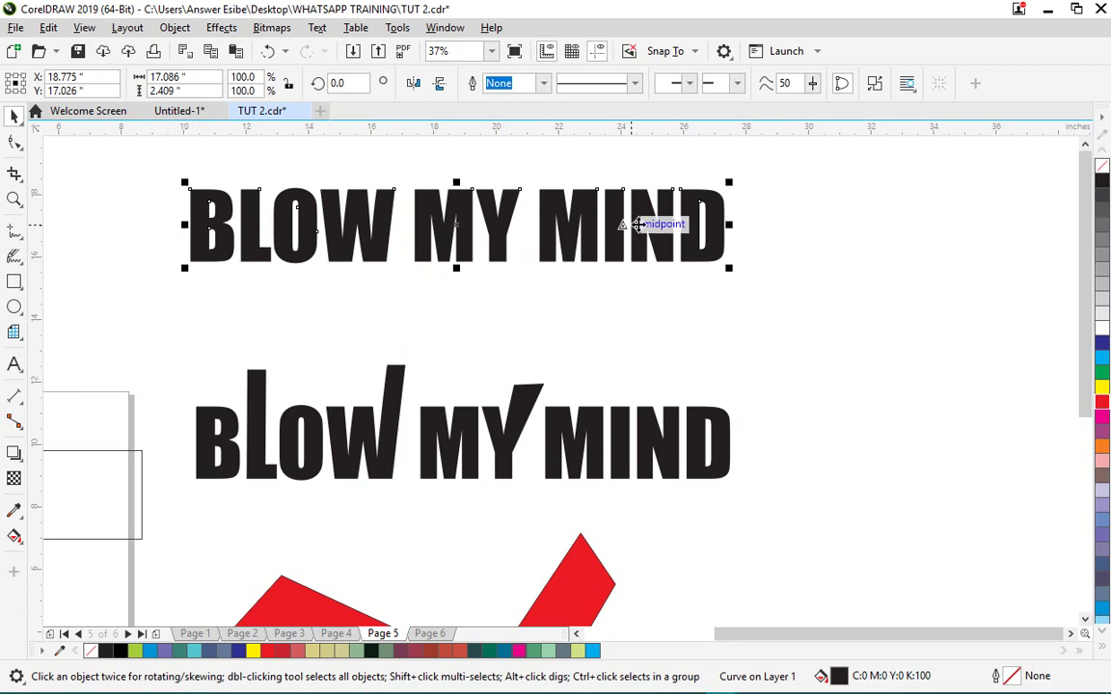
{"action": "left_click_drag", "start_coordinate": [694, 218], "coordinate": [89, 214]}
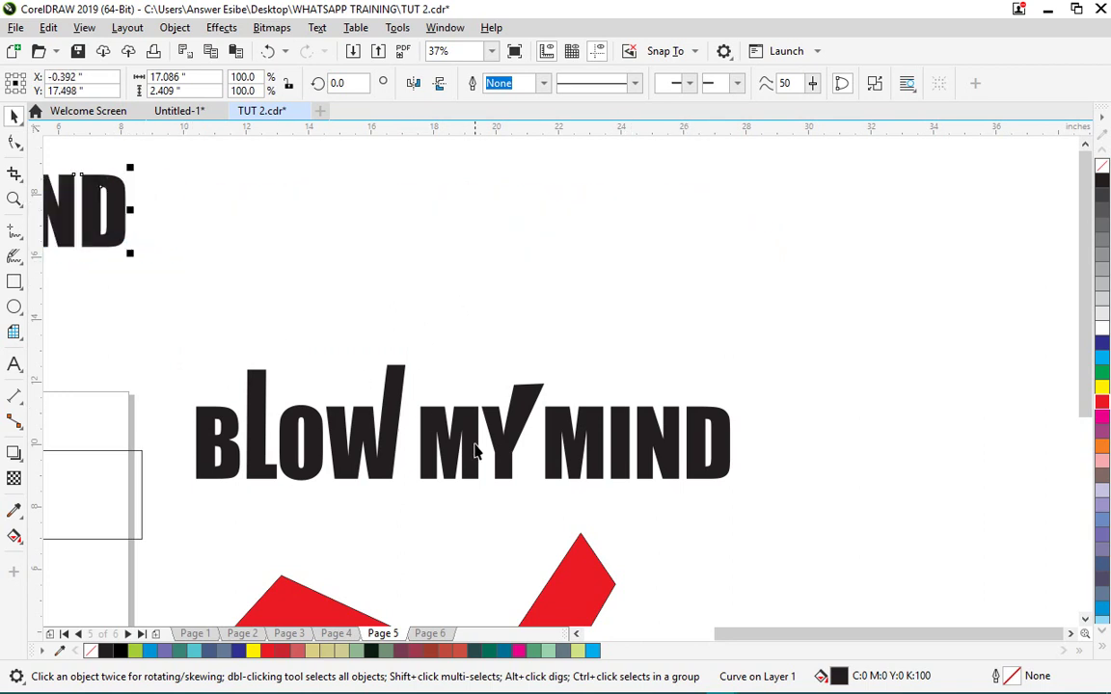
{"action": "left_click_drag", "start_coordinate": [392, 426], "coordinate": [520, 337]}
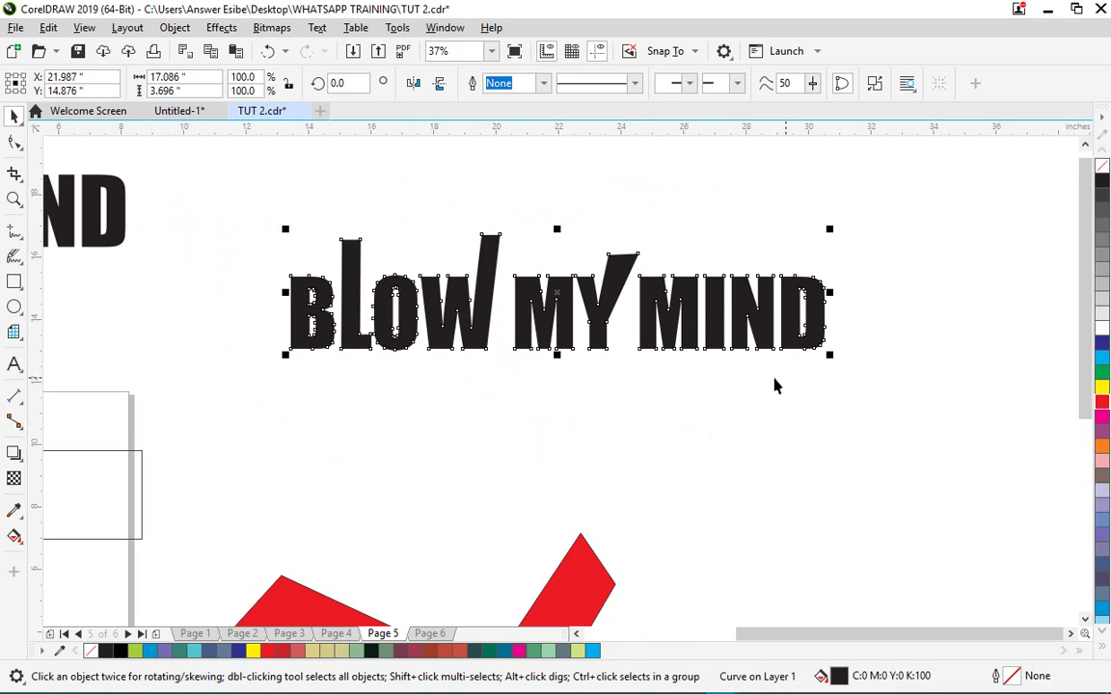
{"action": "left_click", "coordinate": [13, 233]}
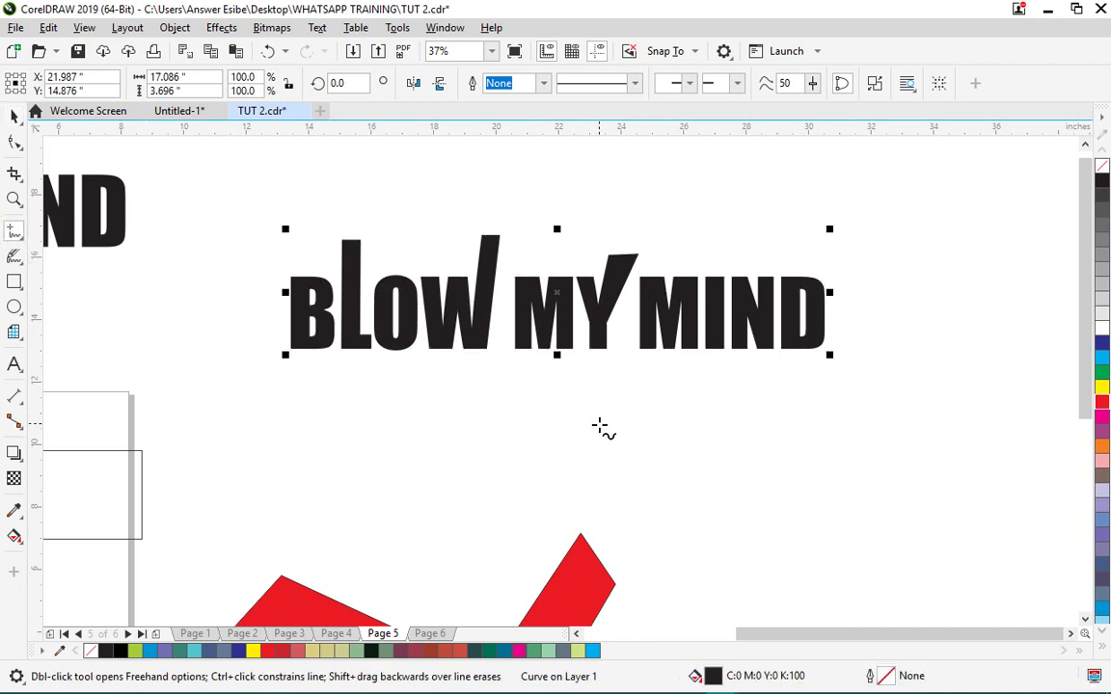
{"action": "left_click", "coordinate": [641, 367]}
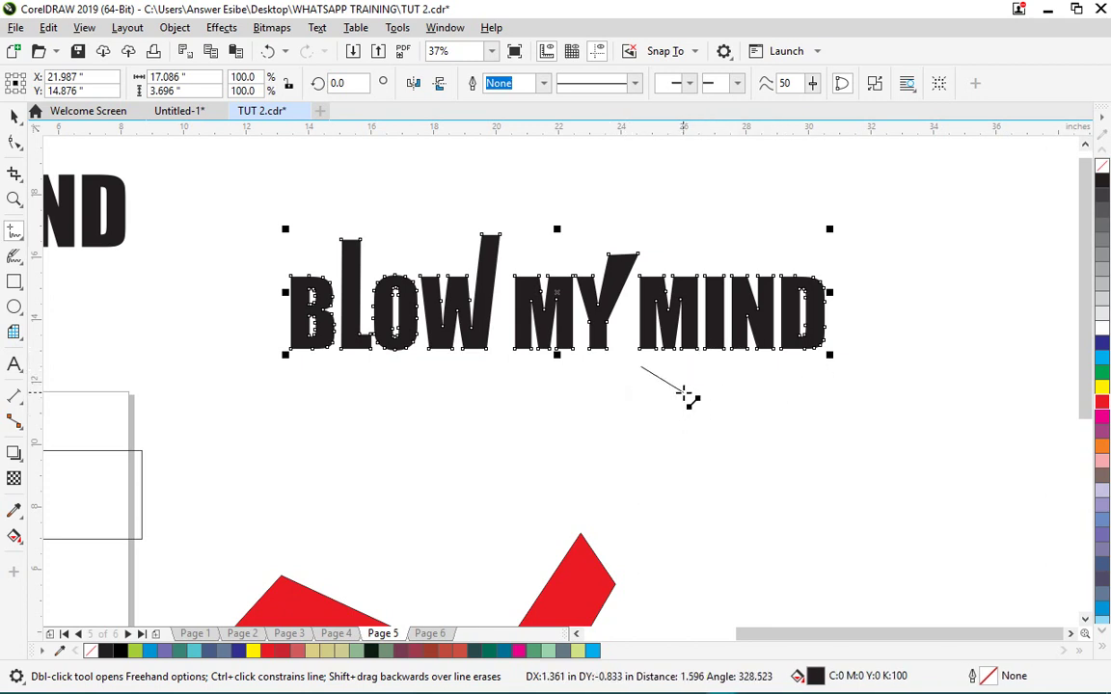
{"action": "key", "text": "Escape"}
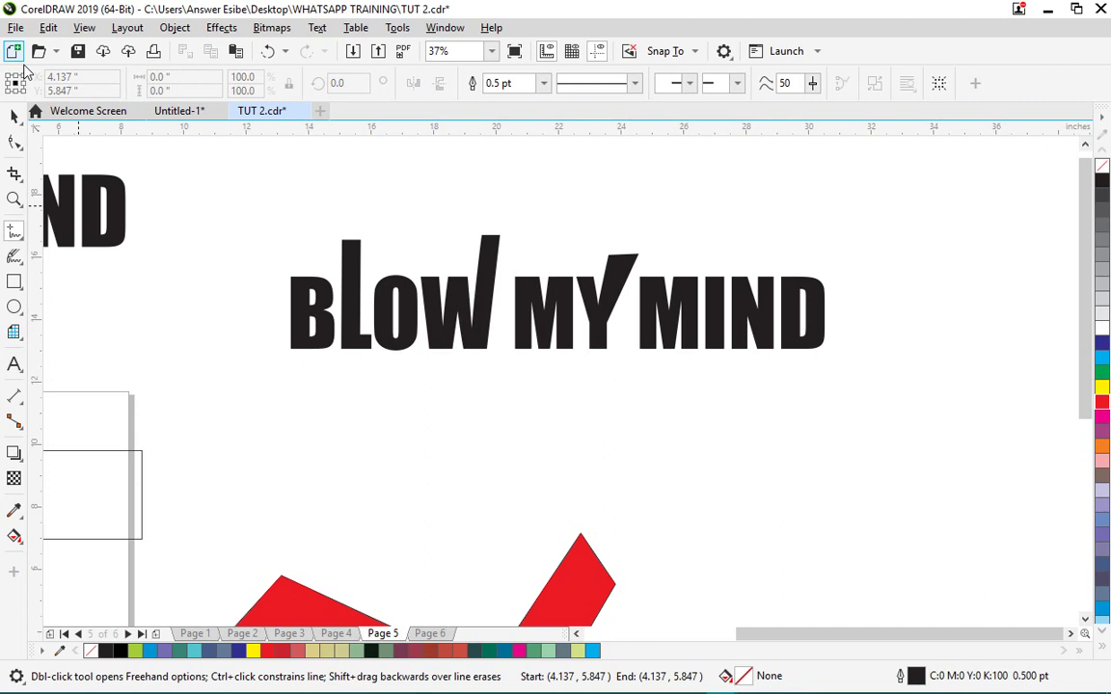
{"action": "left_click", "coordinate": [13, 116]}
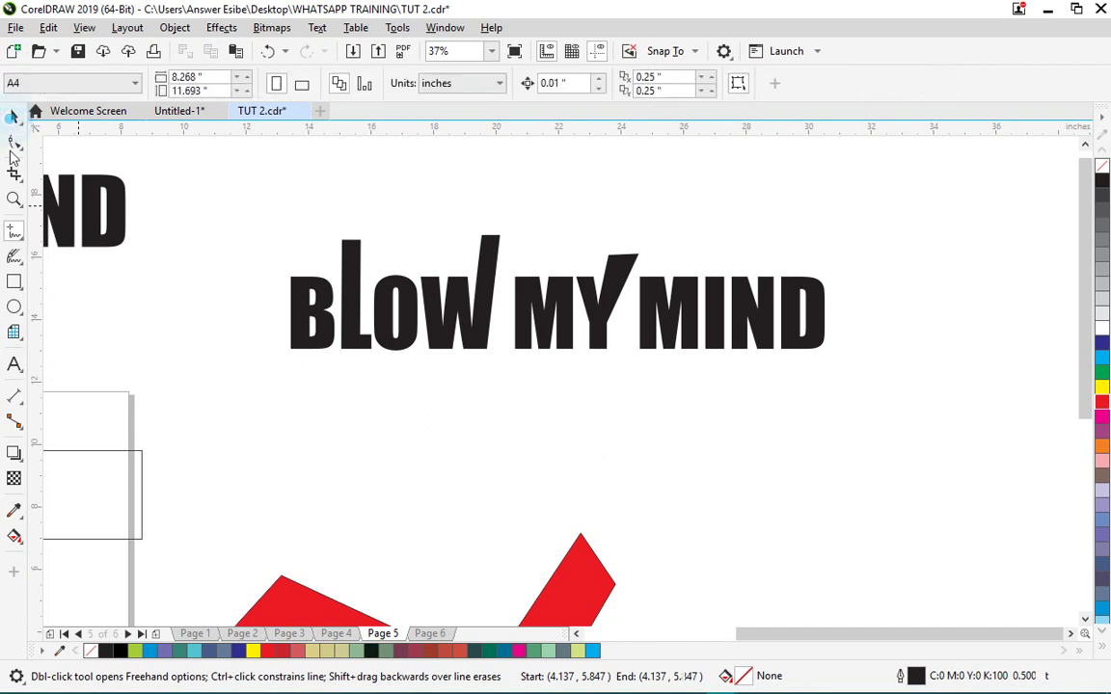
- Draw a horizontal Freehand line about 5.53 inches long beneath the reshaped word MIND and set its outline width to 4.0 pt
{"action": "left_click", "coordinate": [13, 234]}
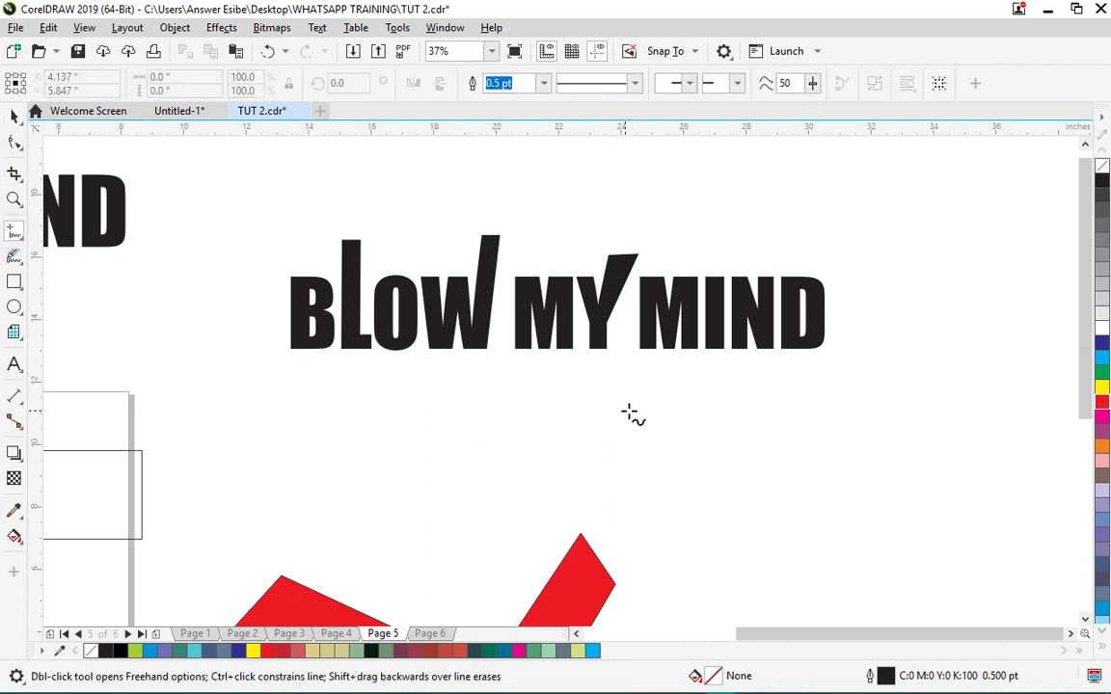
{"action": "left_click", "coordinate": [642, 362]}
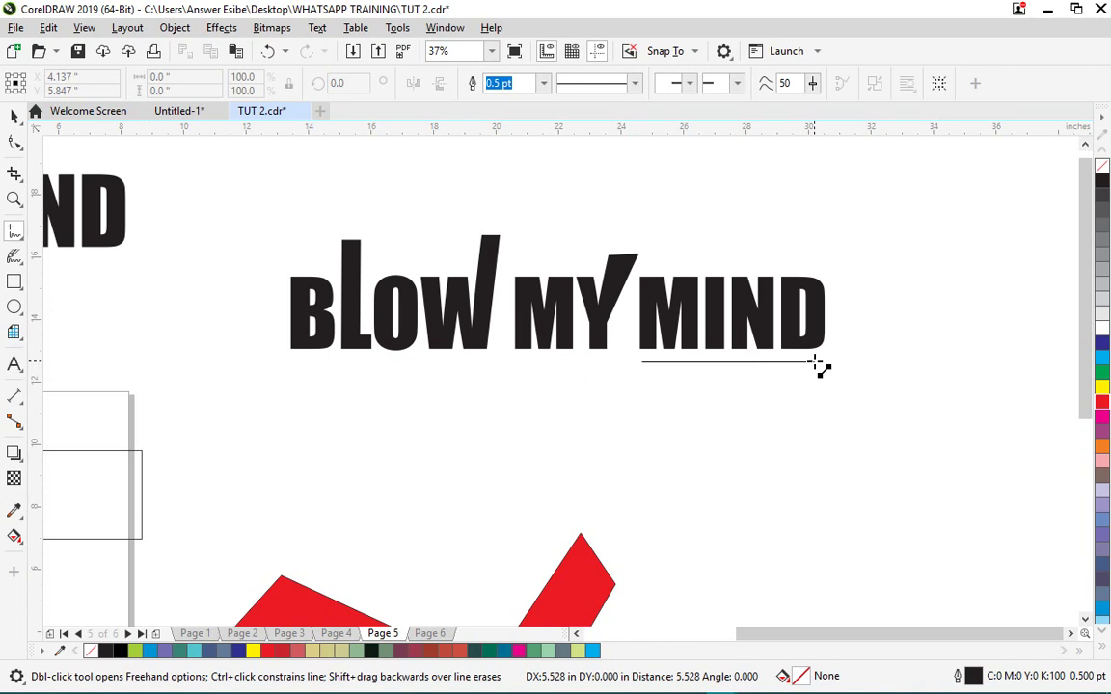
{"action": "left_click", "coordinate": [816, 363]}
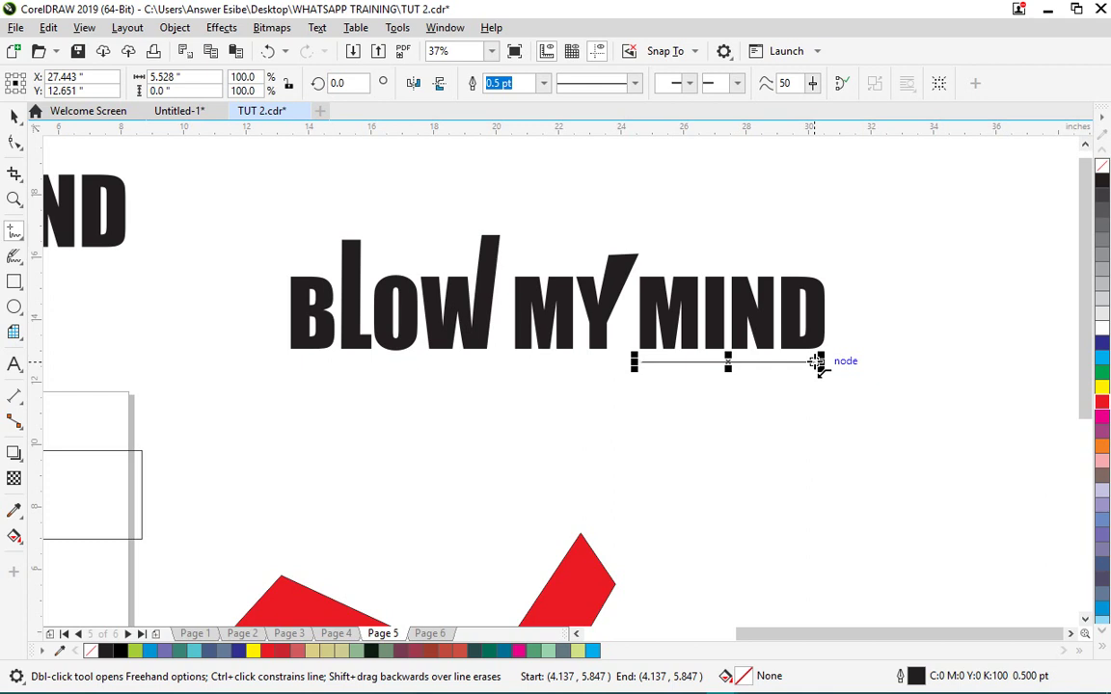
{"action": "scroll", "coordinate": [789, 377], "scroll_direction": "up", "scroll_amount": 2}
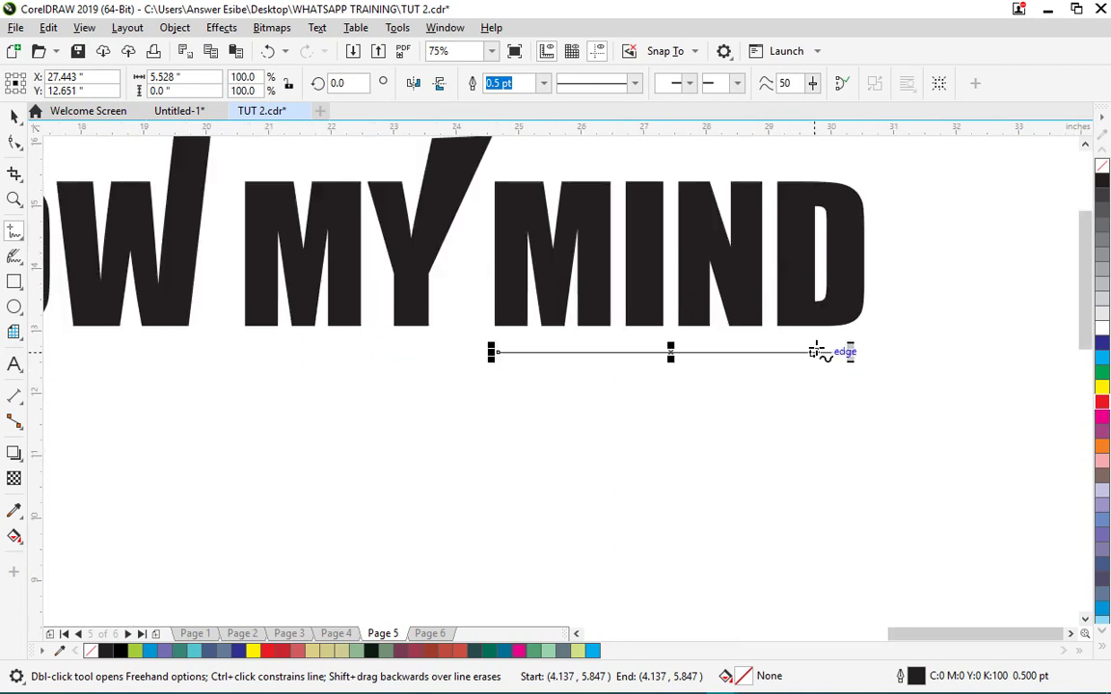
{"action": "key", "text": "space"}
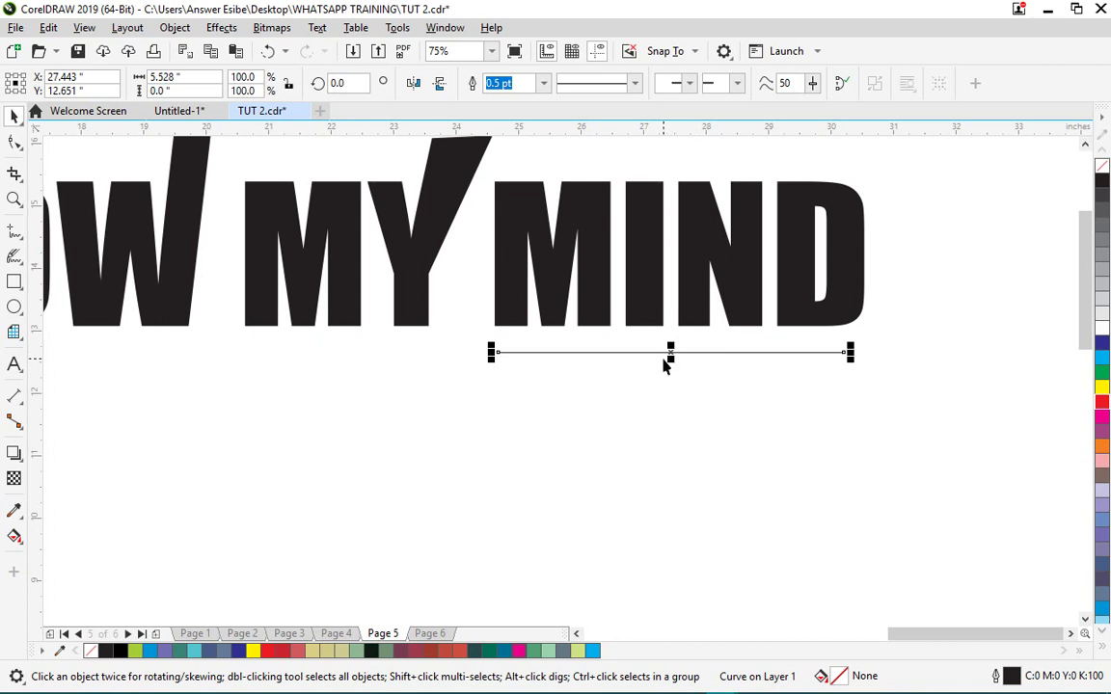
{"action": "left_click", "coordinate": [543, 85]}
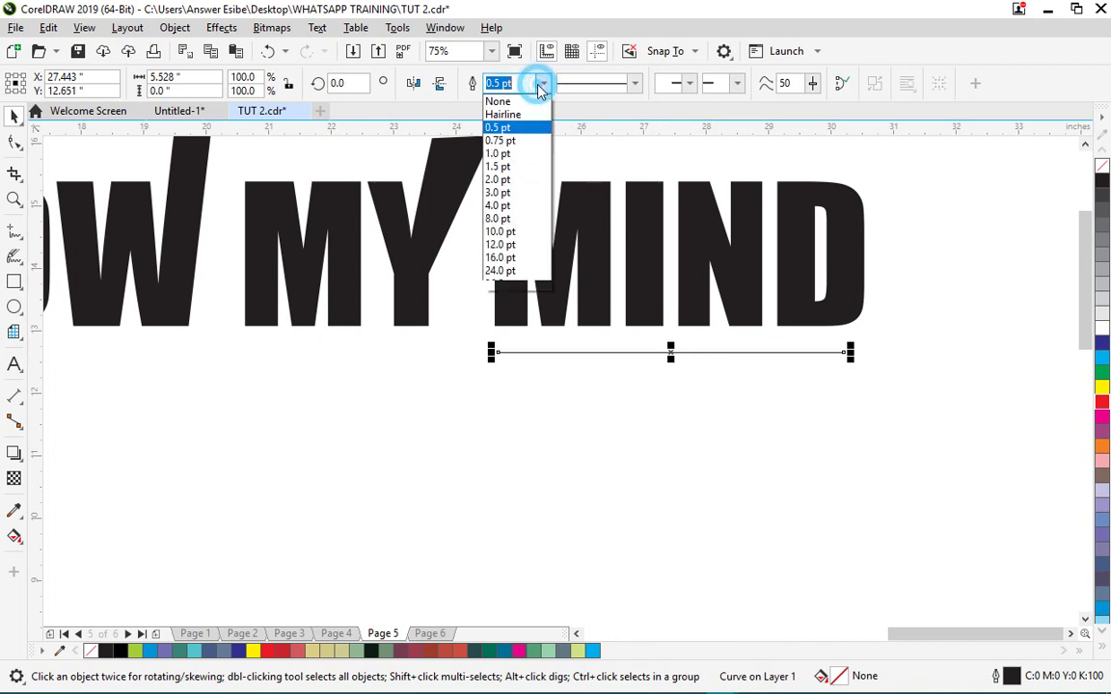
{"action": "left_click", "coordinate": [513, 207]}
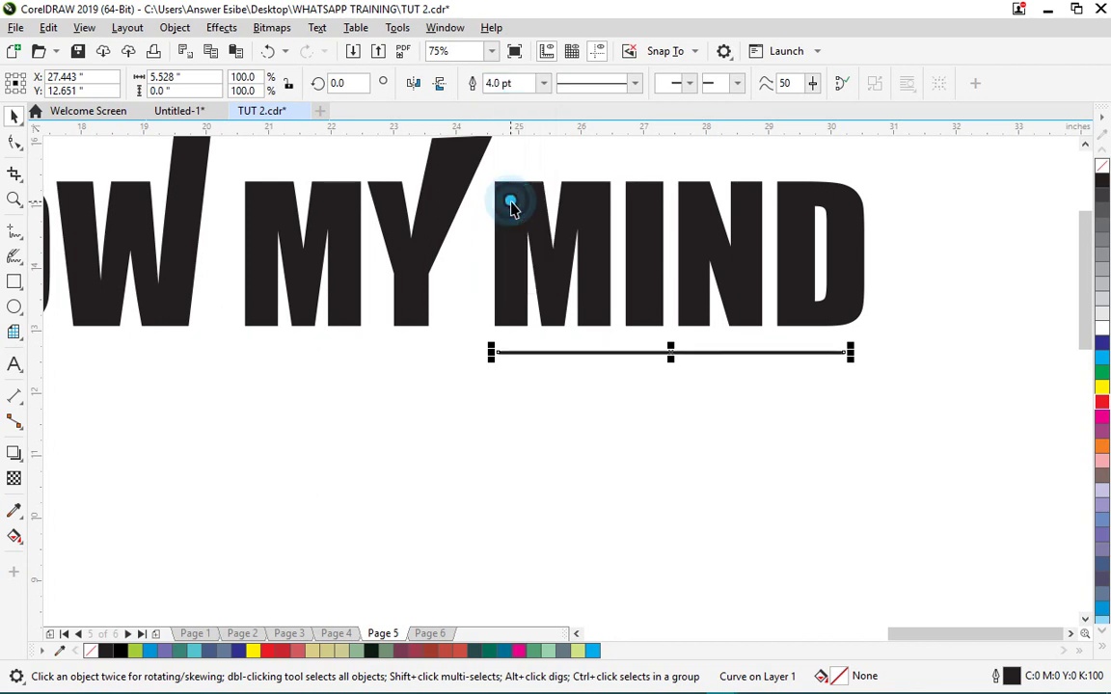
- Try a dashed line style on the line beneath MIND and return it to the solid style
{"action": "left_click", "coordinate": [634, 84]}
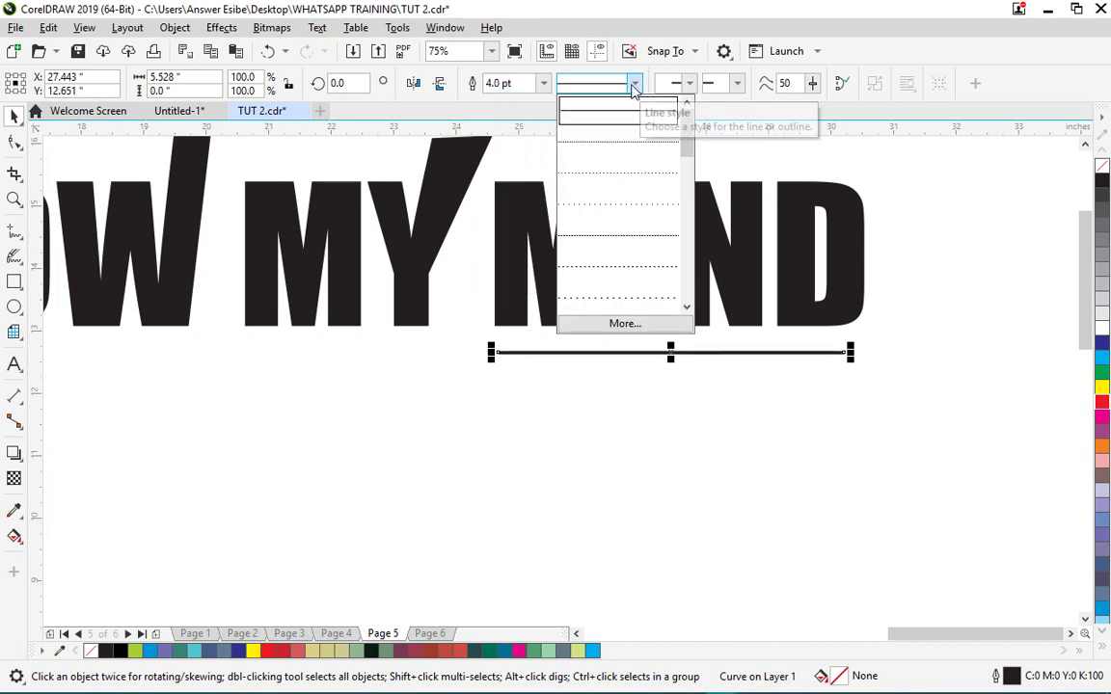
{"action": "left_click", "coordinate": [624, 279]}
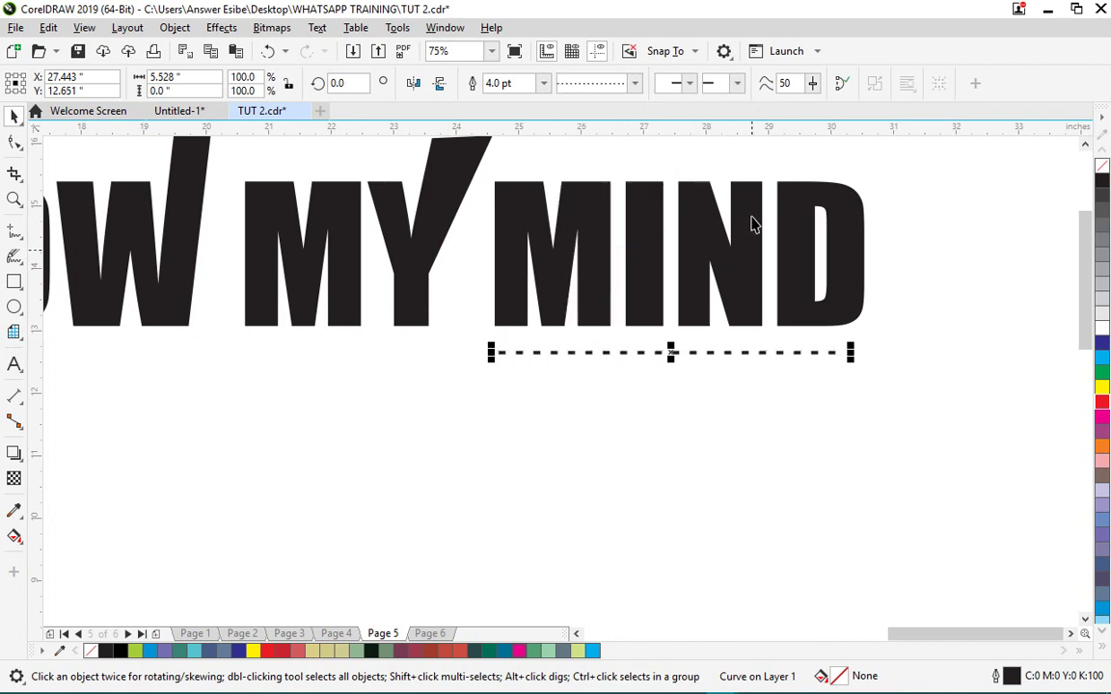
{"action": "left_click", "coordinate": [635, 85]}
{"action": "left_click", "coordinate": [627, 111]}
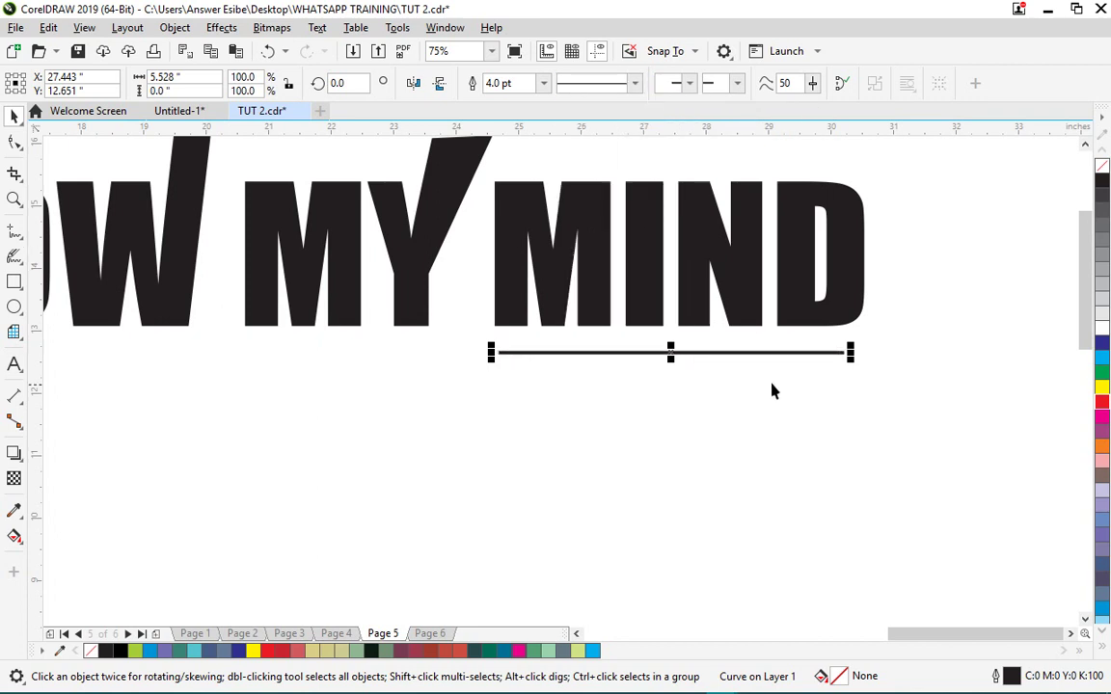
- Move the line up closer beneath MIND, to about X 27.39, Y 12.85 inches
{"action": "scroll", "coordinate": [632, 353], "scroll_direction": "up", "scroll_amount": 2}
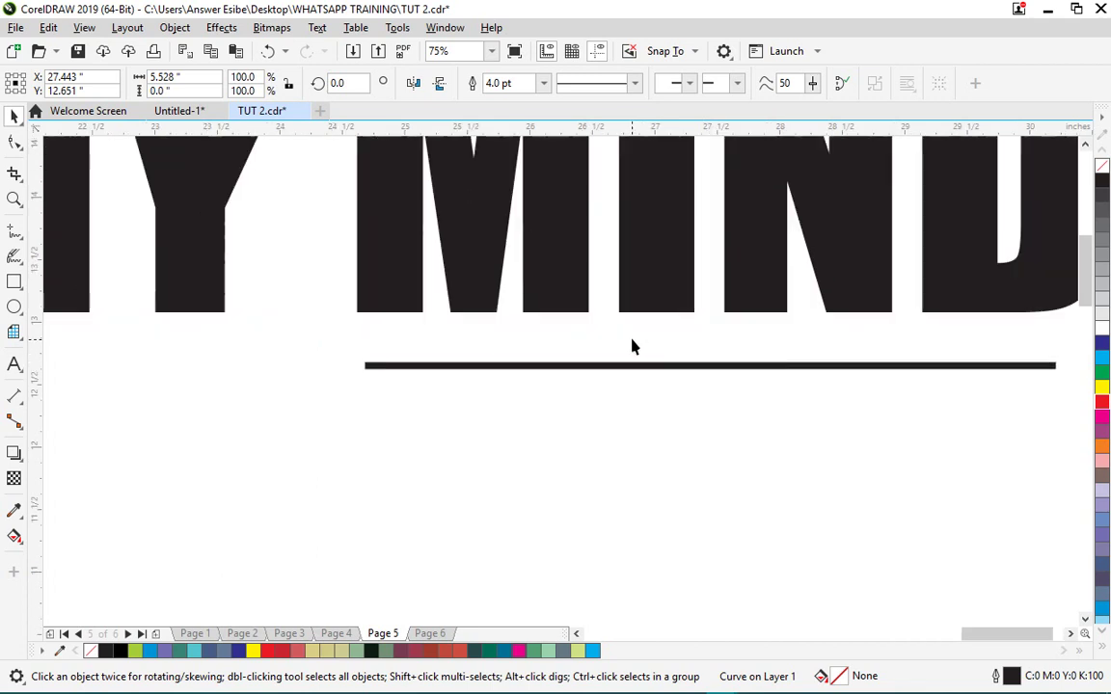
{"action": "left_click_drag", "start_coordinate": [452, 364], "coordinate": [449, 347]}
{"action": "scroll", "coordinate": [448, 352], "scroll_direction": "down", "scroll_amount": 4}
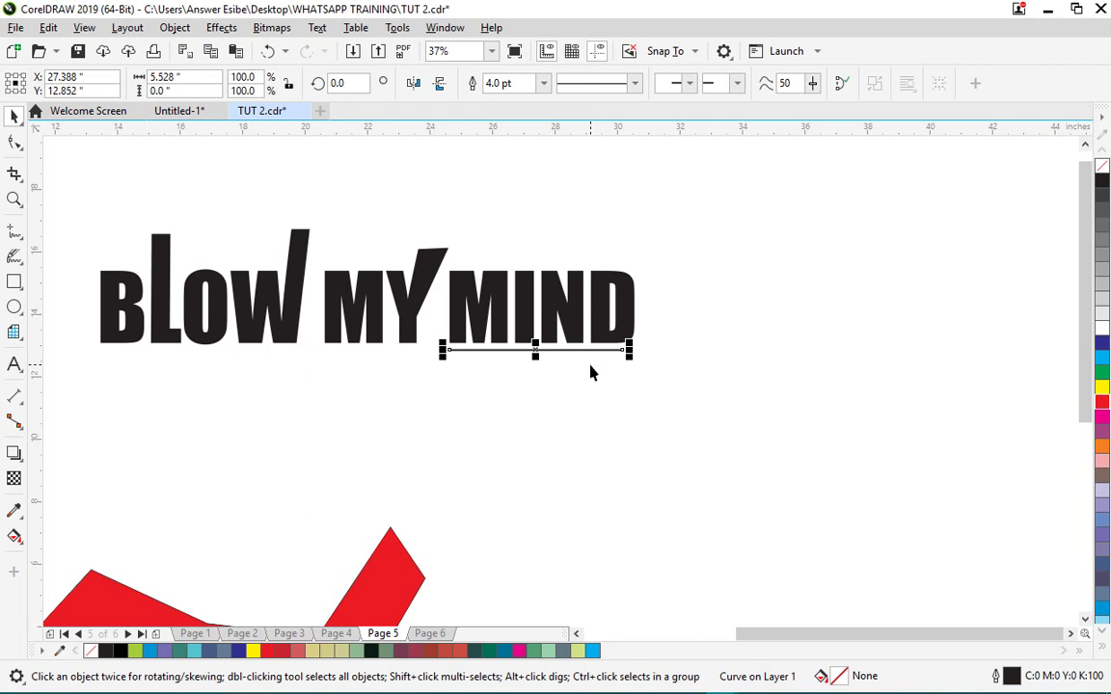
{"action": "scroll", "coordinate": [591, 373], "scroll_direction": "down", "scroll_amount": 4}
{"action": "scroll", "coordinate": [637, 402], "scroll_direction": "up", "scroll_amount": 4}
{"action": "scroll", "coordinate": [641, 345], "scroll_direction": "up", "scroll_amount": 2}
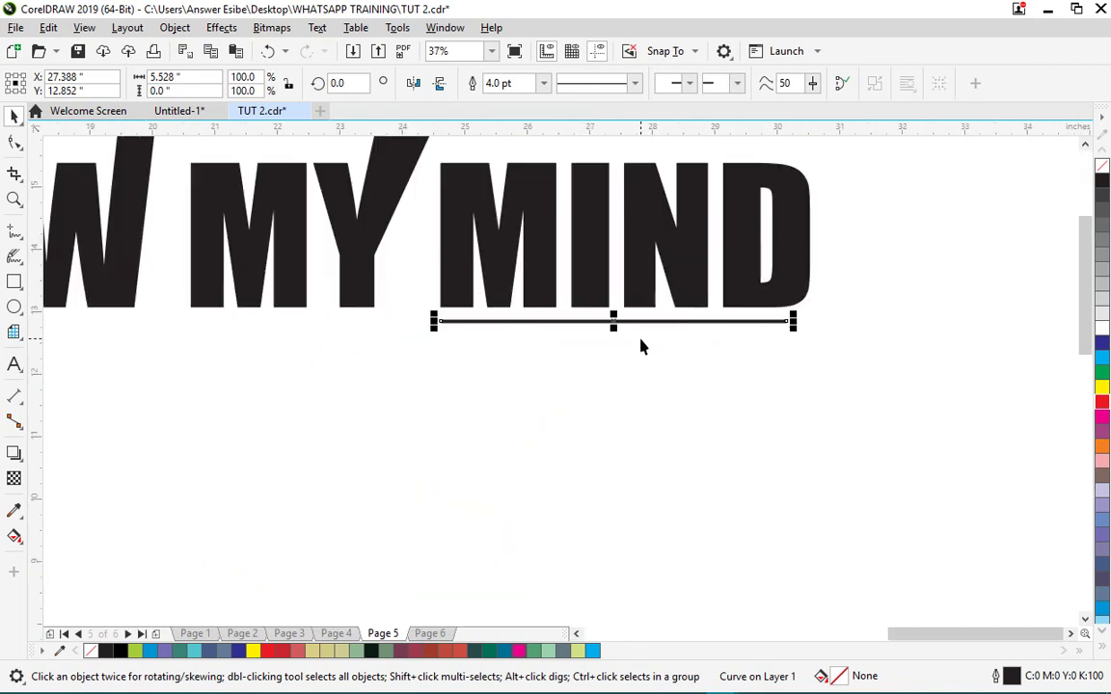
{"action": "mouse_move", "coordinate": [615, 321]}
{"action": "left_mouse_down"}
{"action": "mouse_move", "coordinate": [625, 338]}
{"action": "mouse_move", "coordinate": [625, 323]}
{"action": "left_mouse_up"}
{"action": "left_click", "coordinate": [657, 381]}
{"action": "left_click", "coordinate": [619, 354]}
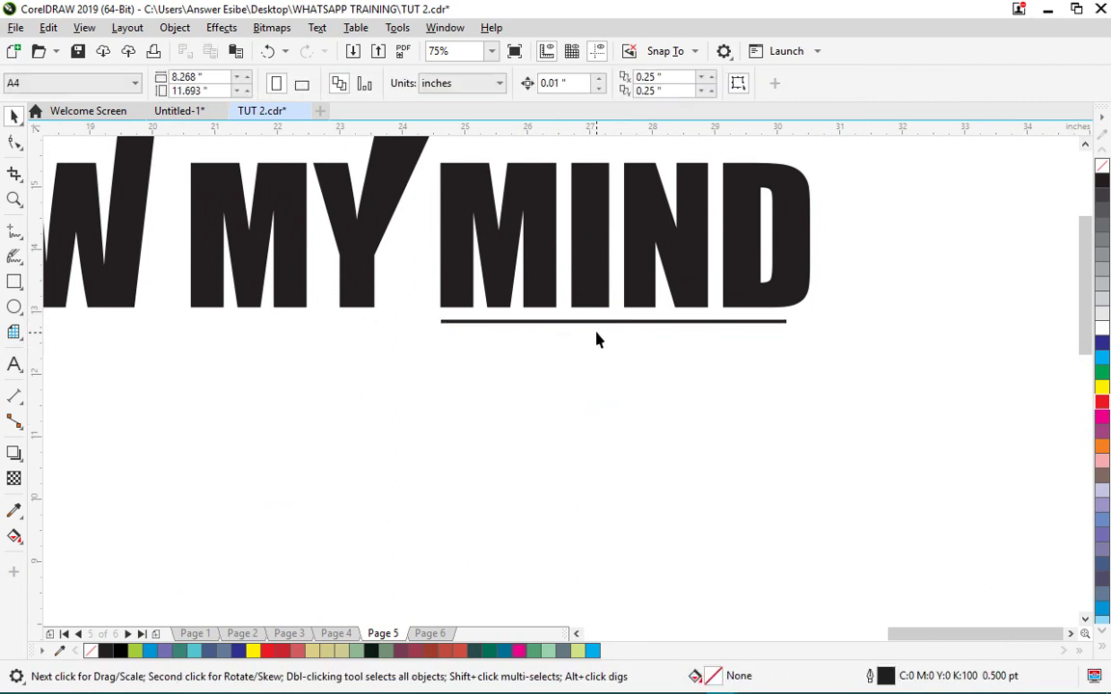
- Place a copy of the underline straight below it, at about Y 12.63 inches
{"action": "left_click", "coordinate": [604, 321]}
{"action": "scroll", "coordinate": [606, 321], "scroll_direction": "up", "scroll_amount": 1}
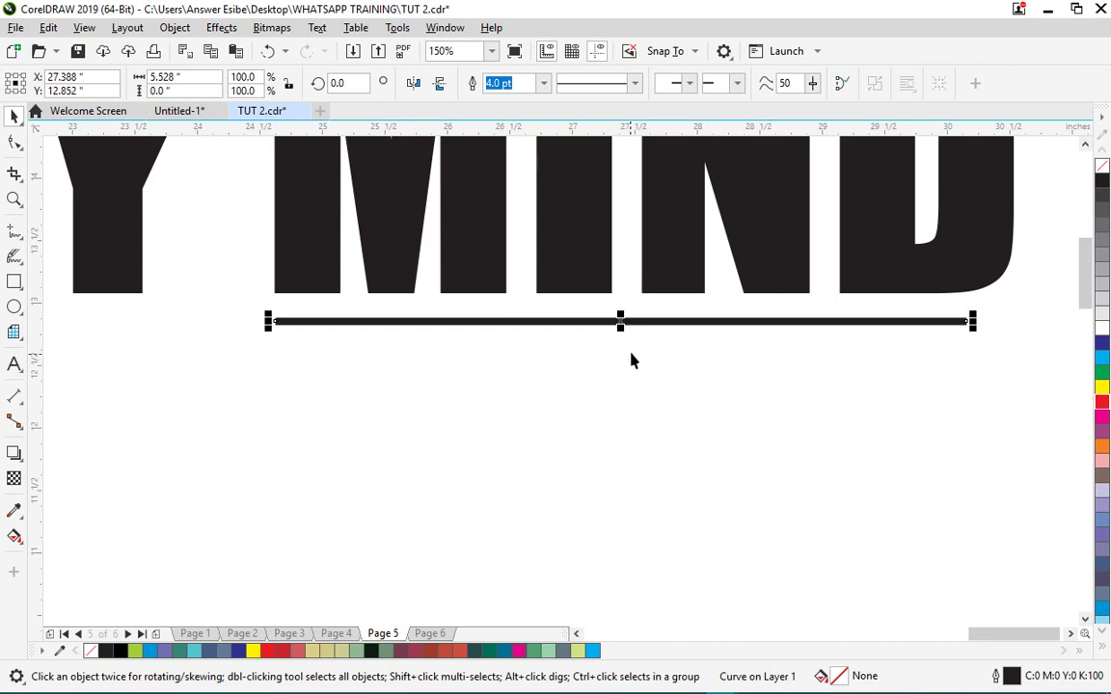
{"action": "left_click_drag", "start_coordinate": [620, 321], "coordinate": [620, 348]}
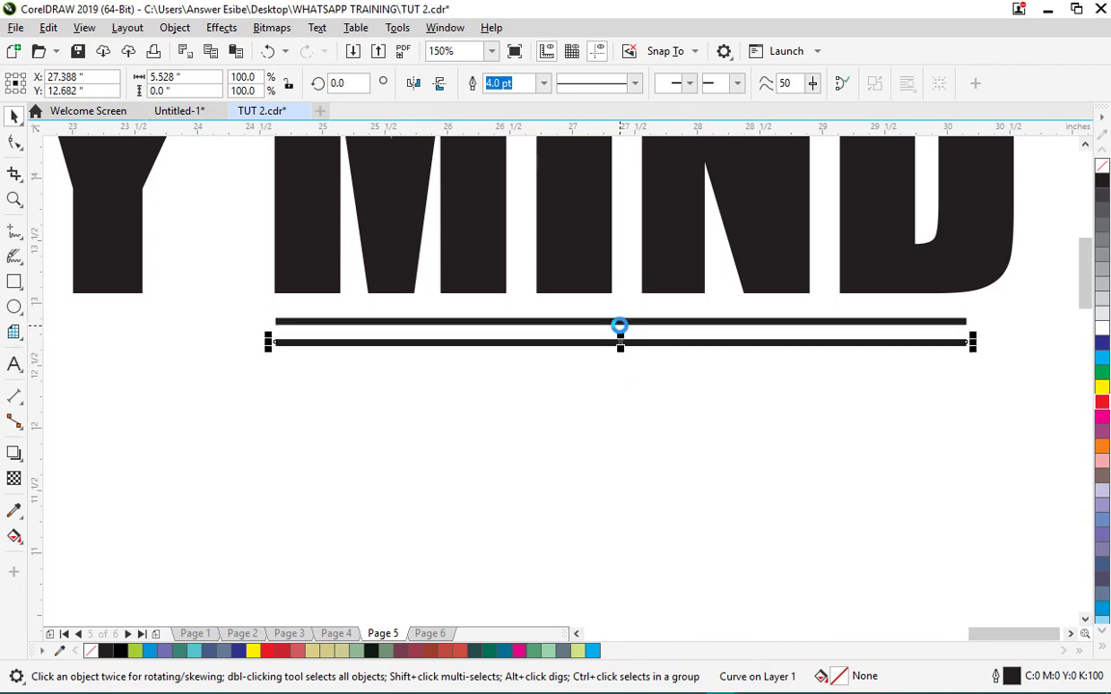
{"action": "left_click", "coordinate": [680, 449]}
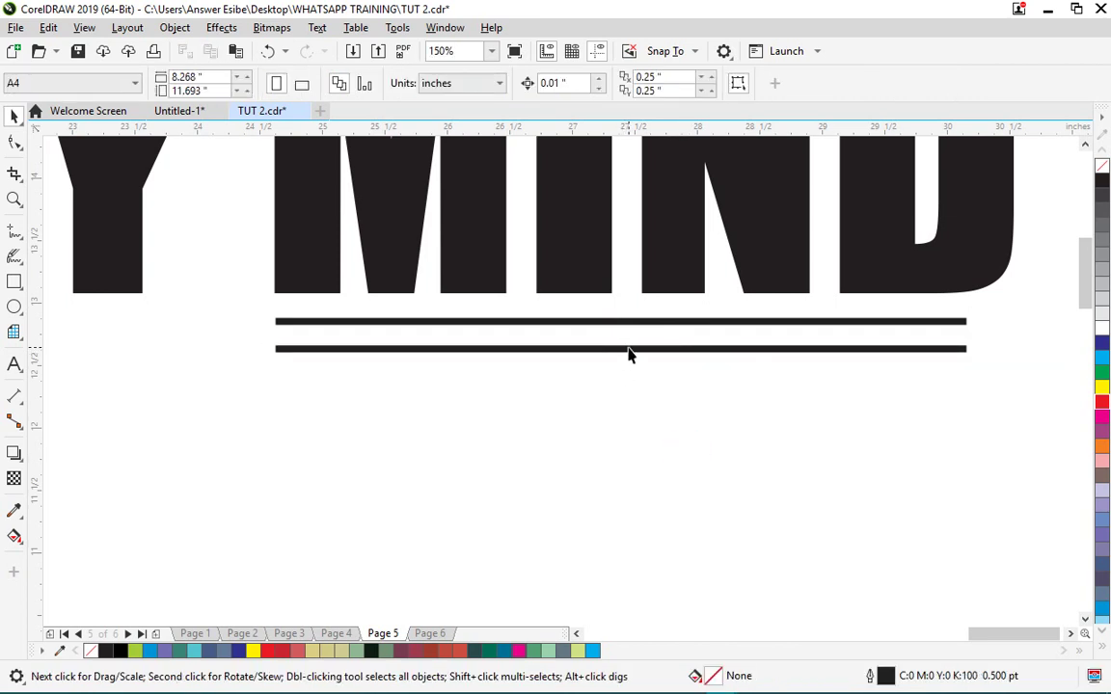
{"action": "left_click", "coordinate": [628, 349]}
{"action": "mouse_move", "coordinate": [628, 349]}
{"action": "left_mouse_down"}
{"action": "mouse_move", "coordinate": [632, 395]}
{"action": "mouse_move", "coordinate": [629, 370]}
{"action": "mouse_move", "coordinate": [616, 381]}
{"action": "mouse_move", "coordinate": [631, 371]}
{"action": "left_mouse_up"}
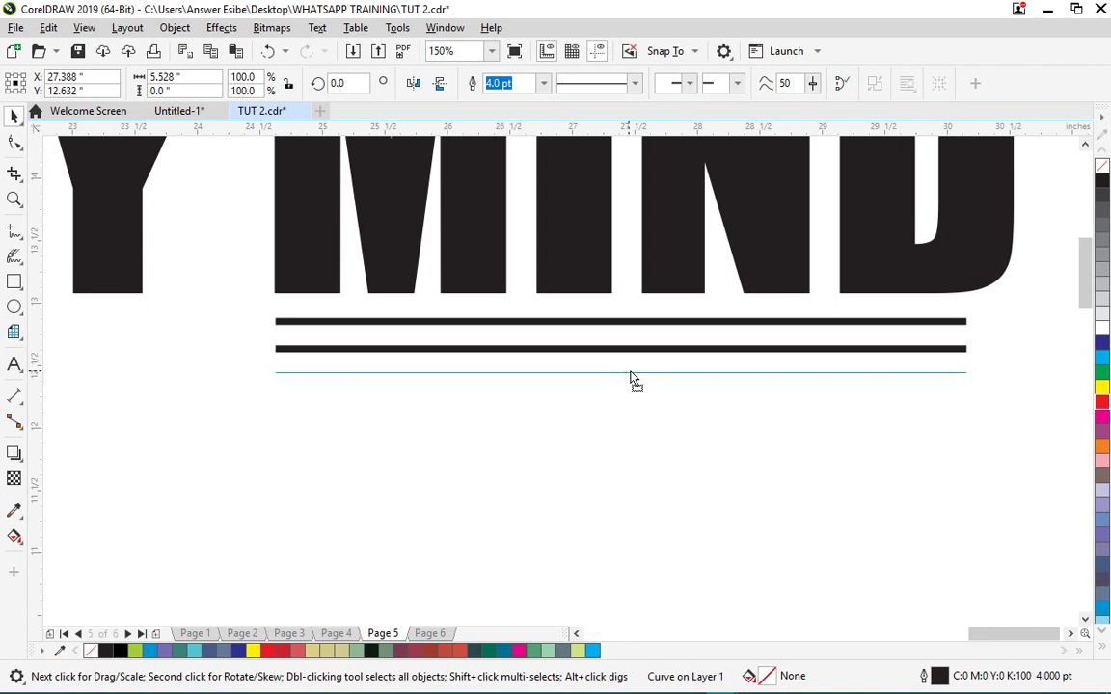
{"action": "key", "text": "Return"}
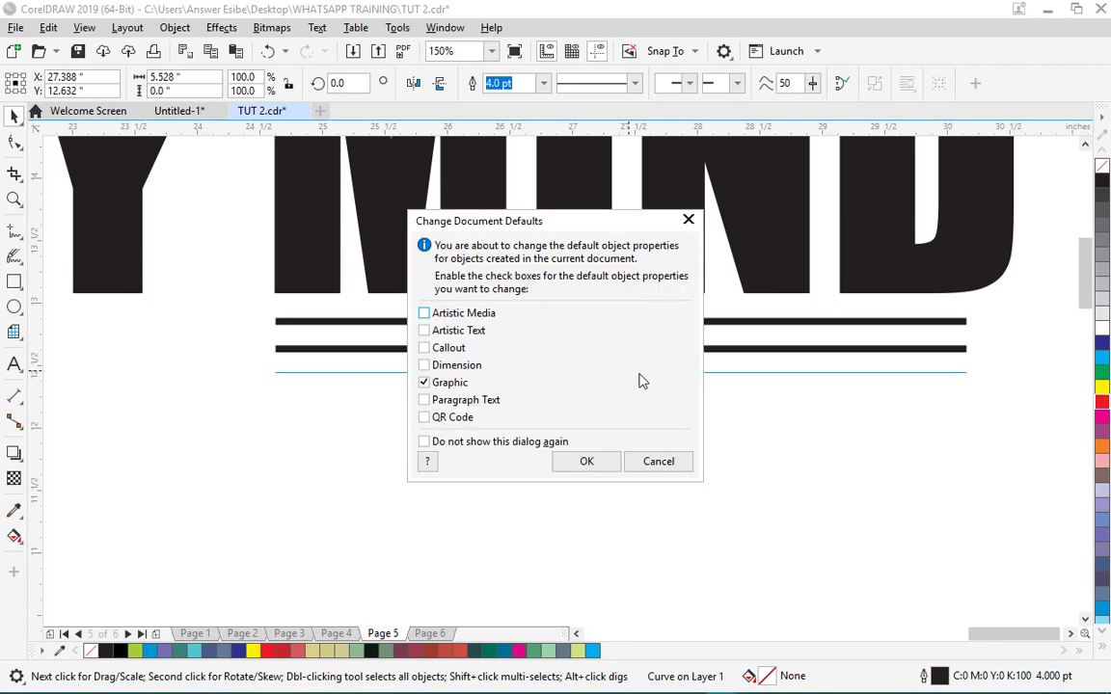
{"action": "key", "text": "Escape"}
{"action": "left_click_drag", "start_coordinate": [792, 395], "coordinate": [674, 361]}
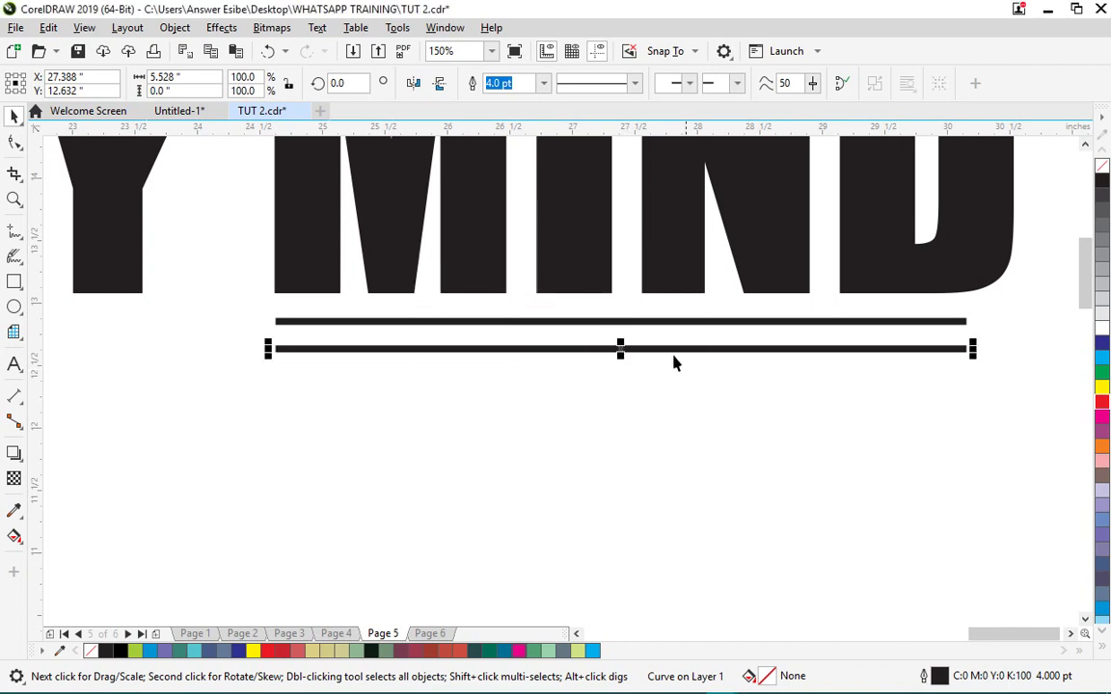
- Copy the second underline straight down to form a third parallel line beneath MIND
{"action": "left_click", "coordinate": [609, 349]}
{"action": "left_click_drag", "start_coordinate": [608, 349], "coordinate": [609, 379]}
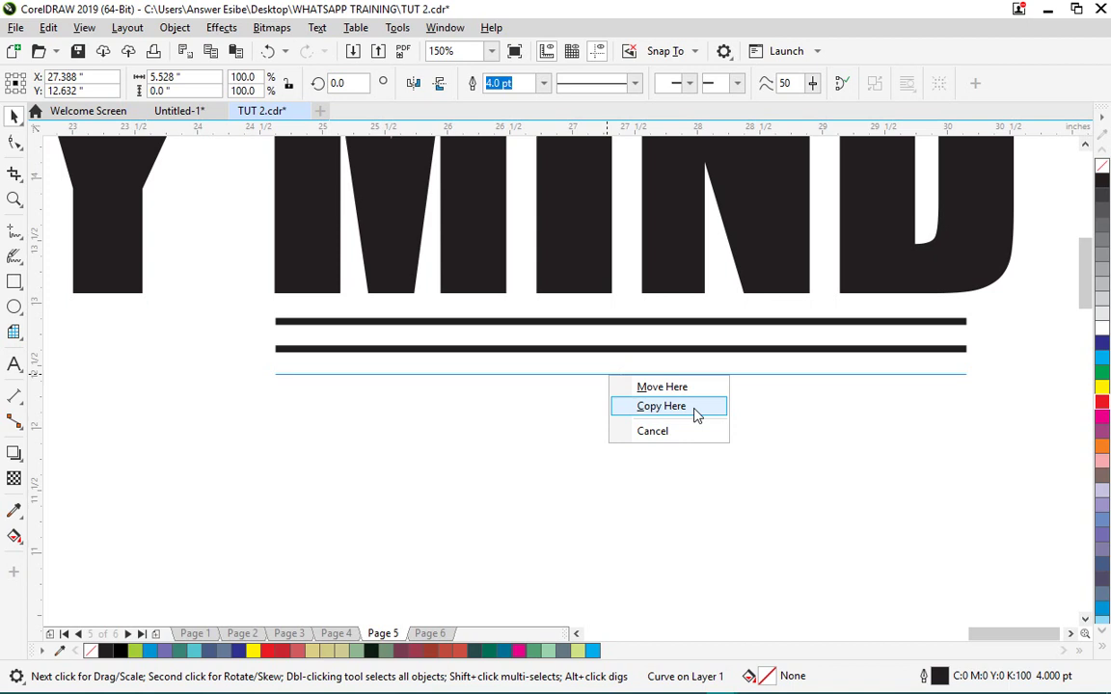
{"action": "left_click", "coordinate": [696, 413]}
{"action": "left_click", "coordinate": [692, 442]}
- Examine the underlined text, the topic list and the rectangle shapes on the page
{"action": "scroll", "coordinate": [653, 333], "scroll_direction": "down", "scroll_amount": 2}
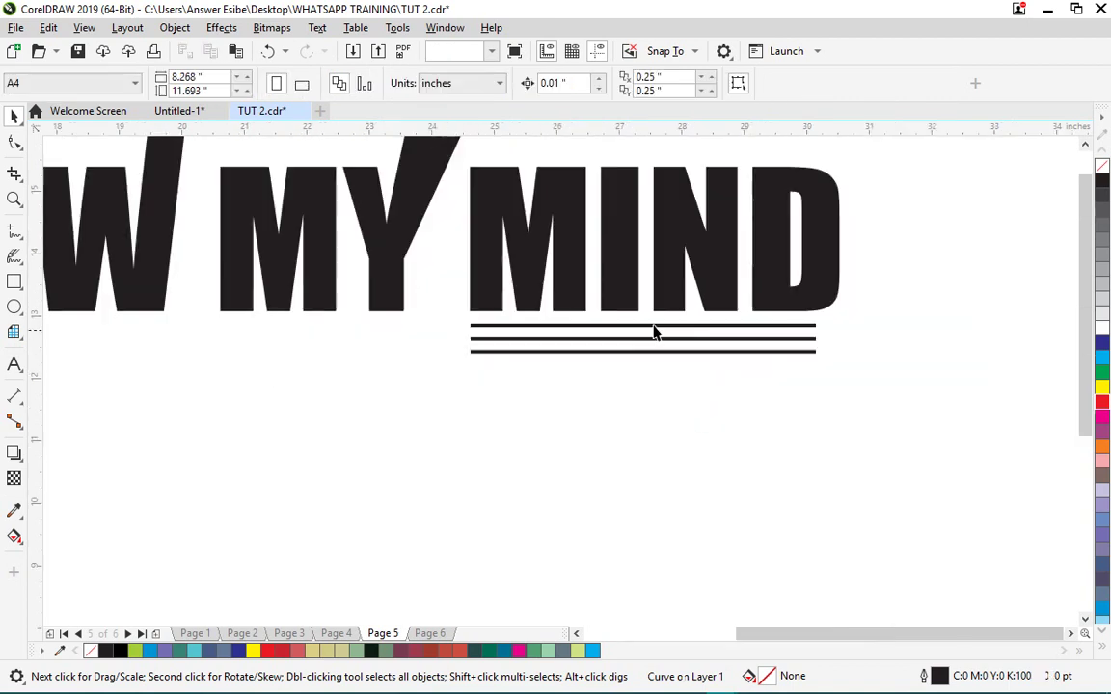
{"action": "scroll", "coordinate": [627, 343], "scroll_direction": "down", "scroll_amount": 1}
{"action": "scroll", "coordinate": [564, 351], "scroll_direction": "up", "scroll_amount": 1}
{"action": "scroll", "coordinate": [627, 339], "scroll_direction": "down", "scroll_amount": 1}
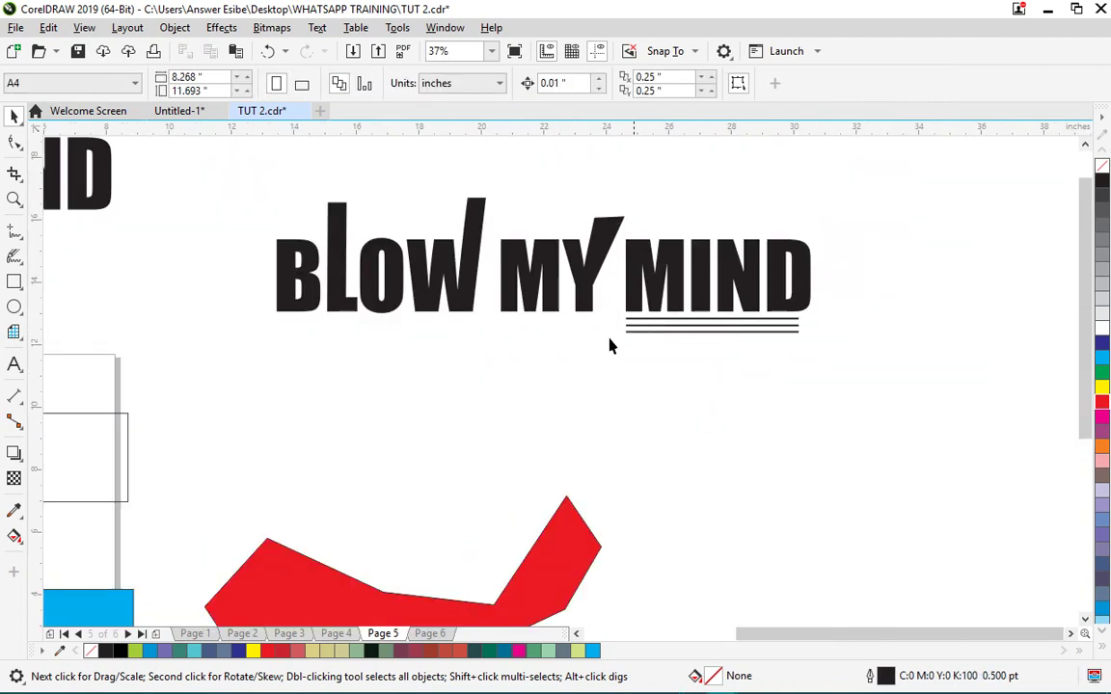
{"action": "scroll", "coordinate": [569, 347], "scroll_direction": "down", "scroll_amount": 1}
{"action": "scroll", "coordinate": [521, 347], "scroll_direction": "down", "scroll_amount": 1}
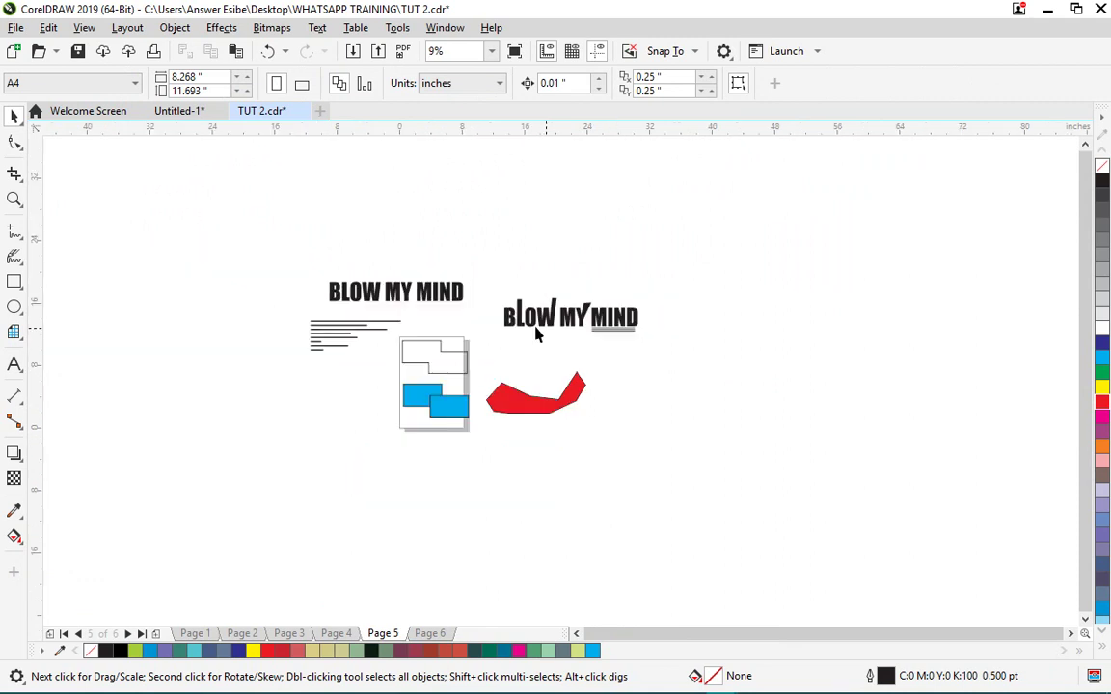
{"action": "scroll", "coordinate": [142, 389], "scroll_direction": "up", "scroll_amount": 1}
{"action": "scroll", "coordinate": [109, 384], "scroll_direction": "up", "scroll_amount": 1}
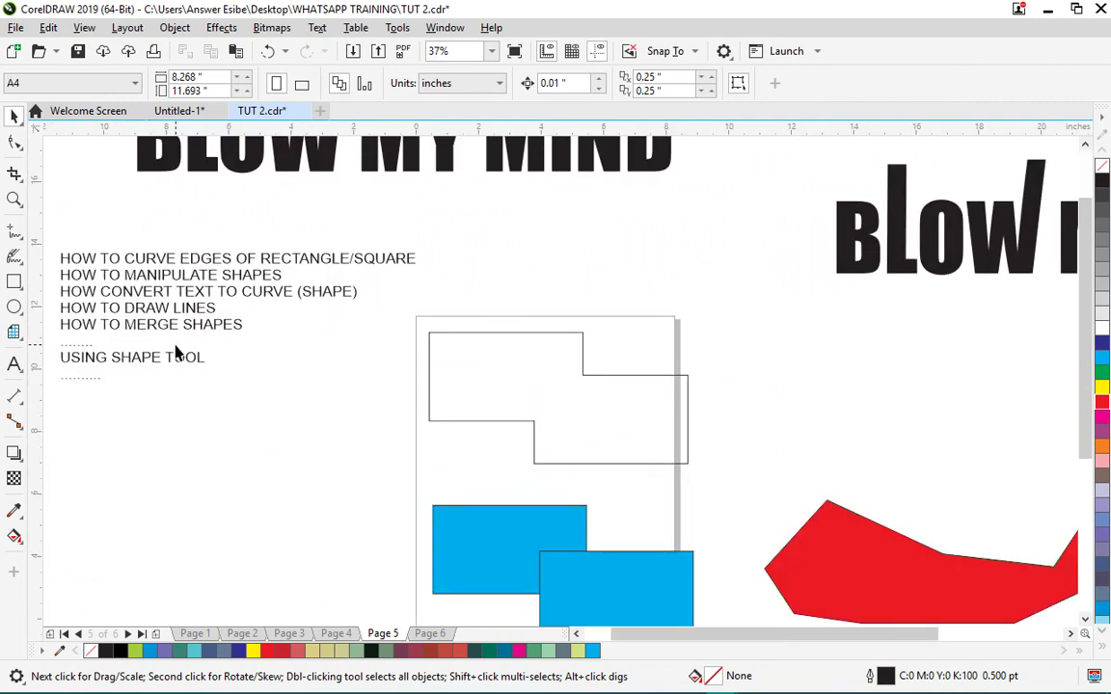
{"action": "scroll", "coordinate": [217, 298], "scroll_direction": "down", "scroll_amount": 2}
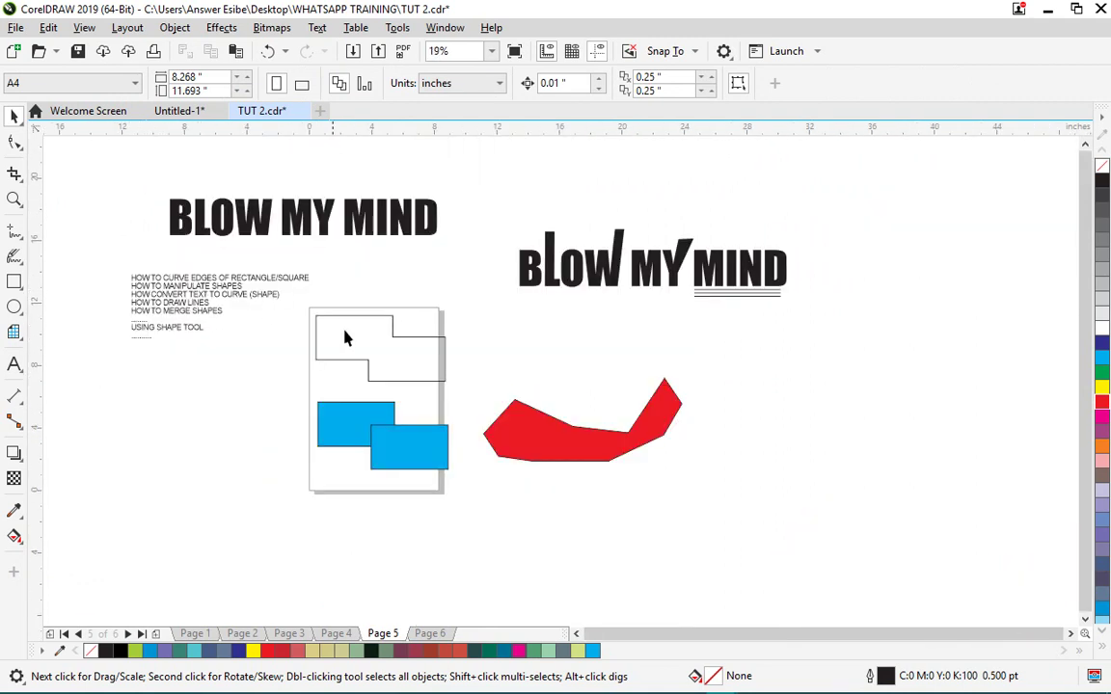
{"action": "scroll", "coordinate": [372, 413], "scroll_direction": "up", "scroll_amount": 2}
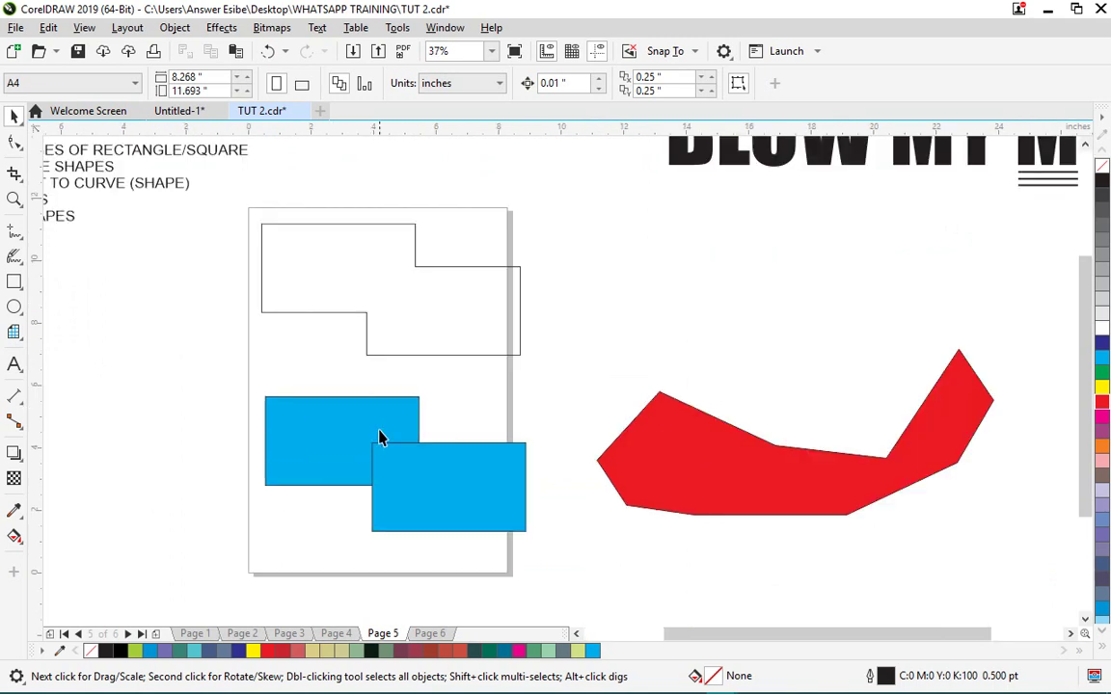
- Move the red polygon far to the right of the page to clear the space beneath the stretched BLOW MY MIND text
{"action": "left_click", "coordinate": [372, 228]}
{"action": "scroll", "coordinate": [415, 309], "scroll_direction": "down", "scroll_amount": 4}
{"action": "scroll", "coordinate": [403, 332], "scroll_direction": "up", "scroll_amount": 2}
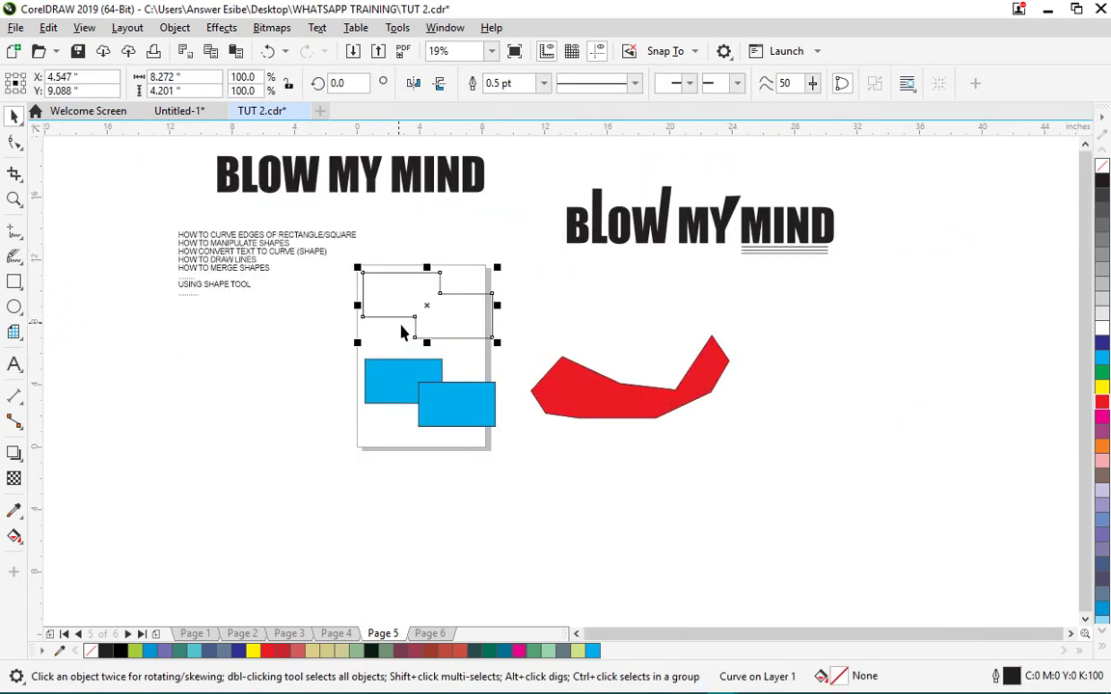
{"action": "scroll", "coordinate": [771, 214], "scroll_direction": "up", "scroll_amount": 2}
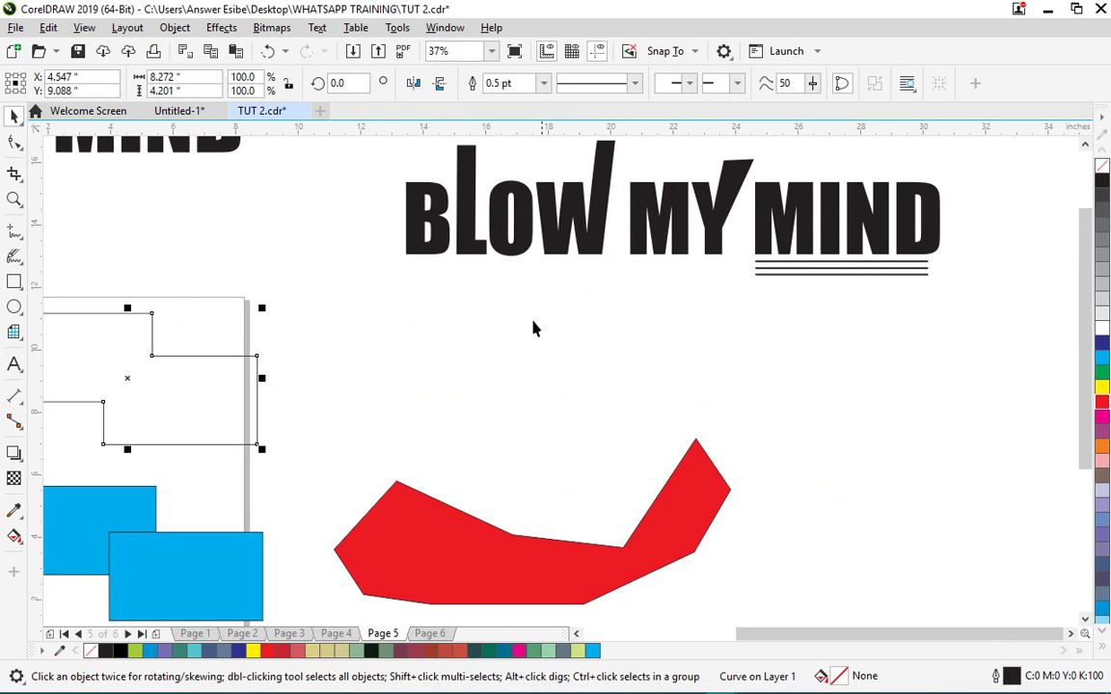
{"action": "scroll", "coordinate": [534, 329], "scroll_direction": "down", "scroll_amount": 4}
{"action": "scroll", "coordinate": [598, 322], "scroll_direction": "up", "scroll_amount": 2}
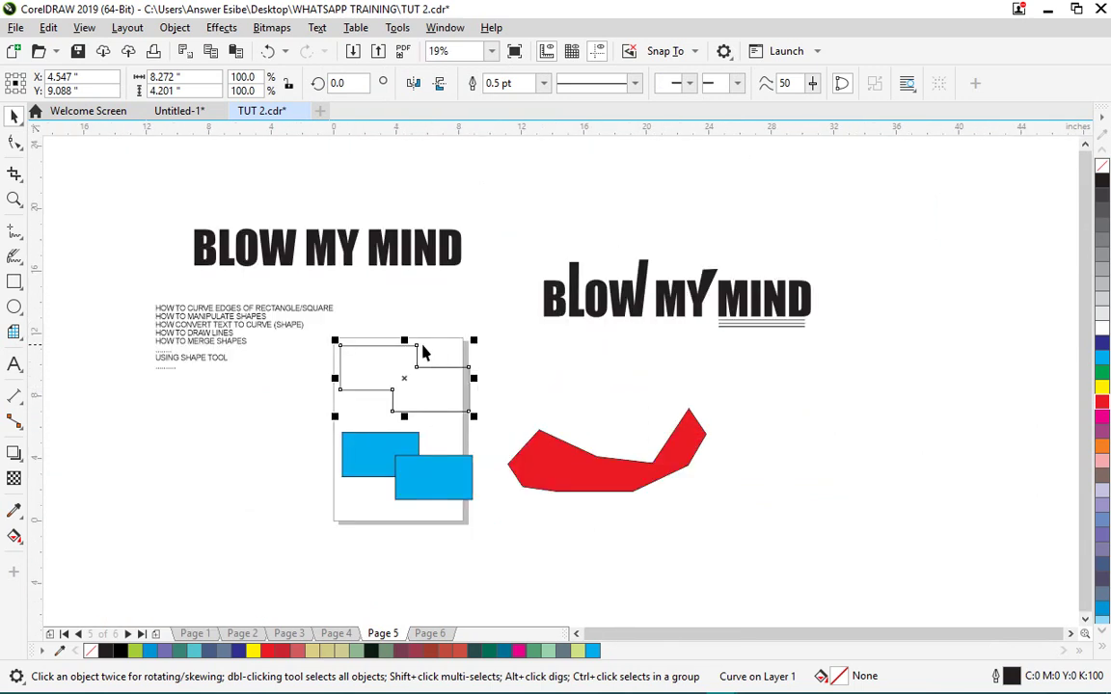
{"action": "scroll", "coordinate": [433, 319], "scroll_direction": "down", "scroll_amount": 2}
{"action": "scroll", "coordinate": [621, 361], "scroll_direction": "up", "scroll_amount": 2}
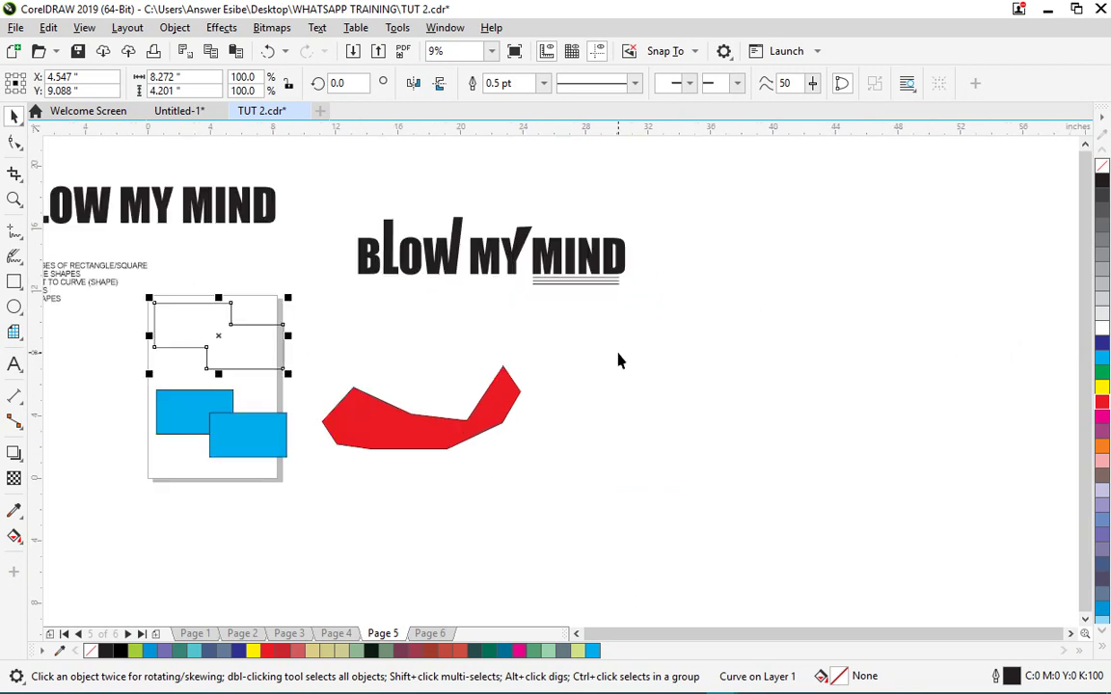
{"action": "scroll", "coordinate": [484, 351], "scroll_direction": "down", "scroll_amount": 1}
{"action": "scroll", "coordinate": [418, 389], "scroll_direction": "up", "scroll_amount": 1}
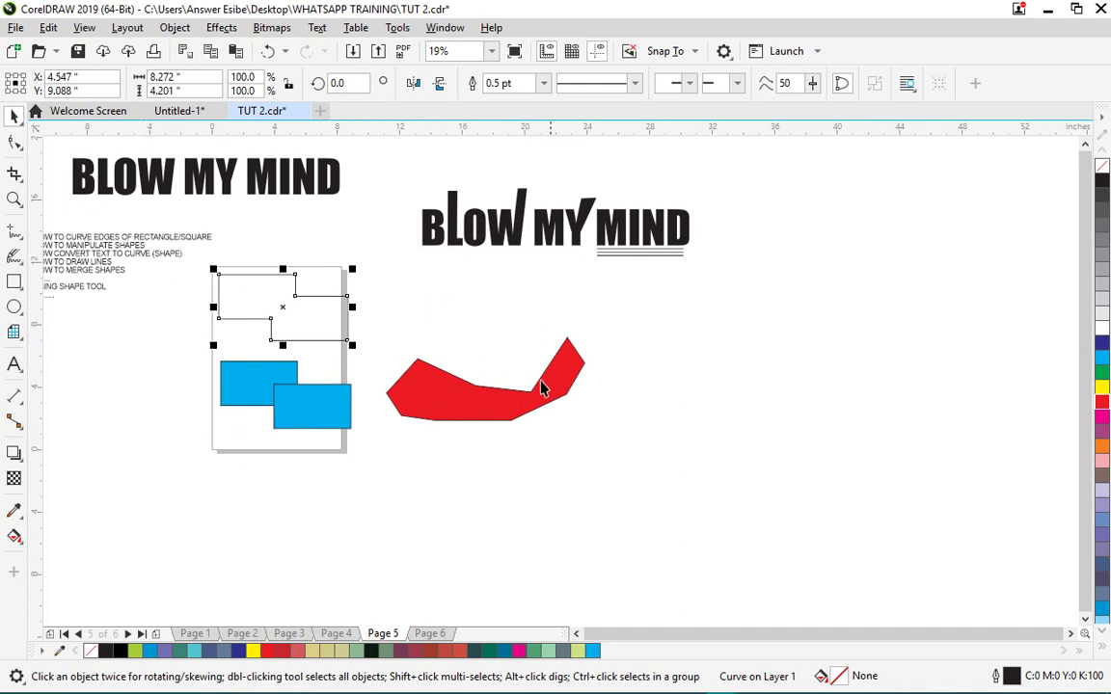
{"action": "left_click_drag", "start_coordinate": [415, 422], "coordinate": [844, 330]}
{"action": "left_click", "coordinate": [653, 378]}
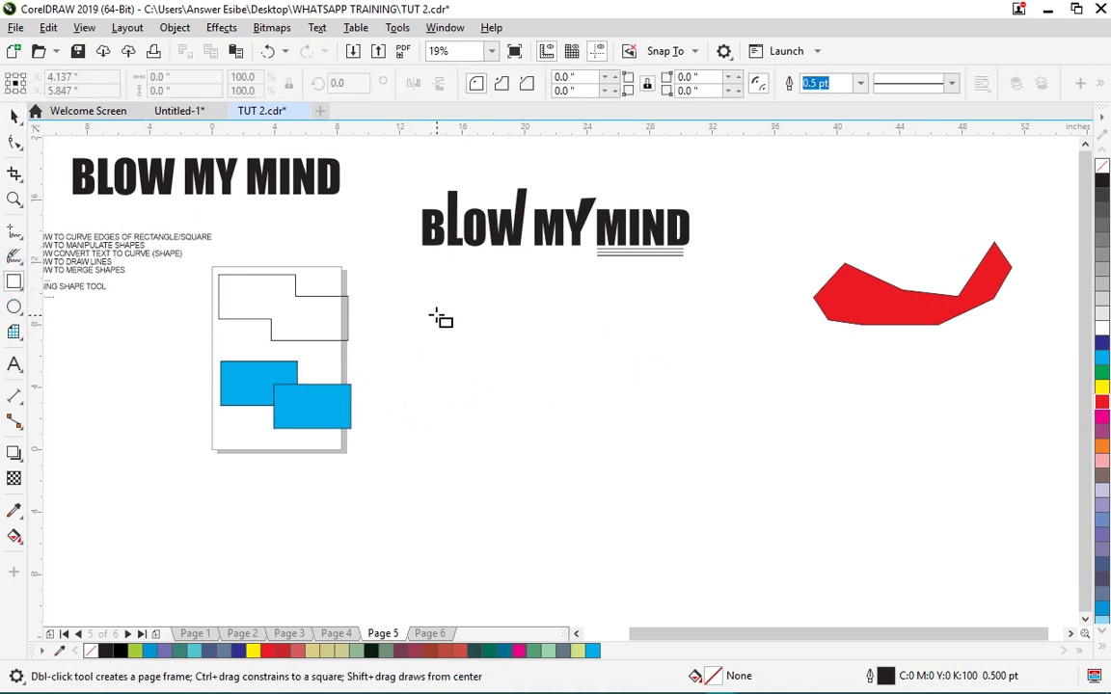
- Draw a rectangle about 5.2 by 5 inches below the stretched text and set its width to 5 inches
{"action": "mouse_move", "coordinate": [442, 289]}
{"action": "left_mouse_down"}
{"action": "mouse_move", "coordinate": [495, 361]}
{"action": "mouse_move", "coordinate": [529, 375]}
{"action": "left_mouse_up"}
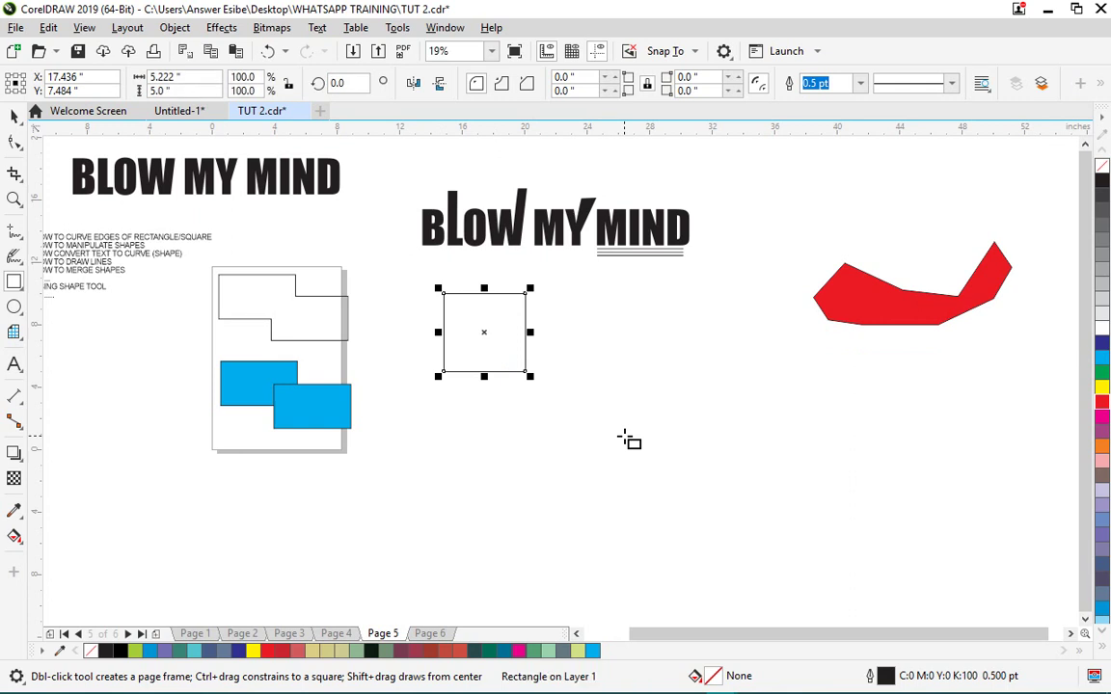
{"action": "double_click", "coordinate": [159, 77]}
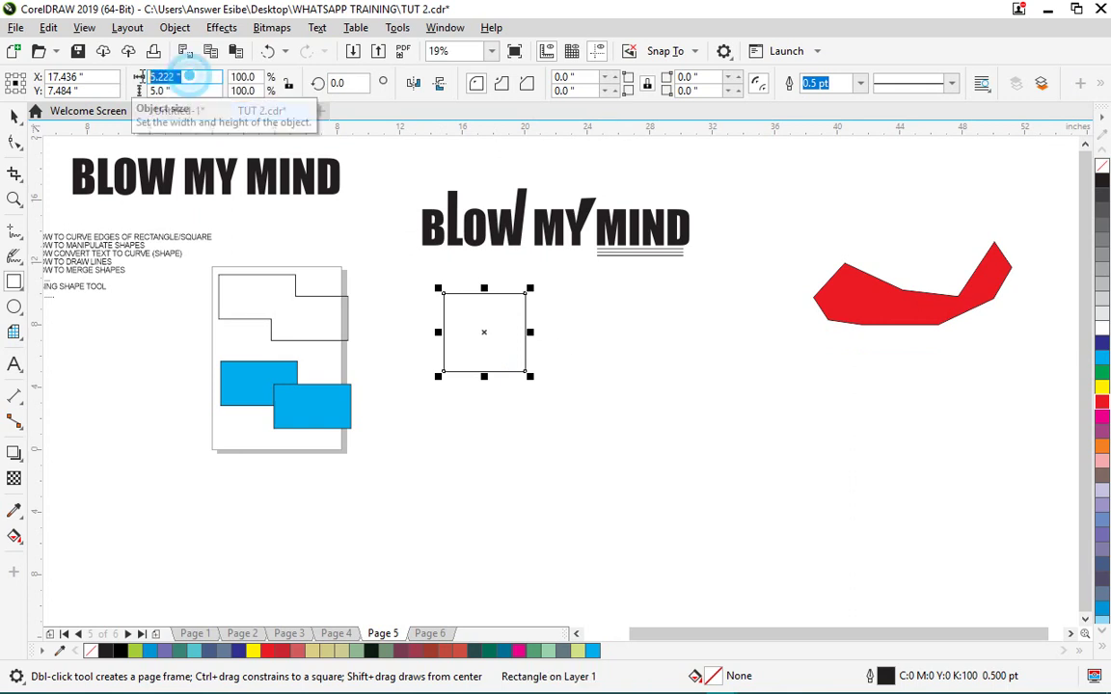
{"action": "type", "text": "5"}
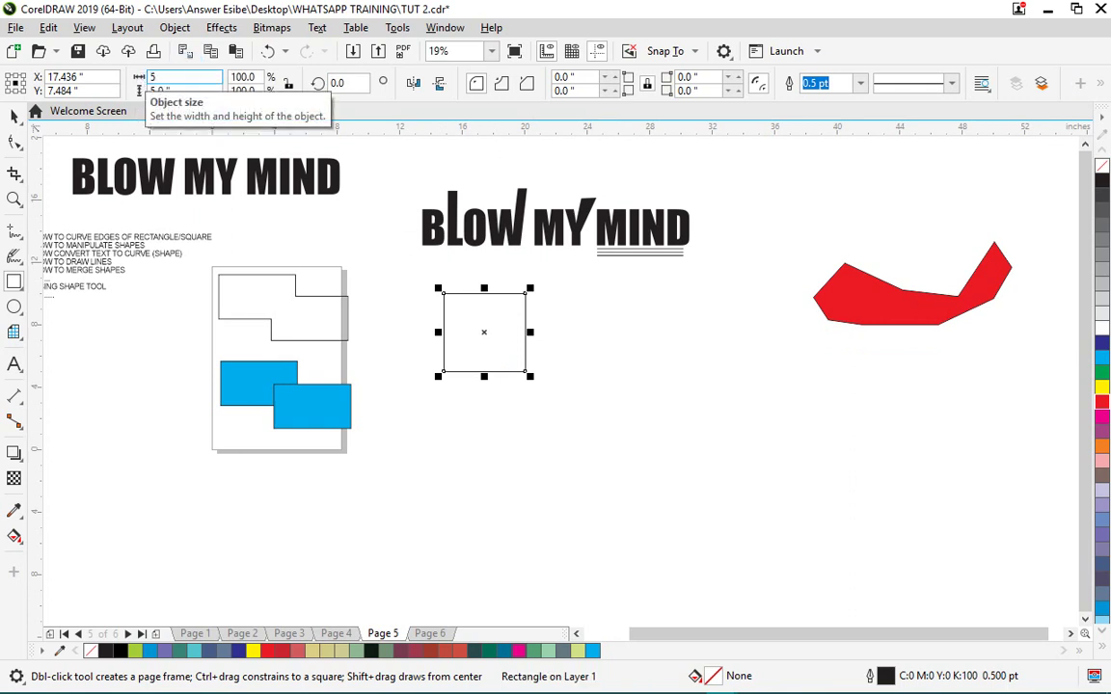
{"action": "key", "text": "Return"}
{"action": "left_click", "coordinate": [14, 116]}
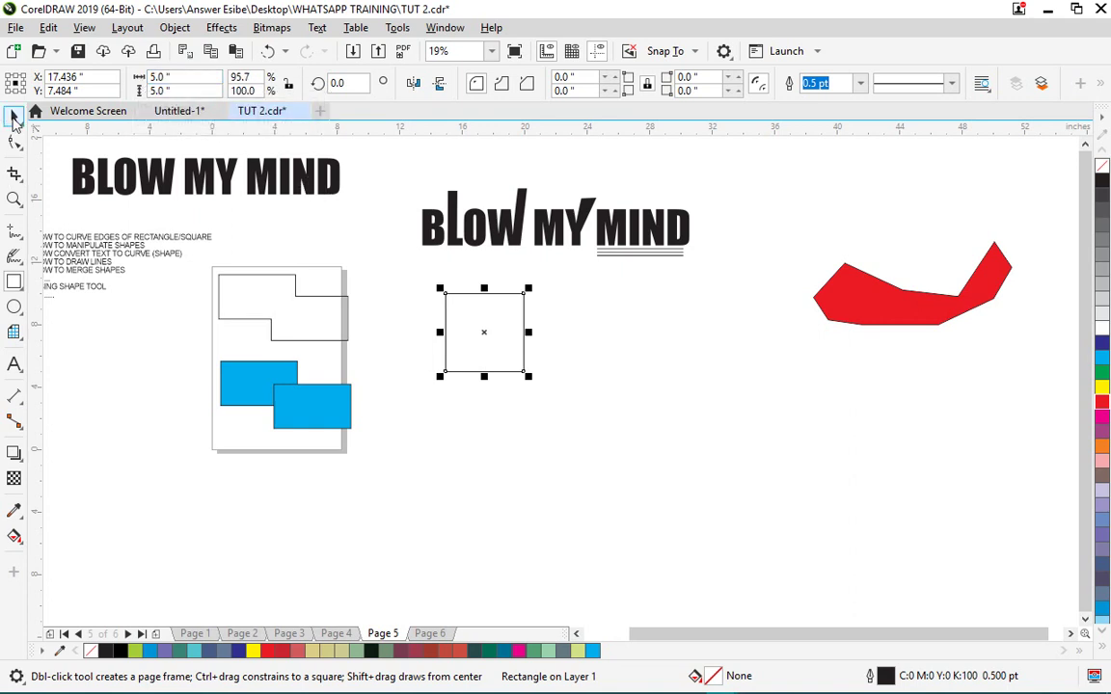
{"action": "left_click", "coordinate": [486, 322]}
{"action": "left_click", "coordinate": [524, 347]}
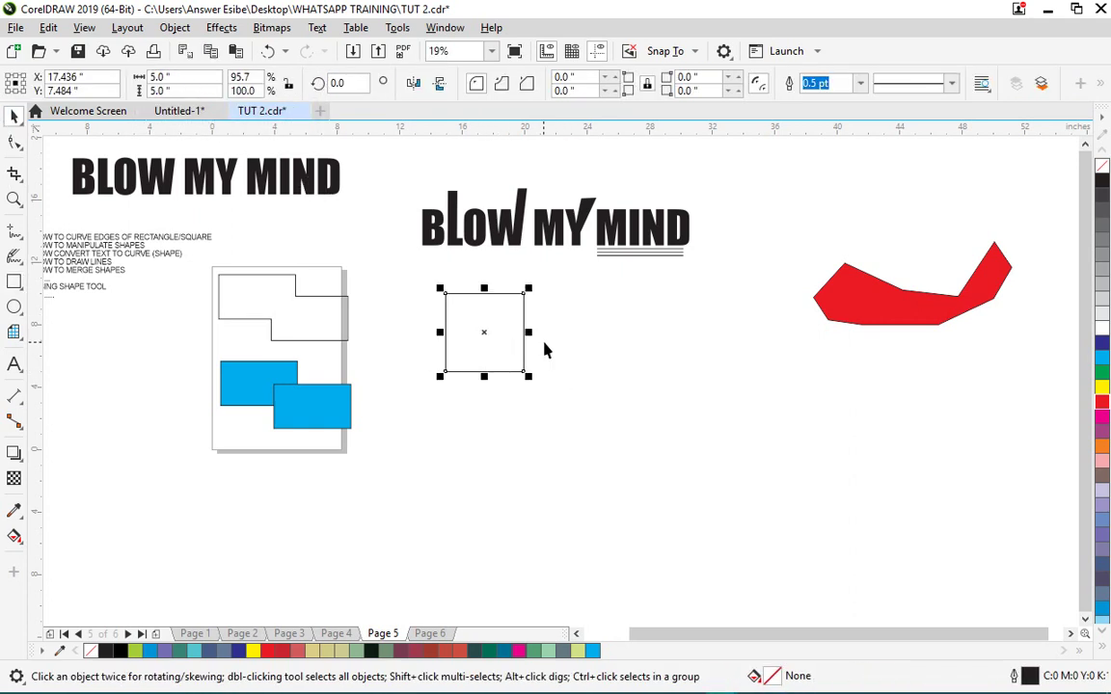
- Place a copy of the square diagonally down and to the right, overlapping the original, at about X 20.30, Y 5.73 inches
{"action": "scroll", "coordinate": [496, 307], "scroll_direction": "up", "scroll_amount": 2}
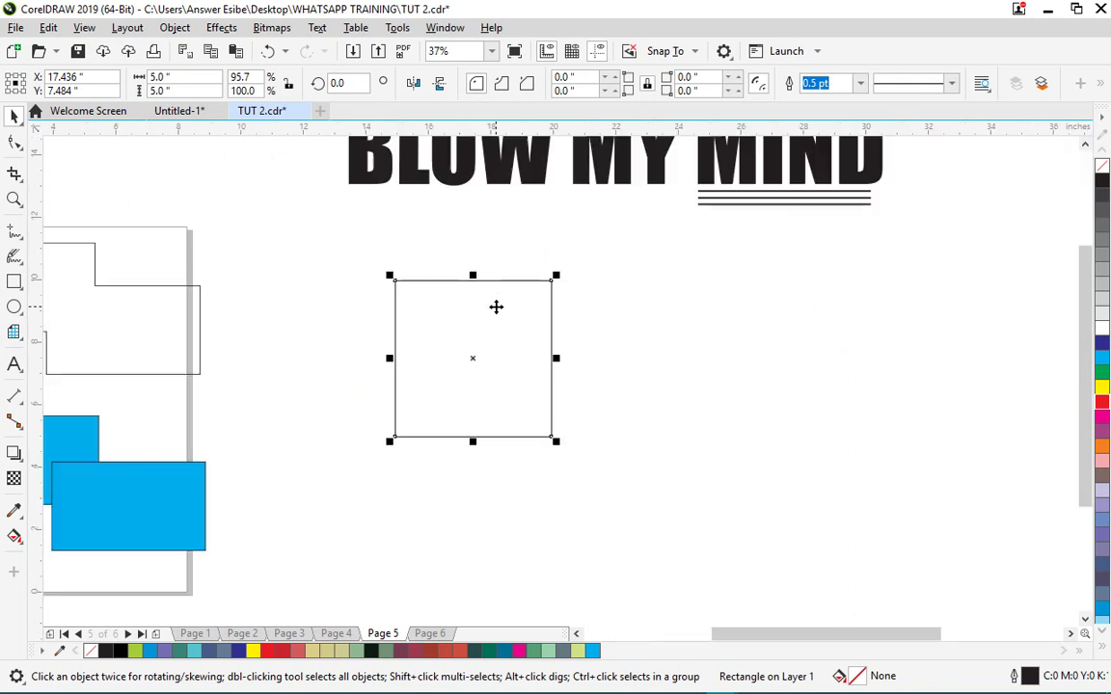
{"action": "scroll", "coordinate": [434, 281], "scroll_direction": "down", "scroll_amount": 2}
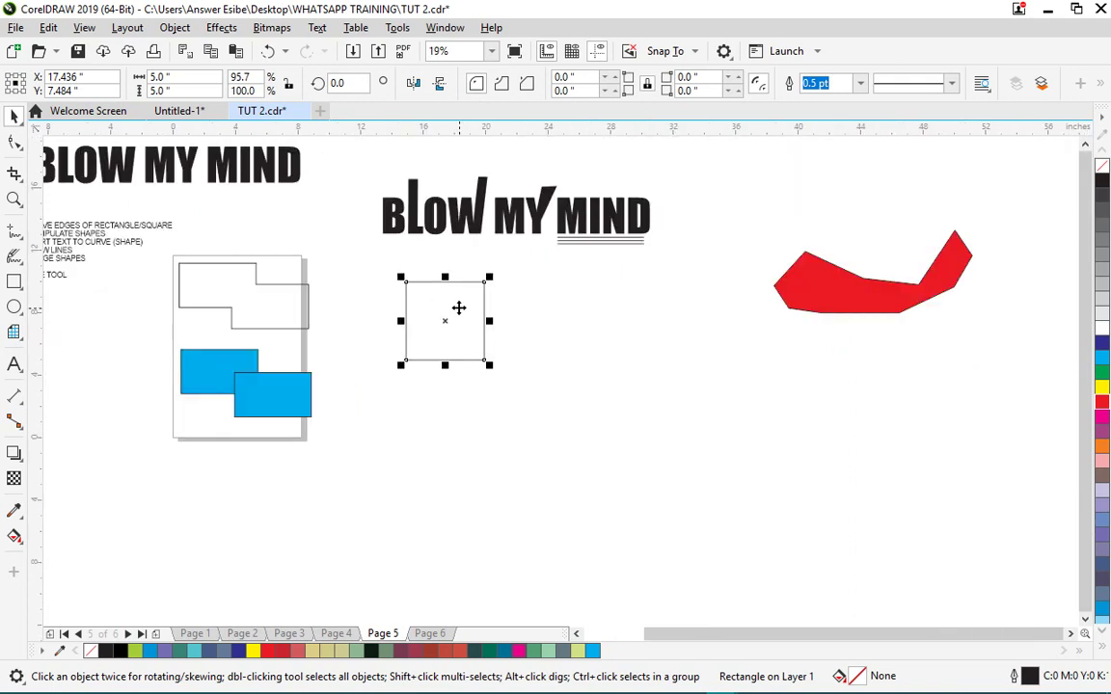
{"action": "left_click_drag", "start_coordinate": [441, 326], "coordinate": [490, 353]}
{"action": "left_click", "coordinate": [545, 380]}
{"action": "left_click", "coordinate": [677, 398]}
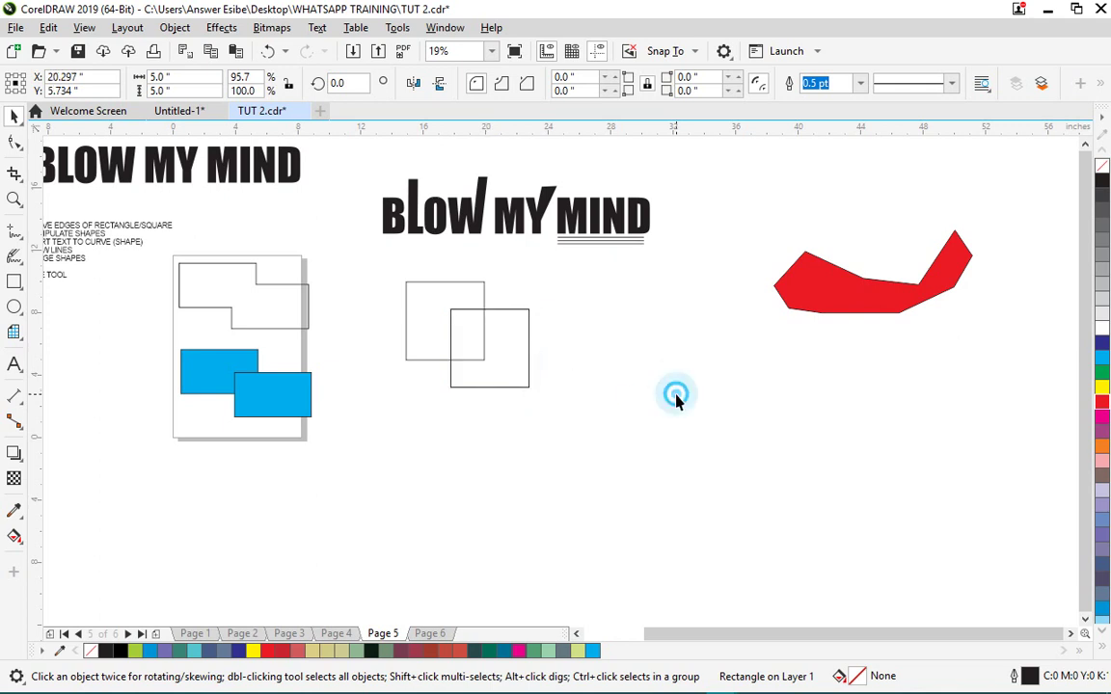
{"action": "scroll", "coordinate": [414, 299], "scroll_direction": "up", "scroll_amount": 2}
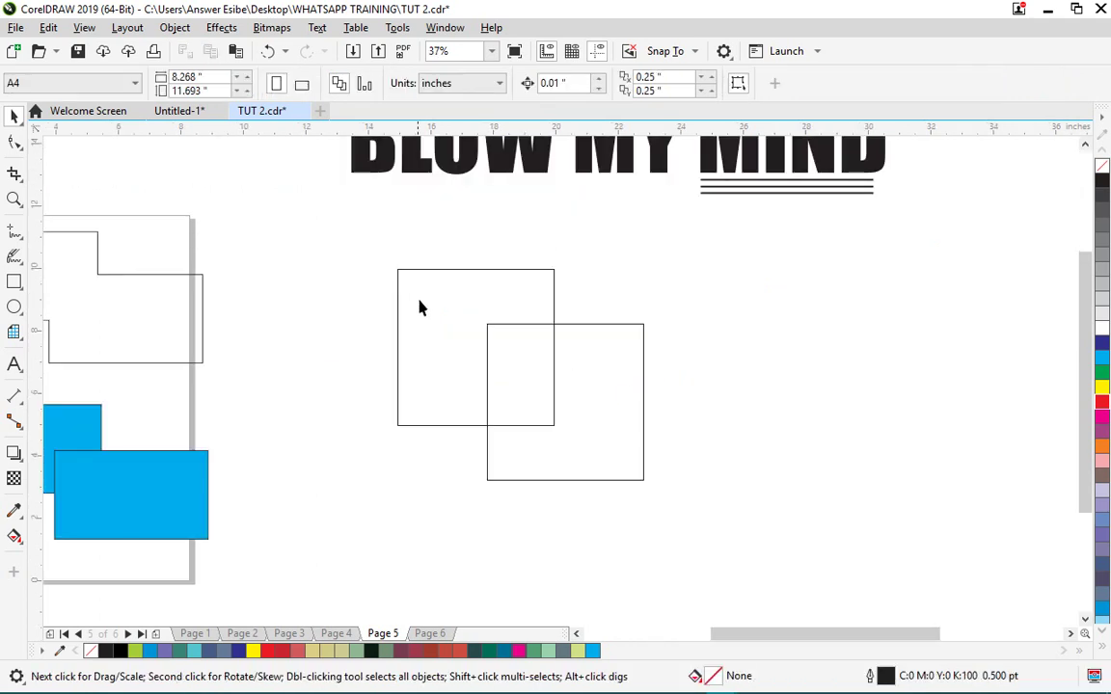
{"action": "left_click", "coordinate": [449, 314]}
{"action": "left_click", "coordinate": [617, 390]}
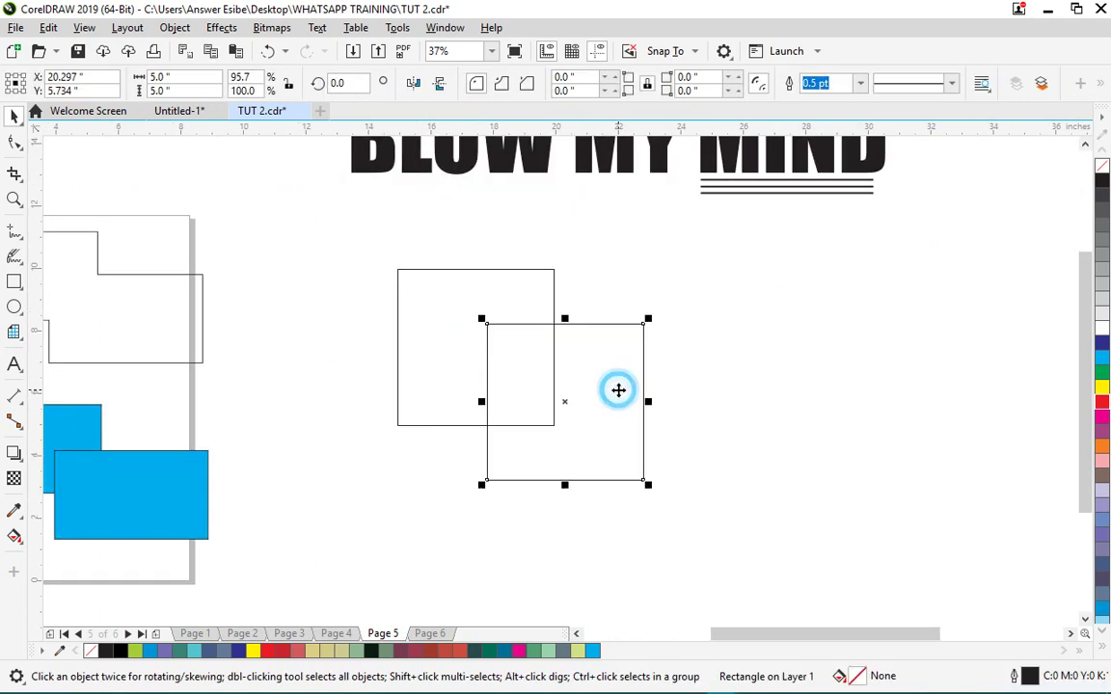
{"action": "left_click", "coordinate": [714, 375]}
{"action": "left_click", "coordinate": [596, 388]}
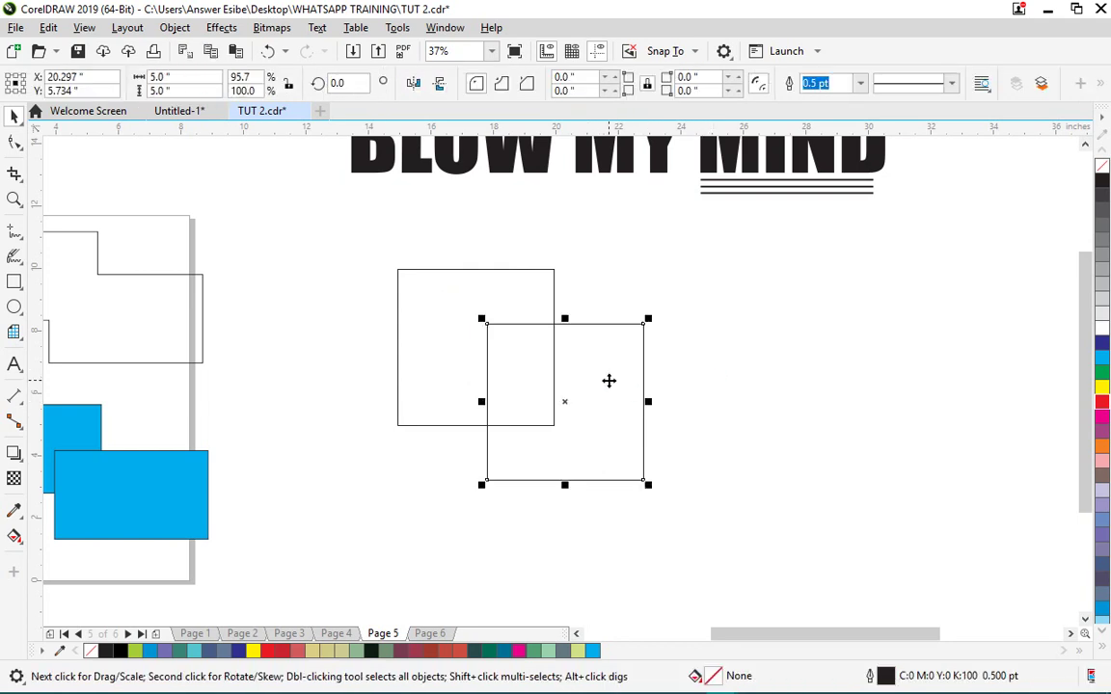
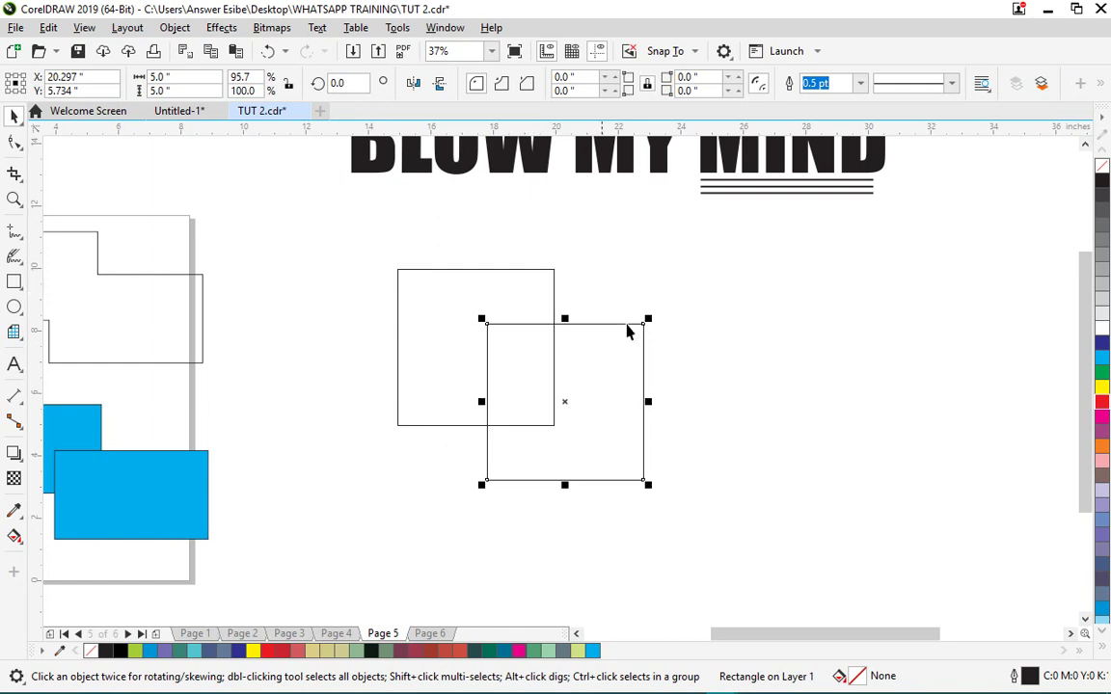
{"action": "left_click", "coordinate": [734, 384]}
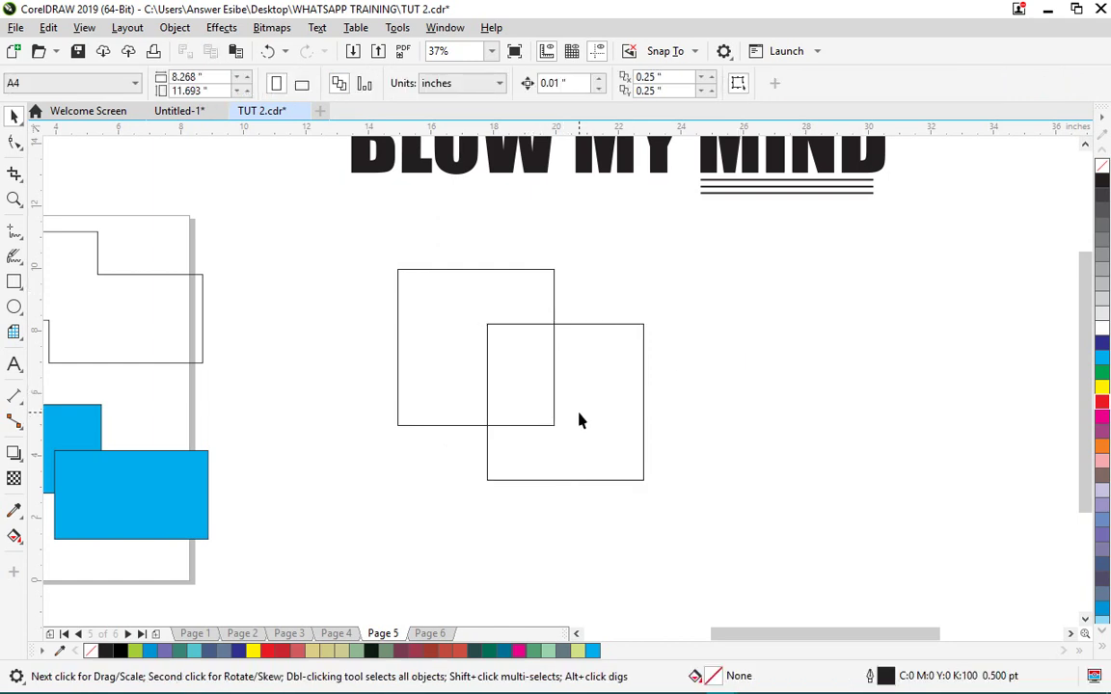
- Copy the lower front square horizontally to its left side, at about X 15.33, Y 5.73 inches
{"action": "left_click_drag", "start_coordinate": [584, 396], "coordinate": [432, 394]}
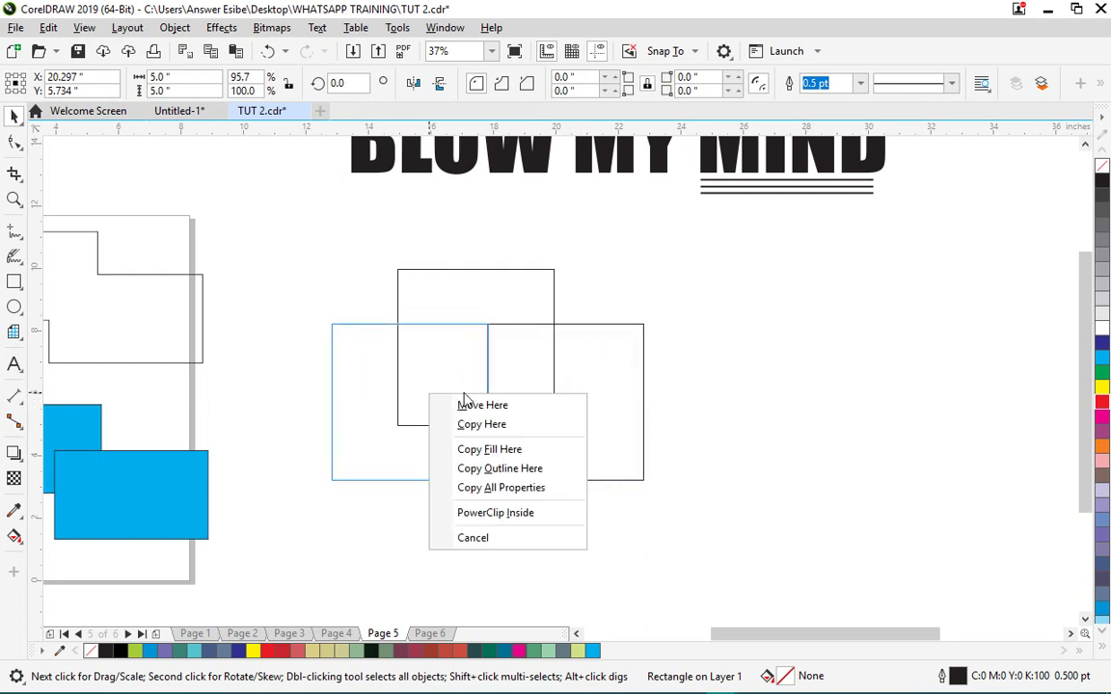
{"action": "left_click", "coordinate": [513, 430]}
{"action": "left_click", "coordinate": [610, 398], "text": "shift"}
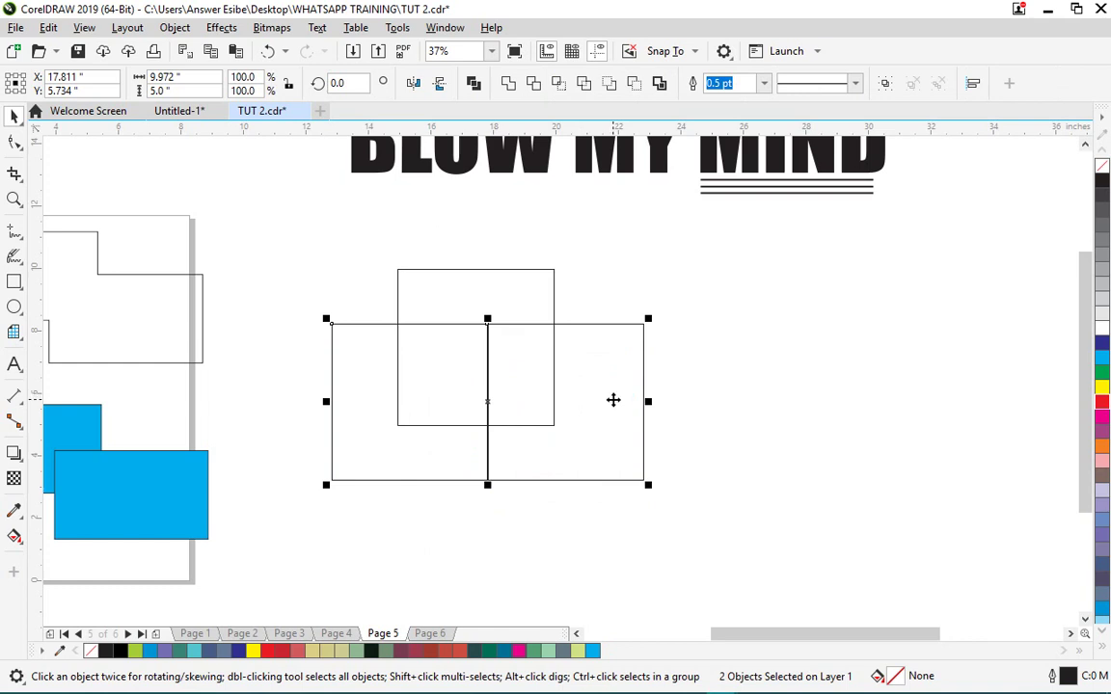
{"action": "left_click", "coordinate": [729, 407]}
- Skew the left square vertically so its outer edge rises, giving an overall height of about 7.98 inches
{"action": "left_click", "coordinate": [396, 368]}
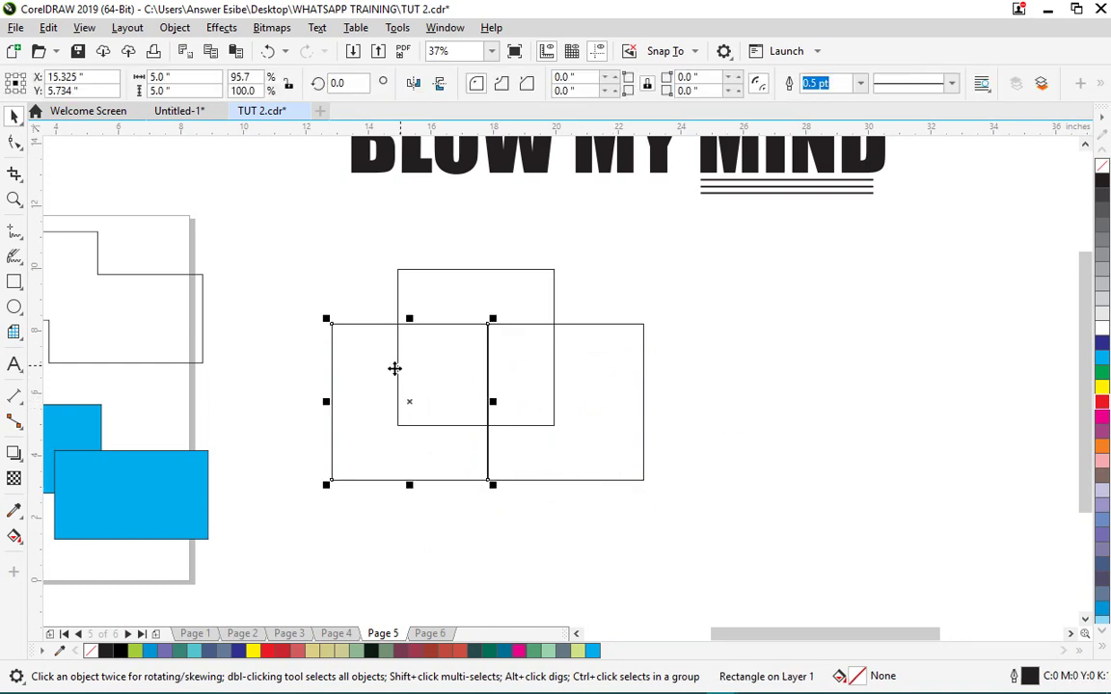
{"action": "left_click", "coordinate": [351, 371]}
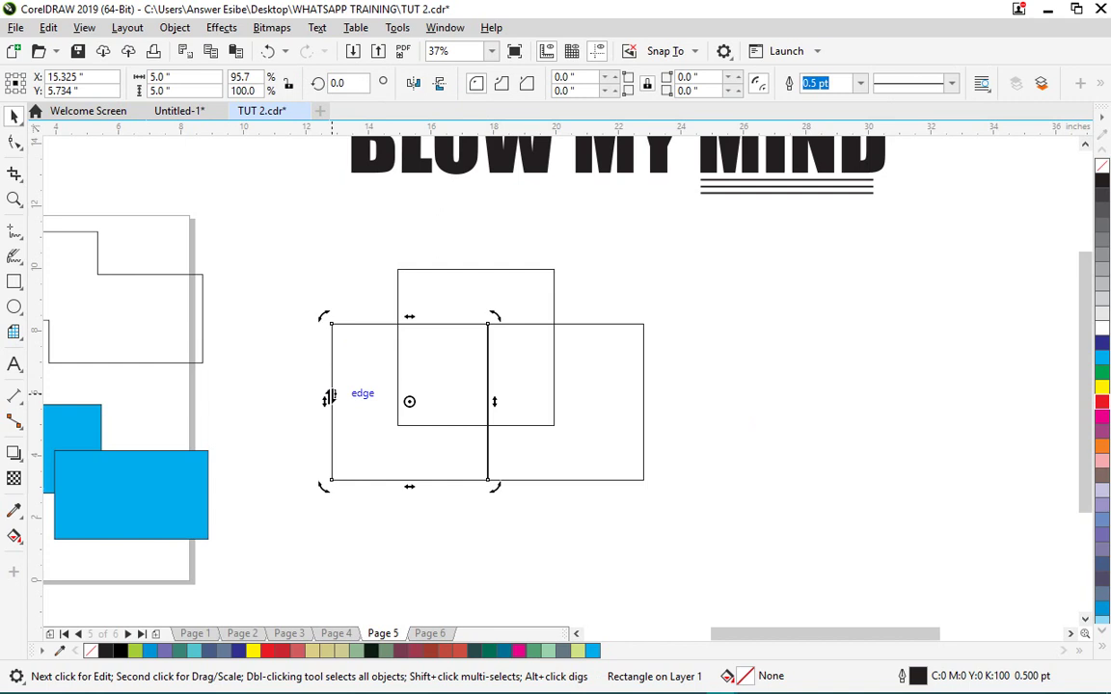
{"action": "left_click_drag", "start_coordinate": [324, 403], "coordinate": [345, 306]}
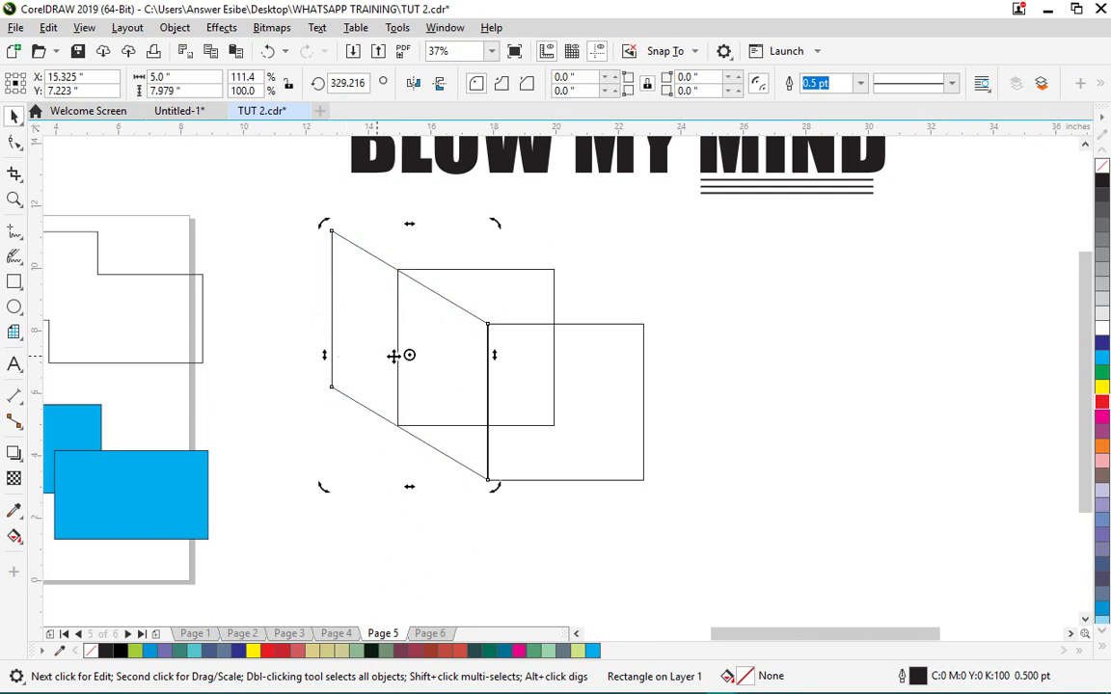
{"action": "left_click", "coordinate": [778, 325]}
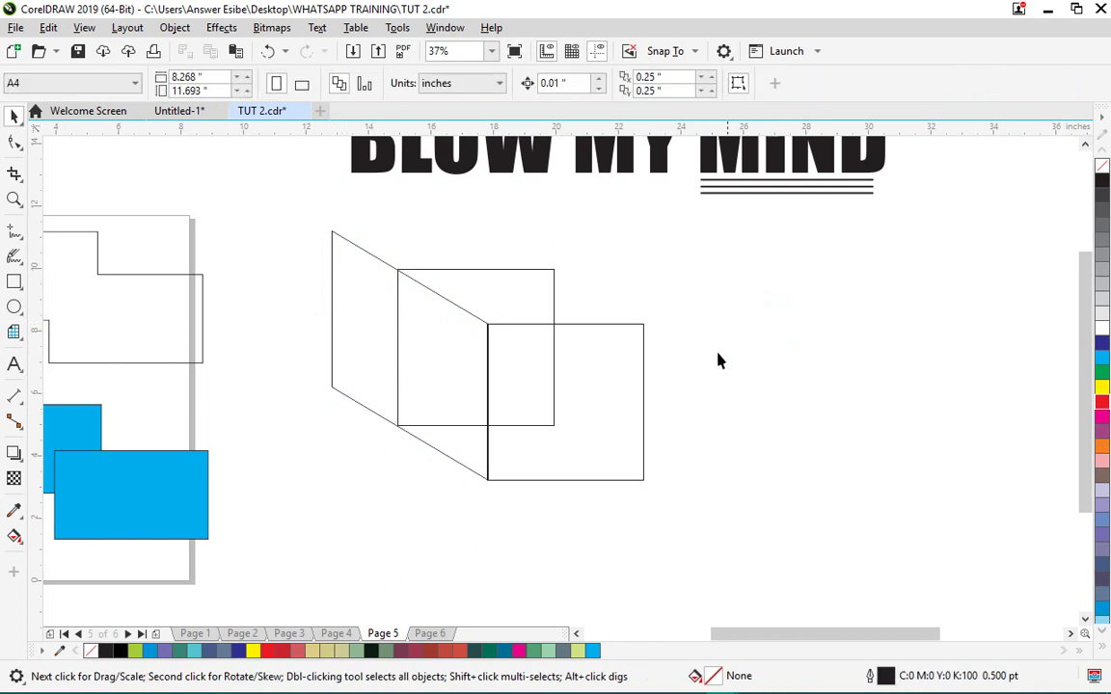
{"action": "left_click", "coordinate": [357, 331]}
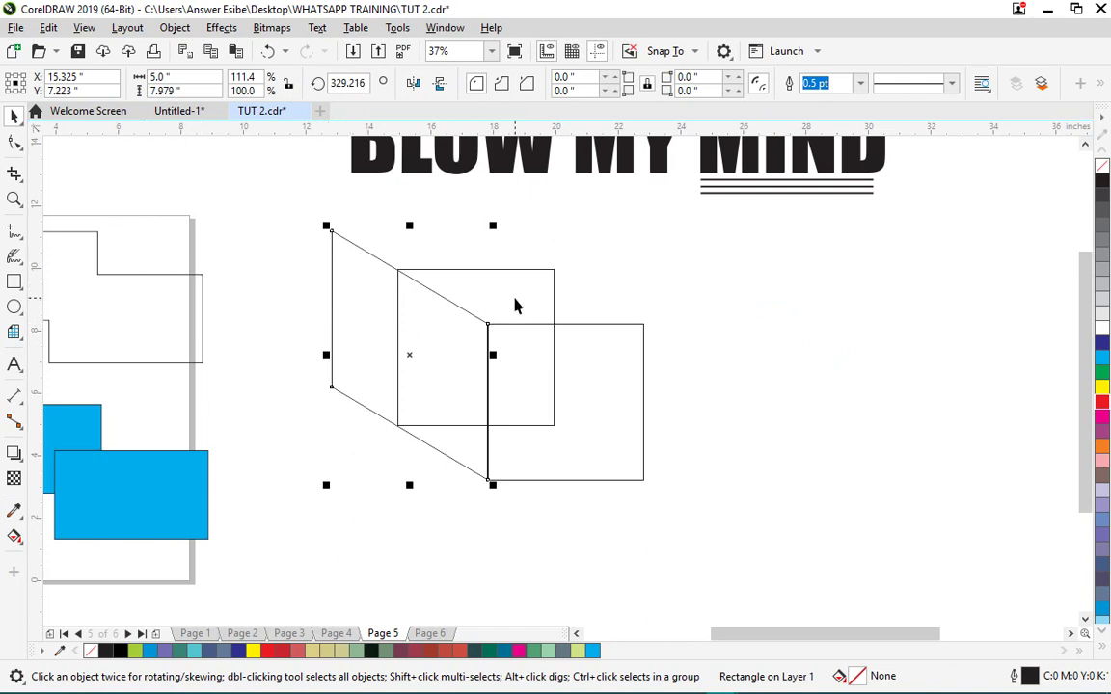
- Place a copy of the front square above it, at about X 20.58, Y 10.79 inches
{"action": "left_click", "coordinate": [488, 367]}
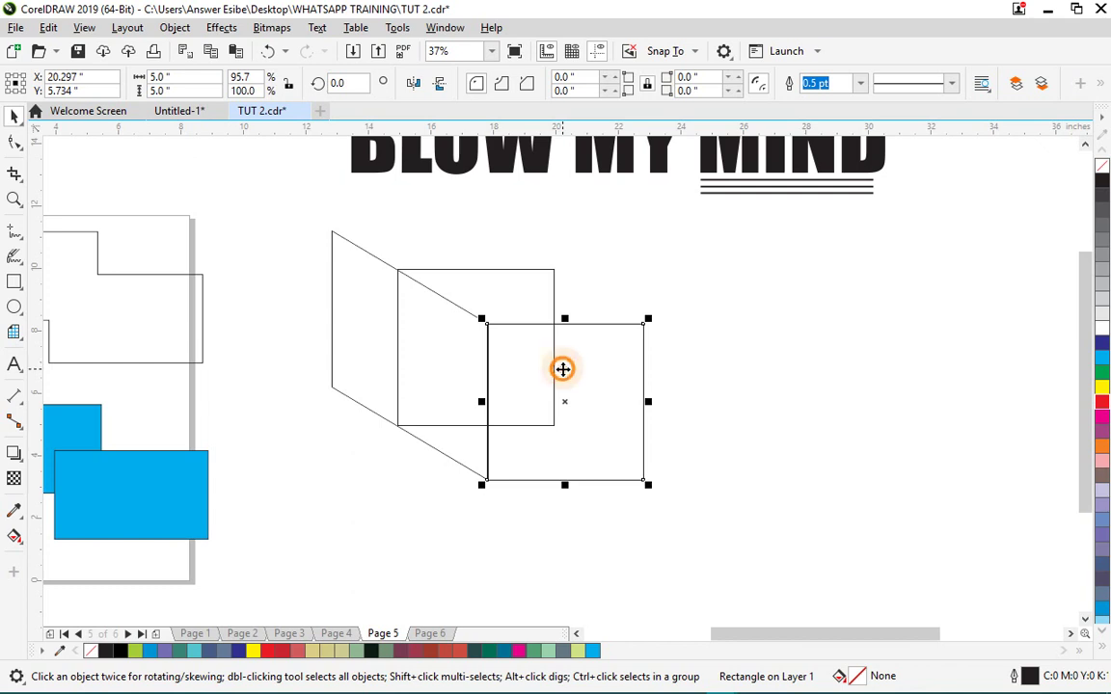
{"action": "left_click_drag", "start_coordinate": [564, 367], "coordinate": [697, 290]}
{"action": "left_click", "coordinate": [731, 324]}
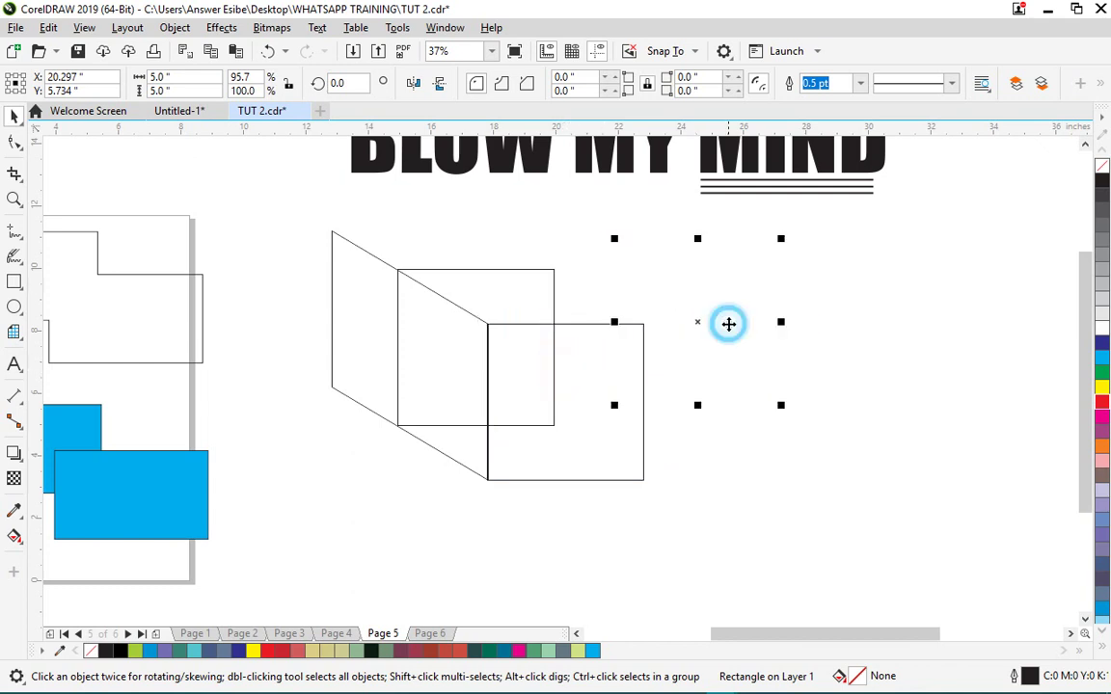
{"action": "left_click_drag", "start_coordinate": [725, 344], "coordinate": [556, 270]}
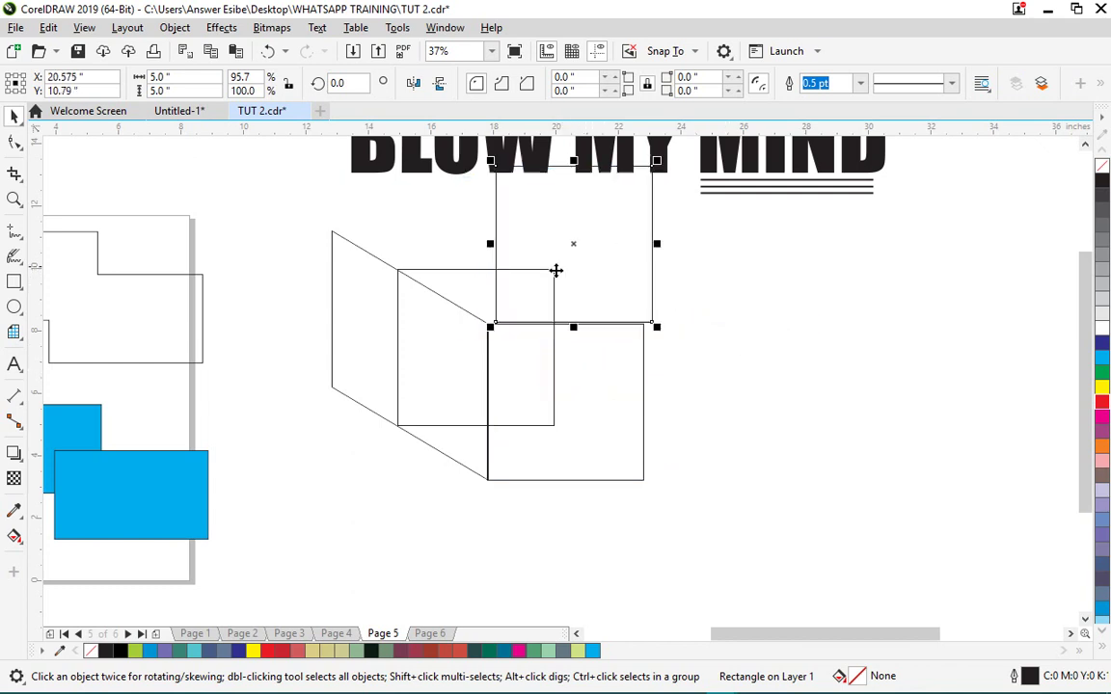
- Move the front square so its upper-left corner meets the skewed panel's corner, at about X 20.33, Y 5.73 inches
{"action": "scroll", "coordinate": [473, 350], "scroll_direction": "up", "scroll_amount": 4}
{"action": "scroll", "coordinate": [573, 396], "scroll_direction": "down", "scroll_amount": 1}
{"action": "scroll", "coordinate": [640, 323], "scroll_direction": "up", "scroll_amount": 2}
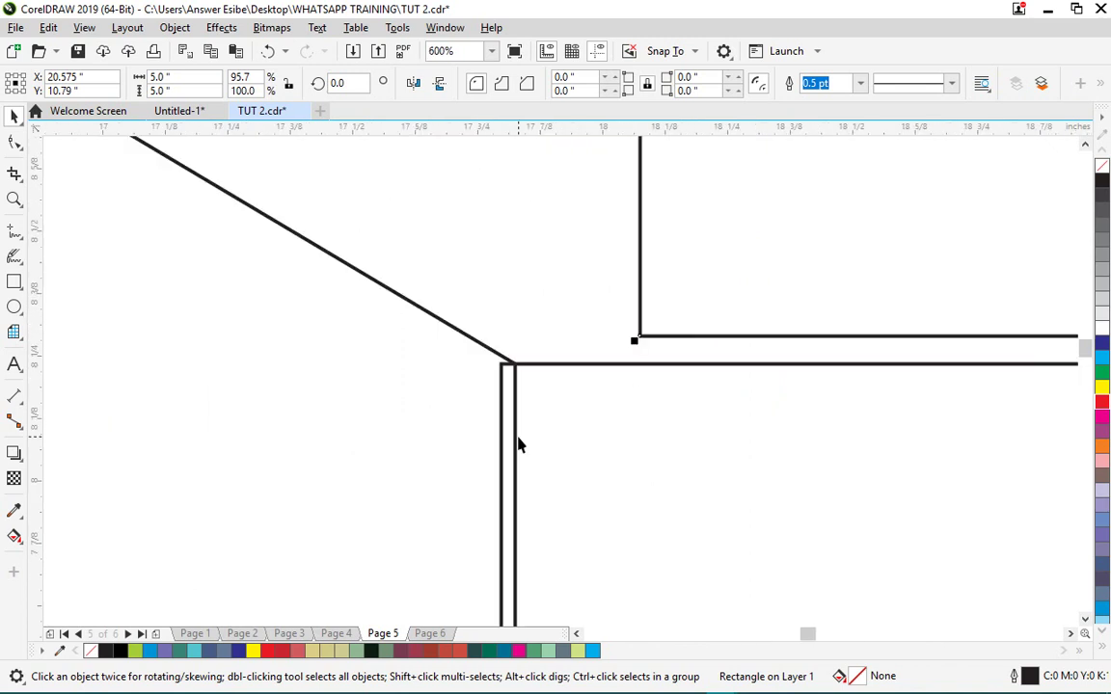
{"action": "mouse_move", "coordinate": [565, 425]}
{"action": "left_mouse_down"}
{"action": "mouse_move", "coordinate": [603, 422]}
{"action": "mouse_move", "coordinate": [579, 415]}
{"action": "left_mouse_up"}
{"action": "scroll", "coordinate": [540, 382], "scroll_direction": "up", "scroll_amount": 2}
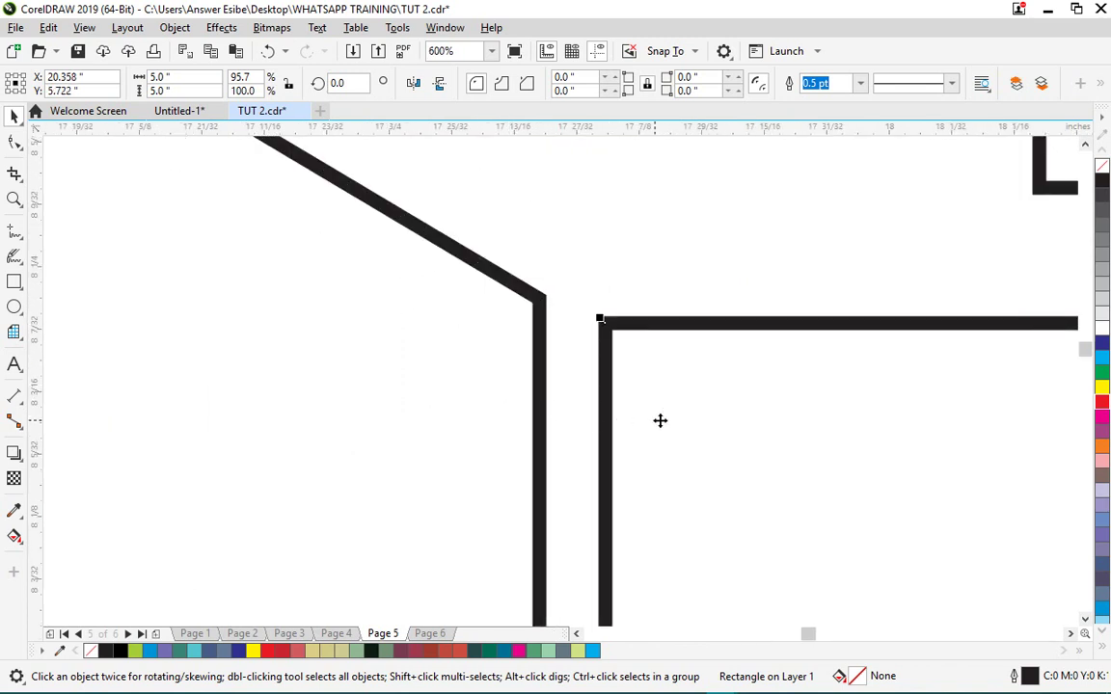
{"action": "left_click_drag", "start_coordinate": [684, 425], "coordinate": [618, 410]}
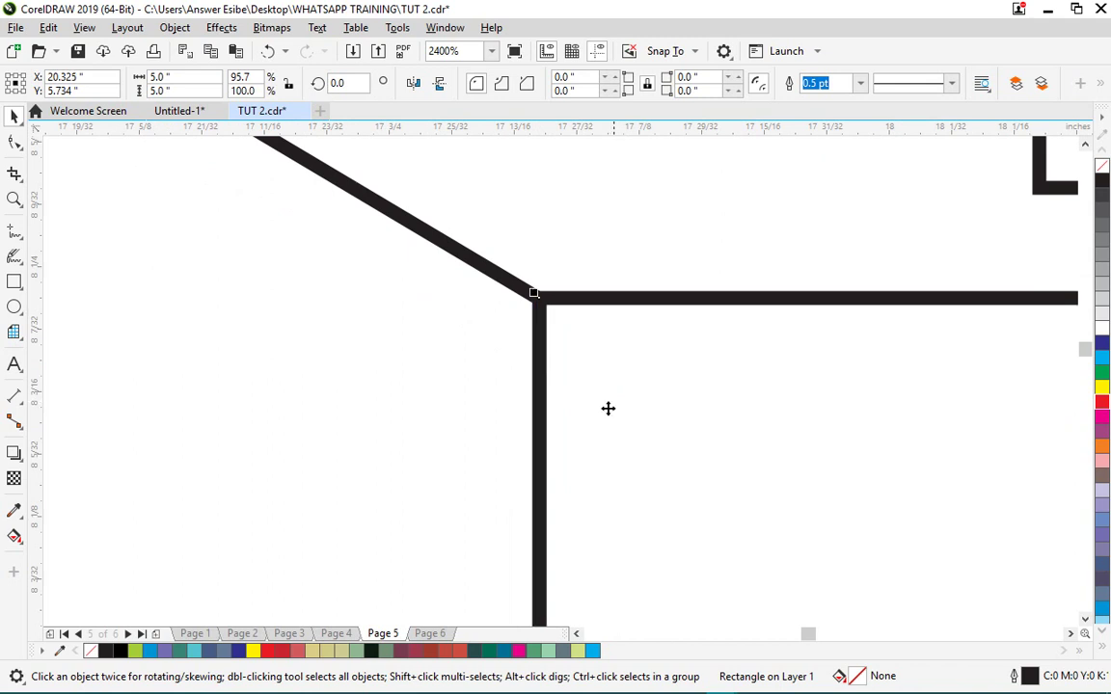
- Align the upper square with the front square's top edge and corner, at about X 20.33, Y 10.73 inches
{"action": "scroll", "coordinate": [608, 409], "scroll_direction": "down", "scroll_amount": 3}
{"action": "scroll", "coordinate": [606, 391], "scroll_direction": "up", "scroll_amount": 2}
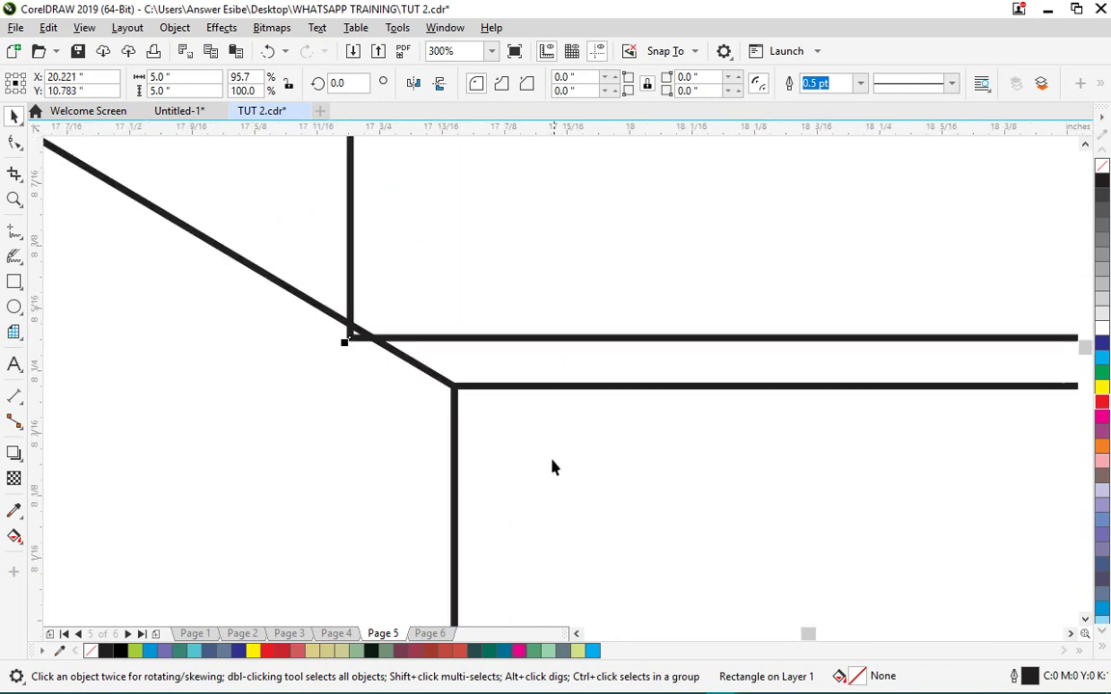
{"action": "left_click", "coordinate": [548, 322]}
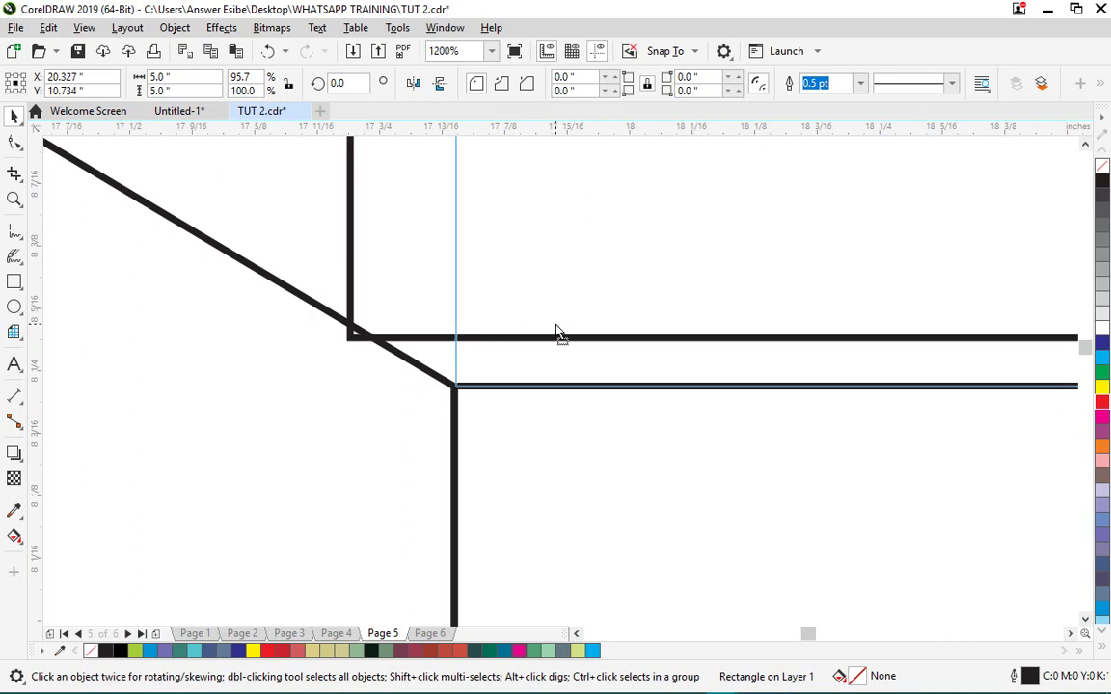
{"action": "scroll", "coordinate": [546, 343], "scroll_direction": "down", "scroll_amount": 5}
{"action": "scroll", "coordinate": [474, 444], "scroll_direction": "up", "scroll_amount": 1}
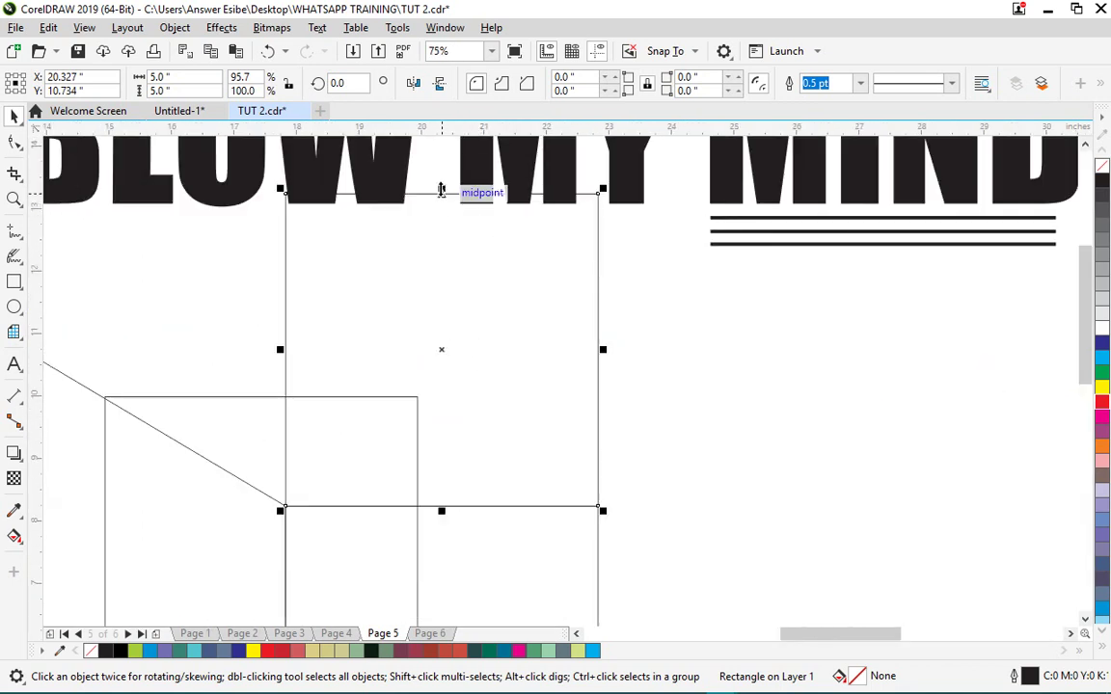
- Reduce the upper square's height to about 1.75 inches so its top edge lines up with the back square's, undoing the trial skew
{"action": "left_click_drag", "start_coordinate": [442, 190], "coordinate": [294, 357]}
{"action": "left_click", "coordinate": [471, 424]}
{"action": "key", "text": "ctrl+z"}
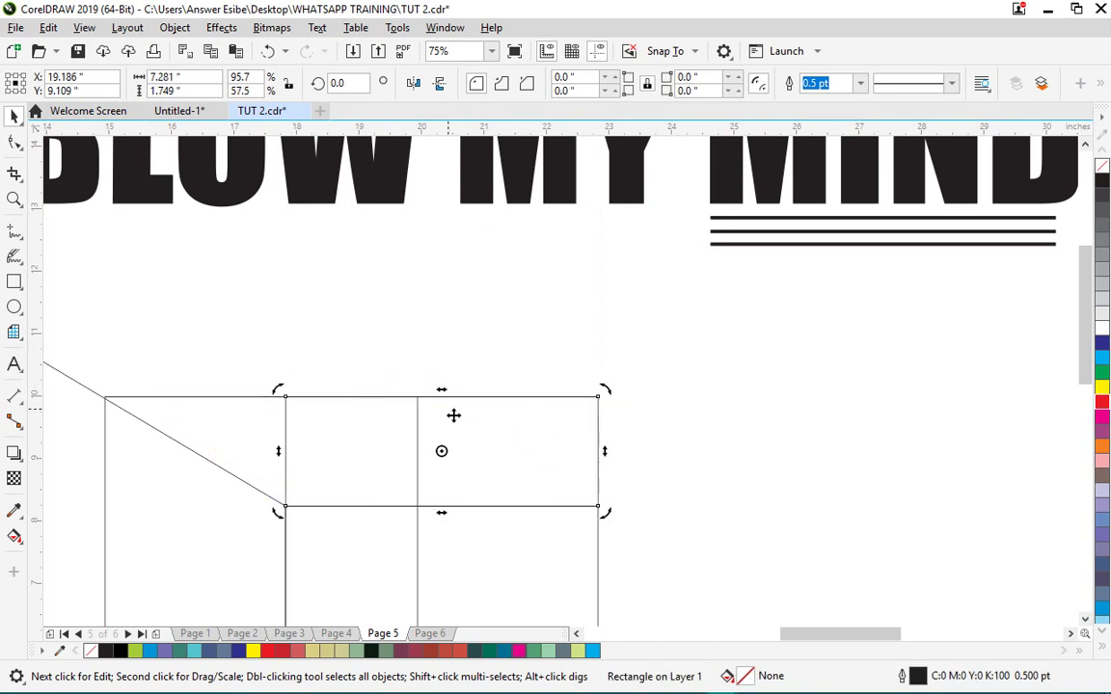
{"action": "left_click", "coordinate": [496, 372]}
{"action": "left_click", "coordinate": [457, 430]}
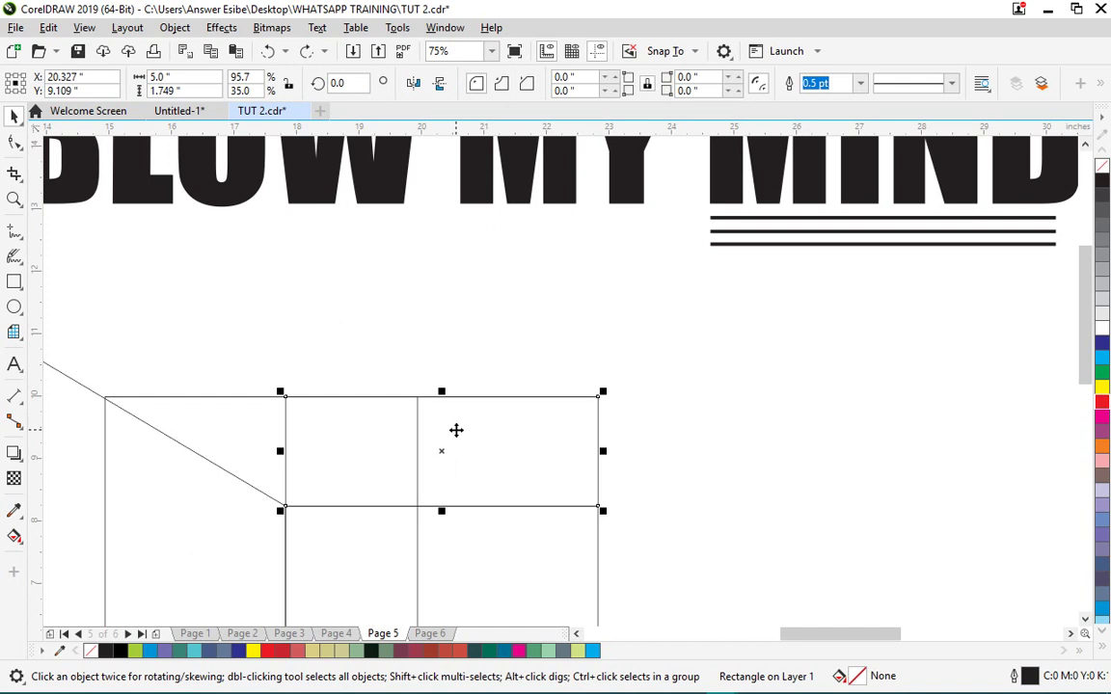
{"action": "left_click", "coordinate": [456, 430]}
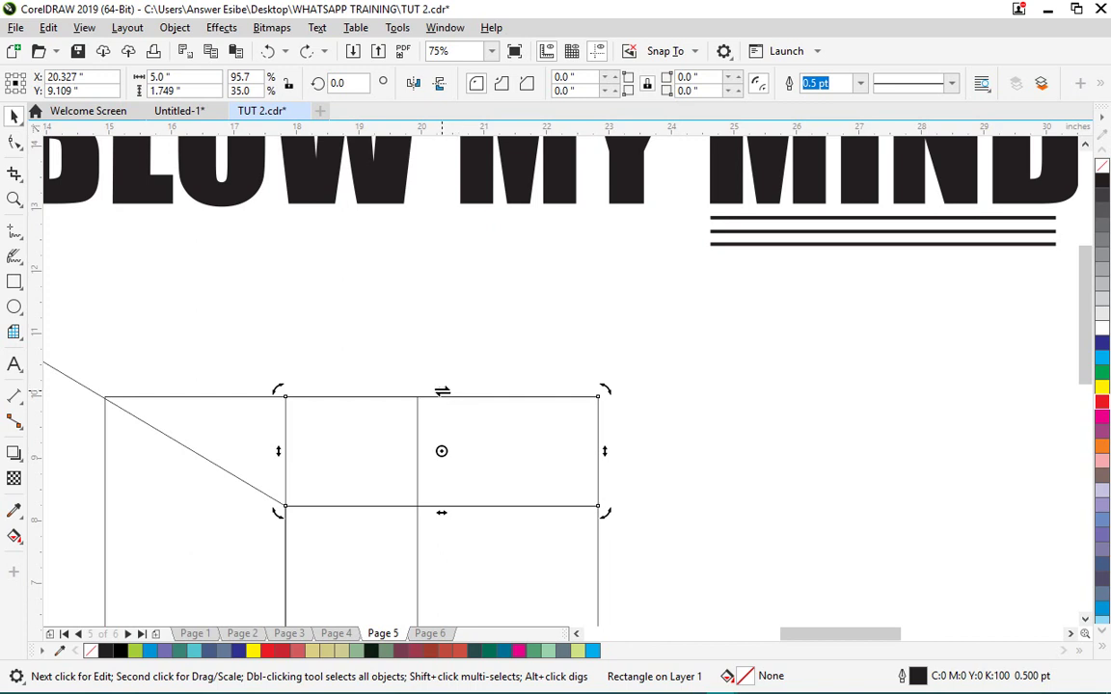
- Skew the flattened top panel horizontally toward the back square, giving an overall width of about 7.97 inches
{"action": "left_click_drag", "start_coordinate": [441, 392], "coordinate": [245, 381]}
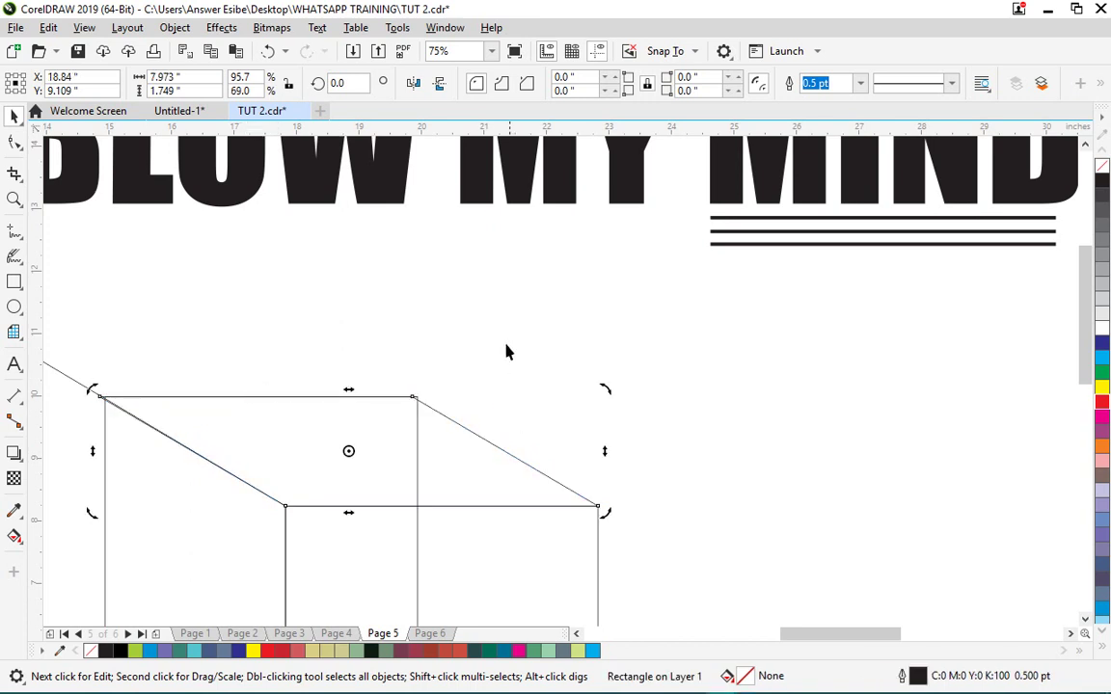
{"action": "left_click", "coordinate": [471, 318]}
{"action": "scroll", "coordinate": [506, 343], "scroll_direction": "down", "scroll_amount": 3}
{"action": "scroll", "coordinate": [599, 269], "scroll_direction": "up", "scroll_amount": 5}
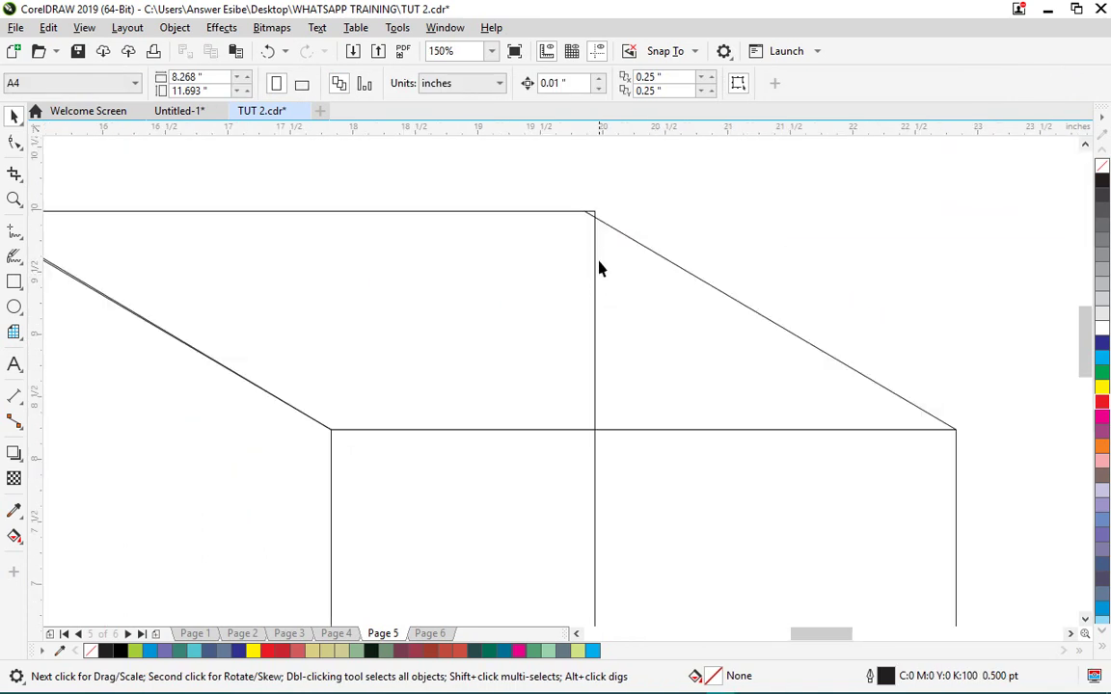
{"action": "scroll", "coordinate": [622, 191], "scroll_direction": "down", "scroll_amount": 2}
{"action": "scroll", "coordinate": [603, 359], "scroll_direction": "up", "scroll_amount": 3}
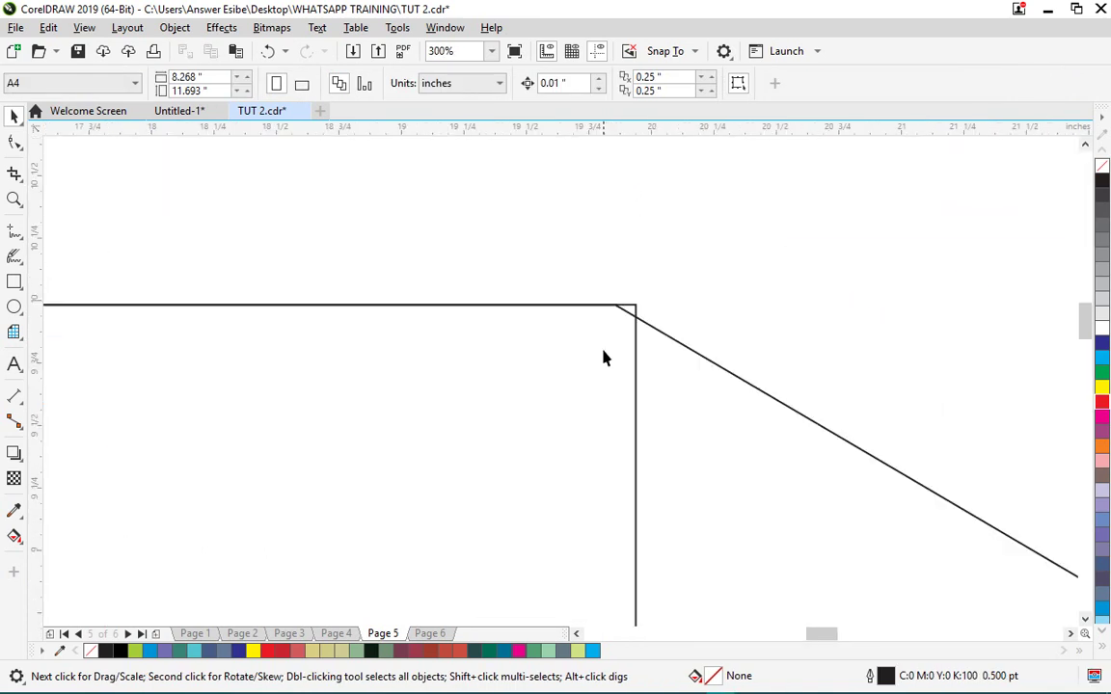
- Refine the top panel's skew to an overall width of about 7.89 inches so its back corner meets the back square's corner
{"action": "left_click", "coordinate": [577, 396]}
{"action": "scroll", "coordinate": [612, 382], "scroll_direction": "down", "scroll_amount": 2}
{"action": "scroll", "coordinate": [349, 365], "scroll_direction": "up", "scroll_amount": 2}
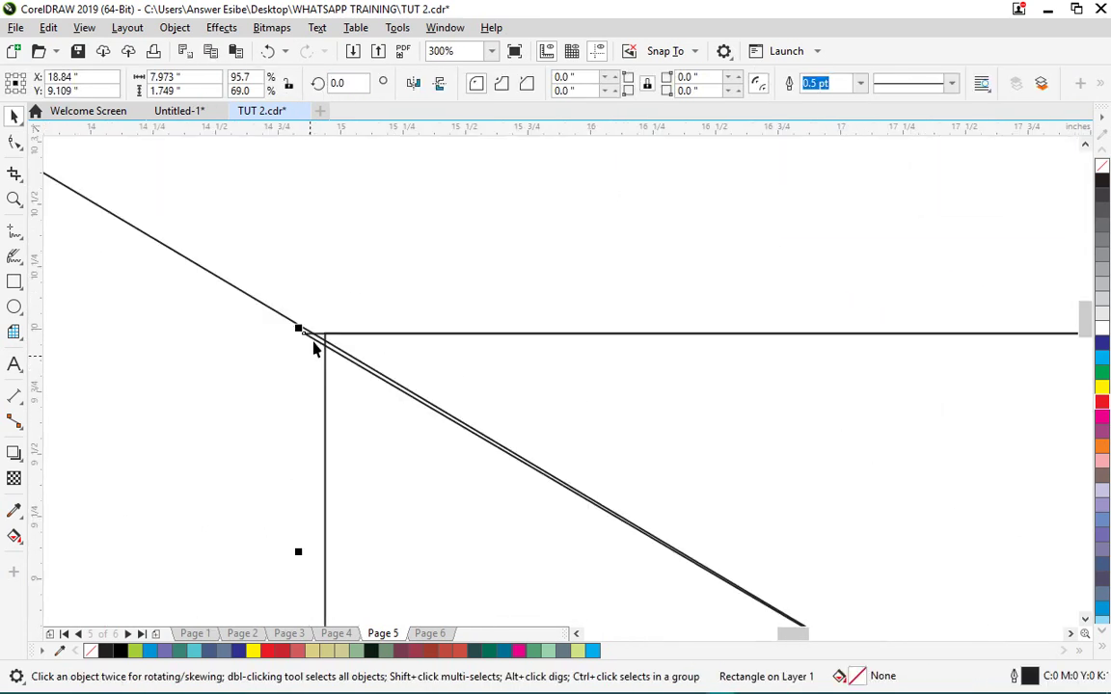
{"action": "scroll", "coordinate": [314, 349], "scroll_direction": "up", "scroll_amount": 2}
{"action": "left_click", "coordinate": [575, 377]}
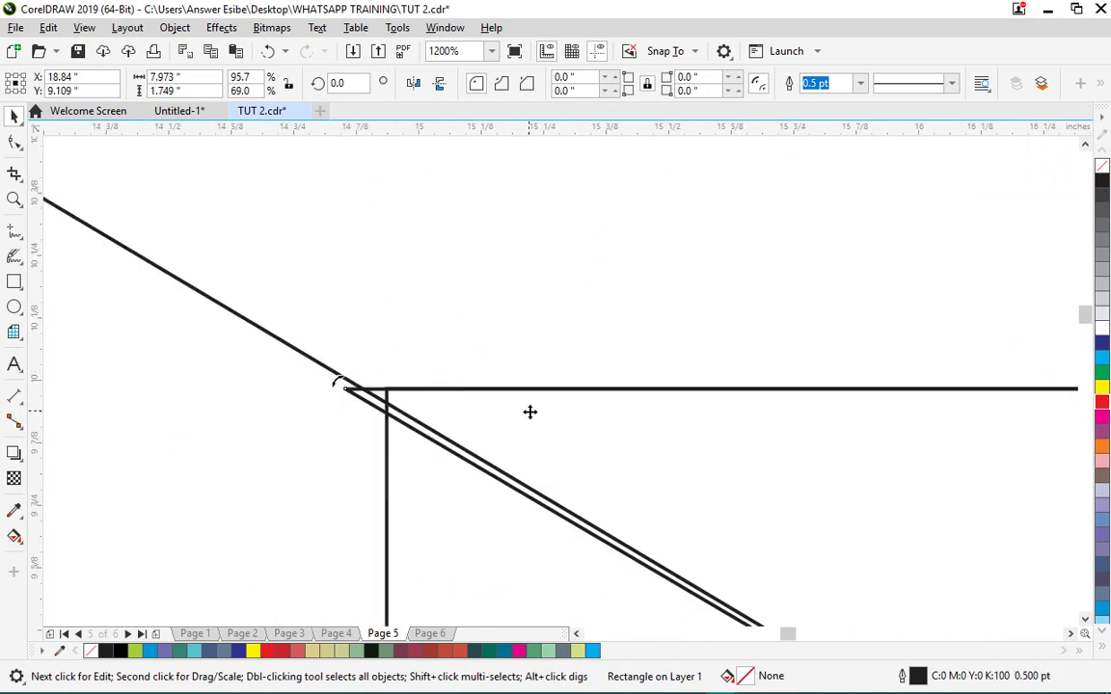
{"action": "scroll", "coordinate": [529, 412], "scroll_direction": "down", "scroll_amount": 2}
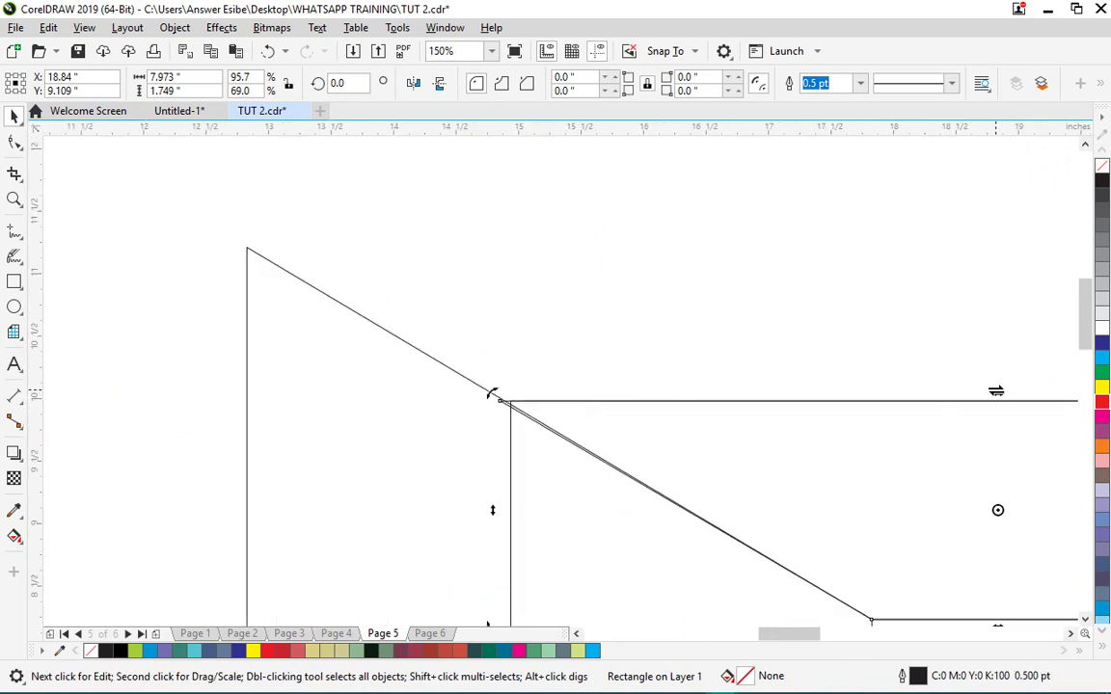
{"action": "left_click_drag", "start_coordinate": [997, 390], "coordinate": [1007, 384]}
{"action": "scroll", "coordinate": [442, 392], "scroll_direction": "up", "scroll_amount": 2}
{"action": "scroll", "coordinate": [395, 343], "scroll_direction": "down", "scroll_amount": 1}
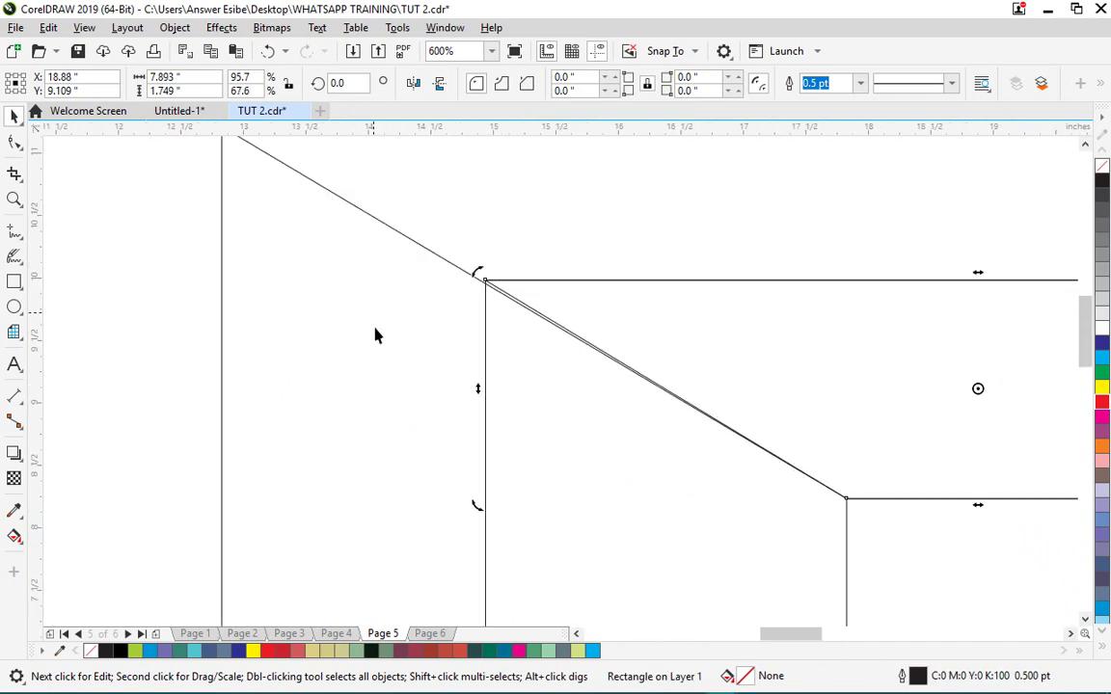
- Convert the vertically skewed side panel of the box to curves
{"action": "scroll", "coordinate": [377, 334], "scroll_direction": "down", "scroll_amount": 3}
{"action": "left_click", "coordinate": [320, 313]}
{"action": "scroll", "coordinate": [322, 313], "scroll_direction": "down", "scroll_amount": 3}
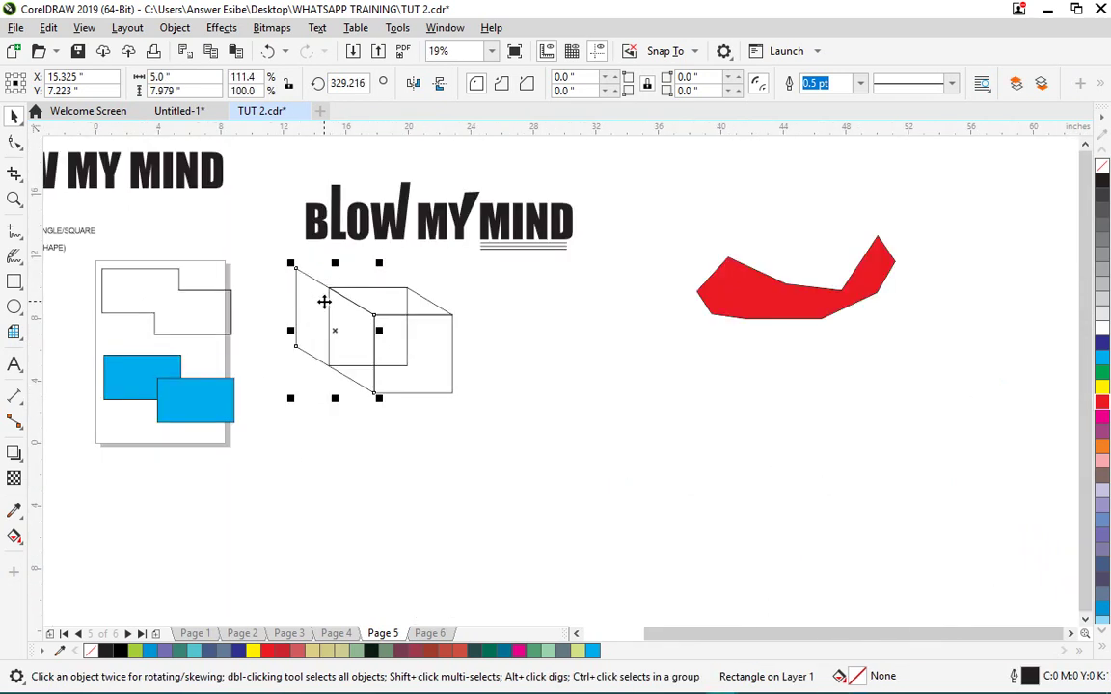
{"action": "scroll", "coordinate": [324, 302], "scroll_direction": "up", "scroll_amount": 1}
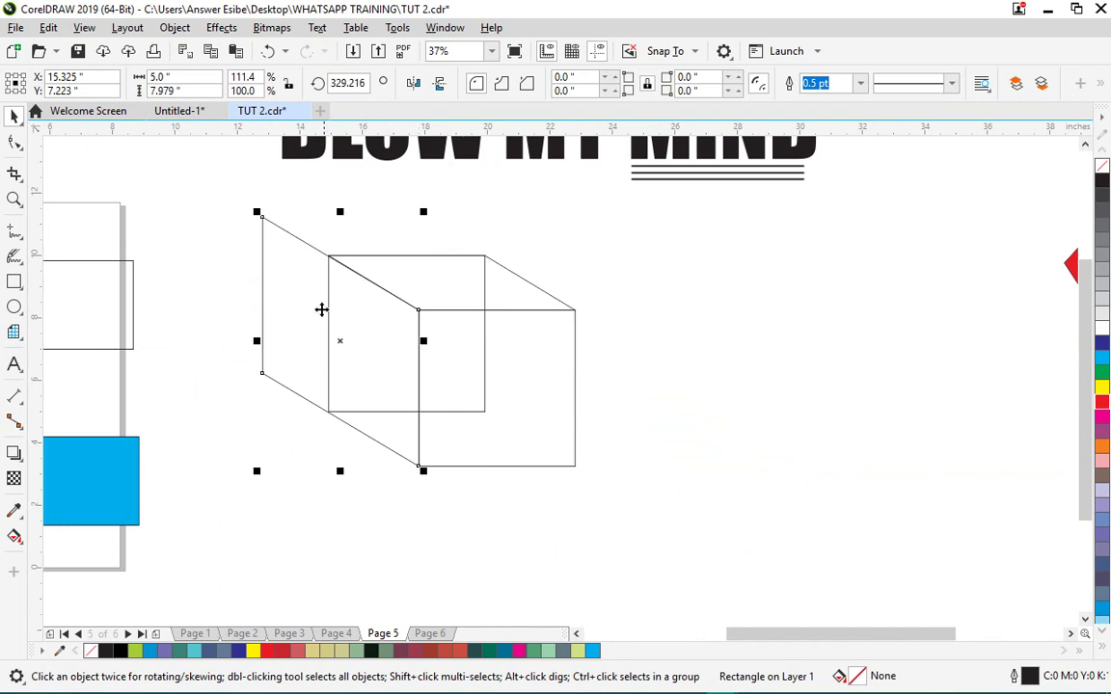
{"action": "right_click", "coordinate": [296, 276]}
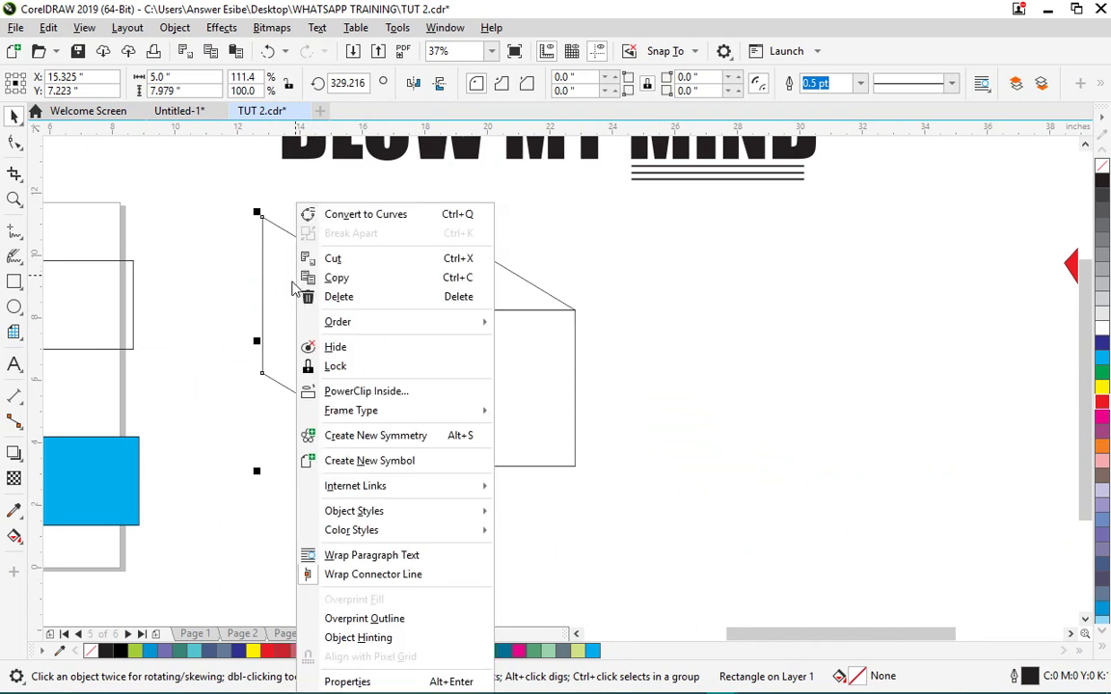
{"action": "left_click", "coordinate": [362, 215]}
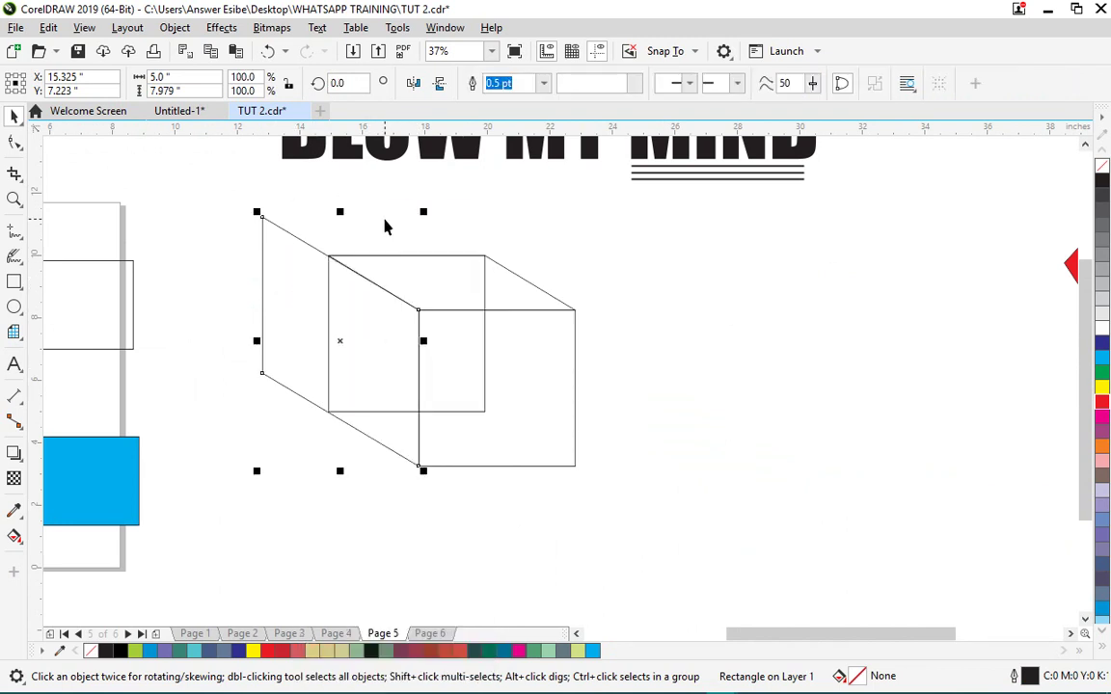
- Move the side panel's two outer nodes onto the back square's upper-left and lower-left corners with the Shape tool
{"action": "left_click", "coordinate": [15, 142]}
{"action": "left_click", "coordinate": [260, 218]}
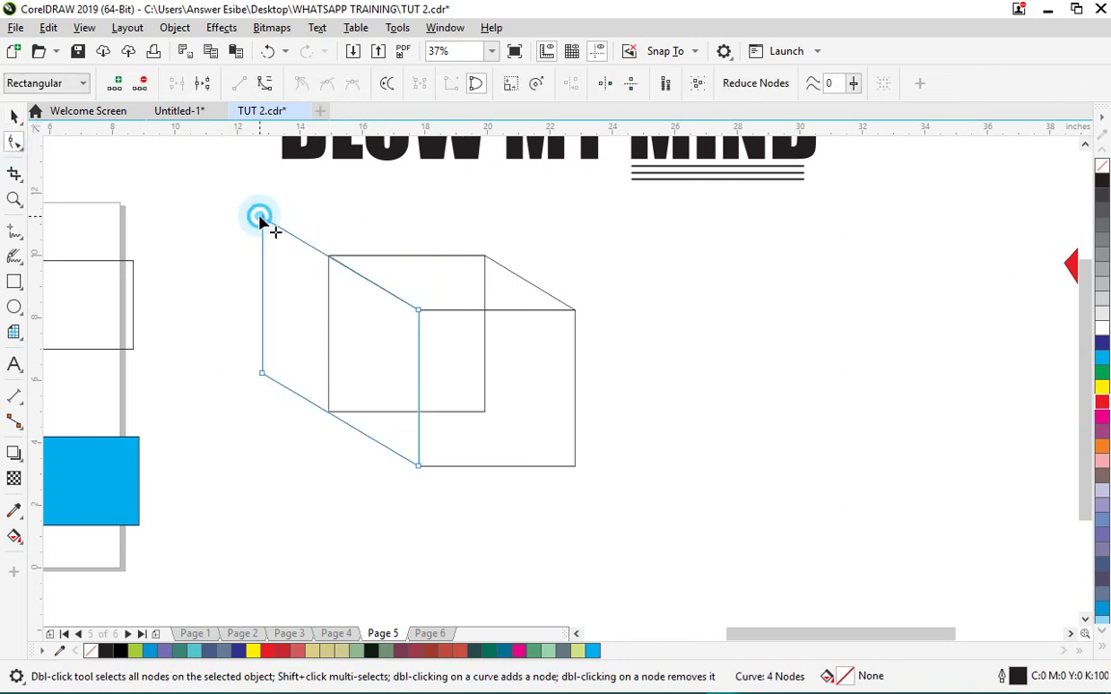
{"action": "left_click_drag", "start_coordinate": [260, 218], "coordinate": [332, 275]}
{"action": "scroll", "coordinate": [313, 308], "scroll_direction": "up", "scroll_amount": 3}
{"action": "scroll", "coordinate": [333, 276], "scroll_direction": "down", "scroll_amount": 3}
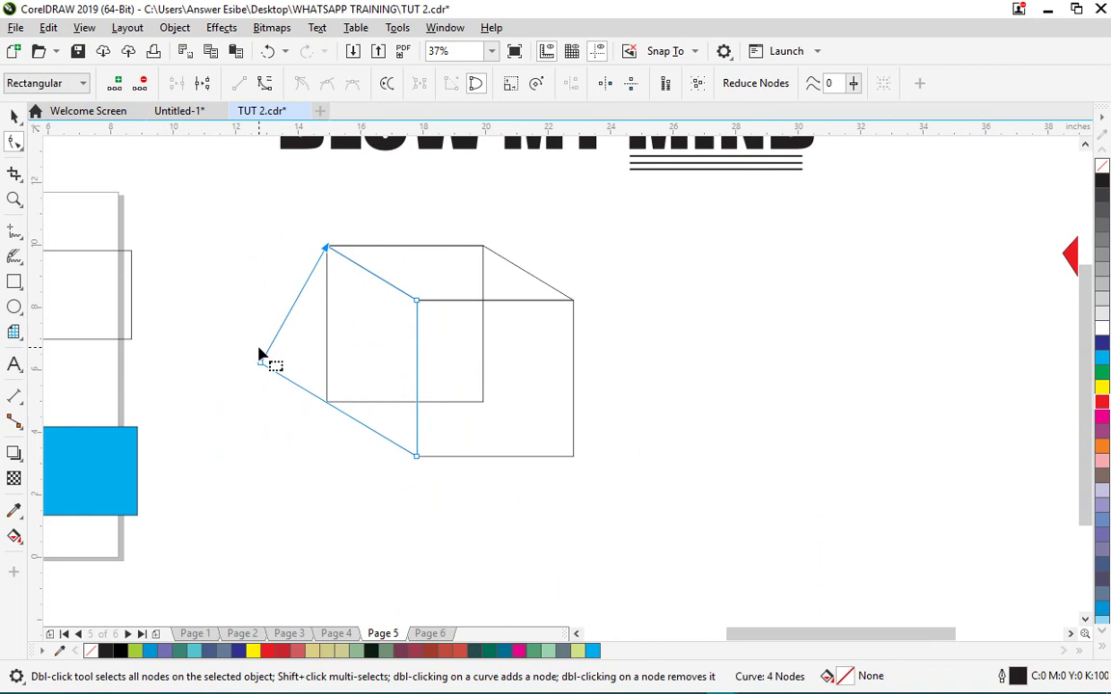
{"action": "left_click_drag", "start_coordinate": [263, 364], "coordinate": [344, 415]}
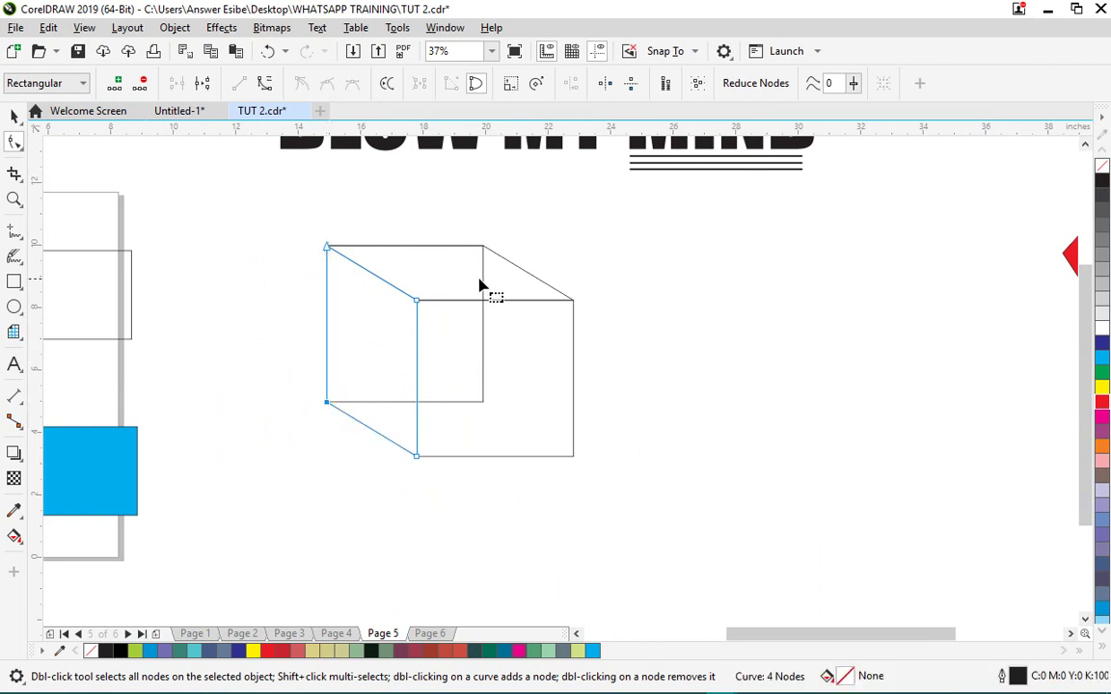
{"action": "scroll", "coordinate": [509, 235], "scroll_direction": "up", "scroll_amount": 3}
{"action": "scroll", "coordinate": [528, 293], "scroll_direction": "down", "scroll_amount": 3}
- Convert the skewed top panel of the box to curves
{"action": "left_click", "coordinate": [347, 283]}
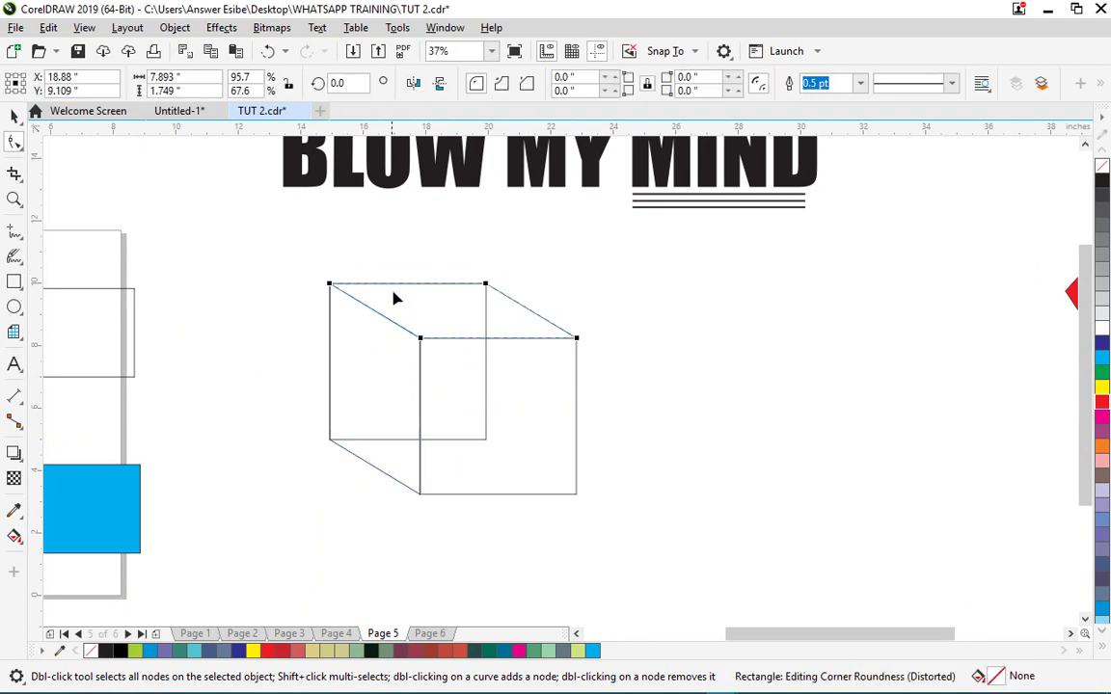
{"action": "scroll", "coordinate": [385, 299], "scroll_direction": "up", "scroll_amount": 4}
{"action": "right_click", "coordinate": [343, 275]}
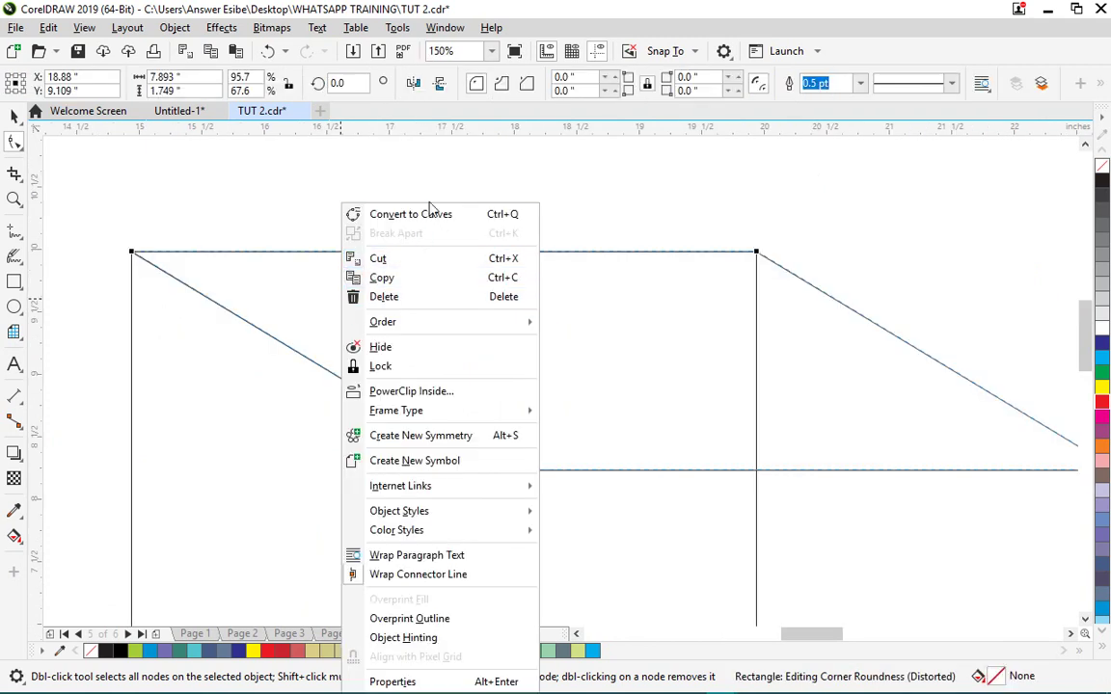
{"action": "left_click", "coordinate": [279, 218]}
- Align the top panel's two back nodes precisely with the back square's upper corners, and deselect the panel
{"action": "scroll", "coordinate": [114, 263], "scroll_direction": "up", "scroll_amount": 2}
{"action": "scroll", "coordinate": [114, 264], "scroll_direction": "up", "scroll_amount": 12}
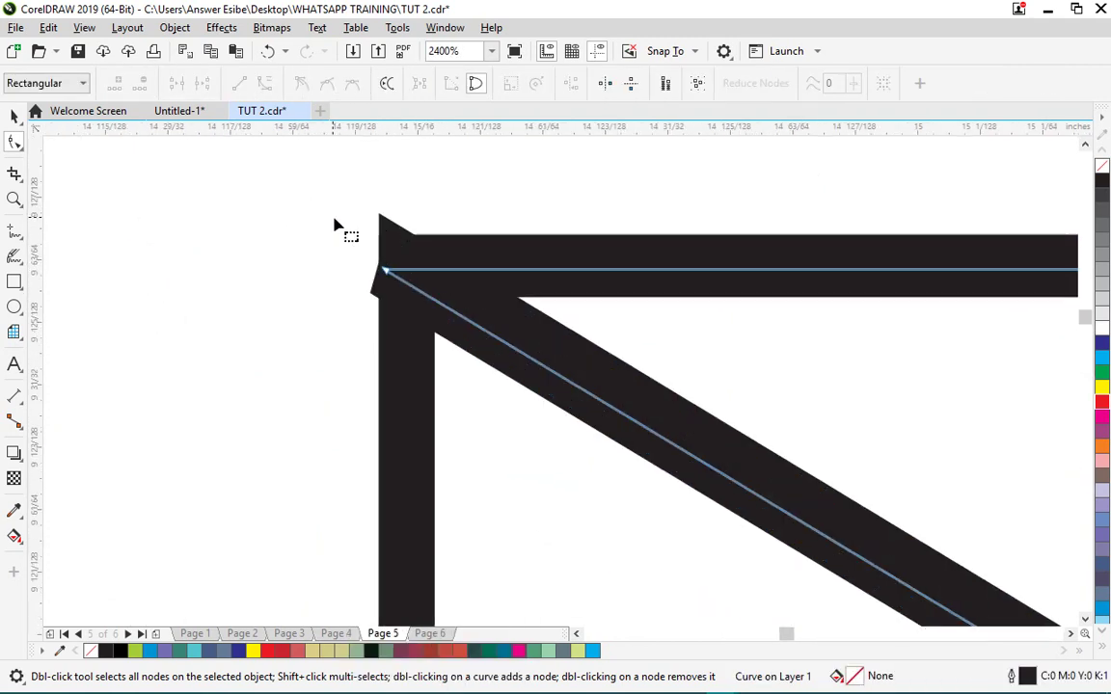
{"action": "left_click_drag", "start_coordinate": [436, 324], "coordinate": [429, 212]}
{"action": "scroll", "coordinate": [251, 295], "scroll_direction": "down", "scroll_amount": 16}
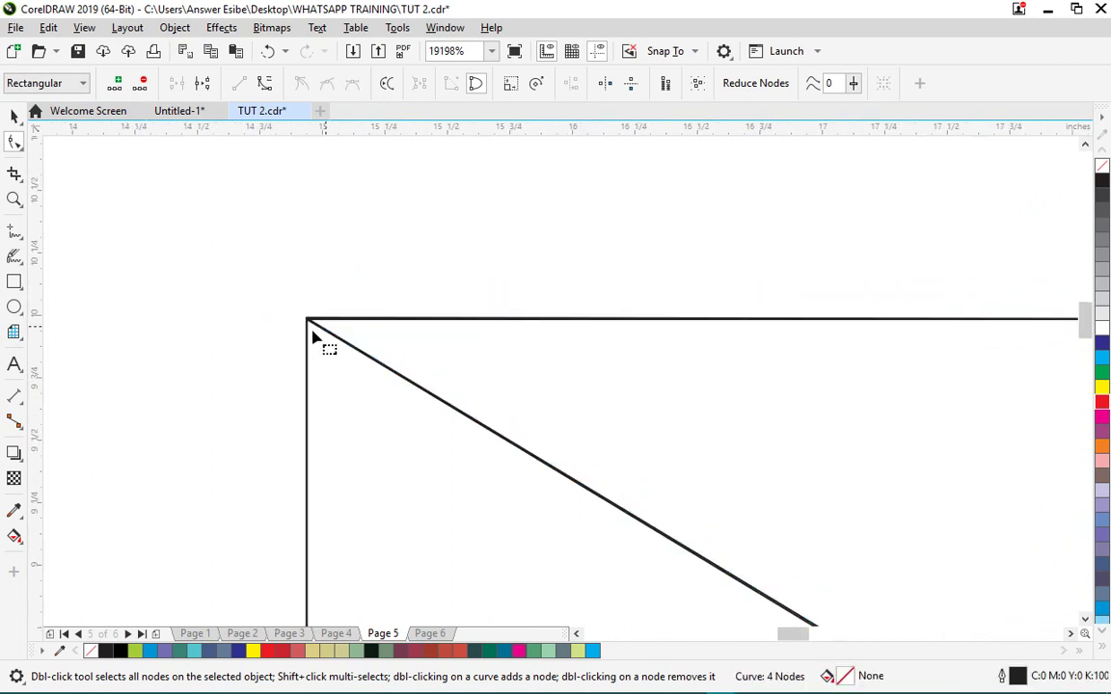
{"action": "scroll", "coordinate": [680, 296], "scroll_direction": "up", "scroll_amount": 12}
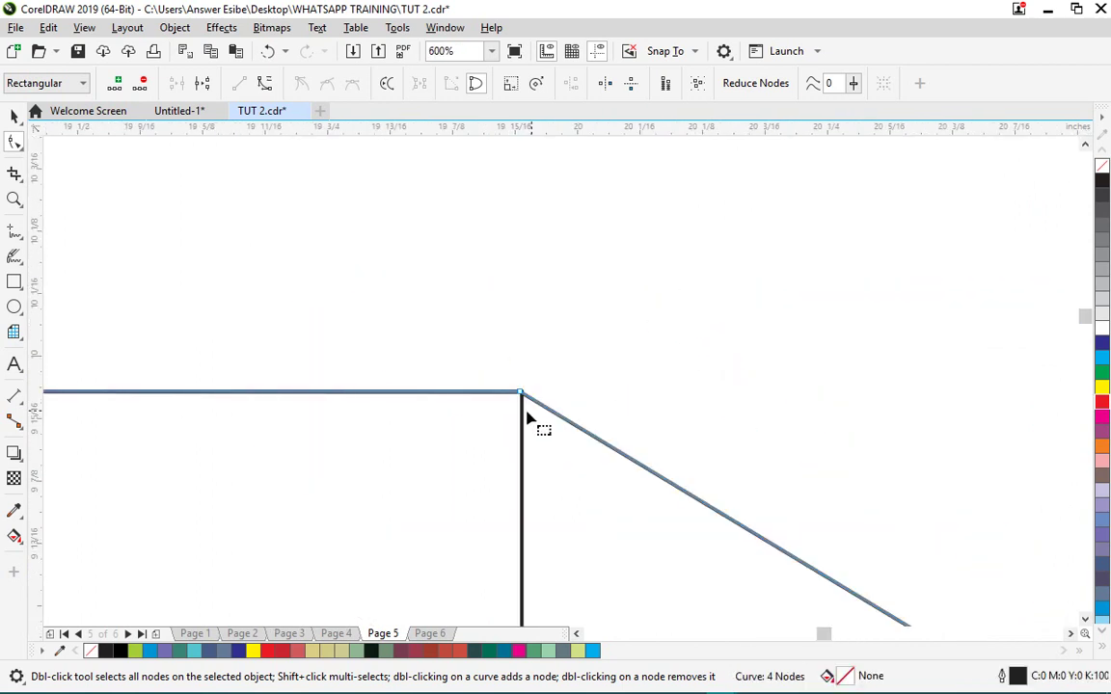
{"action": "left_click_drag", "start_coordinate": [467, 282], "coordinate": [494, 274]}
{"action": "scroll", "coordinate": [488, 299], "scroll_direction": "down", "scroll_amount": 14}
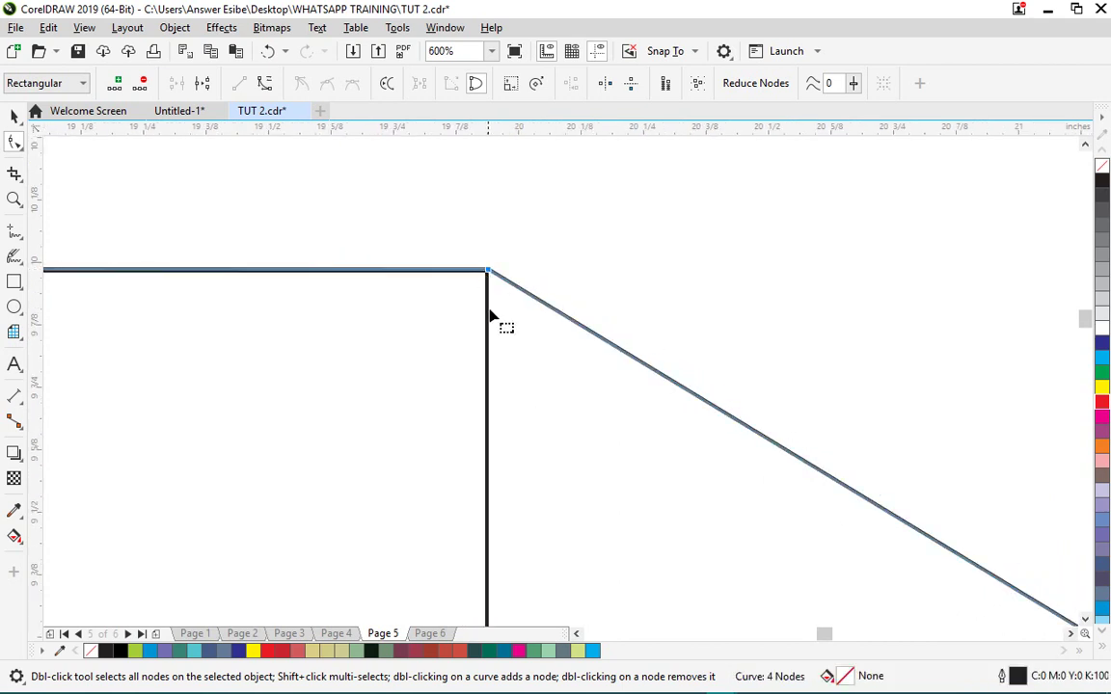
{"action": "key", "text": "space"}
{"action": "left_click", "coordinate": [637, 416]}
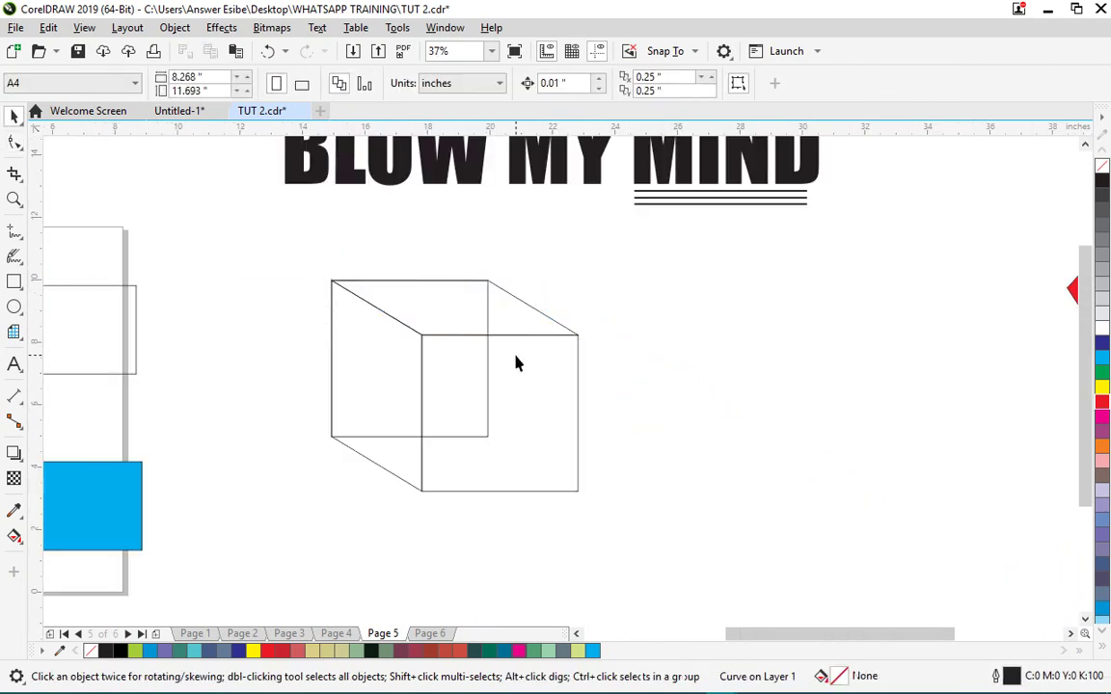
- Fill the box's front face with yellow, its side face with cyan and its top face with red
{"action": "left_click", "coordinate": [498, 413]}
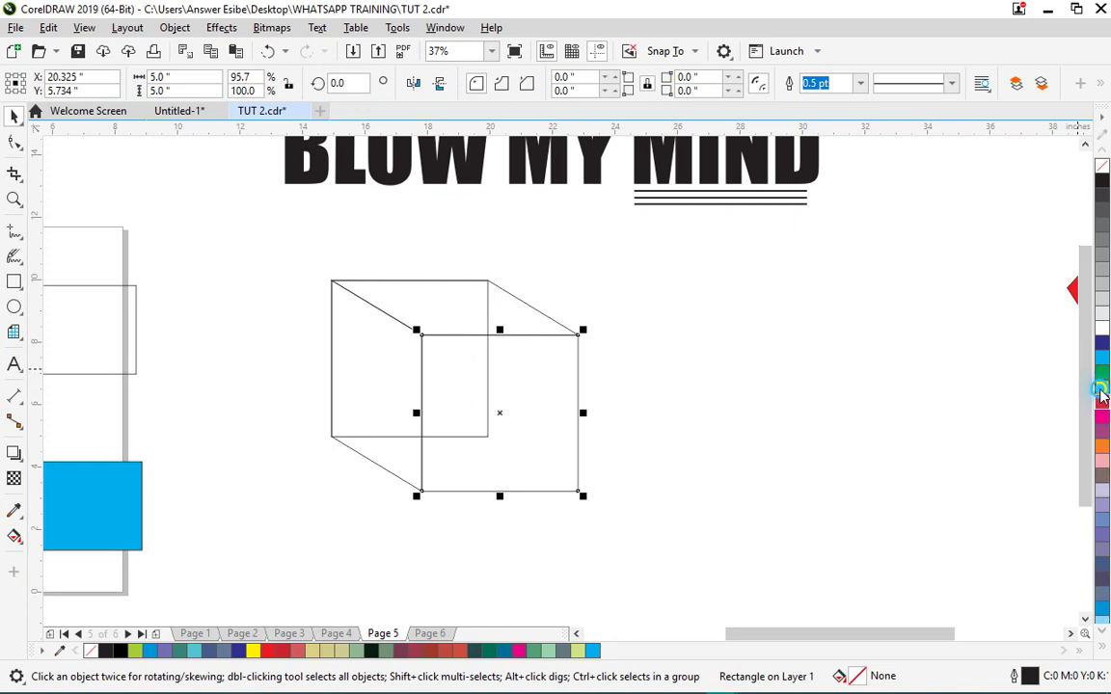
{"action": "left_click", "coordinate": [377, 382]}
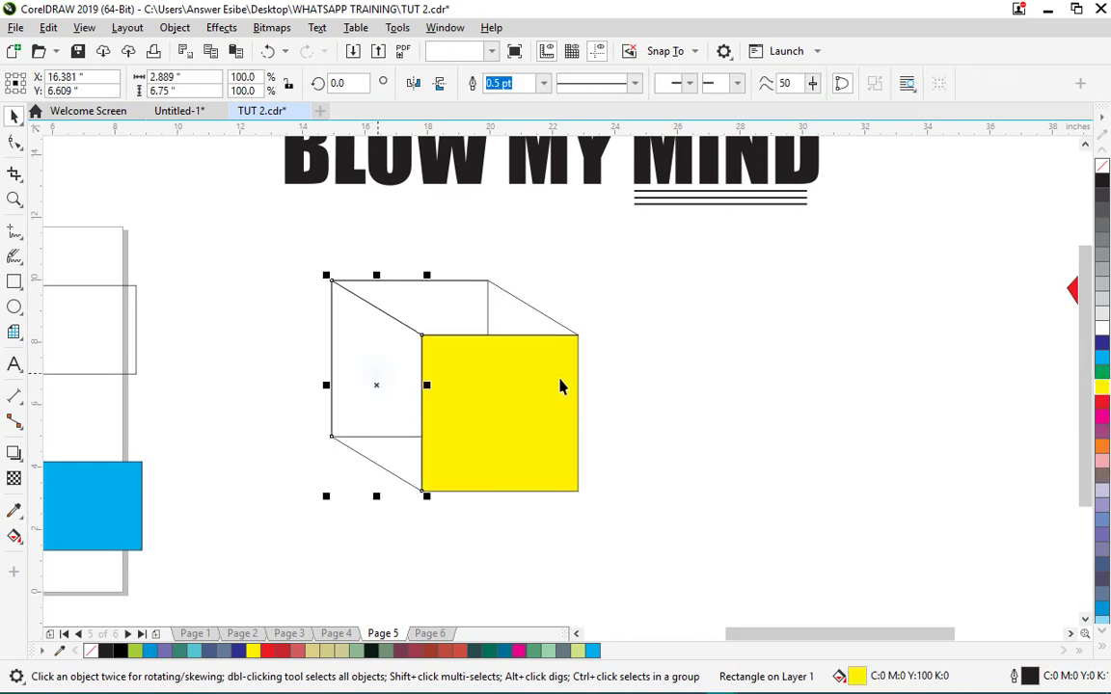
{"action": "left_click", "coordinate": [1092, 357]}
{"action": "left_click", "coordinate": [449, 308]}
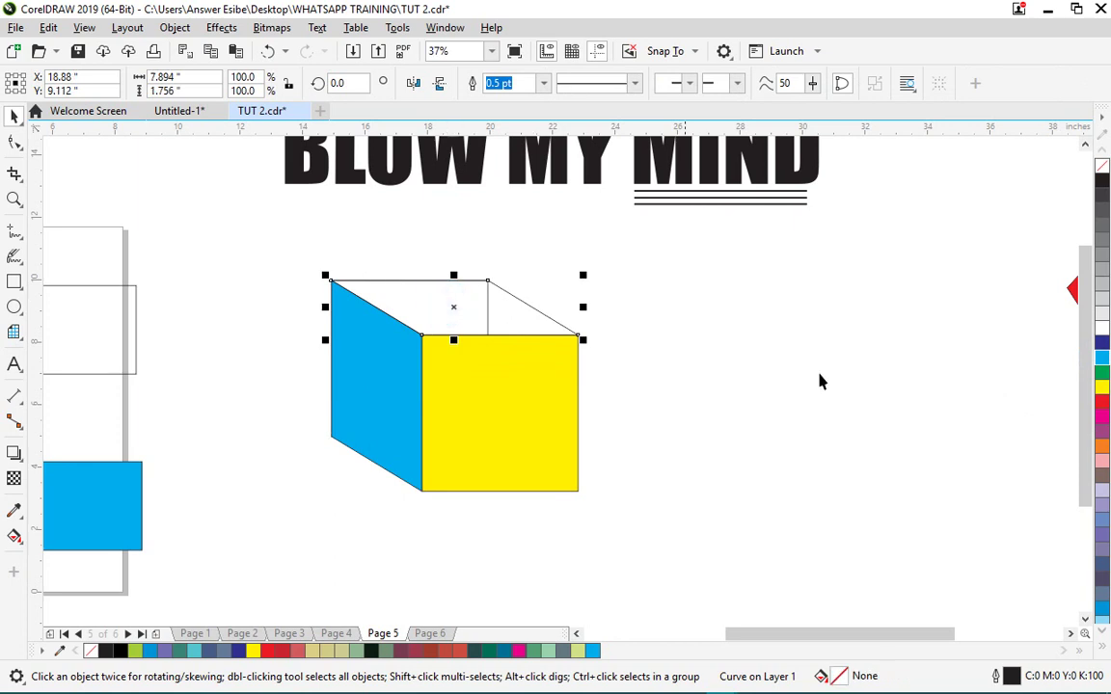
{"action": "left_click", "coordinate": [1103, 401]}
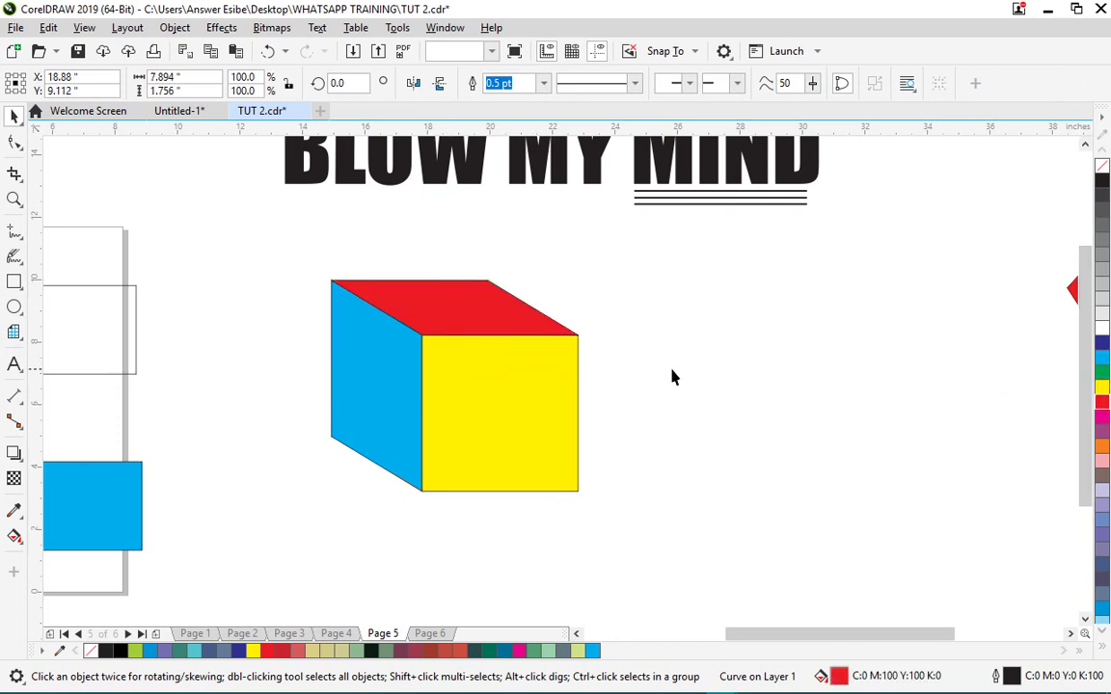
- Select all the shapes of the box and set their outline width to None
{"action": "scroll", "coordinate": [583, 322], "scroll_direction": "up", "scroll_amount": 3}
{"action": "scroll", "coordinate": [587, 334], "scroll_direction": "down", "scroll_amount": 4}
{"action": "scroll", "coordinate": [538, 356], "scroll_direction": "up", "scroll_amount": 2}
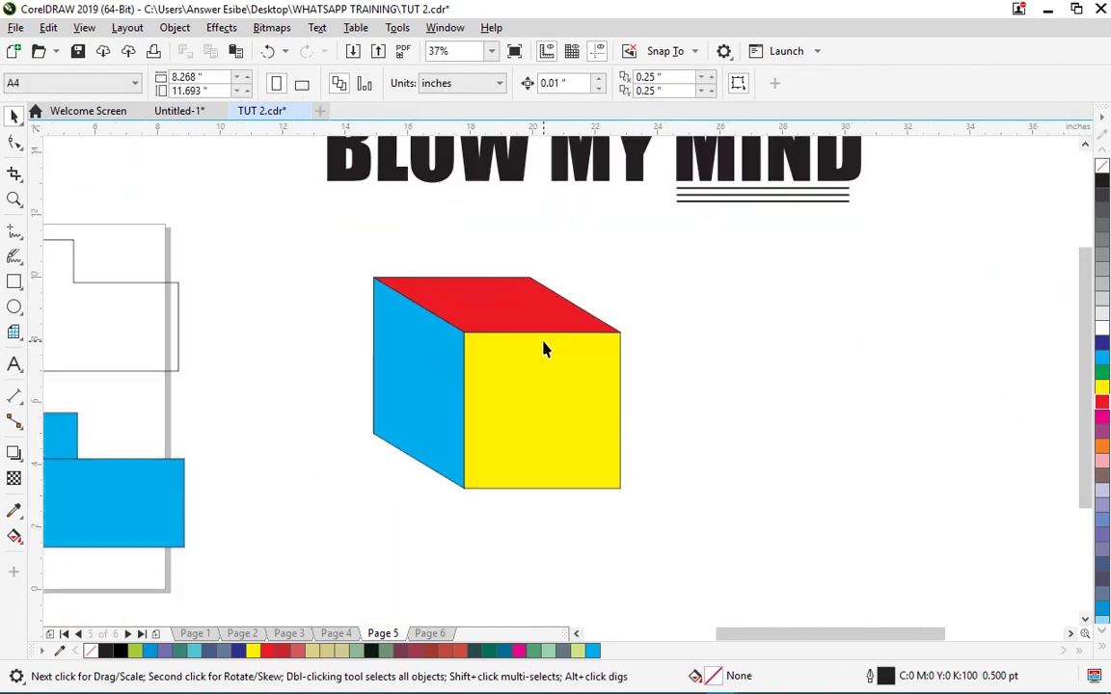
{"action": "scroll", "coordinate": [622, 414], "scroll_direction": "down", "scroll_amount": 2}
{"action": "scroll", "coordinate": [571, 372], "scroll_direction": "up", "scroll_amount": 2}
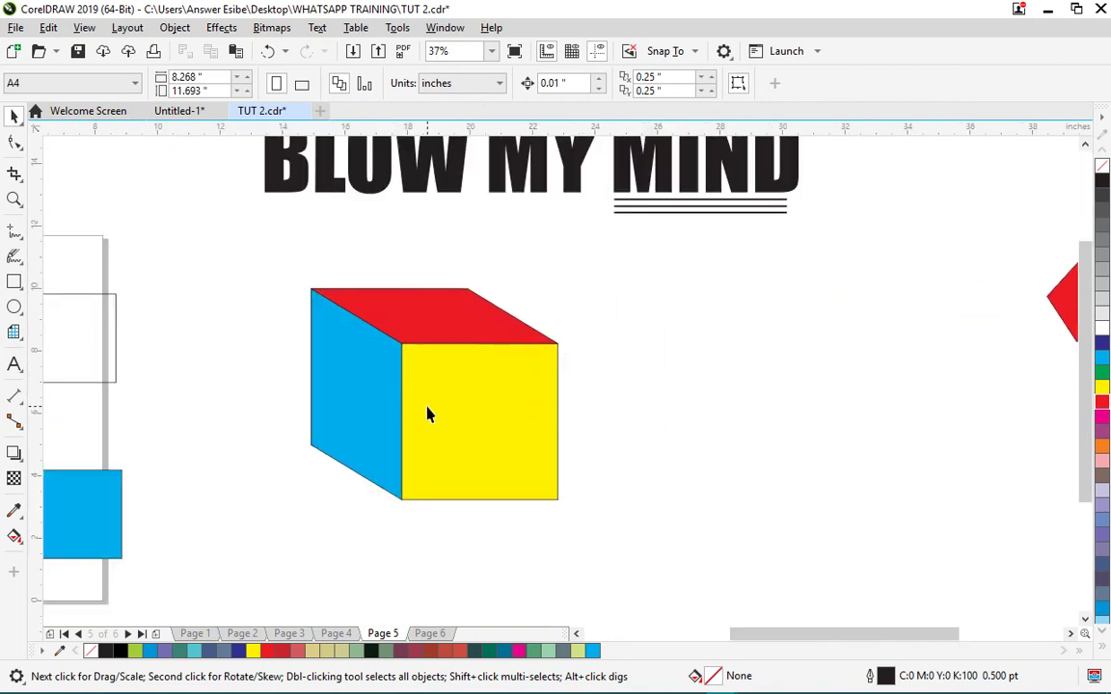
{"action": "left_click_drag", "start_coordinate": [250, 253], "coordinate": [610, 526]}
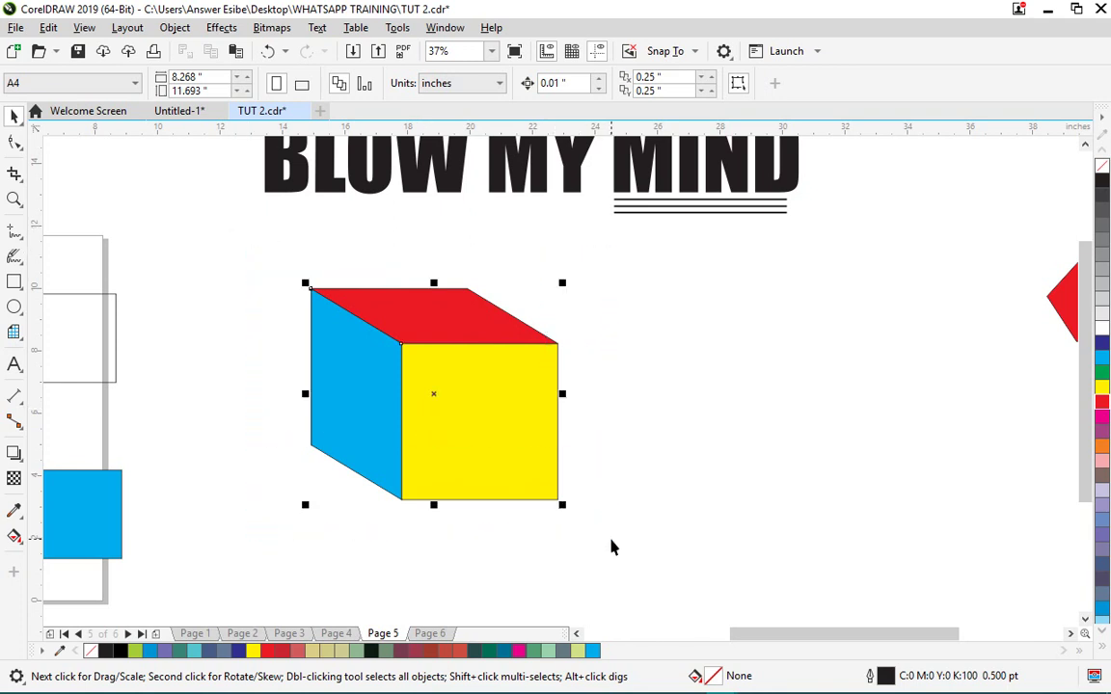
{"action": "left_click", "coordinate": [763, 83]}
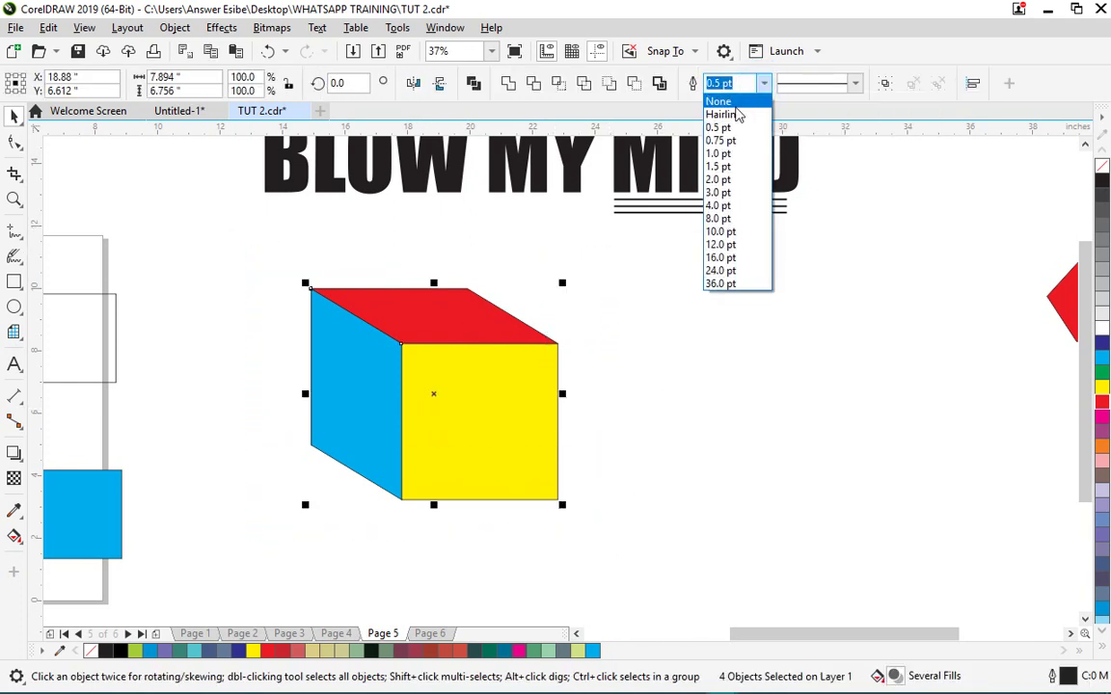
{"action": "left_click", "coordinate": [725, 101]}
{"action": "left_click", "coordinate": [715, 441]}
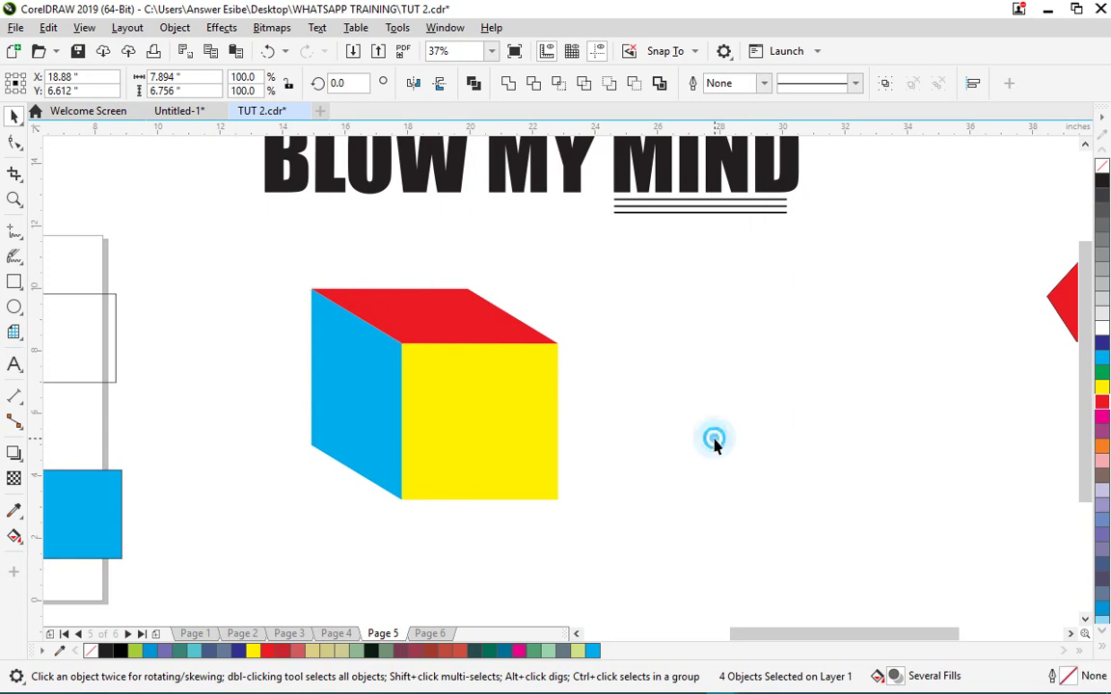
- Open the topic list beside the page for text editing at the HOW TO MERGE SHAPES line
{"action": "scroll", "coordinate": [310, 280], "scroll_direction": "up", "scroll_amount": 3}
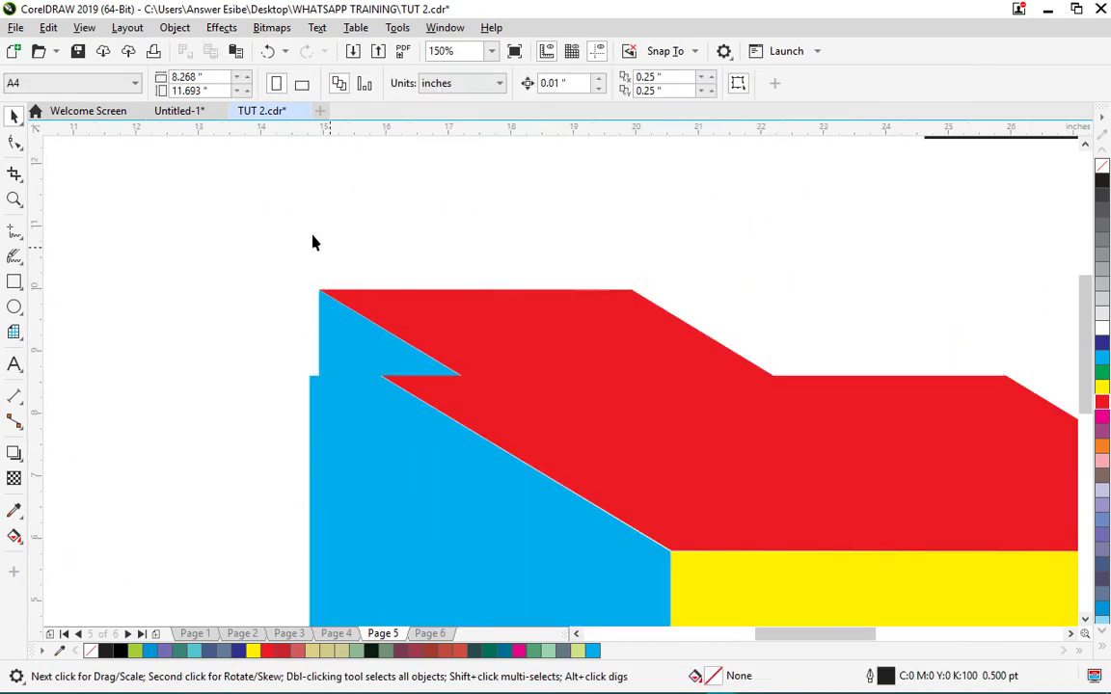
{"action": "scroll", "coordinate": [312, 240], "scroll_direction": "down", "scroll_amount": 5}
{"action": "scroll", "coordinate": [366, 249], "scroll_direction": "up", "scroll_amount": 2}
{"action": "scroll", "coordinate": [417, 309], "scroll_direction": "down", "scroll_amount": 2}
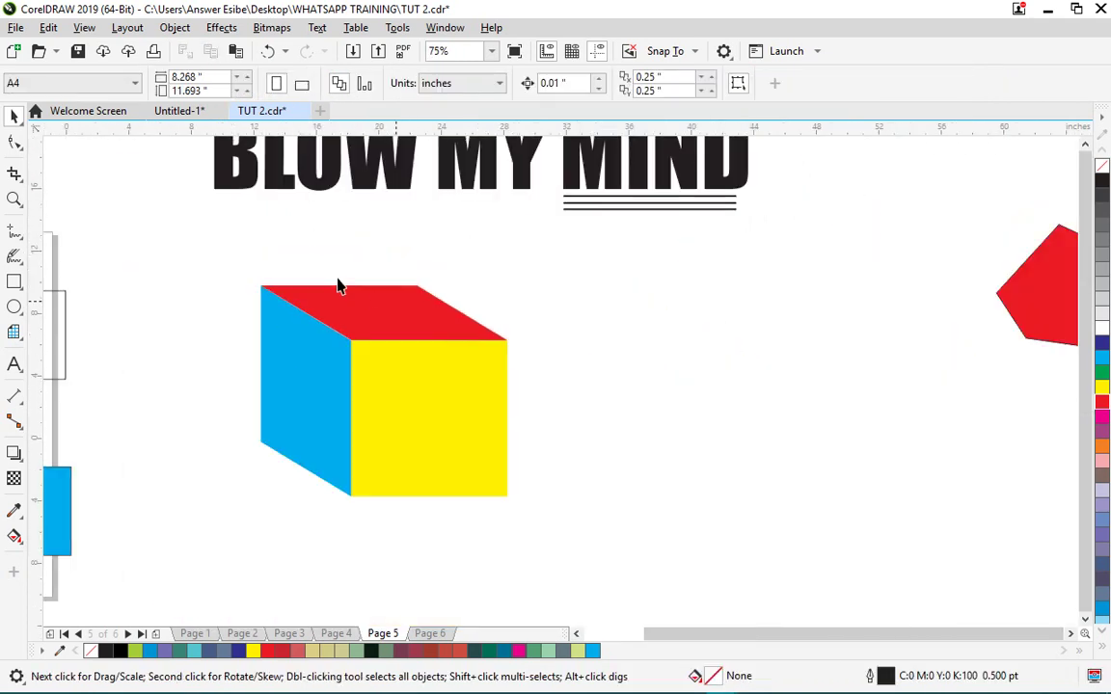
{"action": "scroll", "coordinate": [337, 286], "scroll_direction": "down", "scroll_amount": 3}
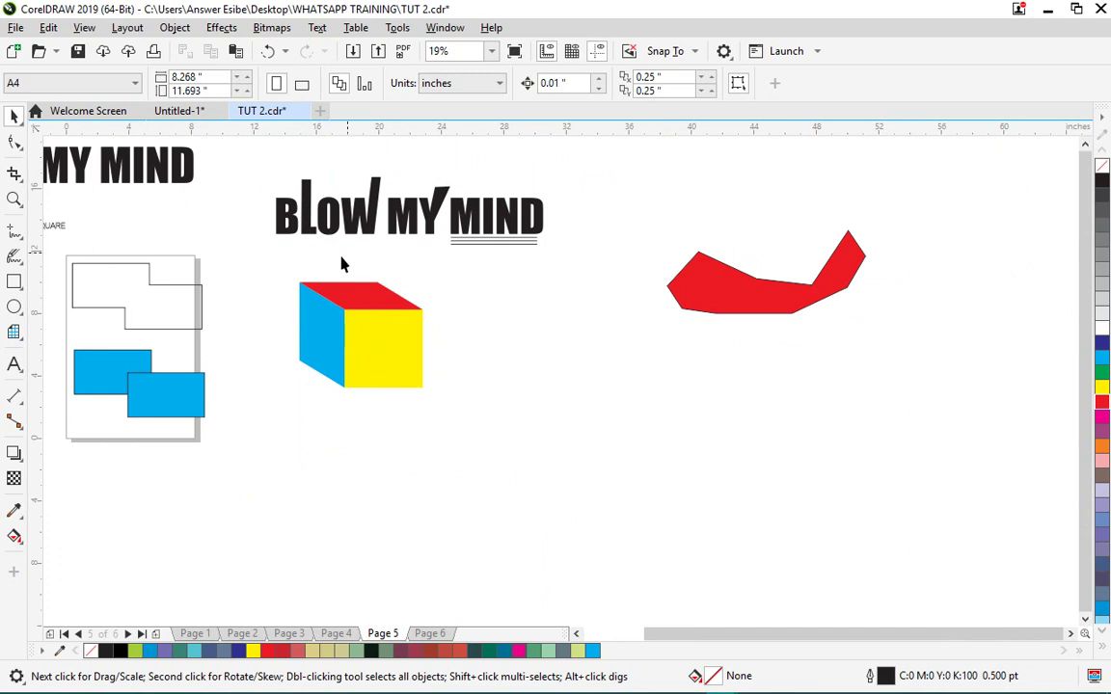
{"action": "scroll", "coordinate": [482, 304], "scroll_direction": "down", "scroll_amount": 2}
{"action": "scroll", "coordinate": [227, 294], "scroll_direction": "up", "scroll_amount": 3}
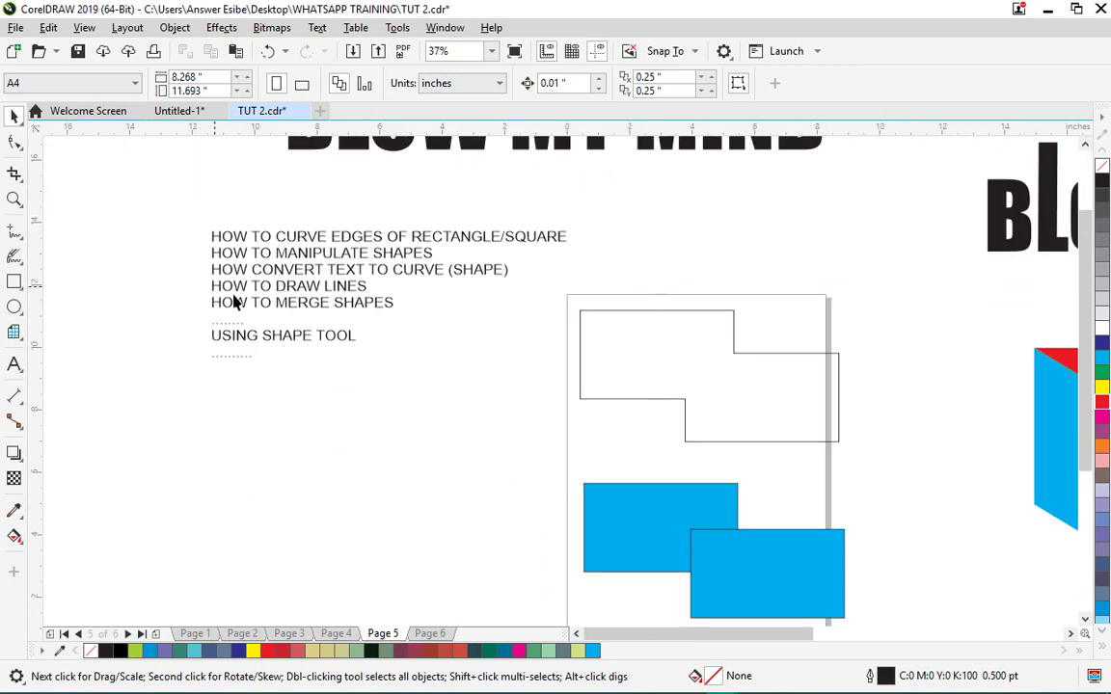
{"action": "double_click", "coordinate": [391, 303]}
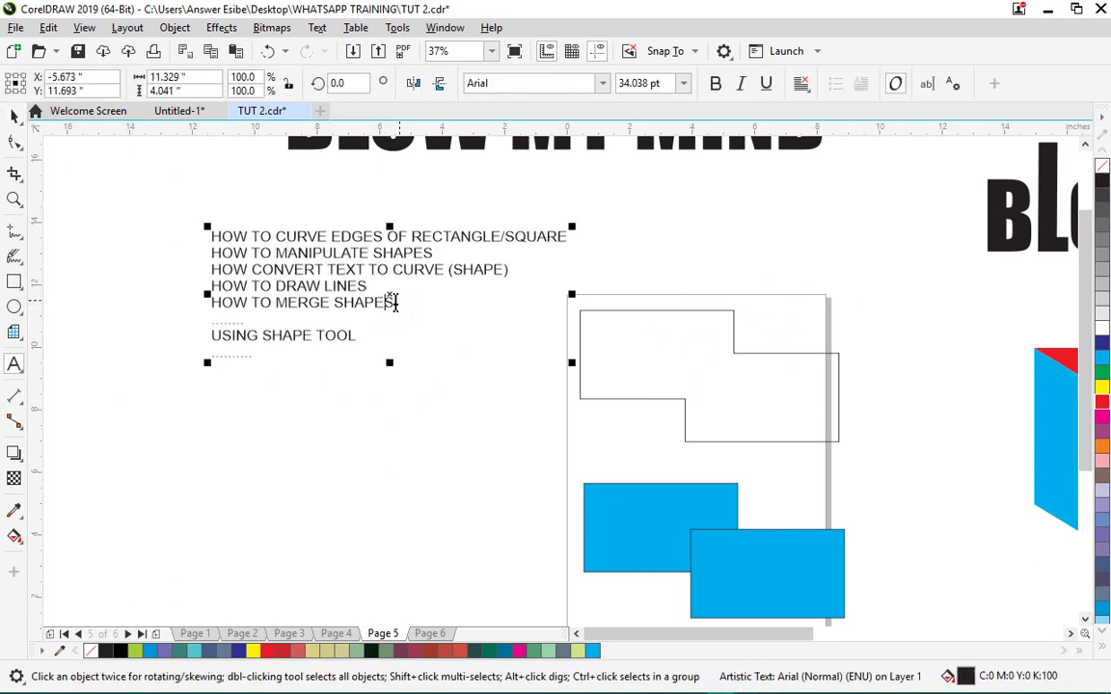
- Add the lines "HOW APPLY TRANSPARENCY" and "AND SHAWDOW" below "HOW TO MERGE SHAPES" in the topic list
{"action": "key", "text": "ctrl+a"}
{"action": "left_click", "coordinate": [392, 299]}
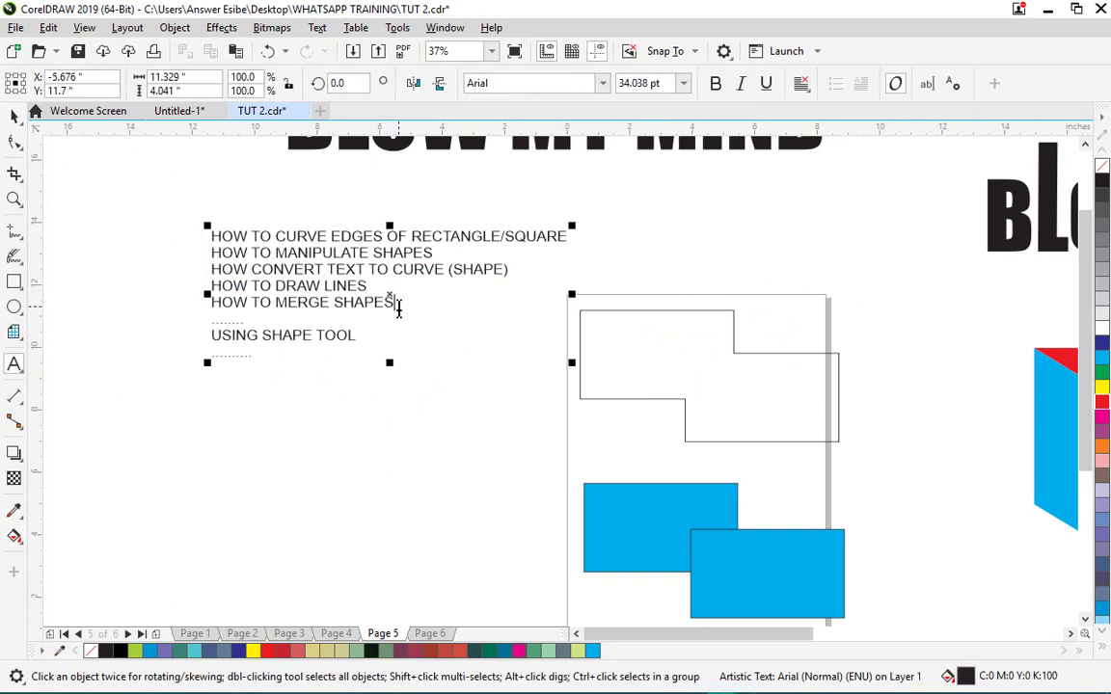
{"action": "key", "text": "Return"}
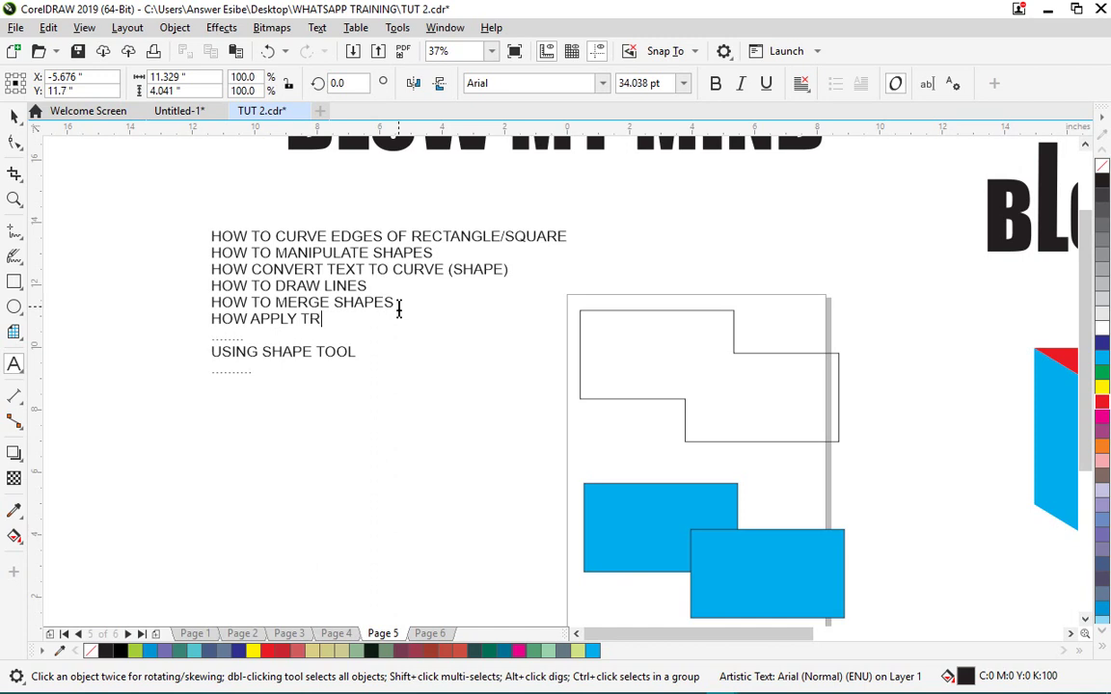
{"action": "type", "text": "HOW APPLY TRANSPARENCY"}
{"action": "key", "text": "Return"}
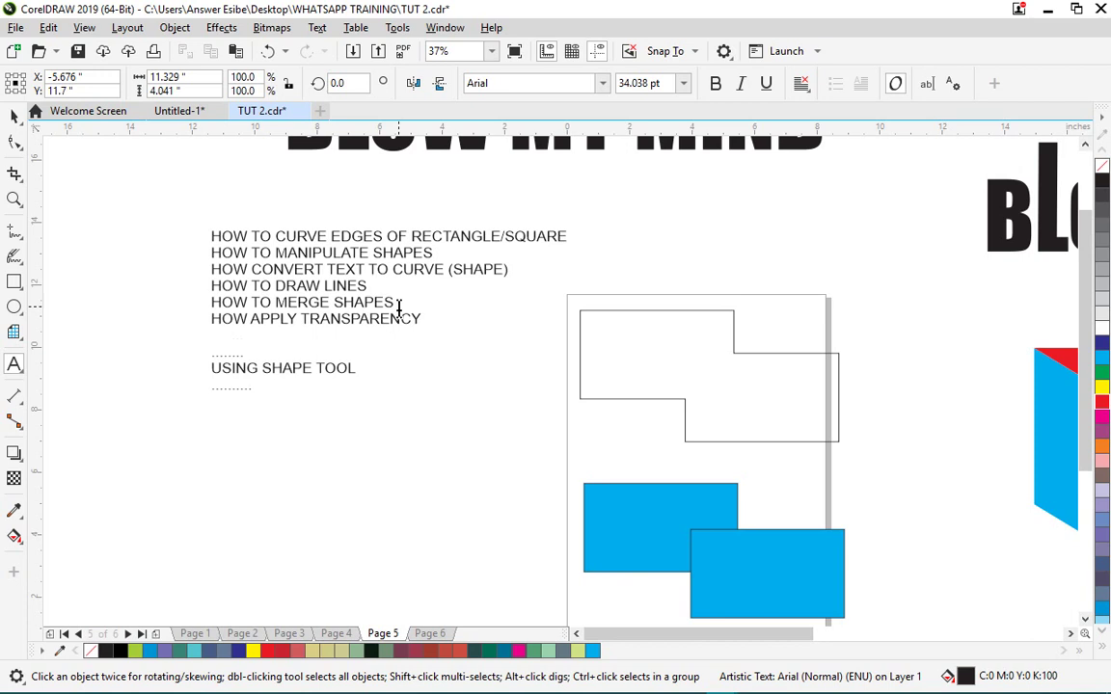
{"action": "type", "text": "AND SHAWDOW"}
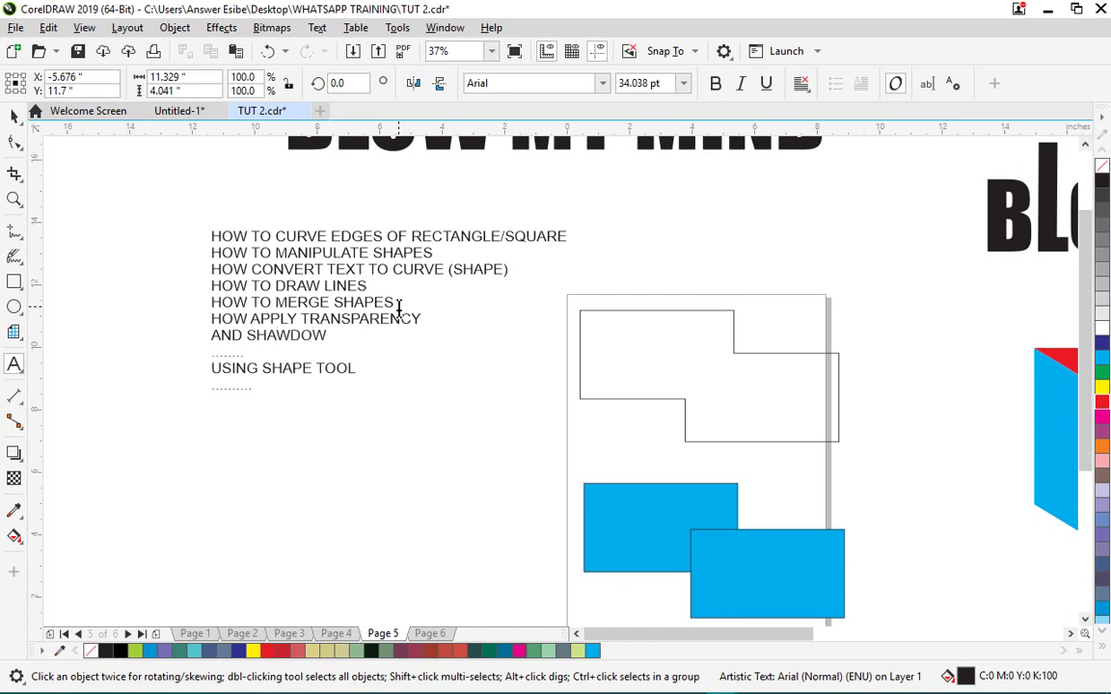
{"action": "scroll", "coordinate": [135, 301], "scroll_direction": "down", "scroll_amount": 5}
{"action": "key", "text": "ctrl+space"}
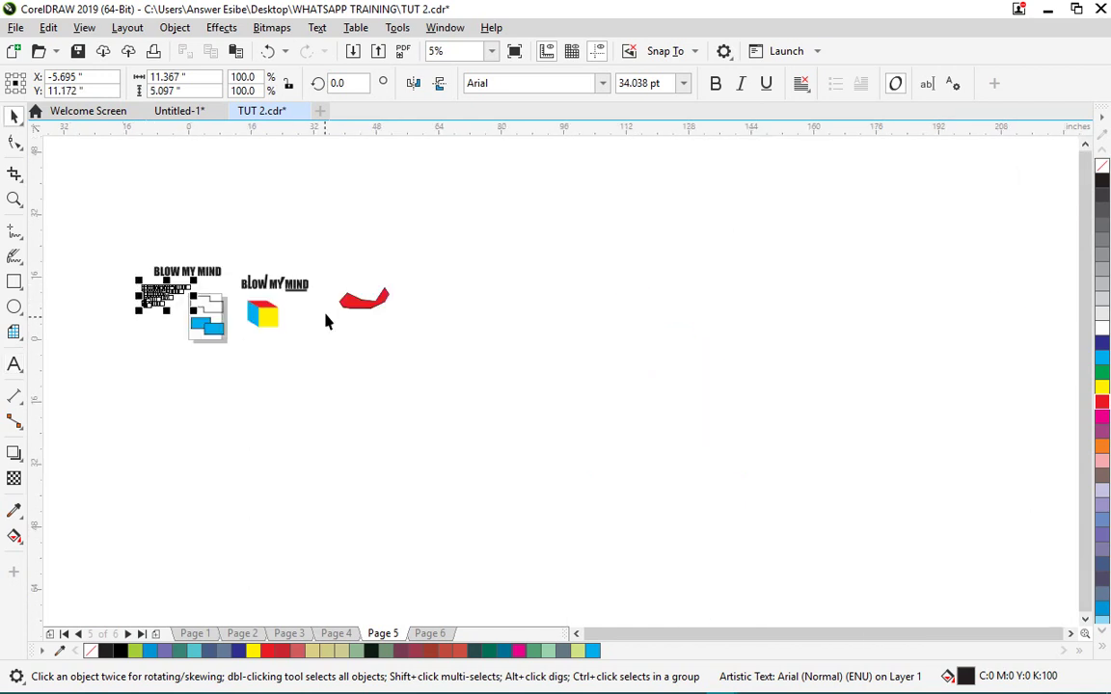
- Place a copy of the whole coloured cube about 10 inches to the right of the original
{"action": "scroll", "coordinate": [318, 328], "scroll_direction": "up", "scroll_amount": 4}
{"action": "left_click", "coordinate": [551, 405]}
{"action": "scroll", "coordinate": [483, 434], "scroll_direction": "up", "scroll_amount": 2}
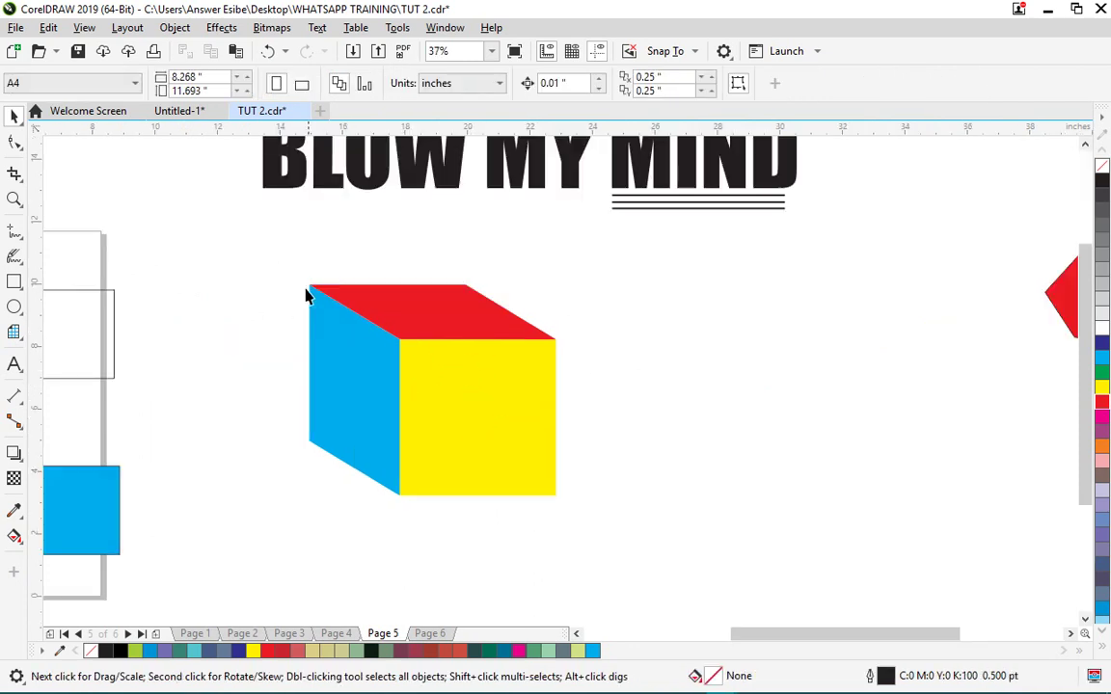
{"action": "left_click_drag", "start_coordinate": [253, 242], "coordinate": [664, 492]}
{"action": "left_click_drag", "start_coordinate": [451, 404], "coordinate": [778, 439]}
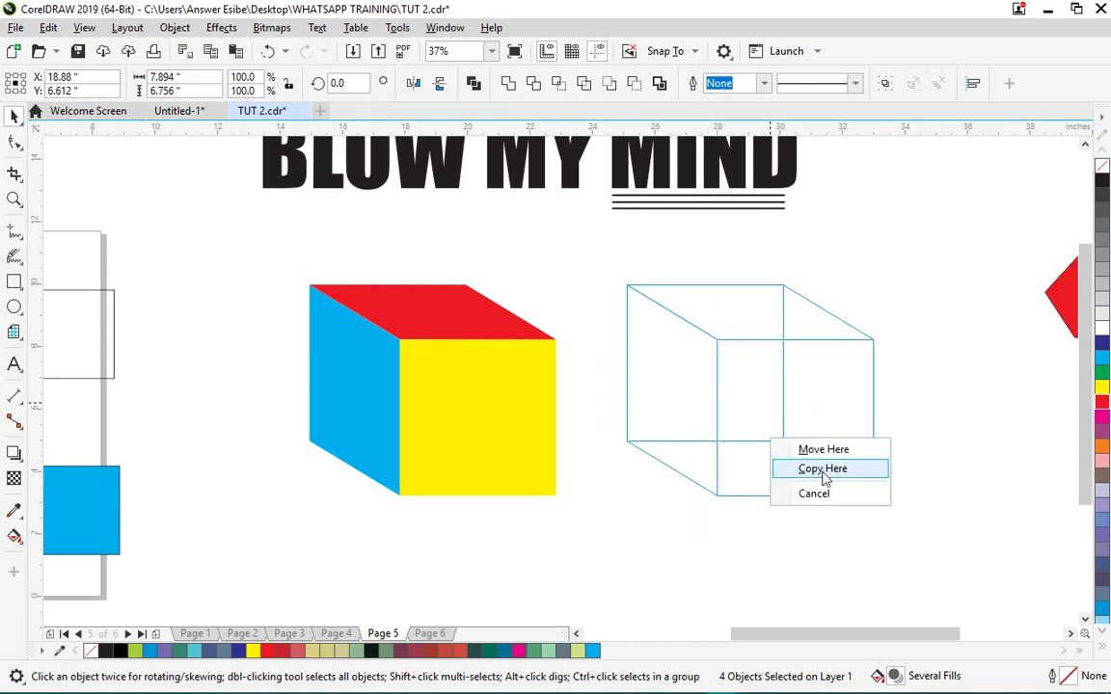
{"action": "left_click", "coordinate": [820, 467]}
{"action": "scroll", "coordinate": [873, 359], "scroll_direction": "up", "scroll_amount": 2}
{"action": "left_click", "coordinate": [893, 372]}
{"action": "scroll", "coordinate": [642, 372], "scroll_direction": "down", "scroll_amount": 2}
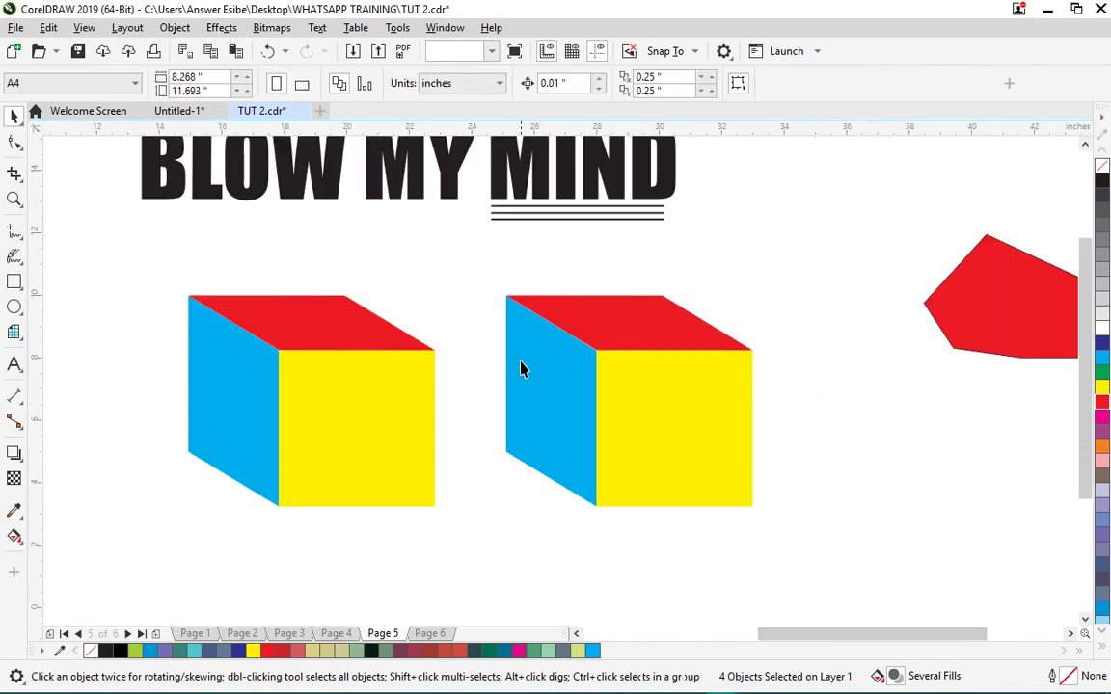
- Apply a uniform transparency of 45 to the yellow front face of the copied cube
{"action": "left_click", "coordinate": [756, 372]}
{"action": "left_click", "coordinate": [720, 429]}
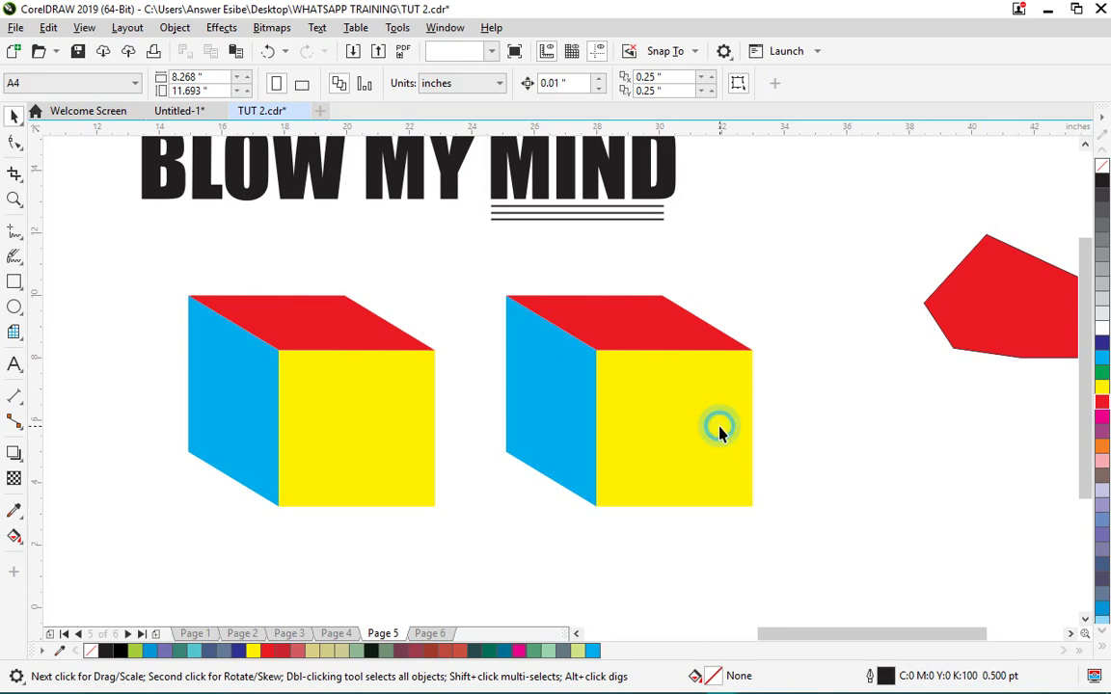
{"action": "scroll", "coordinate": [702, 437], "scroll_direction": "down", "scroll_amount": 1}
{"action": "scroll", "coordinate": [702, 437], "scroll_direction": "down", "scroll_amount": 1}
{"action": "scroll", "coordinate": [702, 436], "scroll_direction": "up", "scroll_amount": 1}
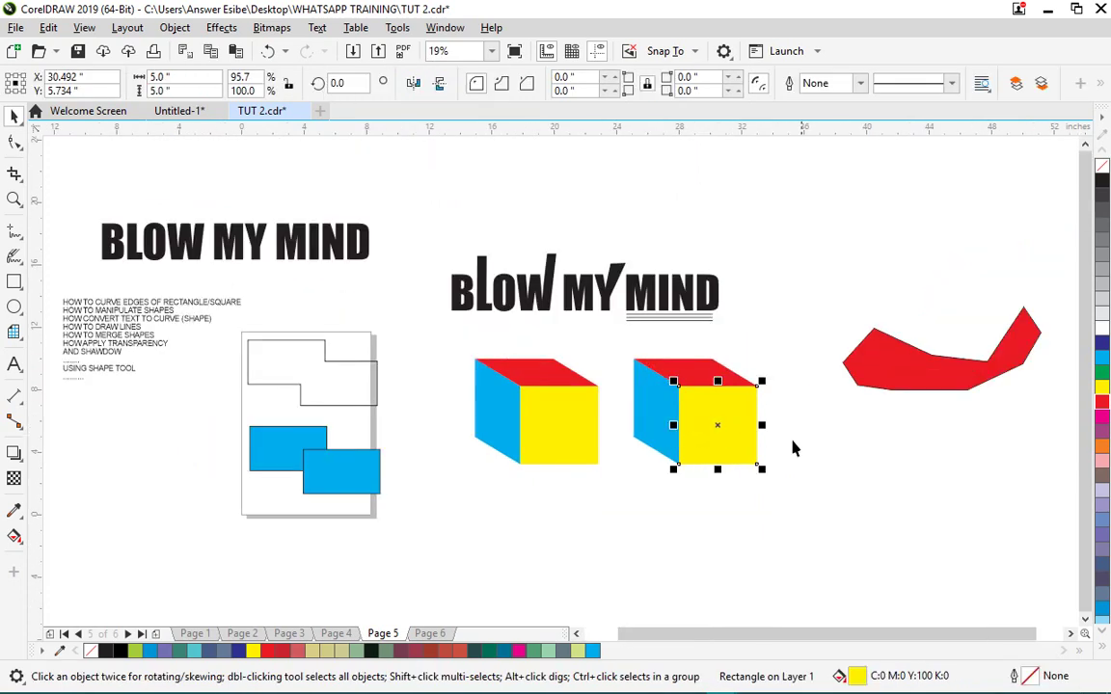
{"action": "scroll", "coordinate": [758, 427], "scroll_direction": "up", "scroll_amount": 1}
{"action": "scroll", "coordinate": [734, 354], "scroll_direction": "up", "scroll_amount": 1}
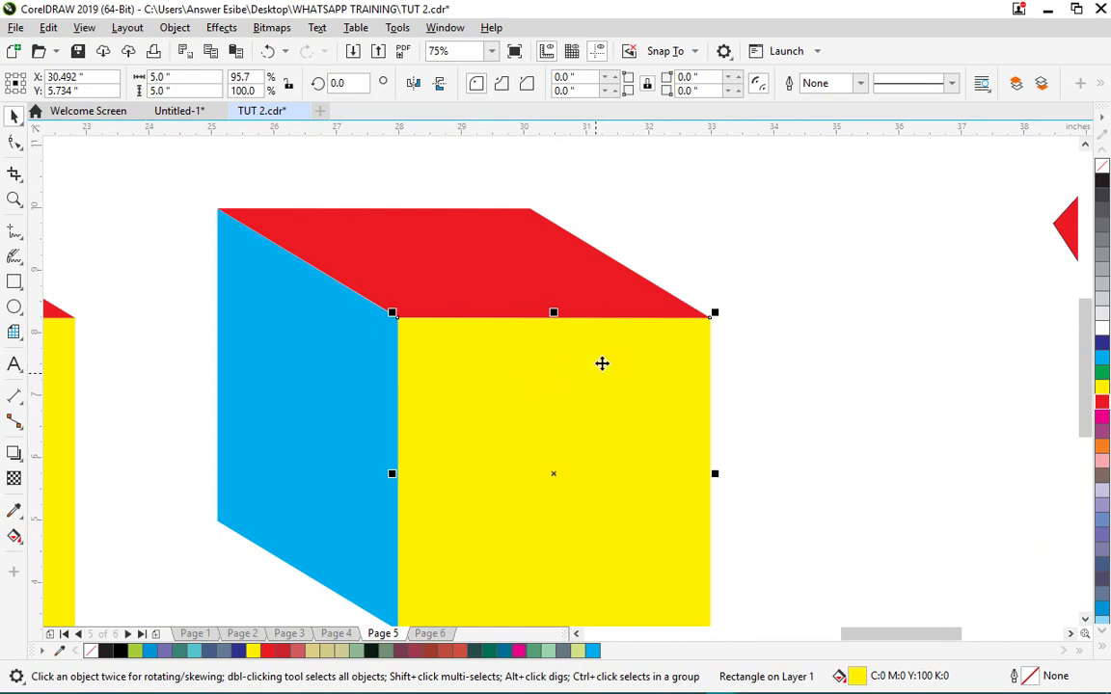
{"action": "scroll", "coordinate": [417, 322], "scroll_direction": "down", "scroll_amount": 1}
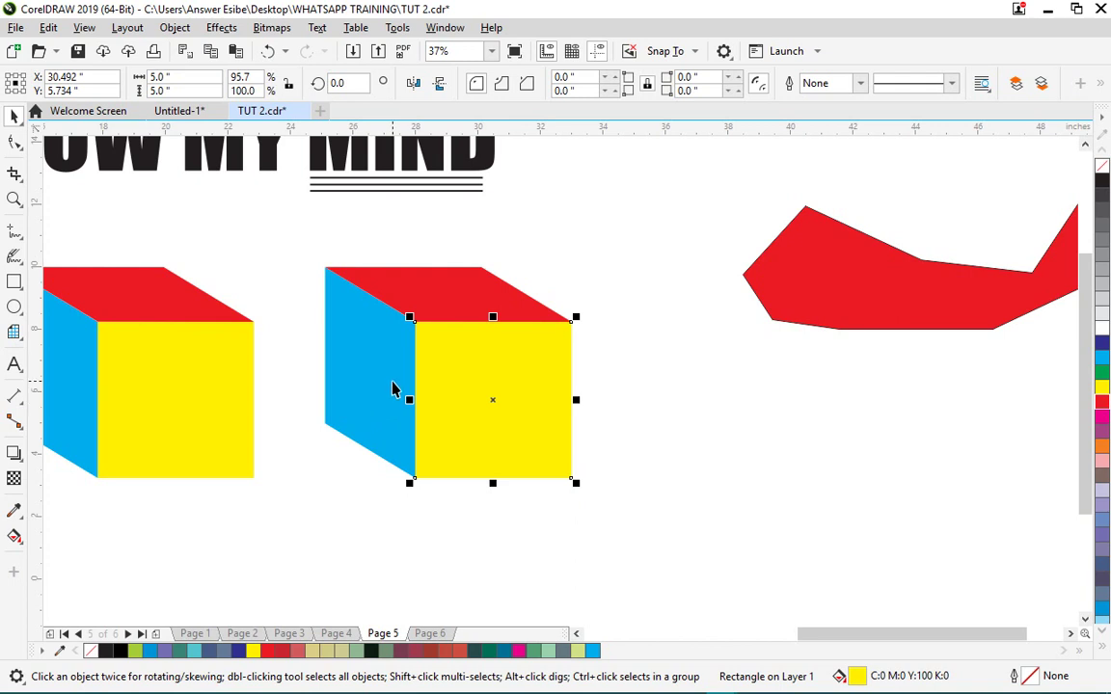
{"action": "left_click", "coordinate": [14, 480]}
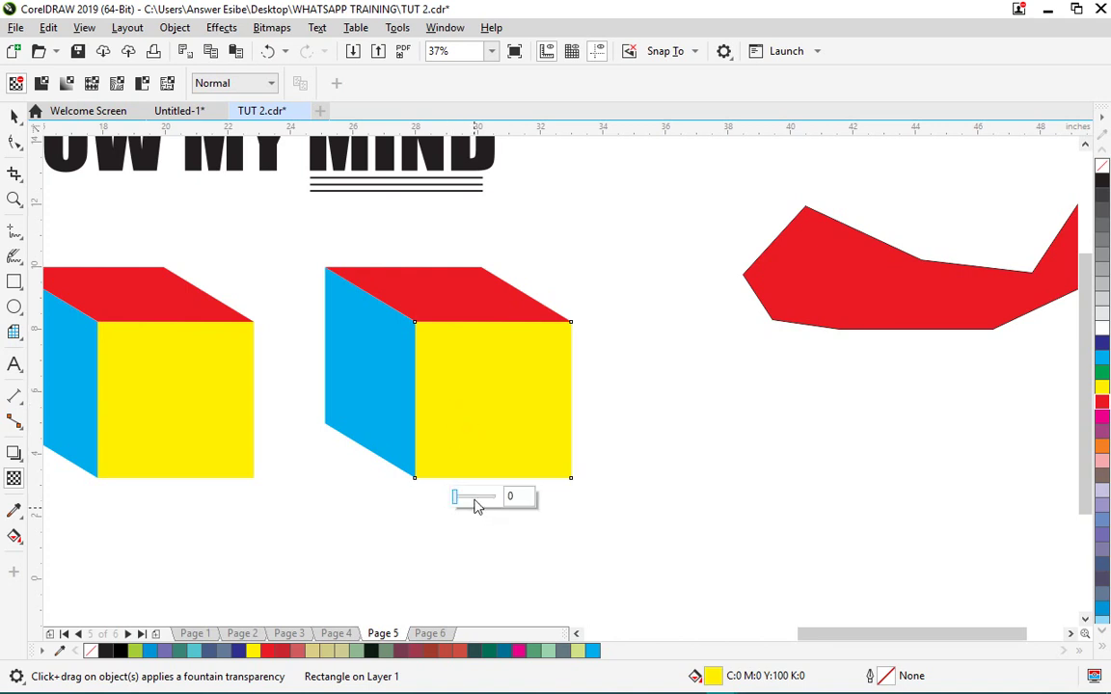
{"action": "mouse_move", "coordinate": [473, 506]}
{"action": "left_mouse_down"}
{"action": "mouse_move", "coordinate": [488, 497]}
{"action": "mouse_move", "coordinate": [464, 496]}
{"action": "mouse_move", "coordinate": [488, 496]}
{"action": "mouse_move", "coordinate": [472, 494]}
{"action": "left_mouse_up"}
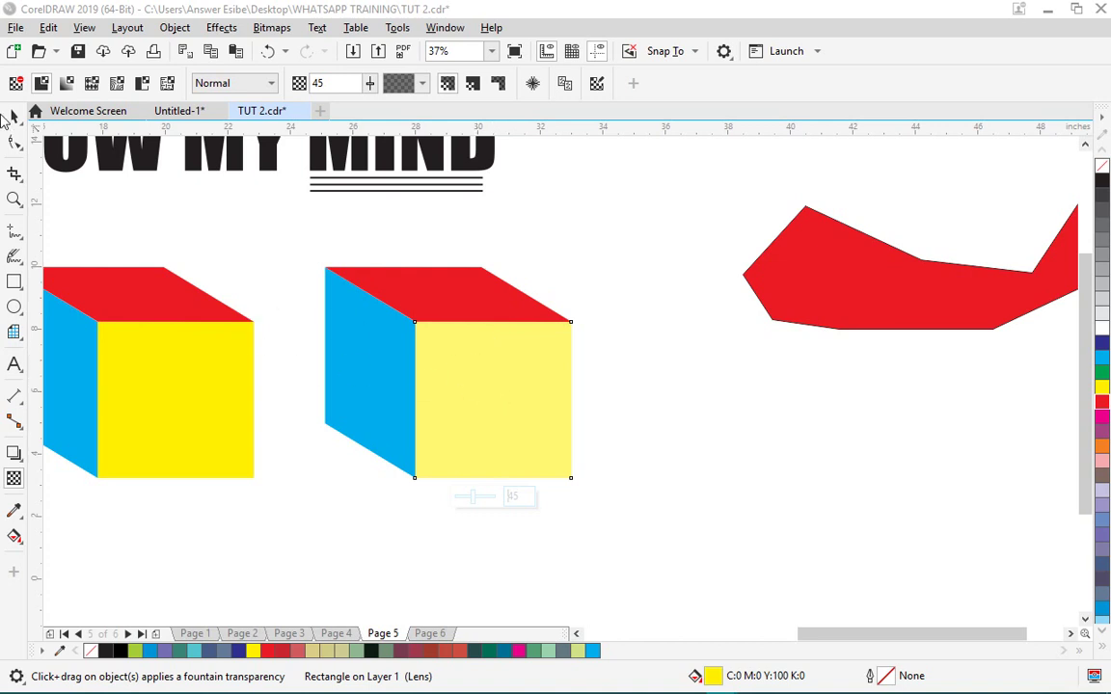
- Draw a rectangle of about 10.9 by 9.3 inches around the copied cube and fill it black
{"action": "left_click", "coordinate": [15, 281]}
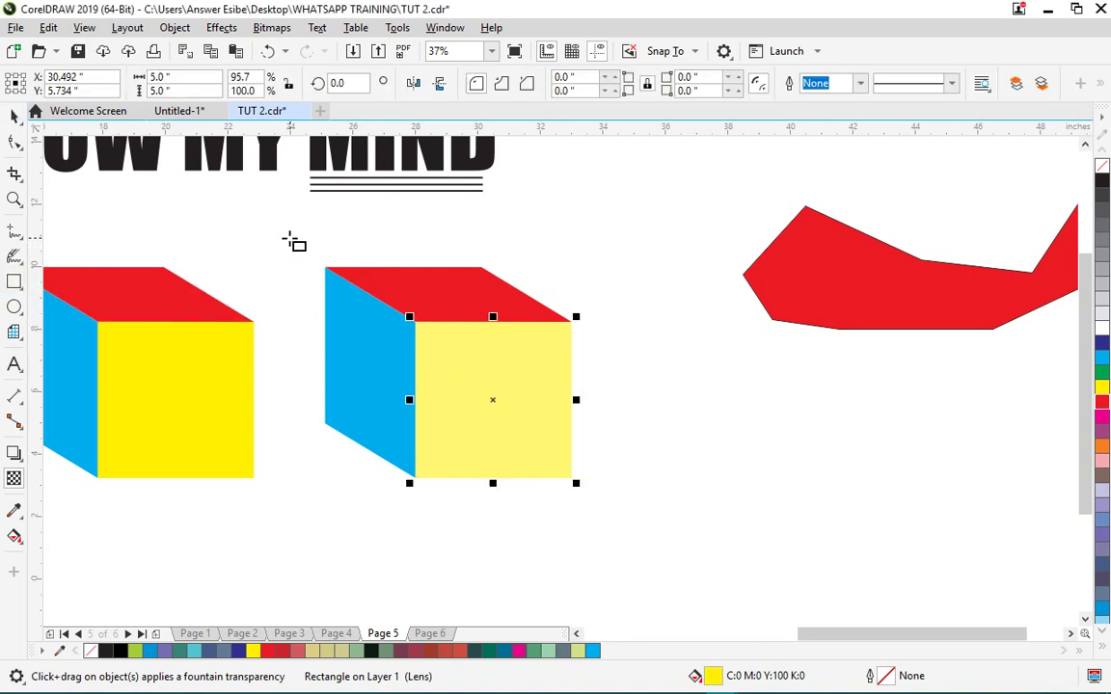
{"action": "mouse_move", "coordinate": [287, 238]}
{"action": "left_mouse_down"}
{"action": "mouse_move", "coordinate": [627, 473]}
{"action": "mouse_move", "coordinate": [630, 529]}
{"action": "left_mouse_up"}
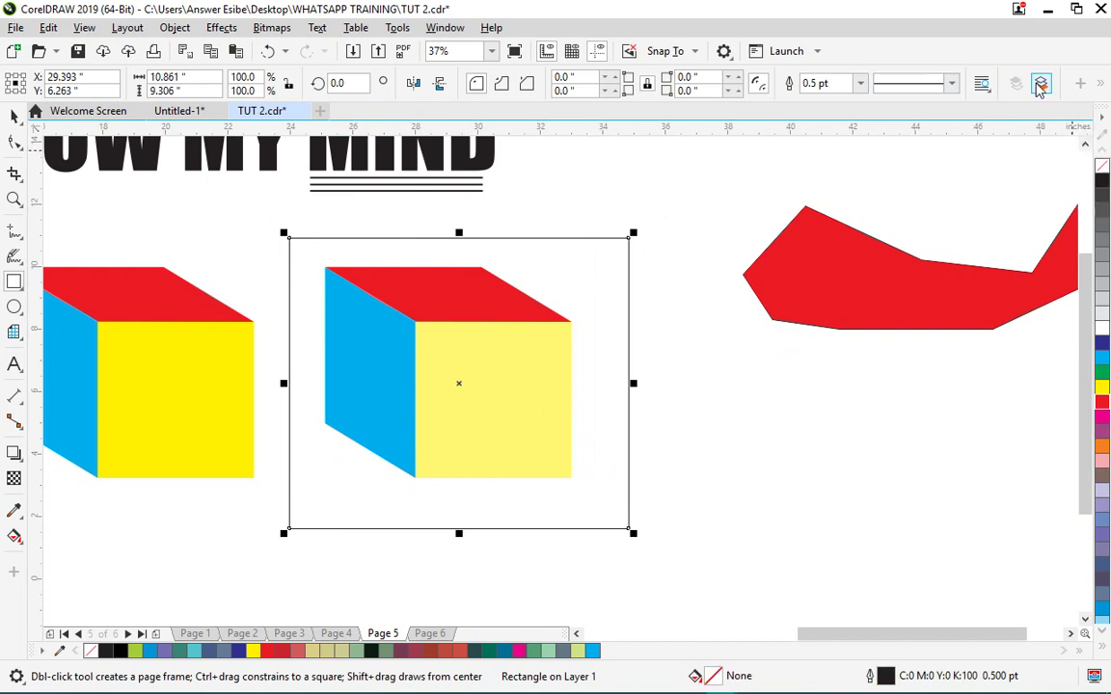
{"action": "left_click", "coordinate": [1104, 184]}
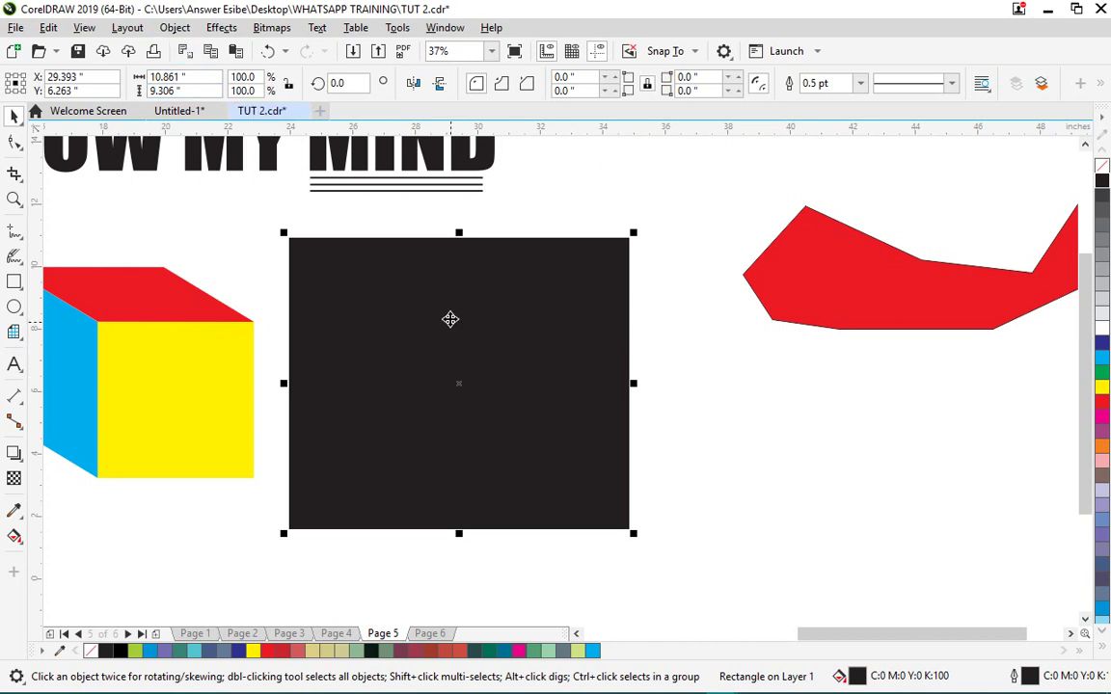
- Send the black rectangle to the back of the page, behind the copied cube
{"action": "left_click", "coordinate": [173, 29]}
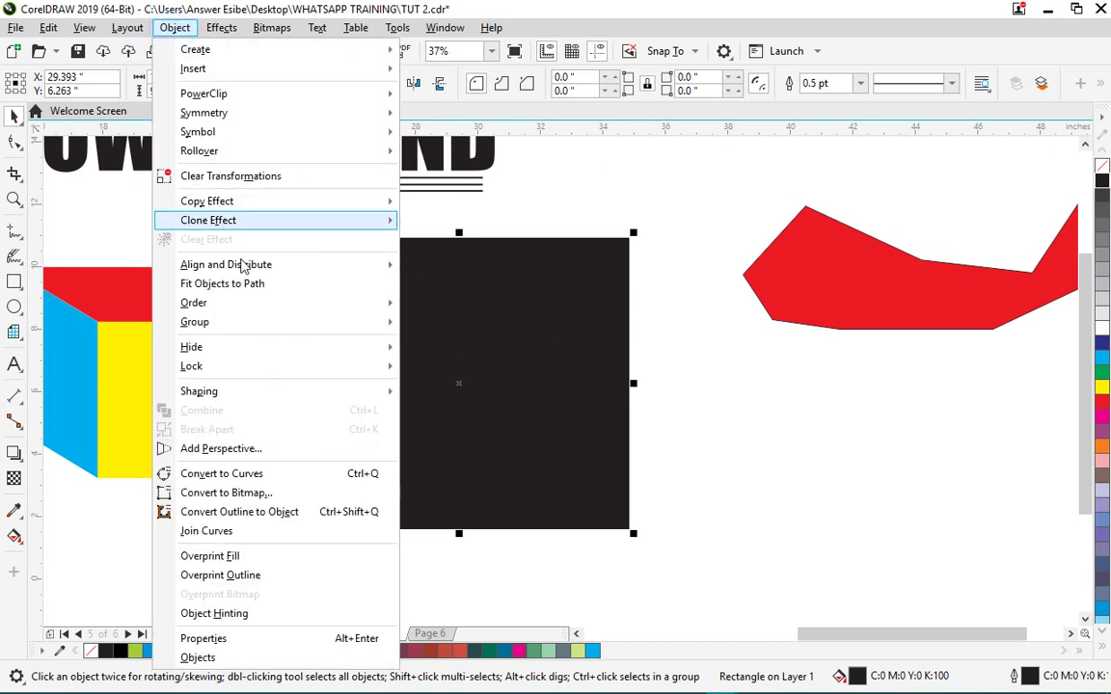
{"action": "mouse_move", "coordinate": [269, 309]}
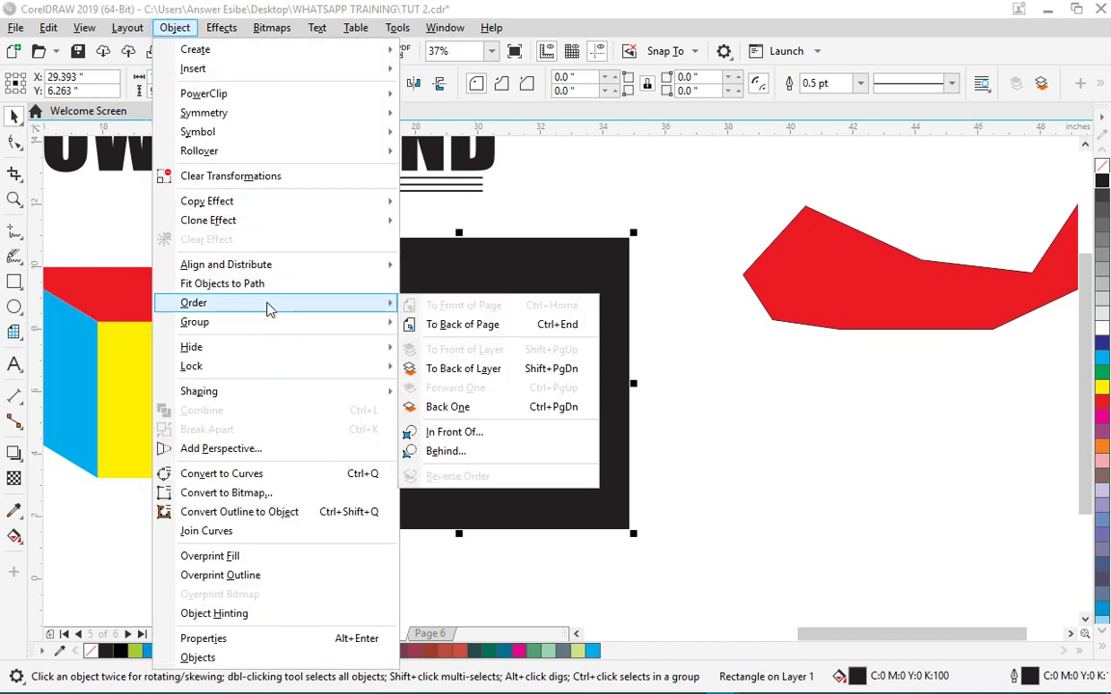
{"action": "left_click", "coordinate": [481, 326]}
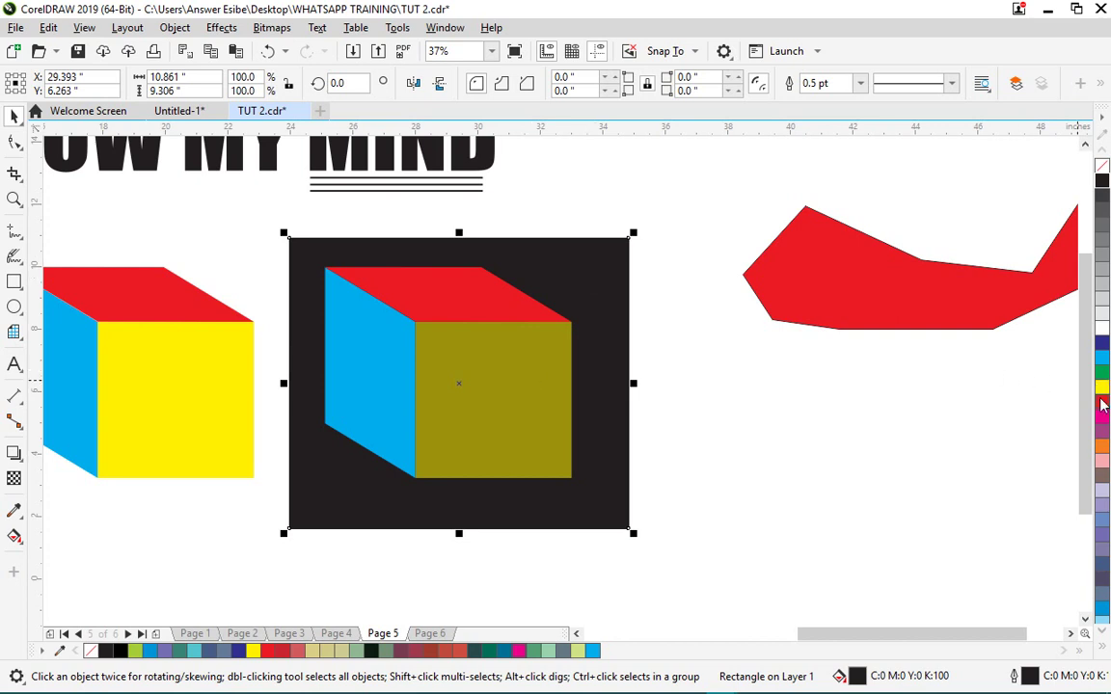
- Try a dark blue fill on the background rectangle, return it to black and deselect it
{"action": "left_click", "coordinate": [1103, 343]}
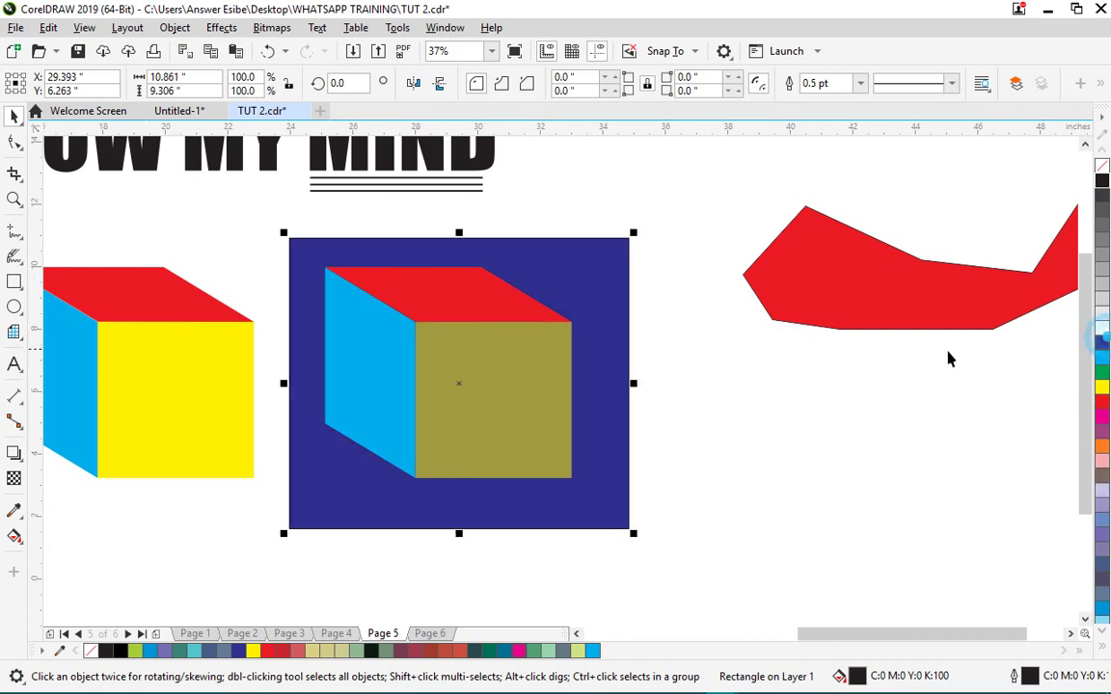
{"action": "left_click", "coordinate": [1102, 180]}
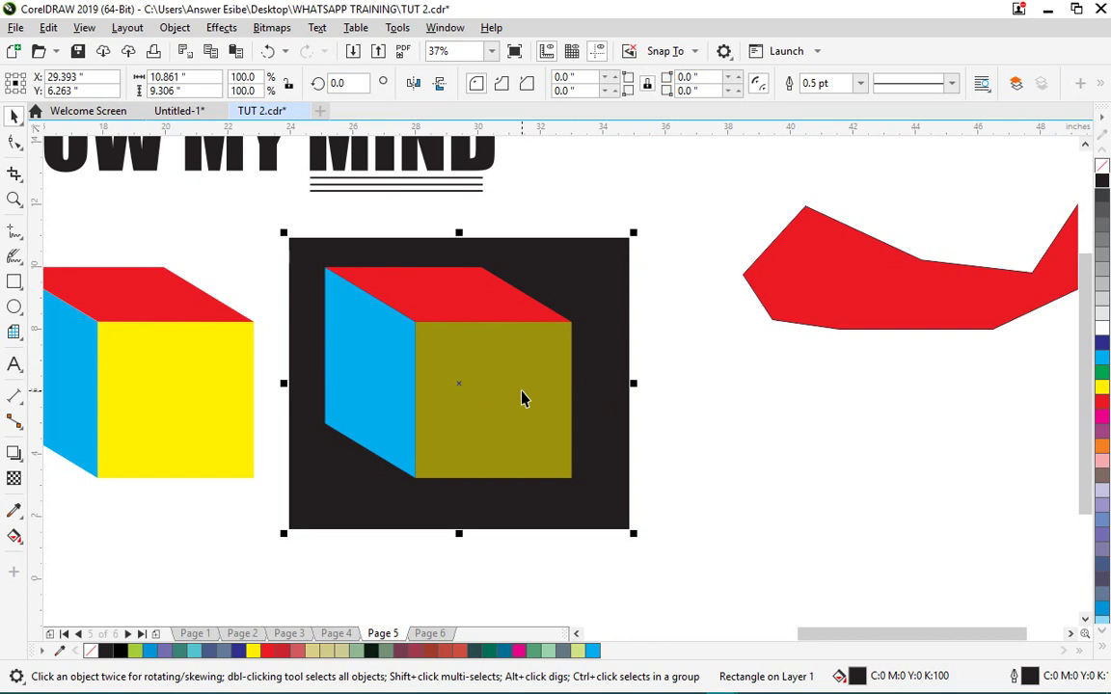
{"action": "left_click", "coordinate": [789, 467]}
{"action": "left_click", "coordinate": [605, 344]}
{"action": "left_click", "coordinate": [680, 353]}
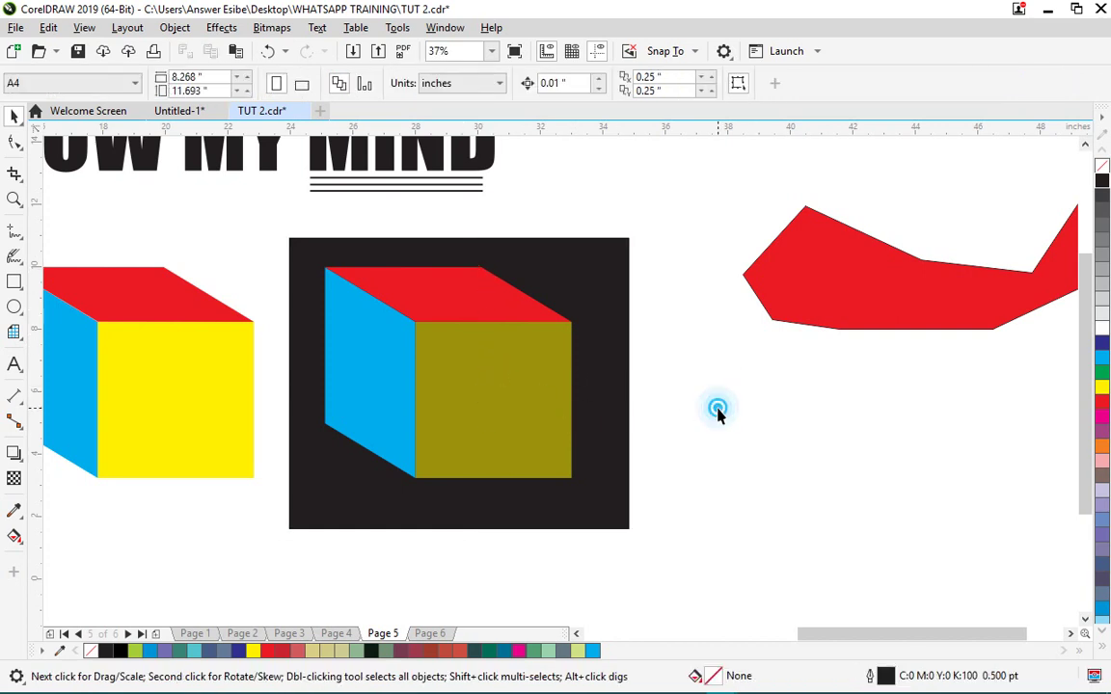
{"action": "left_click", "coordinate": [469, 306]}
{"action": "left_click", "coordinate": [738, 411]}
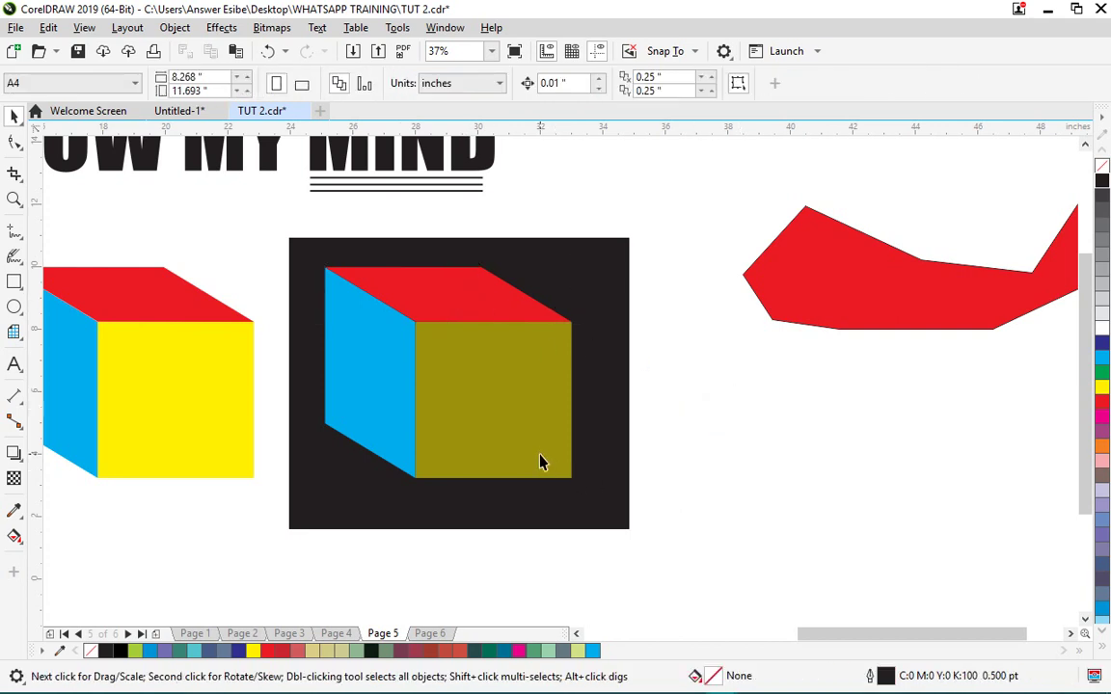
- Copy the transparent yellow front face of the cube on the black background and paste the duplicate in place
{"action": "left_click", "coordinate": [521, 427]}
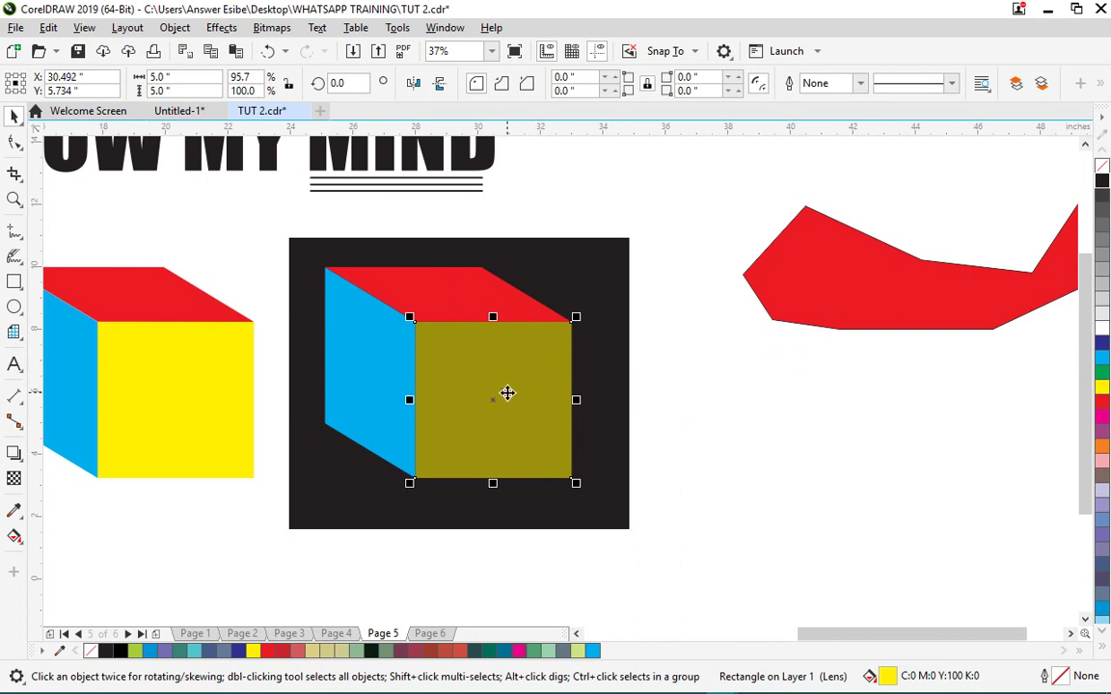
{"action": "left_click", "coordinate": [50, 27]}
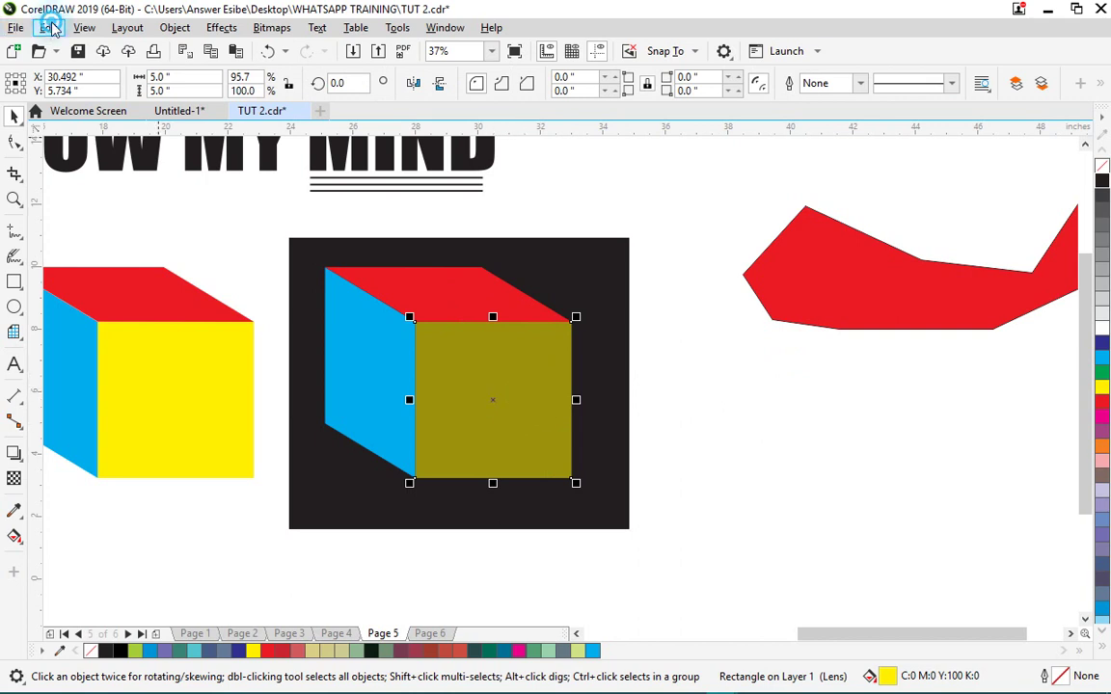
{"action": "left_click", "coordinate": [50, 27]}
{"action": "left_click", "coordinate": [50, 27]}
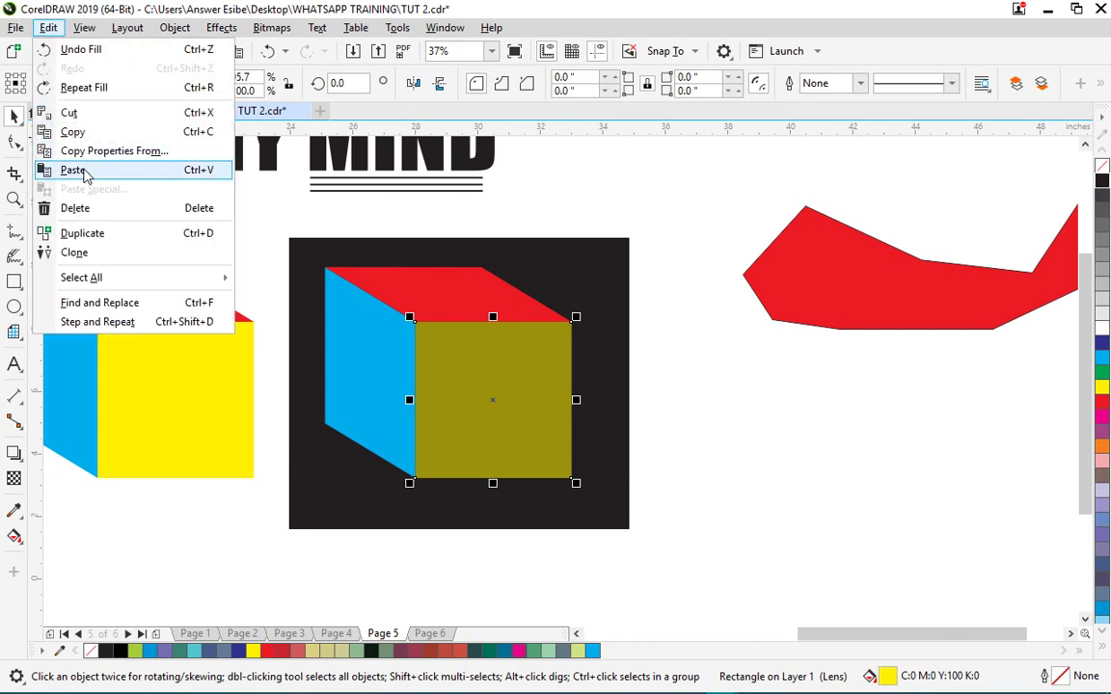
{"action": "left_click", "coordinate": [73, 170]}
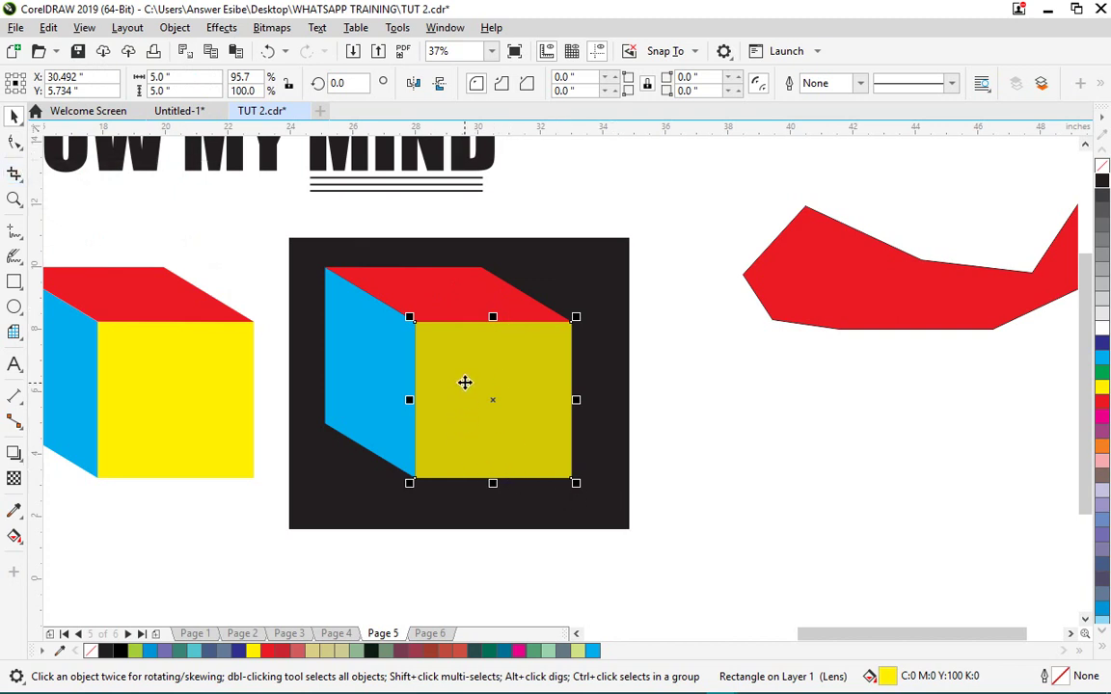
{"action": "left_click_drag", "start_coordinate": [465, 383], "coordinate": [577, 401]}
{"action": "key", "text": "ctrl+z"}
{"action": "left_click", "coordinate": [14, 142]}
{"action": "left_click_drag", "start_coordinate": [415, 326], "coordinate": [495, 275]}
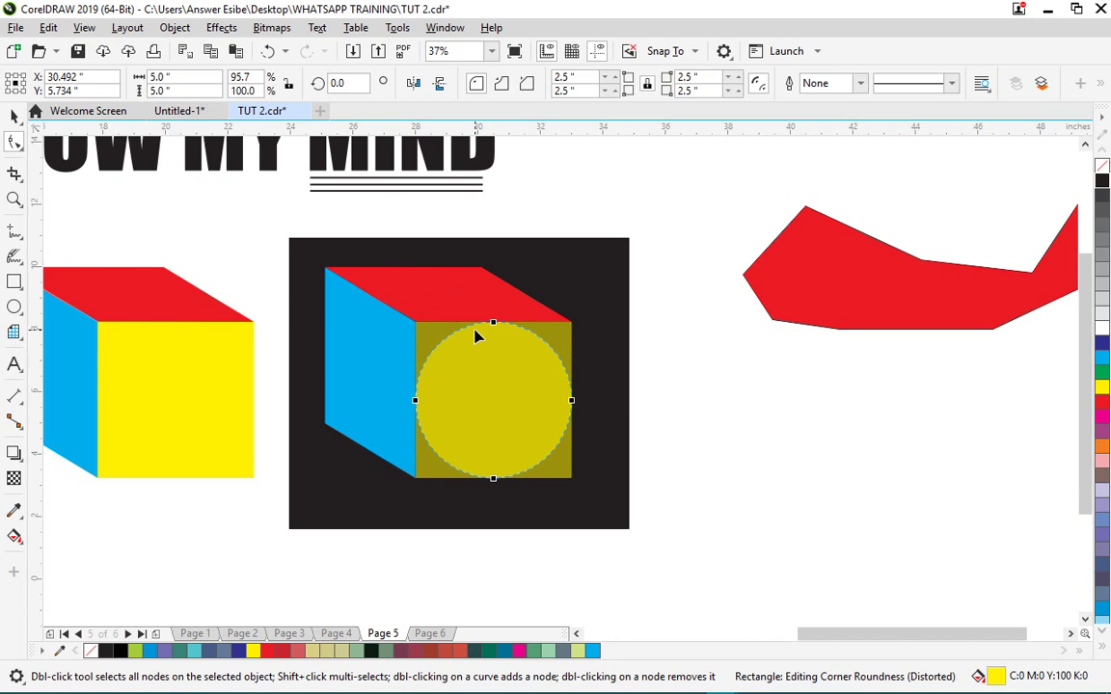
{"action": "key", "text": "ctrl+z"}
- Convert the pasted yellow face to curves and move its two left nodes to the cube's rear corners, forming the right side face
{"action": "right_click", "coordinate": [459, 355]}
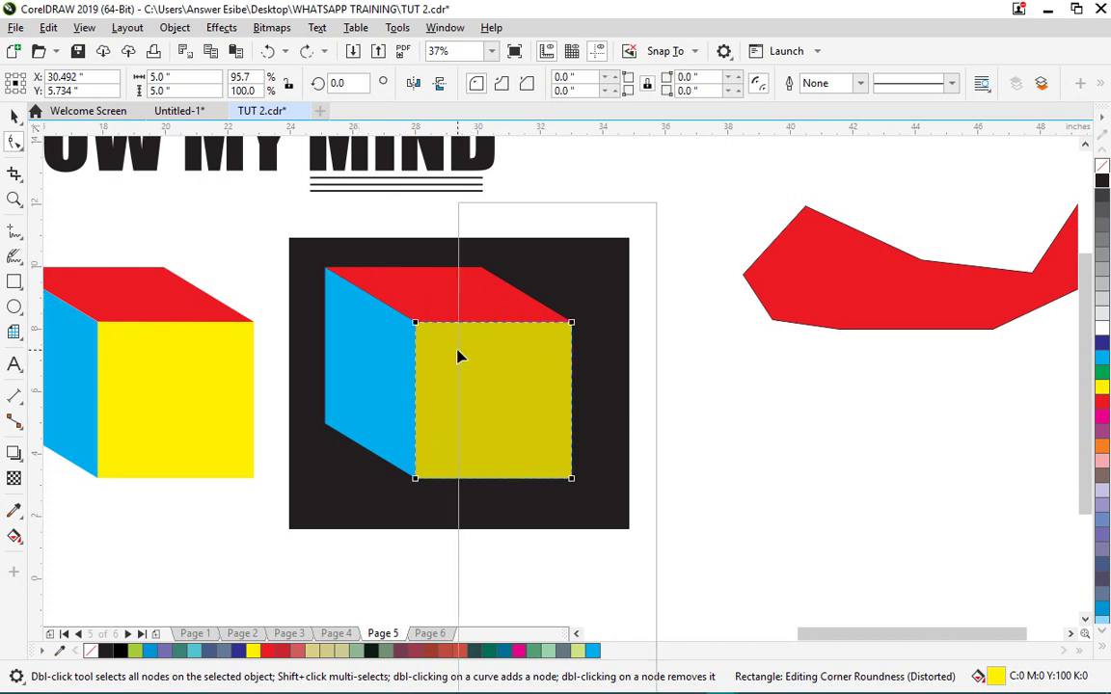
{"action": "left_click", "coordinate": [529, 214]}
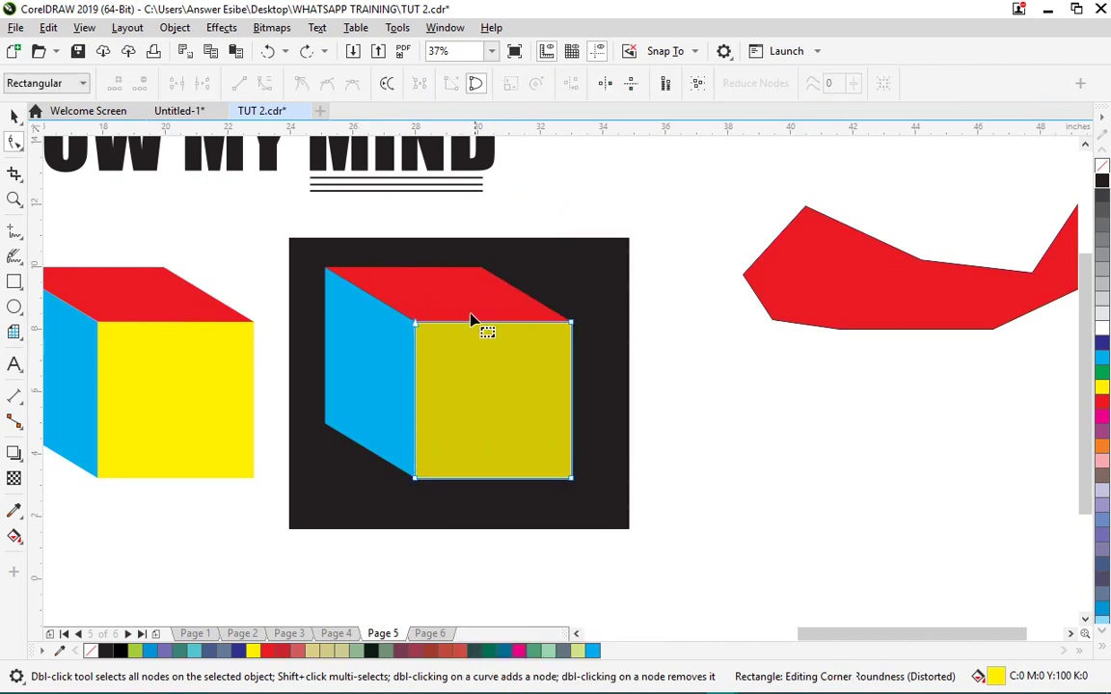
{"action": "left_click_drag", "start_coordinate": [413, 328], "coordinate": [491, 282]}
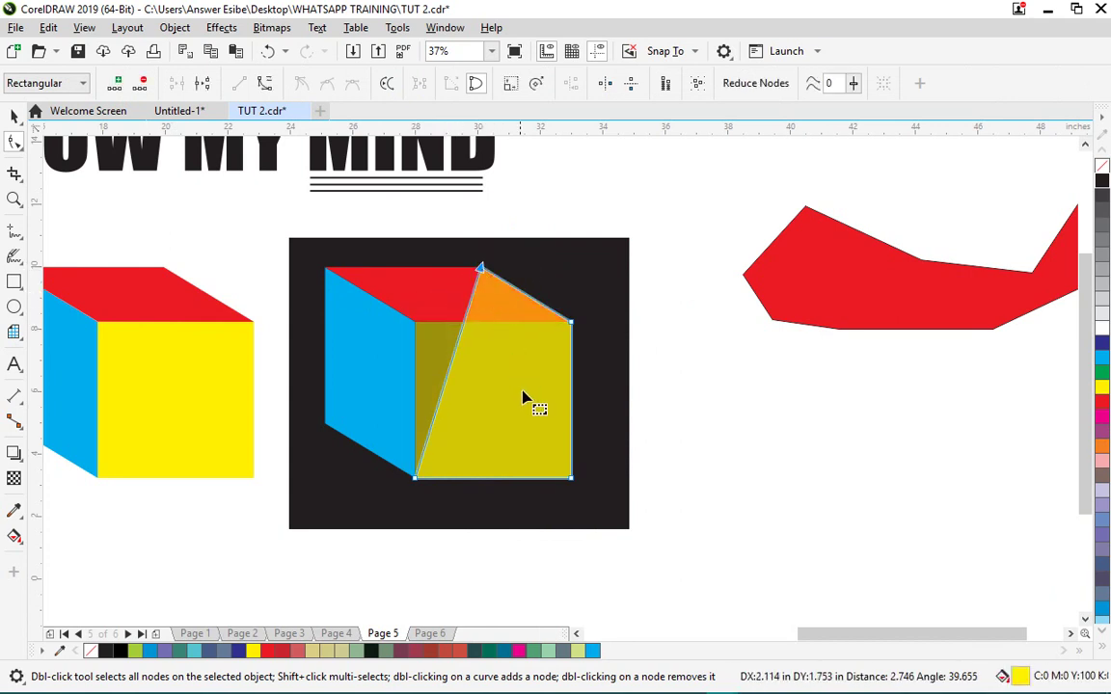
{"action": "left_click_drag", "start_coordinate": [417, 479], "coordinate": [490, 425]}
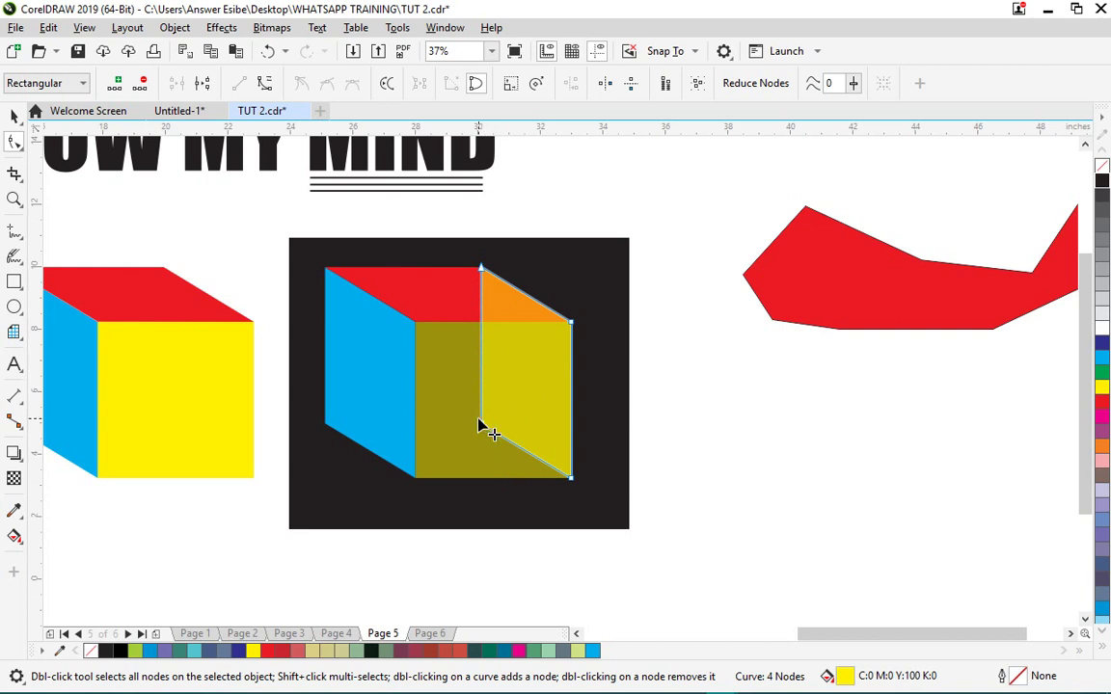
{"action": "key", "text": "space"}
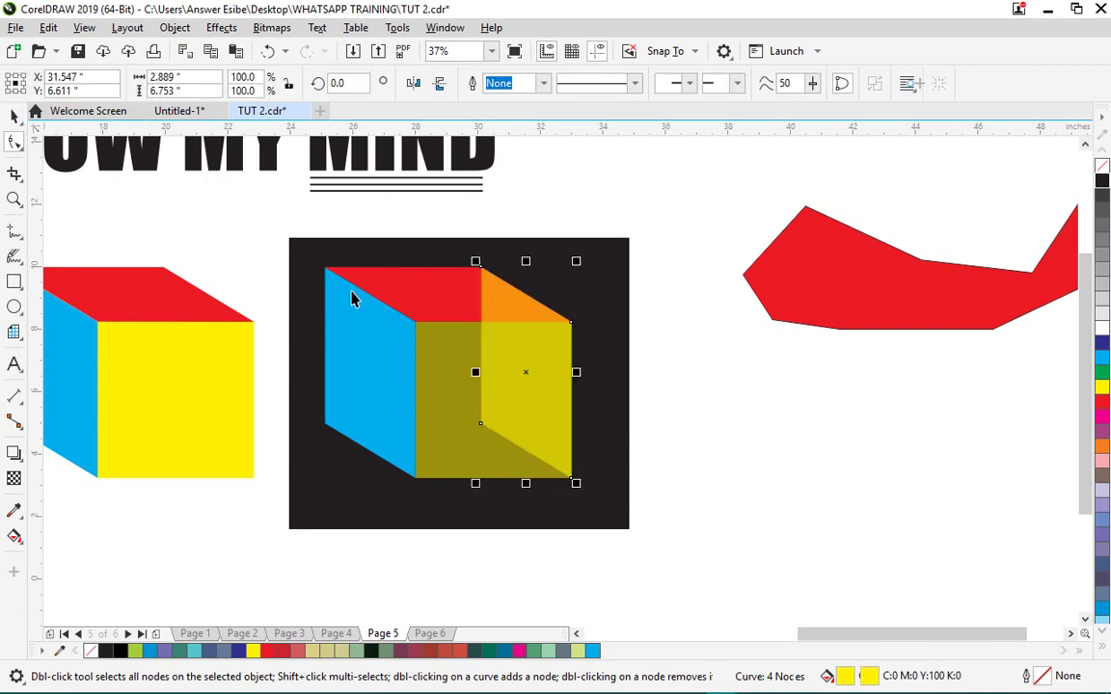
- Place the transparent yellow right side face behind the cube's red top face
{"action": "right_click", "coordinate": [519, 369]}
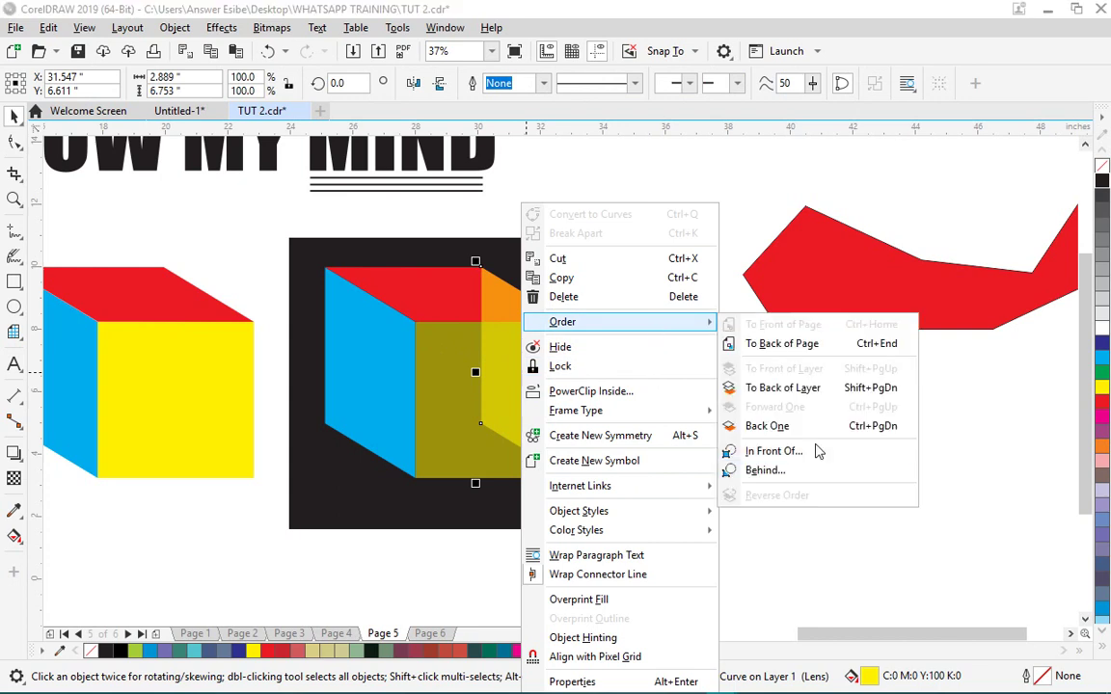
{"action": "left_click", "coordinate": [545, 374]}
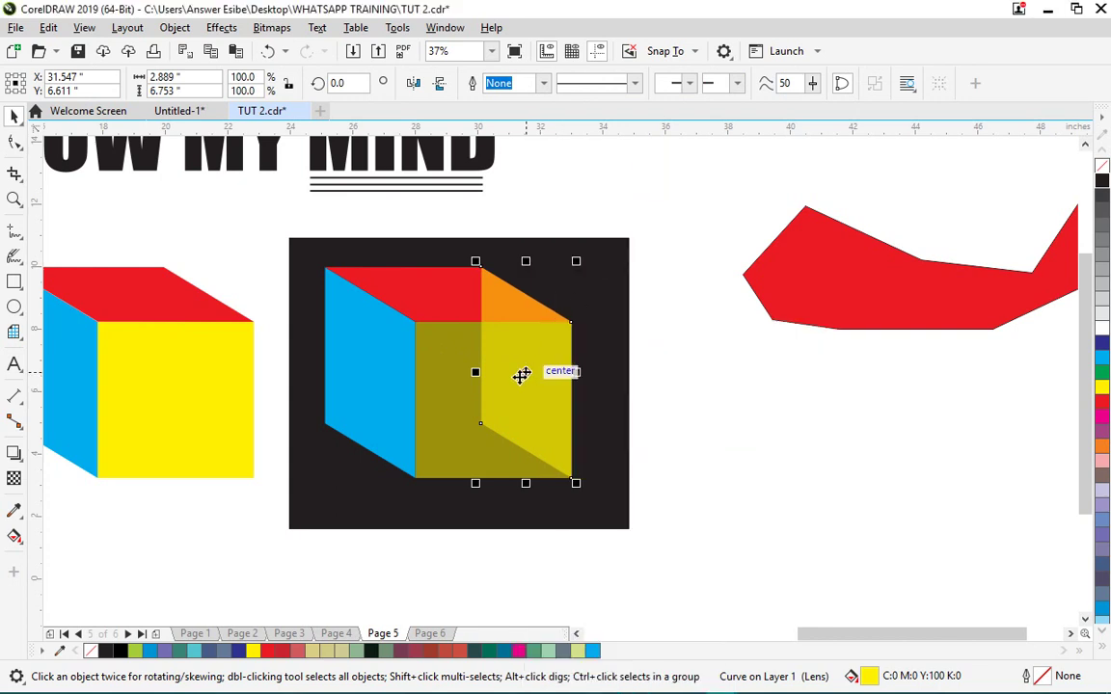
{"action": "right_click", "coordinate": [523, 371]}
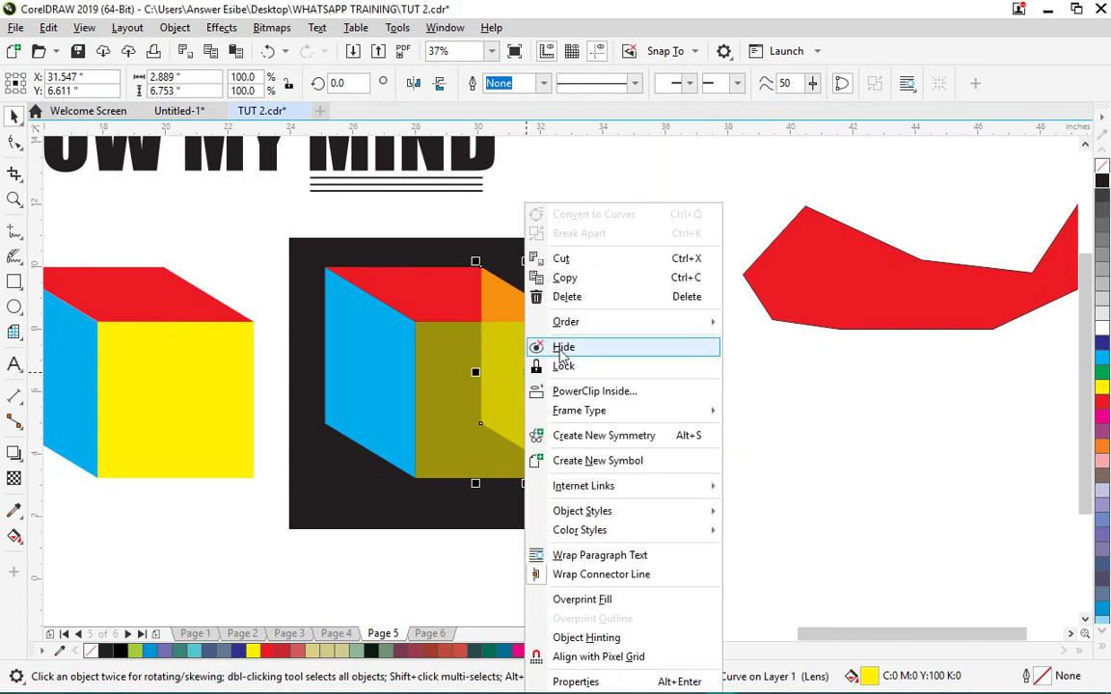
{"action": "mouse_move", "coordinate": [678, 327]}
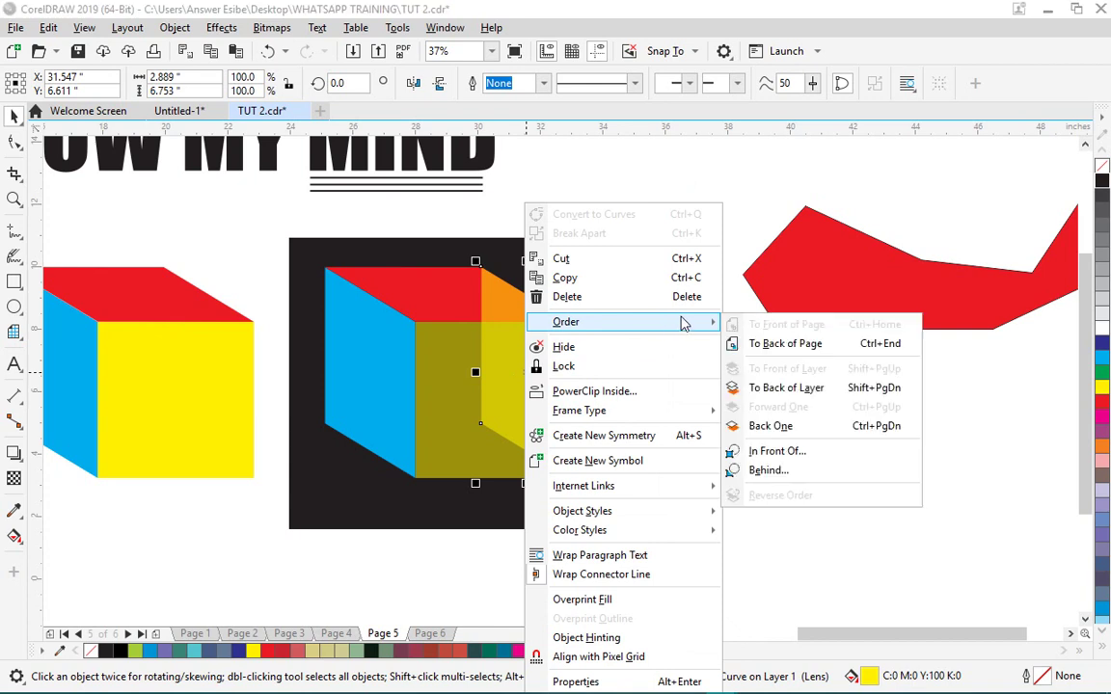
{"action": "left_click", "coordinate": [777, 471]}
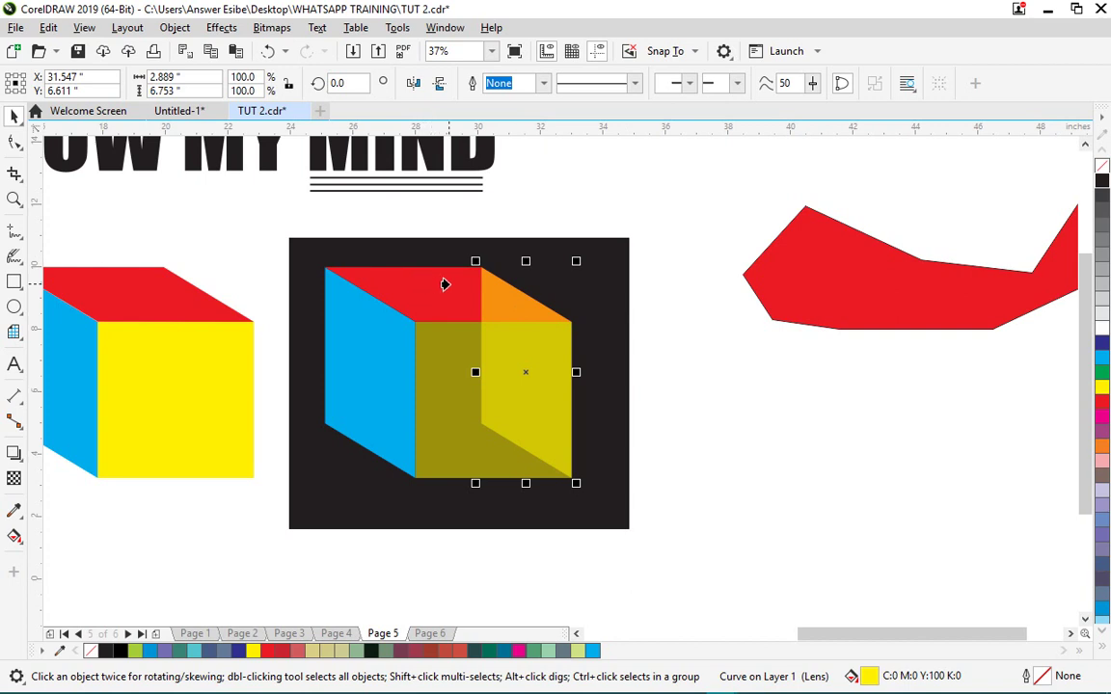
{"action": "left_click", "coordinate": [445, 285]}
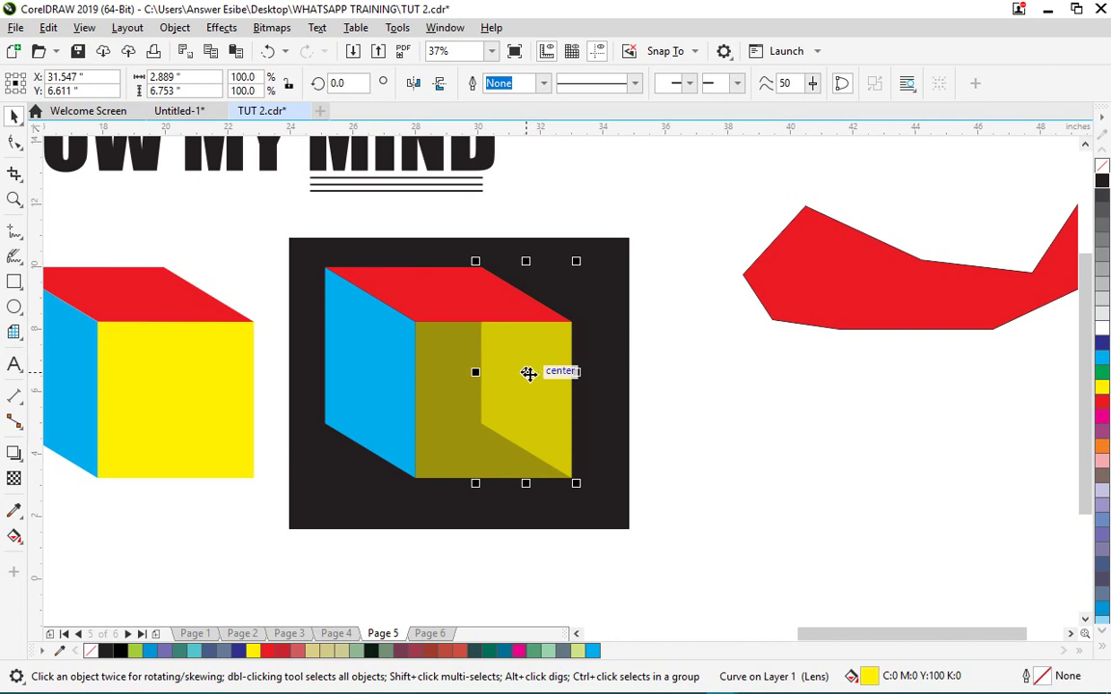
- Copy the transparent yellow right side face and paste the duplicate in place
{"action": "right_click", "coordinate": [528, 373]}
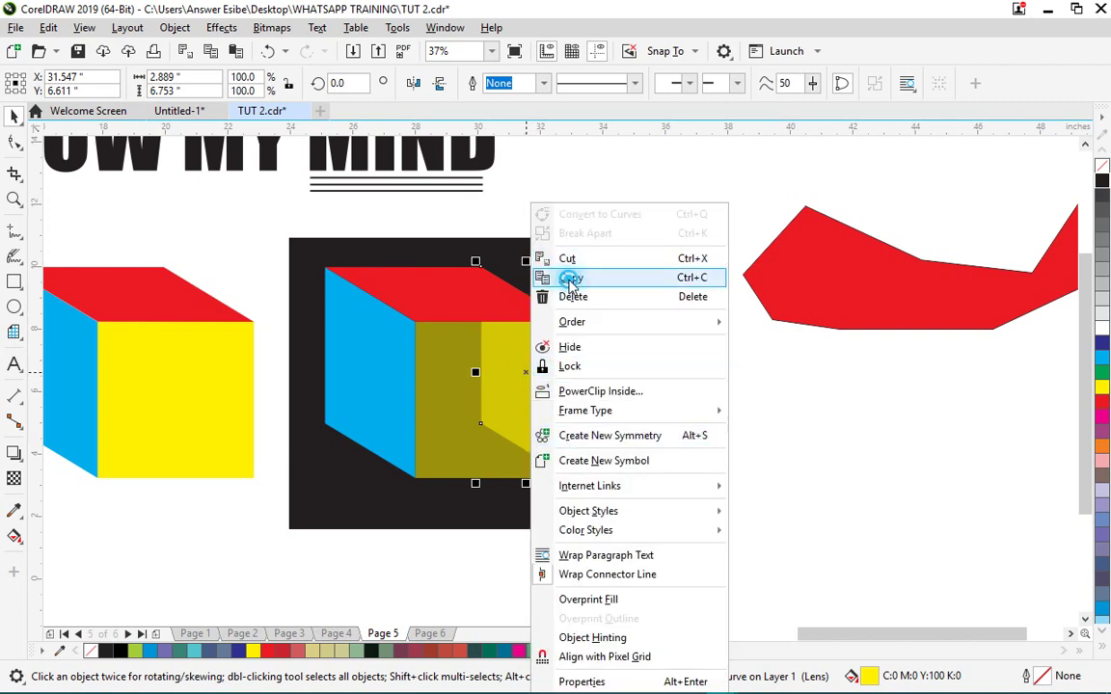
{"action": "left_click", "coordinate": [526, 372]}
{"action": "right_click", "coordinate": [525, 372]}
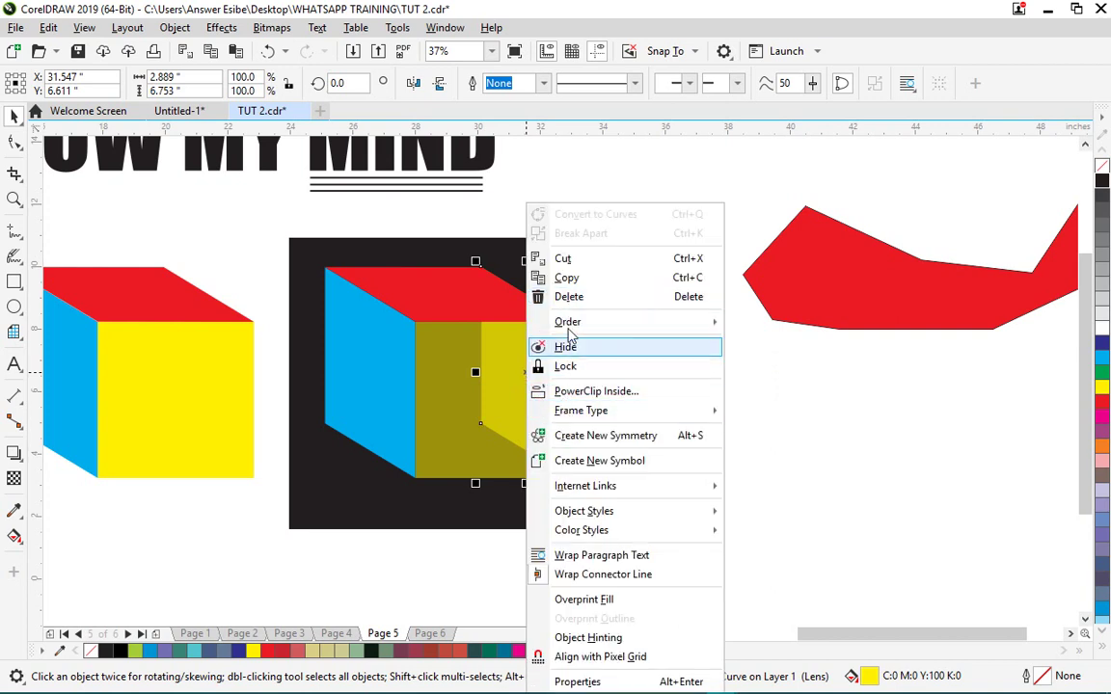
{"action": "left_click", "coordinate": [495, 386]}
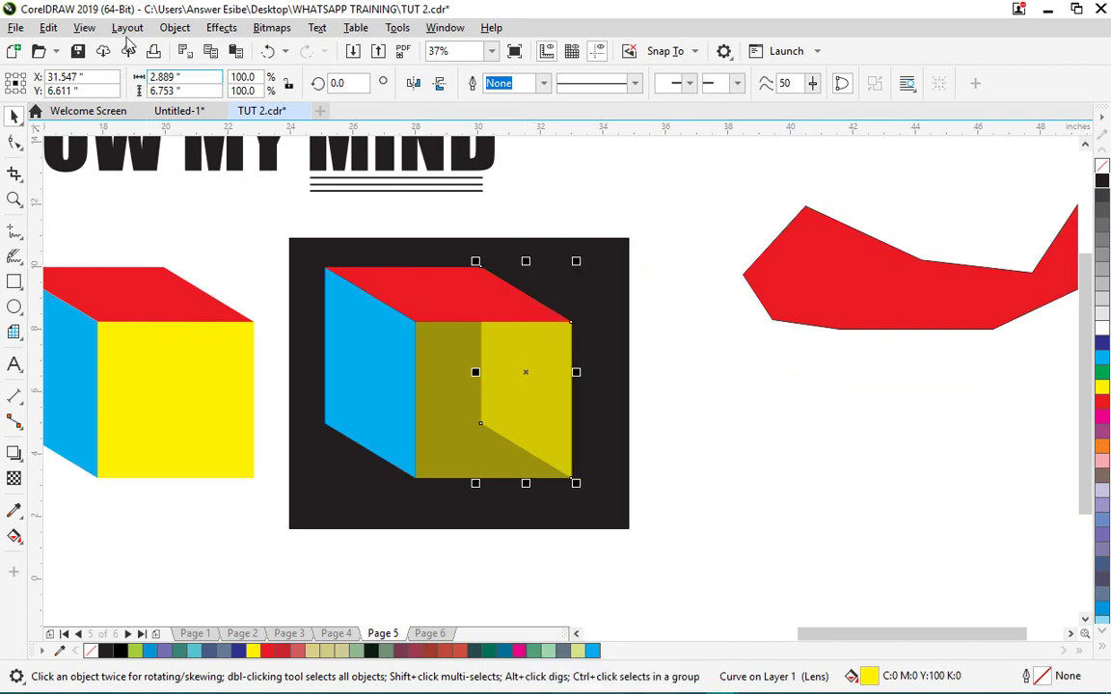
{"action": "left_click", "coordinate": [238, 53]}
- Move the duplicate's two upper nodes to the lower corners of the blue left face, forming the cube's bottom face
{"action": "left_click", "coordinate": [14, 143]}
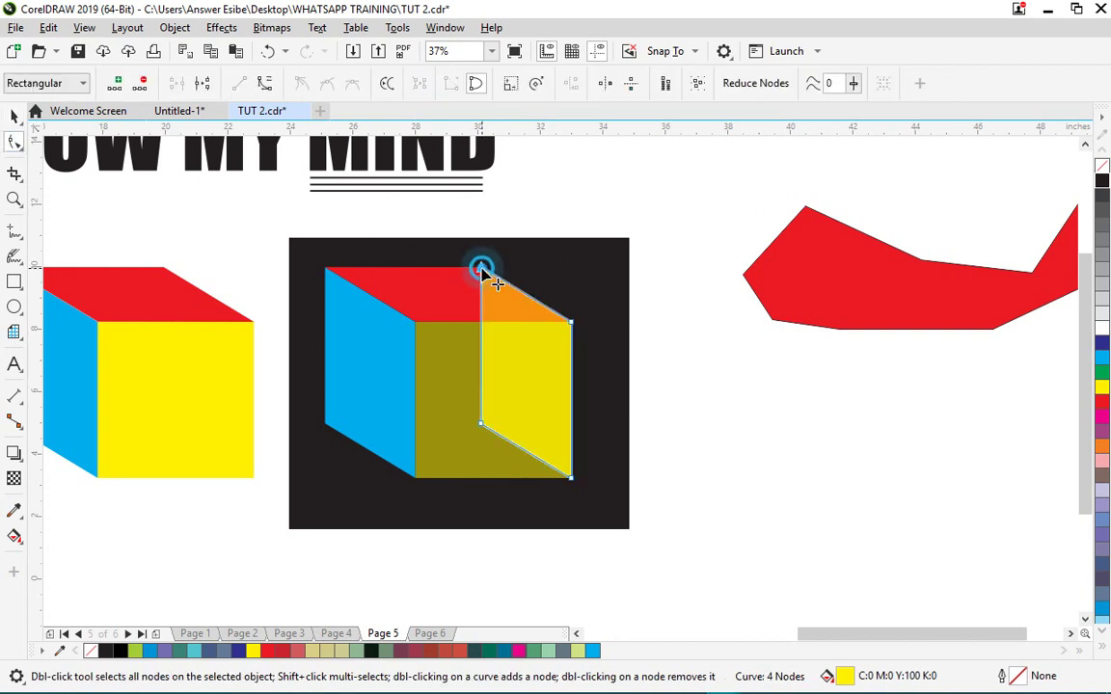
{"action": "left_click_drag", "start_coordinate": [482, 268], "coordinate": [326, 425]}
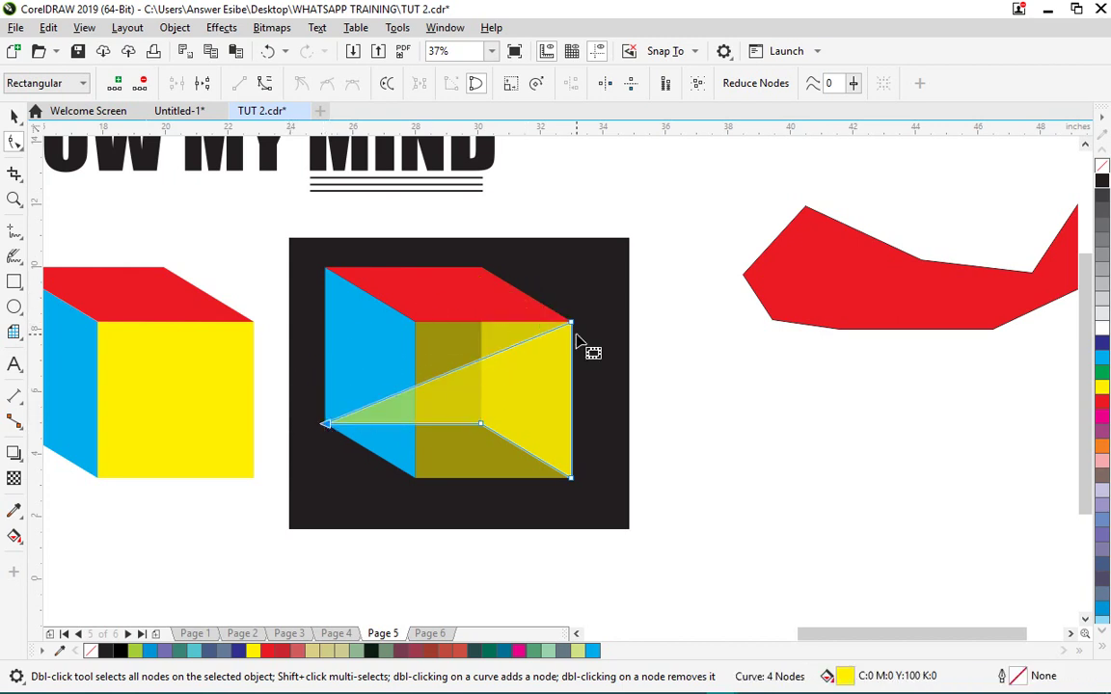
{"action": "left_click_drag", "start_coordinate": [571, 325], "coordinate": [415, 479]}
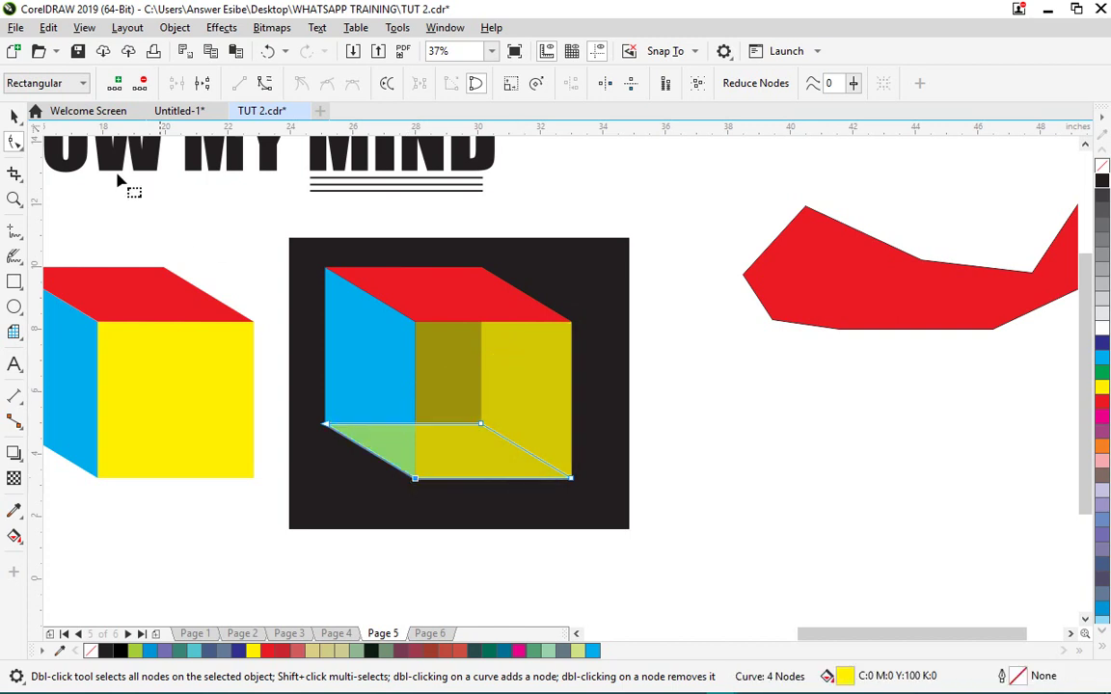
{"action": "left_click", "coordinate": [14, 116]}
{"action": "key", "text": "space"}
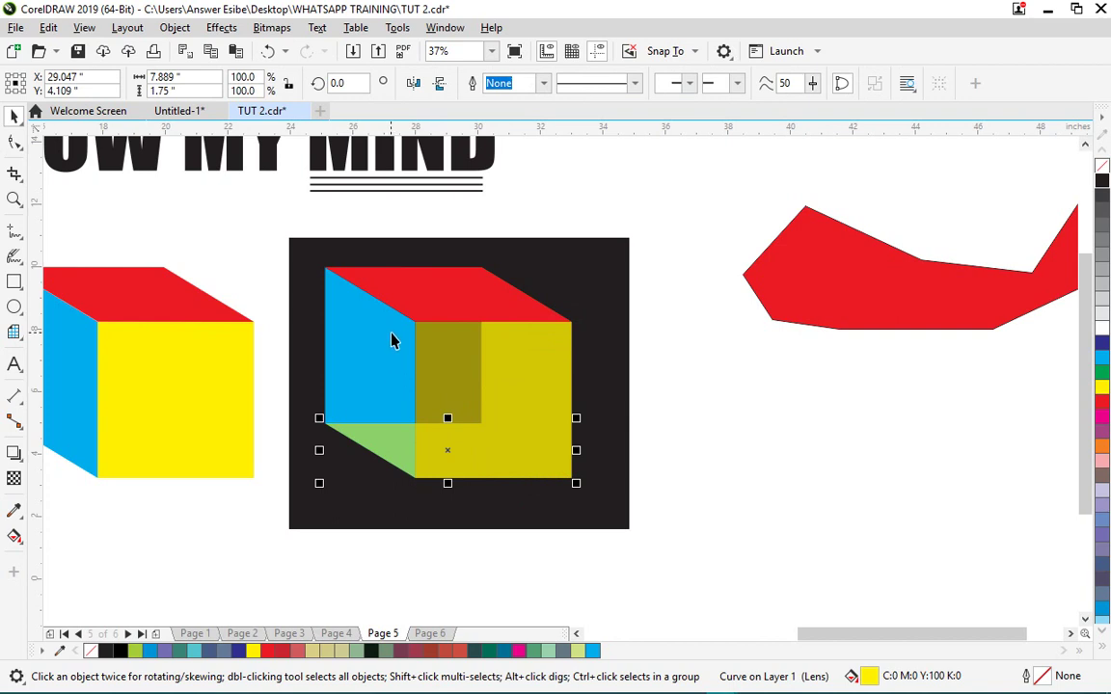
- Place the bottom face behind the blue left face and fill it with white
{"action": "right_click", "coordinate": [454, 451]}
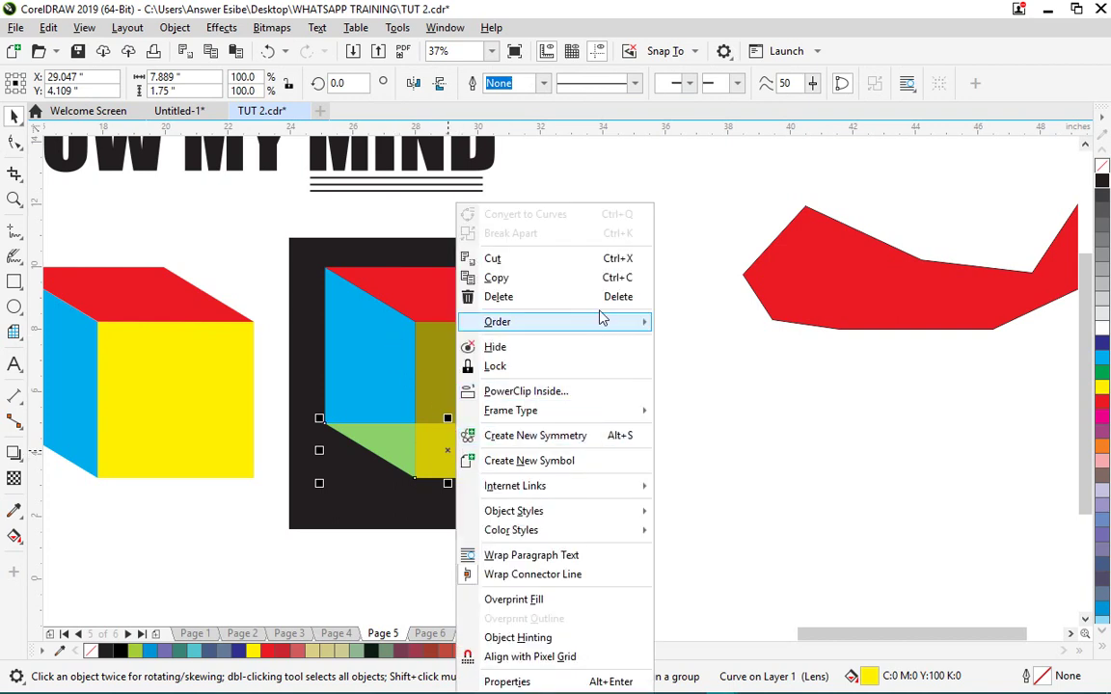
{"action": "mouse_move", "coordinate": [598, 318]}
{"action": "left_click", "coordinate": [724, 472]}
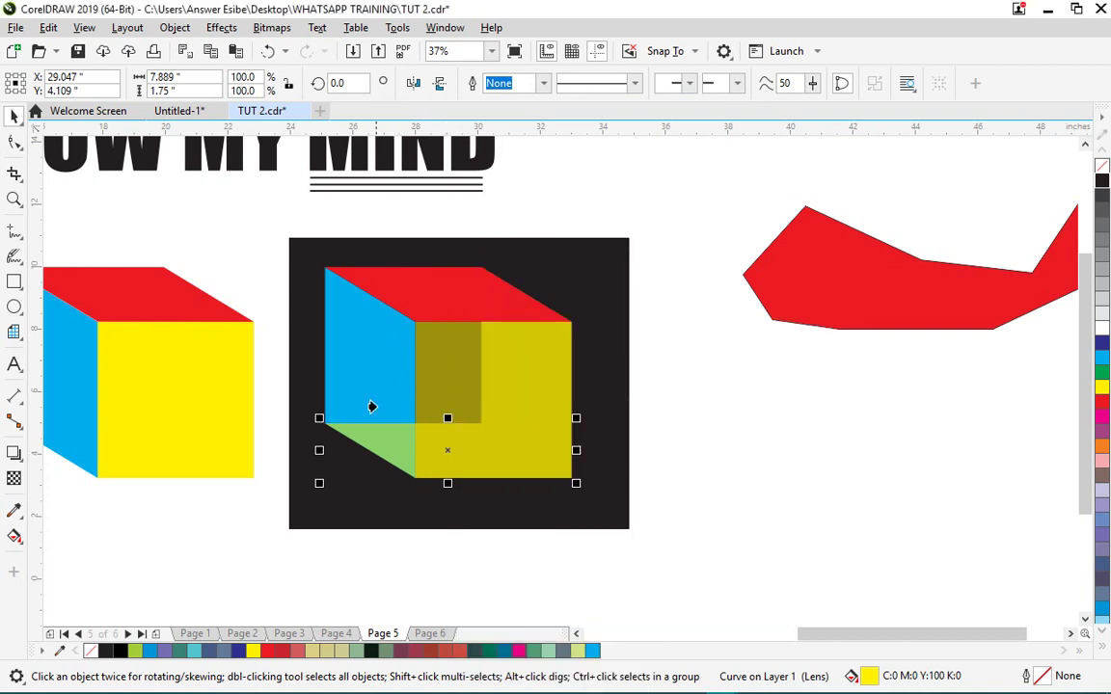
{"action": "left_click", "coordinate": [368, 384]}
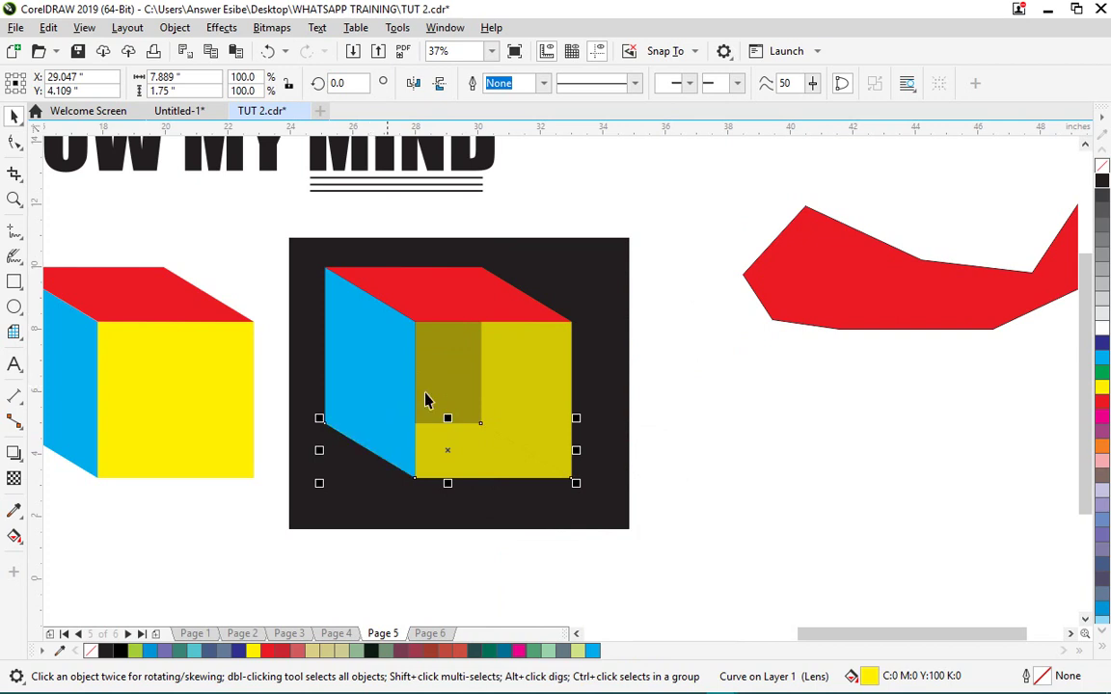
{"action": "left_click", "coordinate": [1102, 333]}
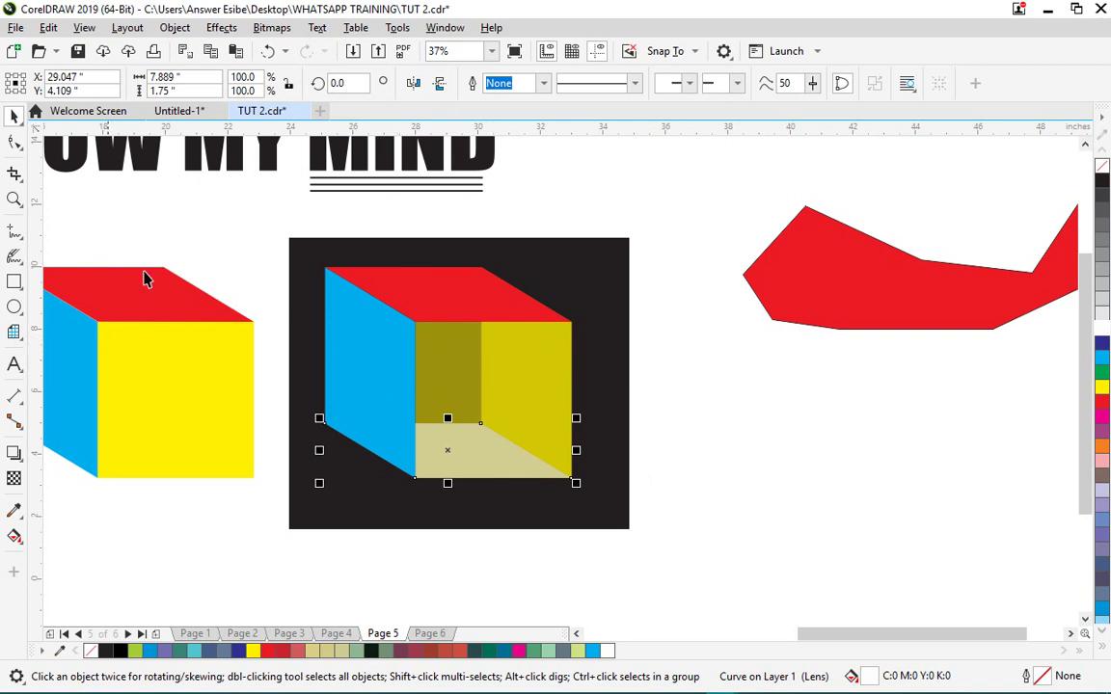
- Copy the blue left face of the cube on the black background and paste the duplicate in place
{"action": "left_click", "coordinate": [373, 345]}
{"action": "right_click", "coordinate": [372, 345]}
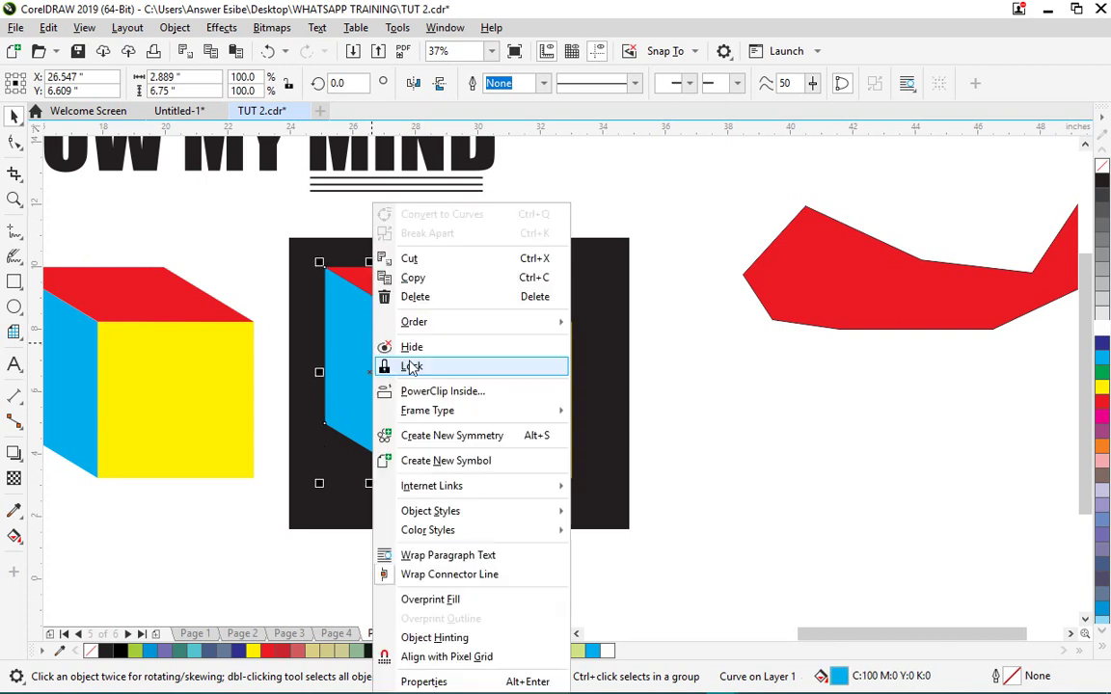
{"action": "left_click", "coordinate": [417, 279]}
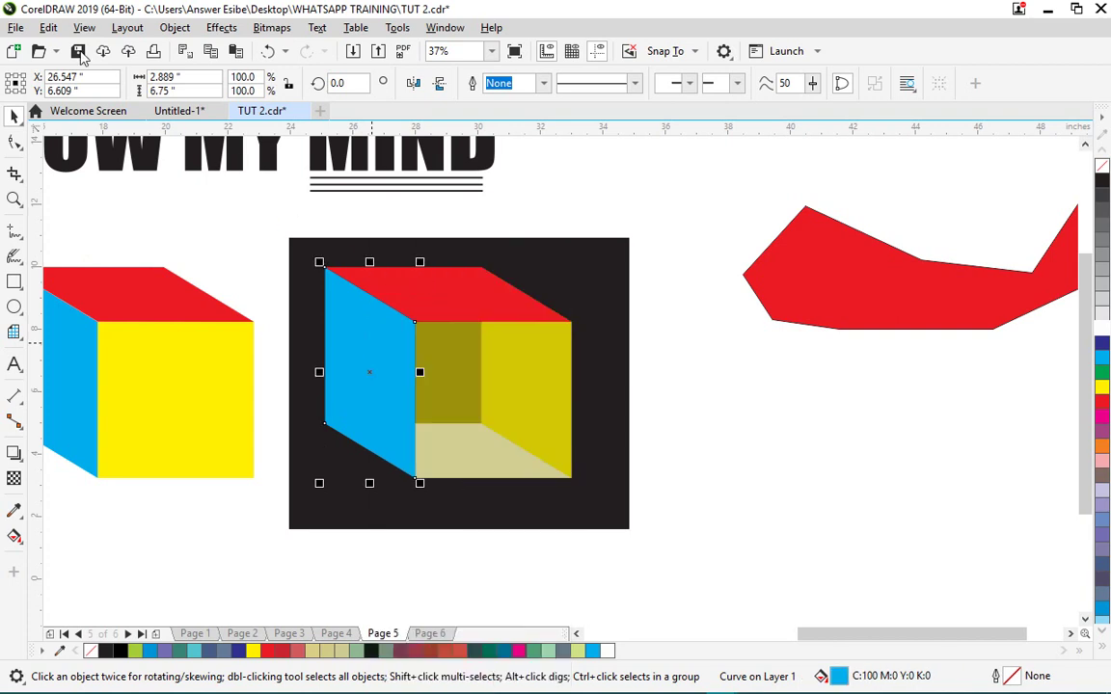
{"action": "left_click", "coordinate": [48, 27]}
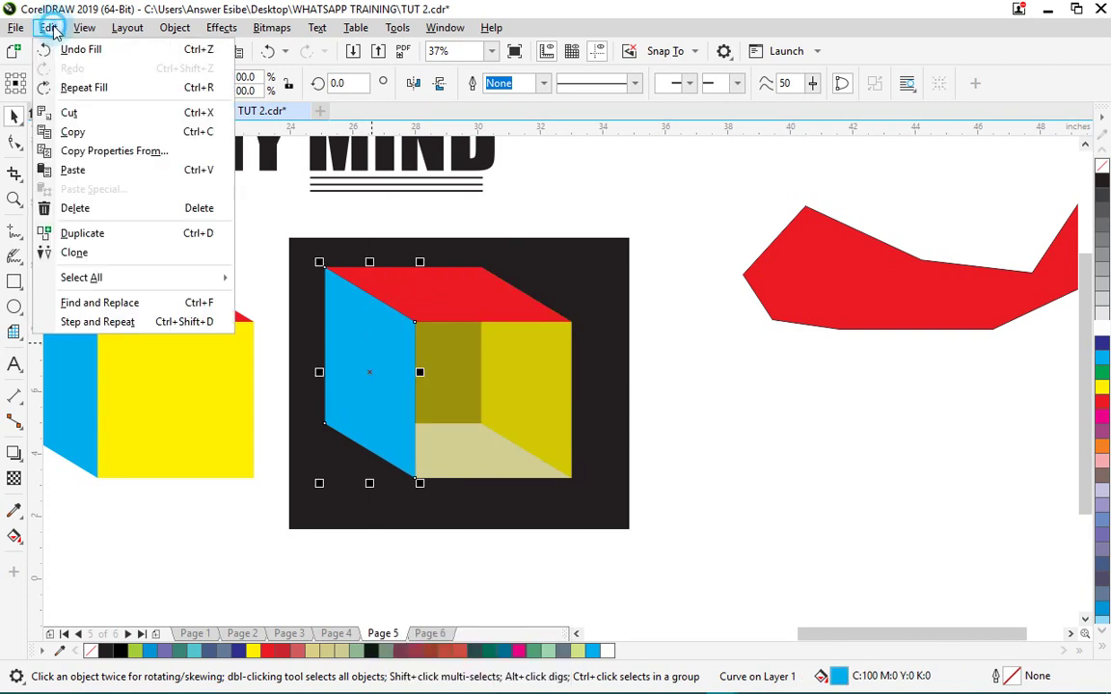
{"action": "left_click", "coordinate": [104, 172]}
- Move the blue duplicate's two front nodes to the cube's right rear corners, forming a square back face
{"action": "left_click", "coordinate": [15, 142]}
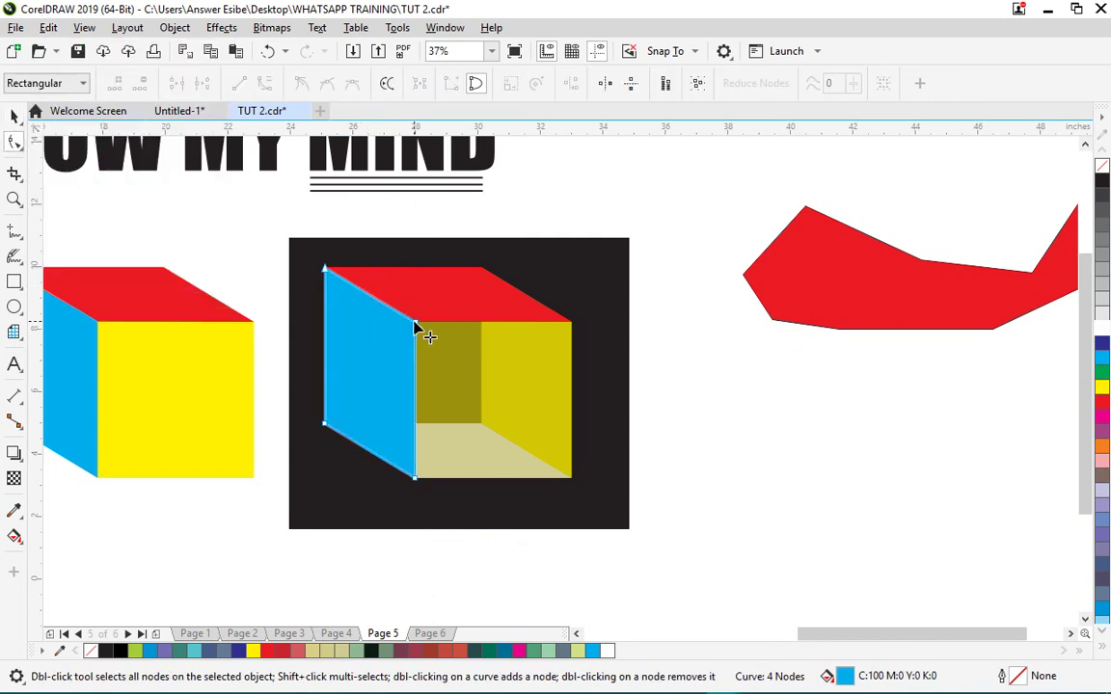
{"action": "left_click_drag", "start_coordinate": [416, 322], "coordinate": [472, 287]}
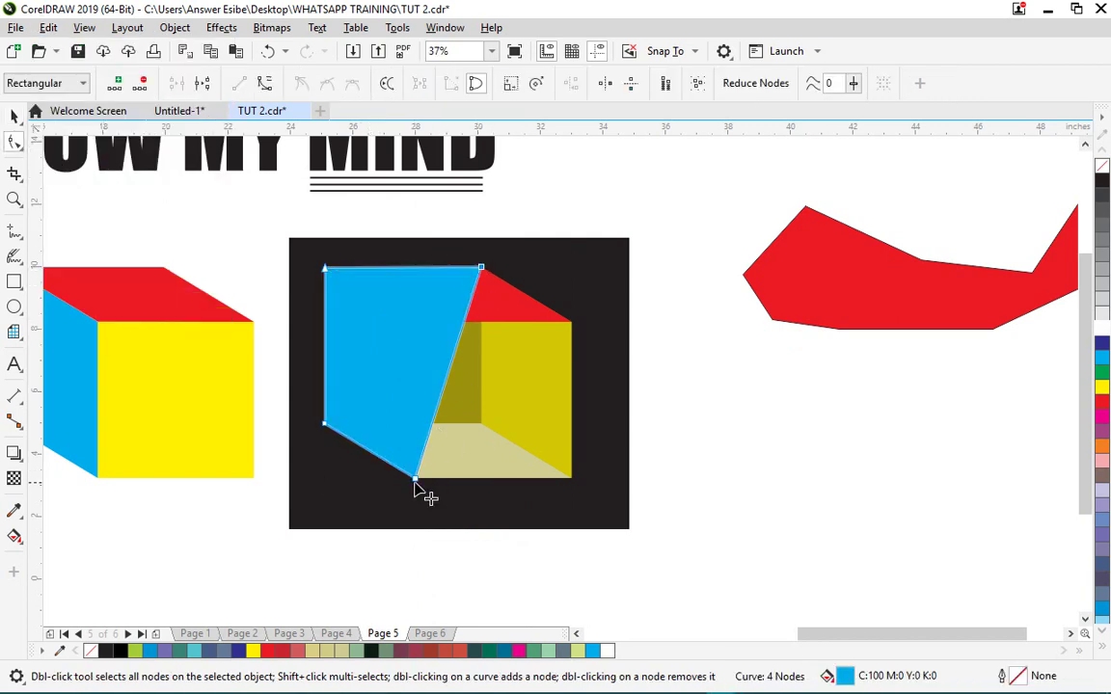
{"action": "left_click_drag", "start_coordinate": [414, 482], "coordinate": [481, 424]}
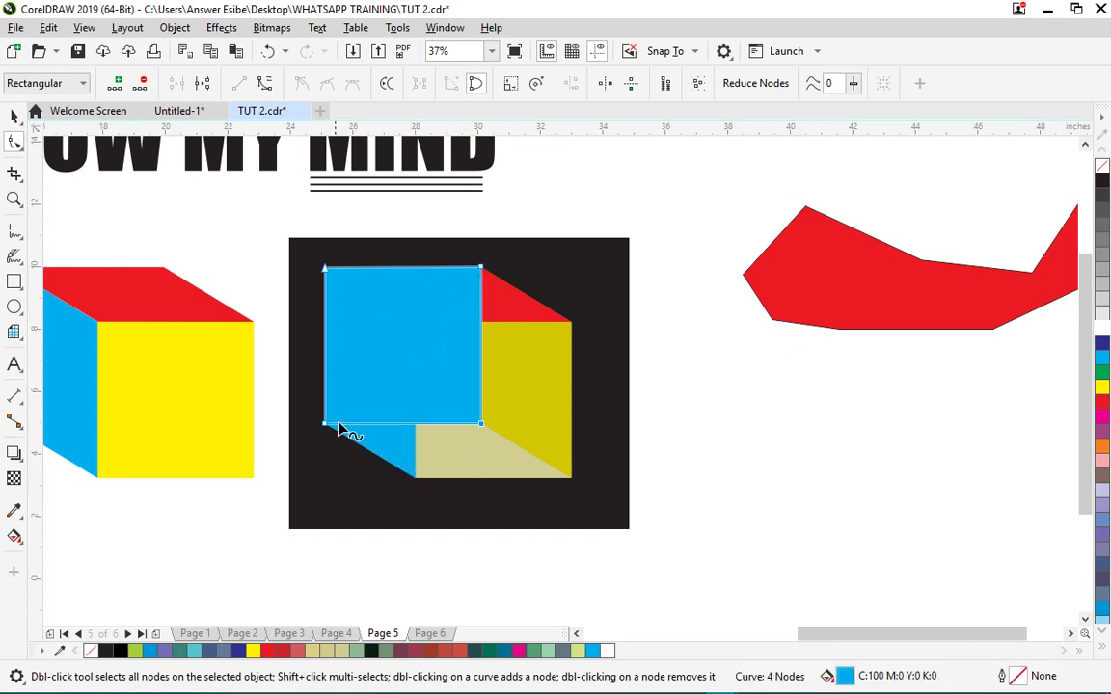
{"action": "left_click", "coordinate": [14, 114]}
{"action": "key", "text": "space"}
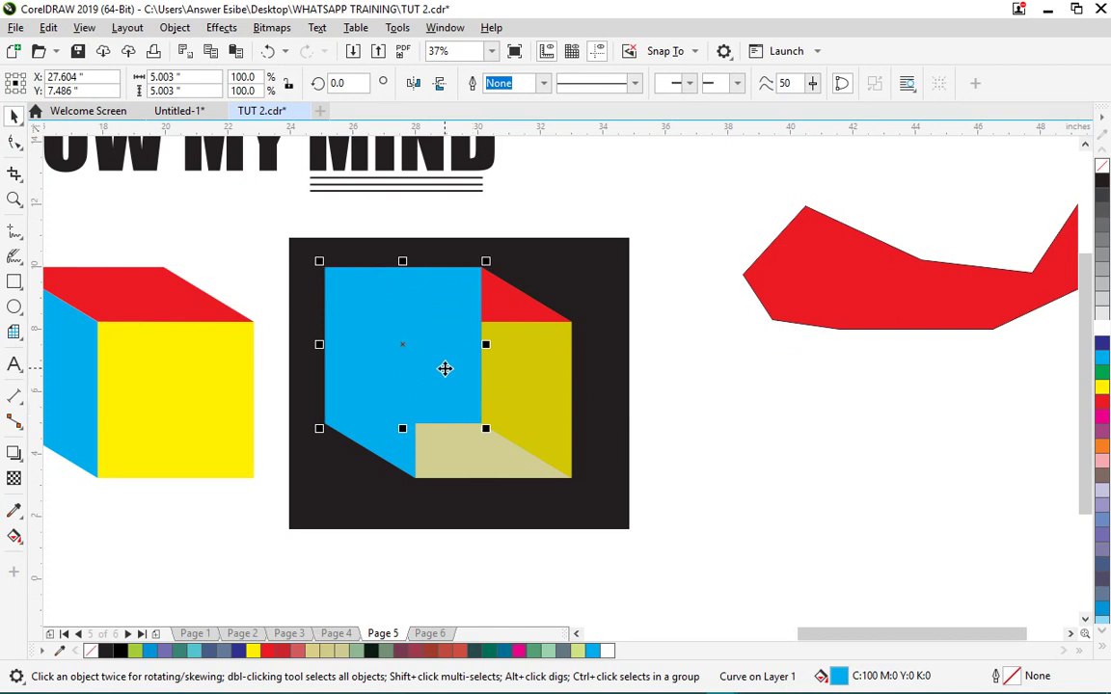
- Place the blue back face behind the red top face and fill it with 10% black
{"action": "right_click", "coordinate": [445, 369]}
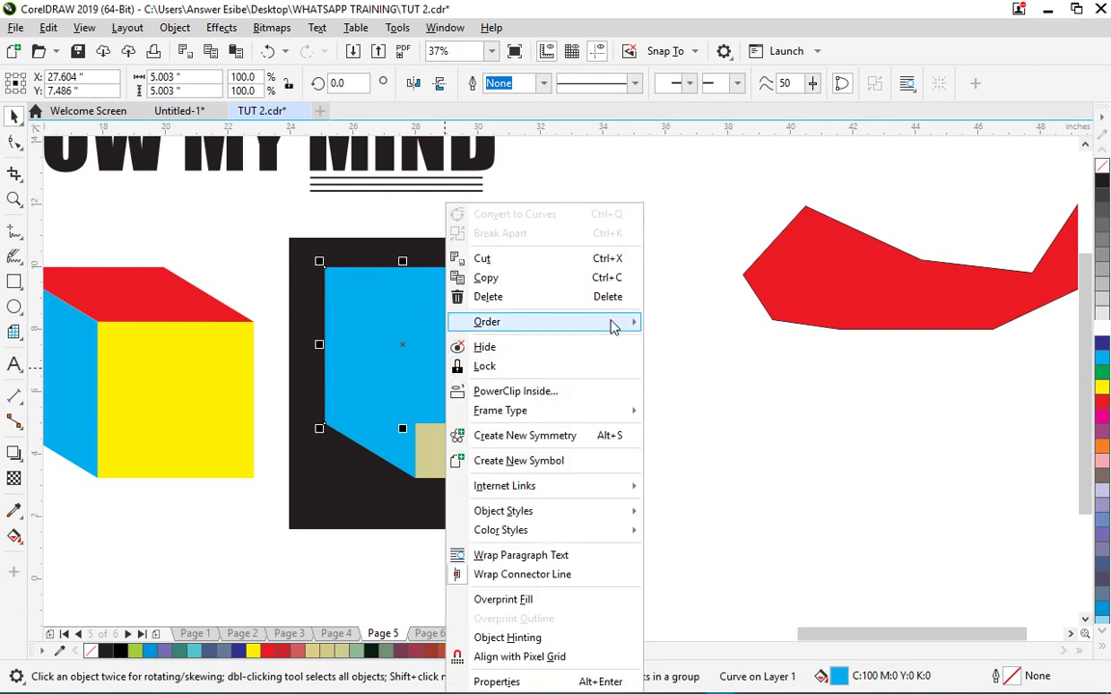
{"action": "mouse_move", "coordinate": [611, 323]}
{"action": "left_click", "coordinate": [689, 470]}
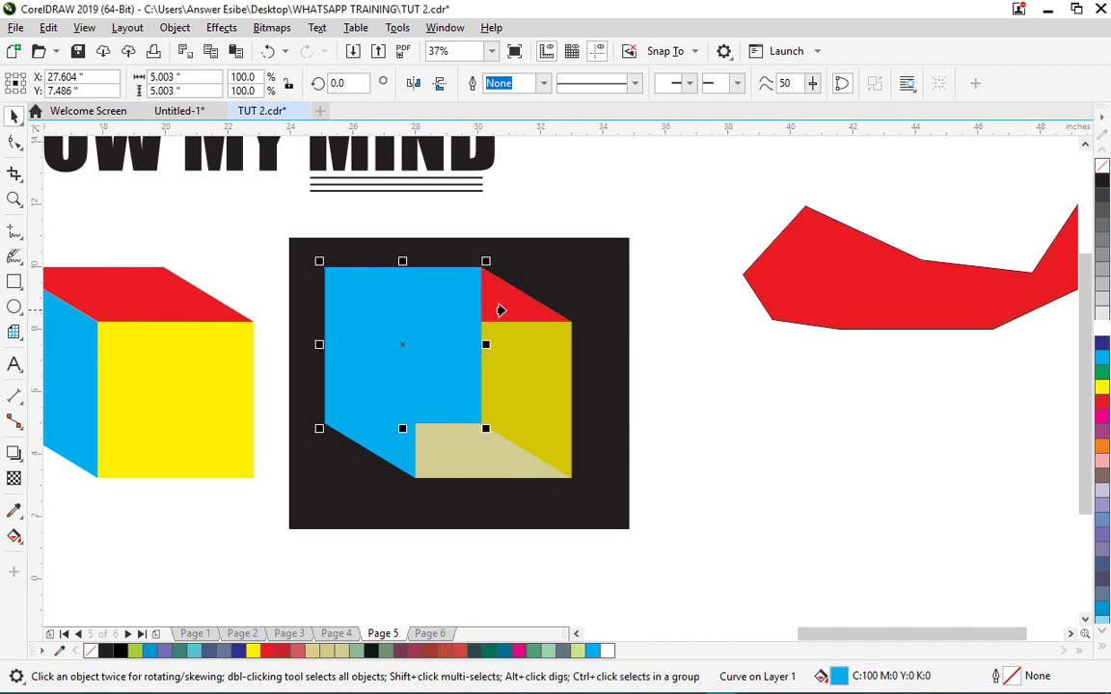
{"action": "left_click", "coordinate": [525, 309]}
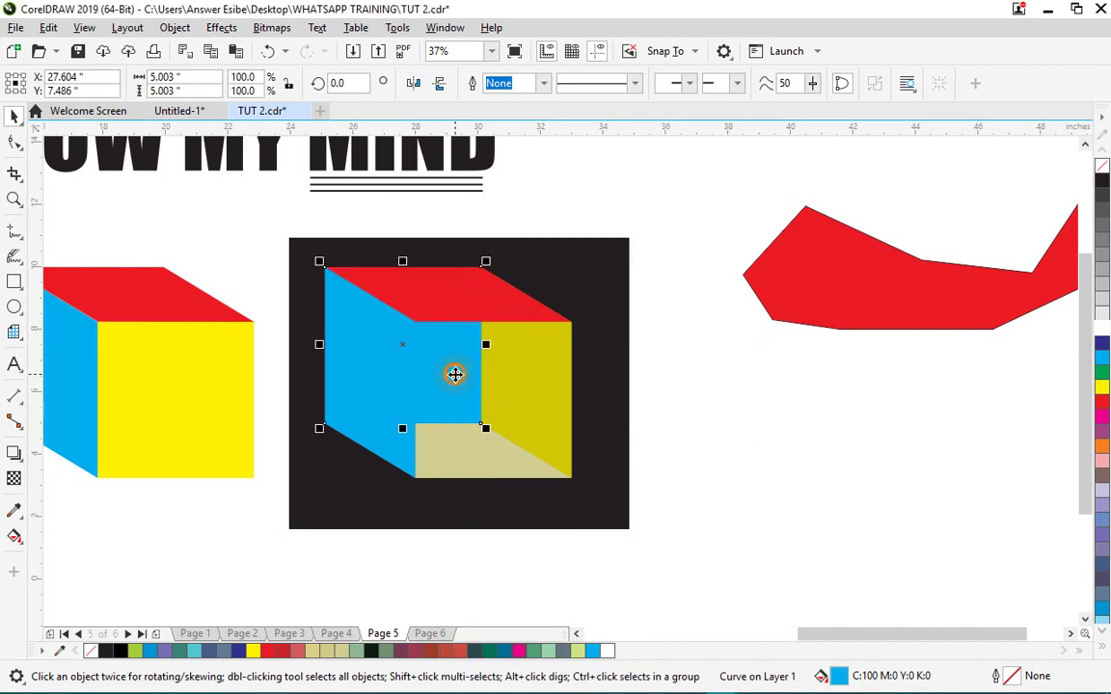
{"action": "right_click", "coordinate": [453, 376]}
{"action": "left_click", "coordinate": [376, 262]}
{"action": "left_click", "coordinate": [1101, 314]}
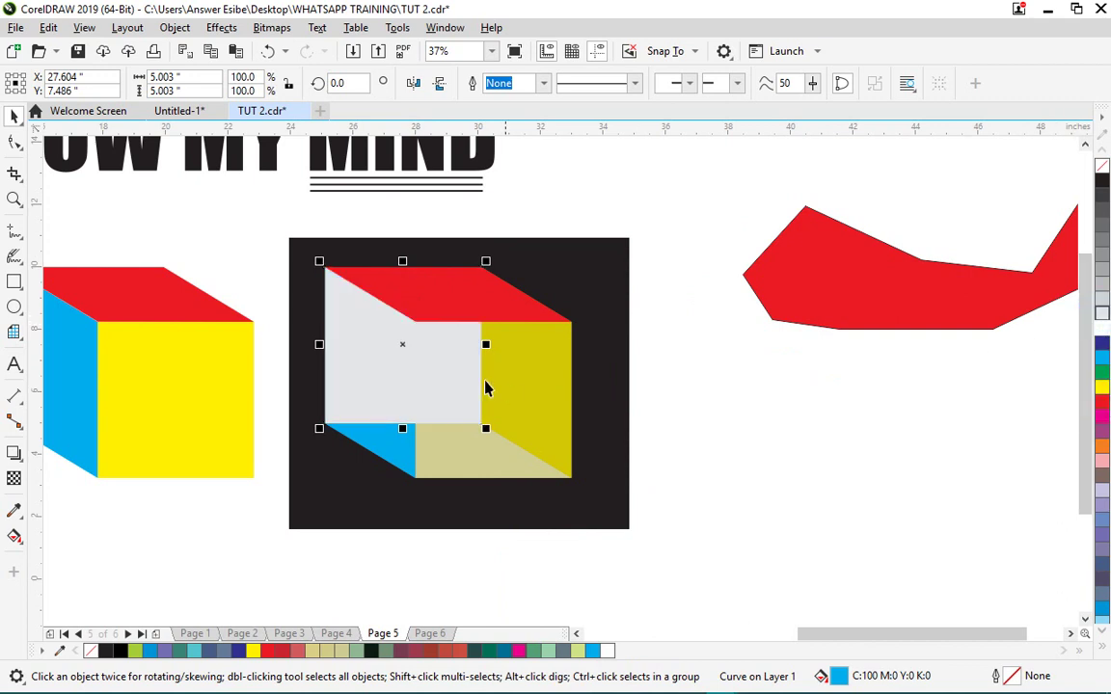
- Place the light grey back face behind the blue left face and deselect it
{"action": "right_click", "coordinate": [440, 360]}
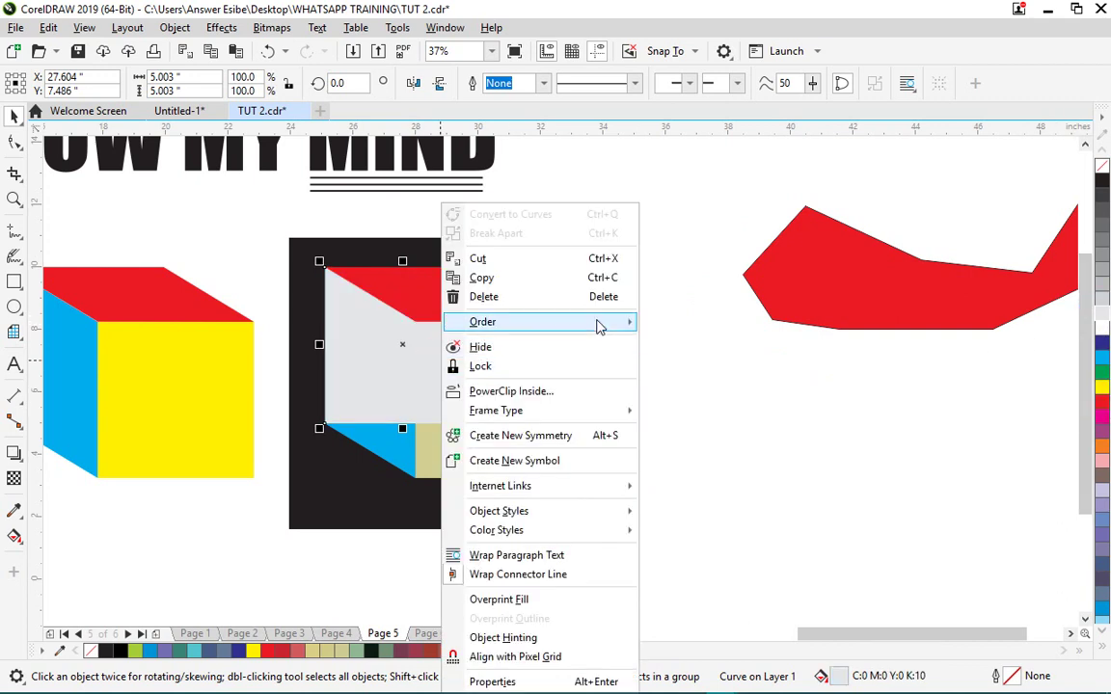
{"action": "mouse_move", "coordinate": [540, 323]}
{"action": "left_click", "coordinate": [699, 470]}
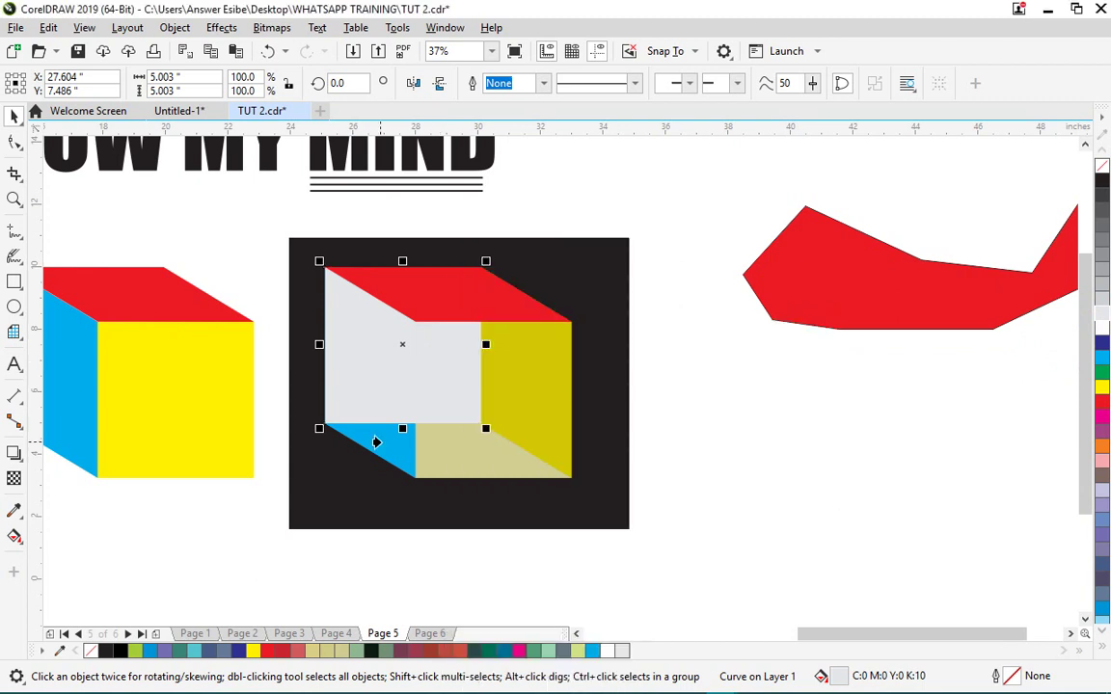
{"action": "left_click", "coordinate": [376, 441]}
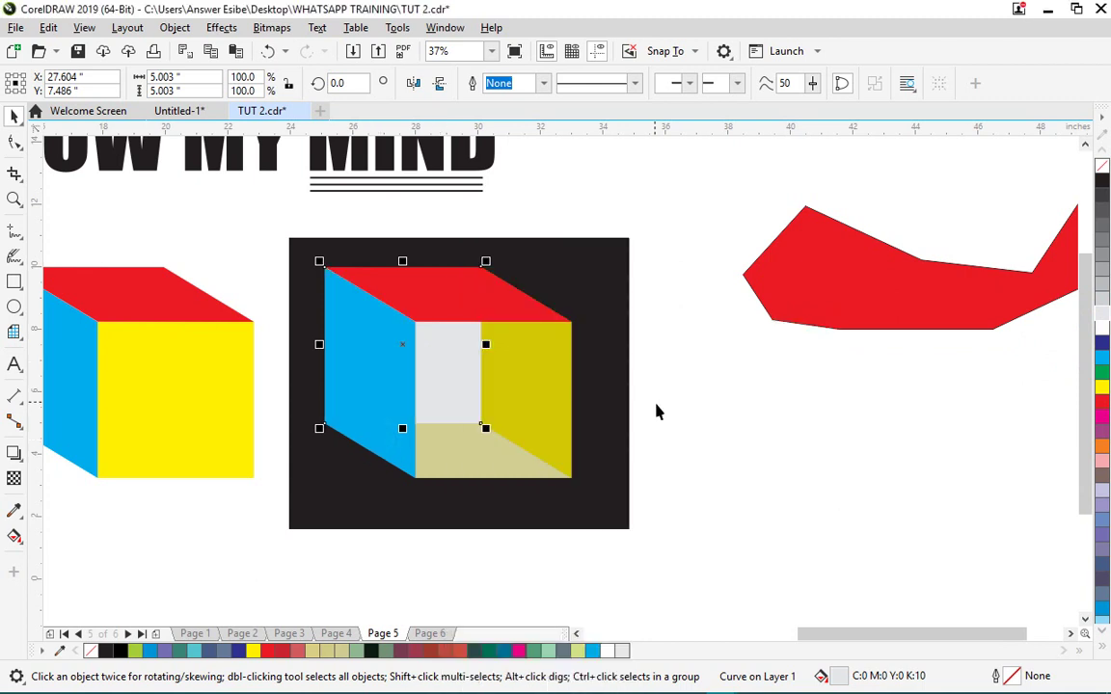
{"action": "left_click", "coordinate": [755, 435]}
- Select the cube's inner faces in turn, try shifting the yellow side face and undo the move
{"action": "left_click", "coordinate": [508, 391]}
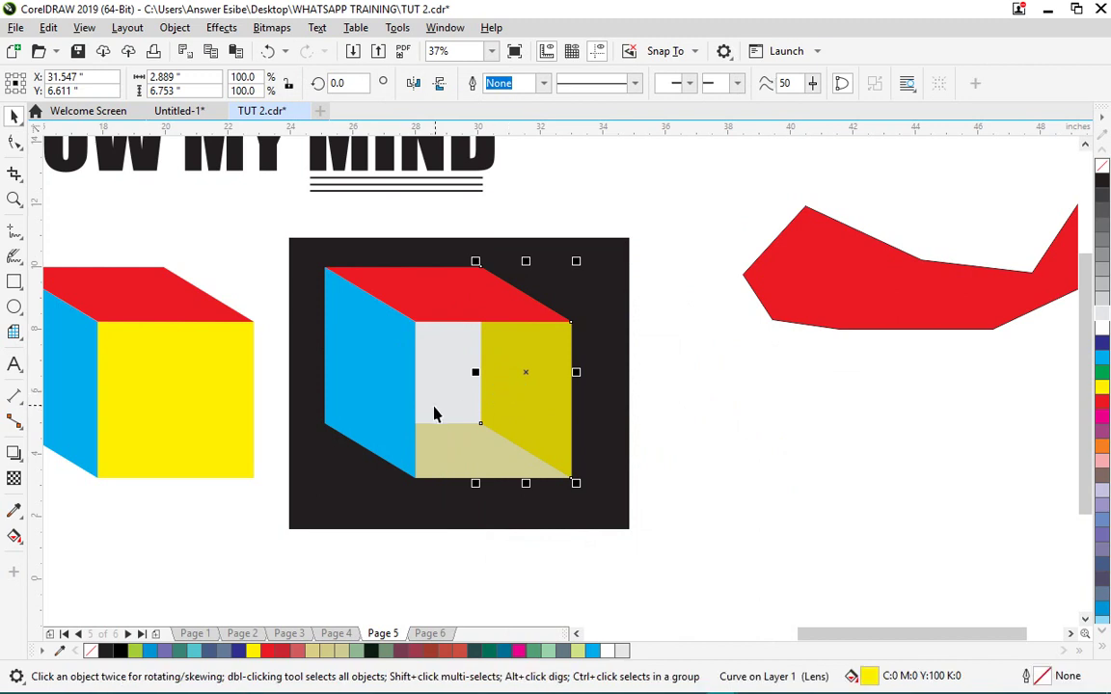
{"action": "left_click", "coordinate": [461, 389]}
{"action": "left_click", "coordinate": [475, 457]}
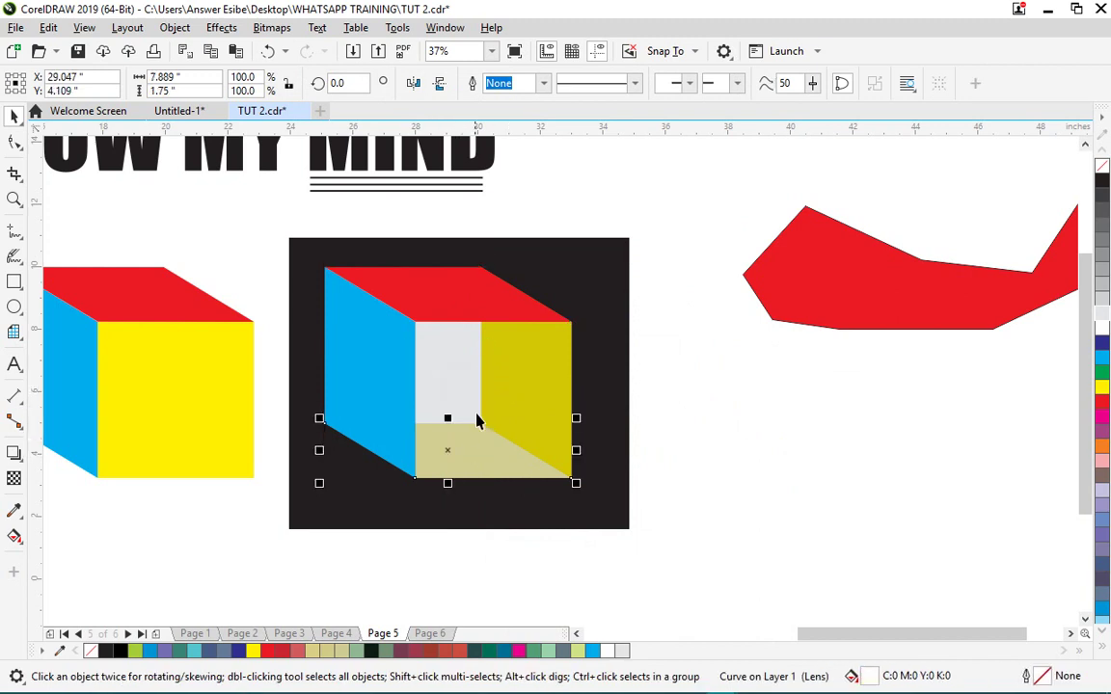
{"action": "left_click_drag", "start_coordinate": [551, 390], "coordinate": [546, 402]}
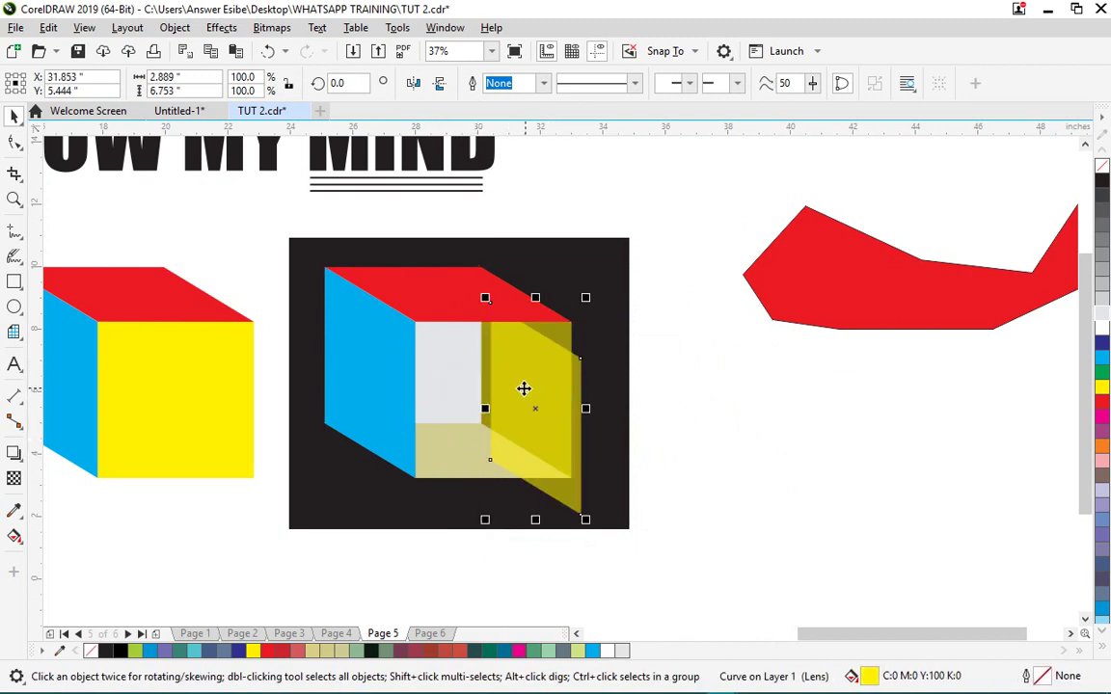
{"action": "key", "text": "ctrl+z"}
{"action": "left_click", "coordinate": [464, 370]}
{"action": "left_click", "coordinate": [776, 472]}
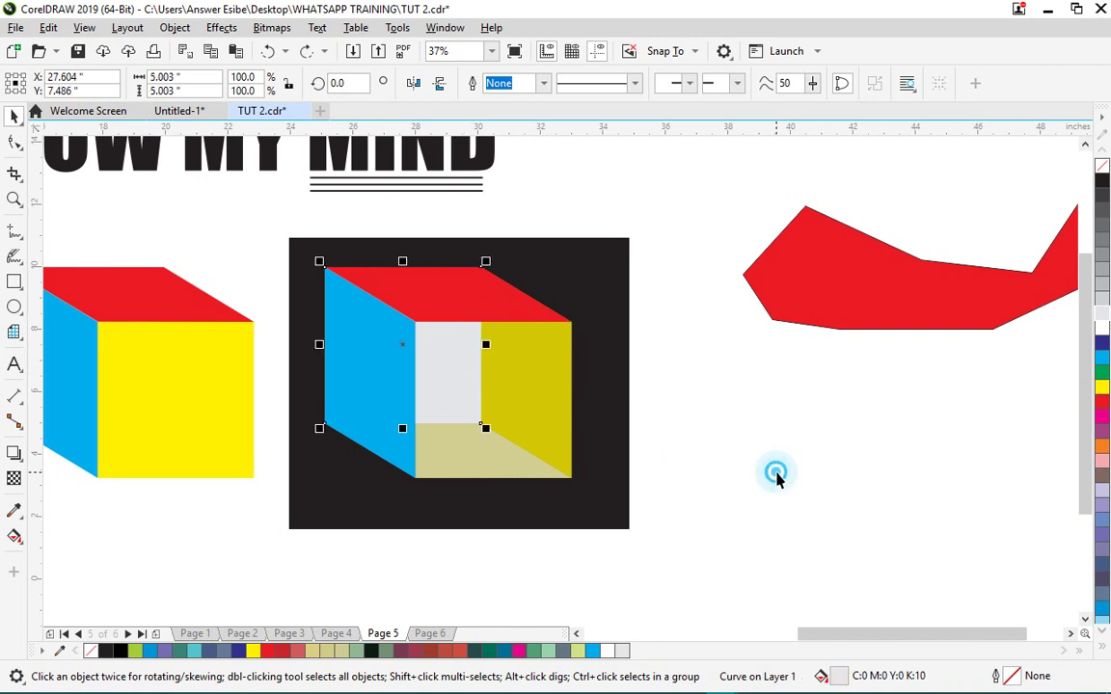
- Try moving the yellow front face and inner side face, undo the moves, and select the back and bottom inner faces
{"action": "left_click_drag", "start_coordinate": [803, 563], "coordinate": [402, 315]}
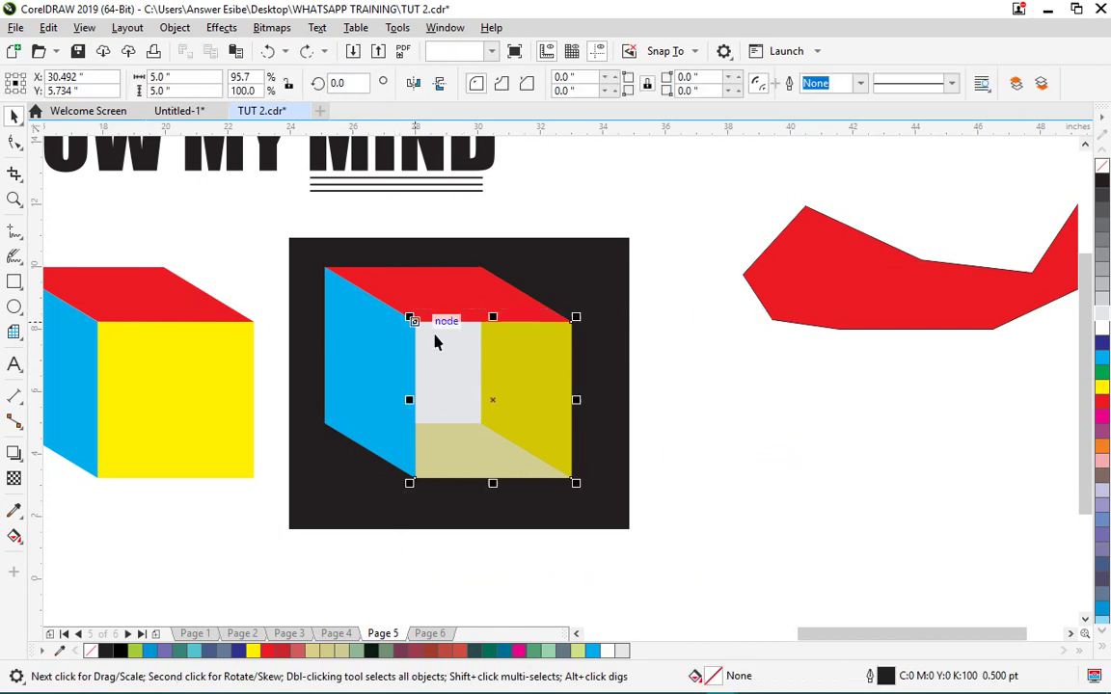
{"action": "left_click_drag", "start_coordinate": [495, 399], "coordinate": [734, 429]}
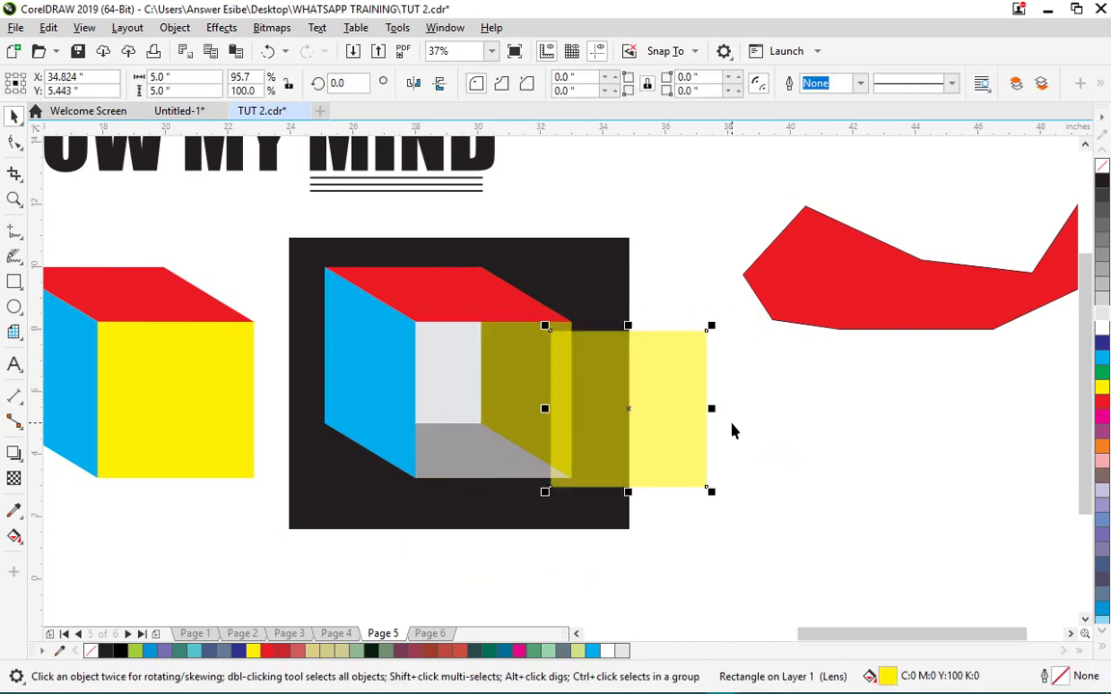
{"action": "key", "text": "ctrl+z"}
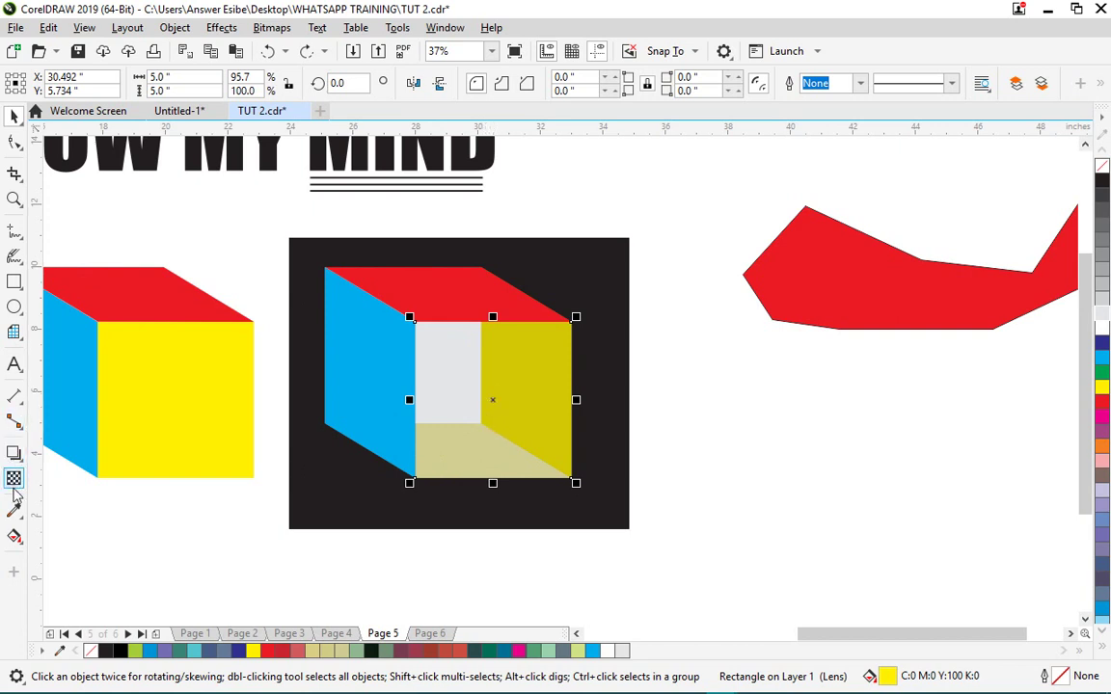
{"action": "left_click", "coordinate": [785, 517]}
{"action": "left_click_drag", "start_coordinate": [511, 397], "coordinate": [603, 458]}
{"action": "key", "text": "ctrl+z"}
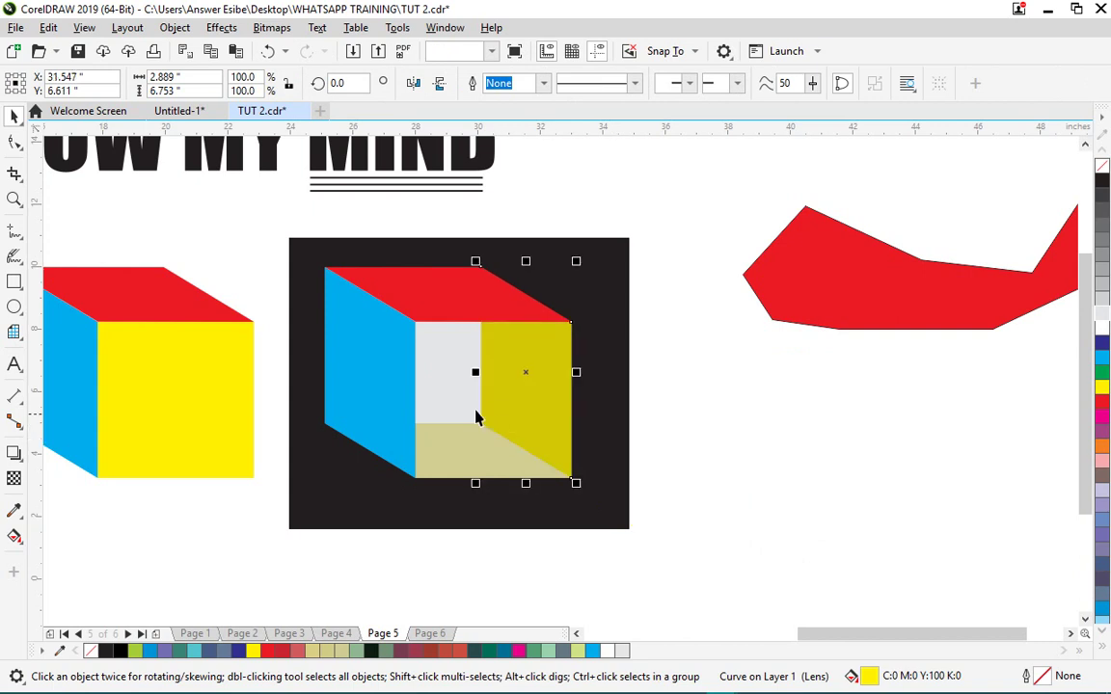
{"action": "left_click_drag", "start_coordinate": [547, 394], "coordinate": [543, 439]}
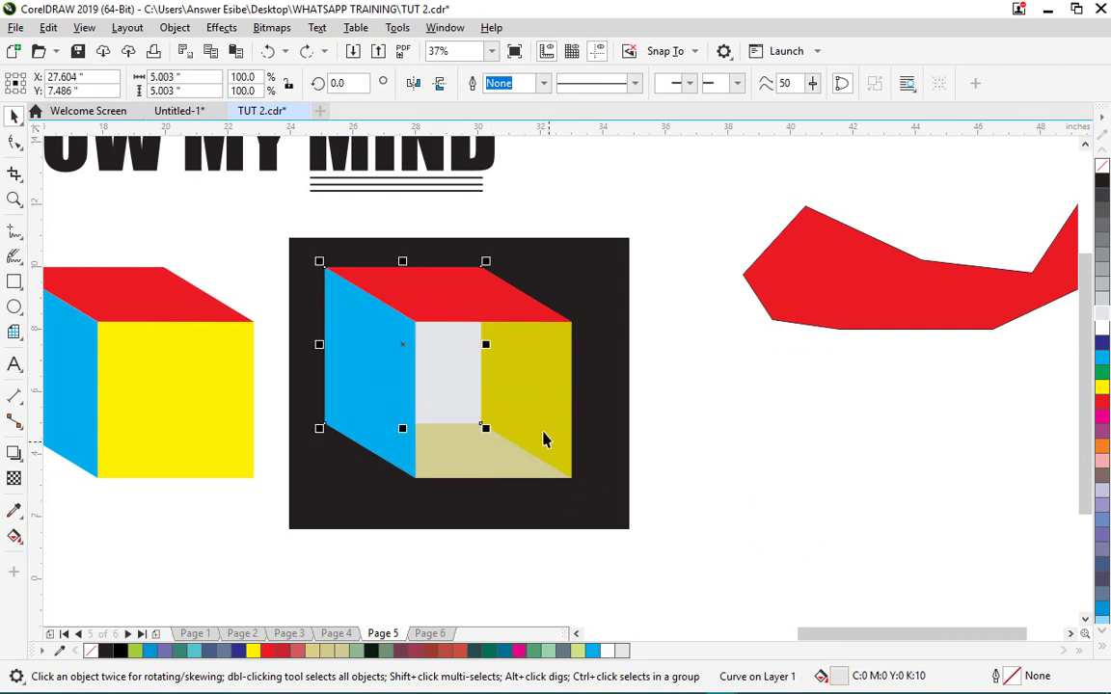
{"action": "left_click_drag", "start_coordinate": [479, 456], "coordinate": [526, 433]}
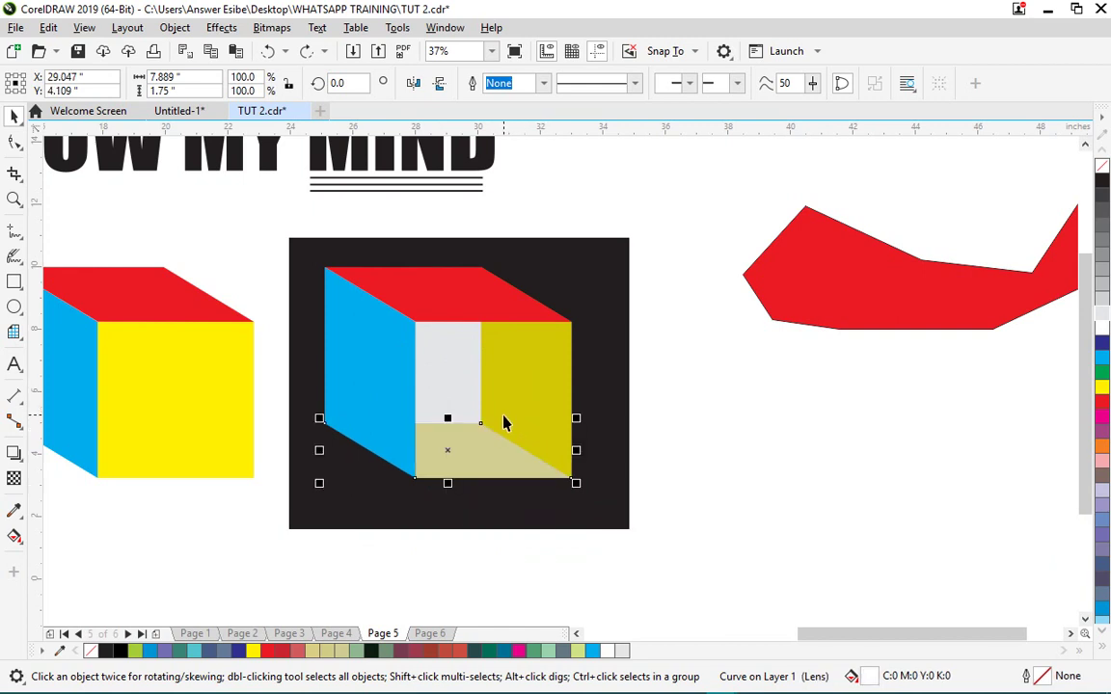
- Bring the cube's semi-transparent yellow front face in front of all the other faces
{"action": "left_click", "coordinate": [796, 559]}
{"action": "left_click_drag", "start_coordinate": [794, 557], "coordinate": [373, 318]}
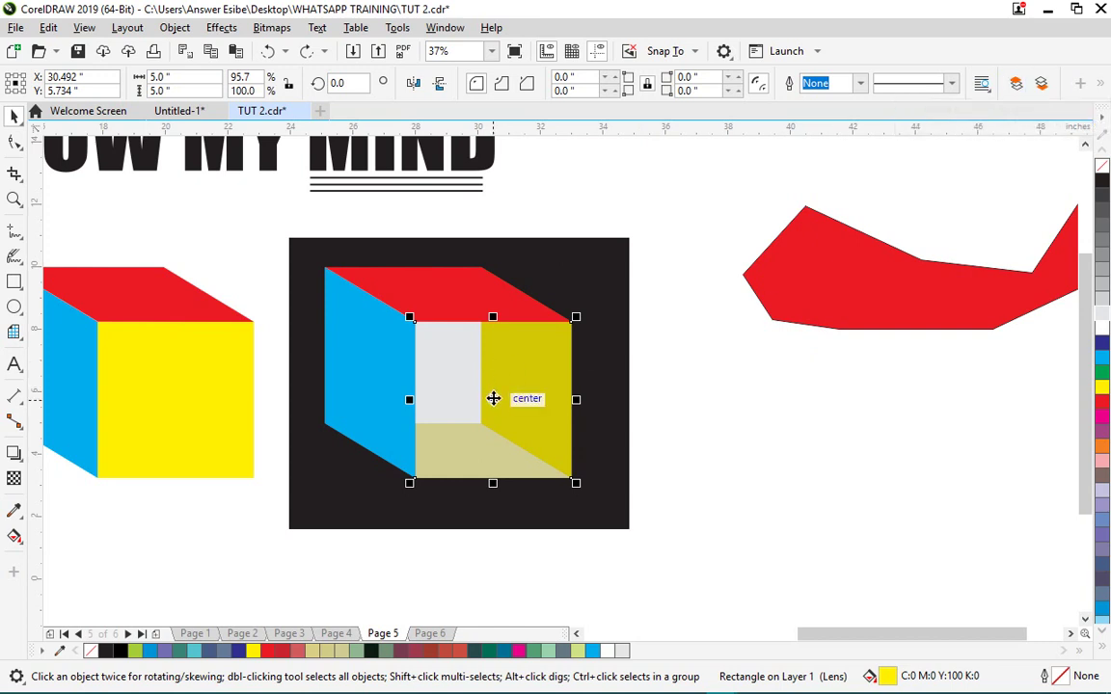
{"action": "right_click", "coordinate": [493, 398]}
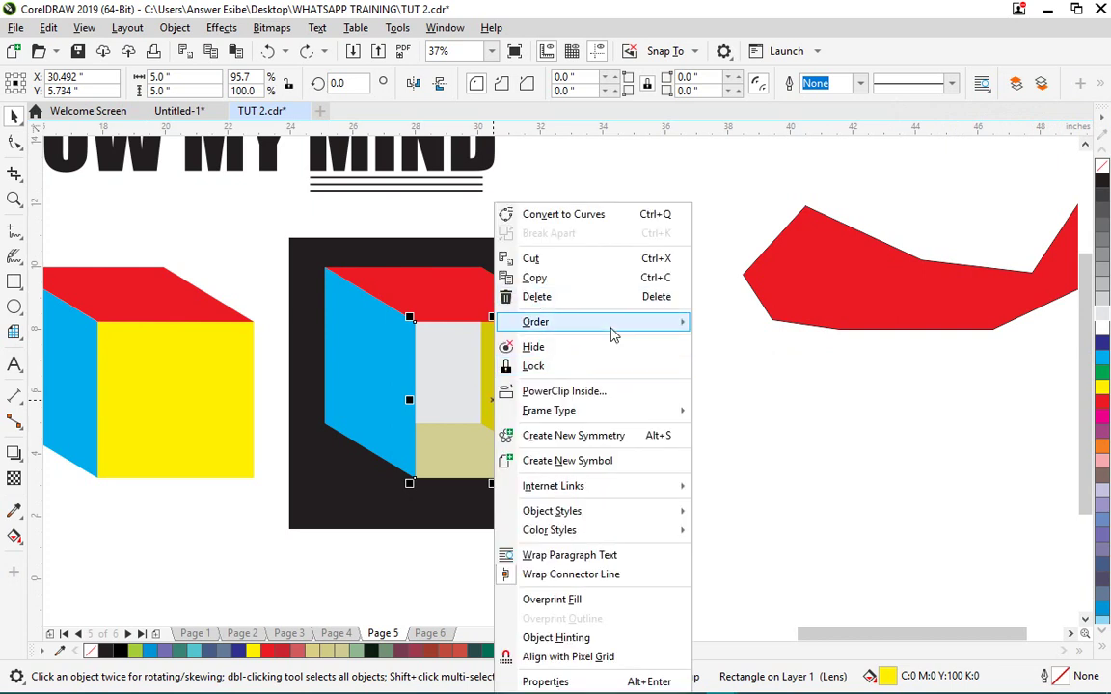
{"action": "mouse_move", "coordinate": [611, 332]}
{"action": "left_click", "coordinate": [715, 328]}
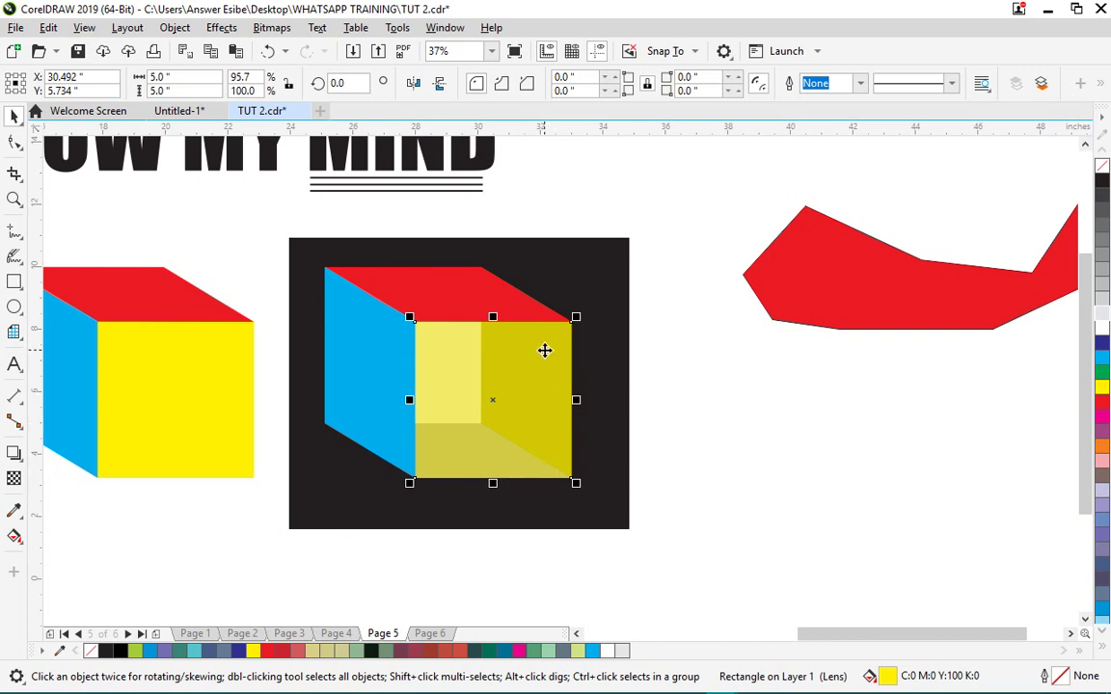
- Try moving the yellow front face and inner side face away from the cube, and undo both moves
{"action": "left_click_drag", "start_coordinate": [740, 551], "coordinate": [442, 241]}
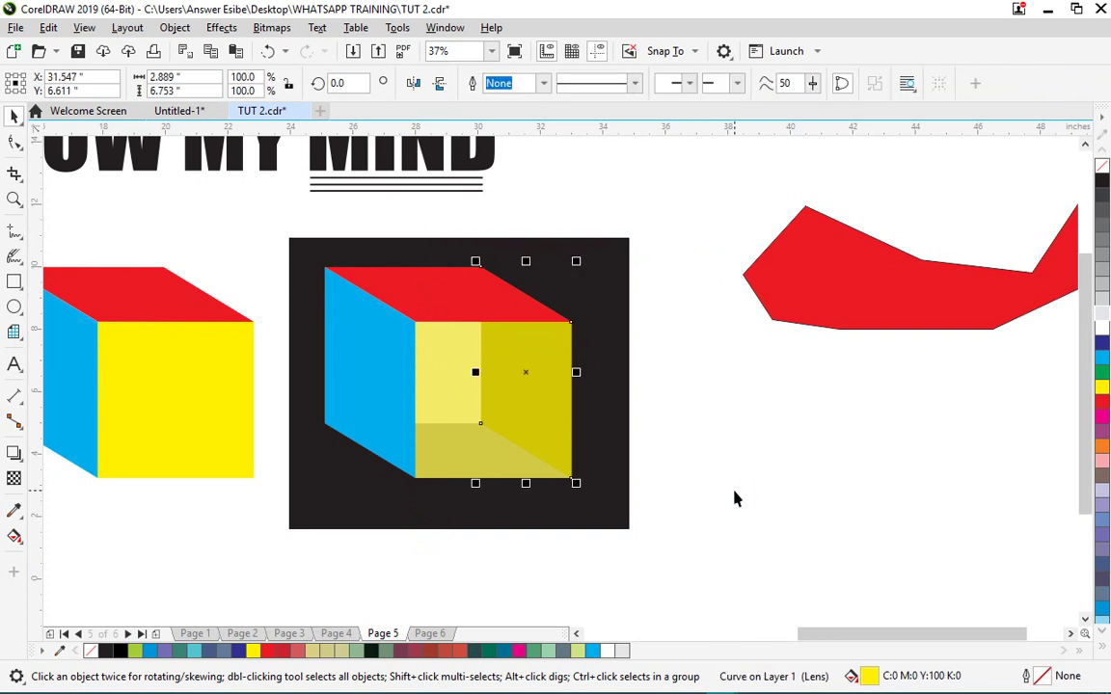
{"action": "left_click", "coordinate": [734, 498]}
{"action": "left_click", "coordinate": [547, 367]}
{"action": "left_click_drag", "start_coordinate": [548, 368], "coordinate": [576, 377]}
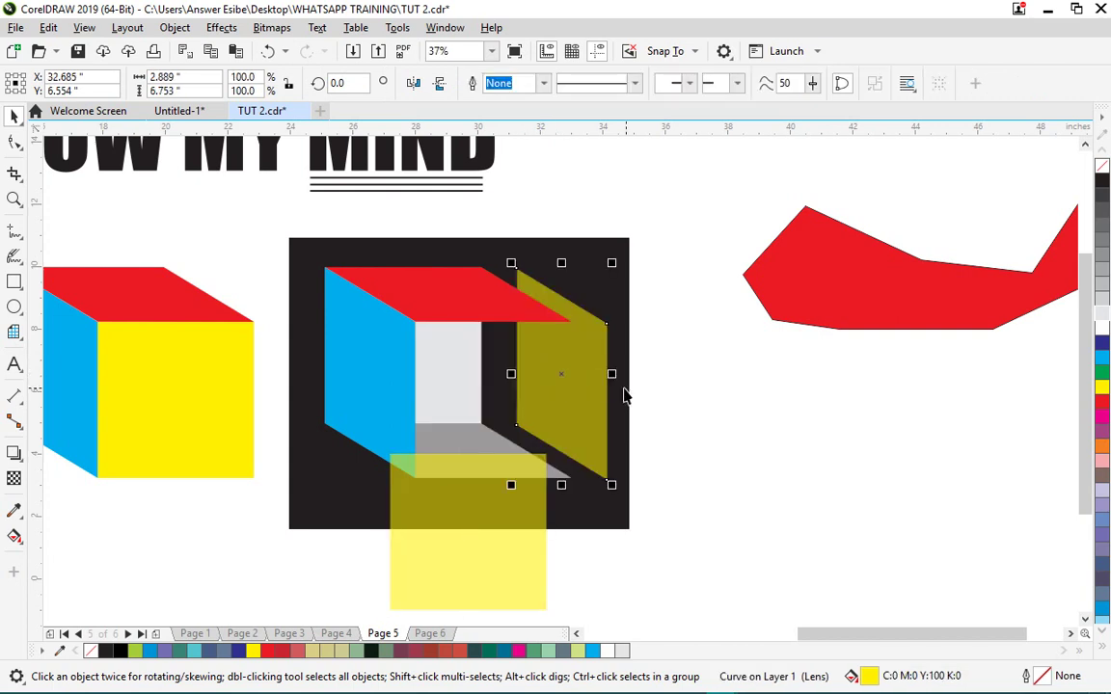
{"action": "key", "text": "ctrl+z"}
{"action": "key", "text": "ctrl+z"}
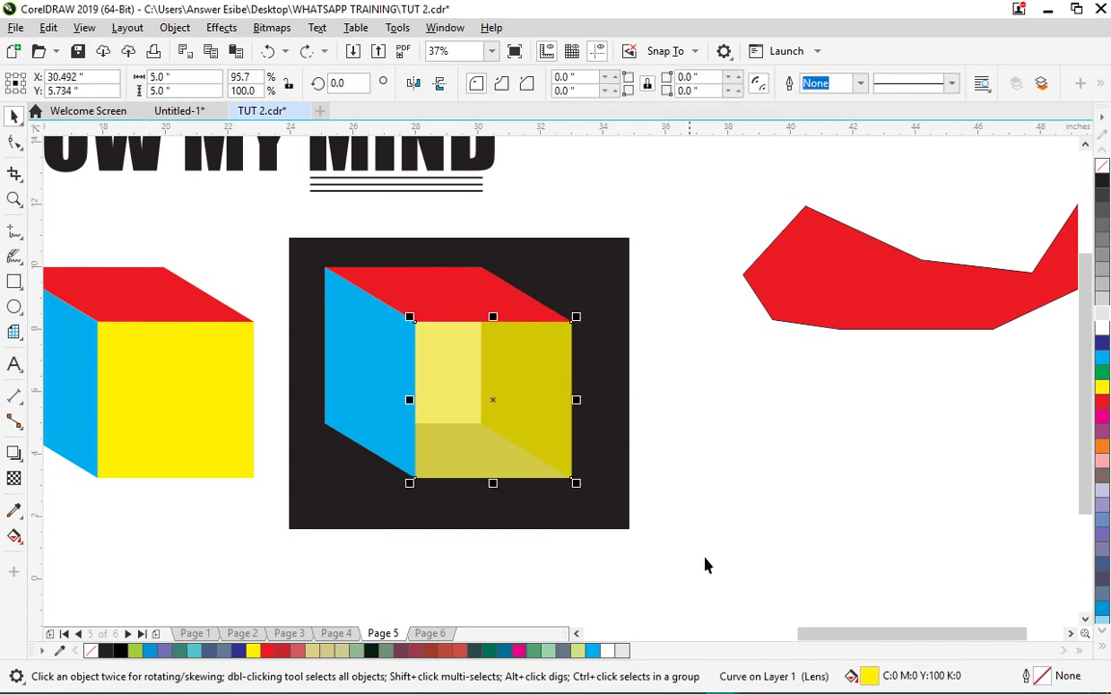
- Try orange and white fills on the cube's inner right side face and settle on magenta (C0 M100 Y0 K0)
{"action": "left_click", "coordinate": [772, 576]}
{"action": "left_click_drag", "start_coordinate": [772, 571], "coordinate": [479, 260]}
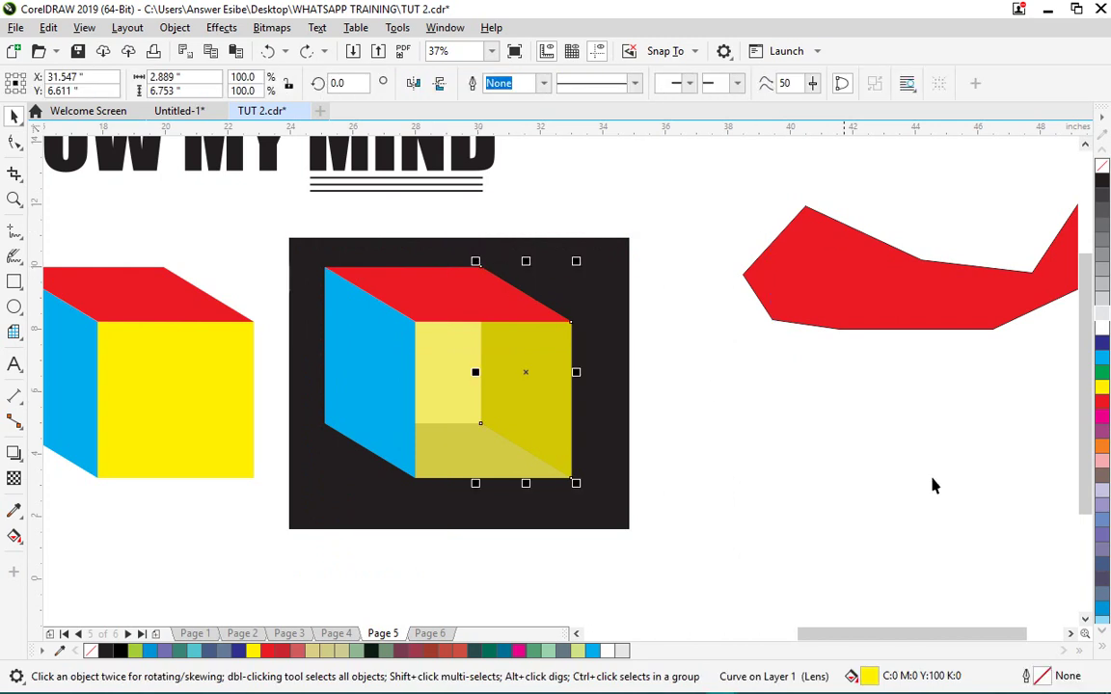
{"action": "left_click", "coordinate": [1103, 448]}
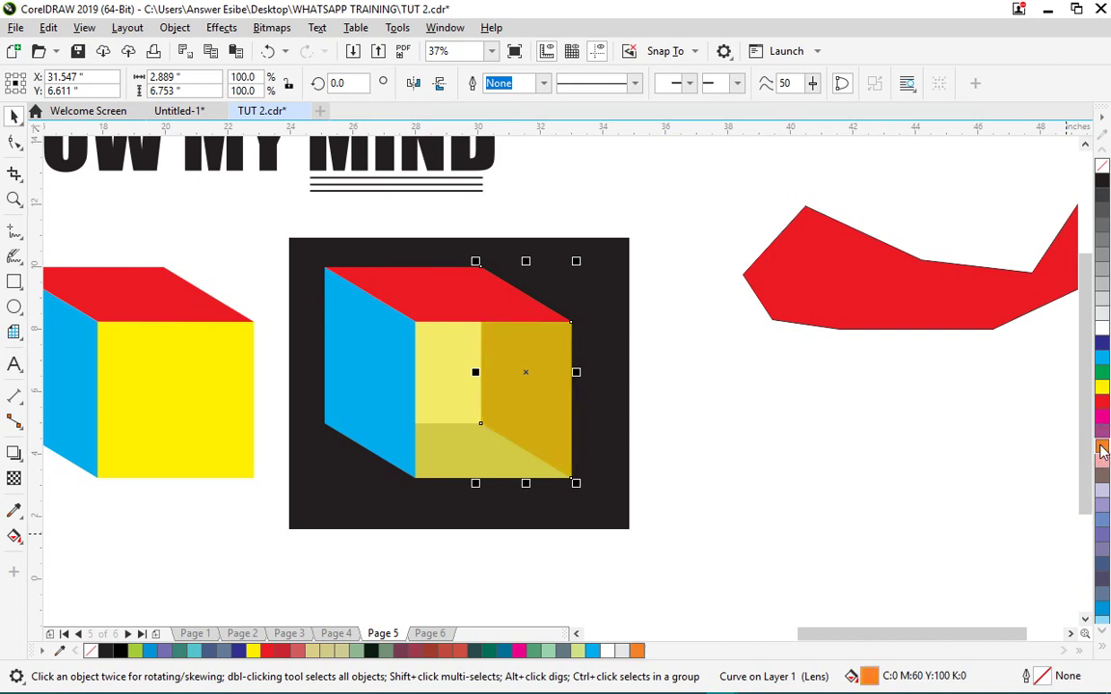
{"action": "left_click", "coordinate": [1102, 331]}
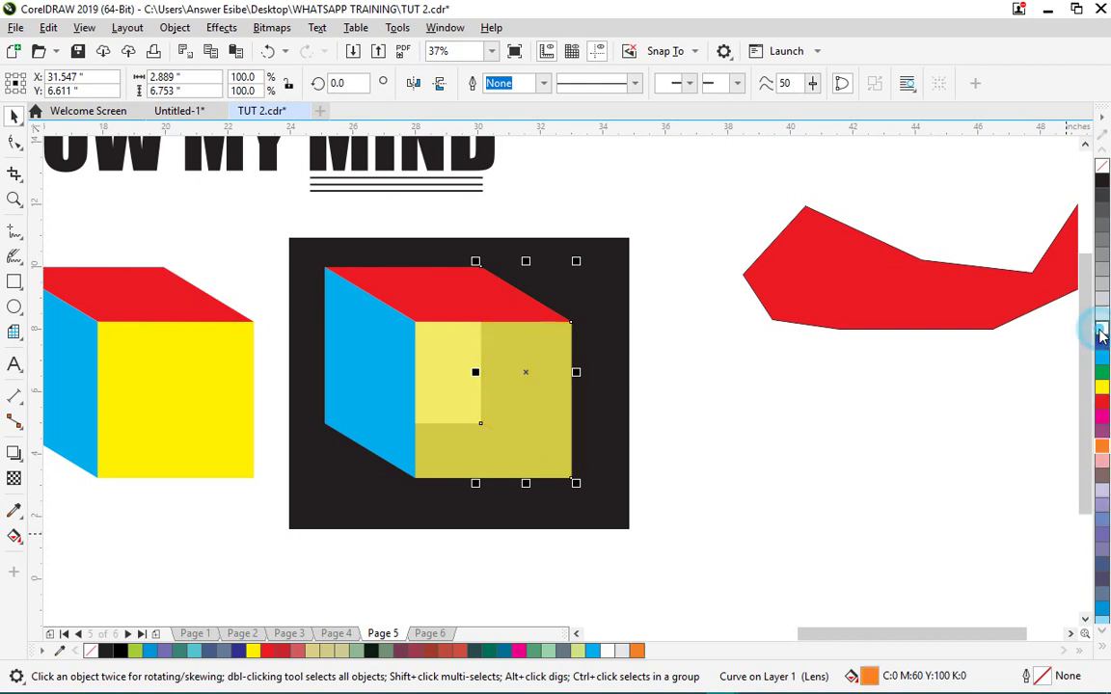
{"action": "left_click", "coordinate": [1102, 644]}
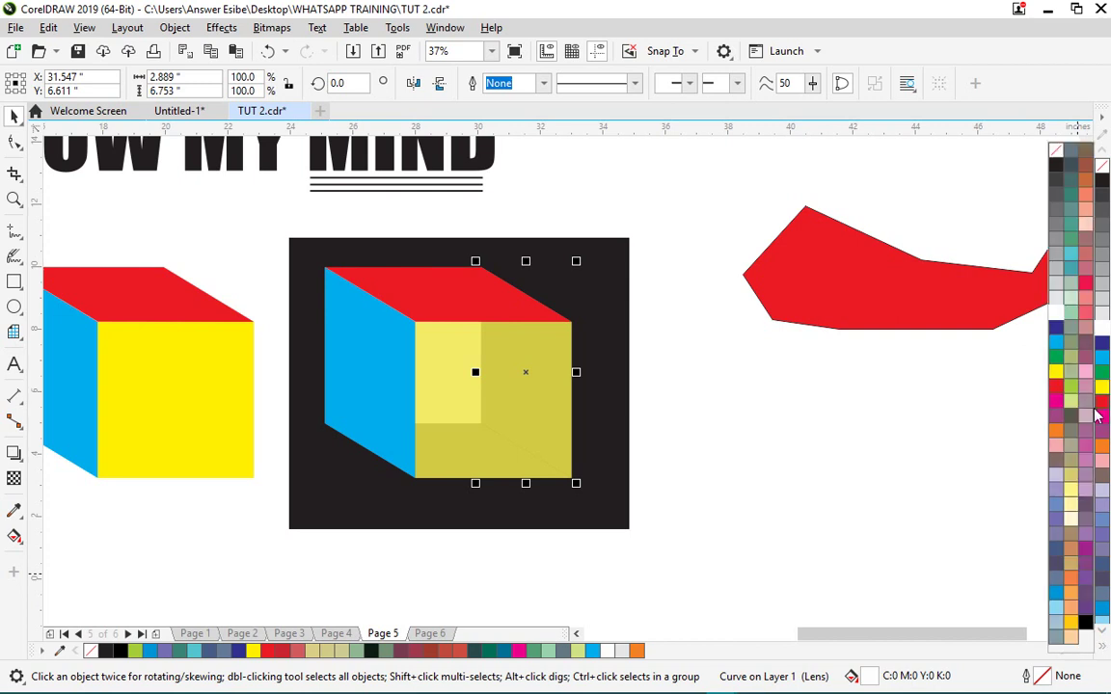
{"action": "left_click", "coordinate": [1096, 458]}
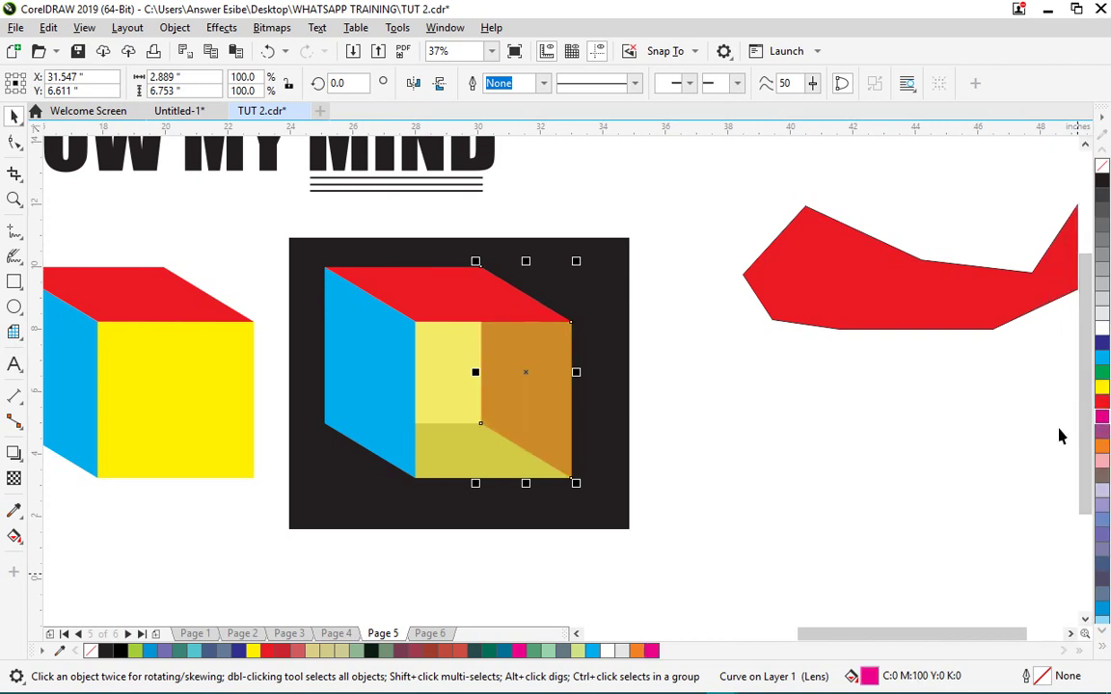
- Try white and pink fills on the cube's front face and settle on deep yellow (C0 M20 Y100 K0)
{"action": "left_click", "coordinate": [521, 410]}
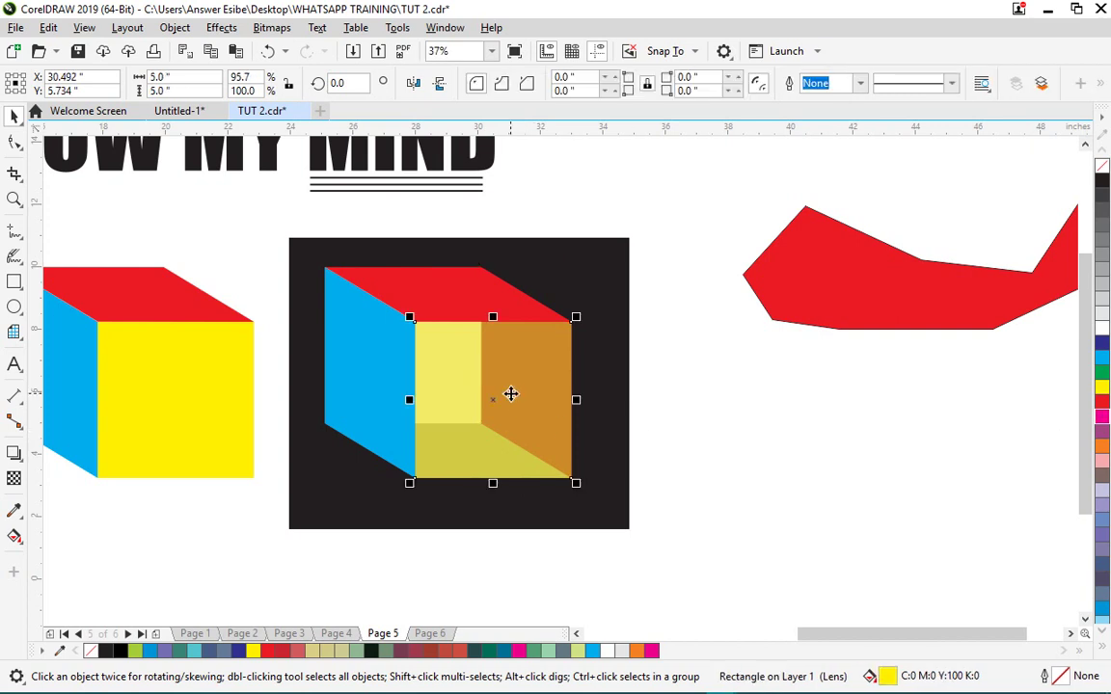
{"action": "left_click", "coordinate": [1100, 331]}
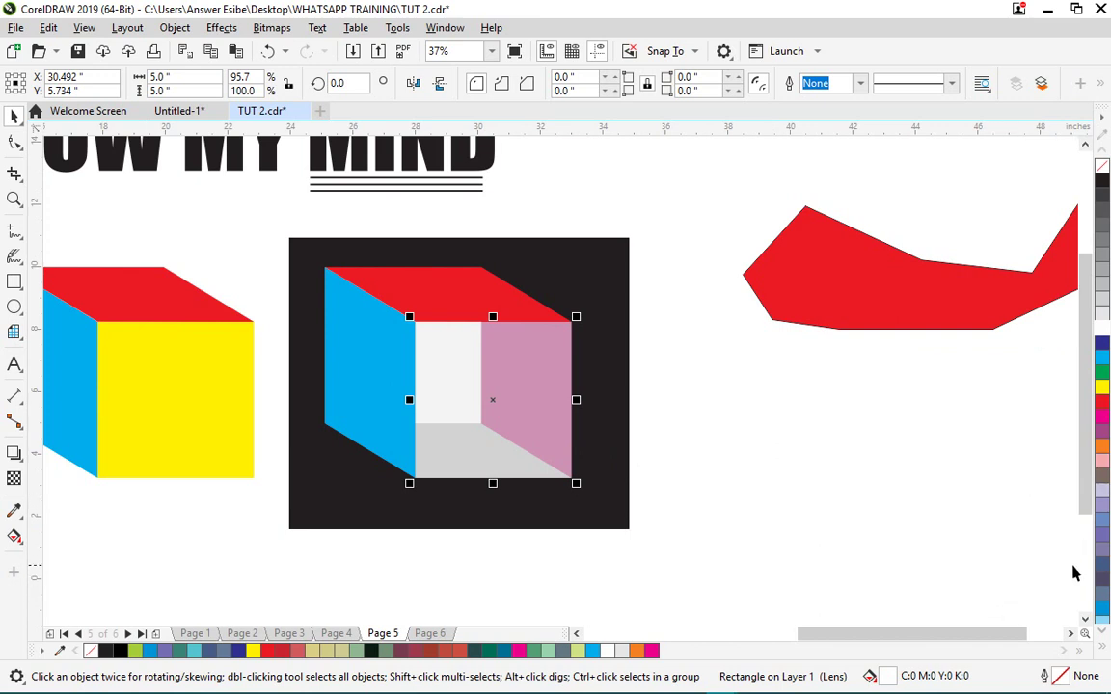
{"action": "left_click", "coordinate": [1101, 460]}
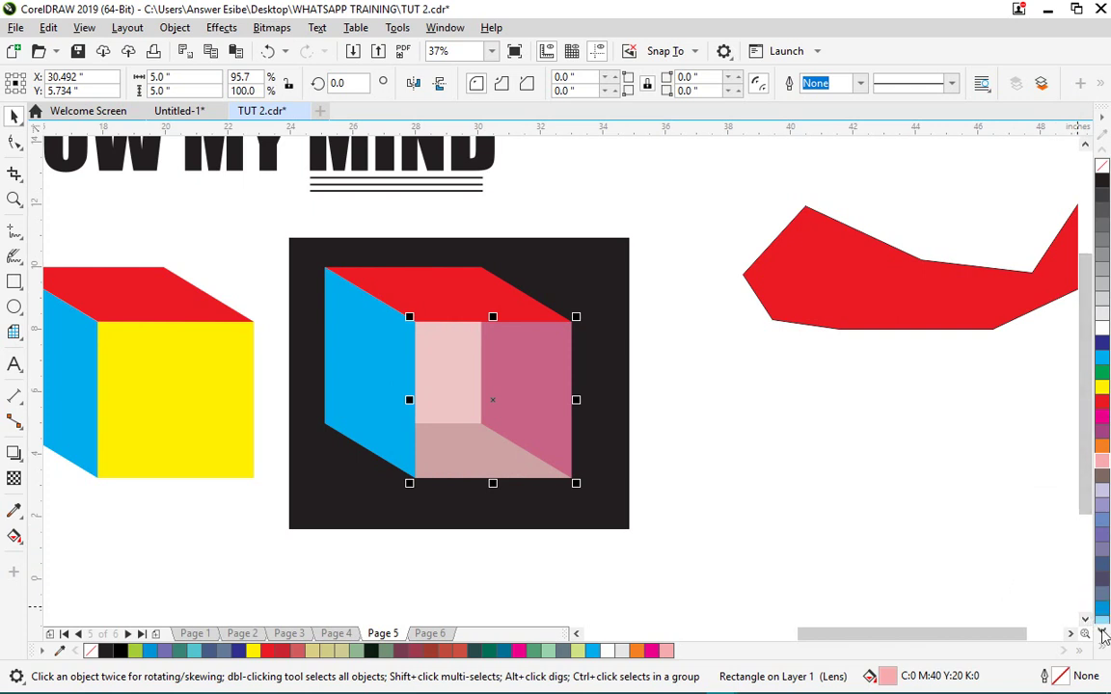
{"action": "left_click", "coordinate": [1103, 645]}
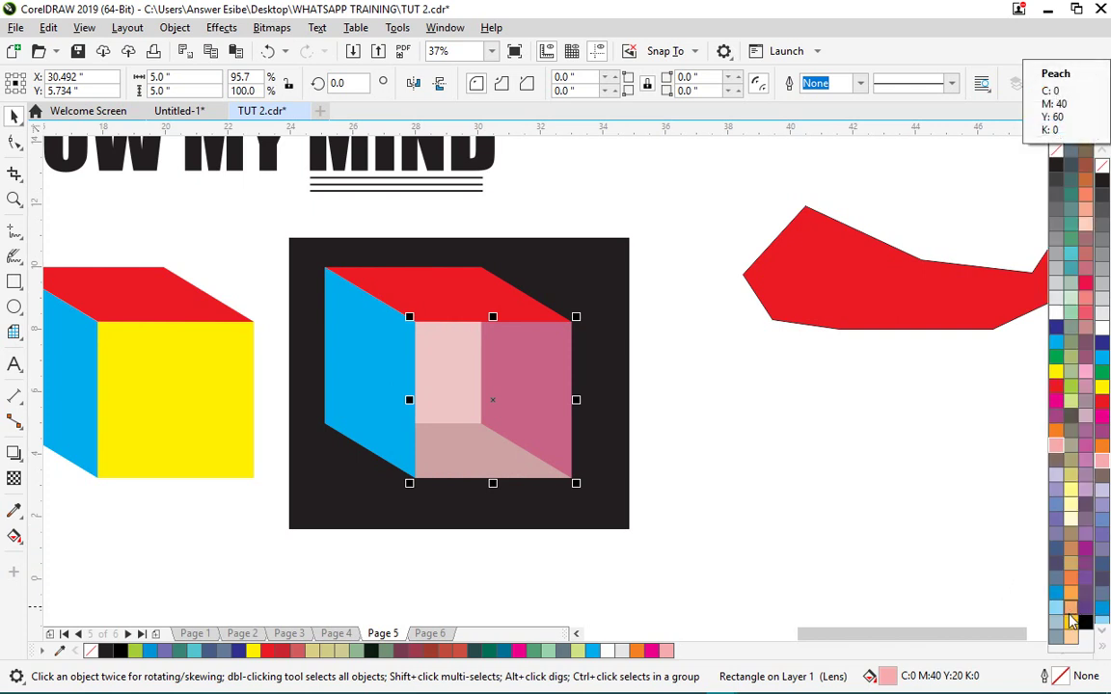
{"action": "left_click", "coordinate": [1072, 583]}
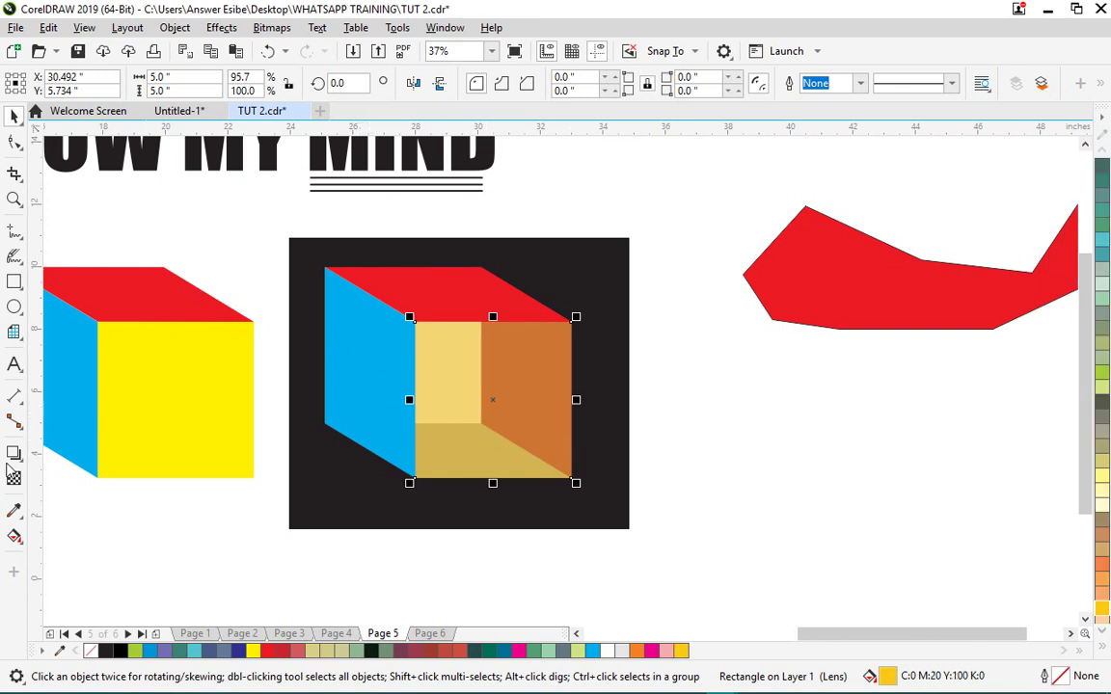
- Lower the deep yellow front face's uniform transparency to 11 and deselect it
{"action": "left_click", "coordinate": [14, 478]}
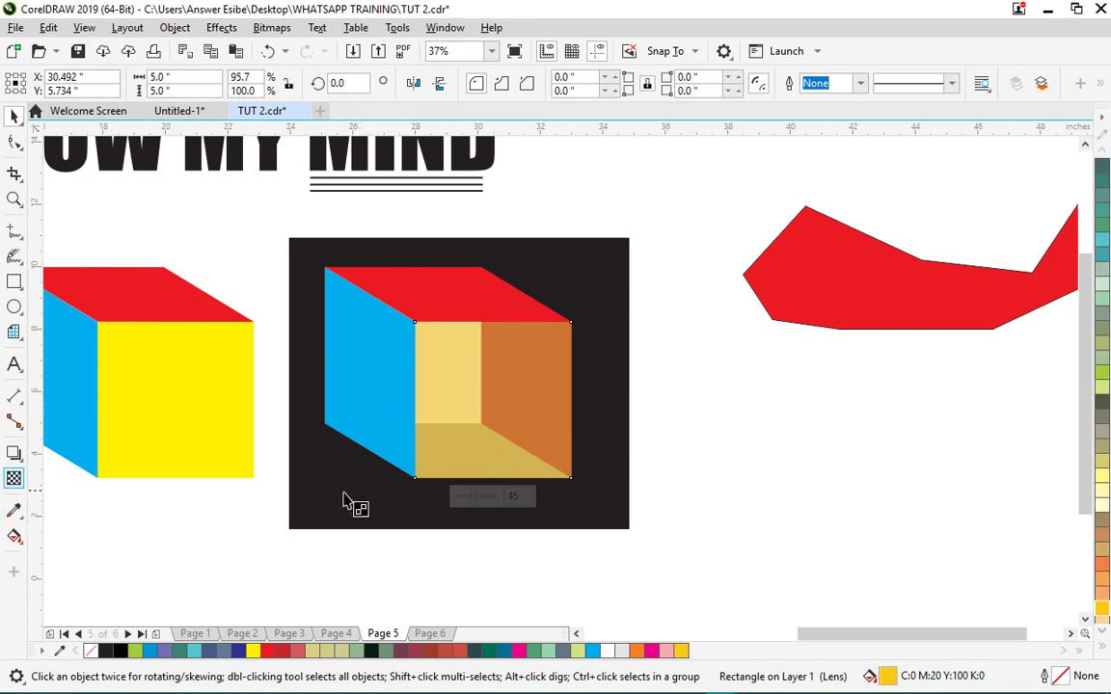
{"action": "left_click", "coordinate": [489, 499]}
{"action": "left_click_drag", "start_coordinate": [491, 498], "coordinate": [457, 498]}
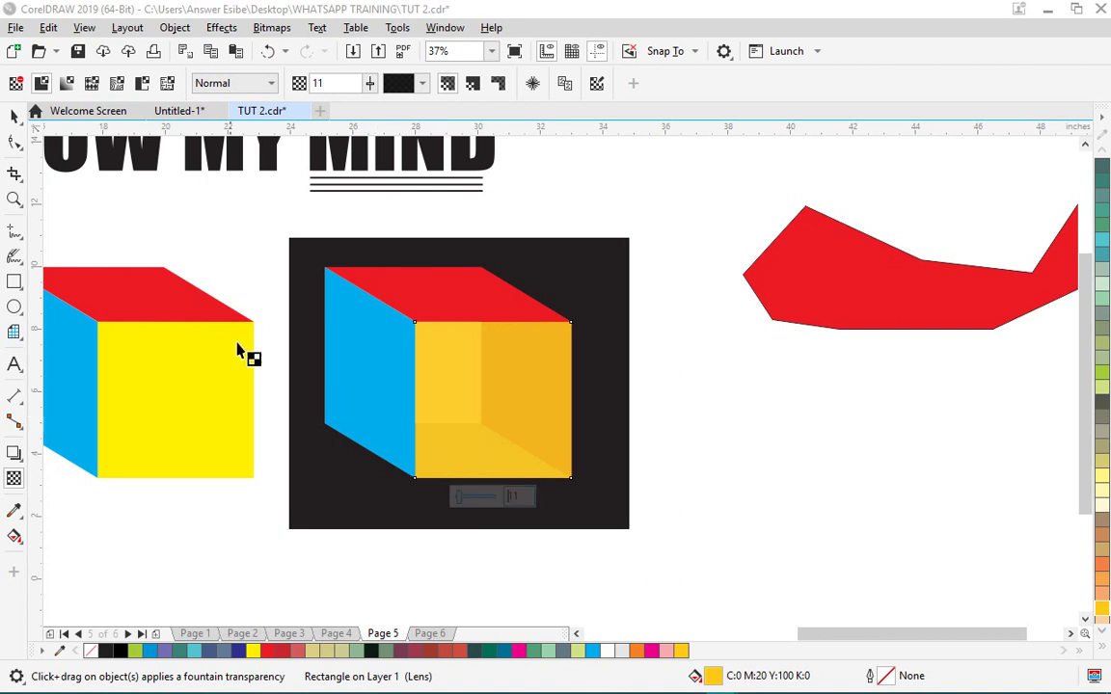
{"action": "left_click", "coordinate": [17, 119]}
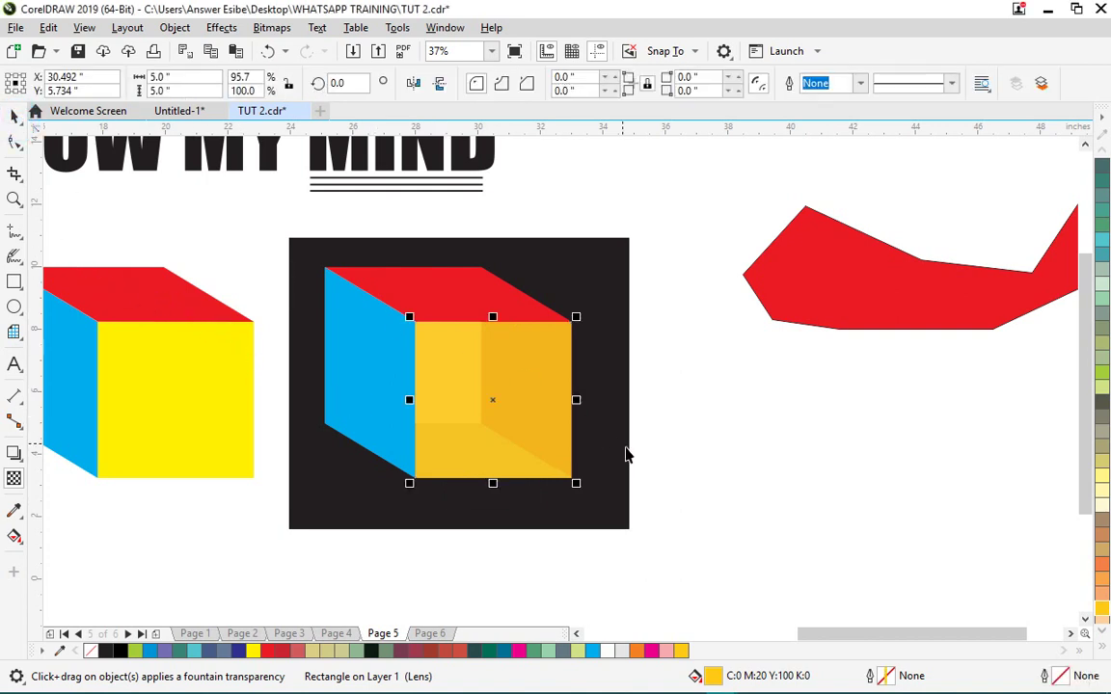
{"action": "left_click", "coordinate": [791, 434]}
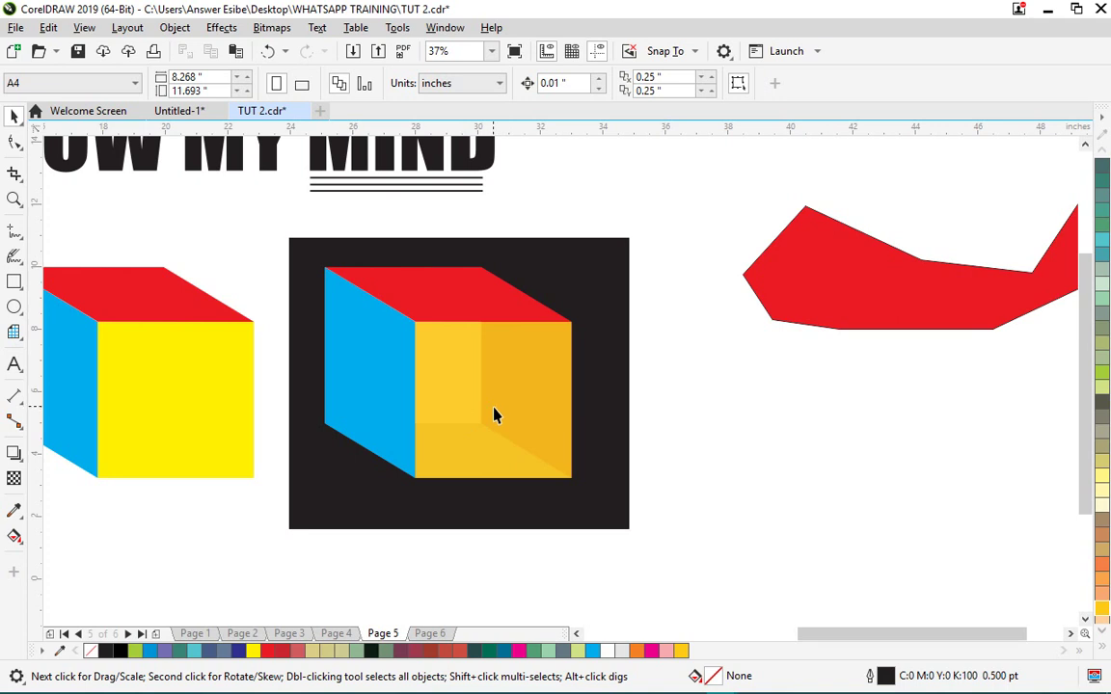
- Apply a uniform transparency of 17 to the cube's blue left face and deselect it
{"action": "left_click", "coordinate": [364, 375]}
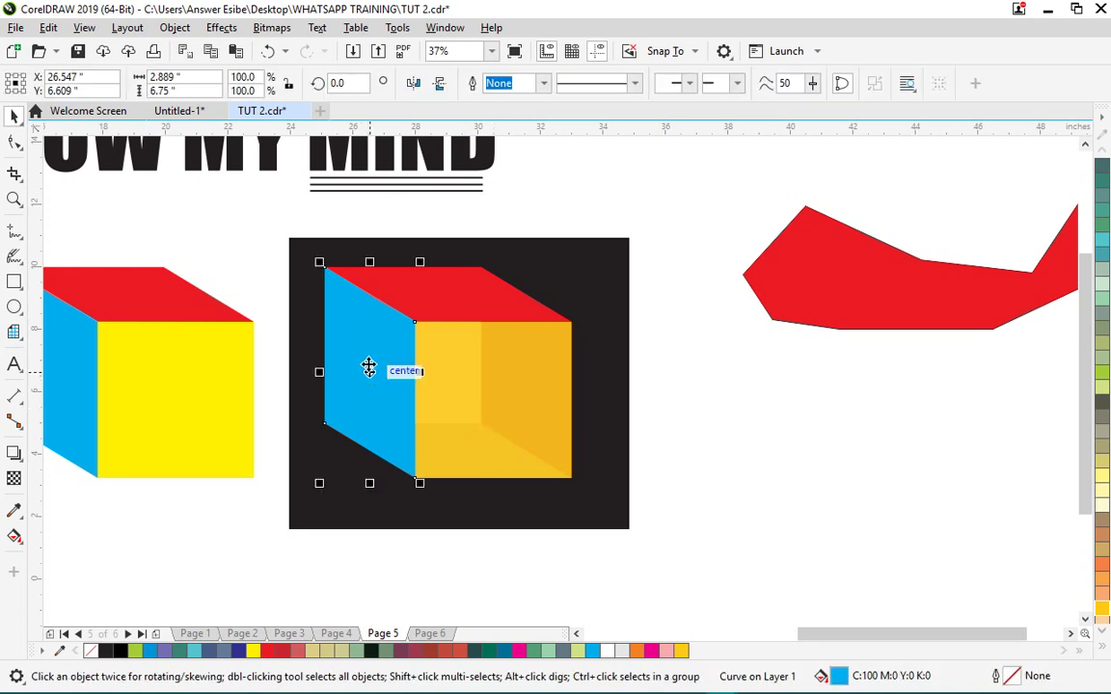
{"action": "left_click", "coordinate": [14, 480]}
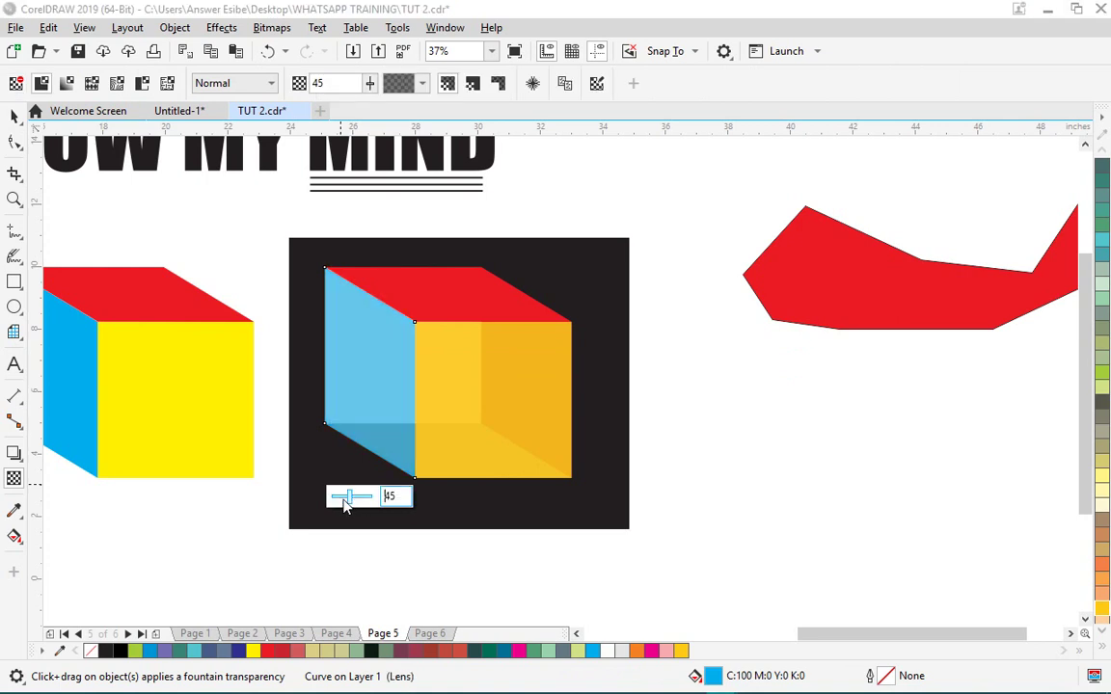
{"action": "left_click_drag", "start_coordinate": [348, 497], "coordinate": [339, 499]}
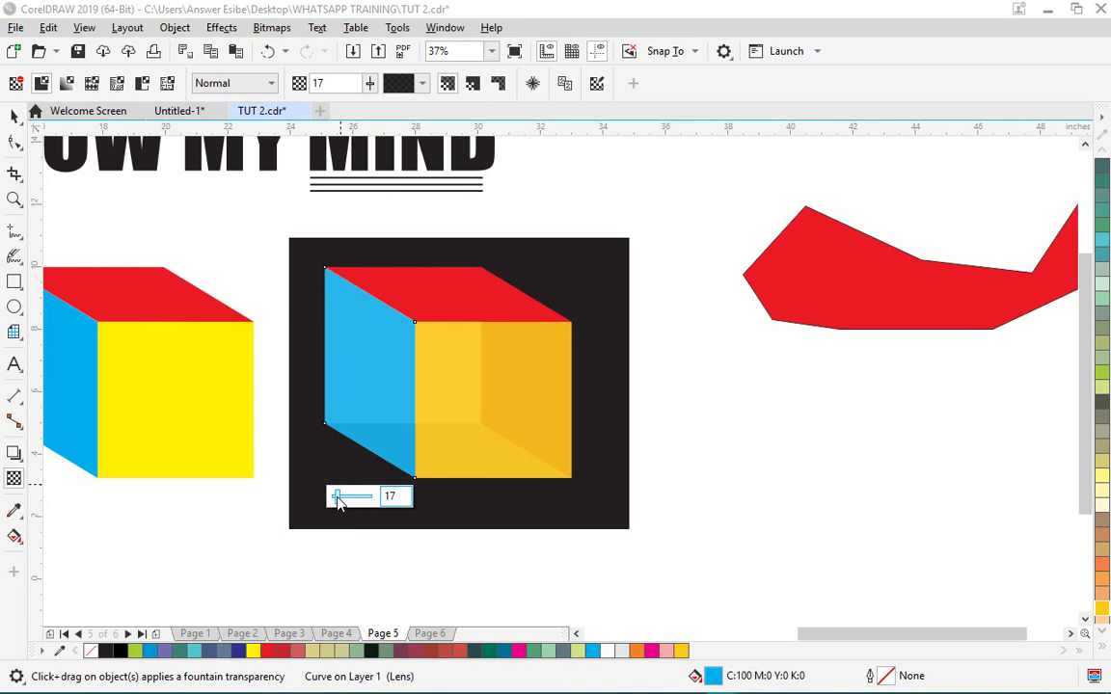
{"action": "left_click", "coordinate": [13, 117]}
{"action": "left_click", "coordinate": [796, 521]}
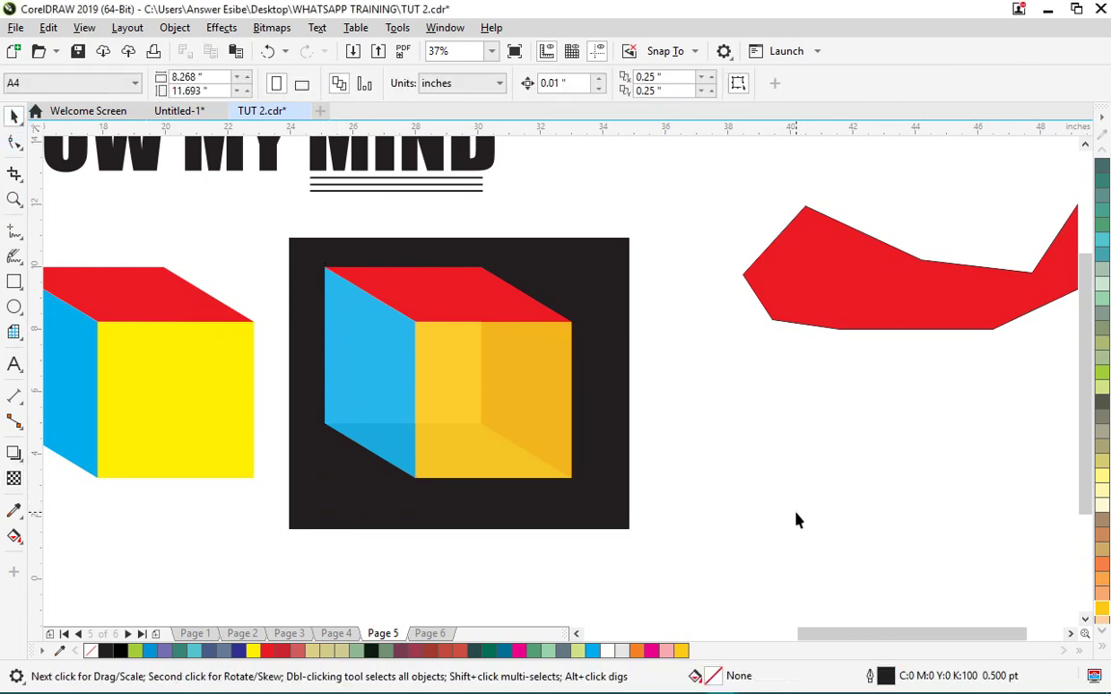
- Apply a uniform transparency of 15 to the cube's red top face and deselect it
{"action": "left_click", "coordinate": [448, 299]}
{"action": "left_click", "coordinate": [15, 479]}
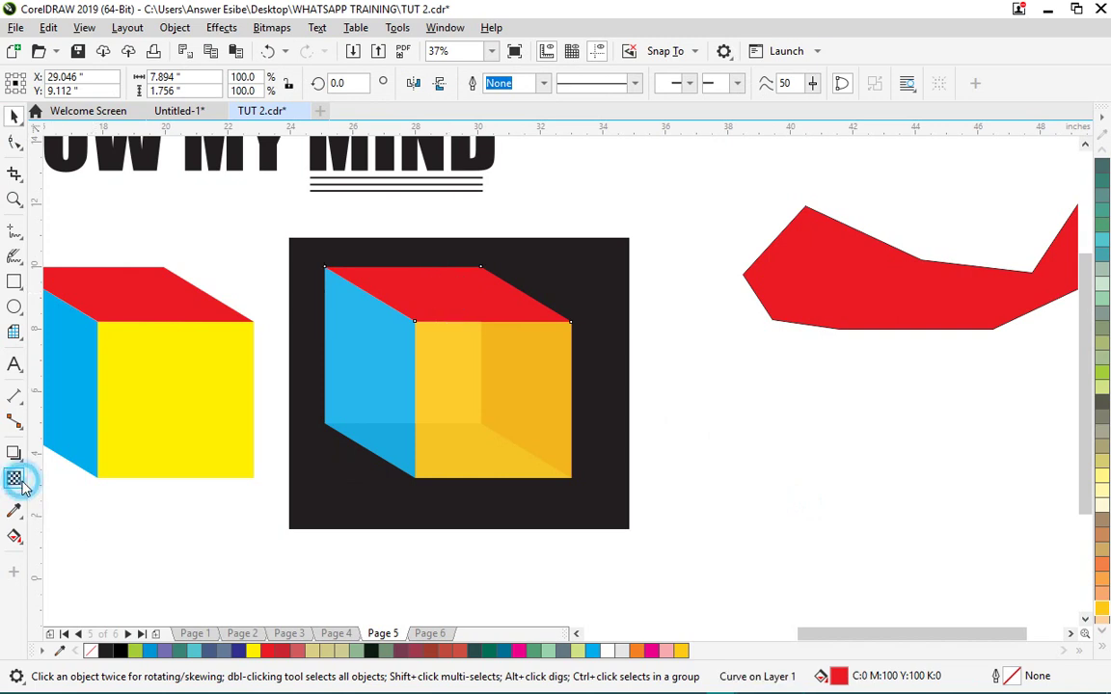
{"action": "mouse_move", "coordinate": [470, 303]}
{"action": "left_click_drag", "start_coordinate": [420, 345], "coordinate": [417, 340]}
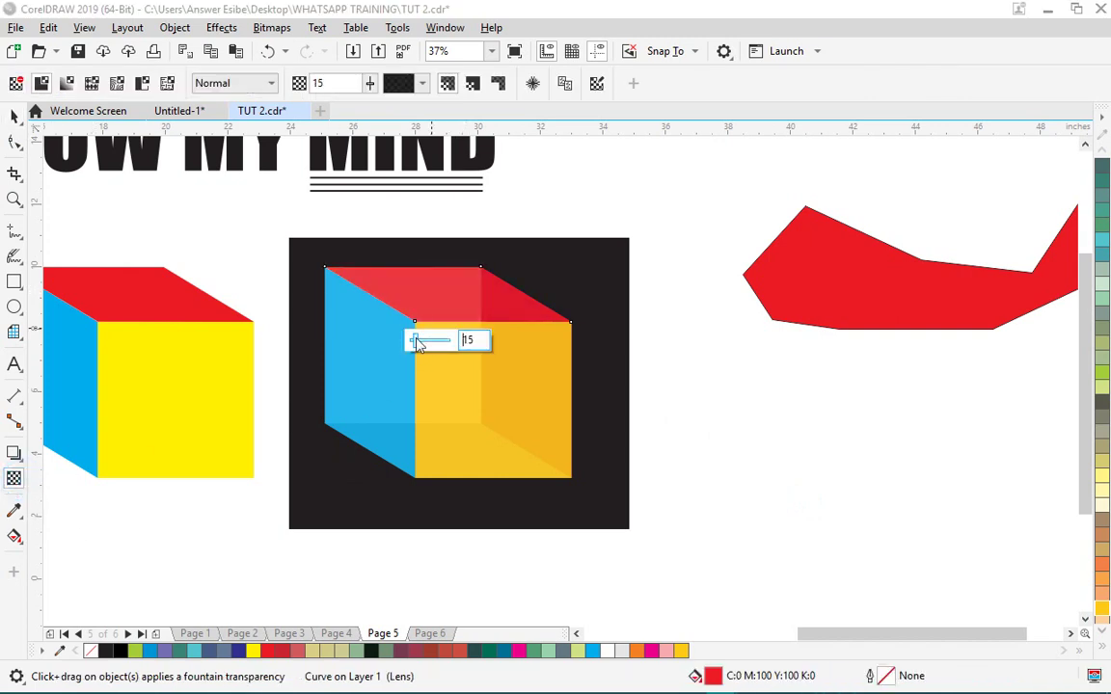
{"action": "left_click", "coordinate": [15, 114]}
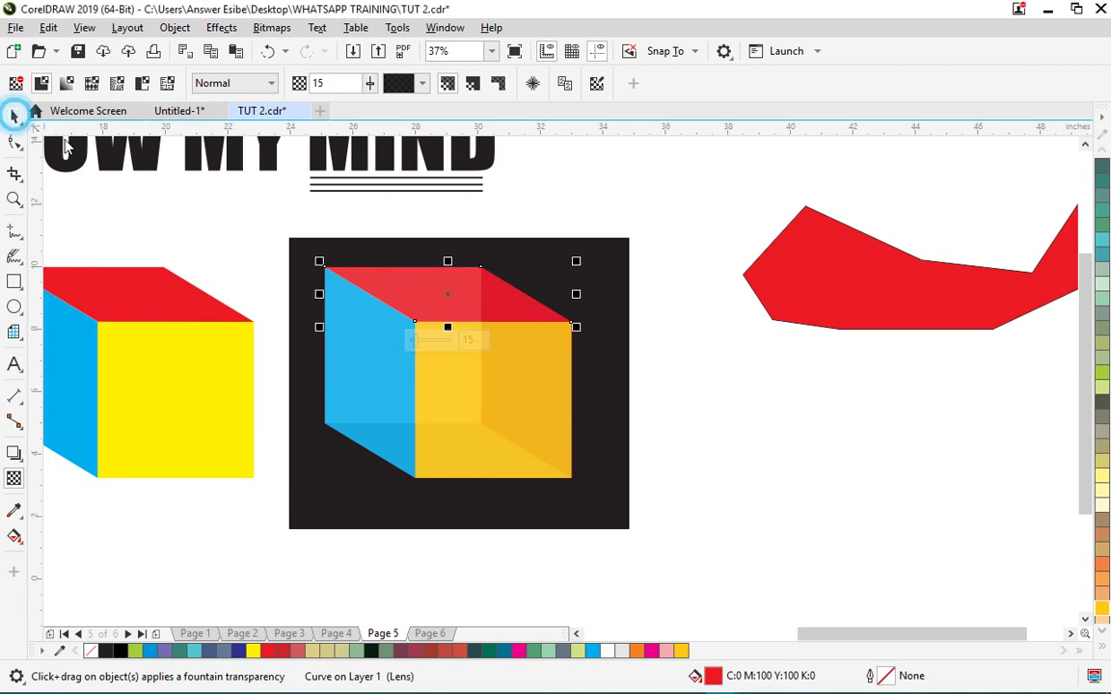
{"action": "left_click", "coordinate": [789, 442]}
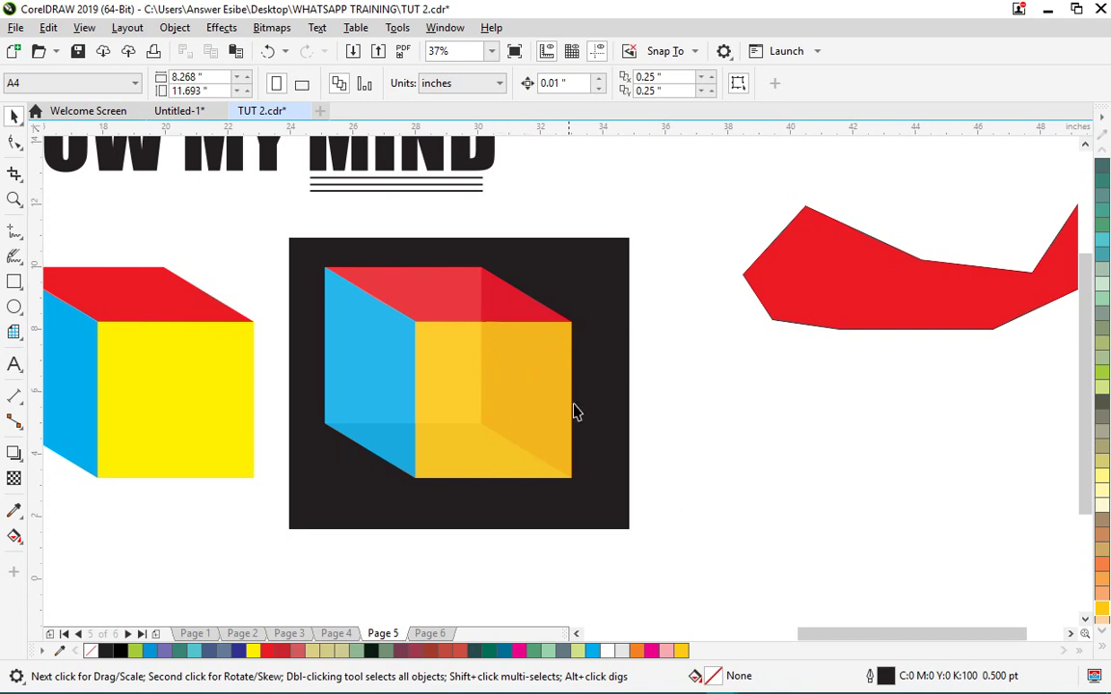
- Move the black background rectangle away from the see-through cube to the empty area below the red polygon
{"action": "left_click_drag", "start_coordinate": [629, 330], "coordinate": [897, 436]}
{"action": "left_click_drag", "start_coordinate": [713, 504], "coordinate": [850, 497]}
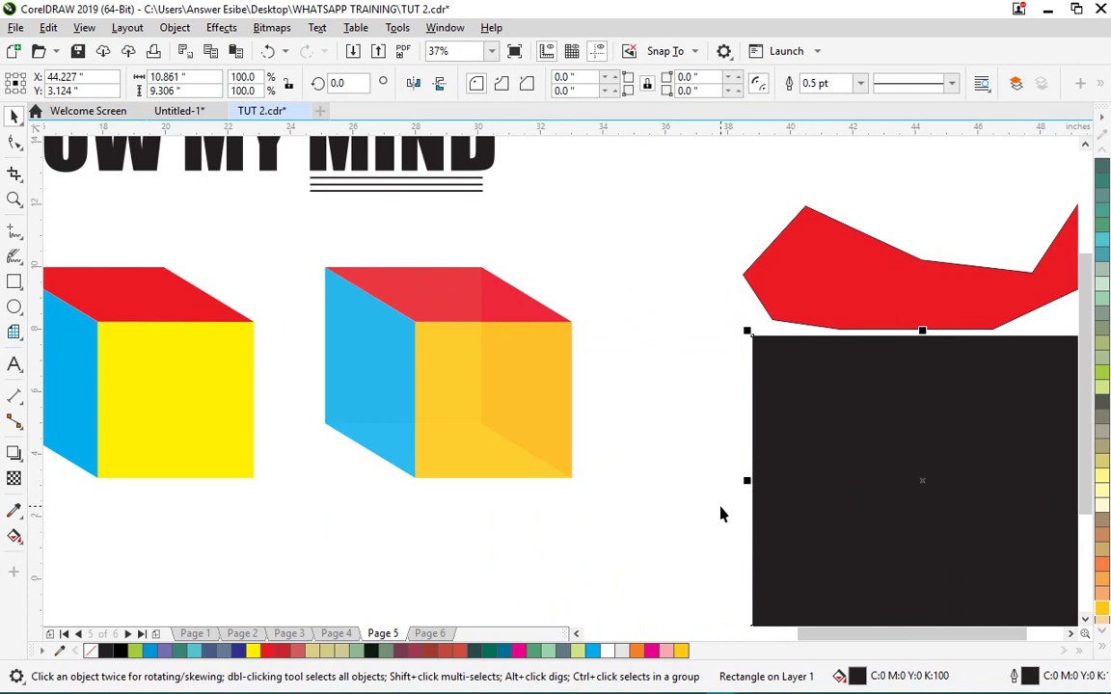
- Move the black rectangle back behind the see-through cube so it surrounds the cube on all sides
{"action": "left_click_drag", "start_coordinate": [917, 436], "coordinate": [803, 478]}
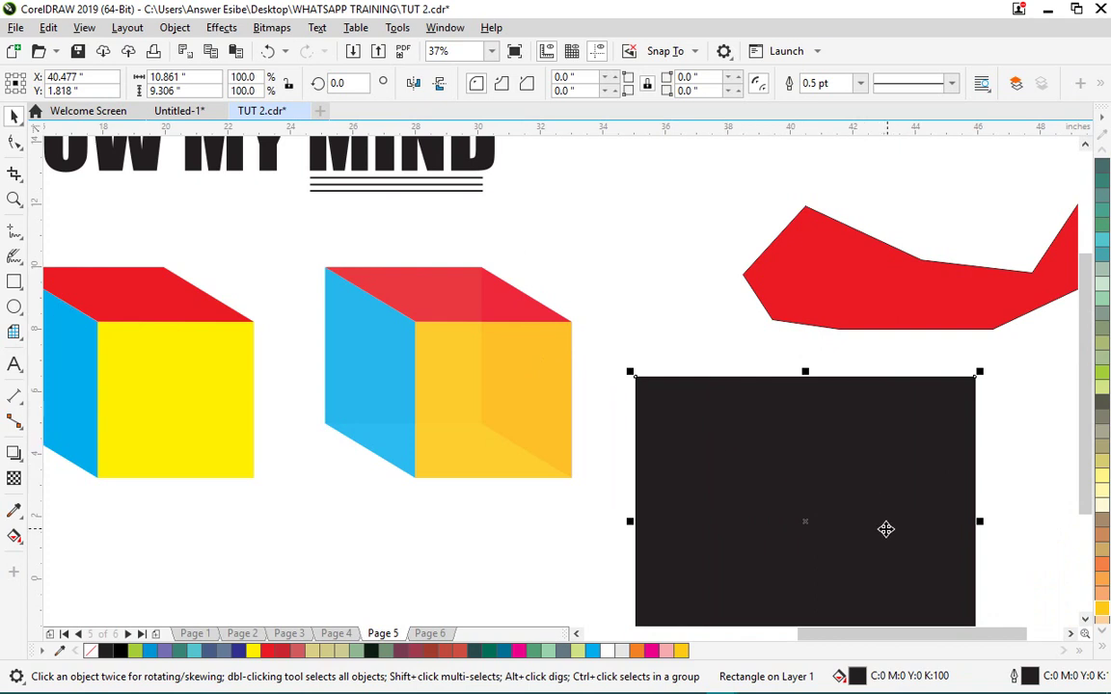
{"action": "left_click_drag", "start_coordinate": [880, 528], "coordinate": [538, 368]}
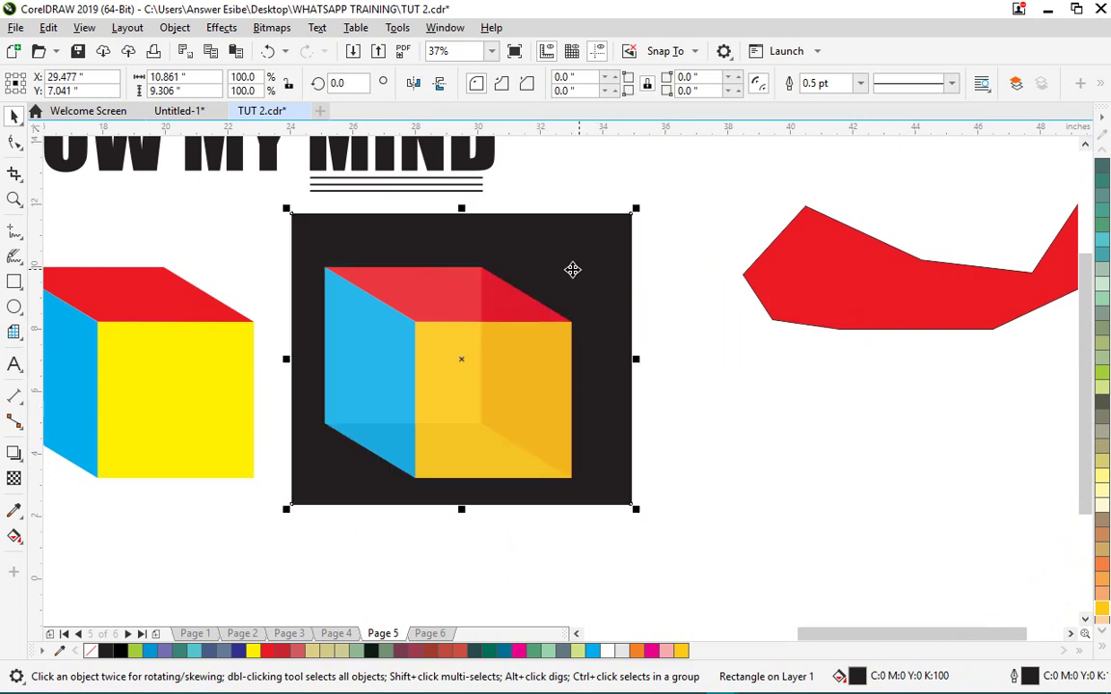
{"action": "mouse_move", "coordinate": [537, 235]}
{"action": "left_mouse_down"}
{"action": "mouse_move", "coordinate": [556, 265]}
{"action": "mouse_move", "coordinate": [539, 246]}
{"action": "left_mouse_up"}
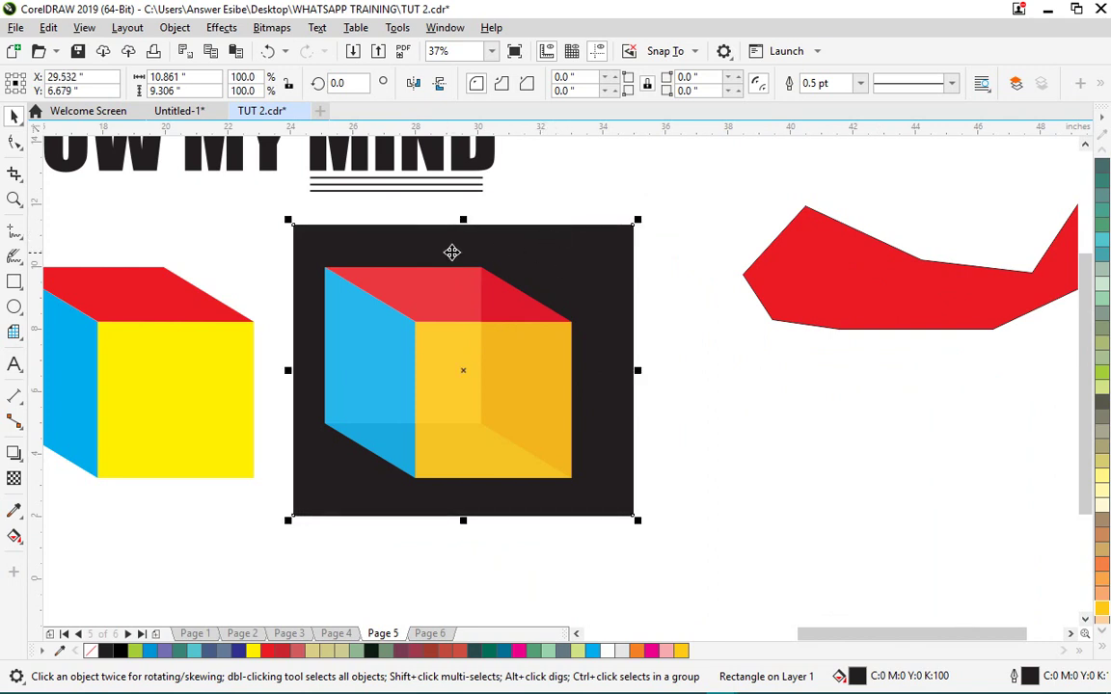
- Convert the black rectangle to curves for node editing
{"action": "left_click", "coordinate": [14, 142]}
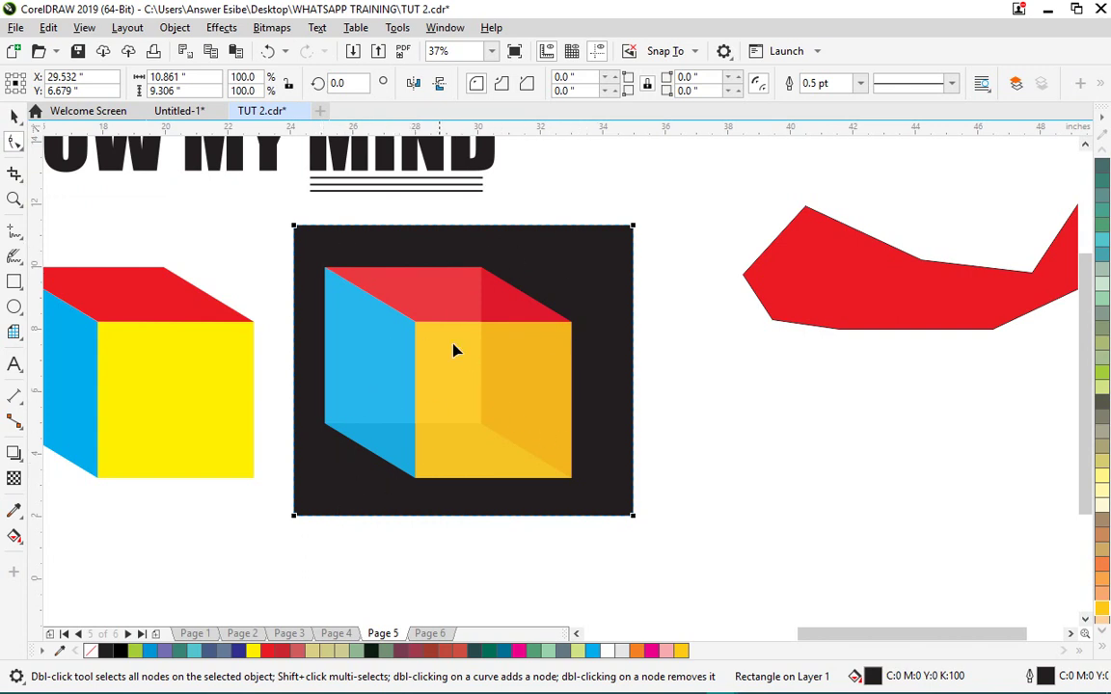
{"action": "right_click", "coordinate": [552, 205]}
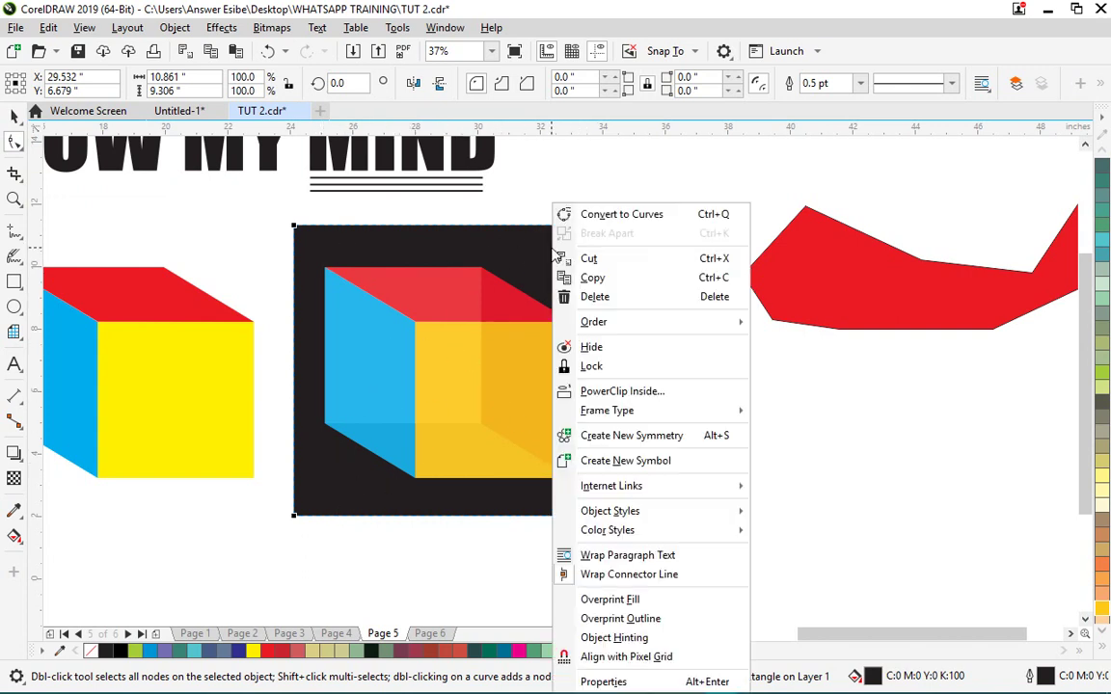
{"action": "left_click", "coordinate": [617, 215]}
- Snap the black shape's two left corner nodes onto the see-through cube's left corners and pull its upper right node slightly inward
{"action": "left_click", "coordinate": [298, 228]}
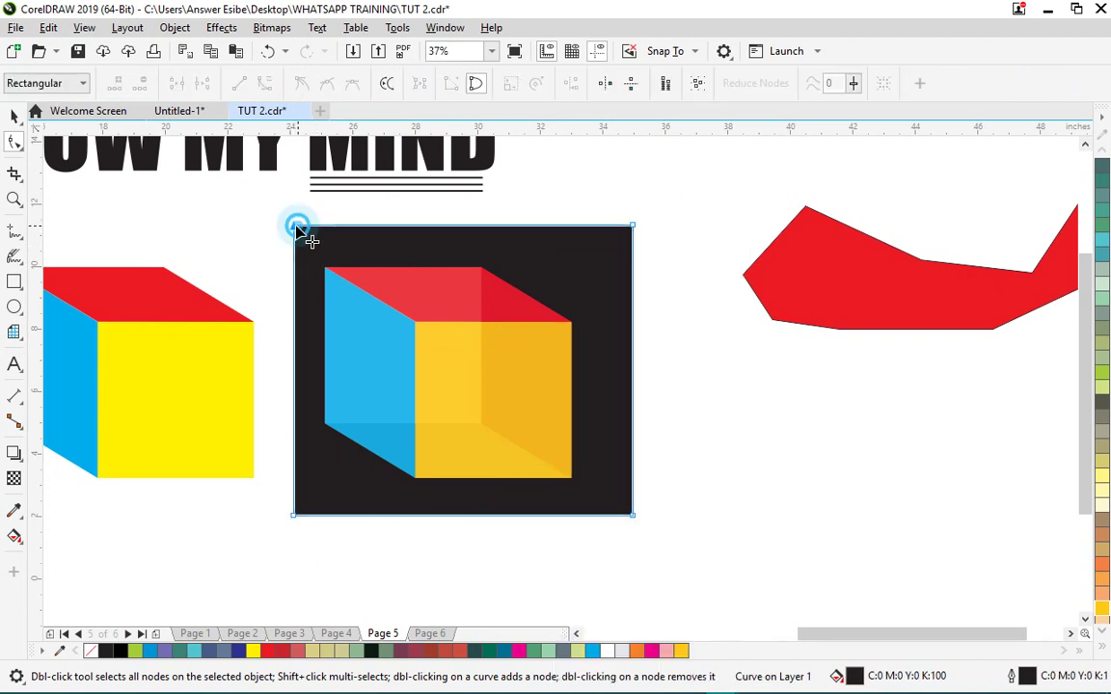
{"action": "left_click_drag", "start_coordinate": [298, 228], "coordinate": [326, 267]}
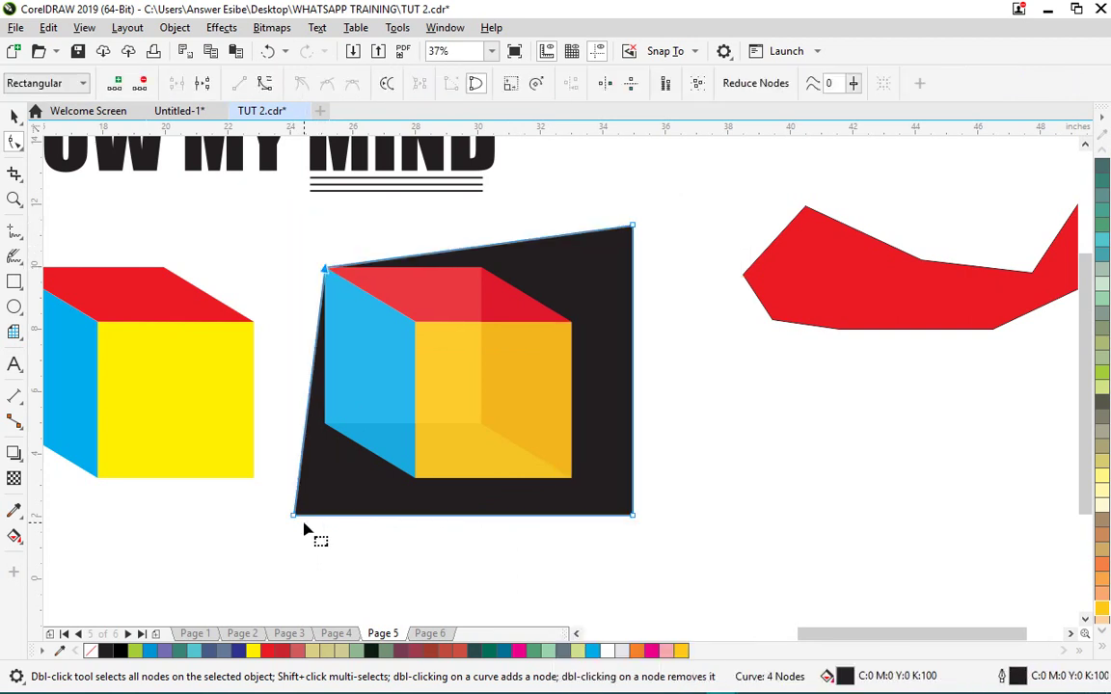
{"action": "left_click_drag", "start_coordinate": [294, 515], "coordinate": [325, 424]}
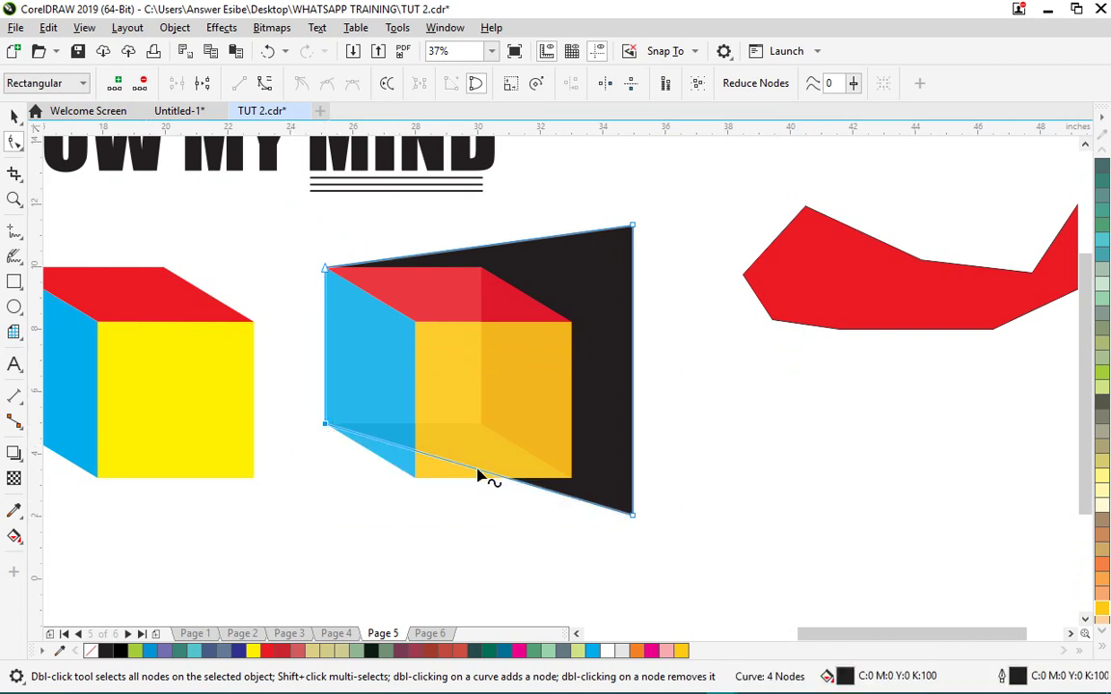
{"action": "left_click", "coordinate": [439, 462]}
{"action": "left_click", "coordinate": [605, 475]}
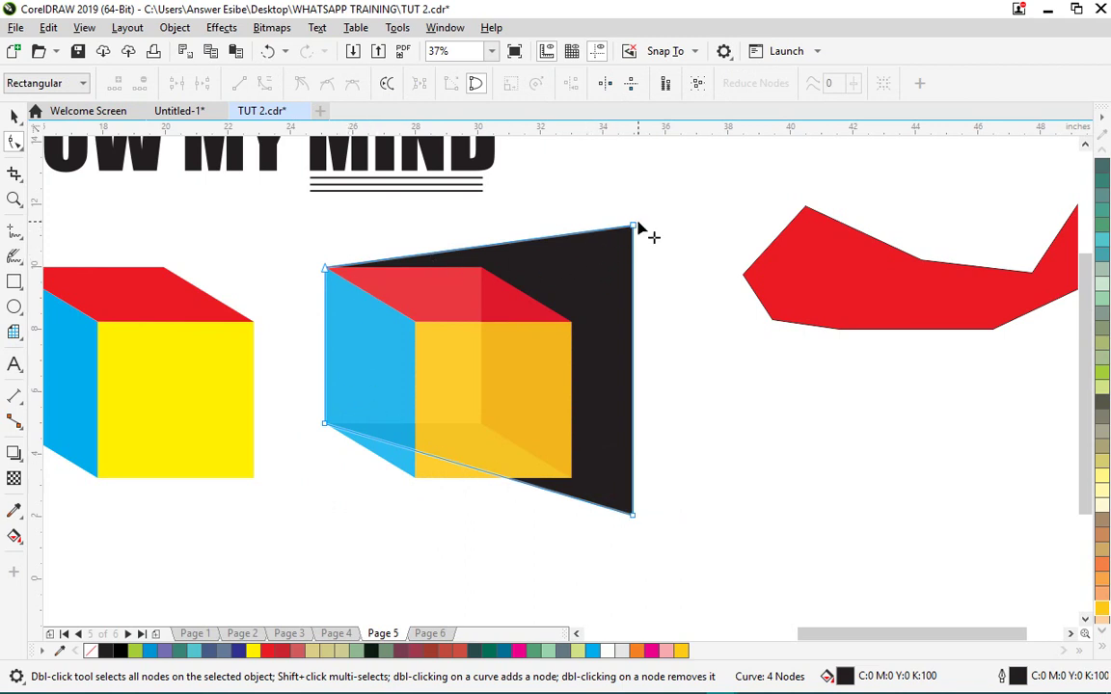
{"action": "left_click_drag", "start_coordinate": [638, 227], "coordinate": [620, 243]}
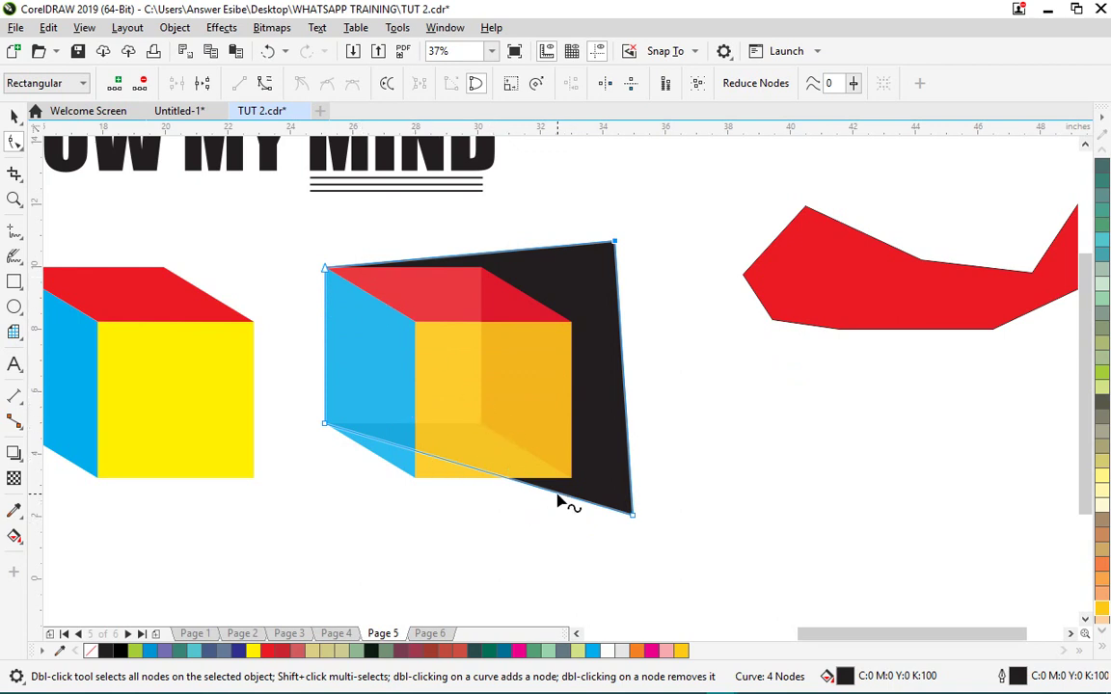
- Add a node on the black shape's lower edge and fit its lower outline to the bottom corners of the cube's front face
{"action": "scroll", "coordinate": [559, 499], "scroll_direction": "up", "scroll_amount": 5}
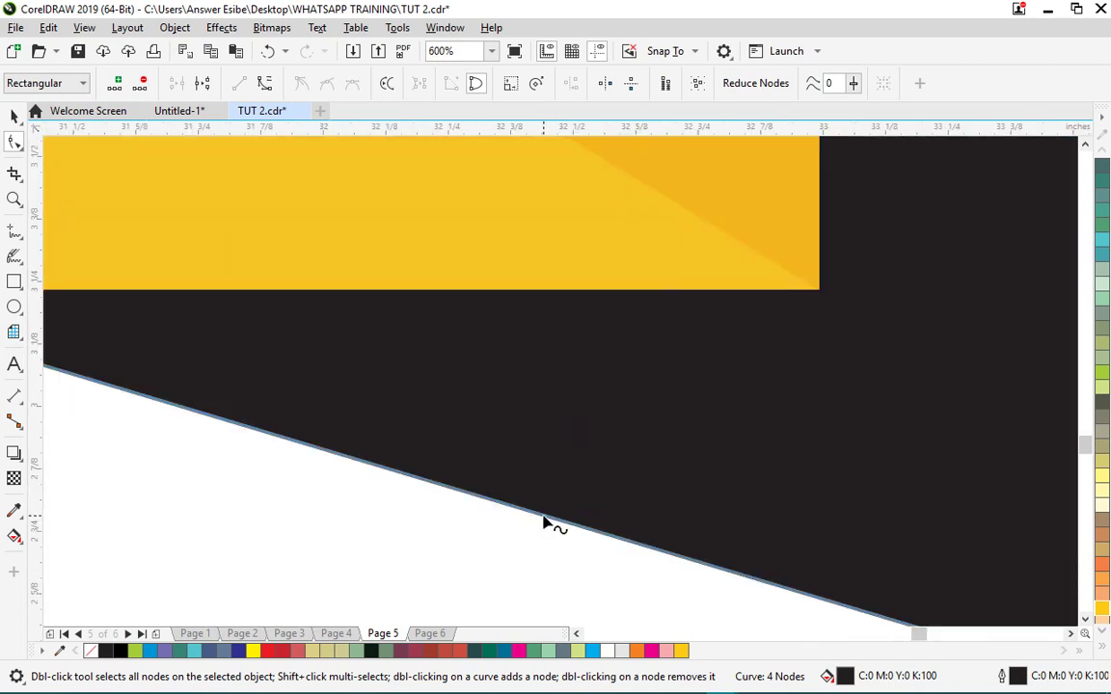
{"action": "double_click", "coordinate": [544, 522]}
{"action": "scroll", "coordinate": [550, 525], "scroll_direction": "down", "scroll_amount": 5}
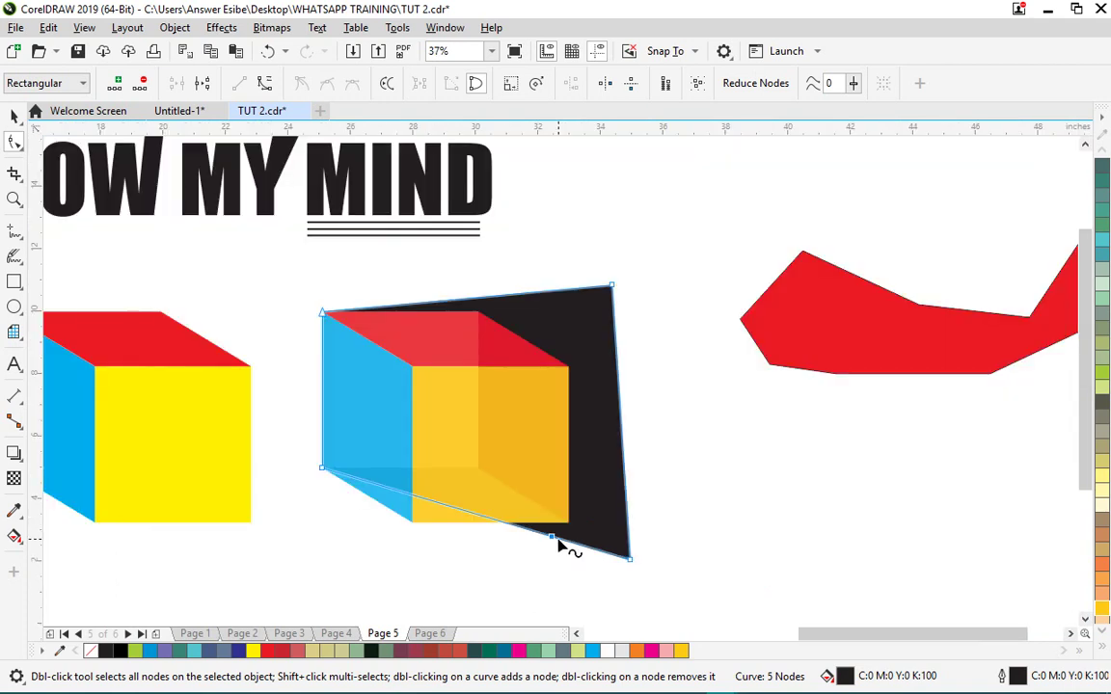
{"action": "left_click_drag", "start_coordinate": [426, 541], "coordinate": [414, 523]}
{"action": "left_click_drag", "start_coordinate": [630, 562], "coordinate": [570, 523]}
- Add a node on the black shape's upper edge, fit the remaining nodes to the cube's top outline, and deselect the shape
{"action": "scroll", "coordinate": [502, 275], "scroll_direction": "up", "scroll_amount": 5}
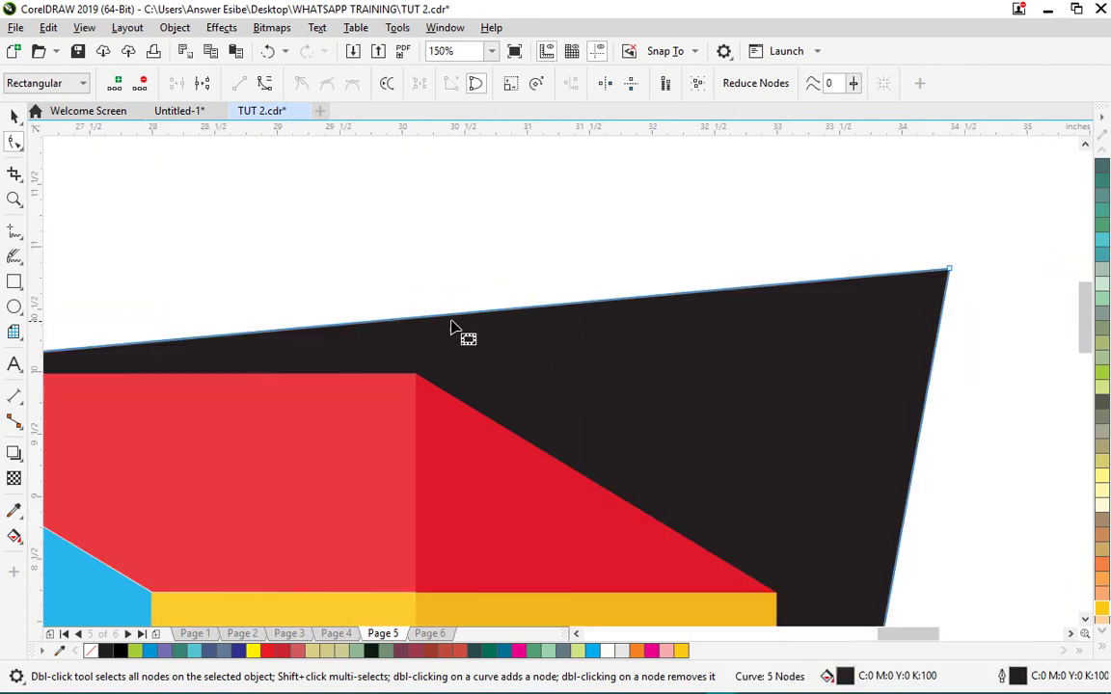
{"action": "double_click", "coordinate": [428, 321]}
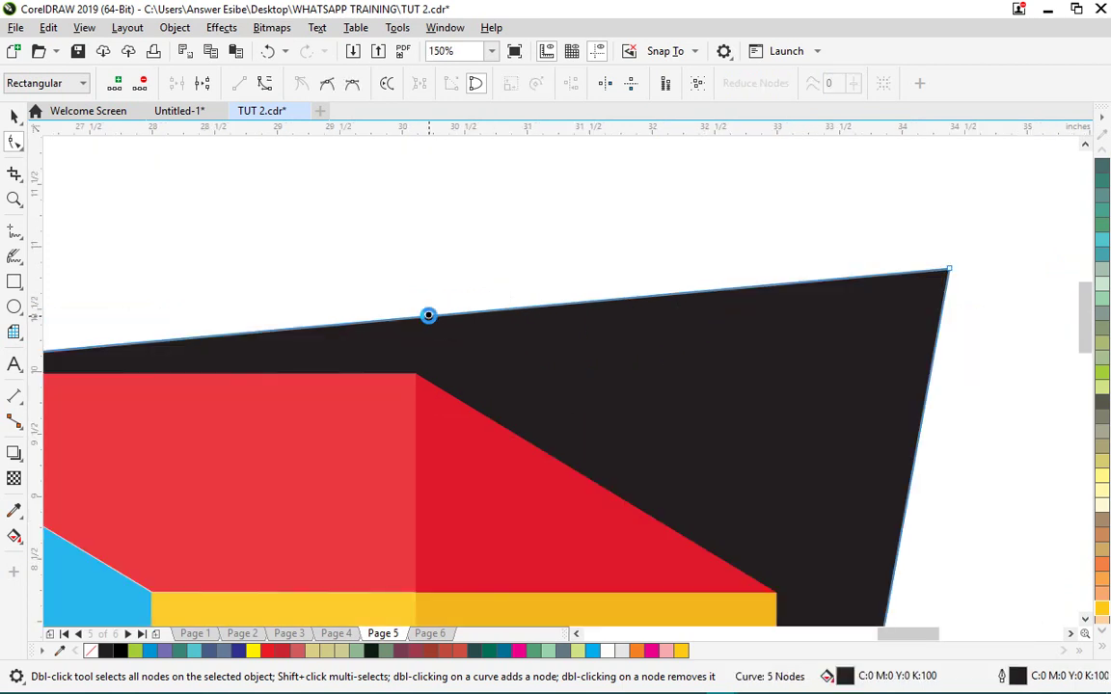
{"action": "left_click_drag", "start_coordinate": [430, 321], "coordinate": [417, 373]}
{"action": "scroll", "coordinate": [839, 291], "scroll_direction": "down", "scroll_amount": 5}
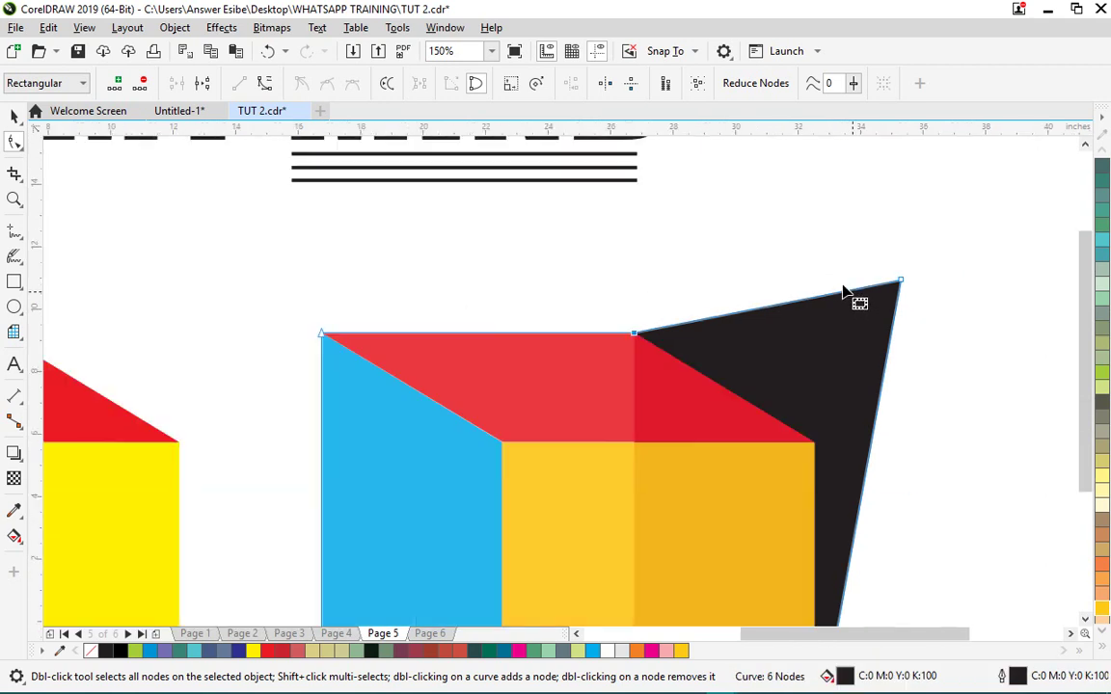
{"action": "key", "text": "Delete"}
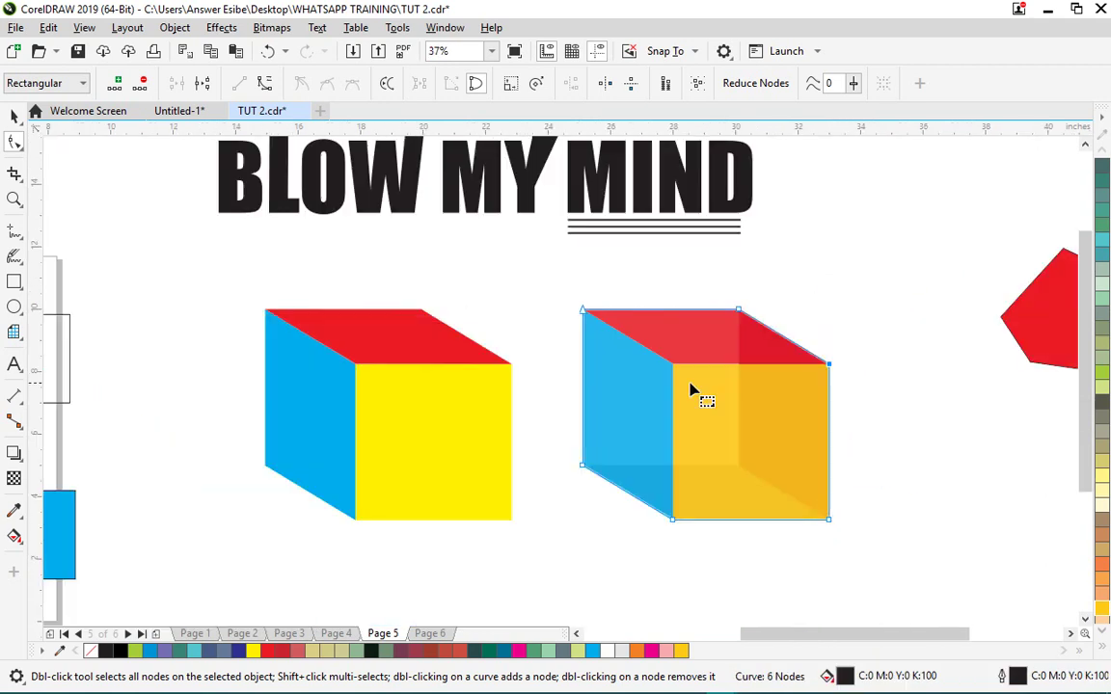
{"action": "scroll", "coordinate": [578, 360], "scroll_direction": "down", "scroll_amount": 2}
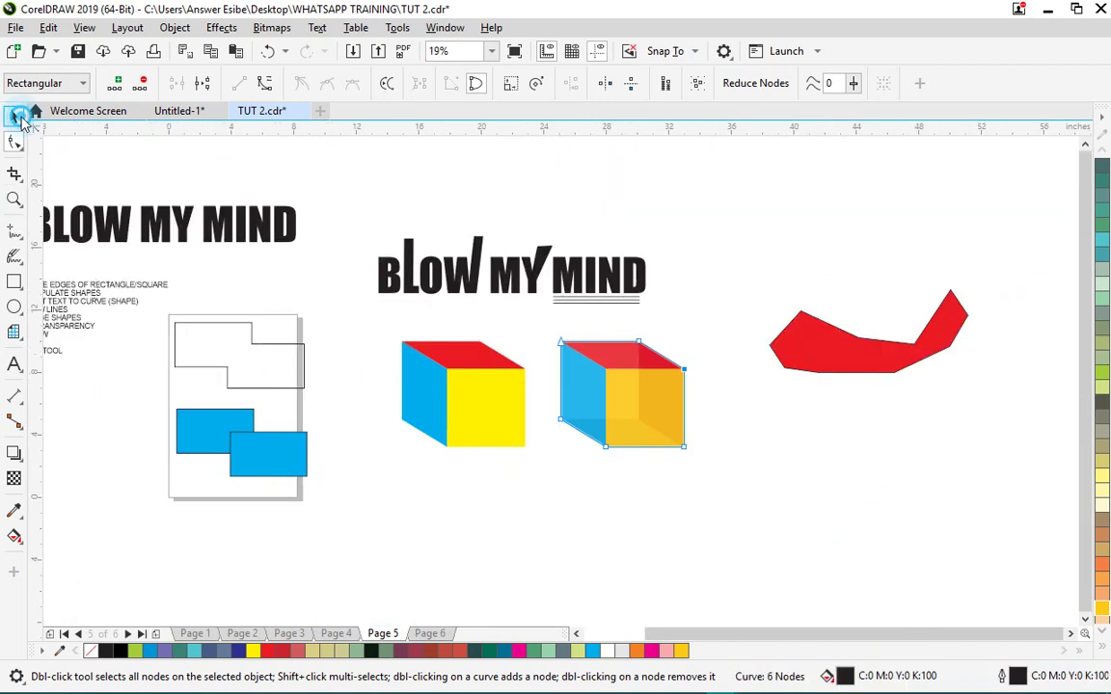
{"action": "left_click", "coordinate": [13, 114]}
{"action": "left_click", "coordinate": [724, 397]}
- Examine the see-through cube and its fitted black backing up close and beside the solid cube
{"action": "scroll", "coordinate": [718, 397], "scroll_direction": "up", "scroll_amount": 2}
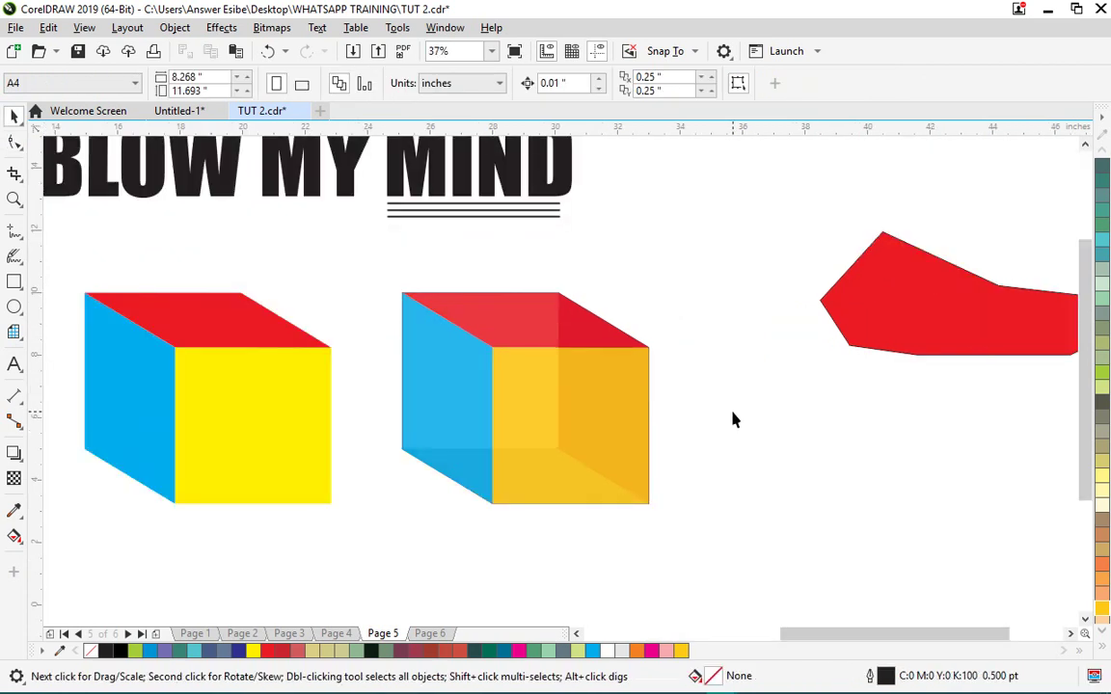
{"action": "scroll", "coordinate": [703, 425], "scroll_direction": "up", "scroll_amount": 2}
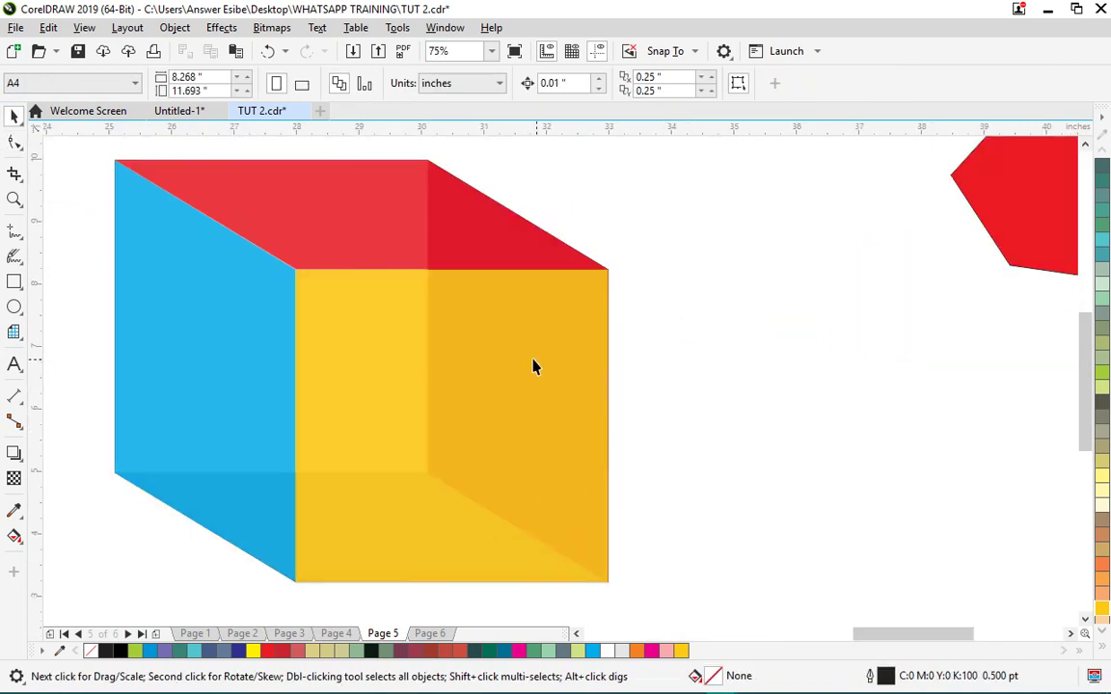
{"action": "scroll", "coordinate": [528, 364], "scroll_direction": "down", "scroll_amount": 2}
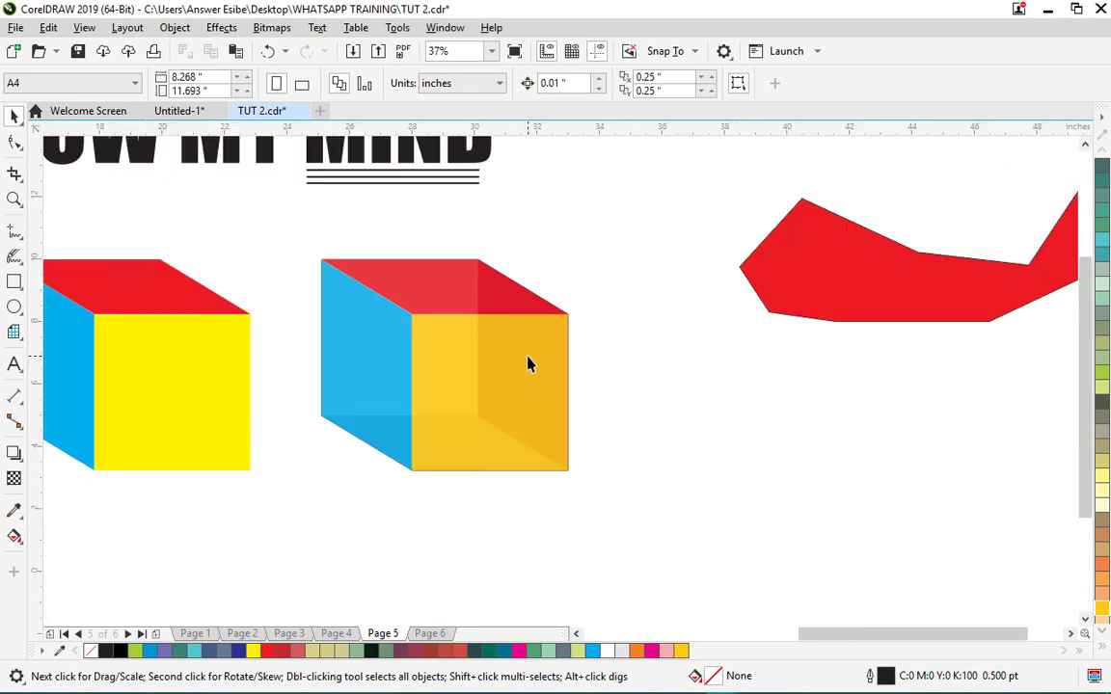
{"action": "scroll", "coordinate": [552, 386], "scroll_direction": "down", "scroll_amount": 2}
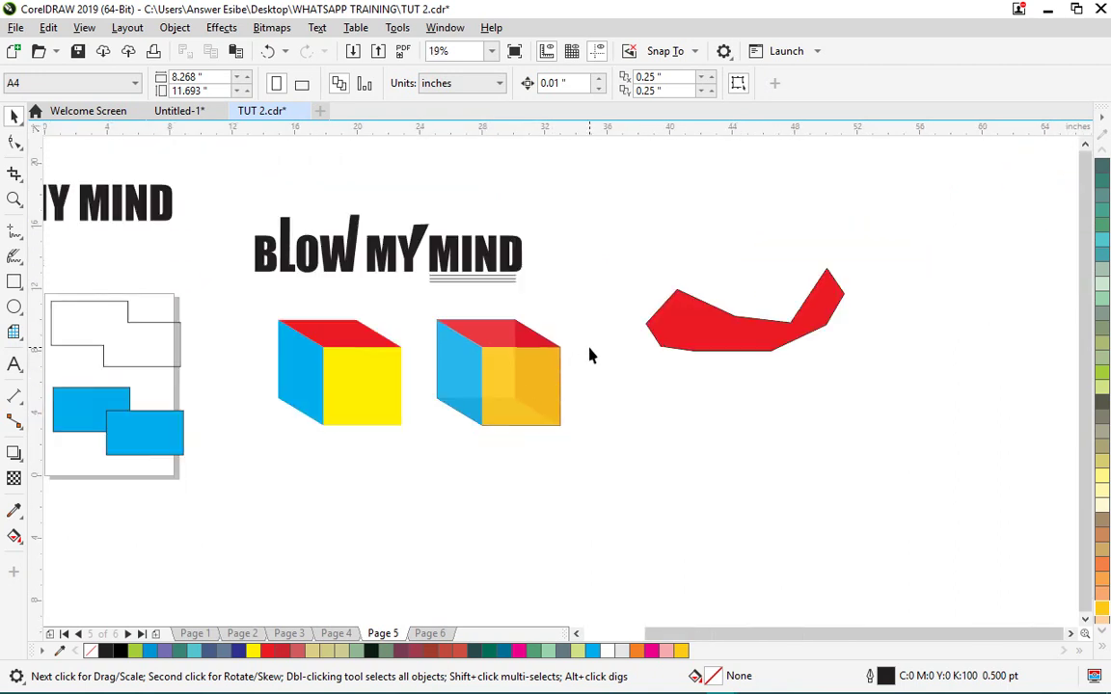
{"action": "scroll", "coordinate": [591, 292], "scroll_direction": "down", "scroll_amount": 2}
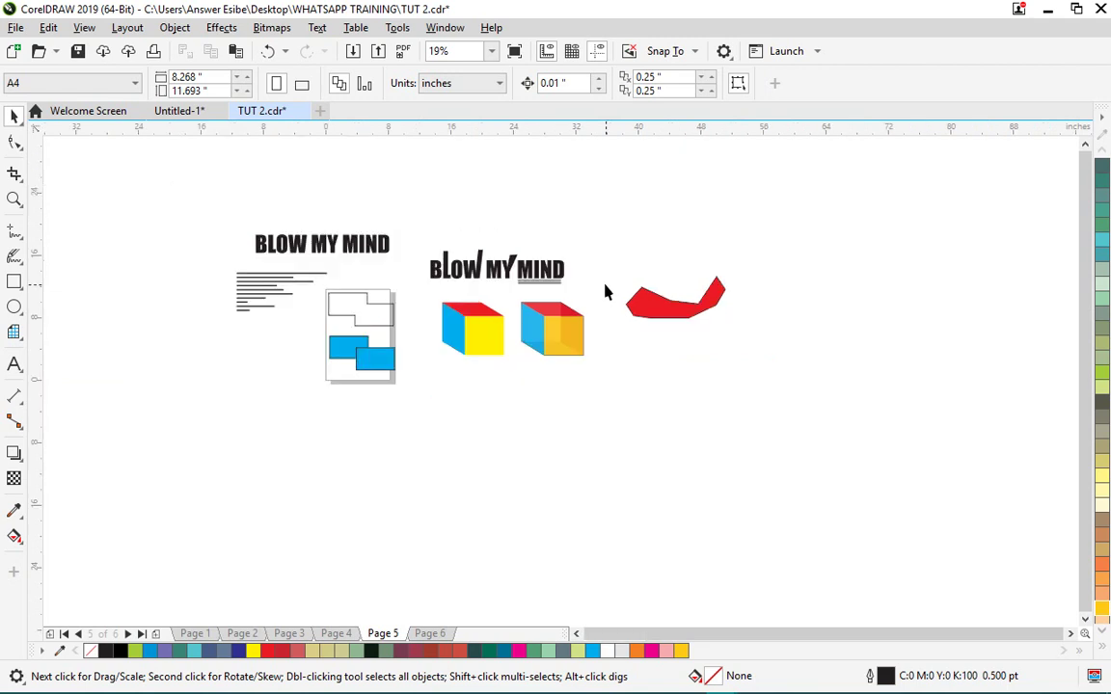
{"action": "scroll", "coordinate": [605, 291], "scroll_direction": "up", "scroll_amount": 2}
{"action": "scroll", "coordinate": [675, 373], "scroll_direction": "down", "scroll_amount": 4}
{"action": "scroll", "coordinate": [664, 373], "scroll_direction": "up", "scroll_amount": 4}
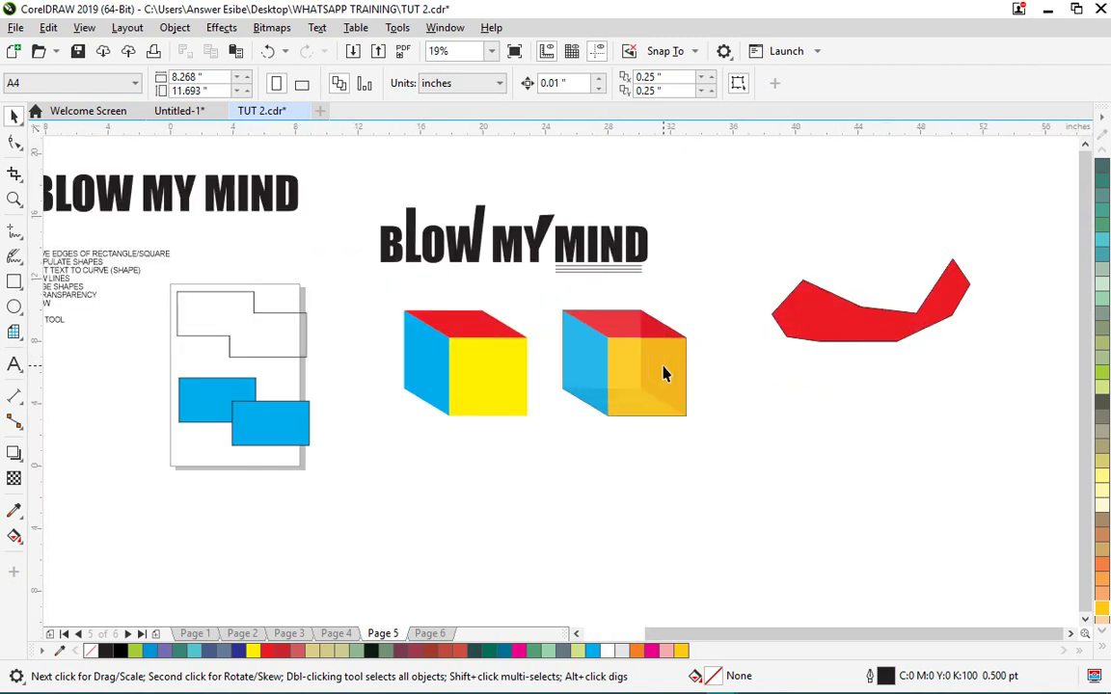
{"action": "scroll", "coordinate": [665, 373], "scroll_direction": "down", "scroll_amount": 2}
{"action": "scroll", "coordinate": [669, 339], "scroll_direction": "up", "scroll_amount": 2}
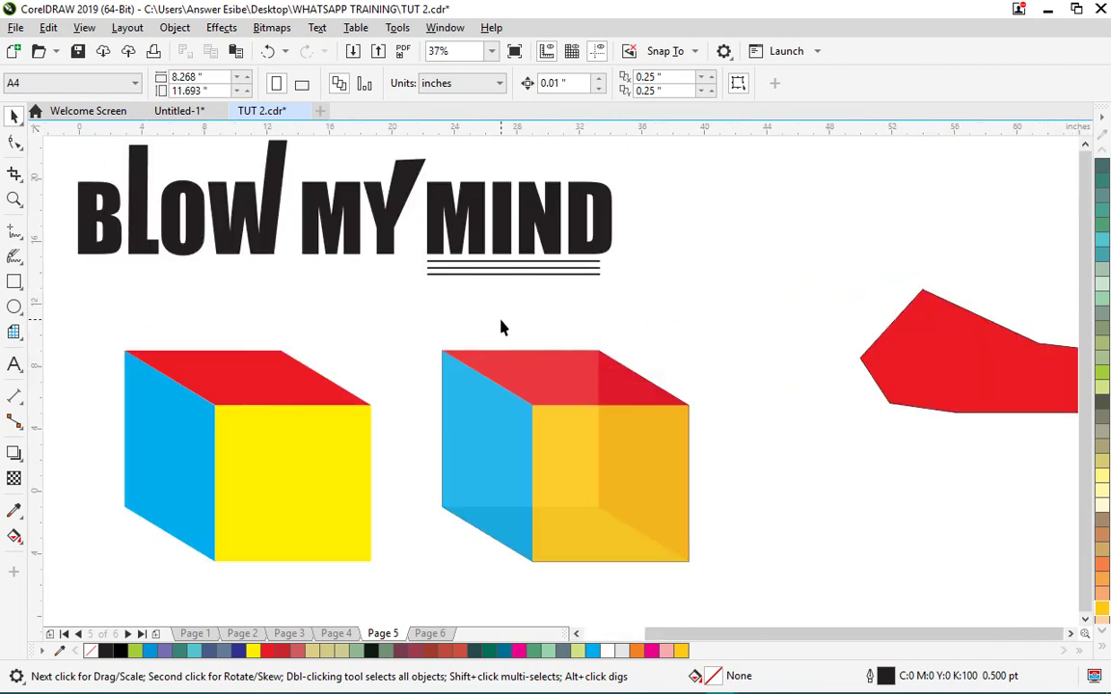
- Move the underlined, stylized BLOW MY MIND lettering to just above the plain BLOW MY MIND heading
{"action": "scroll", "coordinate": [503, 323], "scroll_direction": "down", "scroll_amount": 2}
{"action": "left_click_drag", "start_coordinate": [251, 218], "coordinate": [618, 323]}
{"action": "scroll", "coordinate": [637, 317], "scroll_direction": "down", "scroll_amount": 2}
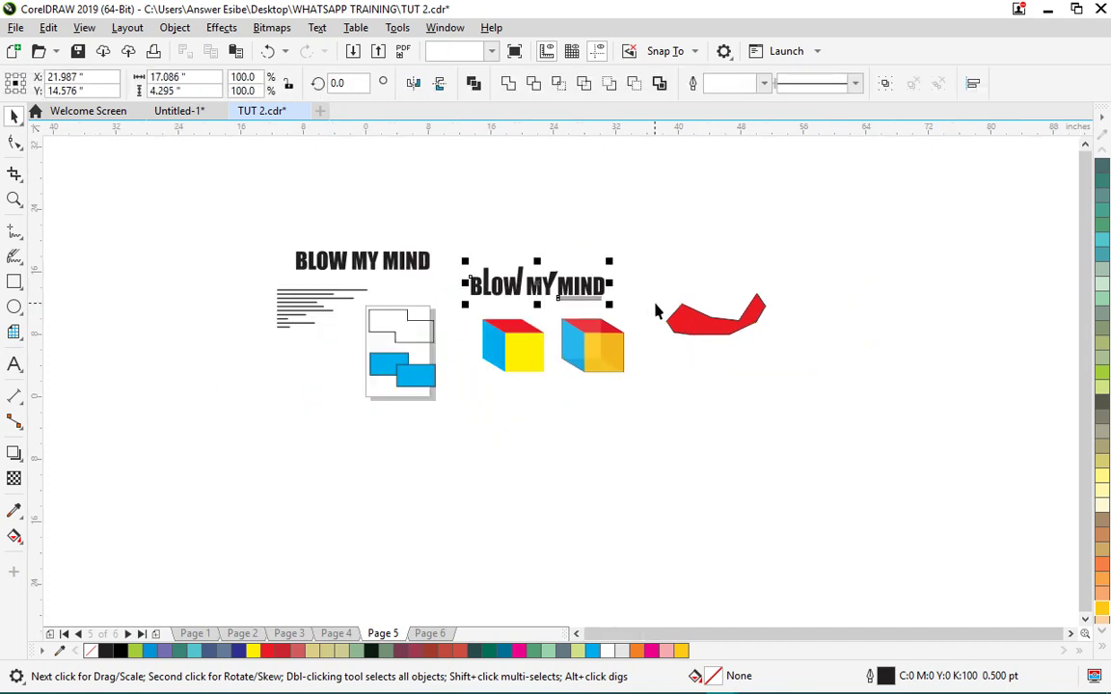
{"action": "left_click_drag", "start_coordinate": [573, 288], "coordinate": [412, 249]}
{"action": "left_click", "coordinate": [533, 223]}
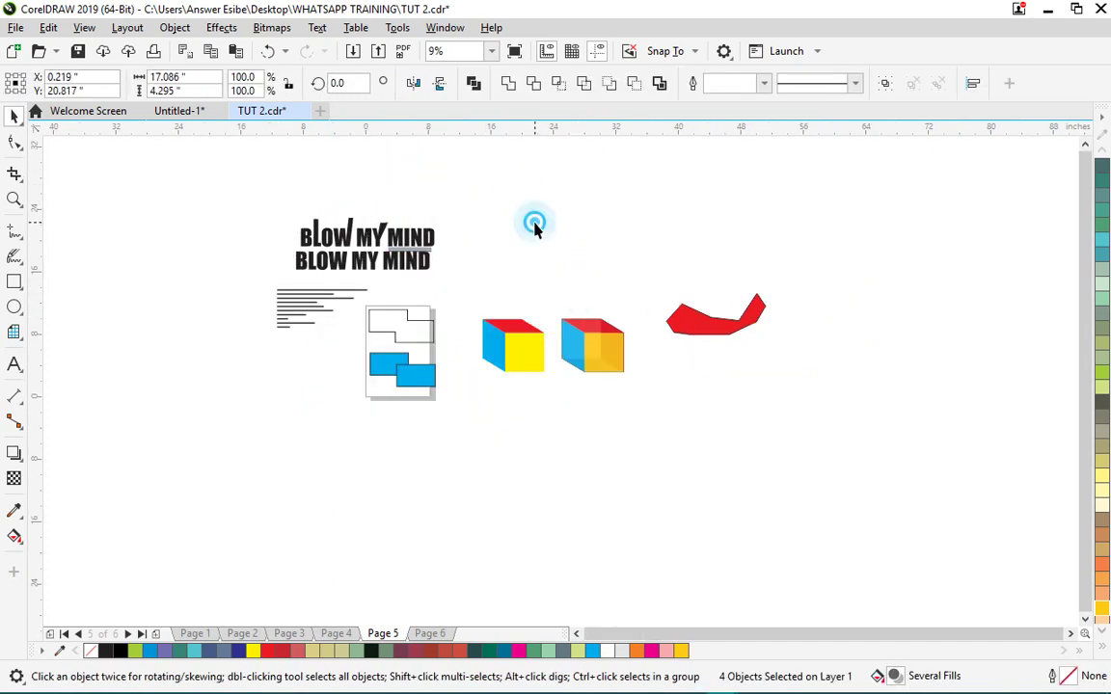
- Draw a tall, narrow rectangle about 2.4 inches wide and 12.8 inches high, standing on the see-through cube's back top edge
{"action": "left_click", "coordinate": [14, 282]}
{"action": "scroll", "coordinate": [615, 341], "scroll_direction": "up", "scroll_amount": 2}
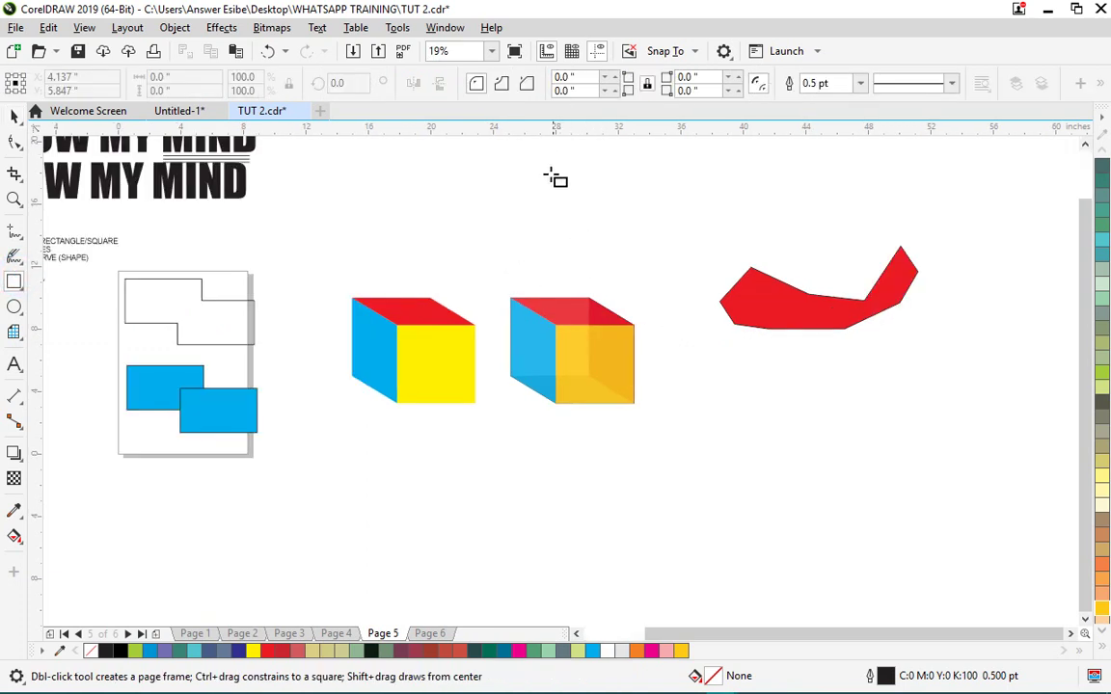
{"action": "scroll", "coordinate": [545, 324], "scroll_direction": "down", "scroll_amount": 2}
{"action": "left_click_drag", "start_coordinate": [546, 213], "coordinate": [565, 313]}
{"action": "scroll", "coordinate": [598, 265], "scroll_direction": "up", "scroll_amount": 2}
{"action": "left_click", "coordinate": [15, 118]}
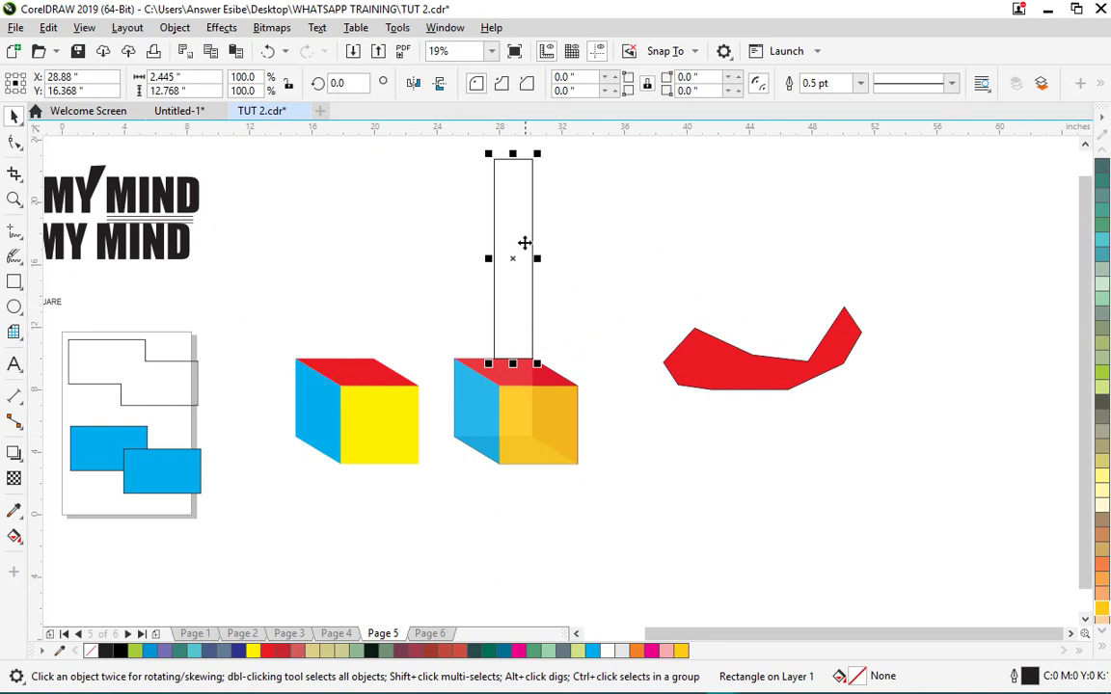
- Move the tall rectangle down and slightly right so its lower end overlaps the cube's red top face, and deselect it
{"action": "scroll", "coordinate": [548, 248], "scroll_direction": "down", "scroll_amount": 2}
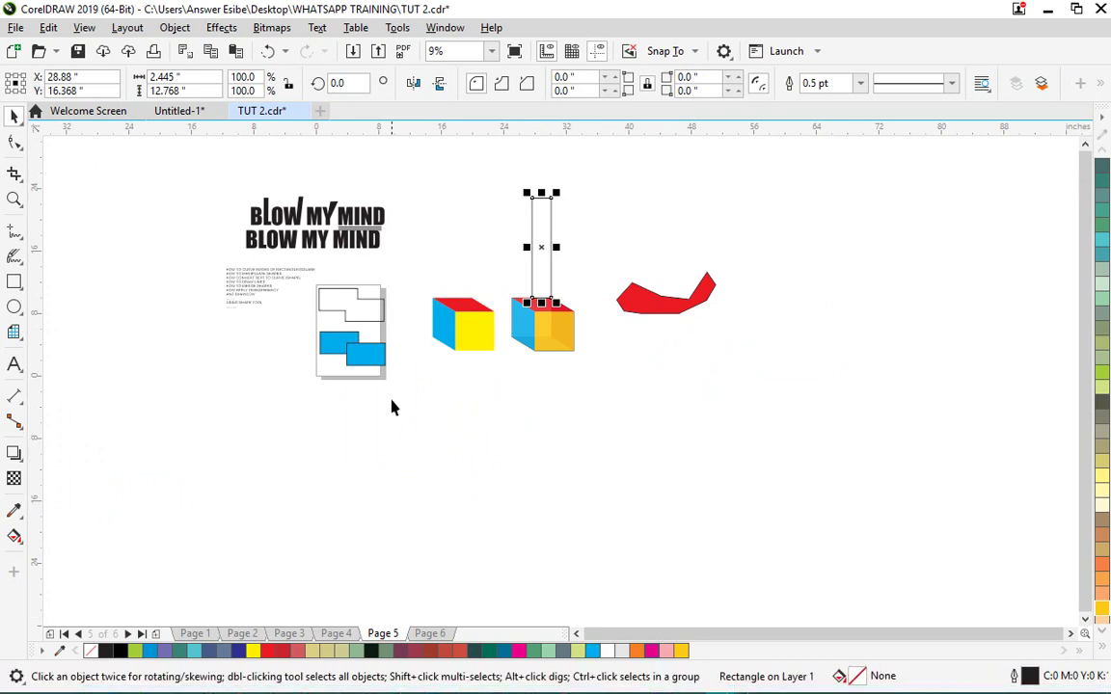
{"action": "scroll", "coordinate": [540, 217], "scroll_direction": "up", "scroll_amount": 4}
{"action": "scroll", "coordinate": [489, 374], "scroll_direction": "down", "scroll_amount": 2}
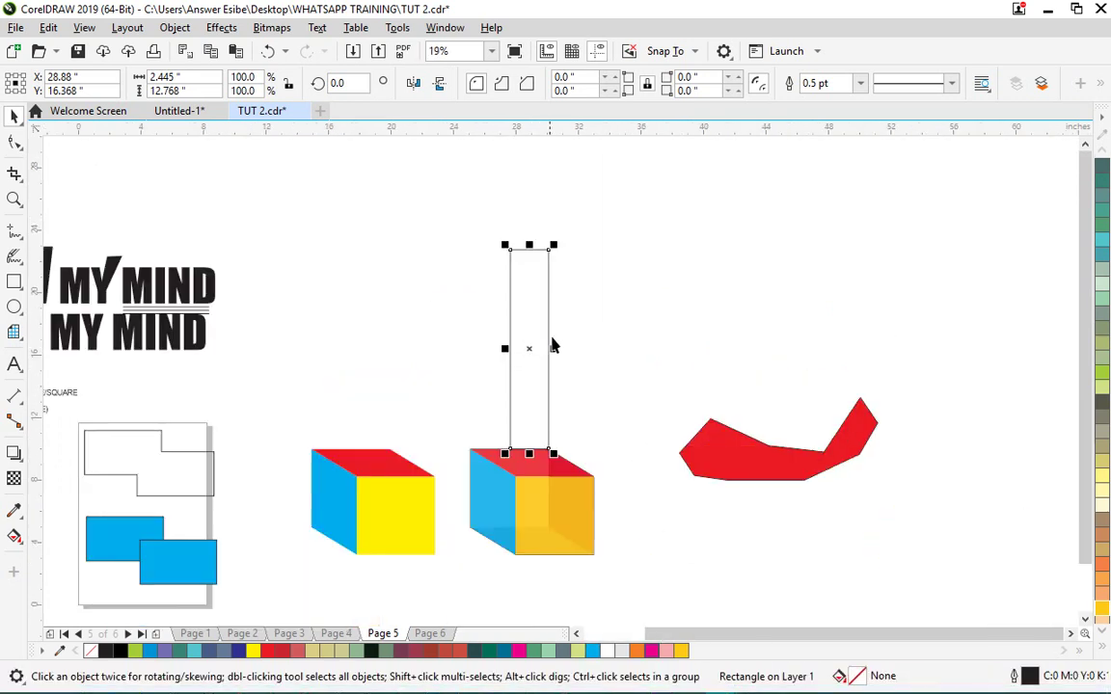
{"action": "scroll", "coordinate": [586, 476], "scroll_direction": "up", "scroll_amount": 2}
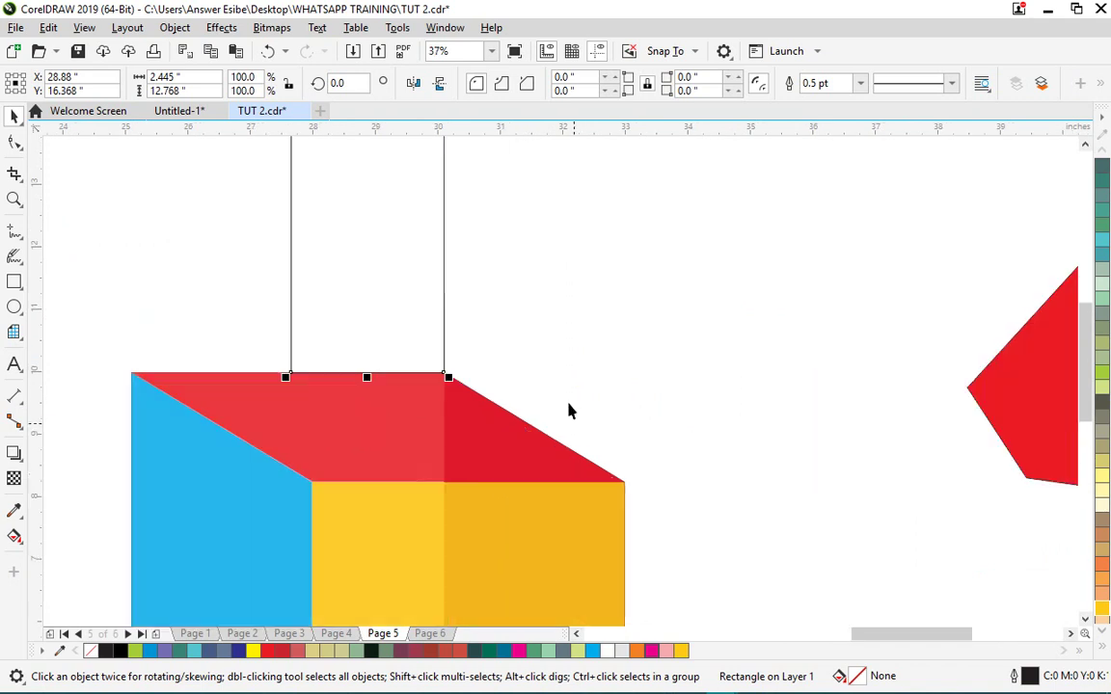
{"action": "left_click_drag", "start_coordinate": [370, 228], "coordinate": [392, 293]}
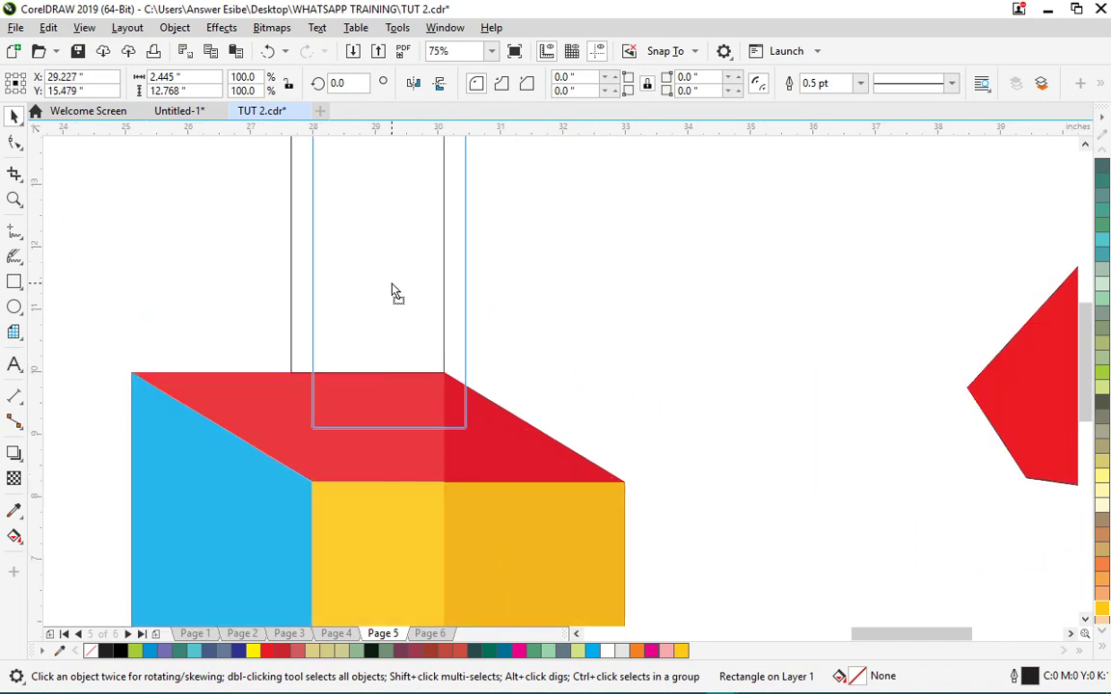
{"action": "left_click", "coordinate": [579, 260]}
{"action": "scroll", "coordinate": [516, 374], "scroll_direction": "down", "scroll_amount": 1}
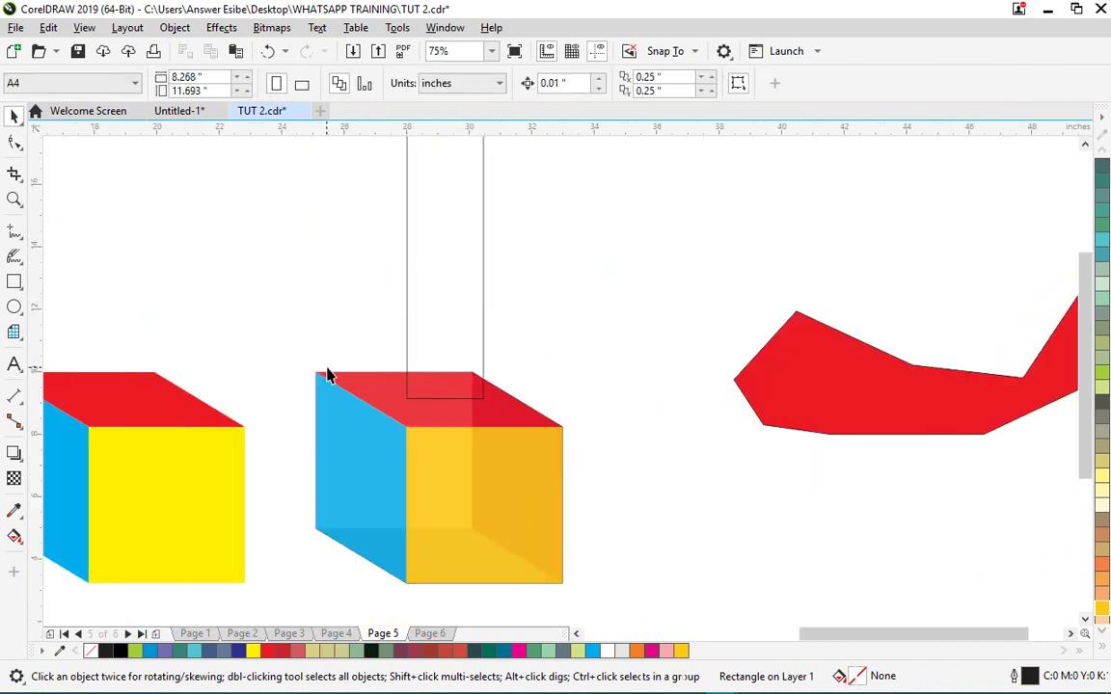
- Draw an ellipse about 3.2 inches wide and 1 inch high on the cube's red top face and tilt it slightly clockwise
{"action": "left_click", "coordinate": [15, 307]}
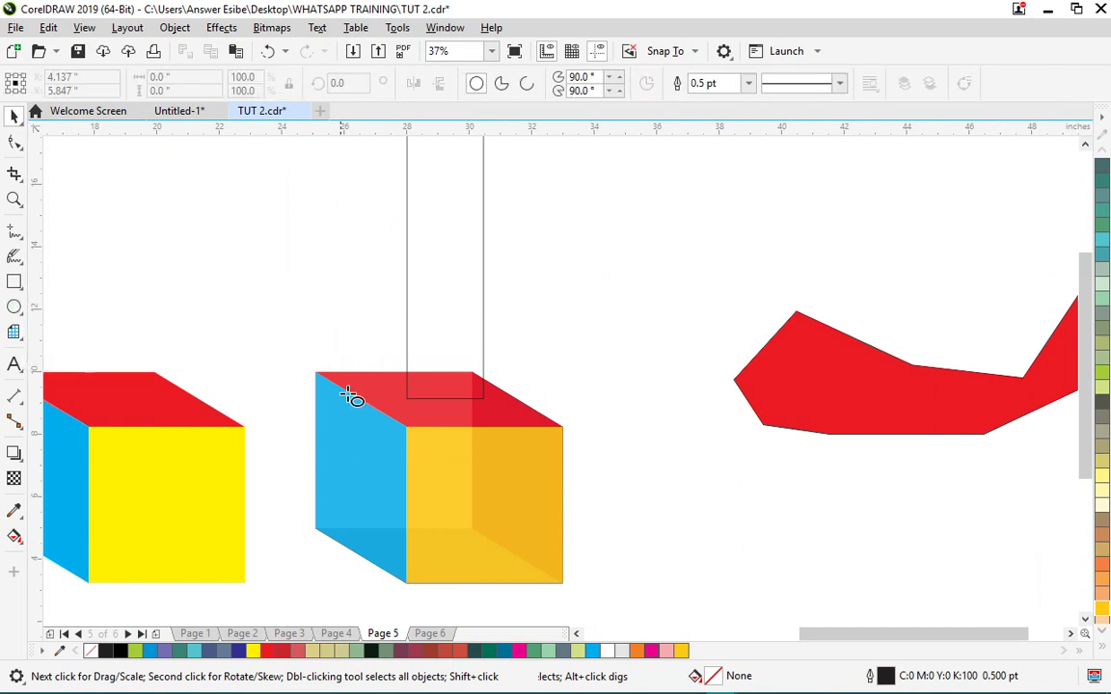
{"action": "scroll", "coordinate": [411, 406], "scroll_direction": "up", "scroll_amount": 1}
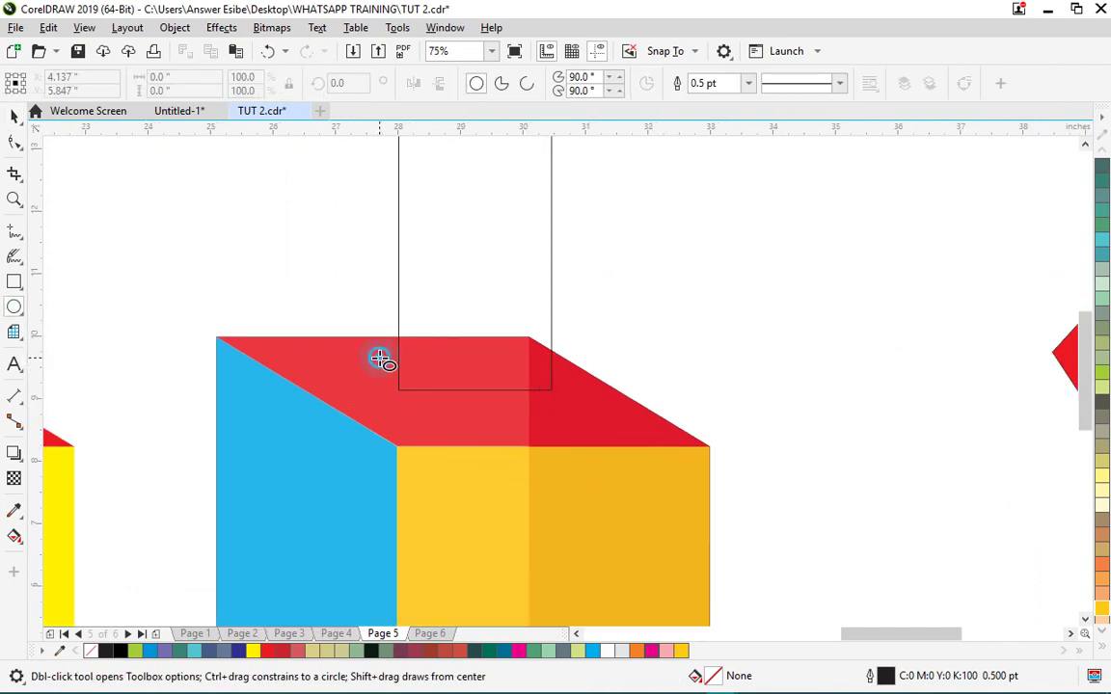
{"action": "left_click_drag", "start_coordinate": [379, 357], "coordinate": [583, 423]}
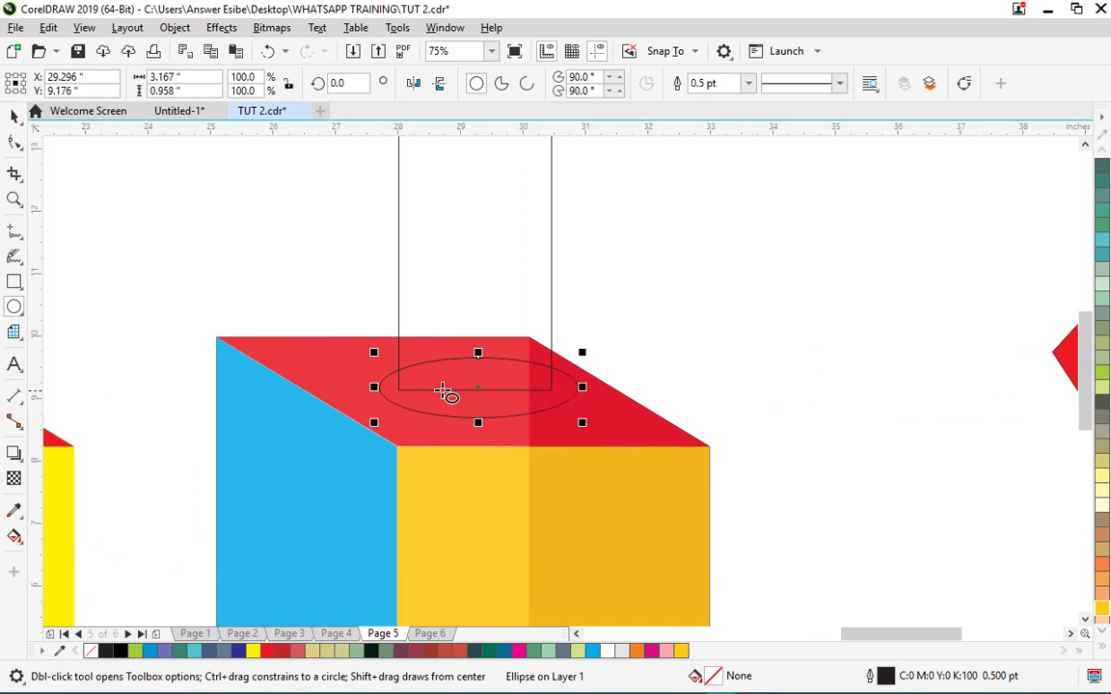
{"action": "key", "text": "space"}
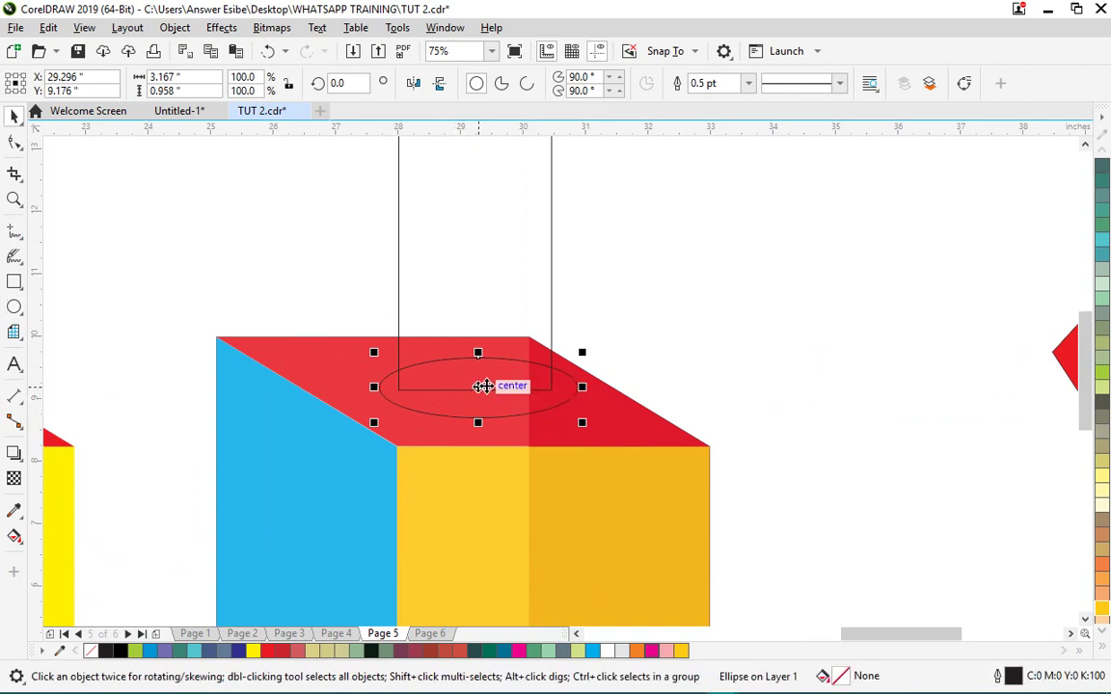
{"action": "left_click", "coordinate": [482, 386]}
{"action": "mouse_move", "coordinate": [368, 389]}
{"action": "left_mouse_down"}
{"action": "mouse_move", "coordinate": [372, 365]}
{"action": "mouse_move", "coordinate": [372, 380]}
{"action": "left_mouse_up"}
- Narrow the ellipse to about 2.65 inches and shift it slightly down and right so it surrounds the tall rectangle's lower end
{"action": "left_click", "coordinate": [562, 383]}
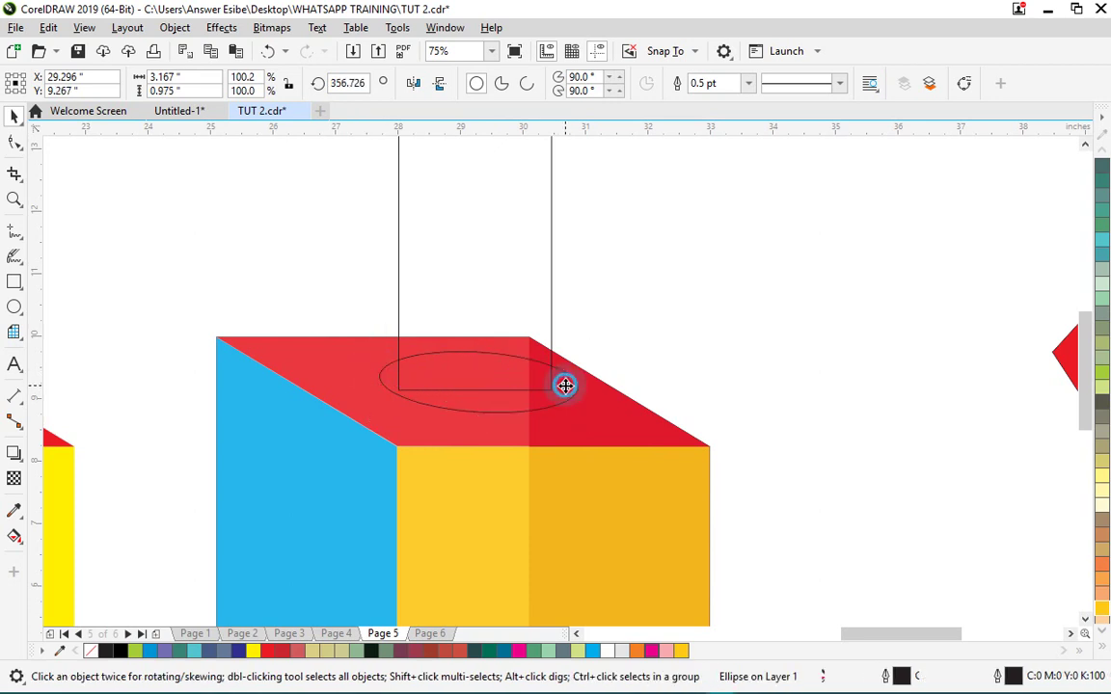
{"action": "left_click_drag", "start_coordinate": [582, 382], "coordinate": [550, 383]}
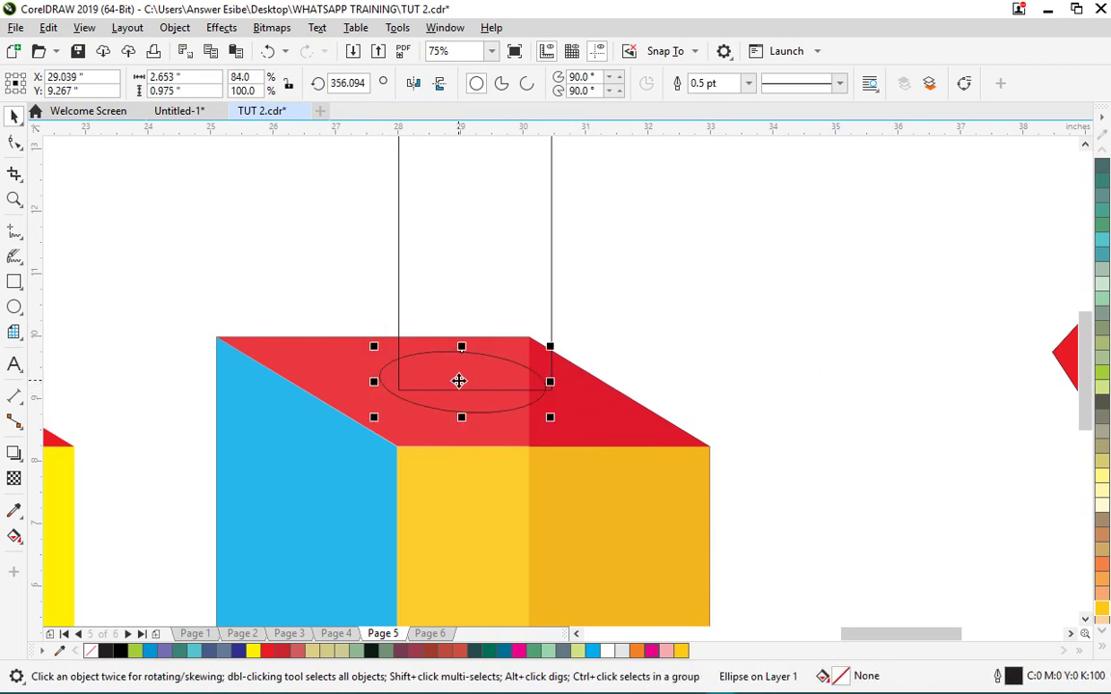
{"action": "left_click_drag", "start_coordinate": [459, 379], "coordinate": [476, 391]}
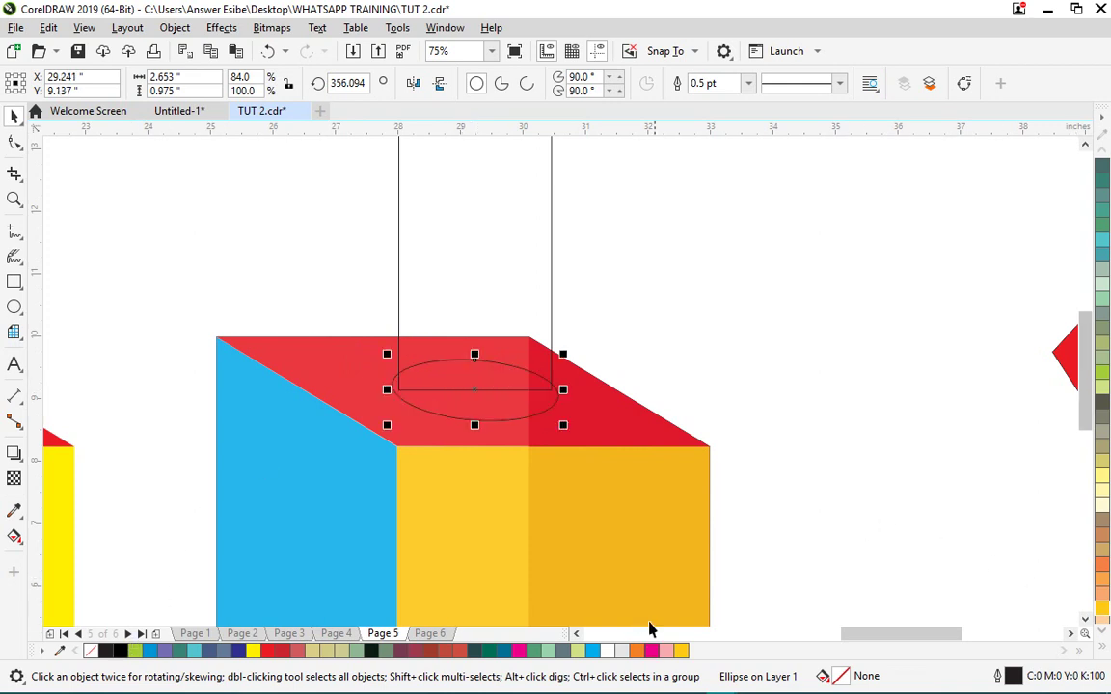
- Fill the ellipse with white and no outline, and shift the tall rectangle slightly right
{"action": "mouse_move", "coordinate": [512, 692]}
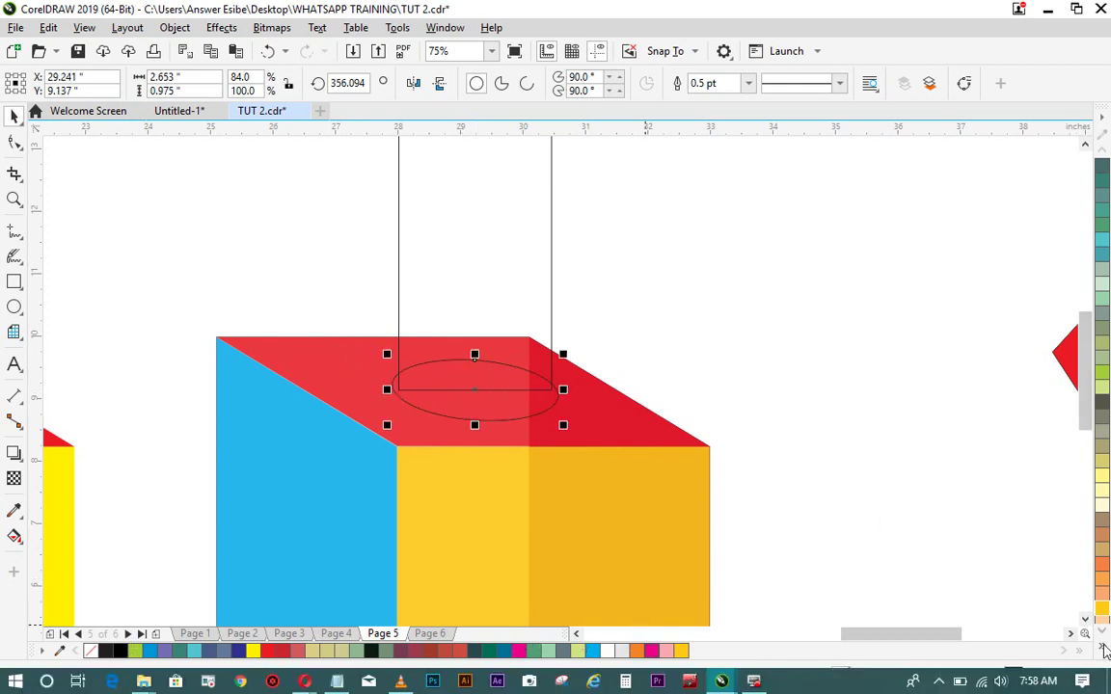
{"action": "left_click", "coordinate": [1105, 652]}
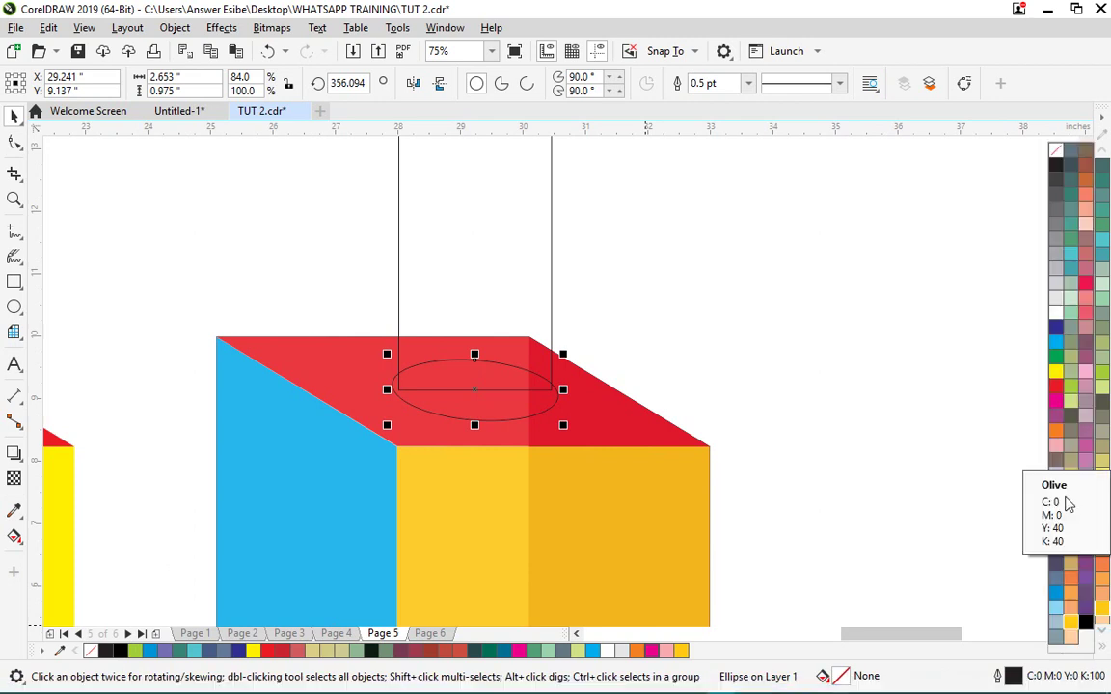
{"action": "left_click", "coordinate": [1055, 317]}
{"action": "left_click", "coordinate": [500, 403]}
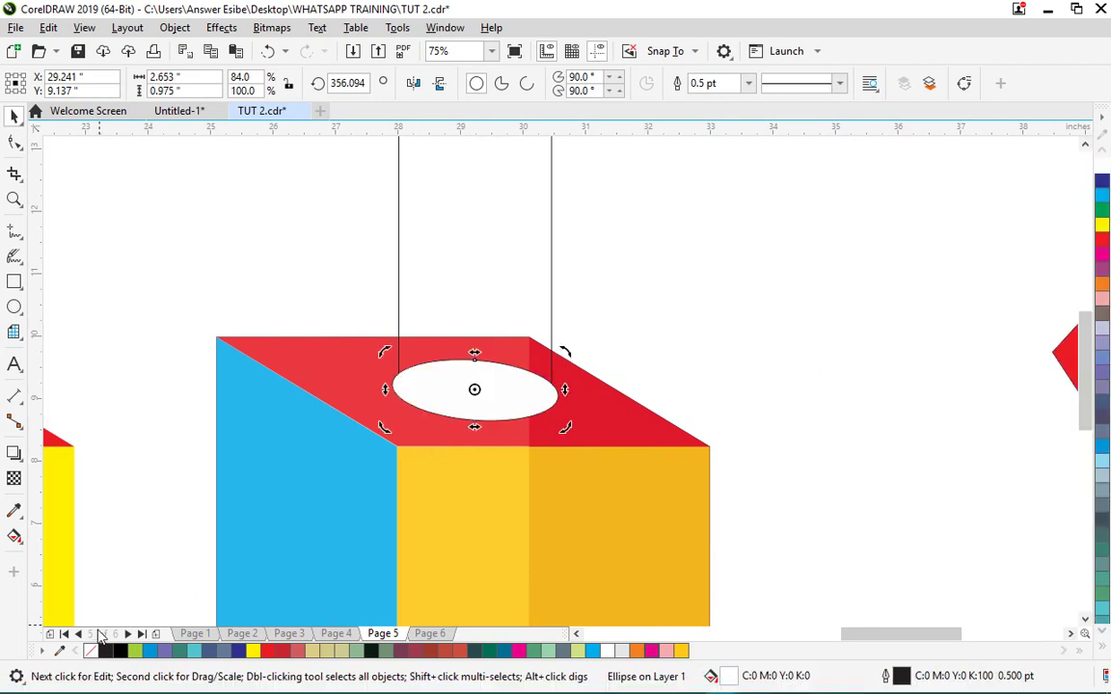
{"action": "left_click", "coordinate": [748, 84]}
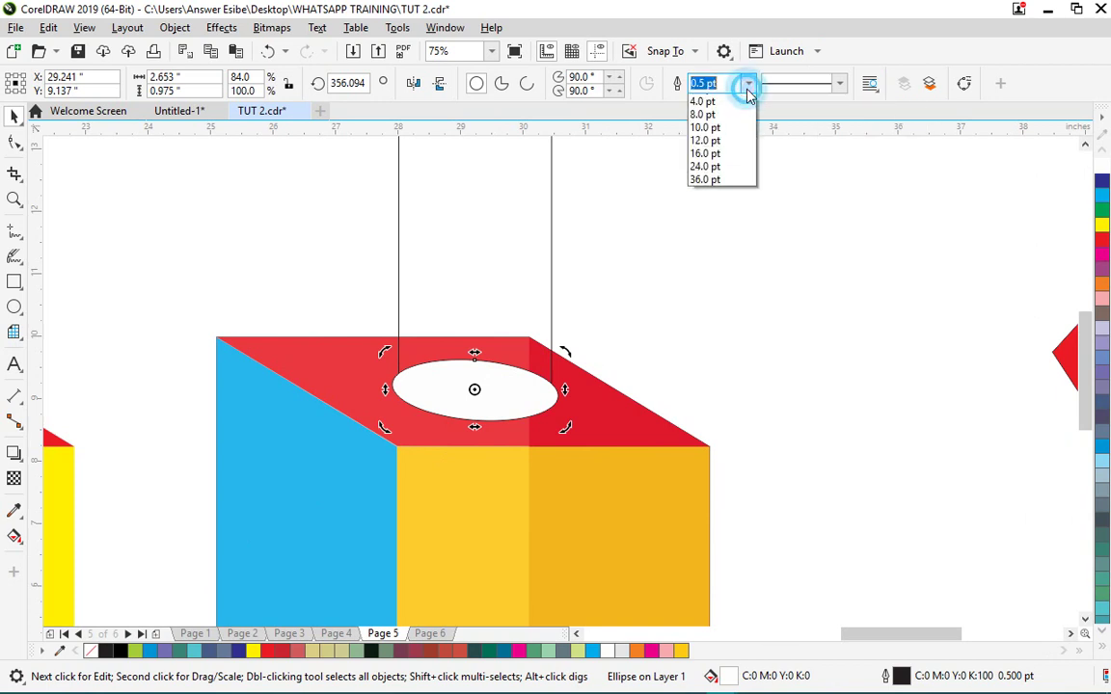
{"action": "left_click", "coordinate": [714, 99]}
{"action": "left_click", "coordinate": [731, 213]}
{"action": "left_click", "coordinate": [495, 263]}
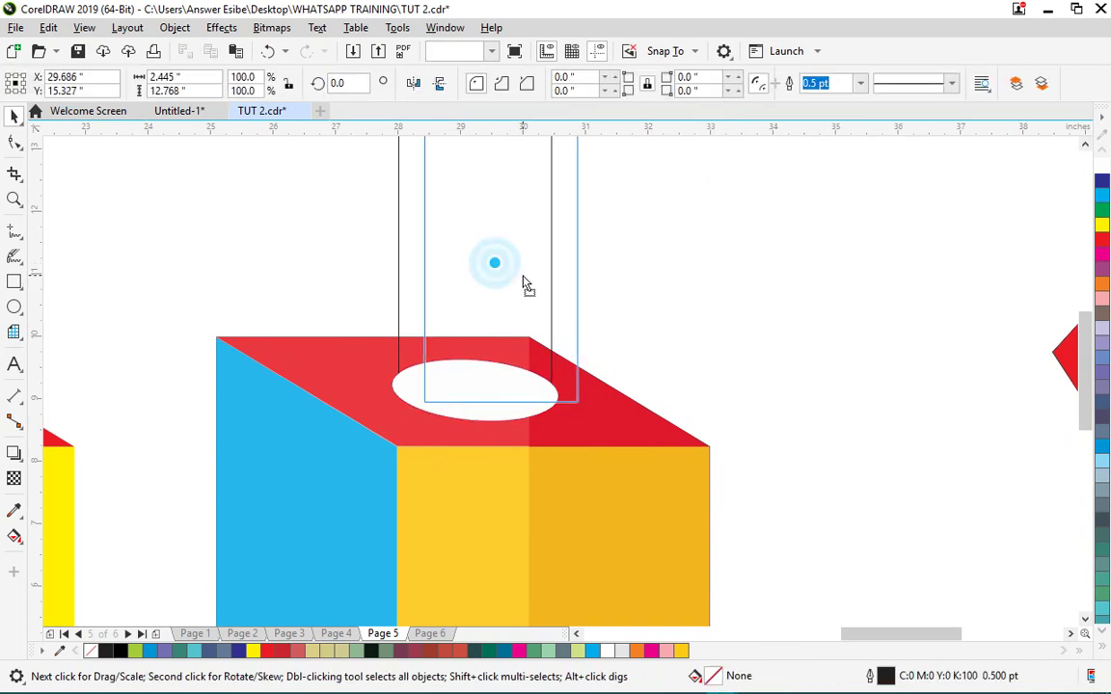
- Add a blank line below AND SHAWDOW in the topic list and correct the misspelled word to SHADOW
{"action": "scroll", "coordinate": [538, 344], "scroll_direction": "down", "scroll_amount": 2}
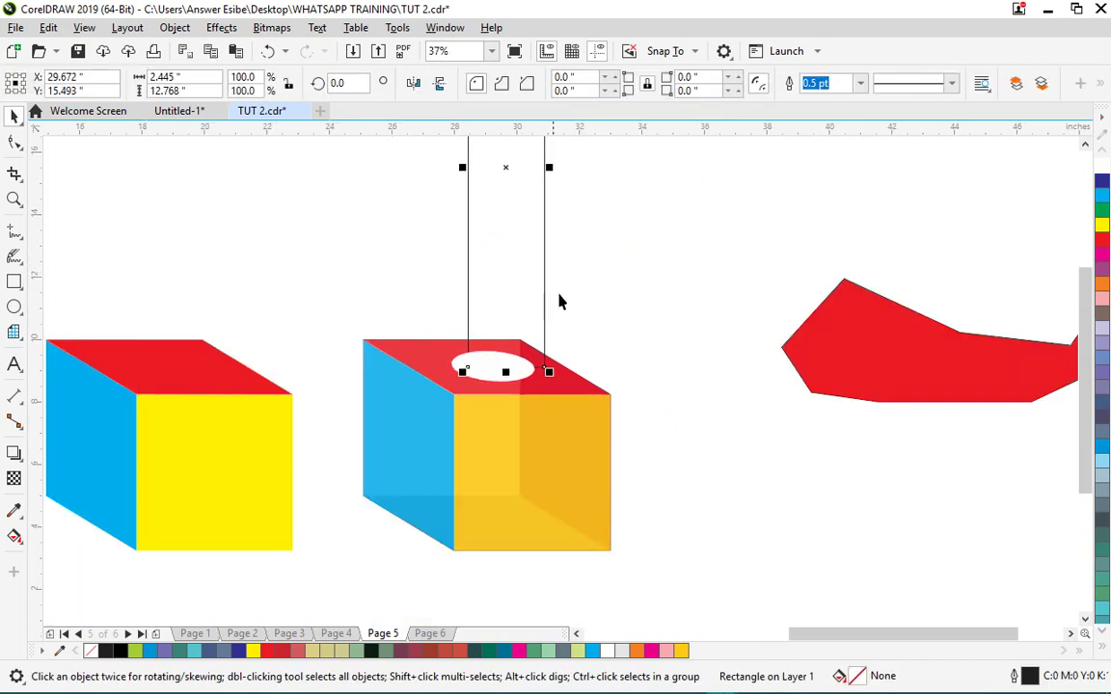
{"action": "scroll", "coordinate": [342, 322], "scroll_direction": "down", "scroll_amount": 3}
{"action": "scroll", "coordinate": [304, 317], "scroll_direction": "up", "scroll_amount": 5}
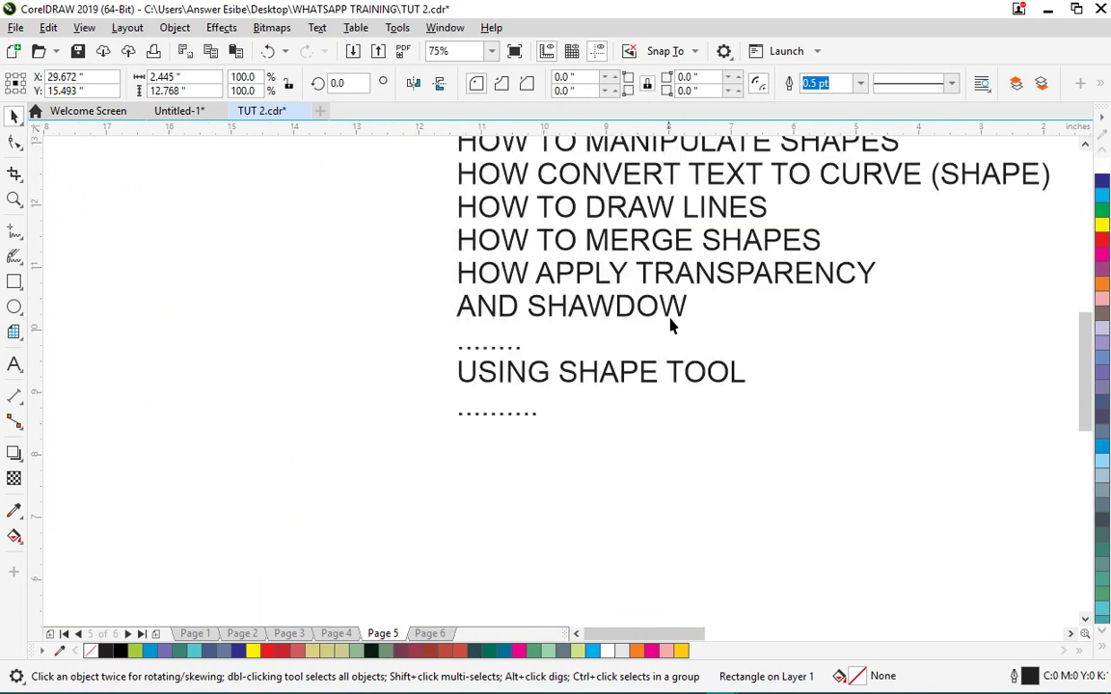
{"action": "double_click", "coordinate": [677, 309]}
{"action": "left_click", "coordinate": [690, 303]}
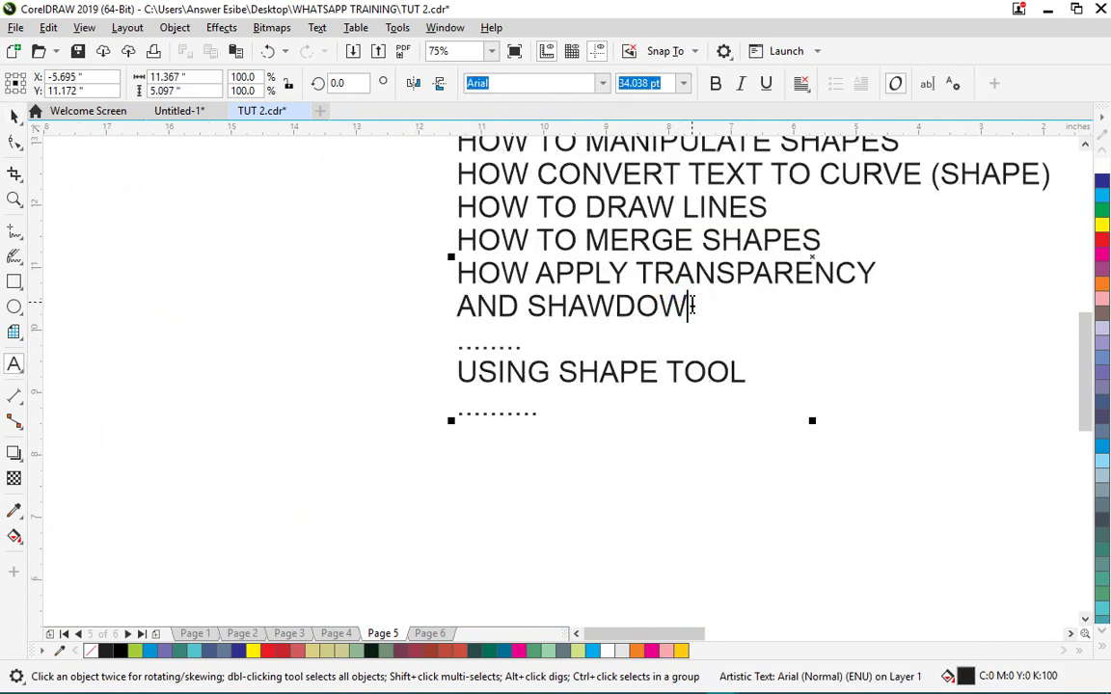
{"action": "key", "text": "Return"}
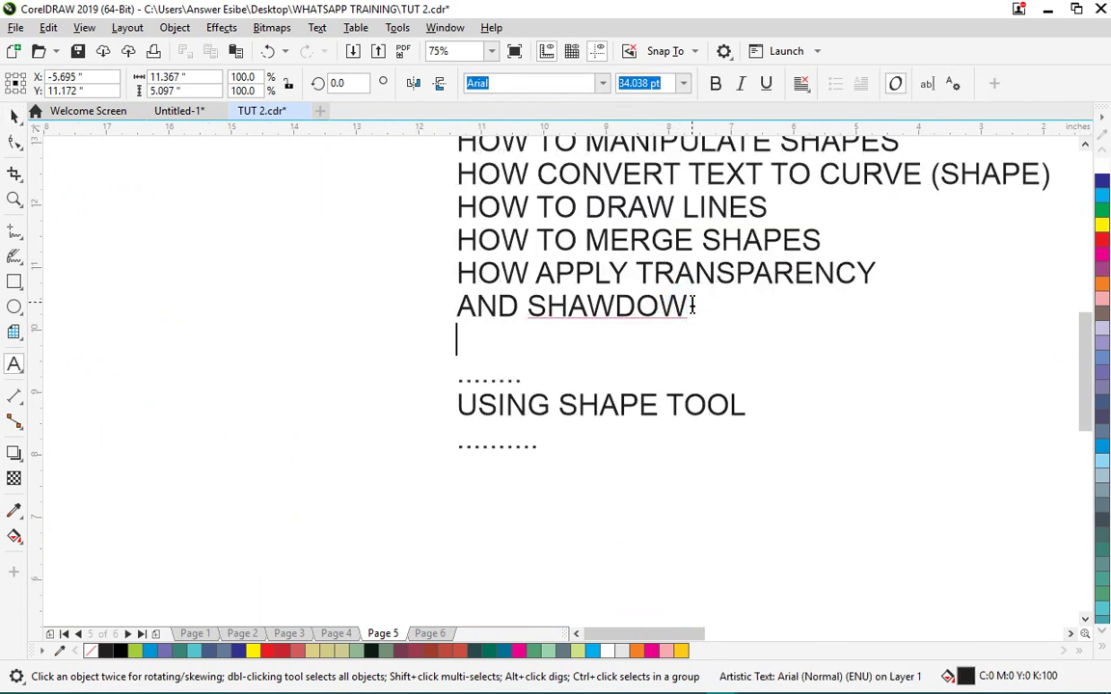
{"action": "right_click", "coordinate": [628, 312]}
{"action": "left_click", "coordinate": [665, 342]}
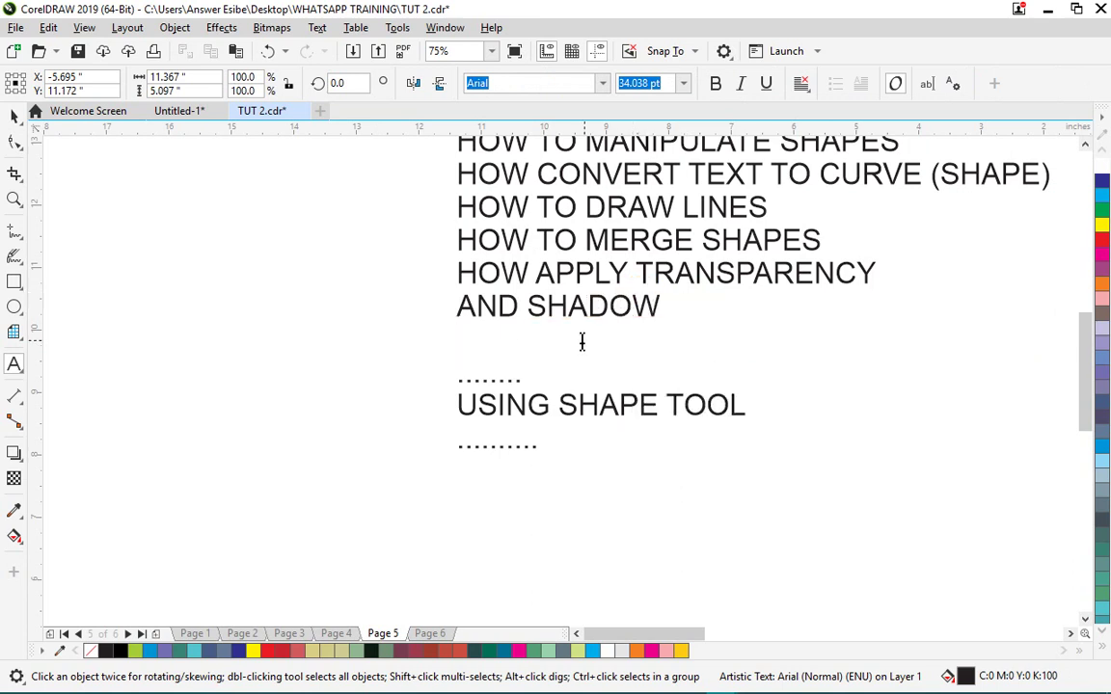
- Enter HOW USE GRADIENT FILL on the blank line of the topic list and leave text editing
{"action": "left_click", "coordinate": [518, 340]}
{"action": "type", "text": "HOW"}
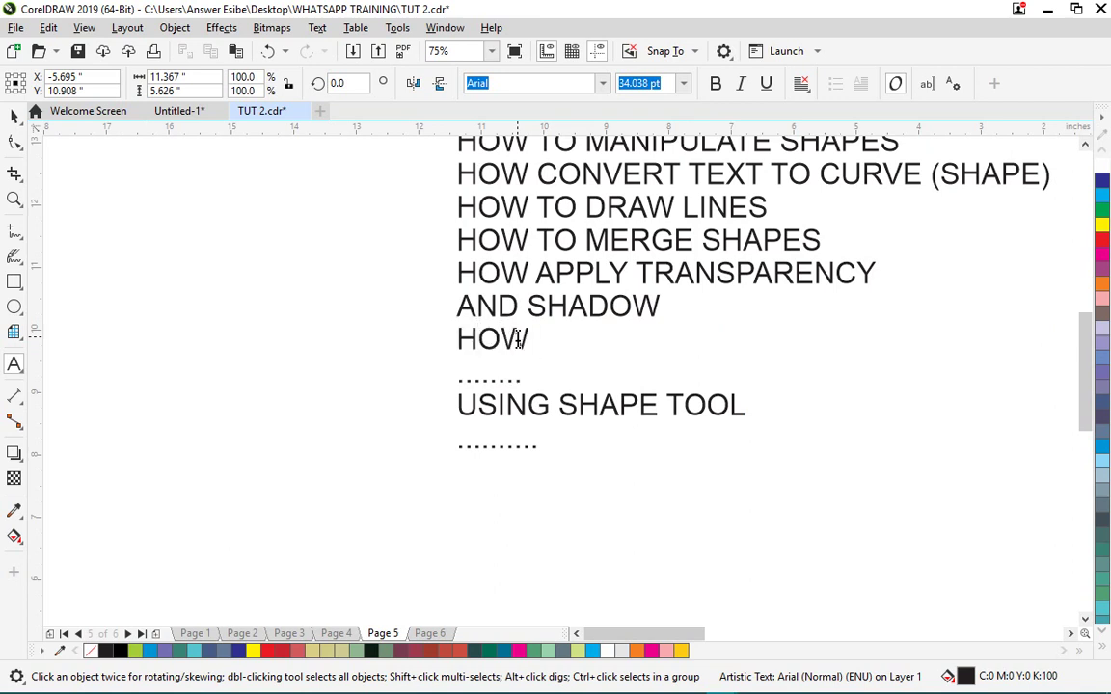
{"action": "type", "text": " USE GR"}
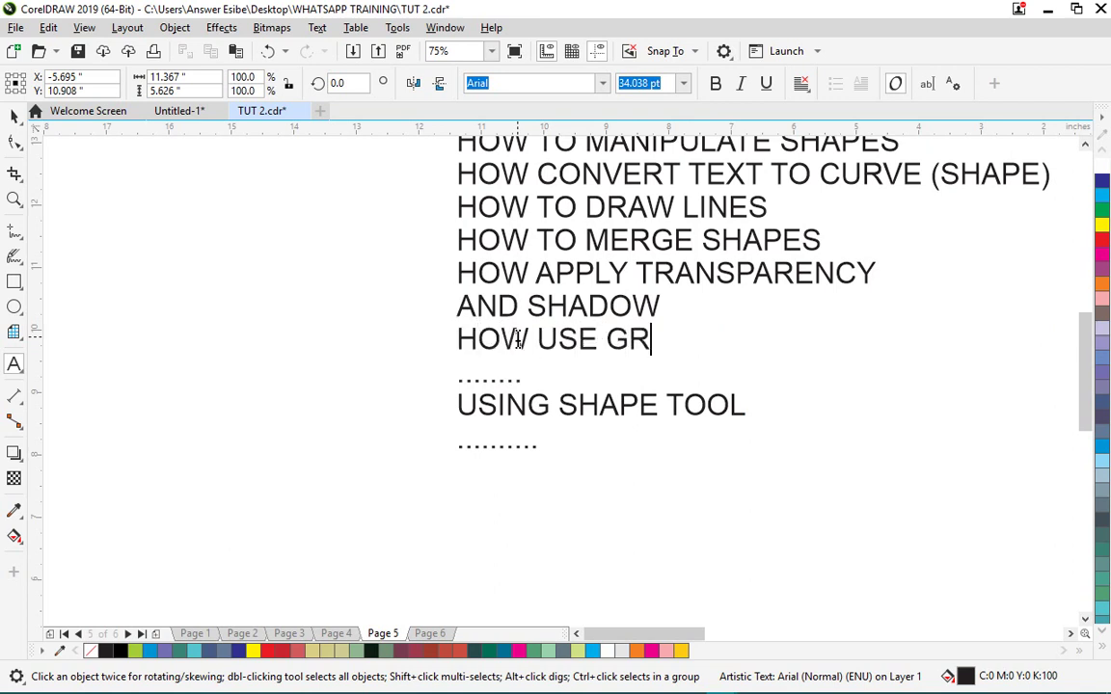
{"action": "type", "text": "ADIENT "}
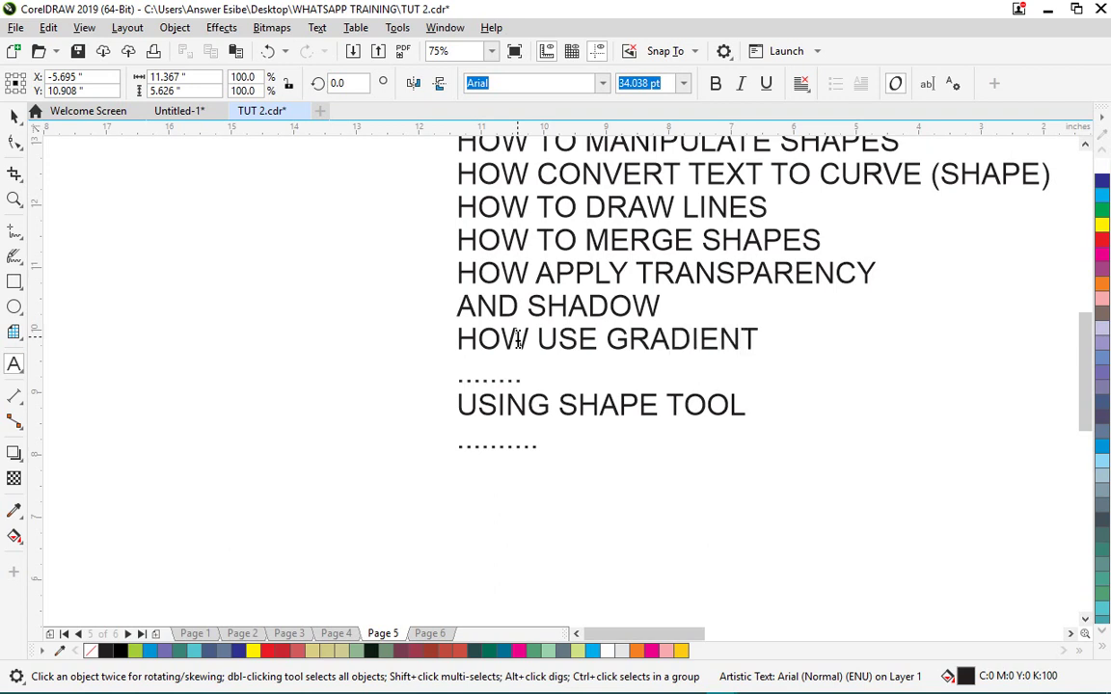
{"action": "type", "text": "FILL"}
{"action": "scroll", "coordinate": [442, 388], "scroll_direction": "down", "scroll_amount": 2}
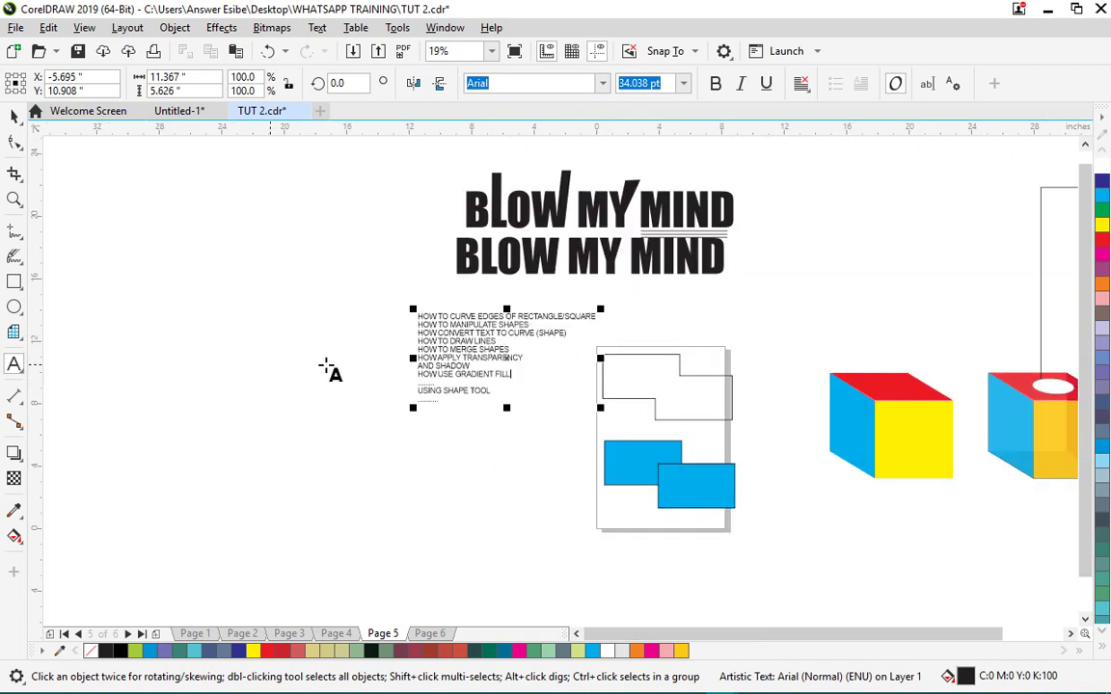
{"action": "key", "text": "ctrl+space"}
- Narrow the tall rectangle above the see-through cube to about 1.65 inches by bringing in its right side
{"action": "scroll", "coordinate": [544, 357], "scroll_direction": "up", "scroll_amount": 1}
{"action": "scroll", "coordinate": [544, 357], "scroll_direction": "down", "scroll_amount": 1}
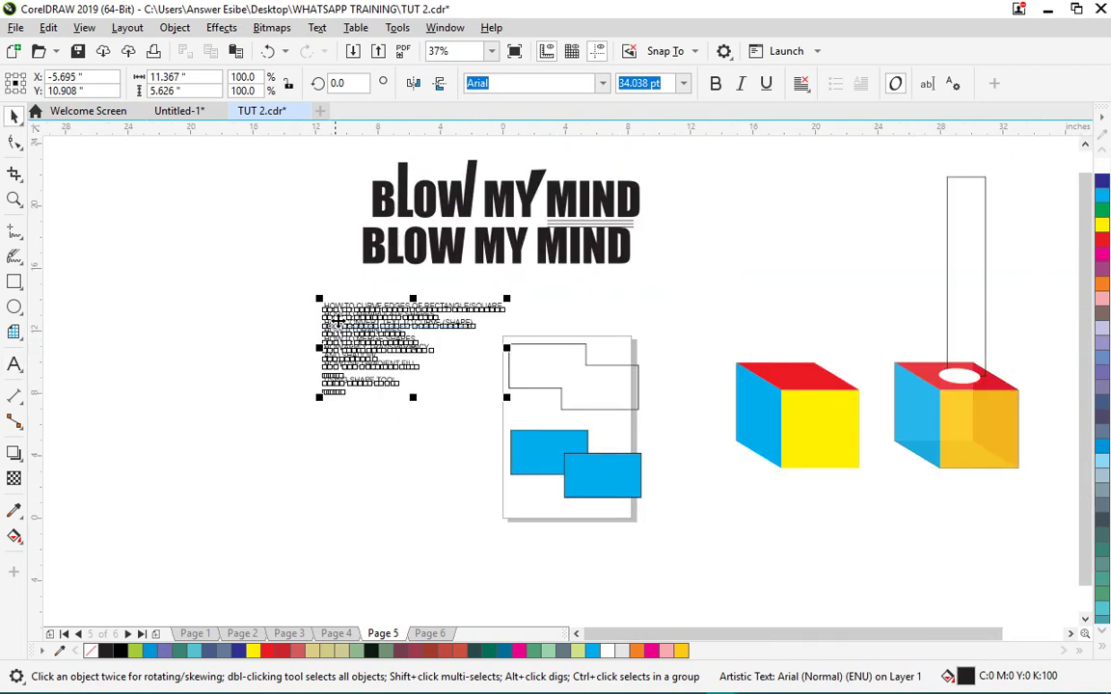
{"action": "scroll", "coordinate": [575, 321], "scroll_direction": "down", "scroll_amount": 1}
{"action": "scroll", "coordinate": [790, 303], "scroll_direction": "up", "scroll_amount": 2}
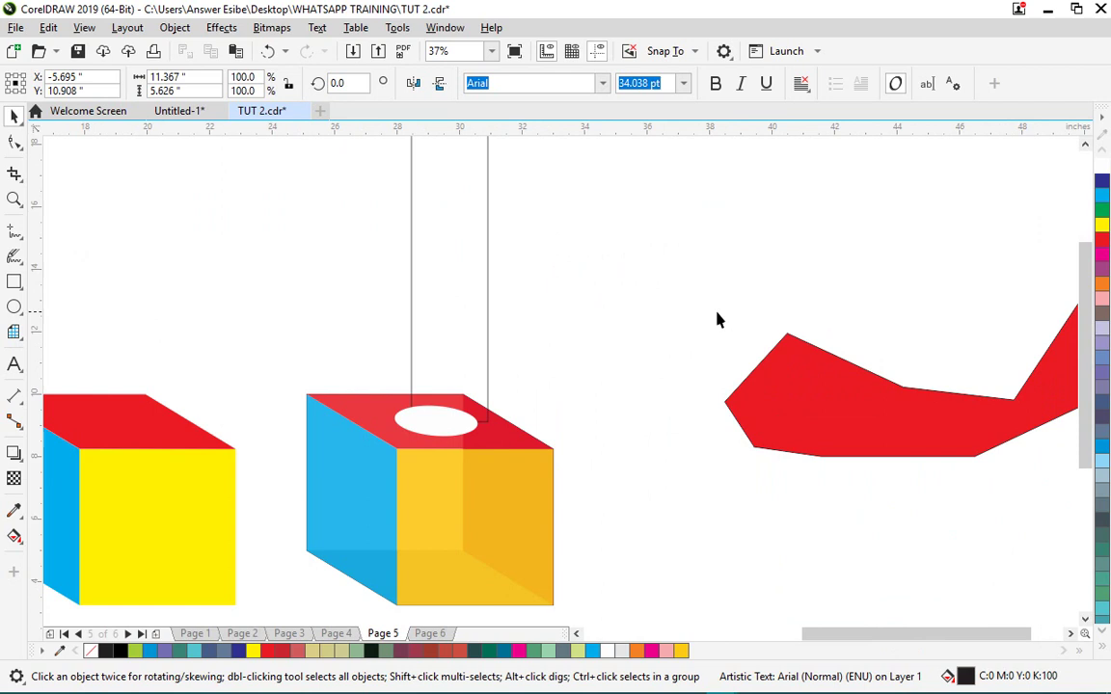
{"action": "left_click", "coordinate": [467, 299]}
{"action": "left_click_drag", "start_coordinate": [497, 222], "coordinate": [463, 221]}
- Bring the tall rectangle to the front of the page, over the white ellipse, and deselect it
{"action": "scroll", "coordinate": [425, 364], "scroll_direction": "up", "scroll_amount": 2}
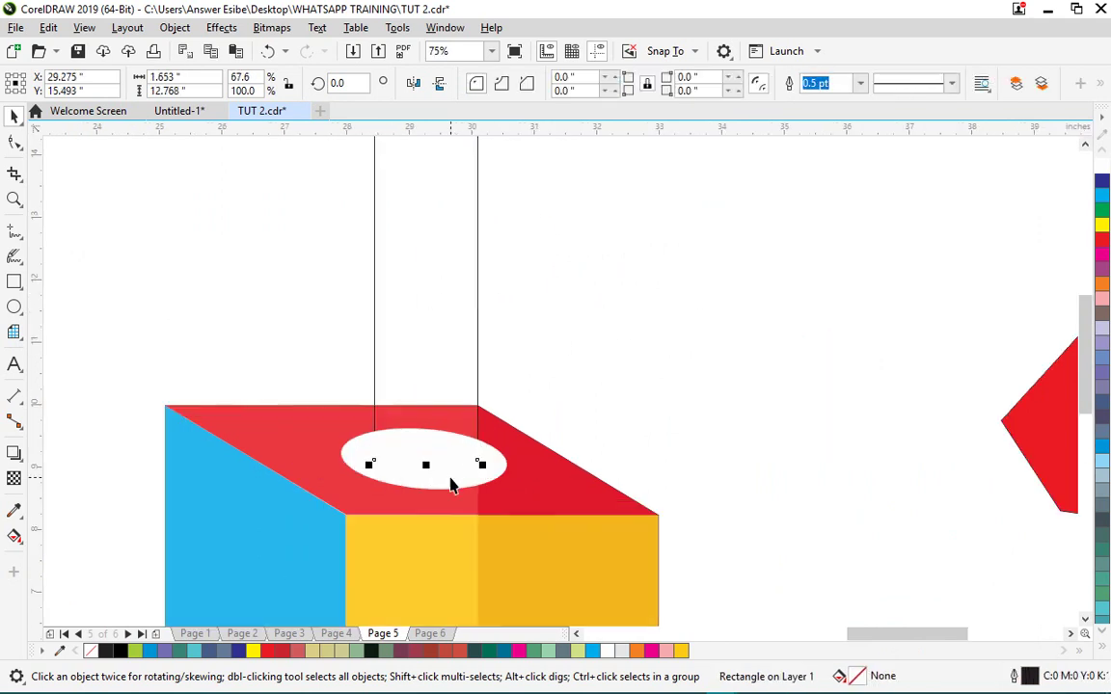
{"action": "right_click", "coordinate": [417, 241]}
{"action": "mouse_move", "coordinate": [525, 322]}
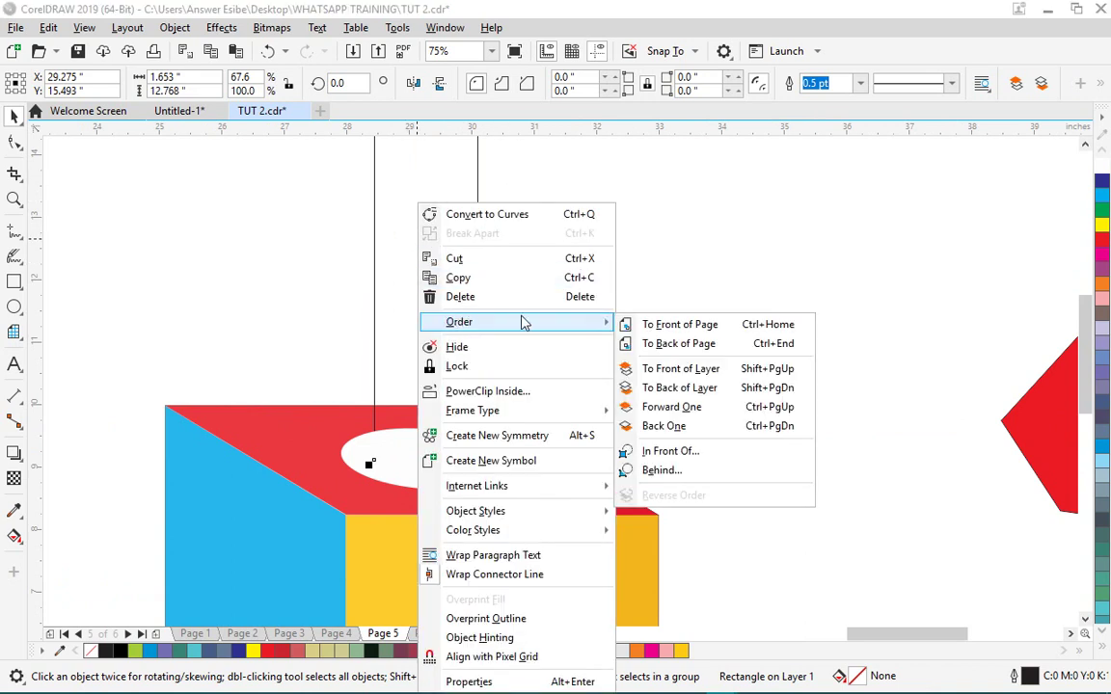
{"action": "left_click", "coordinate": [664, 325]}
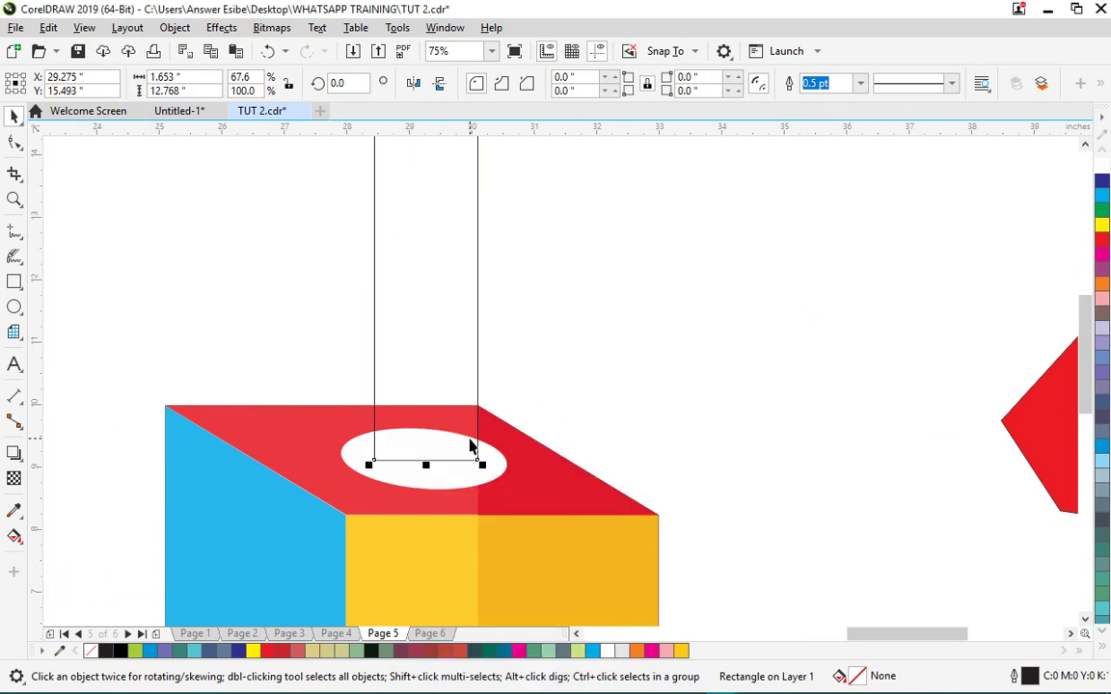
{"action": "left_click", "coordinate": [615, 288]}
- Place a copy of the white ellipse in the empty area to the right of the see-through cube
{"action": "scroll", "coordinate": [566, 318], "scroll_direction": "down", "scroll_amount": 3}
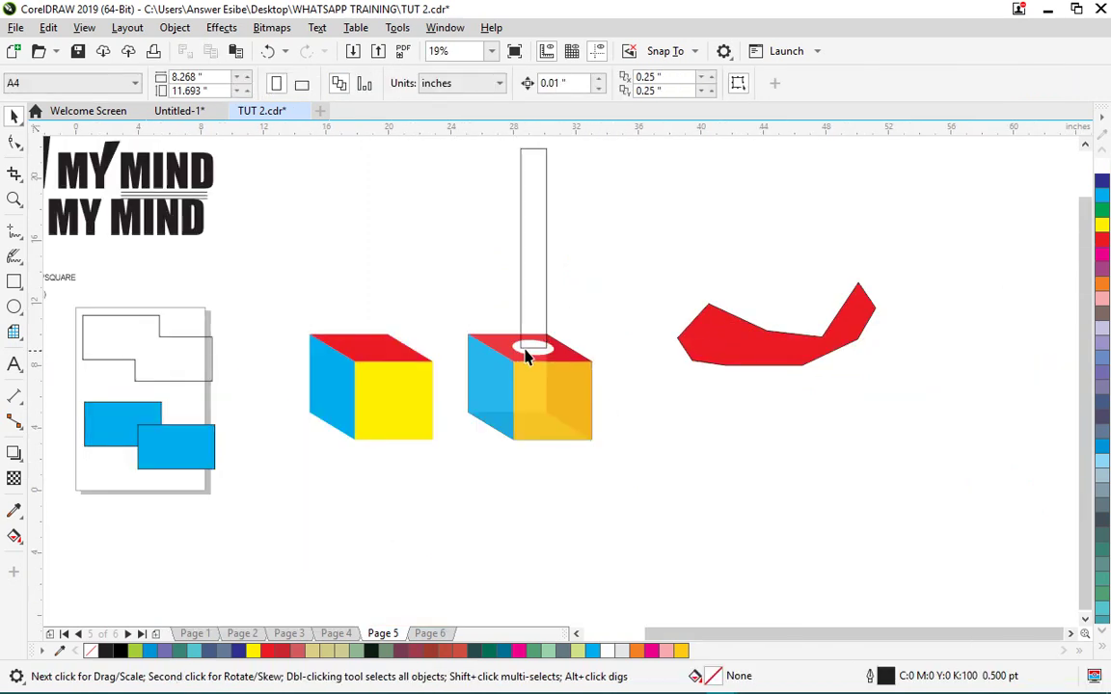
{"action": "scroll", "coordinate": [540, 367], "scroll_direction": "up", "scroll_amount": 3}
{"action": "scroll", "coordinate": [598, 426], "scroll_direction": "up", "scroll_amount": 1}
{"action": "left_click", "coordinate": [603, 412]}
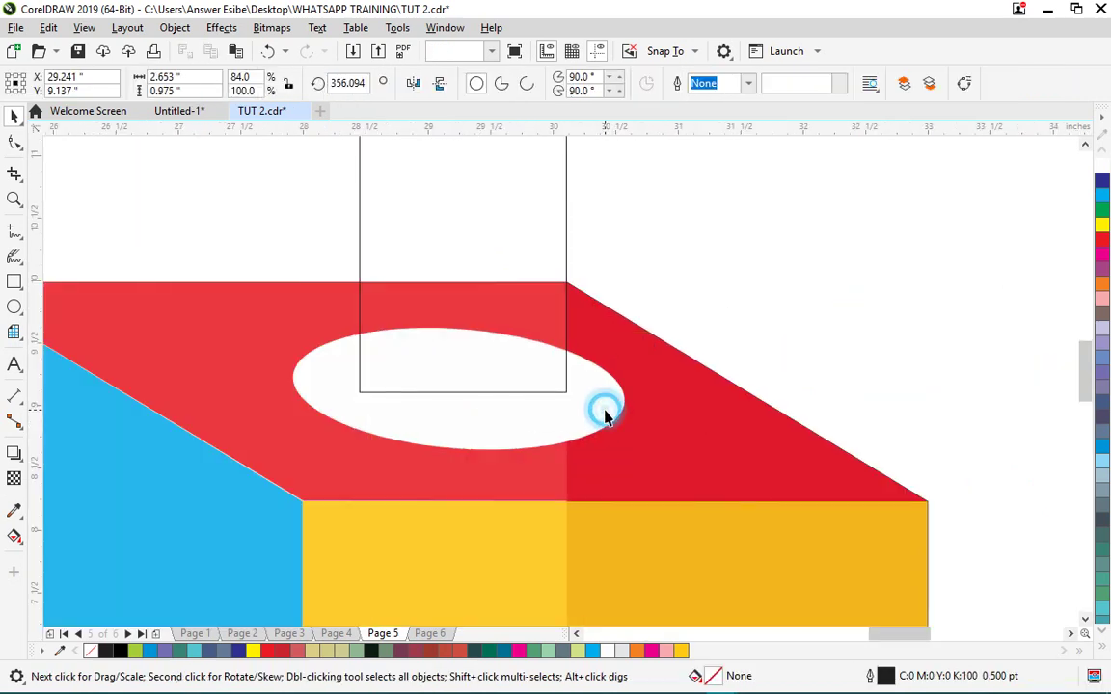
{"action": "scroll", "coordinate": [604, 406], "scroll_direction": "up", "scroll_amount": 1}
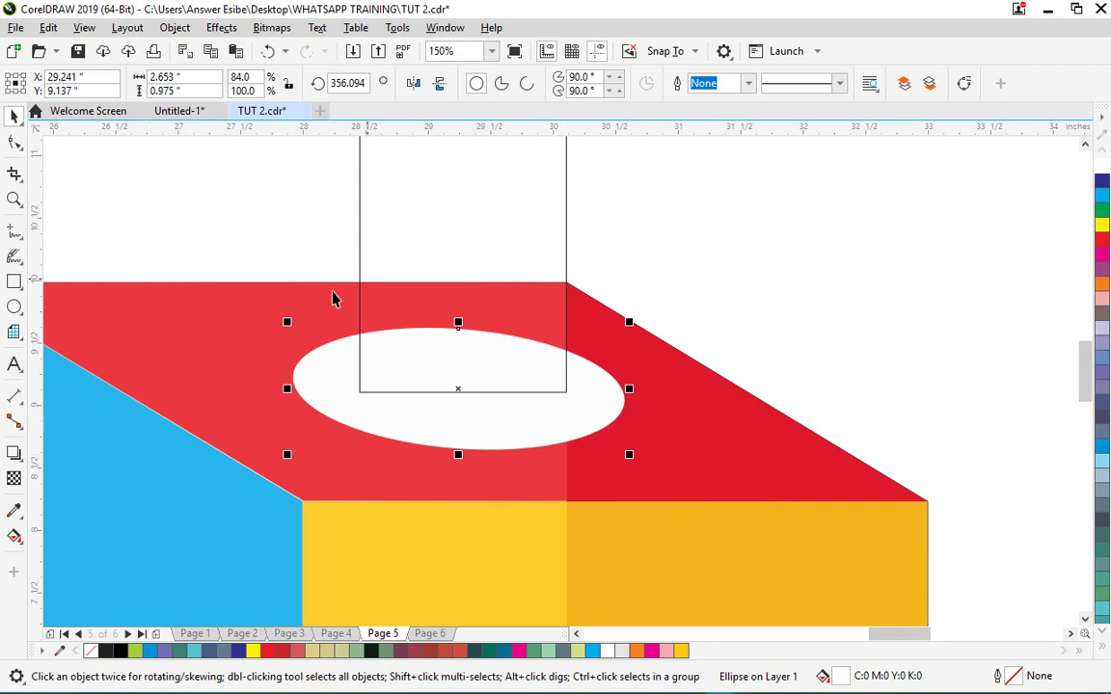
{"action": "scroll", "coordinate": [327, 367], "scroll_direction": "down", "scroll_amount": 2}
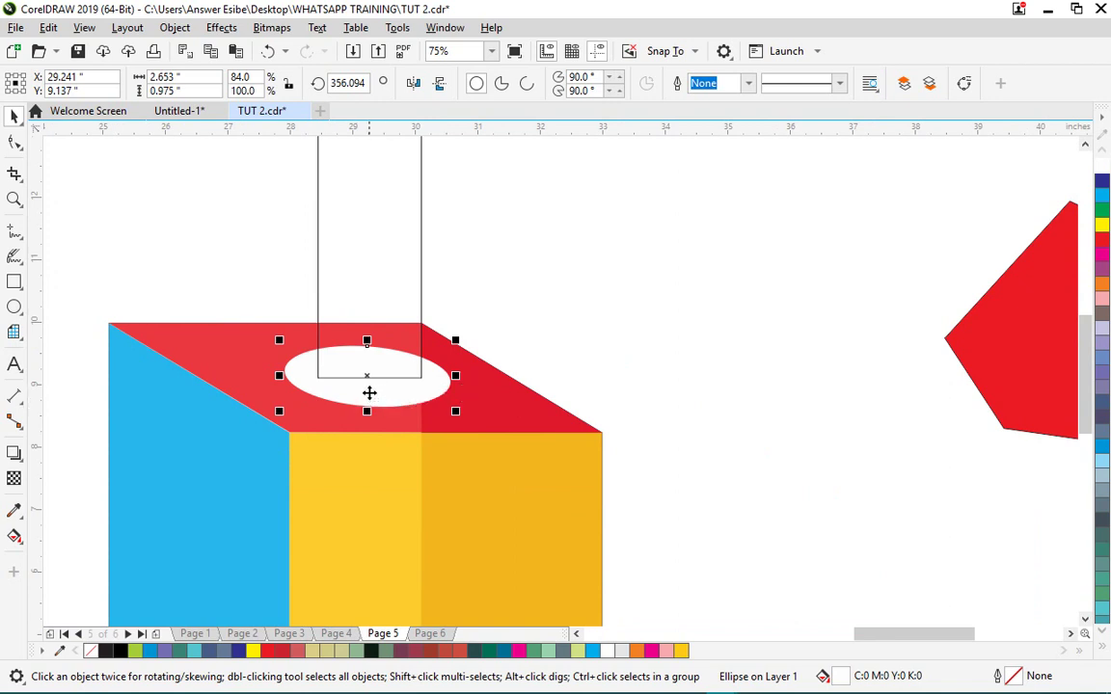
{"action": "left_click_drag", "start_coordinate": [370, 390], "coordinate": [716, 301]}
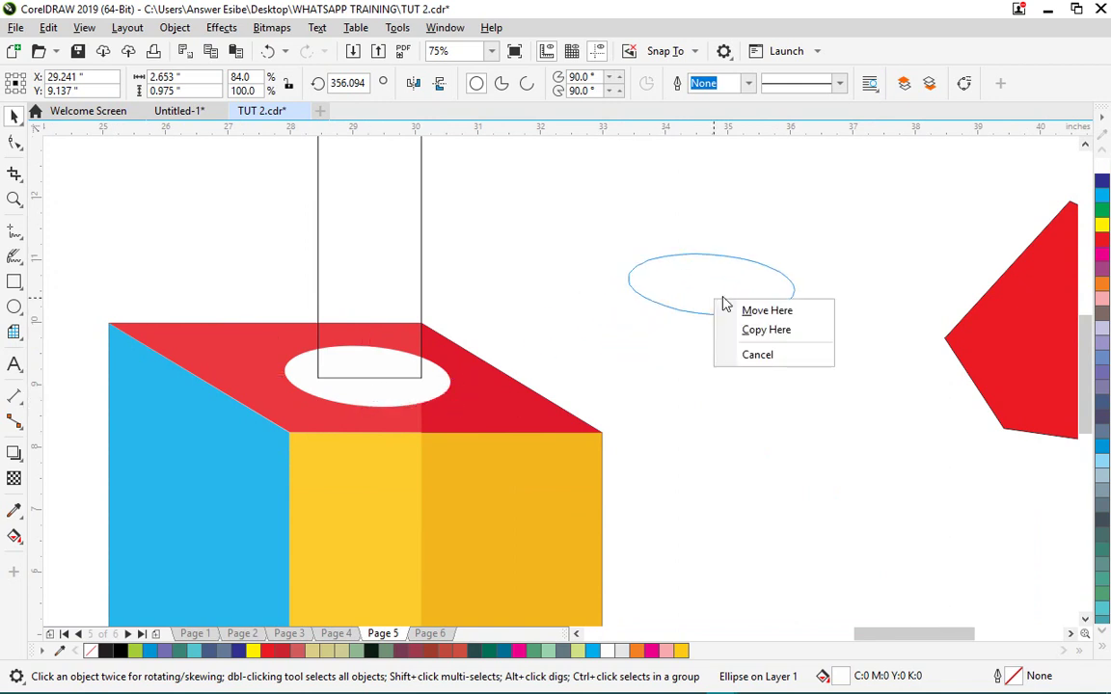
{"action": "left_click", "coordinate": [784, 330]}
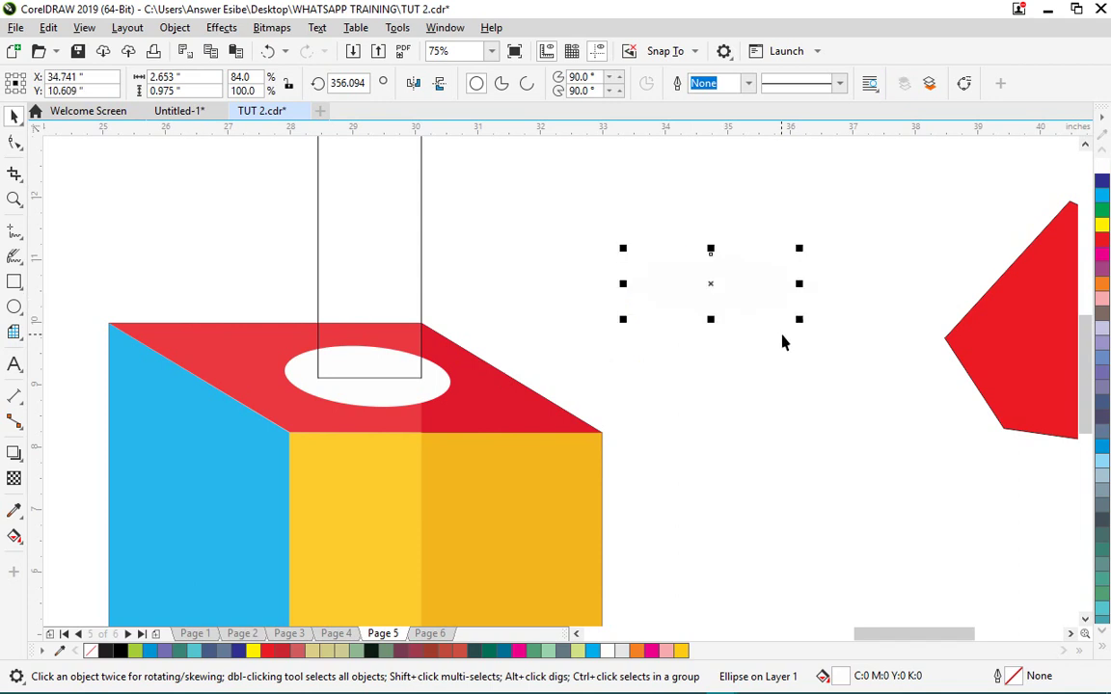
- Fill the ellipse copy with dark blue (C:100 M:100 Y:0 K:0) and copy it to the clipboard
{"action": "left_click", "coordinate": [1102, 183]}
{"action": "scroll", "coordinate": [733, 248], "scroll_direction": "up", "scroll_amount": 1}
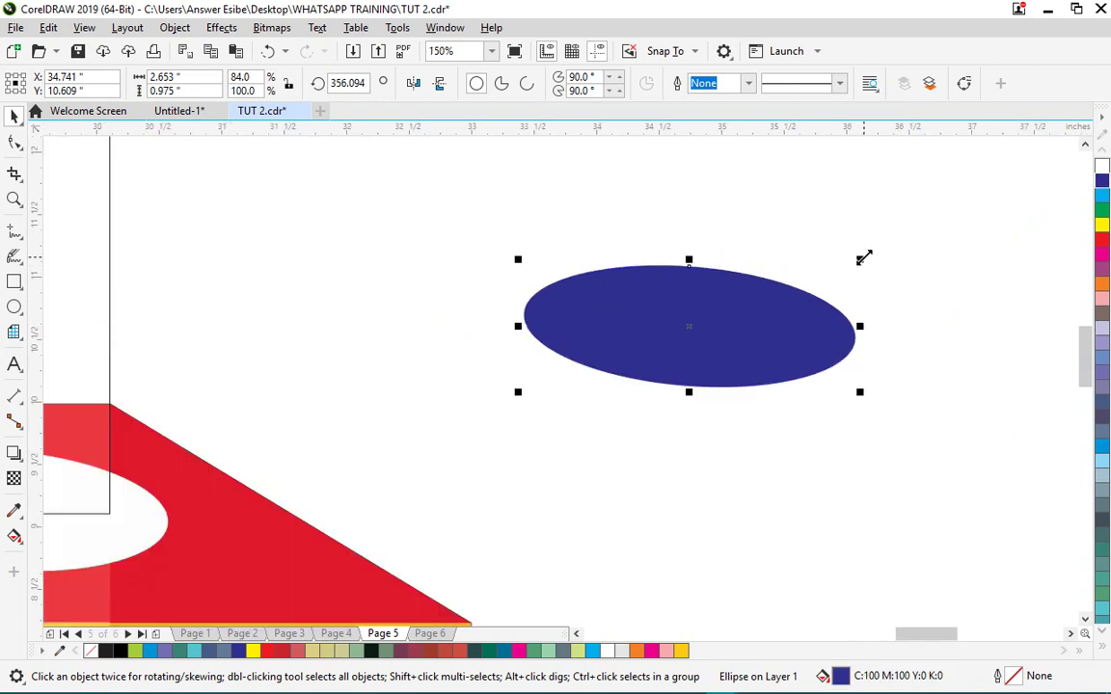
{"action": "right_click", "coordinate": [776, 329]}
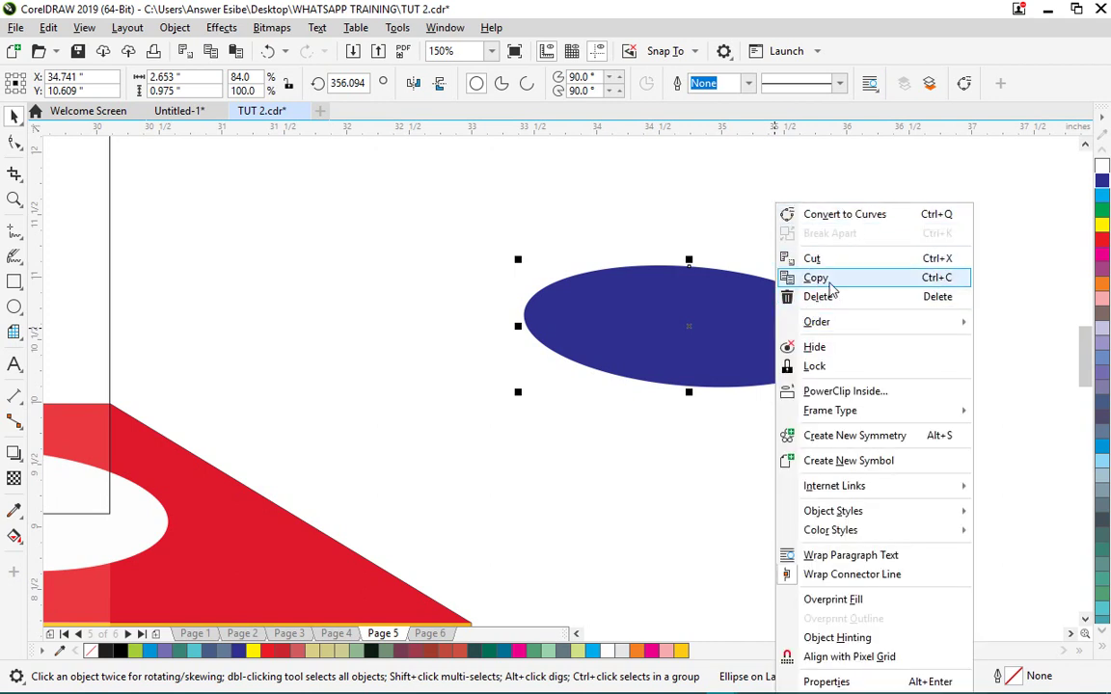
{"action": "left_click", "coordinate": [830, 287]}
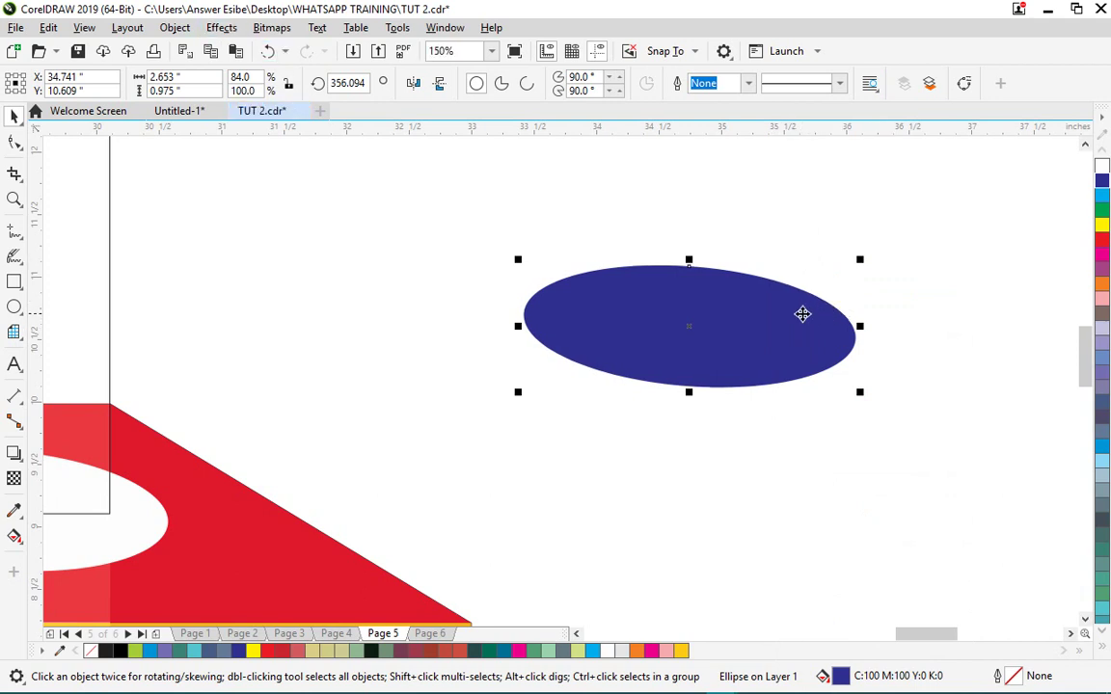
- Place a duplicate ellipse slightly down and left over the dark blue one and fill it with cyan (C:100 M:0 Y:0 K:0)
{"action": "left_click_drag", "start_coordinate": [802, 313], "coordinate": [773, 321]}
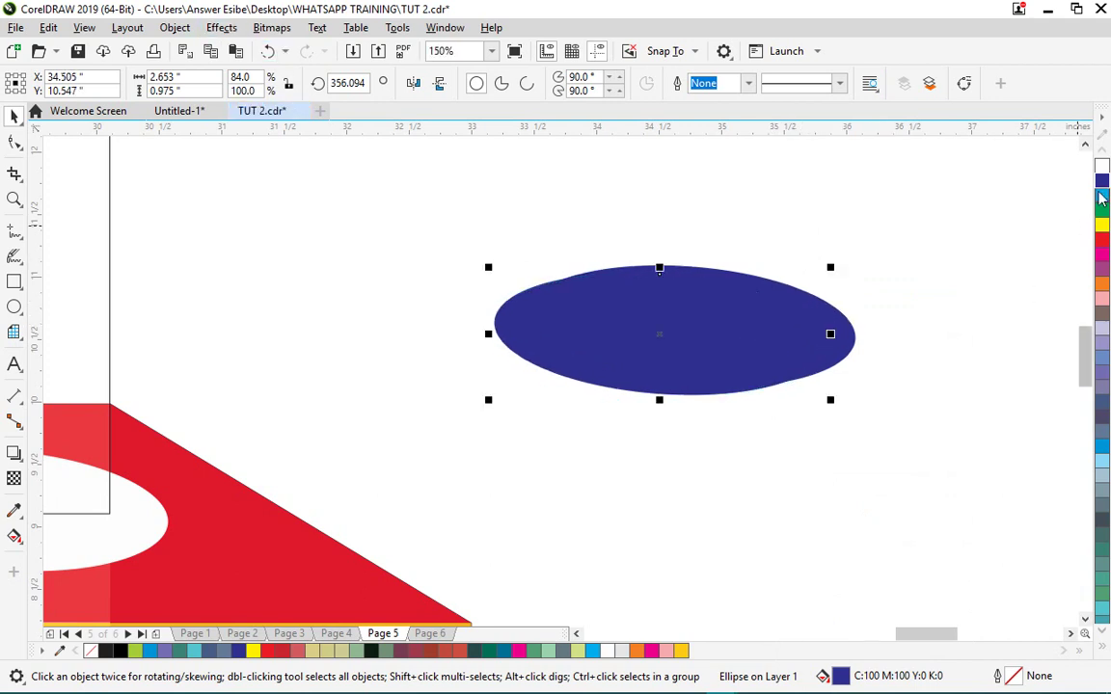
{"action": "left_click_drag", "start_coordinate": [1103, 198], "coordinate": [739, 344]}
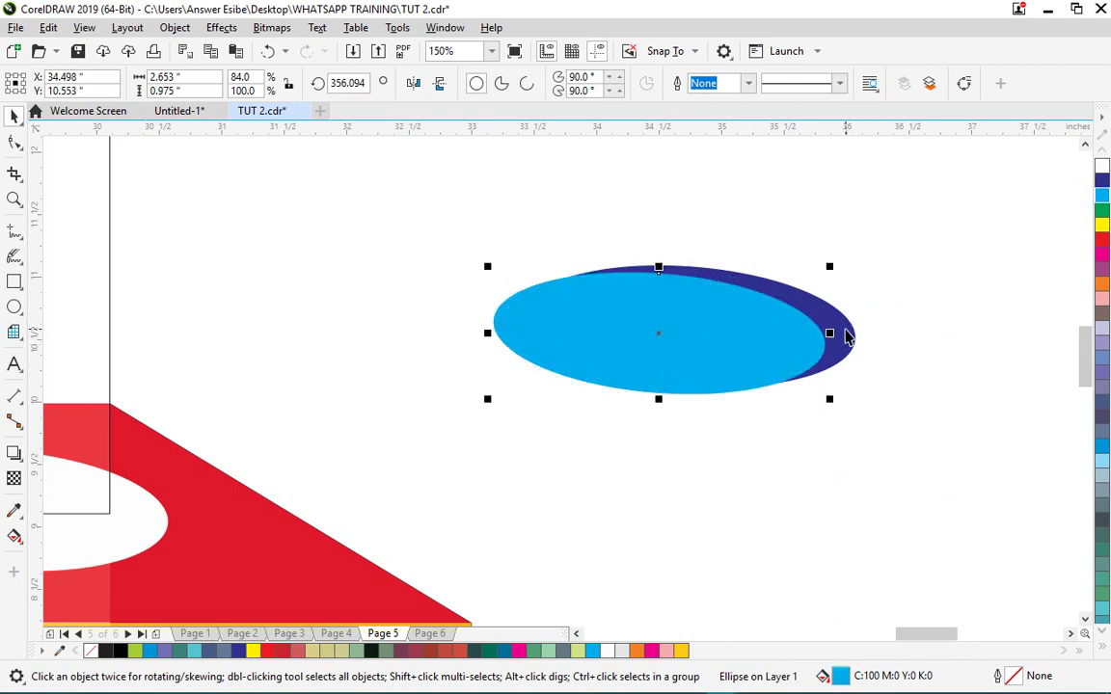
{"action": "left_click", "coordinate": [873, 342]}
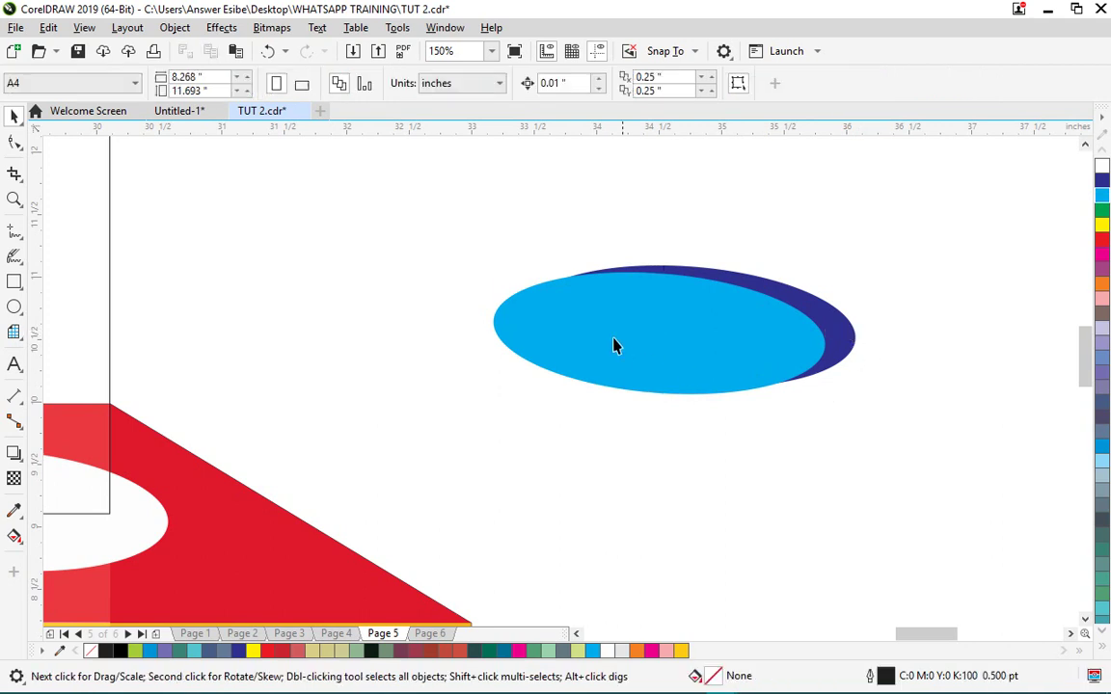
- Trim the dark blue ellipse with the cyan one and move the cyan ellipse away from the remaining crescent
{"action": "left_click", "coordinate": [613, 332]}
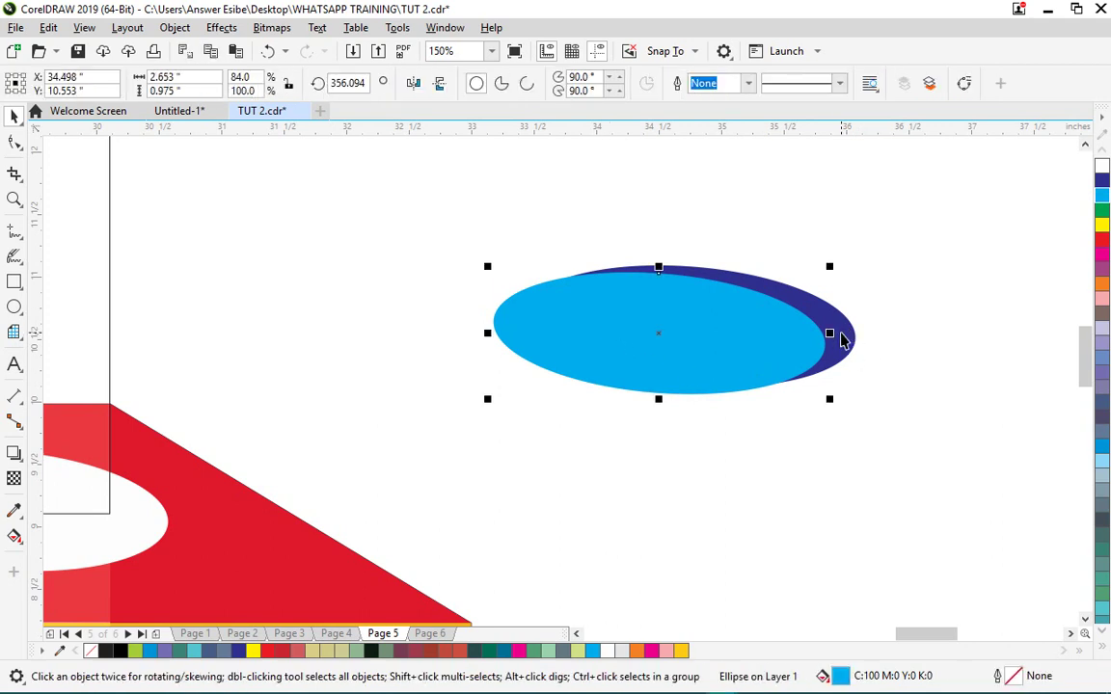
{"action": "left_click", "coordinate": [841, 337], "text": "shift"}
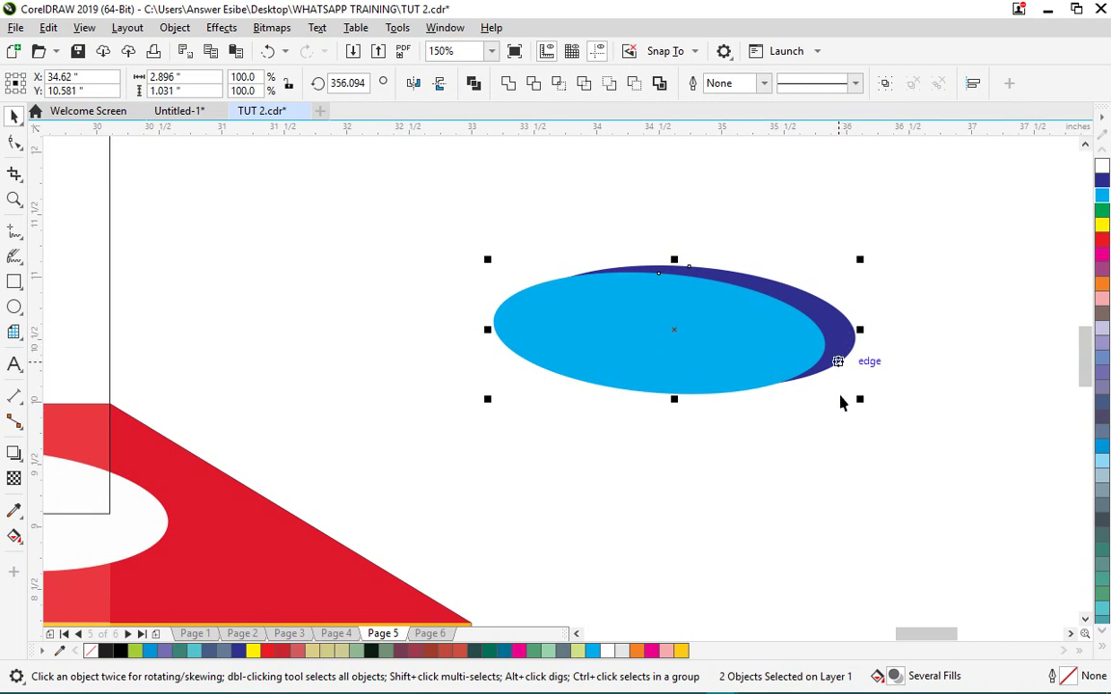
{"action": "left_click", "coordinate": [533, 83]}
{"action": "left_click", "coordinate": [578, 207]}
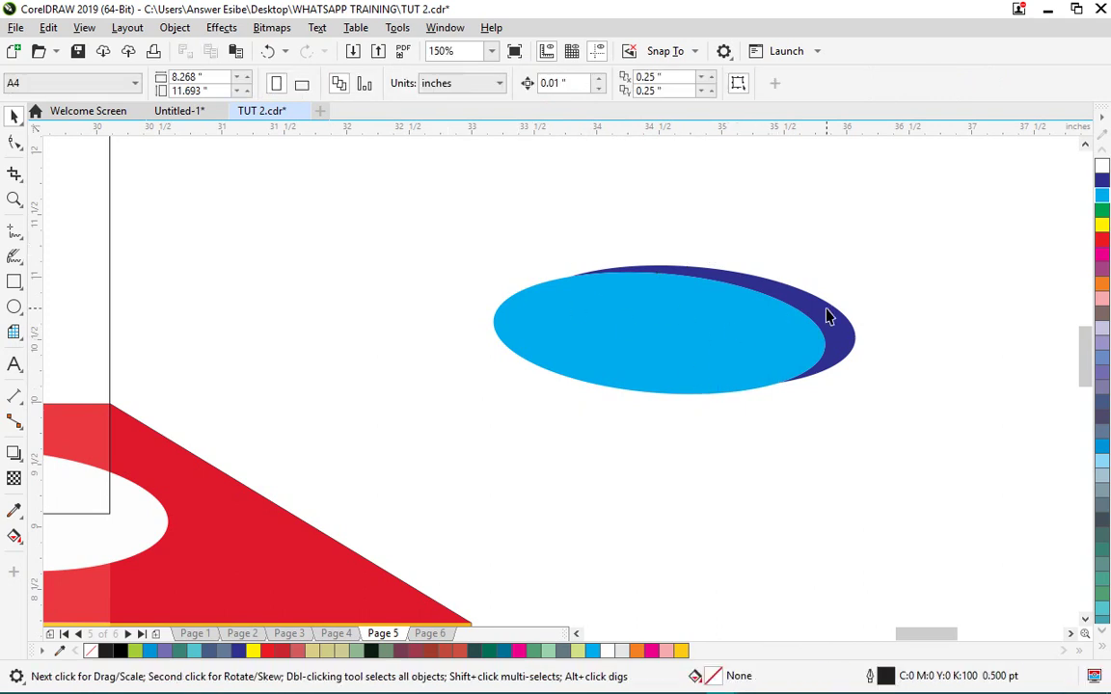
{"action": "left_click_drag", "start_coordinate": [720, 340], "coordinate": [523, 327]}
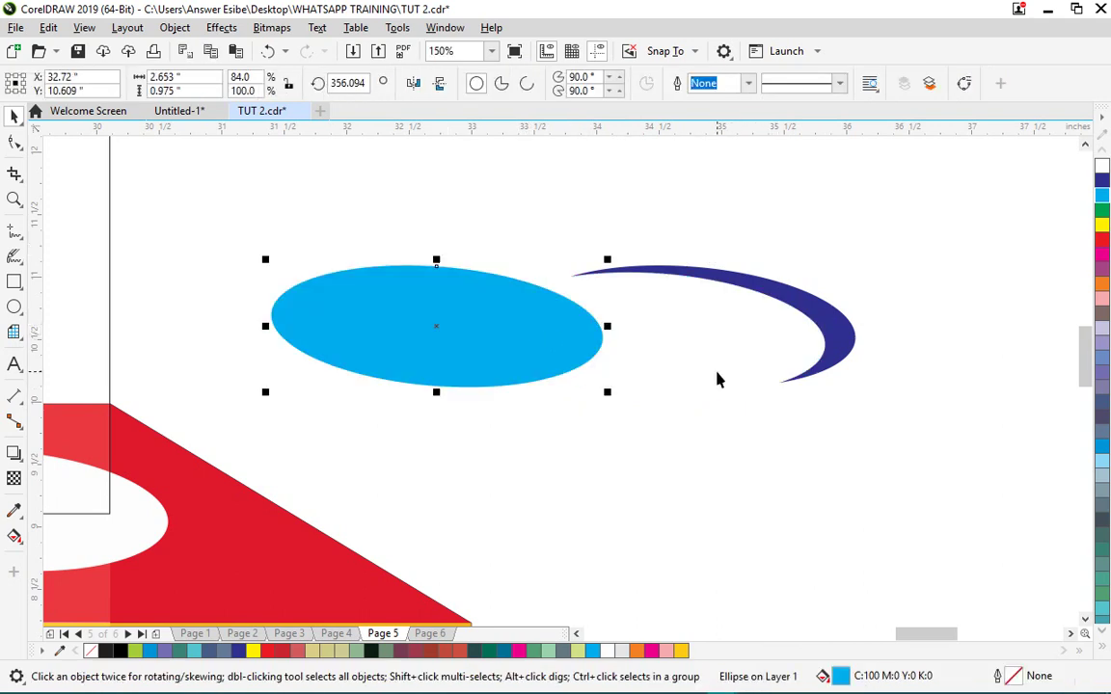
{"action": "left_click_drag", "start_coordinate": [548, 349], "coordinate": [493, 214]}
- Move the dark blue crescent onto the white ellipse in the cube's top face and shrink it to about 2.02 inches wide
{"action": "scroll", "coordinate": [796, 280], "scroll_direction": "down", "scroll_amount": 2}
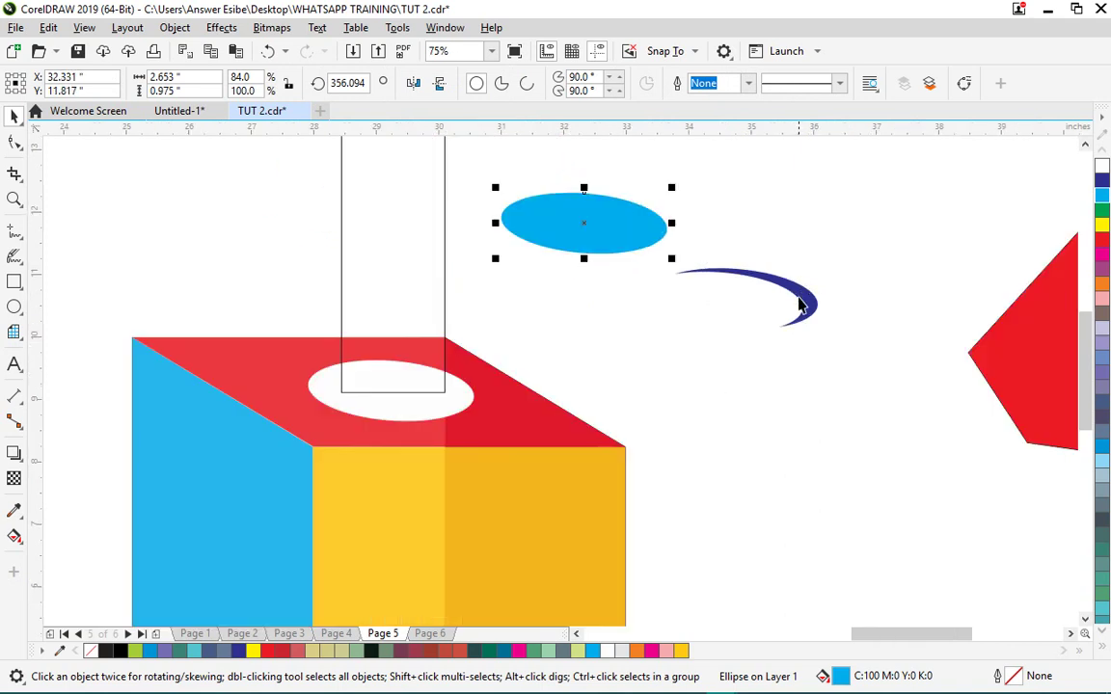
{"action": "left_click", "coordinate": [798, 302]}
{"action": "left_click_drag", "start_coordinate": [473, 369], "coordinate": [461, 400]}
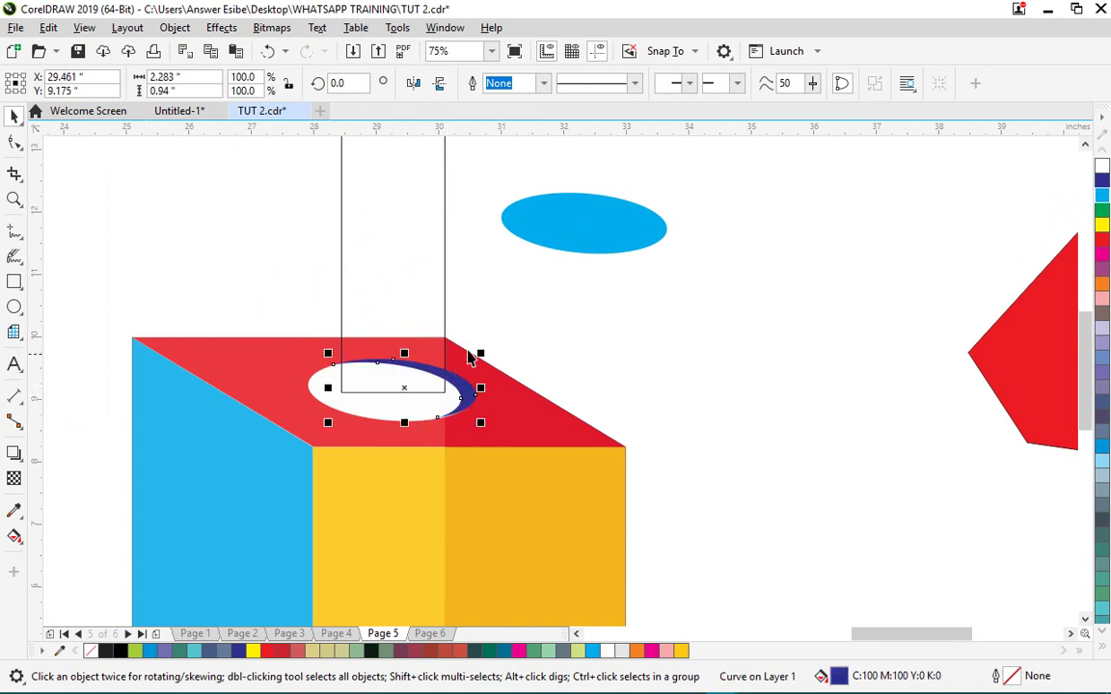
{"action": "scroll", "coordinate": [463, 396], "scroll_direction": "up", "scroll_amount": 2}
{"action": "left_click_drag", "start_coordinate": [495, 333], "coordinate": [462, 346]}
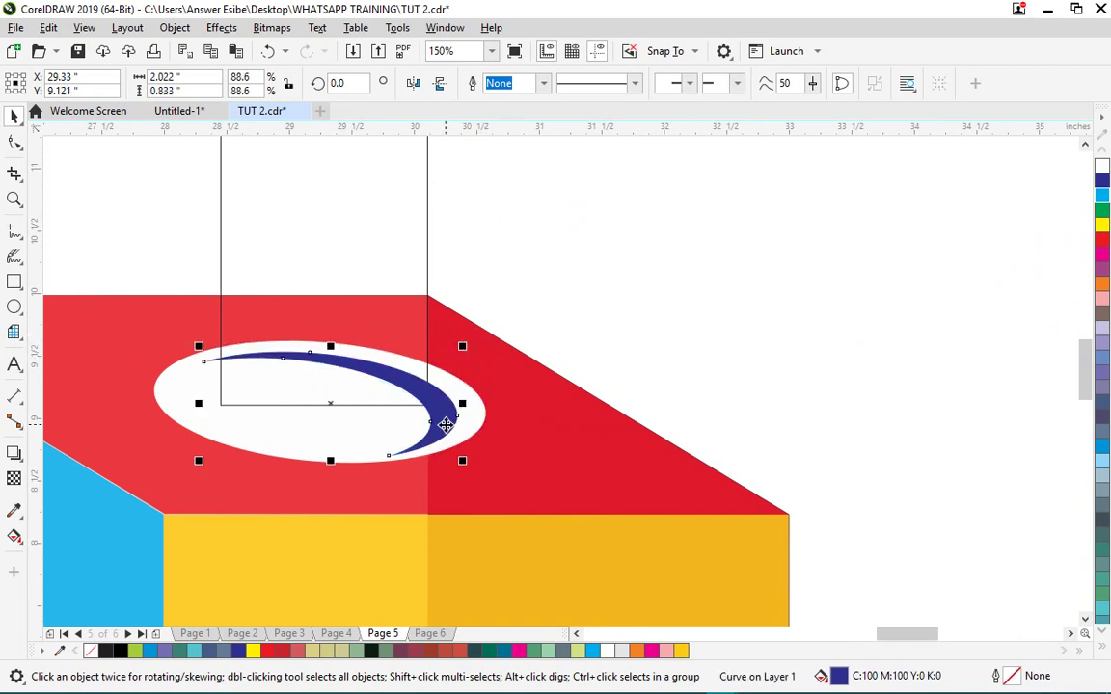
- Try to fit the dark blue crescent to the white ellipse's right rim by moving and enlarging it
{"action": "left_click_drag", "start_coordinate": [444, 425], "coordinate": [469, 421]}
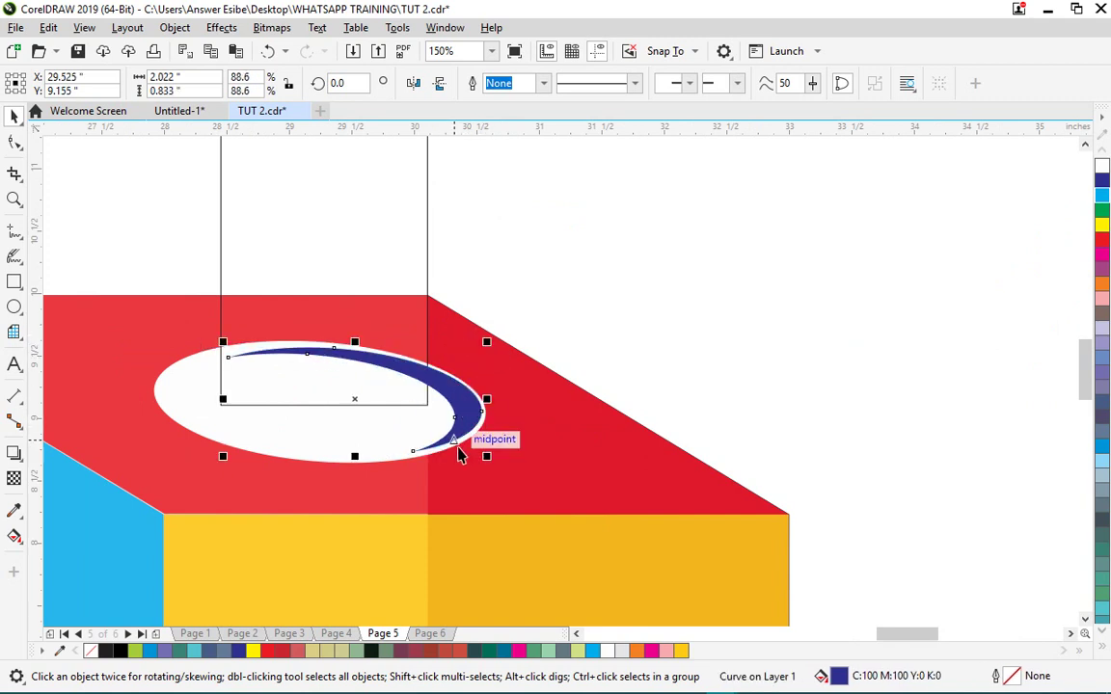
{"action": "scroll", "coordinate": [460, 453], "scroll_direction": "up", "scroll_amount": 4}
{"action": "left_click_drag", "start_coordinate": [559, 469], "coordinate": [575, 491]}
{"action": "scroll", "coordinate": [617, 511], "scroll_direction": "down", "scroll_amount": 2}
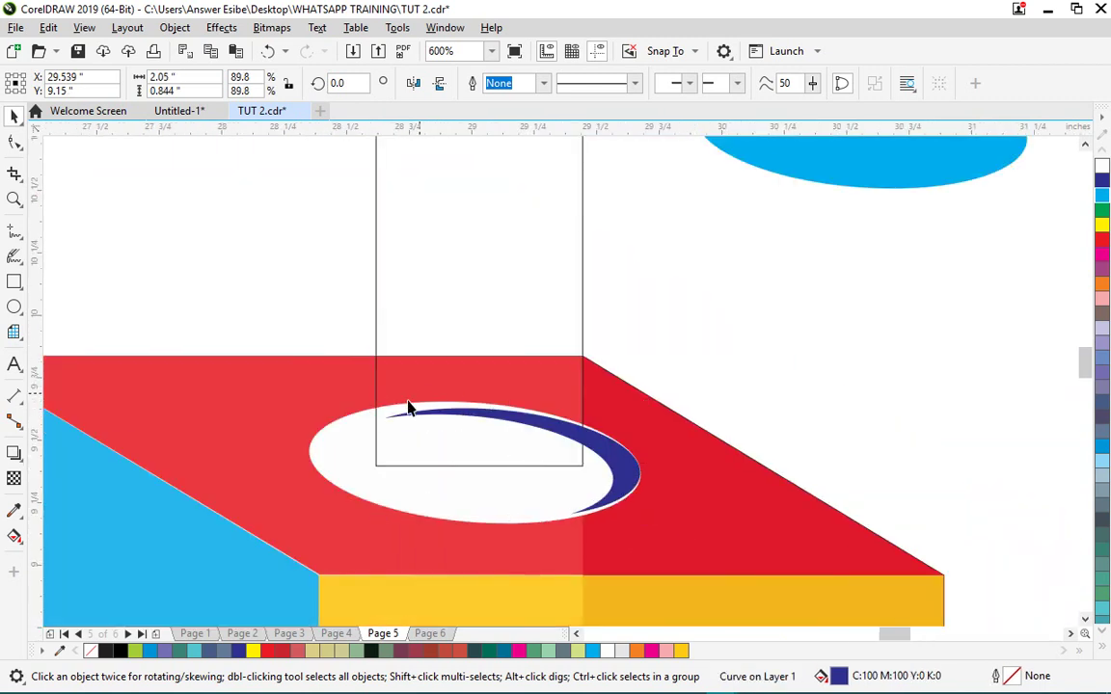
{"action": "scroll", "coordinate": [347, 415], "scroll_direction": "up", "scroll_amount": 1}
{"action": "left_click_drag", "start_coordinate": [342, 417], "coordinate": [318, 387]}
{"action": "scroll", "coordinate": [442, 372], "scroll_direction": "down", "scroll_amount": 1}
- Undo the crescent's latest enlargements and its shift toward the right rim
{"action": "key", "text": "ctrl+z"}
{"action": "key", "text": "ctrl+z"}
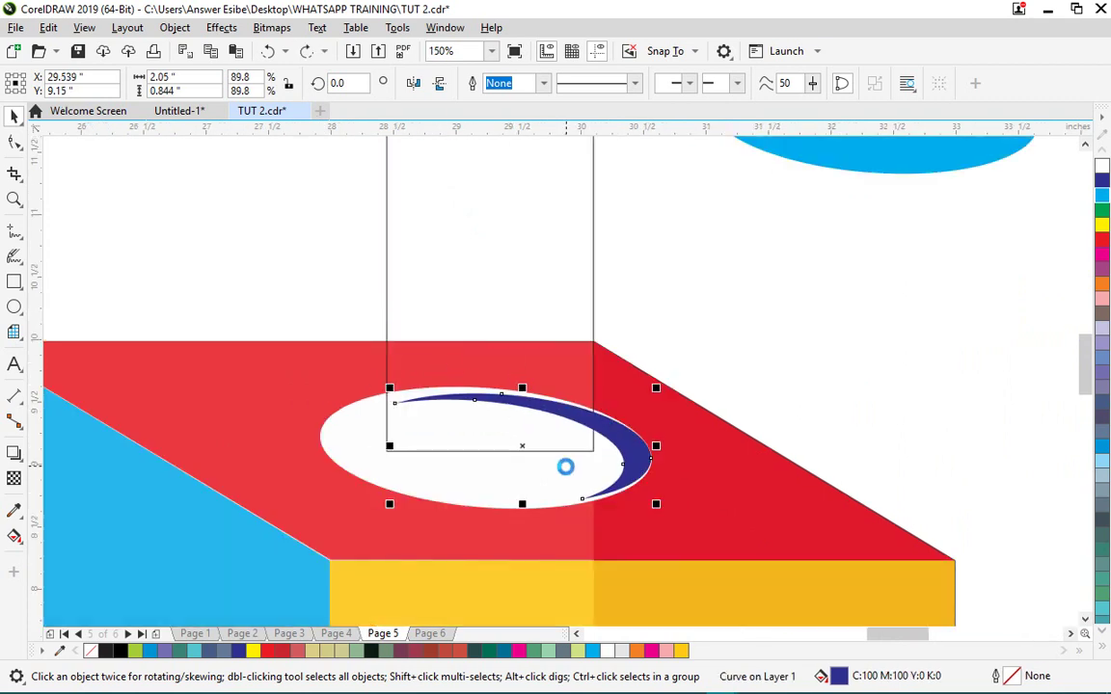
{"action": "left_click_drag", "start_coordinate": [652, 446], "coordinate": [628, 451]}
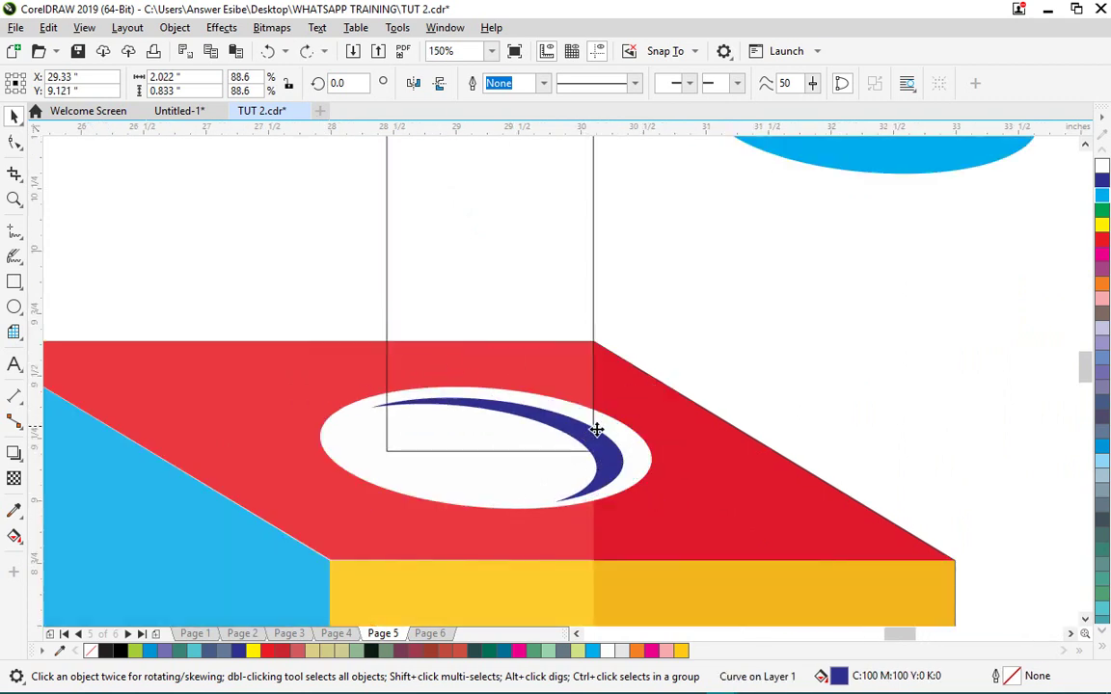
- Move the dark blue crescent against the white ellipse's right rim and stretch it to about 2.04 by 0.90 inches
{"action": "scroll", "coordinate": [595, 434], "scroll_direction": "up", "scroll_amount": 1}
{"action": "left_click_drag", "start_coordinate": [628, 493], "coordinate": [679, 497]}
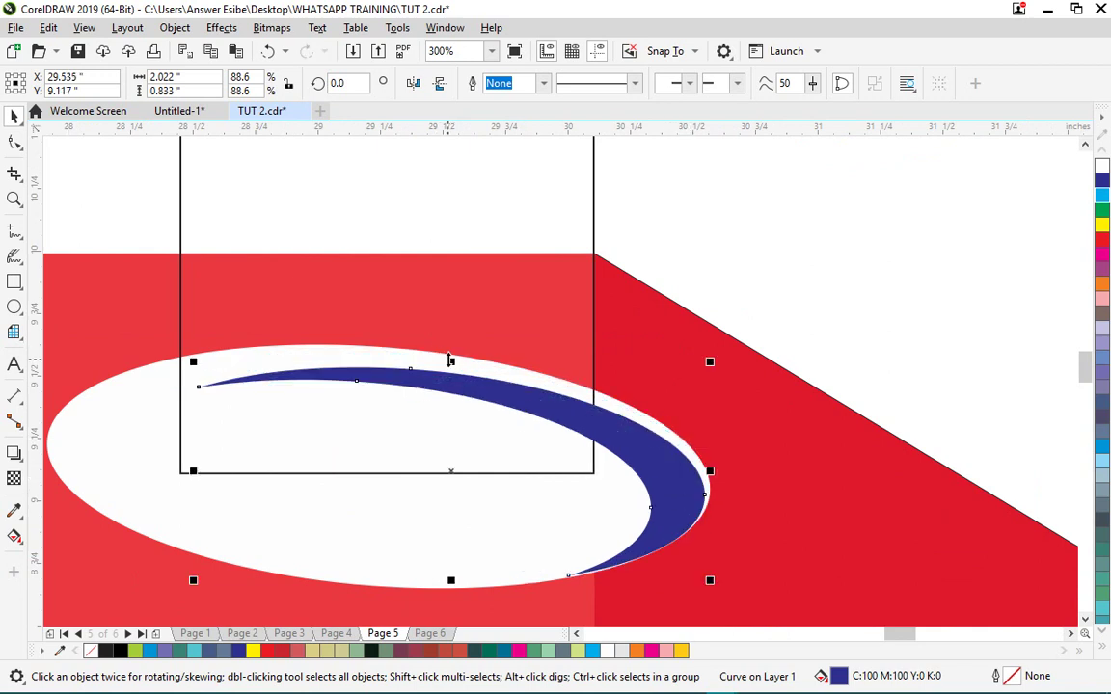
{"action": "left_click_drag", "start_coordinate": [450, 362], "coordinate": [457, 348]}
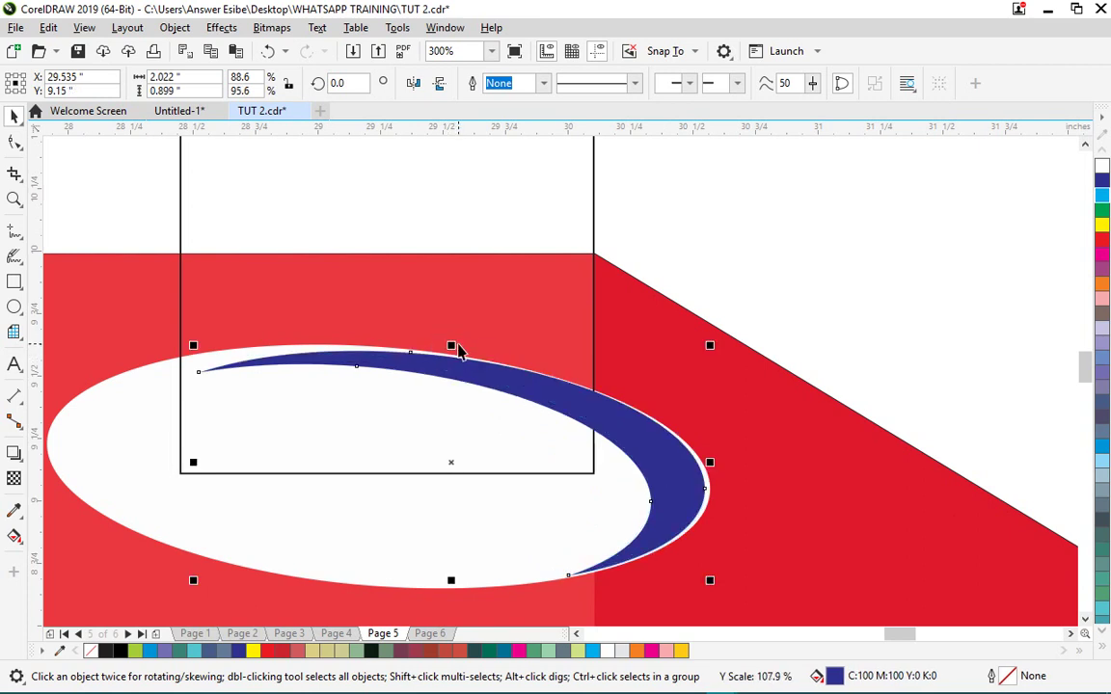
{"action": "left_click_drag", "start_coordinate": [714, 465], "coordinate": [719, 465]}
{"action": "scroll", "coordinate": [719, 465], "scroll_direction": "down", "scroll_amount": 4}
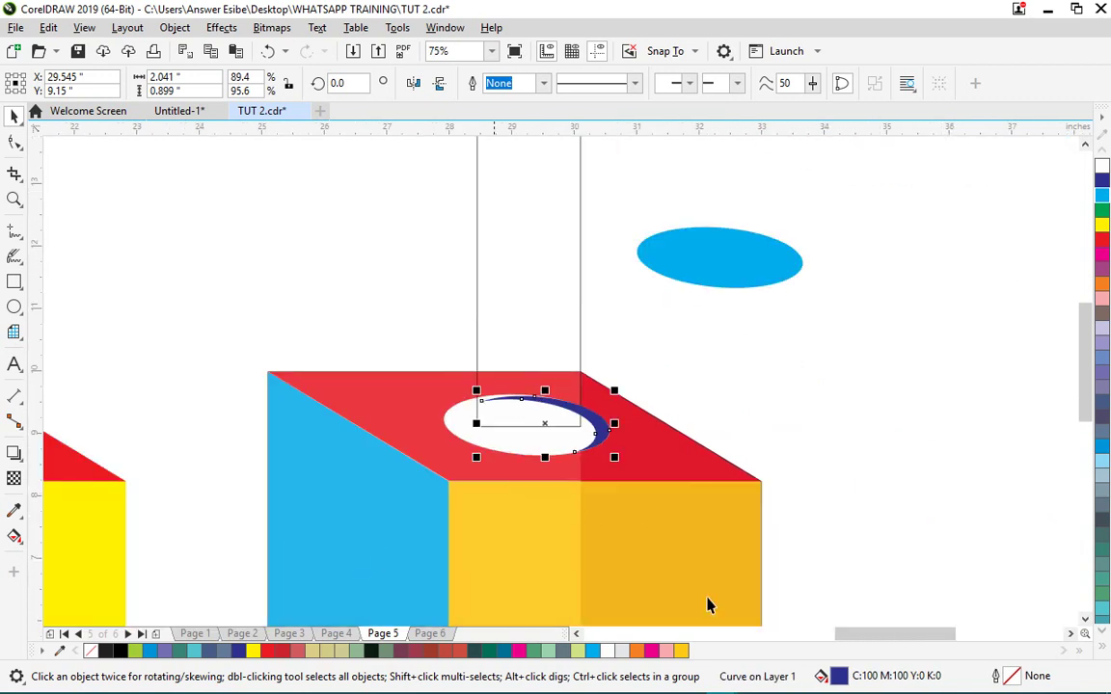
- Fill the crescent with light gray (C:0 M:0 Y:0 K:20) and deselect it
{"action": "left_click", "coordinate": [1102, 623]}
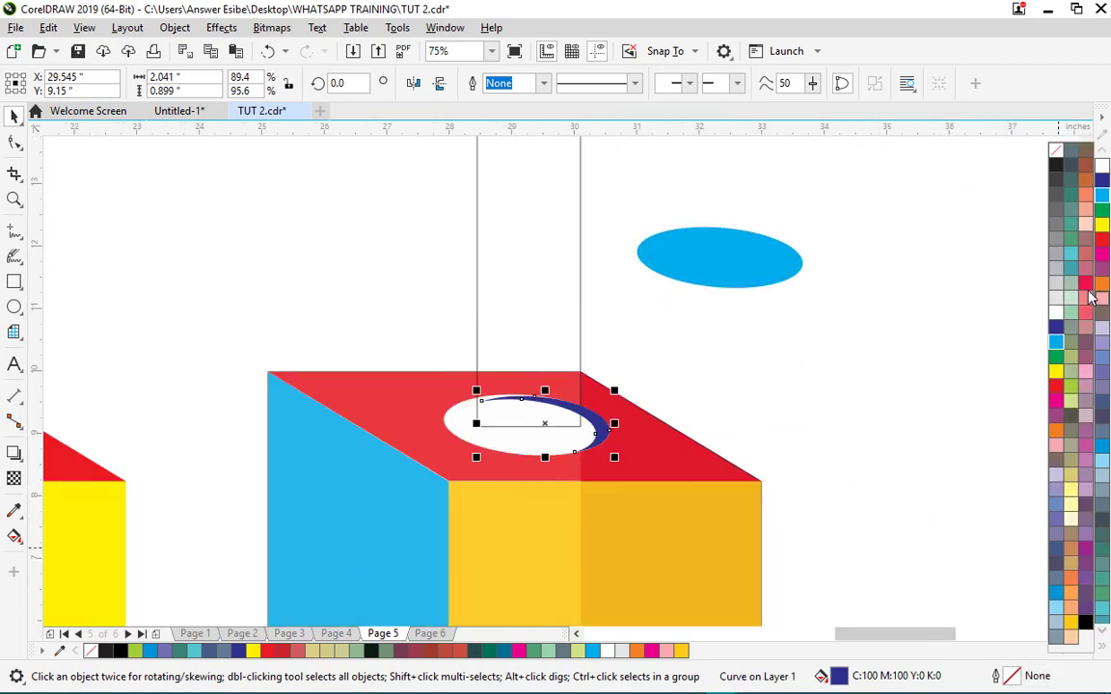
{"action": "left_click", "coordinate": [1056, 299]}
{"action": "left_click", "coordinate": [908, 367]}
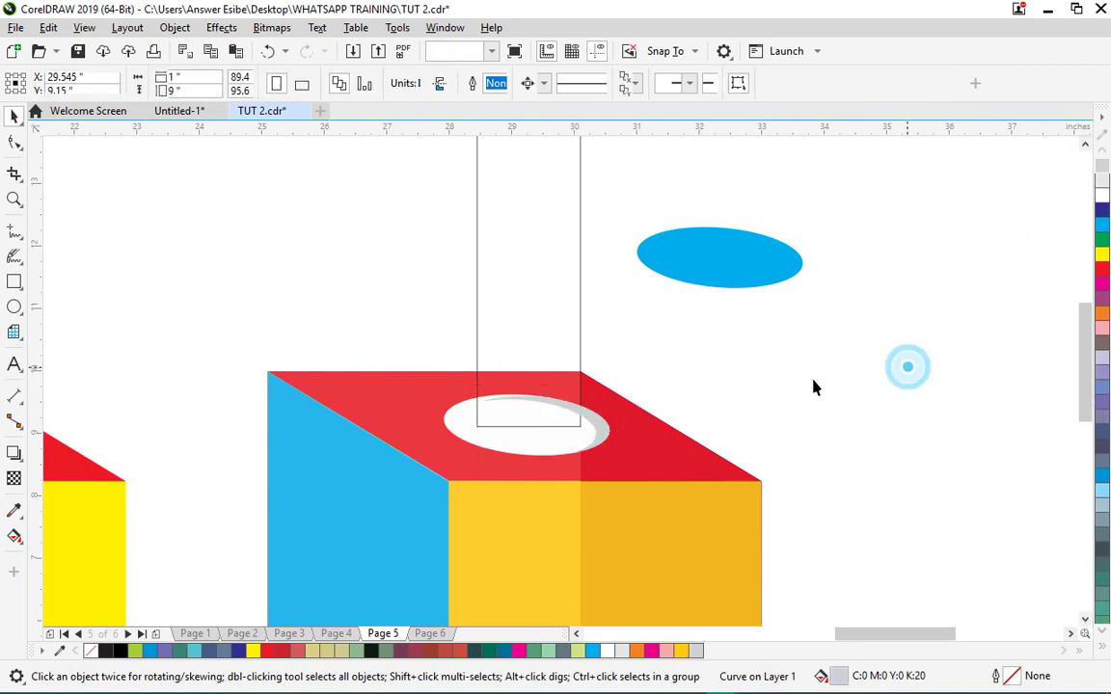
{"action": "left_click", "coordinate": [796, 359]}
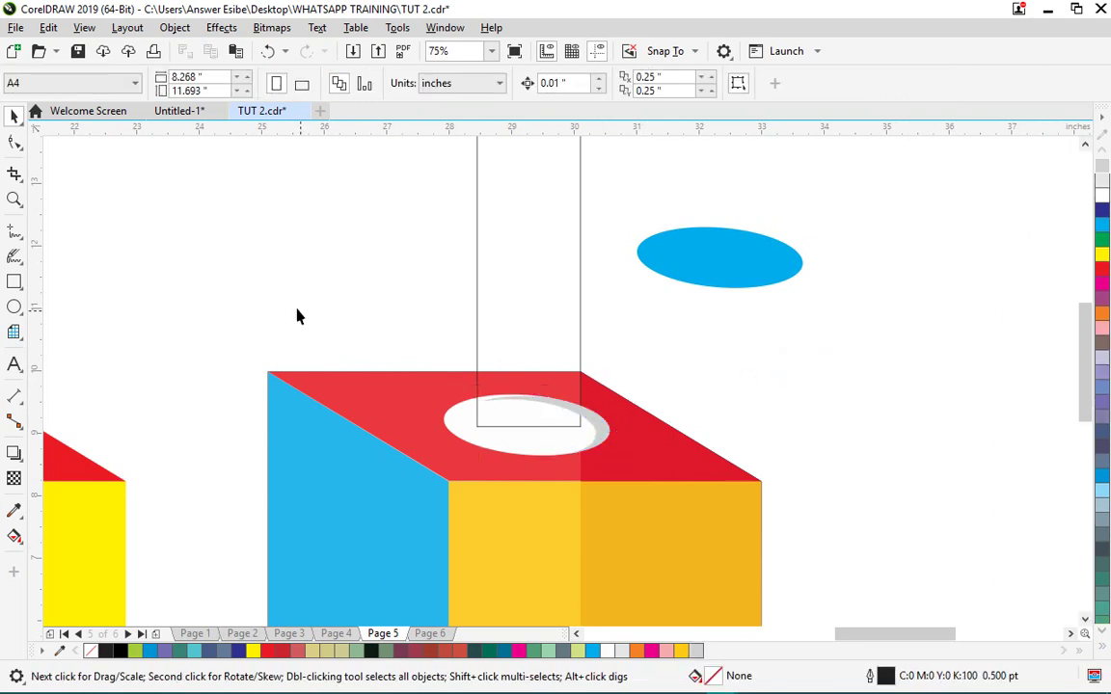
{"action": "scroll", "coordinate": [297, 317], "scroll_direction": "down", "scroll_amount": 2}
{"action": "scroll", "coordinate": [411, 366], "scroll_direction": "up", "scroll_amount": 2}
{"action": "left_click", "coordinate": [690, 345]}
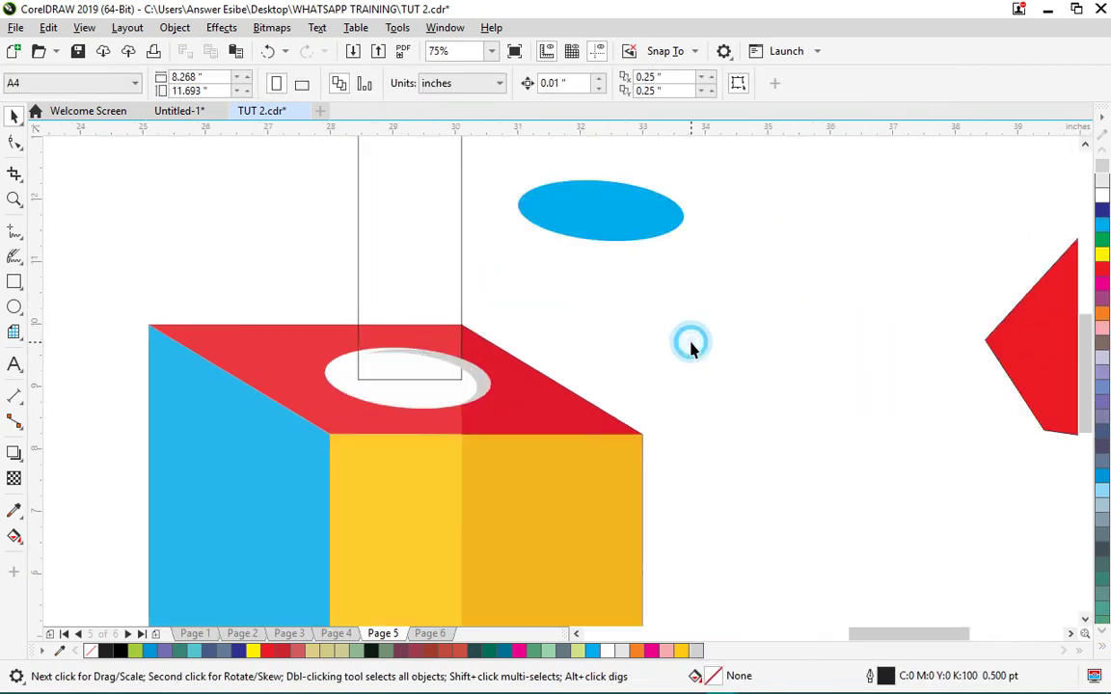
- Place a copy of the gray crescent to the right of the opening and mirror it vertically and horizontally
{"action": "left_click", "coordinate": [476, 386]}
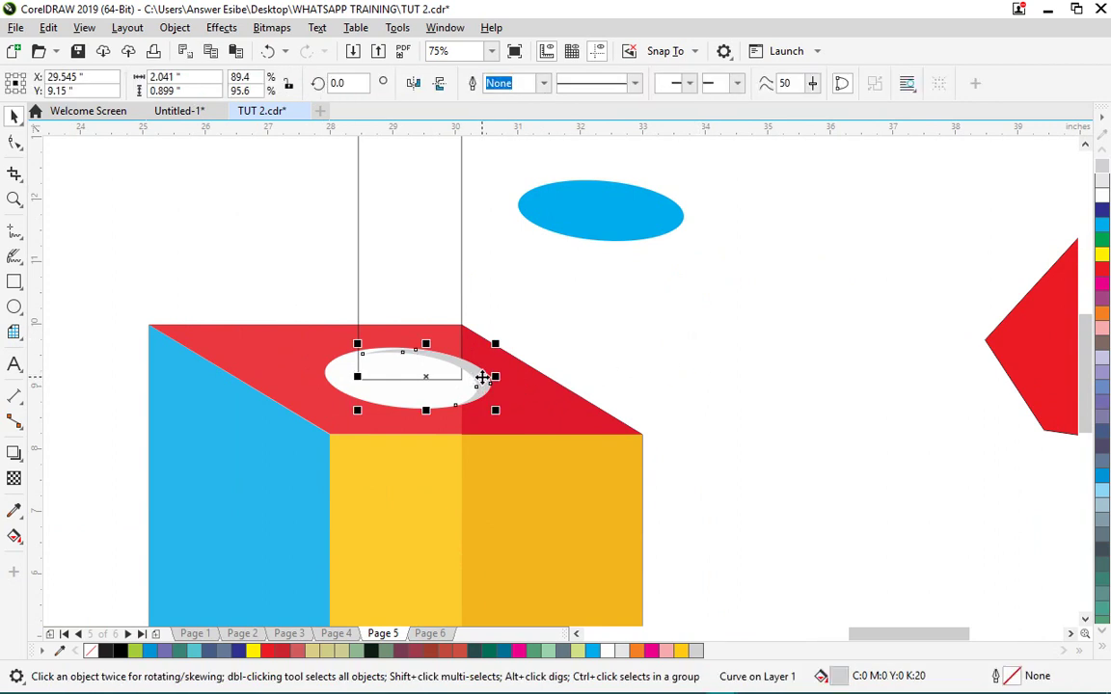
{"action": "left_click_drag", "start_coordinate": [483, 378], "coordinate": [644, 336]}
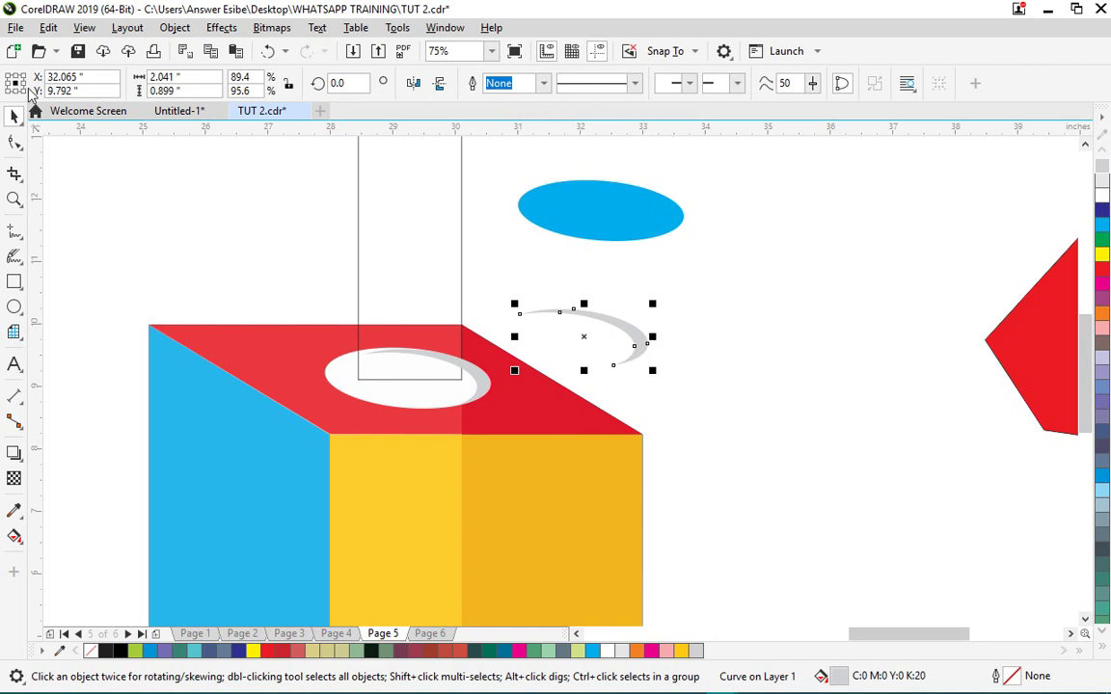
{"action": "left_click", "coordinate": [440, 84]}
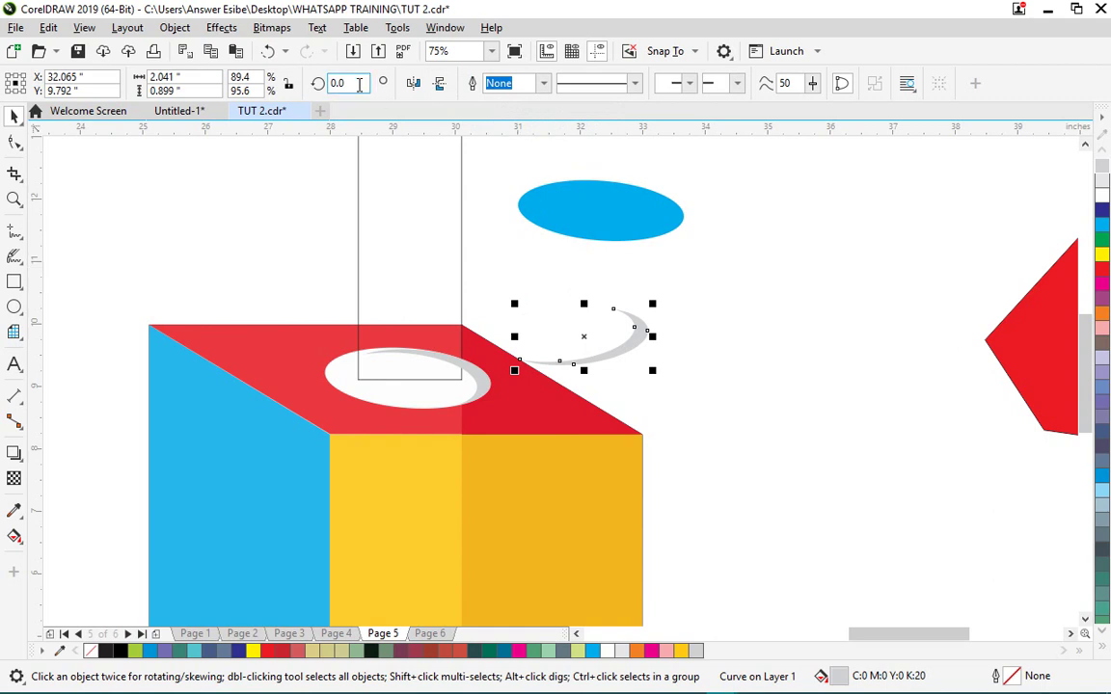
{"action": "left_click", "coordinate": [415, 85]}
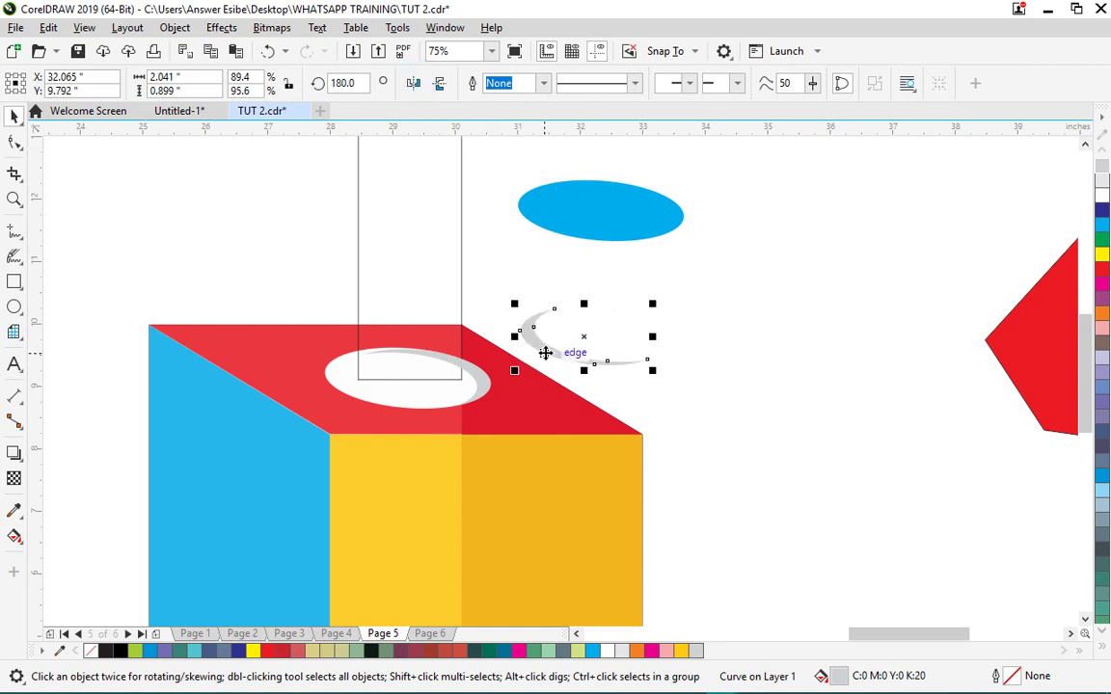
- Fit the mirrored crescent to the white ellipse's left rim, shrinking it to about 1.59 inches wide and stretching it slightly downward
{"action": "left_click_drag", "start_coordinate": [543, 350], "coordinate": [349, 397]}
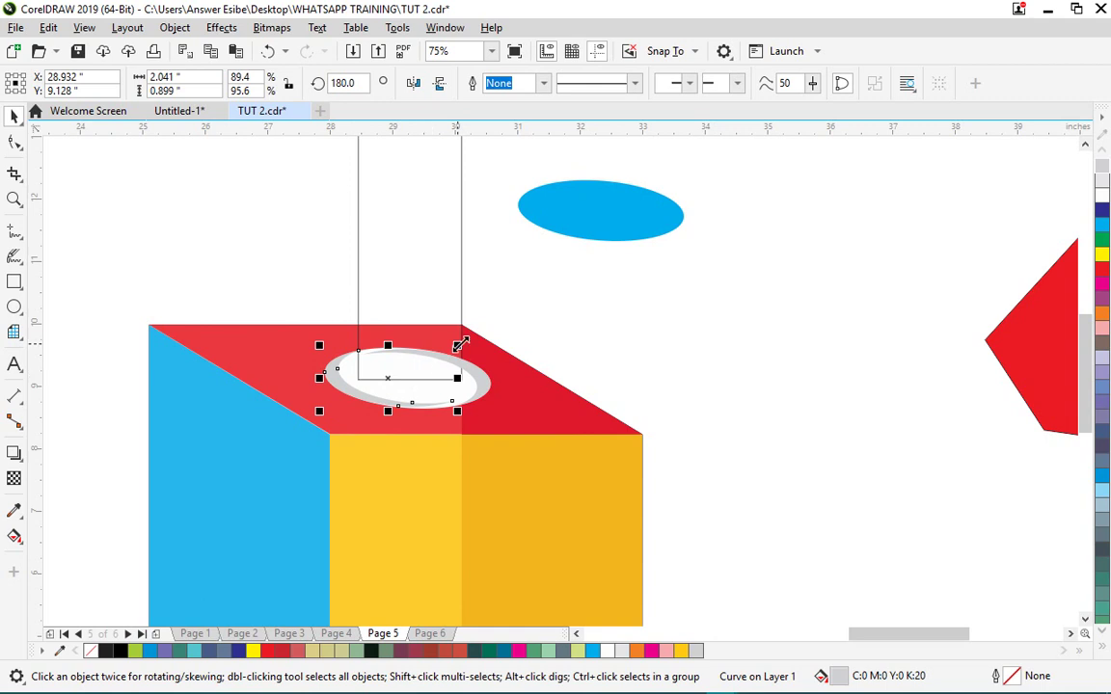
{"action": "left_click_drag", "start_coordinate": [459, 344], "coordinate": [422, 354]}
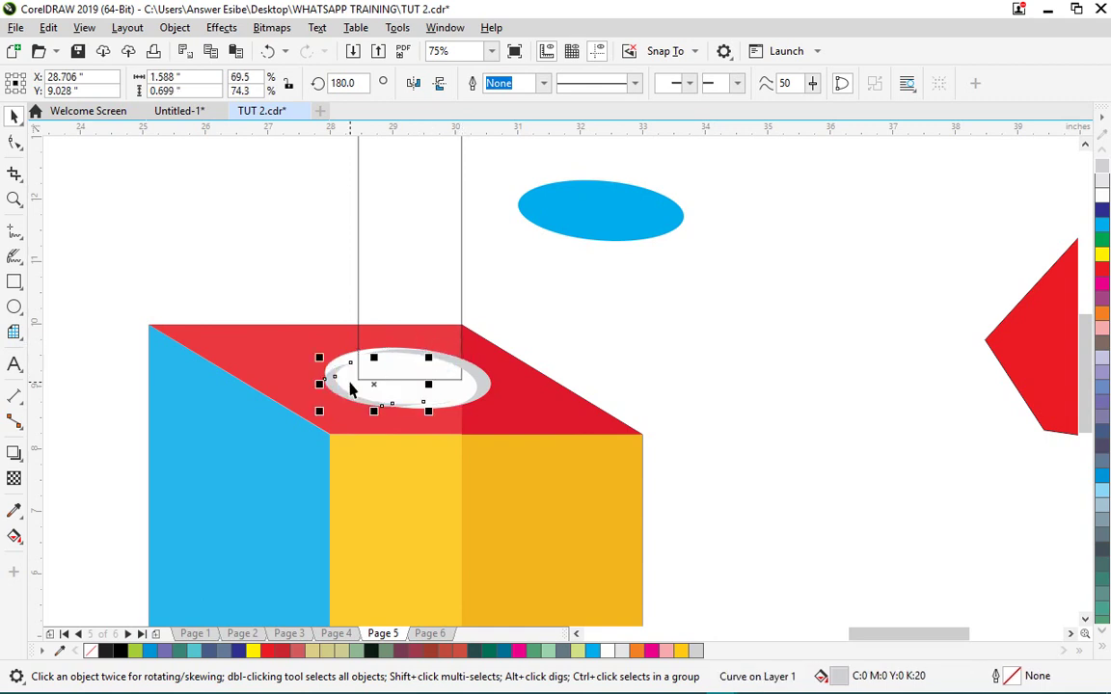
{"action": "scroll", "coordinate": [349, 390], "scroll_direction": "up", "scroll_amount": 2}
{"action": "scroll", "coordinate": [349, 389], "scroll_direction": "up", "scroll_amount": 2}
{"action": "mouse_move", "coordinate": [278, 382]}
{"action": "left_mouse_down"}
{"action": "mouse_move", "coordinate": [292, 354]}
{"action": "mouse_move", "coordinate": [281, 360]}
{"action": "left_mouse_up"}
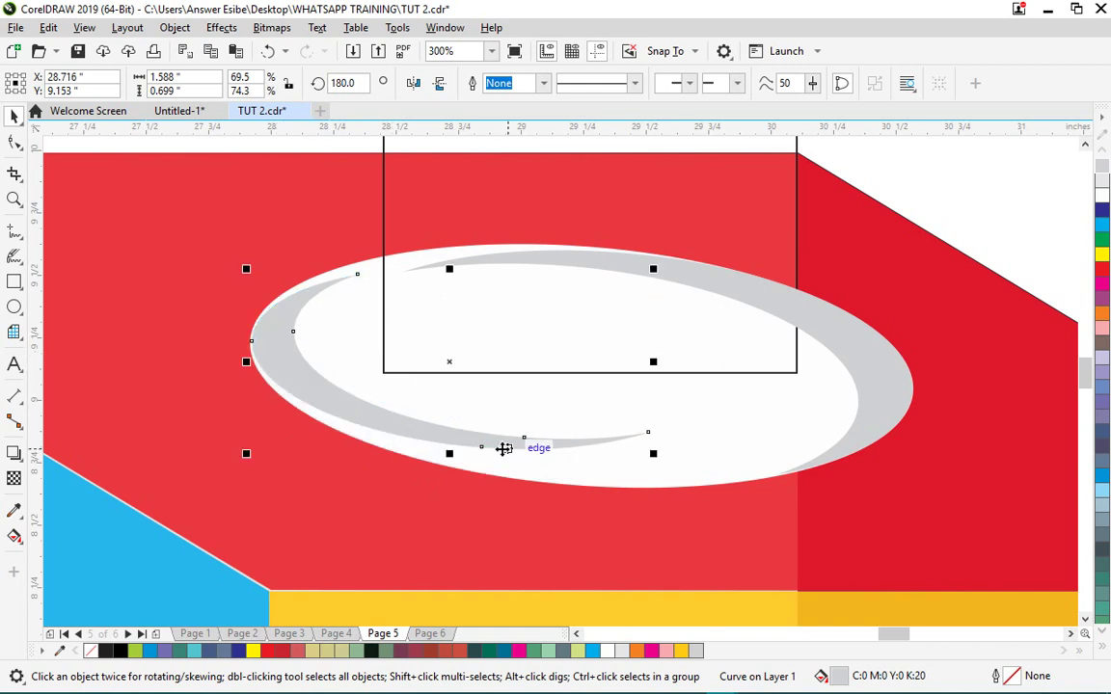
{"action": "left_click_drag", "start_coordinate": [449, 453], "coordinate": [461, 469]}
{"action": "scroll", "coordinate": [442, 419], "scroll_direction": "down", "scroll_amount": 2}
{"action": "scroll", "coordinate": [439, 417], "scroll_direction": "down", "scroll_amount": 4}
{"action": "left_click", "coordinate": [726, 360]}
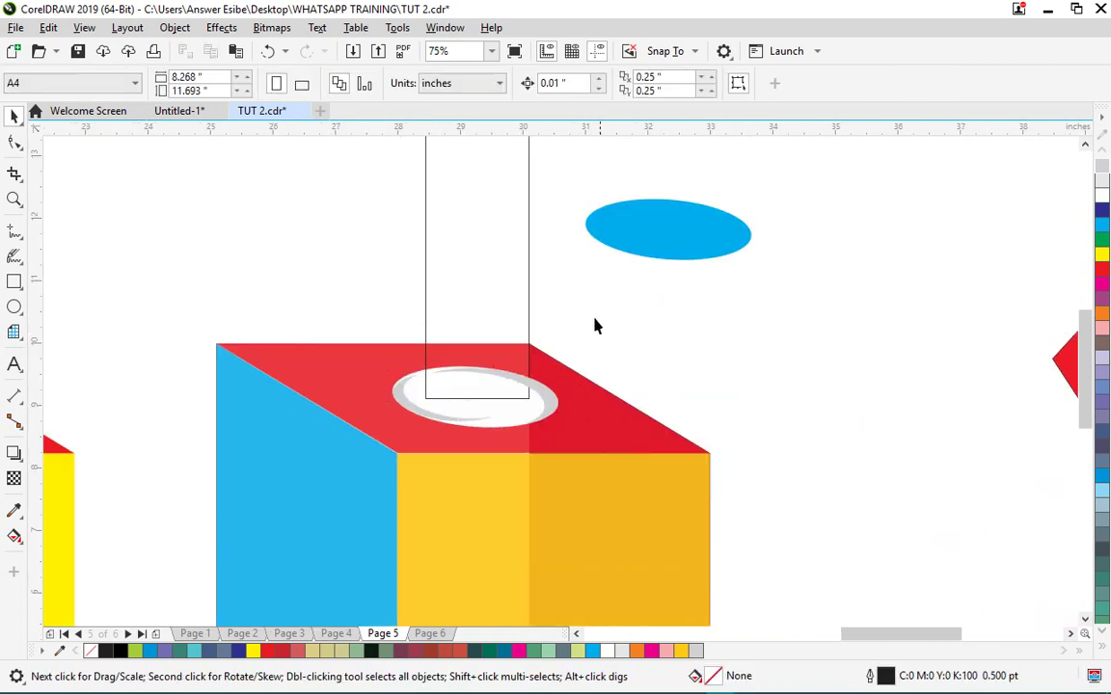
- Shift the tall rectangle slightly down and left so its base sits deeper inside the white opening
{"action": "scroll", "coordinate": [421, 244], "scroll_direction": "down", "scroll_amount": 1}
{"action": "scroll", "coordinate": [457, 315], "scroll_direction": "up", "scroll_amount": 2}
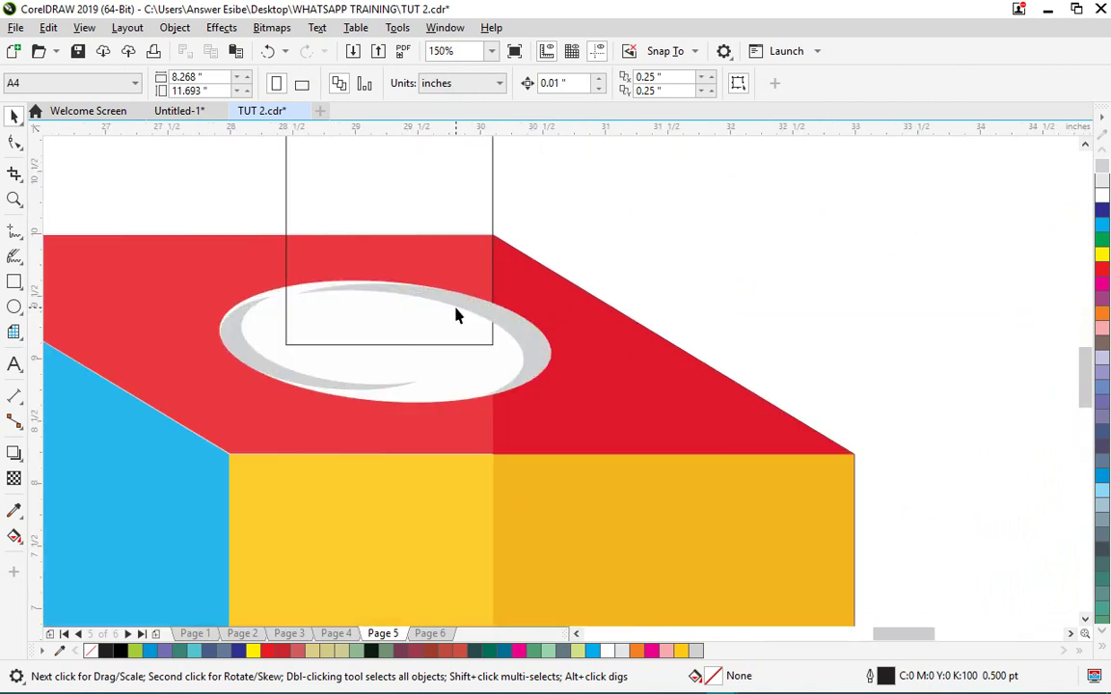
{"action": "scroll", "coordinate": [466, 373], "scroll_direction": "down", "scroll_amount": 1}
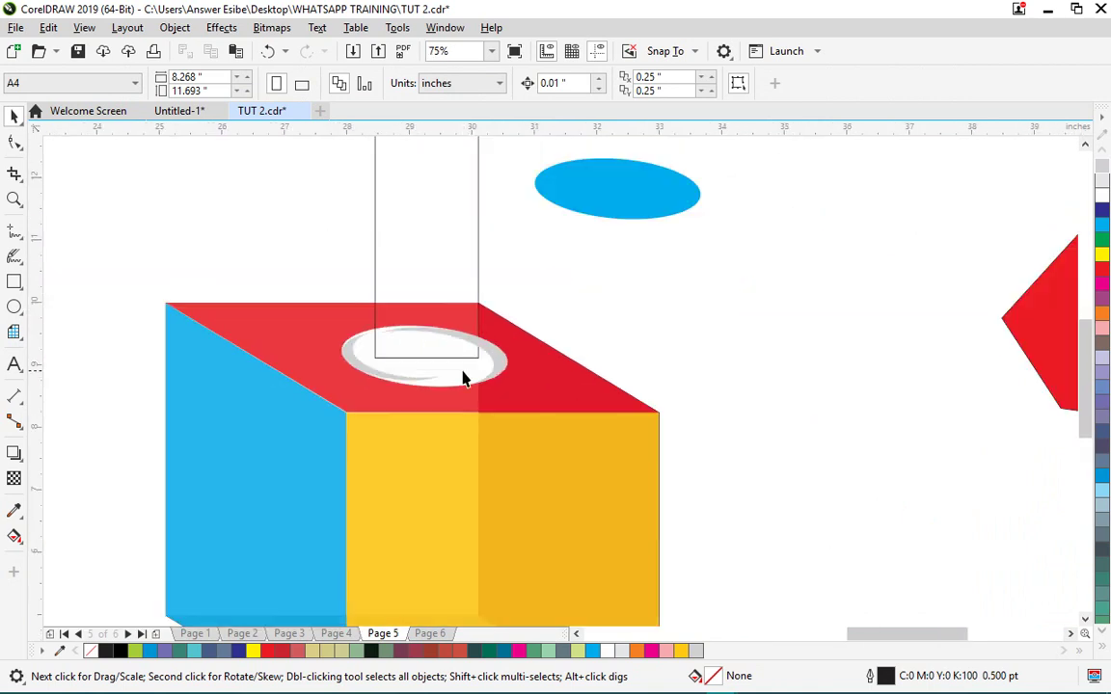
{"action": "left_click", "coordinate": [444, 191]}
{"action": "left_click_drag", "start_coordinate": [456, 203], "coordinate": [454, 213]}
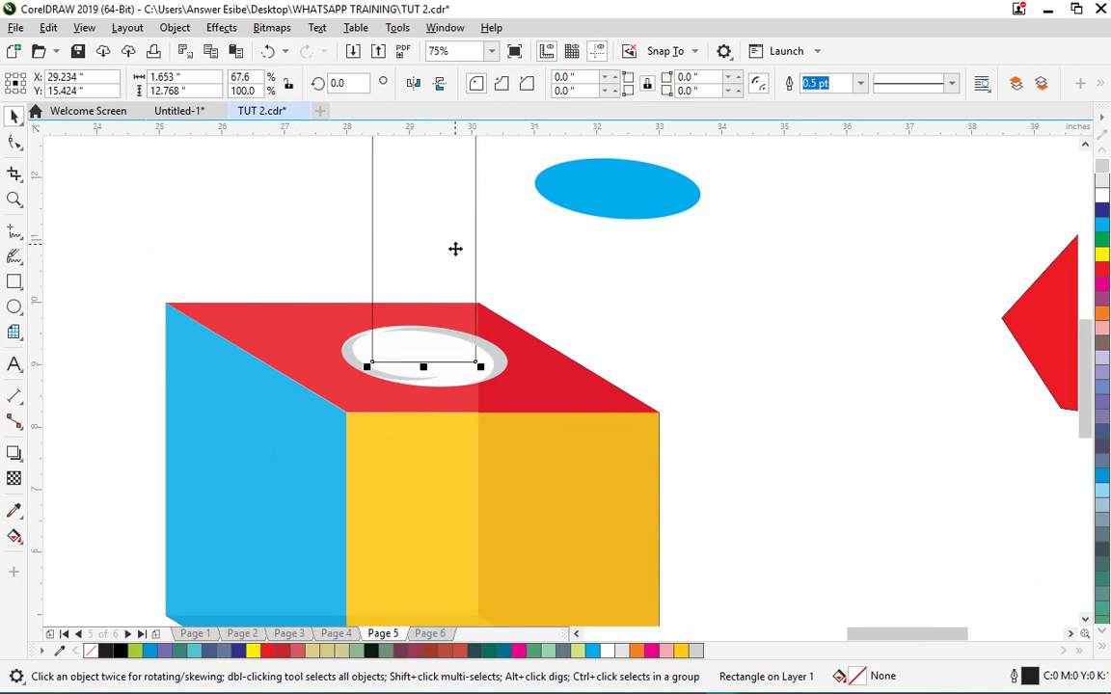
- Round all corners of the tall rectangle to a radius of about 0.668 inches with the Shape tool
{"action": "scroll", "coordinate": [422, 366], "scroll_direction": "down", "scroll_amount": 1}
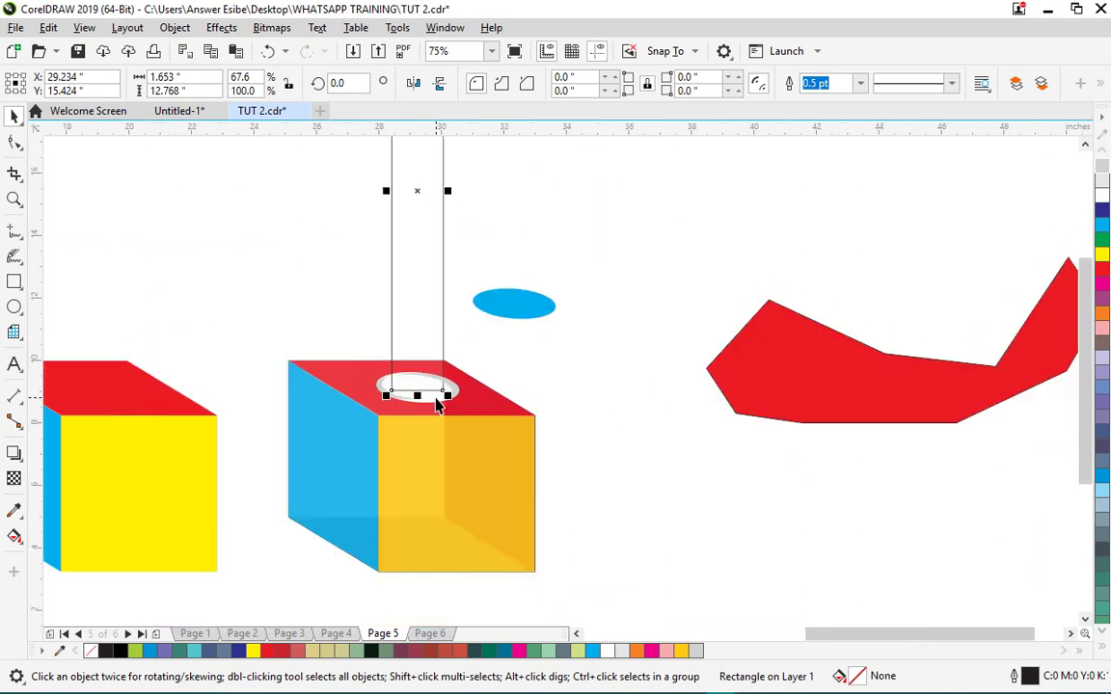
{"action": "scroll", "coordinate": [424, 335], "scroll_direction": "up", "scroll_amount": 3}
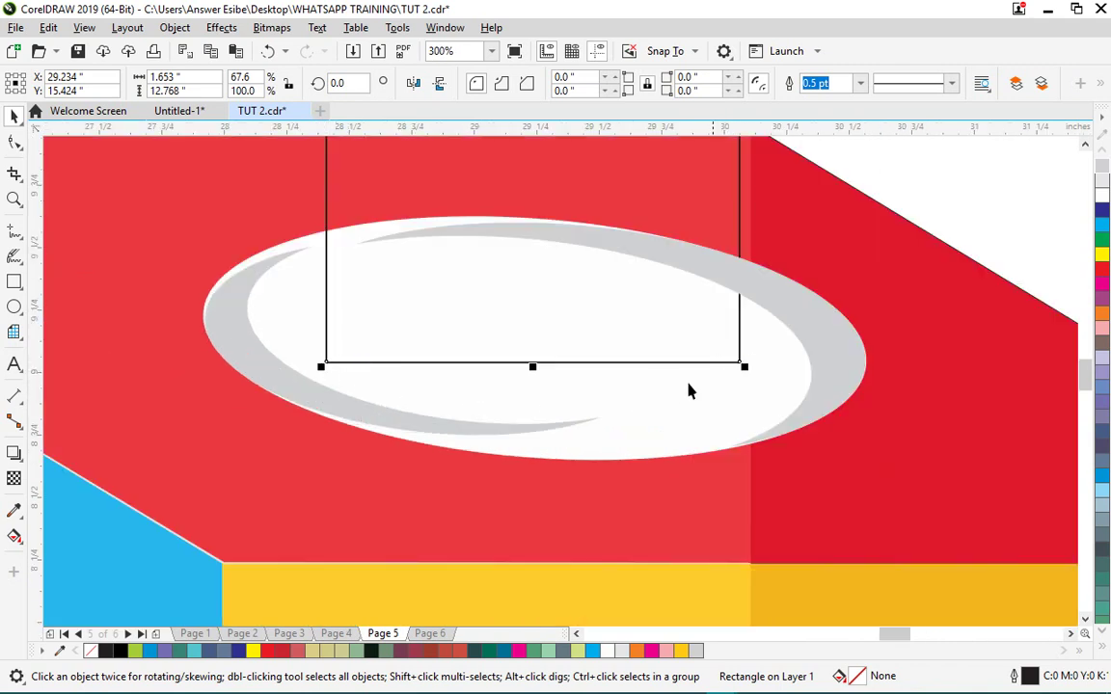
{"action": "left_click", "coordinate": [14, 143]}
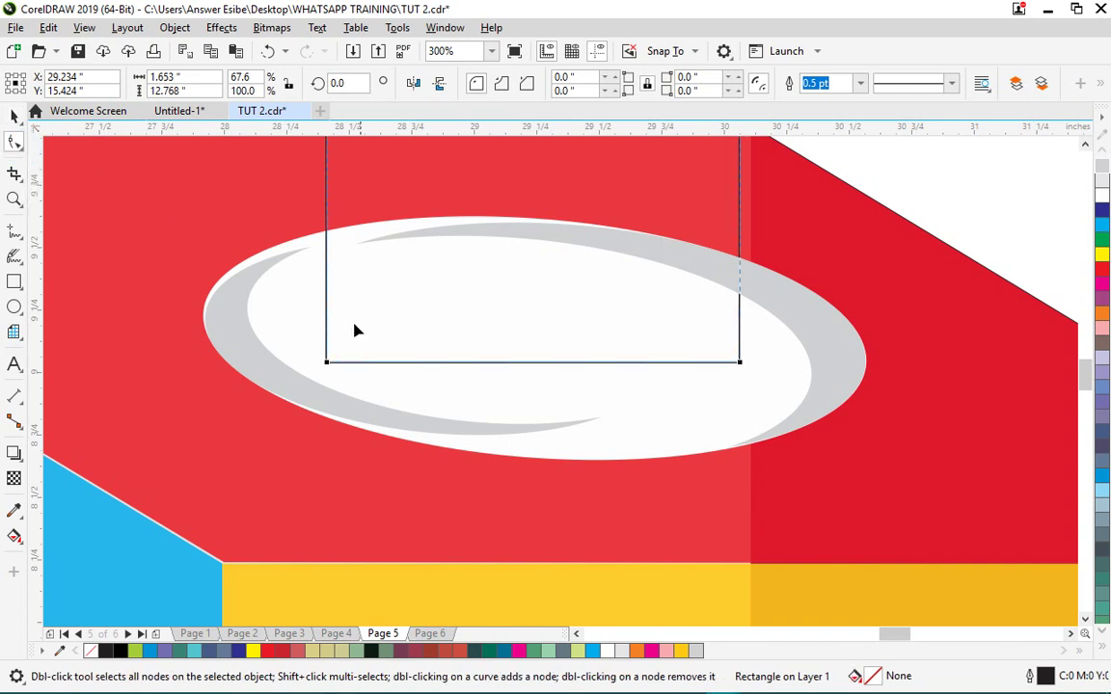
{"action": "scroll", "coordinate": [356, 379], "scroll_direction": "down", "scroll_amount": 8}
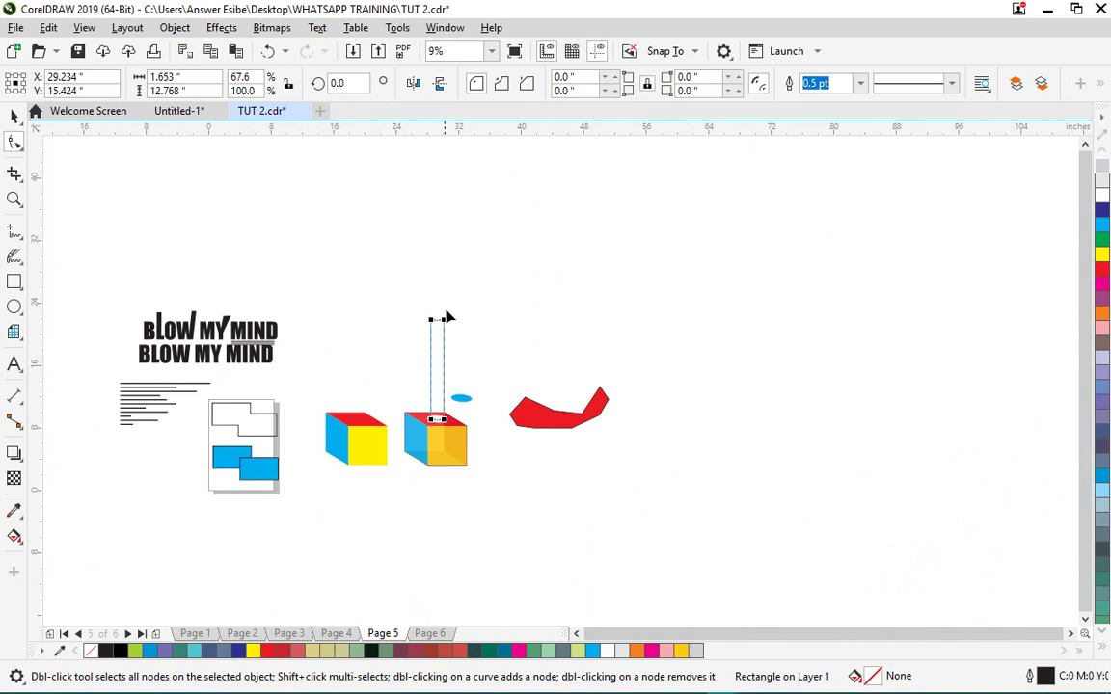
{"action": "scroll", "coordinate": [430, 415], "scroll_direction": "up", "scroll_amount": 8}
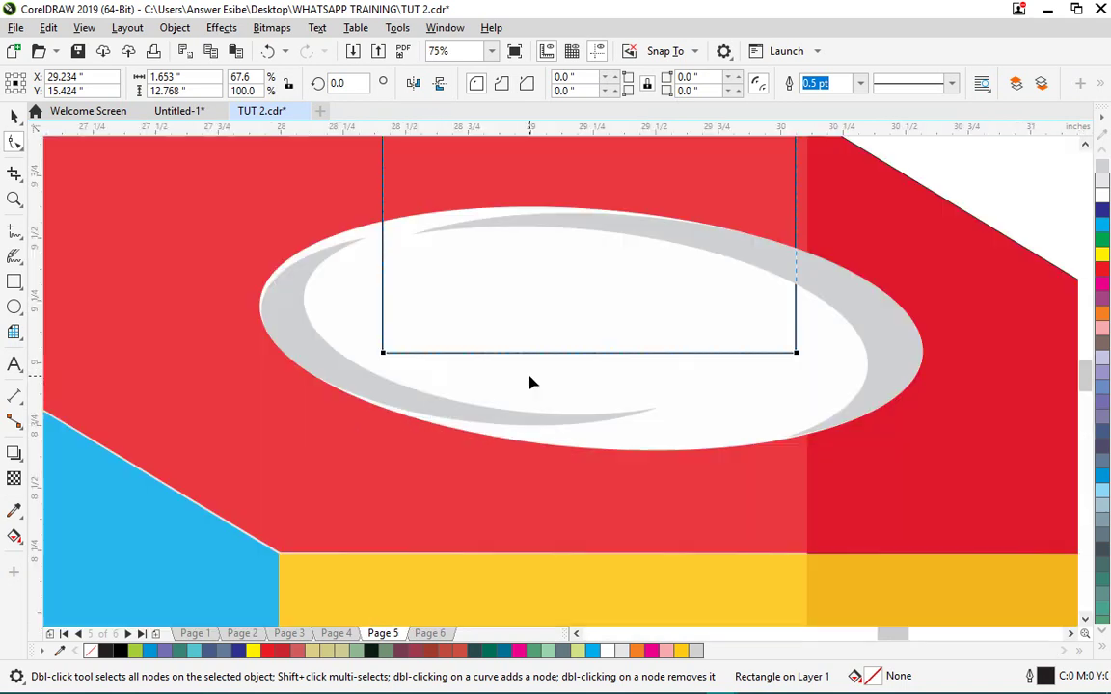
{"action": "left_click_drag", "start_coordinate": [390, 359], "coordinate": [643, 196]}
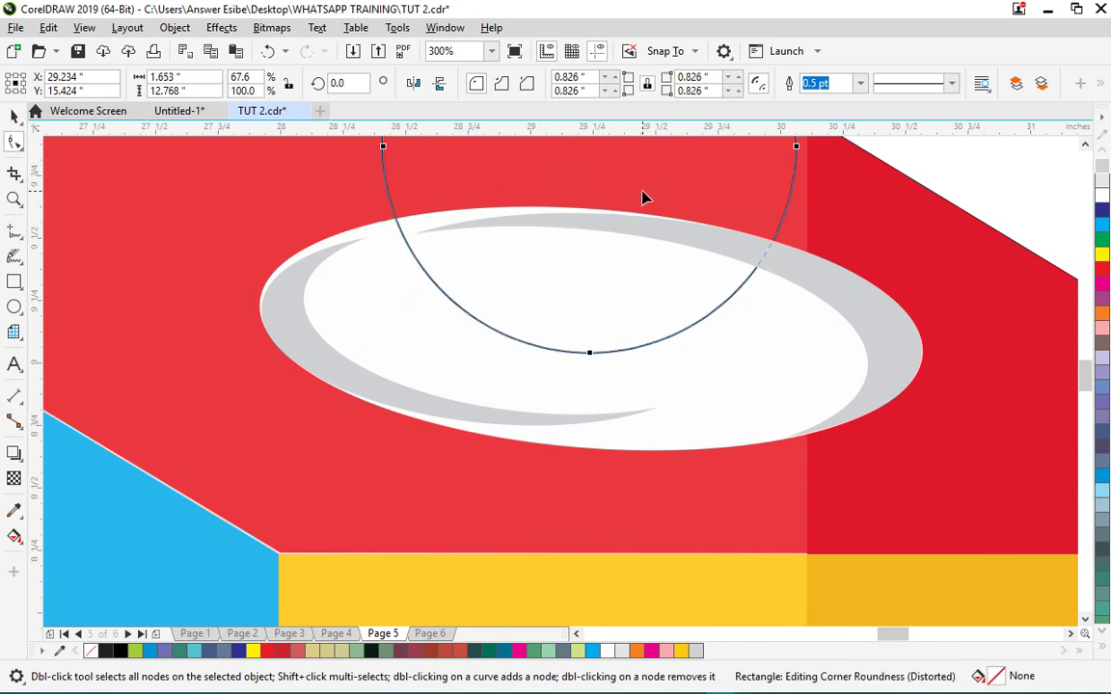
{"action": "scroll", "coordinate": [618, 300], "scroll_direction": "down", "scroll_amount": 2}
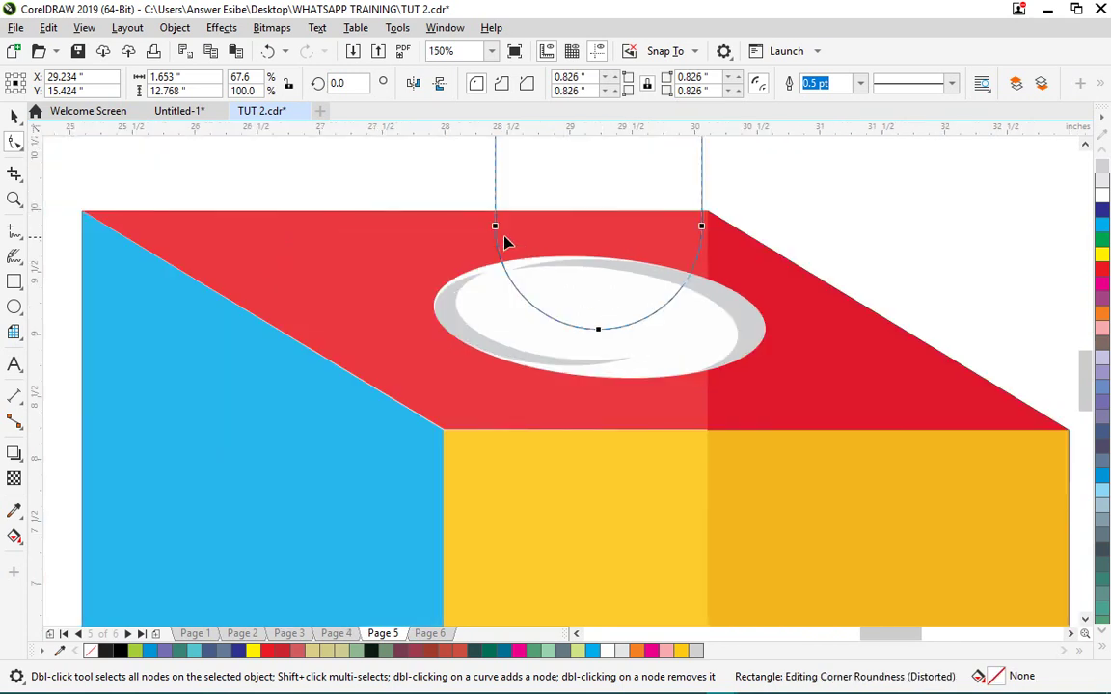
{"action": "mouse_move", "coordinate": [494, 228]}
{"action": "left_mouse_down"}
{"action": "mouse_move", "coordinate": [510, 323]}
{"action": "mouse_move", "coordinate": [521, 279]}
{"action": "mouse_move", "coordinate": [504, 248]}
{"action": "left_mouse_up"}
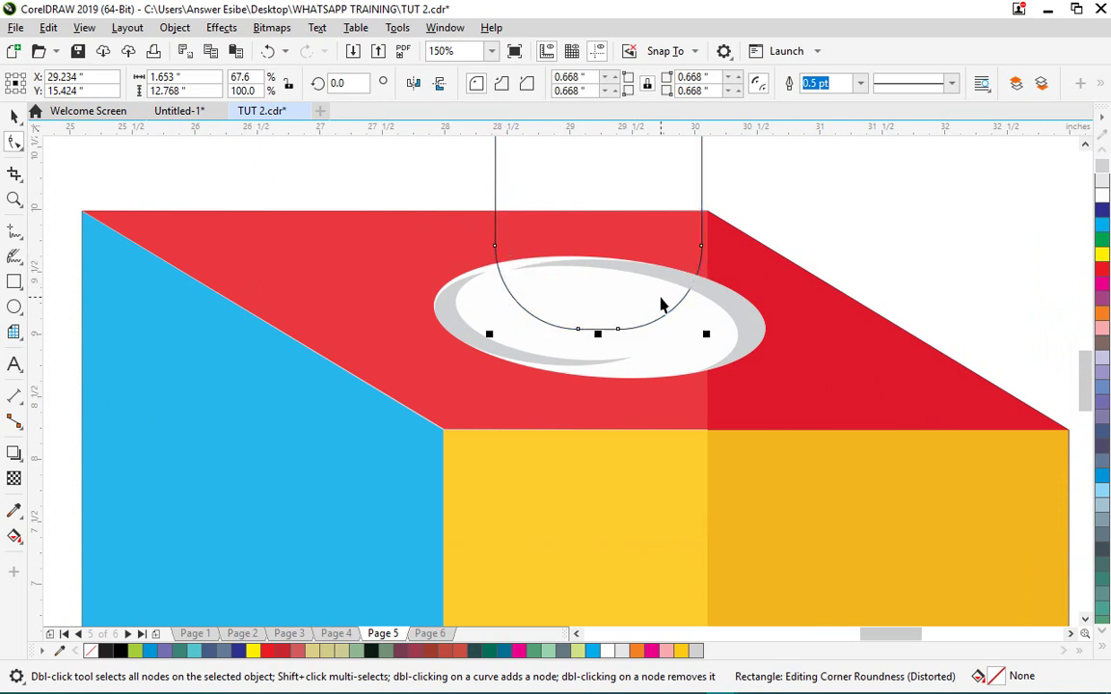
- Reposition the tall rounded rectangle slightly so its curved base sits inside the white elliptical opening
{"action": "key", "text": "space"}
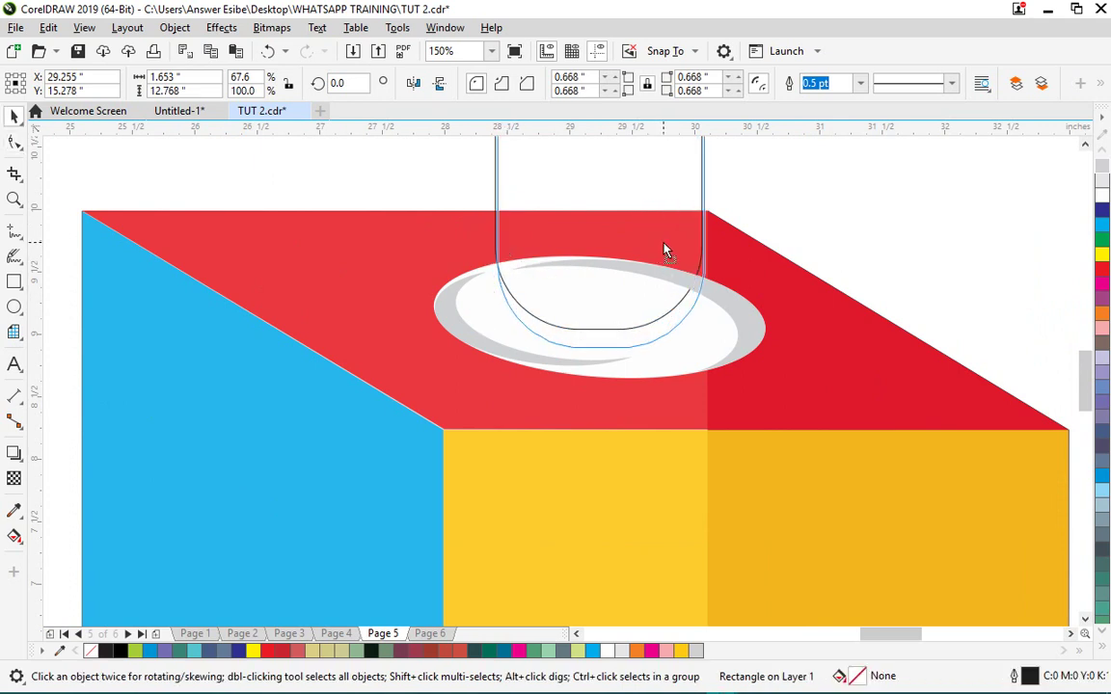
{"action": "mouse_move", "coordinate": [663, 251]}
{"action": "left_mouse_down"}
{"action": "mouse_move", "coordinate": [674, 230]}
{"action": "mouse_move", "coordinate": [679, 253]}
{"action": "left_mouse_up"}
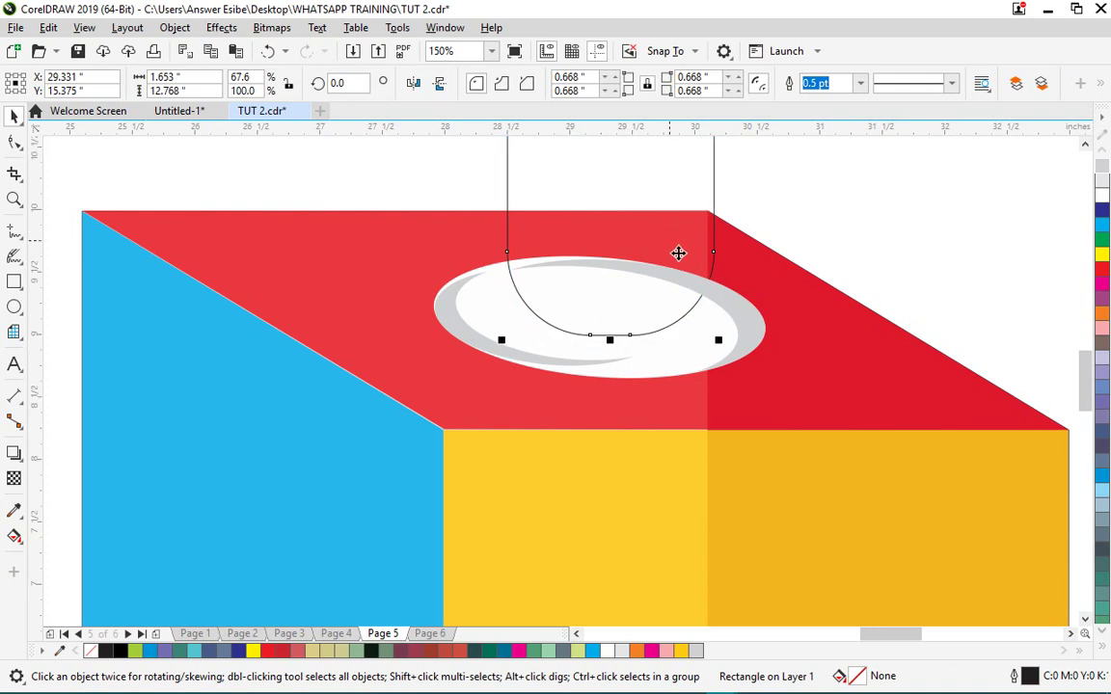
{"action": "scroll", "coordinate": [592, 290], "scroll_direction": "down", "scroll_amount": 2}
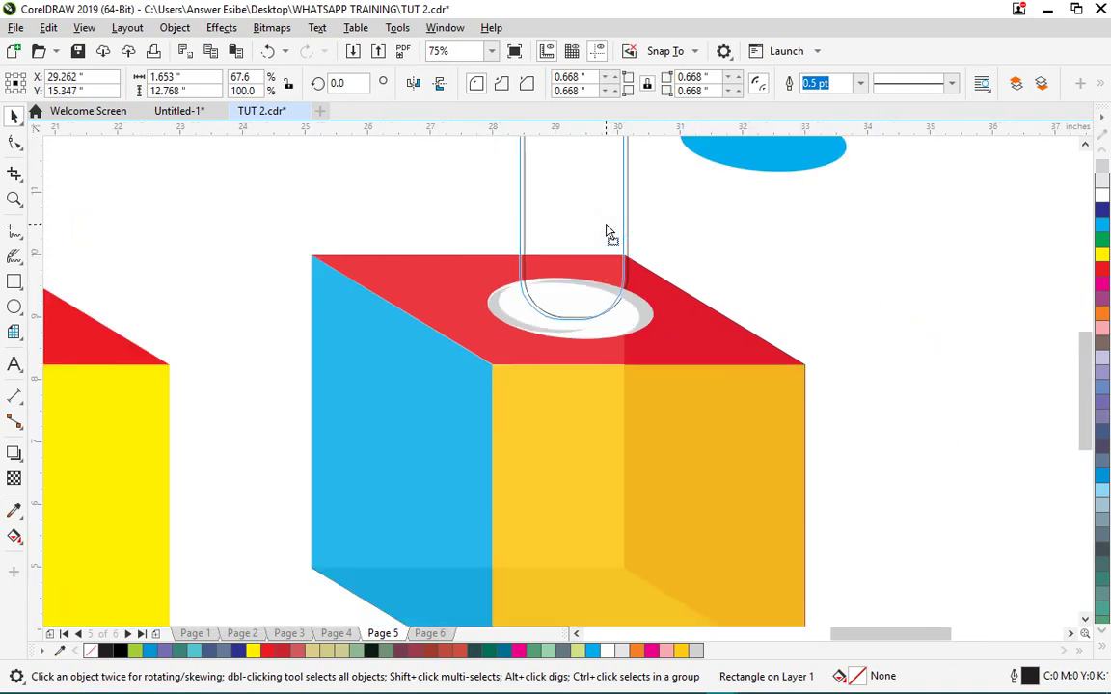
{"action": "scroll", "coordinate": [607, 232], "scroll_direction": "down", "scroll_amount": 5}
- Shrink the cyan ellipse to about 0.519 × 0.191 inches, place it at the rounded rectangle's base and fill it with C:0 M:0 Y:0 K:70
{"action": "scroll", "coordinate": [582, 322], "scroll_direction": "up", "scroll_amount": 3}
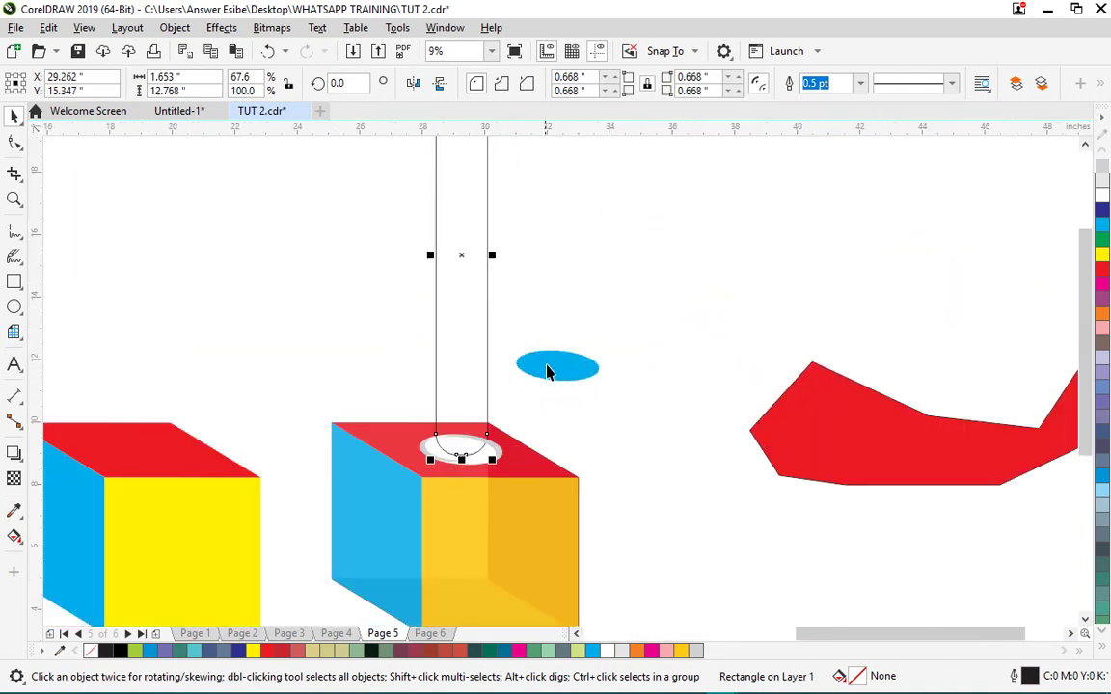
{"action": "left_click_drag", "start_coordinate": [547, 372], "coordinate": [758, 365]}
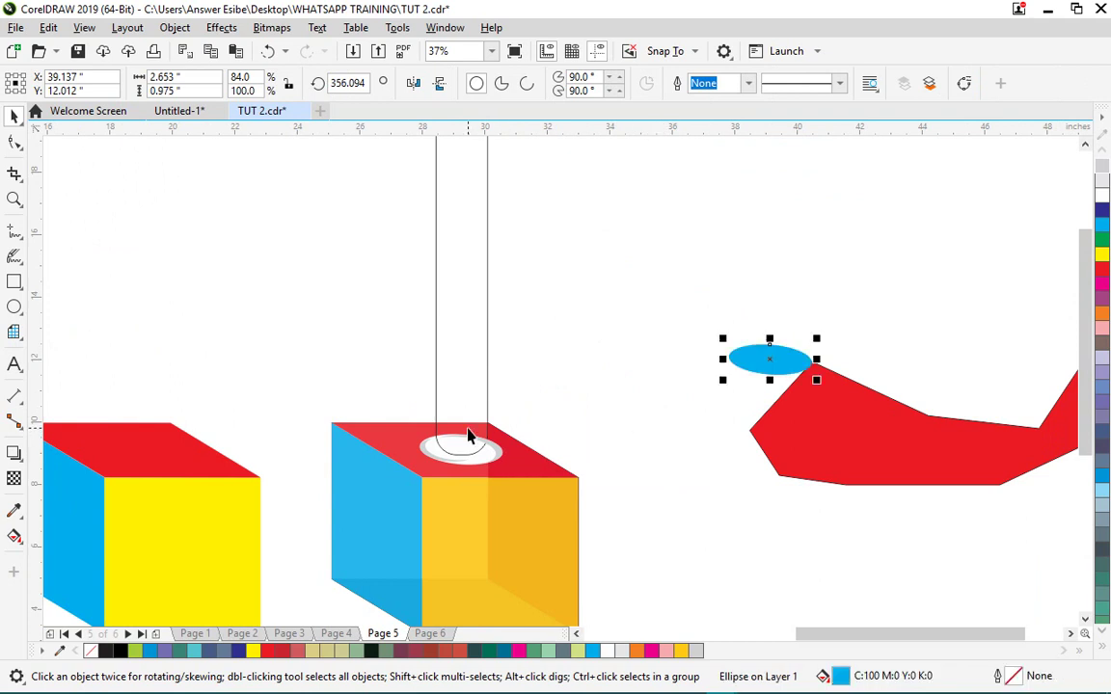
{"action": "scroll", "coordinate": [473, 470], "scroll_direction": "up", "scroll_amount": 2}
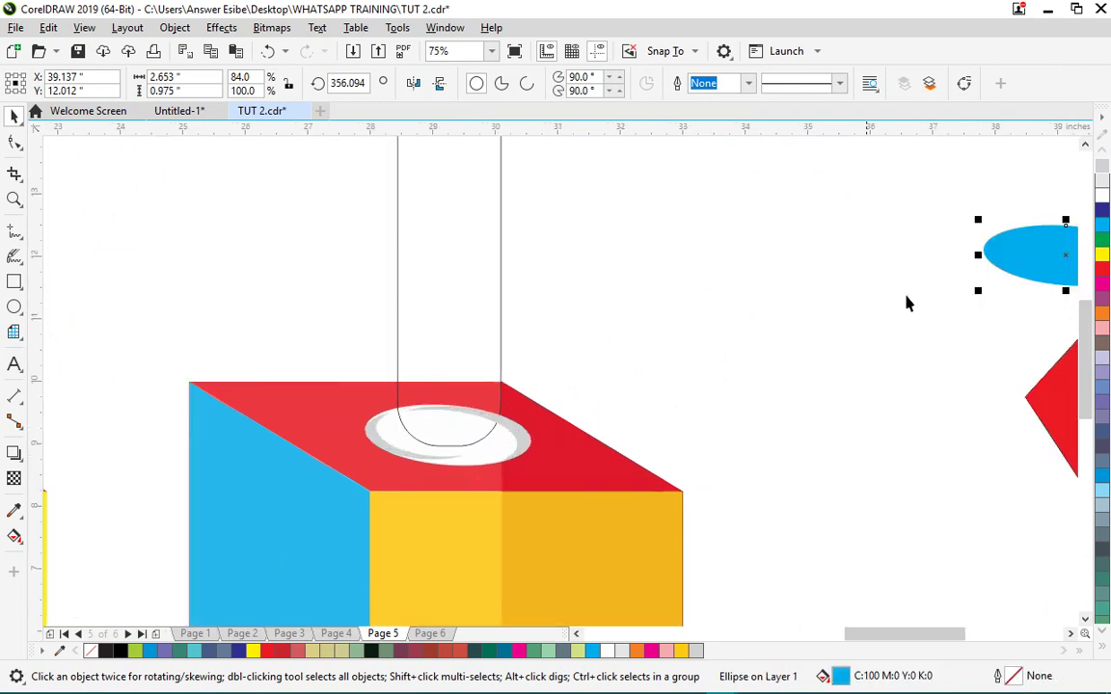
{"action": "left_click_drag", "start_coordinate": [1049, 237], "coordinate": [476, 417]}
{"action": "left_click_drag", "start_coordinate": [584, 397], "coordinate": [447, 424]}
{"action": "scroll", "coordinate": [446, 424], "scroll_direction": "up", "scroll_amount": 4}
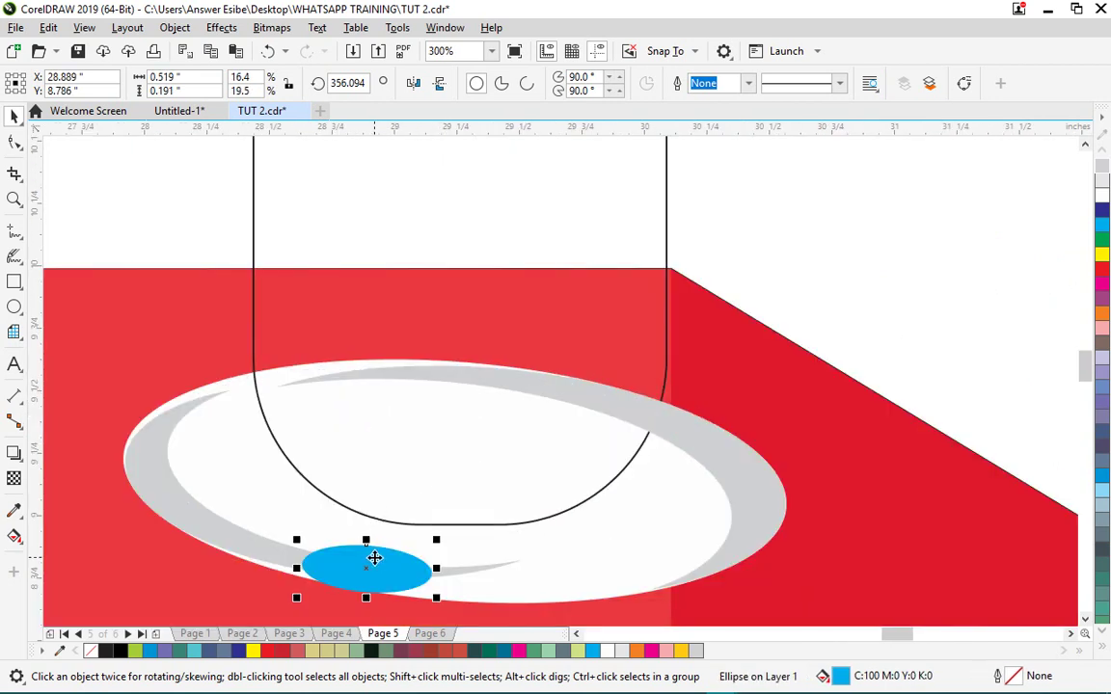
{"action": "left_click_drag", "start_coordinate": [372, 557], "coordinate": [438, 514]}
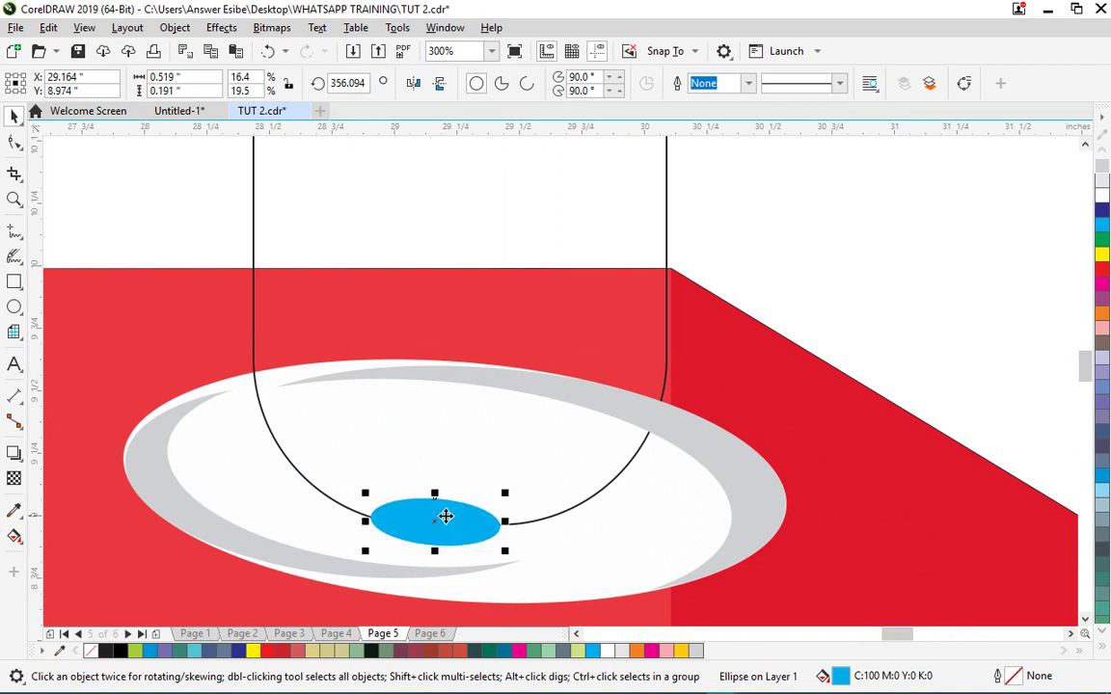
{"action": "left_click", "coordinate": [1101, 648]}
{"action": "left_click", "coordinate": [1055, 214]}
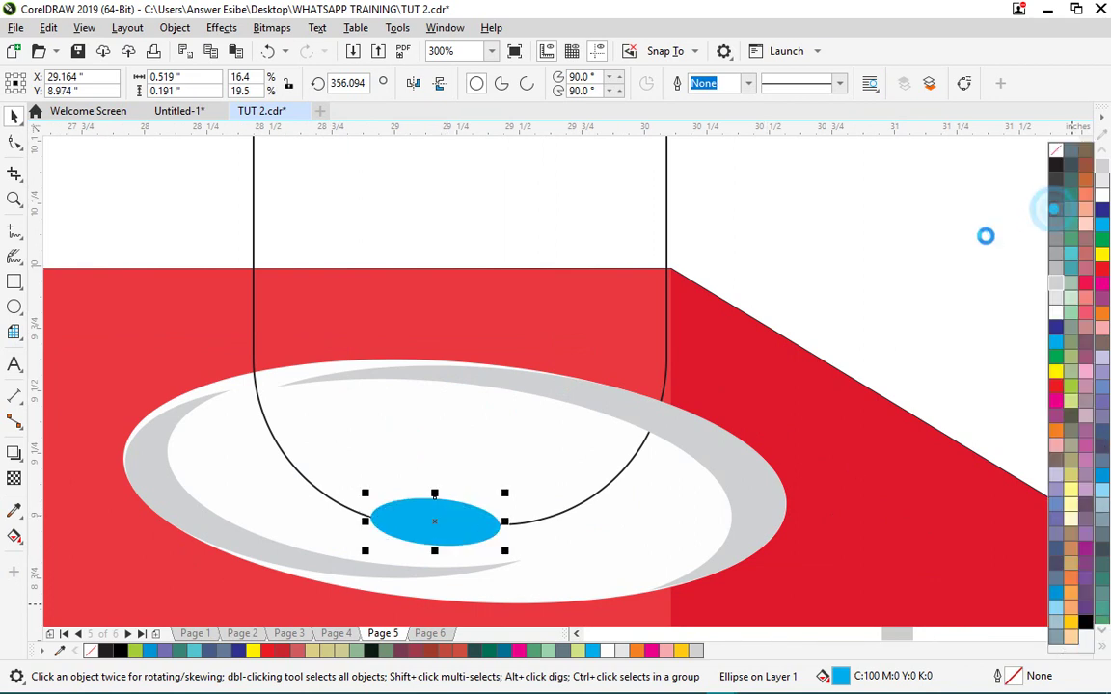
- Bring the tall rounded rectangle to the front so it lies over the dark gray ellipse
{"action": "left_click", "coordinate": [540, 249]}
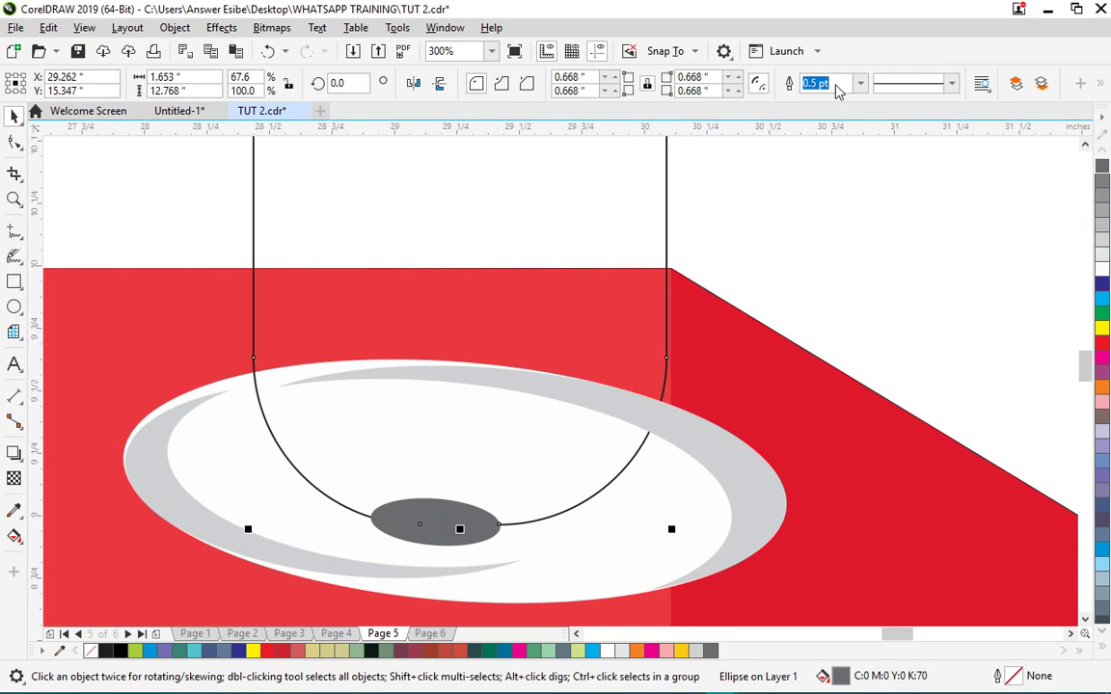
{"action": "left_click", "coordinate": [1019, 87]}
{"action": "scroll", "coordinate": [697, 315], "scroll_direction": "down", "scroll_amount": 8}
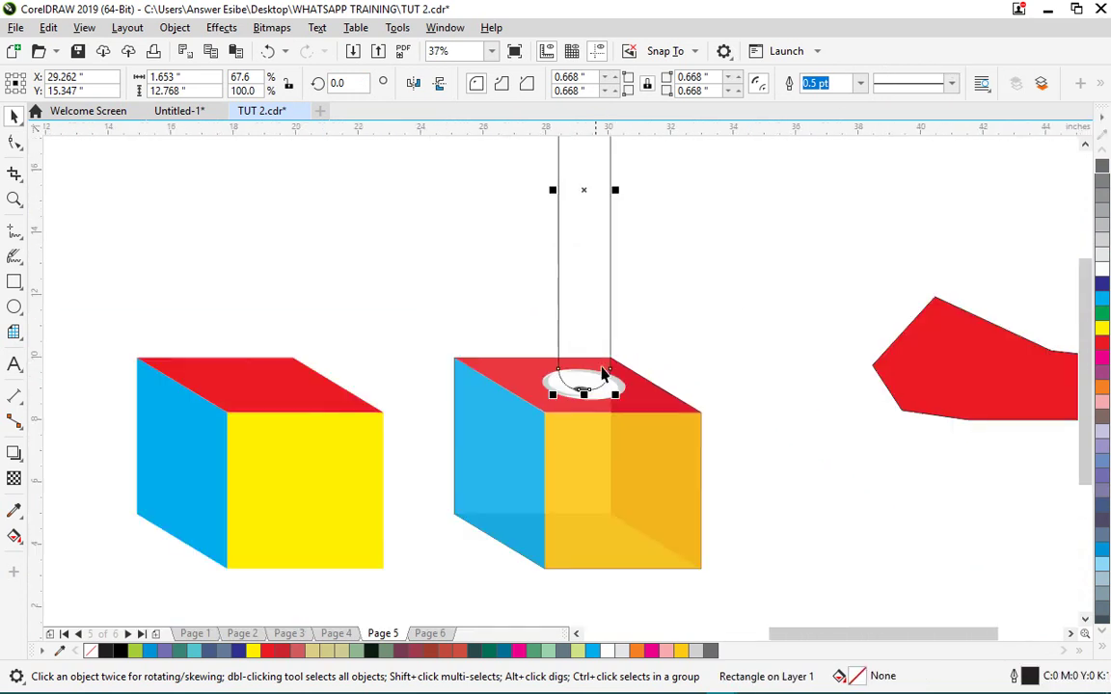
{"action": "scroll", "coordinate": [632, 166], "scroll_direction": "up", "scroll_amount": 2}
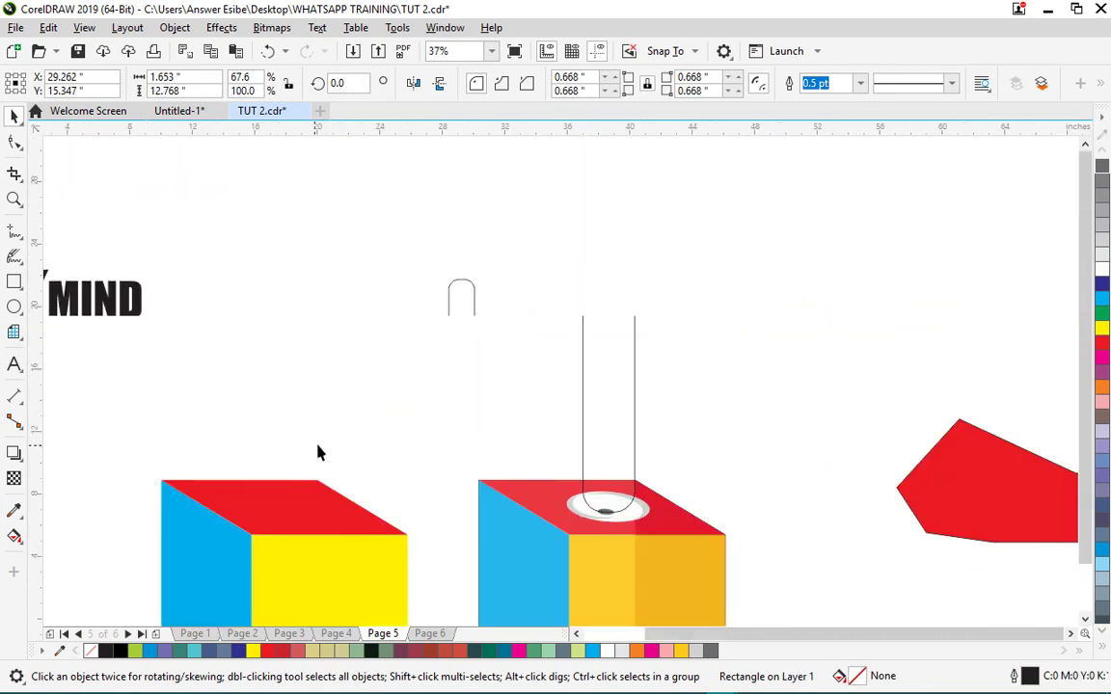
{"action": "scroll", "coordinate": [318, 451], "scroll_direction": "down", "scroll_amount": 2}
{"action": "scroll", "coordinate": [459, 363], "scroll_direction": "up", "scroll_amount": 2}
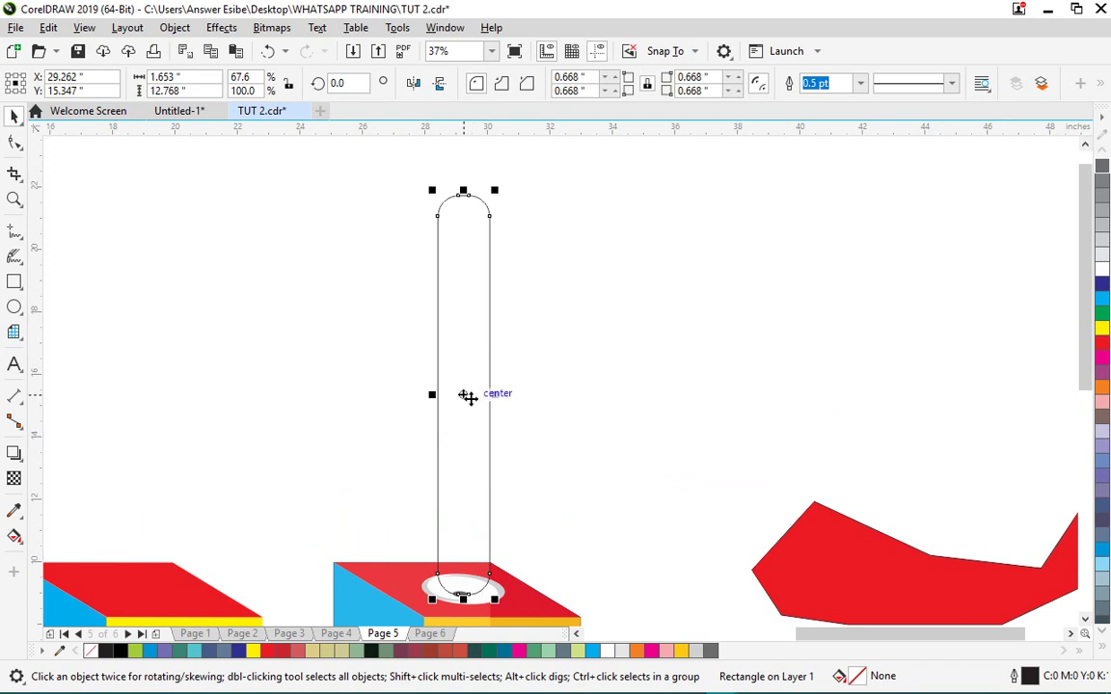
- Add the Arial text "press G" beside the tall rounded shape and enlarge it to about 101.5 pt
{"action": "left_click", "coordinate": [14, 359]}
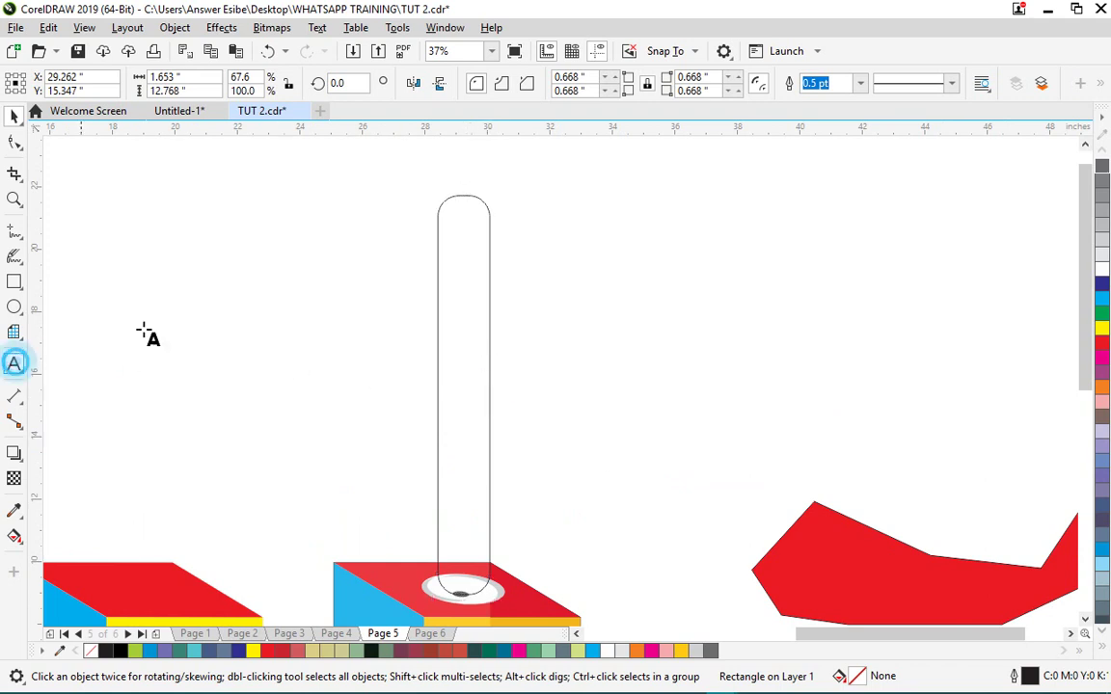
{"action": "left_click", "coordinate": [206, 318]}
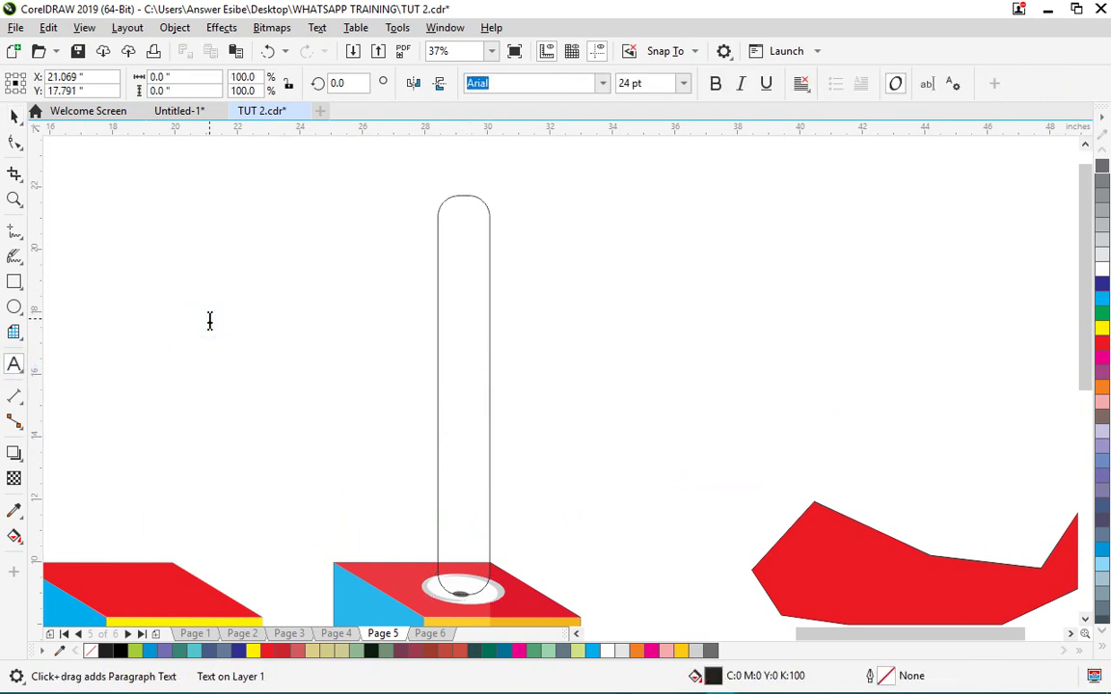
{"action": "type", "text": "ress"}
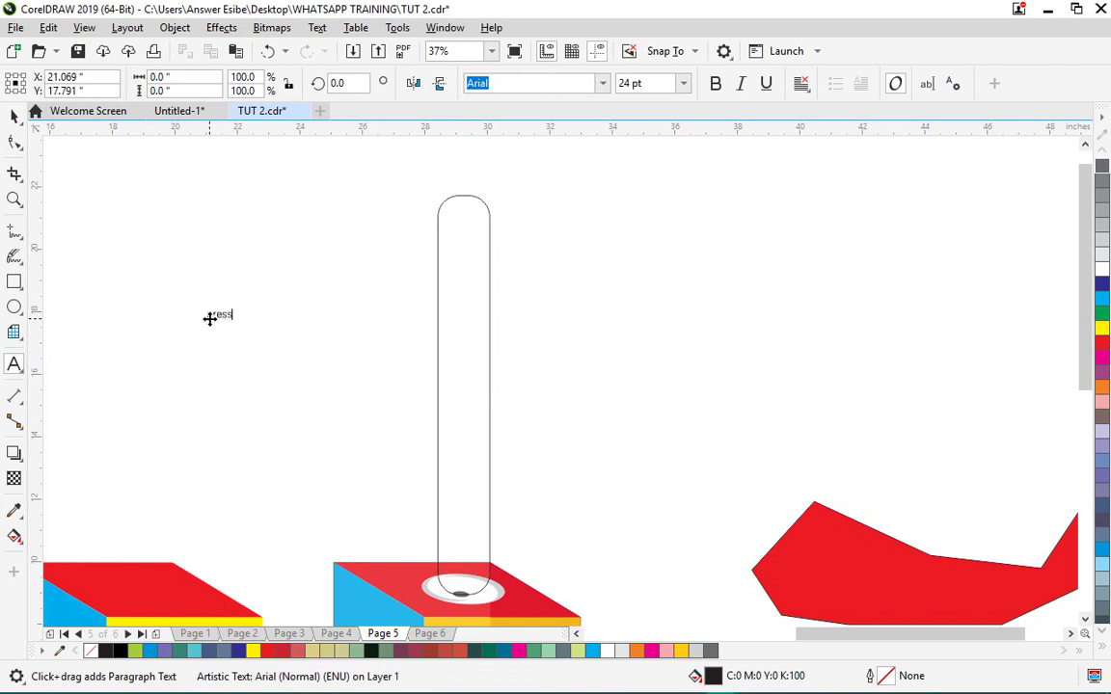
{"action": "type", "text": "G"}
{"action": "key", "text": "ctrl+space"}
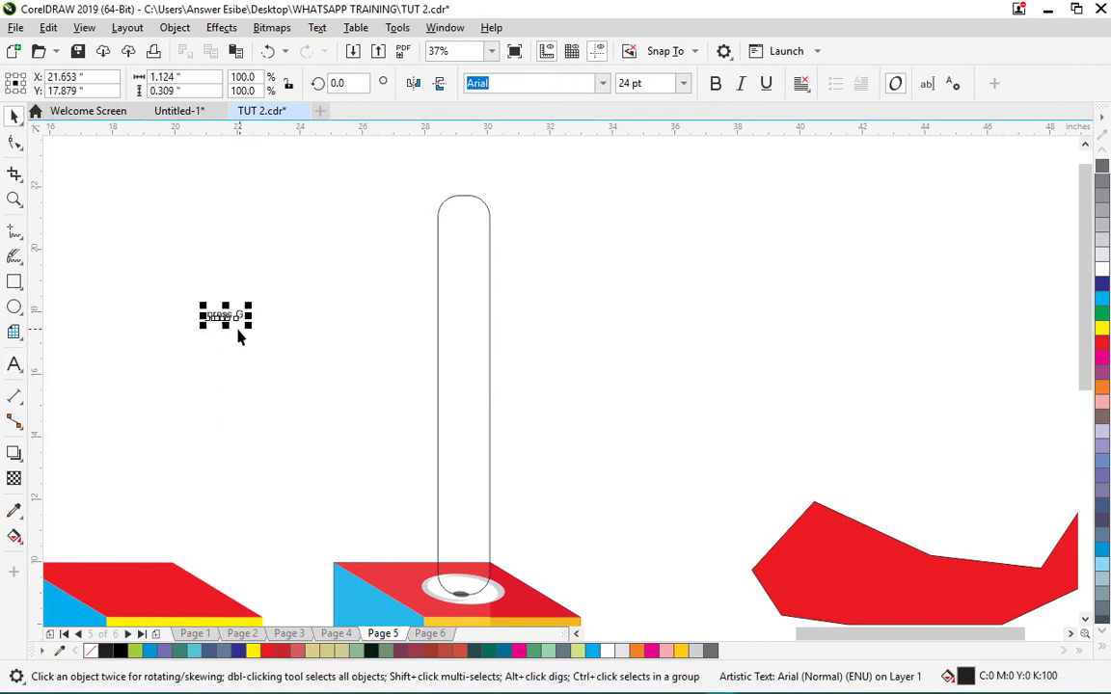
{"action": "left_click_drag", "start_coordinate": [249, 326], "coordinate": [366, 454]}
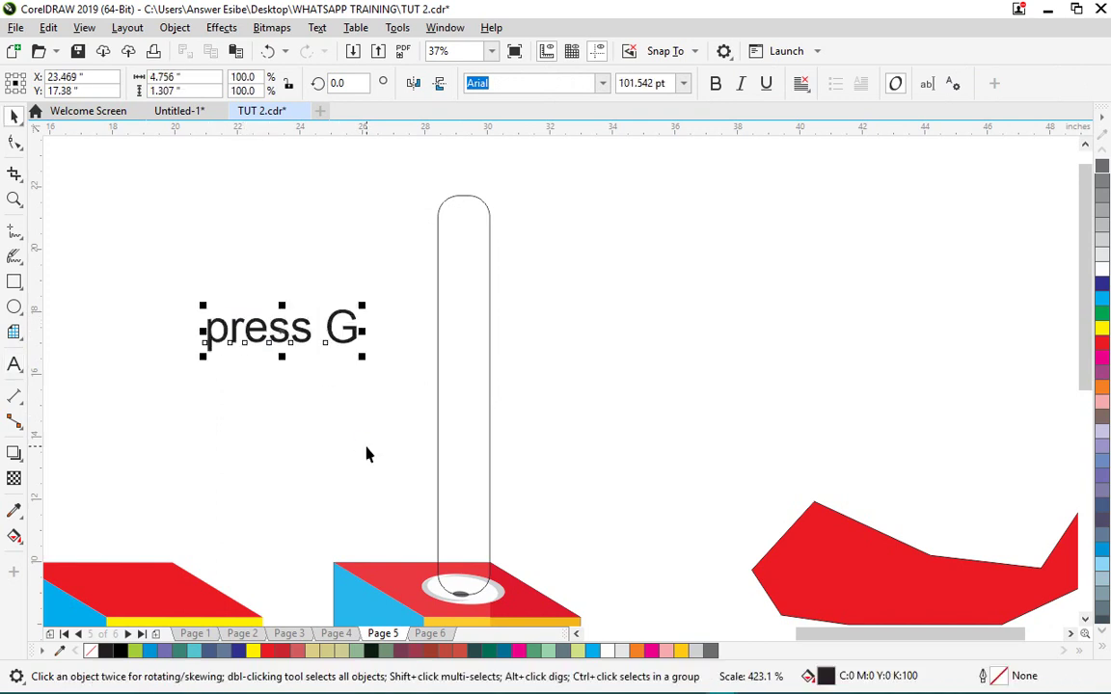
- Apply a linear fountain fill across the tall rounded shape, running from black at its right edge to white at its left edge
{"action": "left_click", "coordinate": [476, 343]}
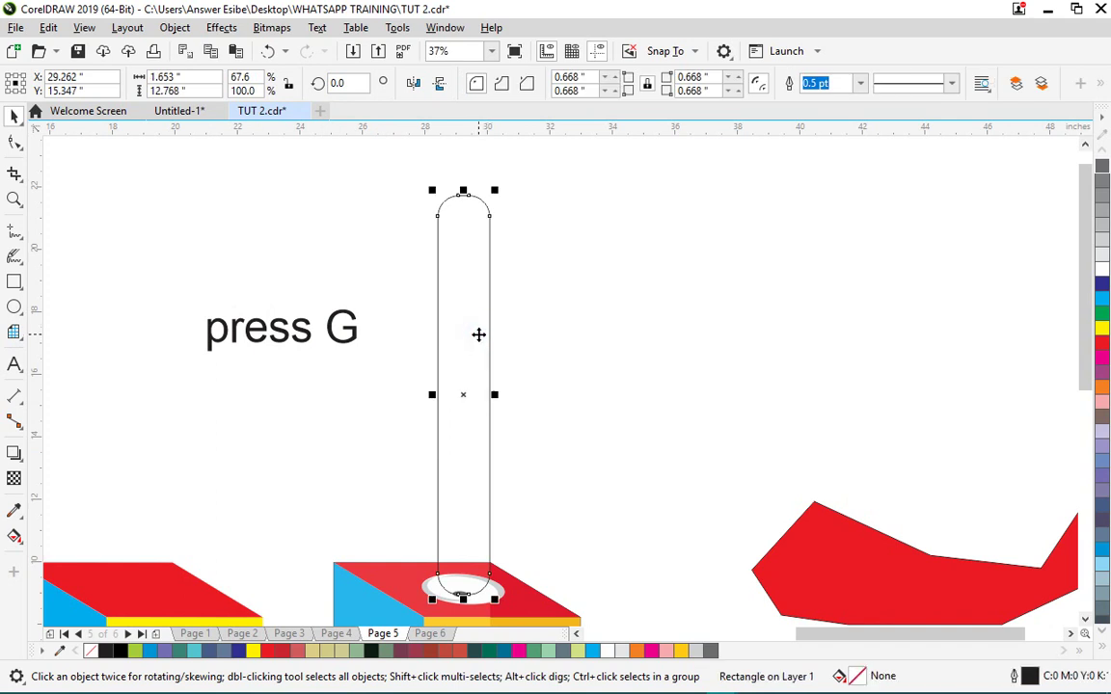
{"action": "key", "text": "g"}
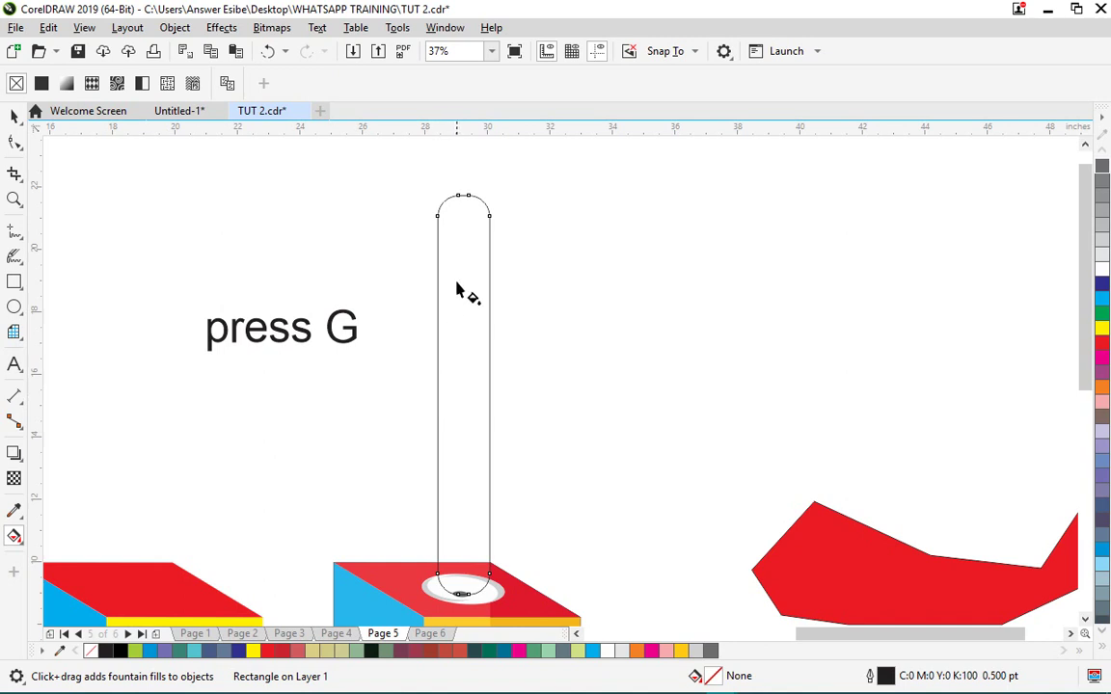
{"action": "left_click_drag", "start_coordinate": [463, 198], "coordinate": [463, 530]}
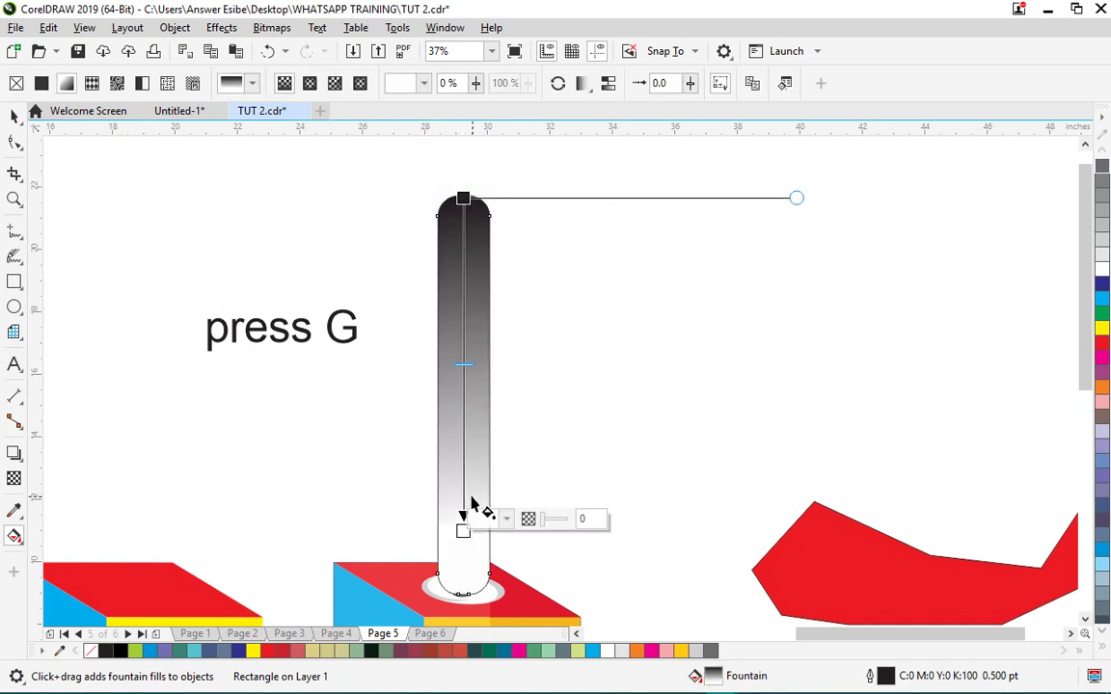
{"action": "left_click_drag", "start_coordinate": [438, 396], "coordinate": [489, 396]}
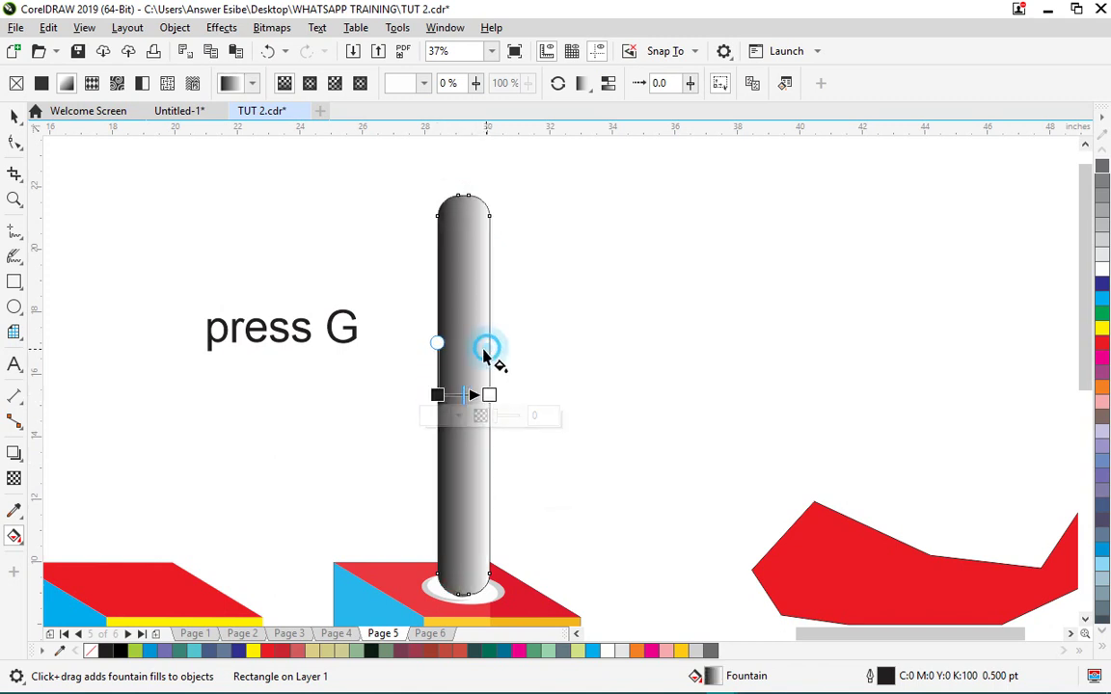
{"action": "left_click_drag", "start_coordinate": [489, 347], "coordinate": [438, 348]}
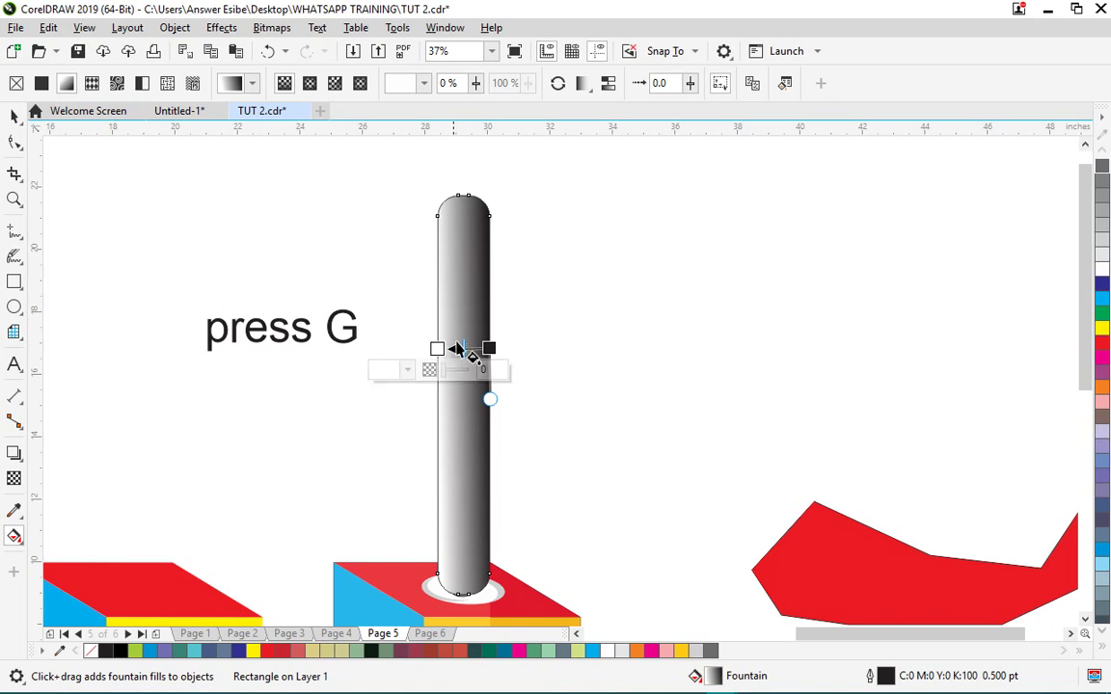
- Change the white end of the tall shape's fountain fill to blue (C:87 M:57 Y:0 K:0)
{"action": "mouse_move", "coordinate": [437, 347]}
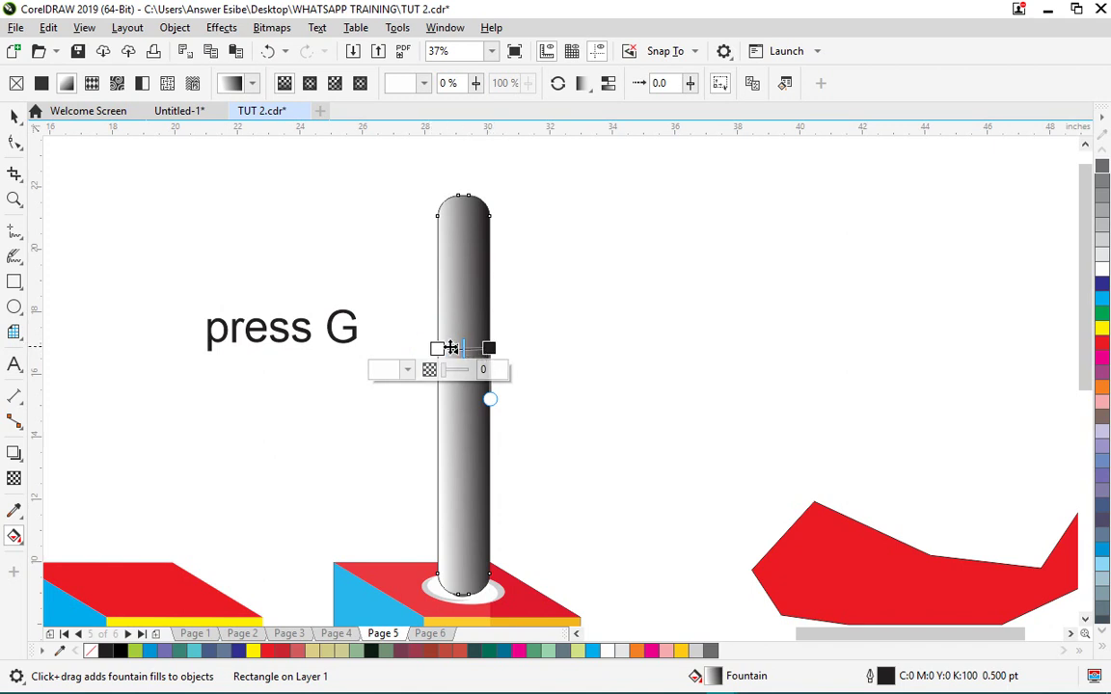
{"action": "left_click", "coordinate": [407, 374]}
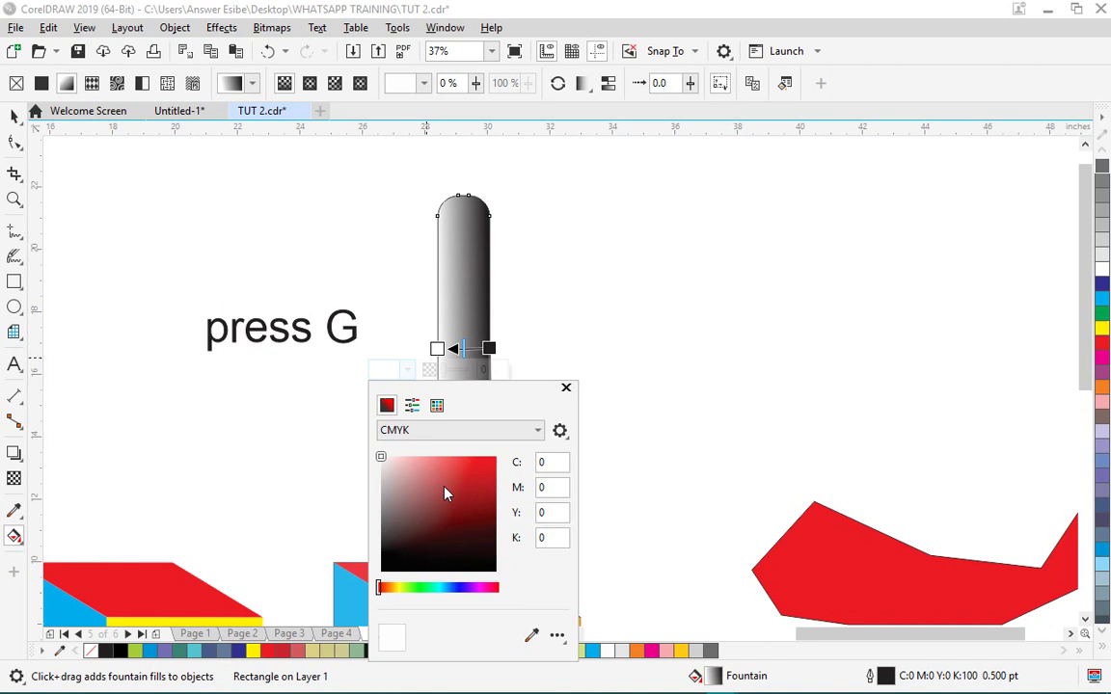
{"action": "left_click", "coordinate": [396, 587]}
{"action": "left_click_drag", "start_coordinate": [413, 595], "coordinate": [456, 586]}
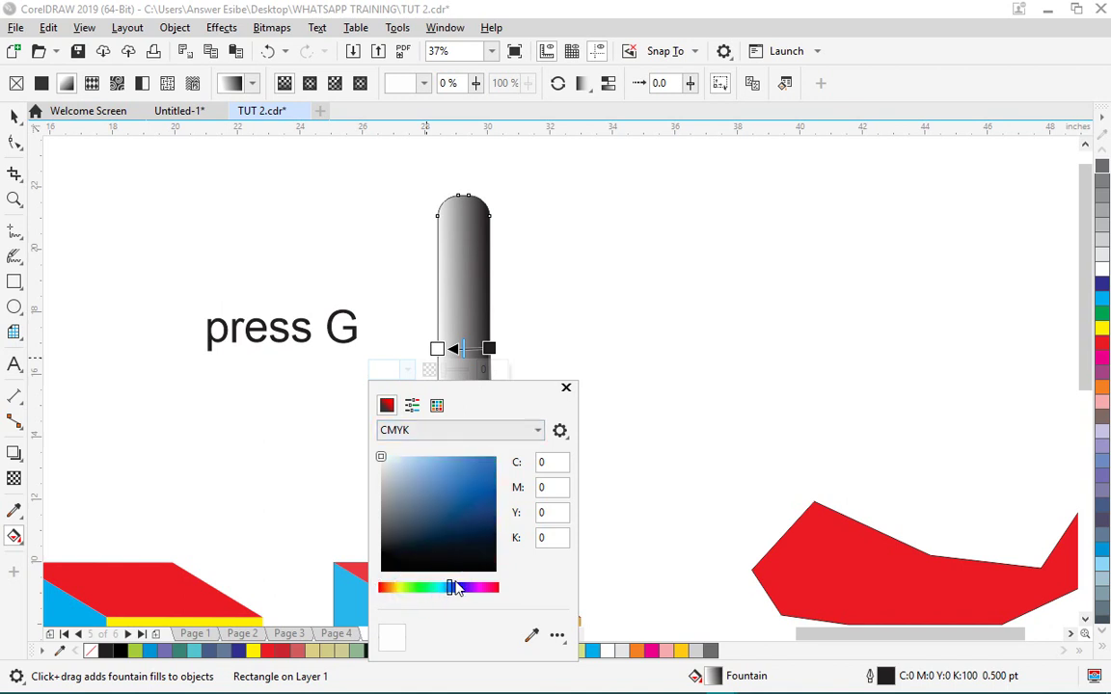
{"action": "left_click", "coordinate": [473, 479]}
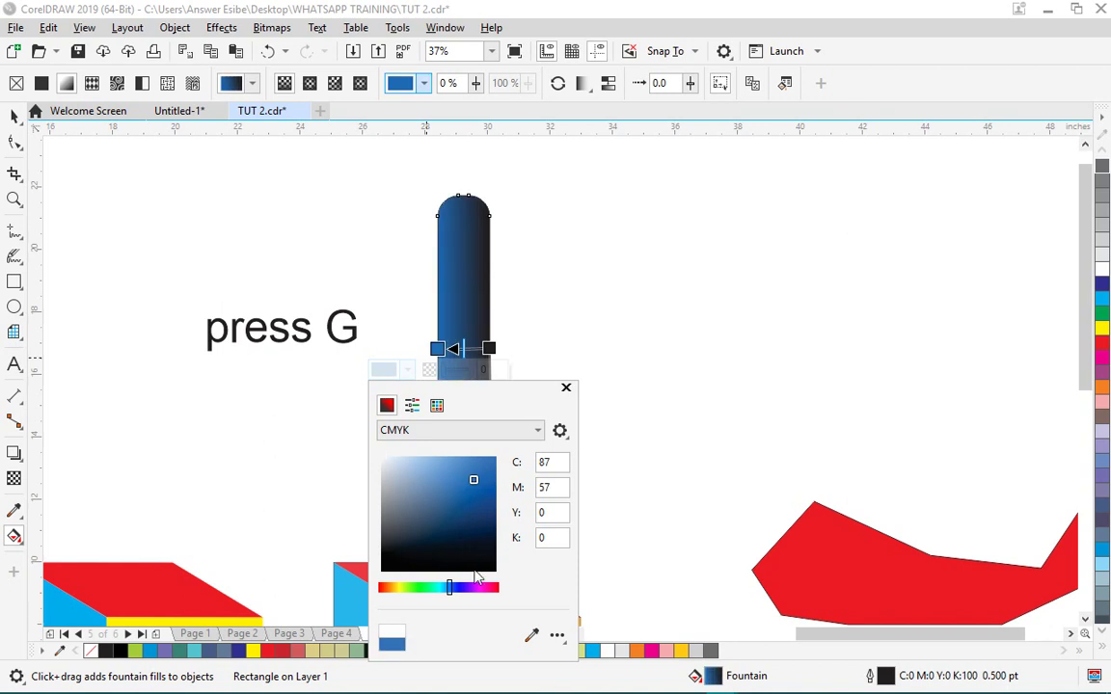
- Change the black end of the tall shape's fountain fill to dark navy (C:96 M:85 Y:18 K:64)
{"action": "left_click", "coordinate": [472, 280]}
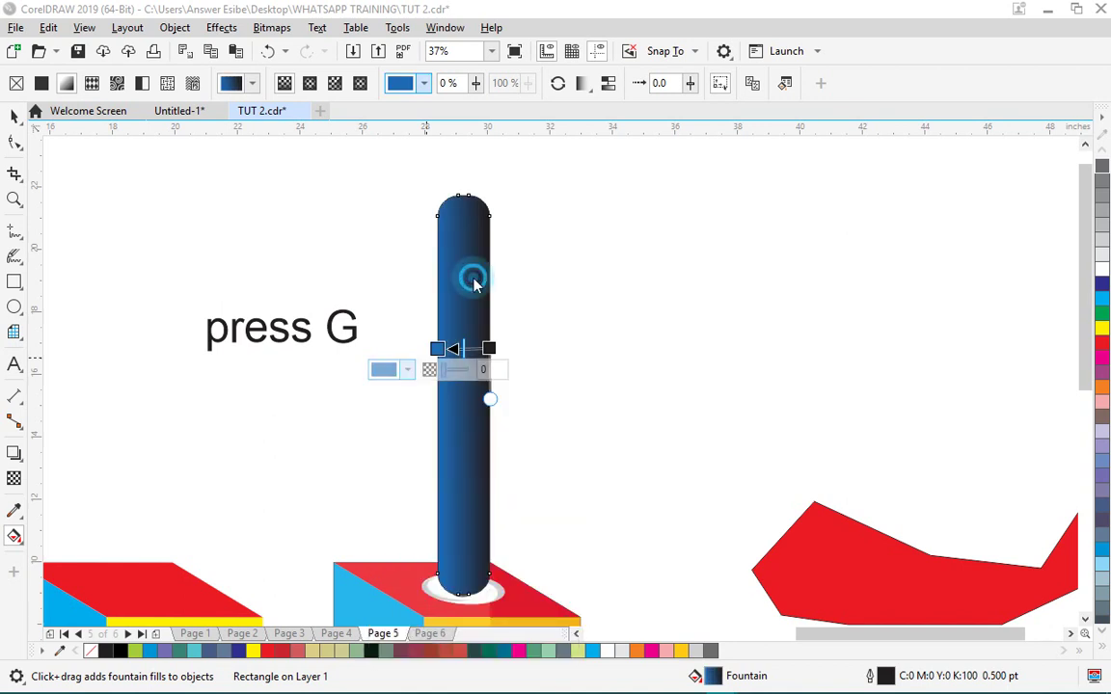
{"action": "left_click", "coordinate": [488, 349]}
{"action": "left_click", "coordinate": [461, 371]}
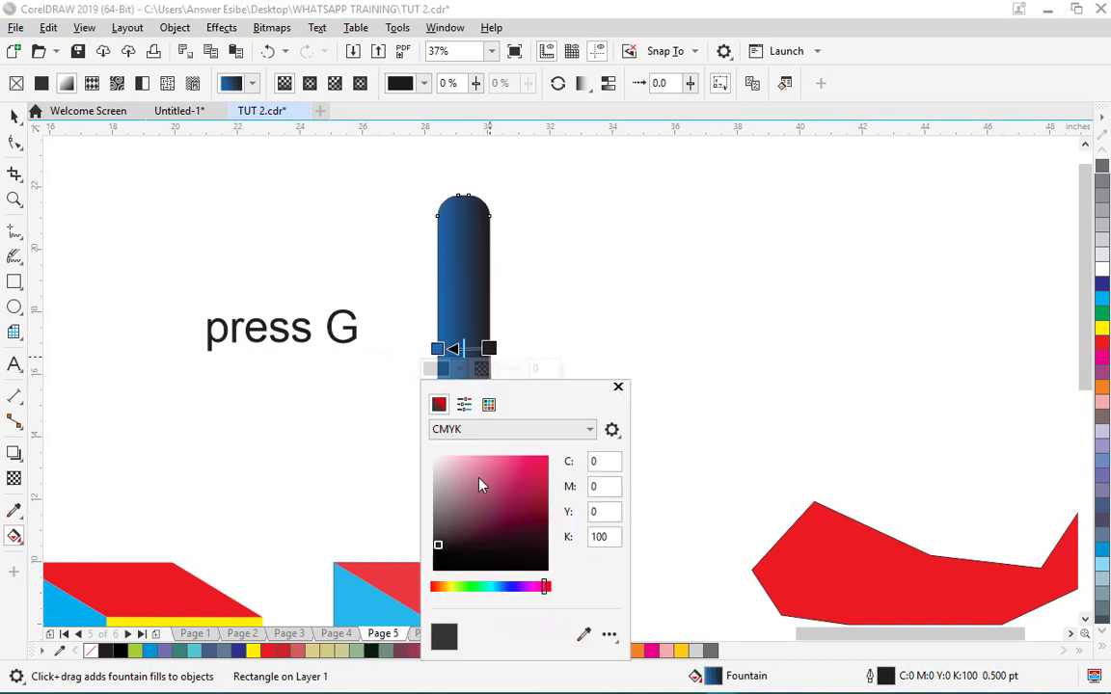
{"action": "left_click", "coordinate": [509, 587]}
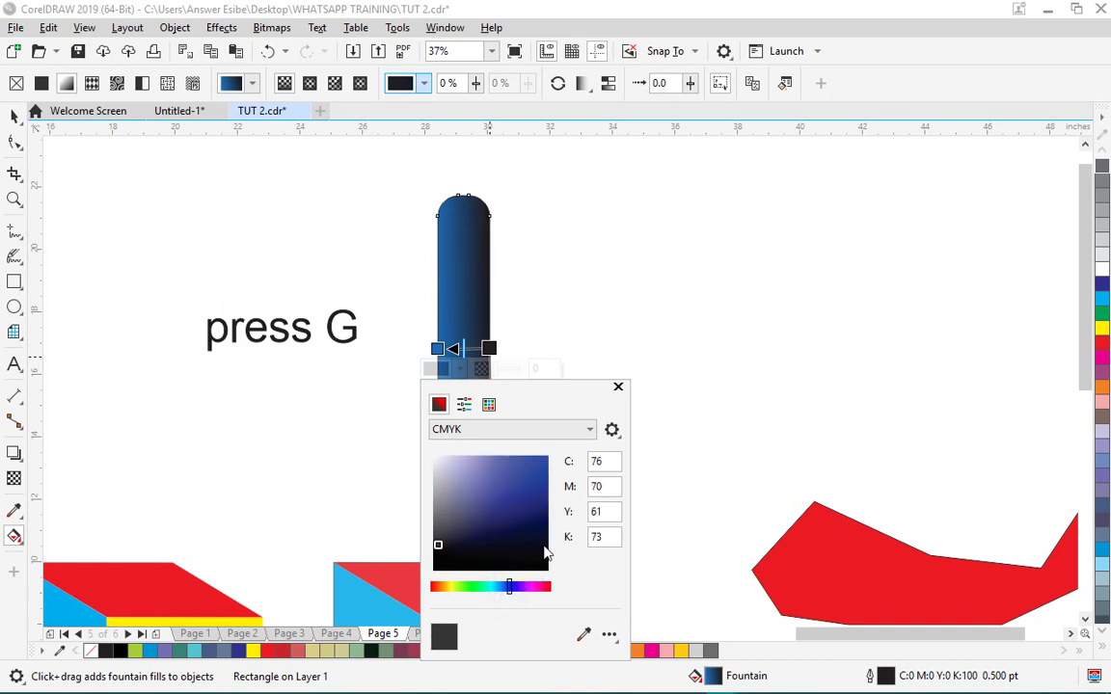
{"action": "left_click", "coordinate": [542, 517]}
{"action": "left_click_drag", "start_coordinate": [542, 517], "coordinate": [542, 524]}
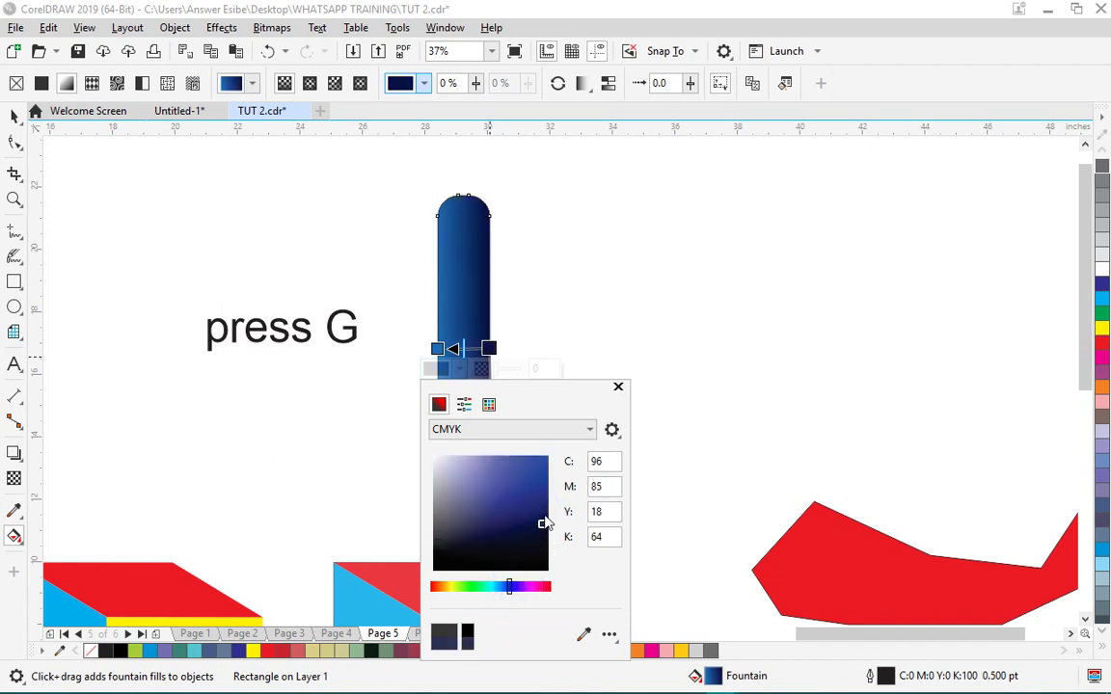
{"action": "left_click", "coordinate": [14, 115]}
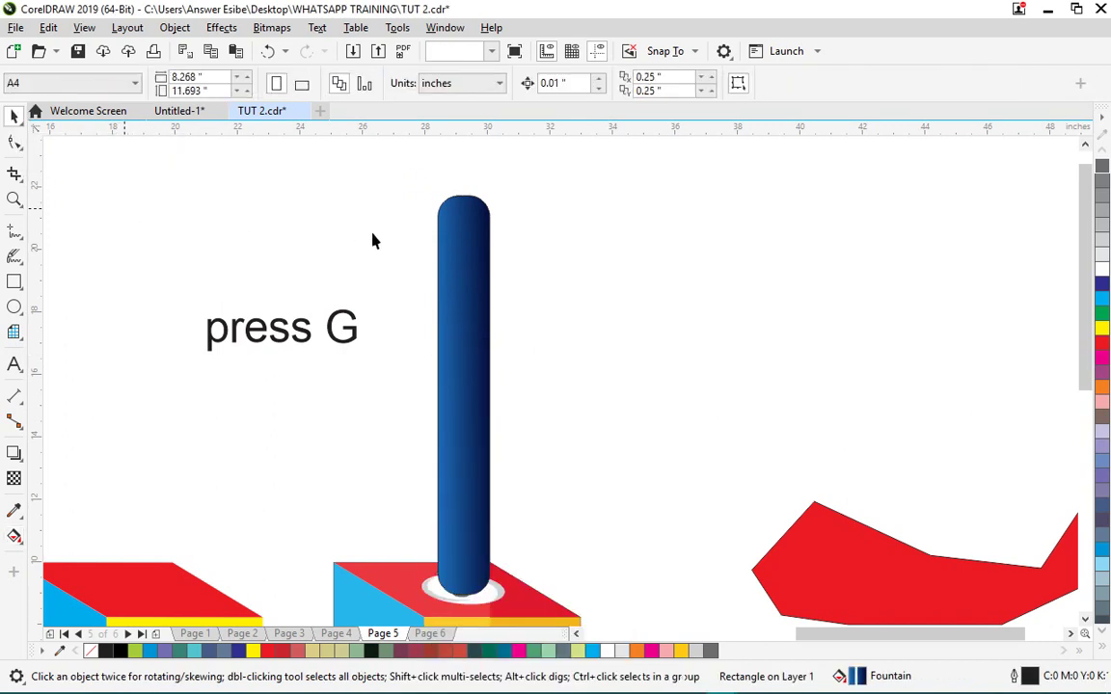
- Remove the outline from the tall gradient-filled rounded shape by setting its outline width to None
{"action": "scroll", "coordinate": [376, 236], "scroll_direction": "down", "scroll_amount": 2}
{"action": "scroll", "coordinate": [432, 395], "scroll_direction": "up", "scroll_amount": 2}
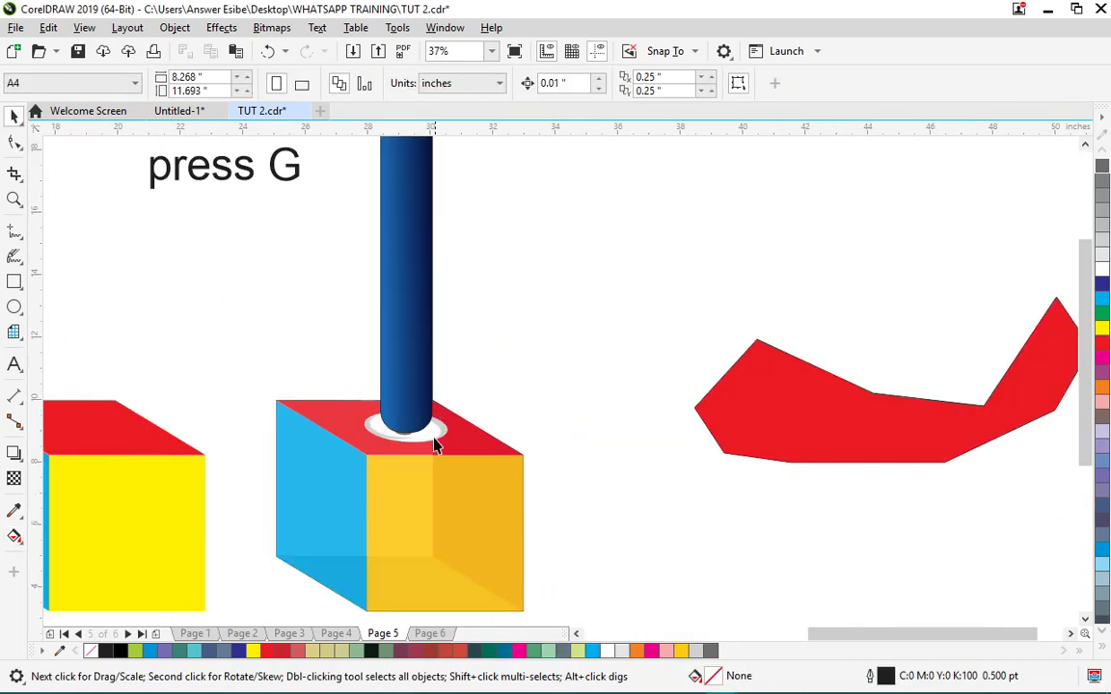
{"action": "left_click", "coordinate": [419, 360]}
{"action": "left_click", "coordinate": [862, 84]}
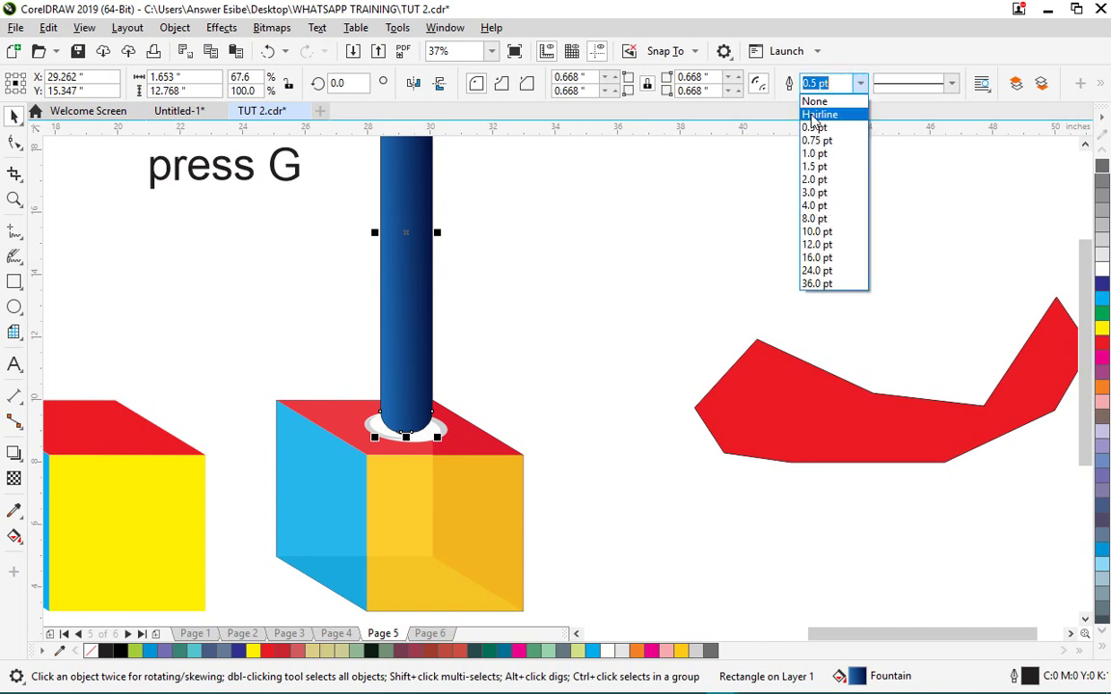
{"action": "left_click", "coordinate": [820, 101]}
{"action": "left_click", "coordinate": [657, 262]}
{"action": "scroll", "coordinate": [543, 389], "scroll_direction": "down", "scroll_amount": 2}
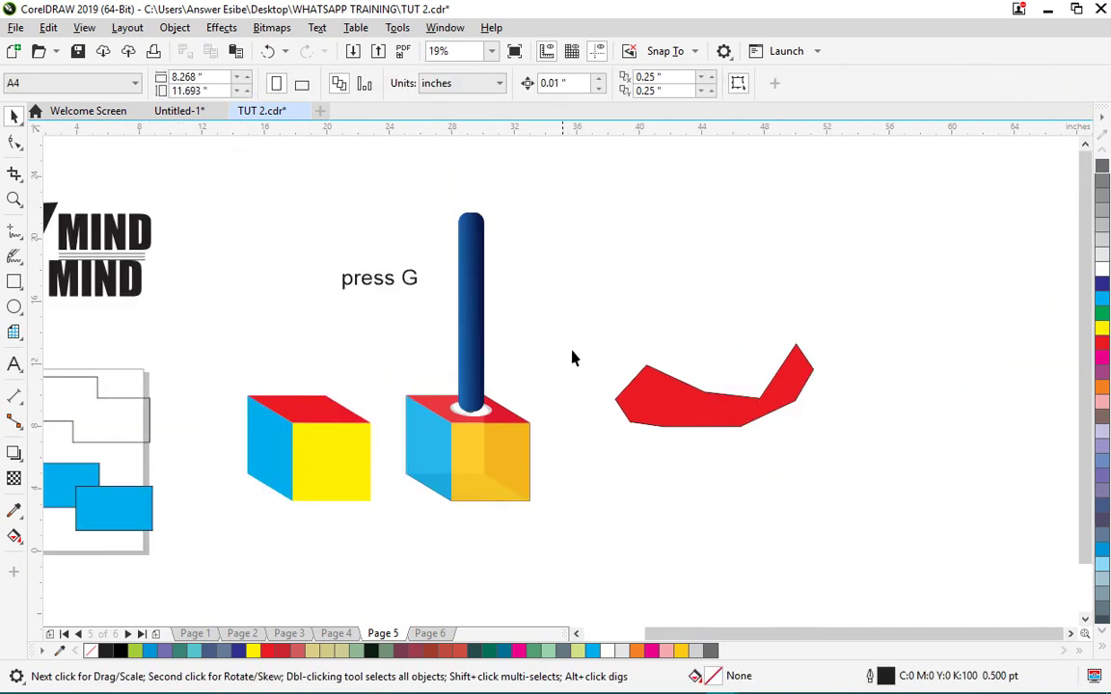
- Move the red freeform shape about 10 inches to the right, farther away from the cubes
{"action": "left_click", "coordinate": [598, 530]}
{"action": "left_click", "coordinate": [680, 417]}
{"action": "left_click_drag", "start_coordinate": [849, 362], "coordinate": [849, 363]}
{"action": "scroll", "coordinate": [560, 340], "scroll_direction": "down", "scroll_amount": 1}
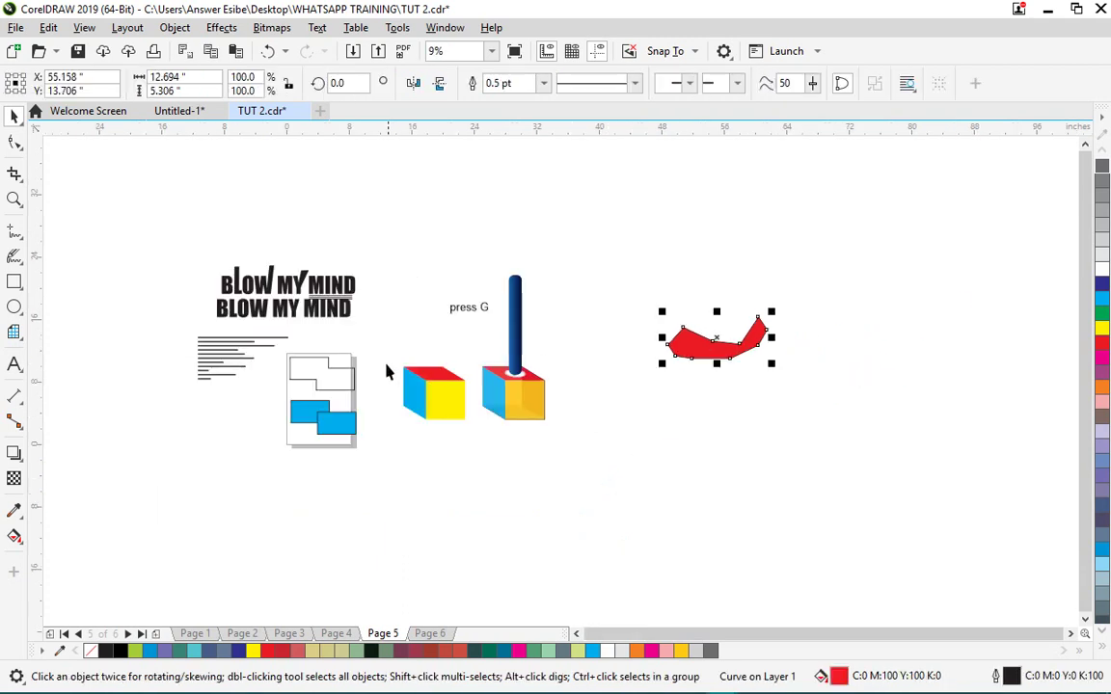
- Move the upper "BLOW MY MIND" lettering with stretched letters to just above the tall blue shape
{"action": "scroll", "coordinate": [201, 310], "scroll_direction": "up", "scroll_amount": 1}
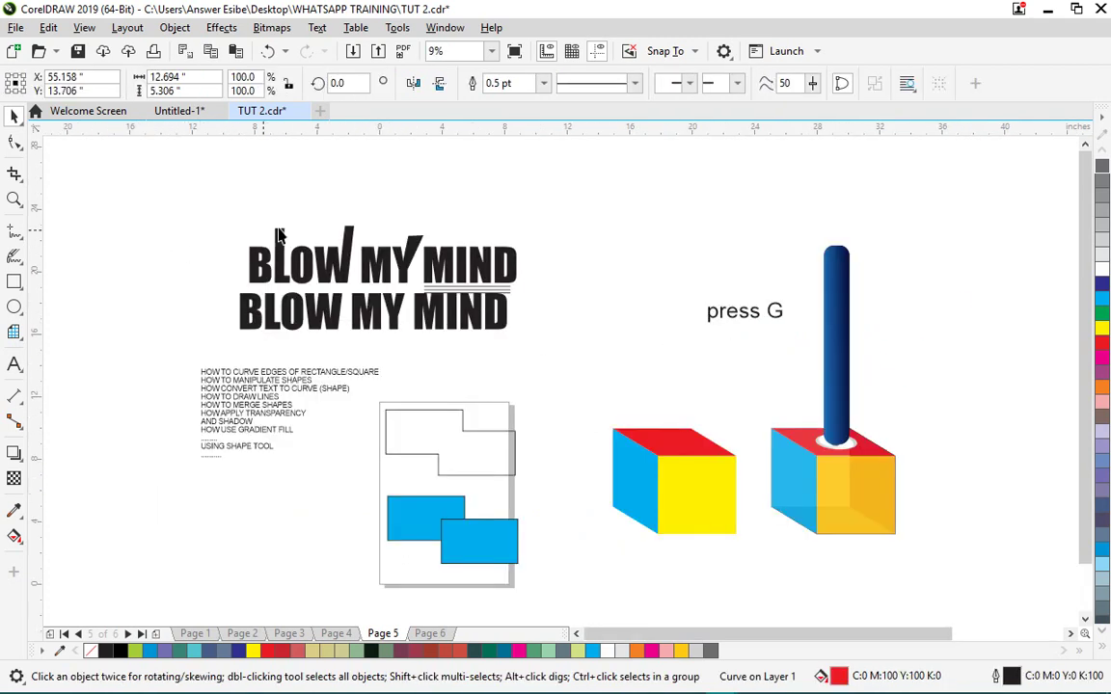
{"action": "scroll", "coordinate": [352, 277], "scroll_direction": "down", "scroll_amount": 1}
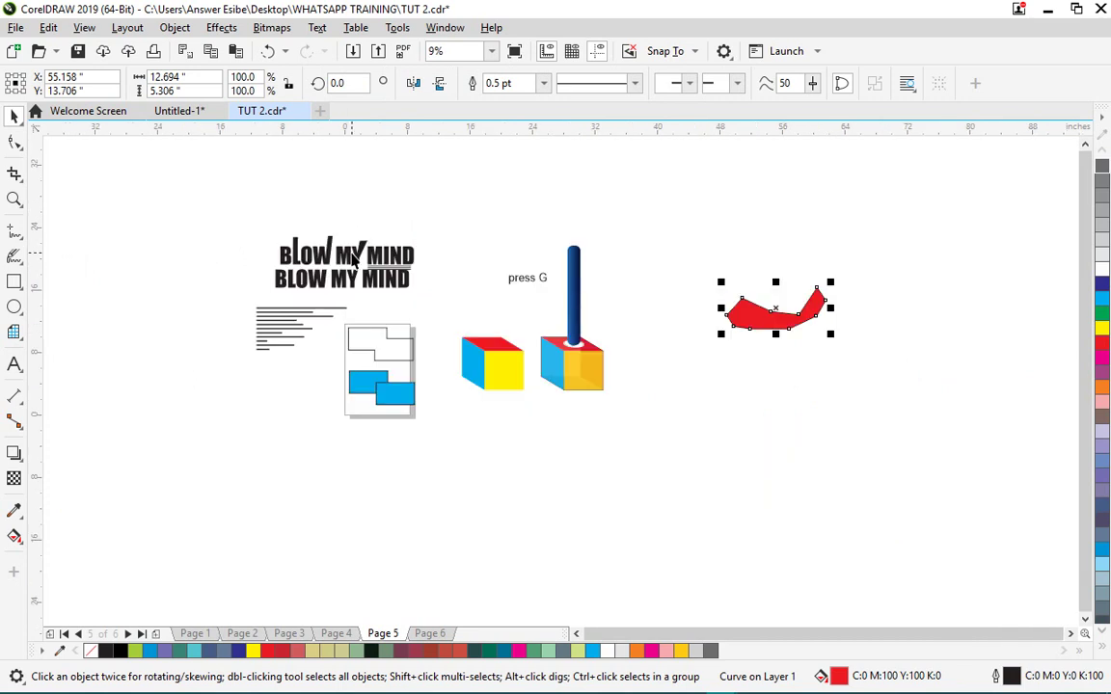
{"action": "left_click_drag", "start_coordinate": [333, 246], "coordinate": [566, 220]}
- Delete the leftover texts and shapes around the page, the opaque cube, the "press G" text and the red freeform shape
{"action": "left_click_drag", "start_coordinate": [191, 225], "coordinate": [436, 441]}
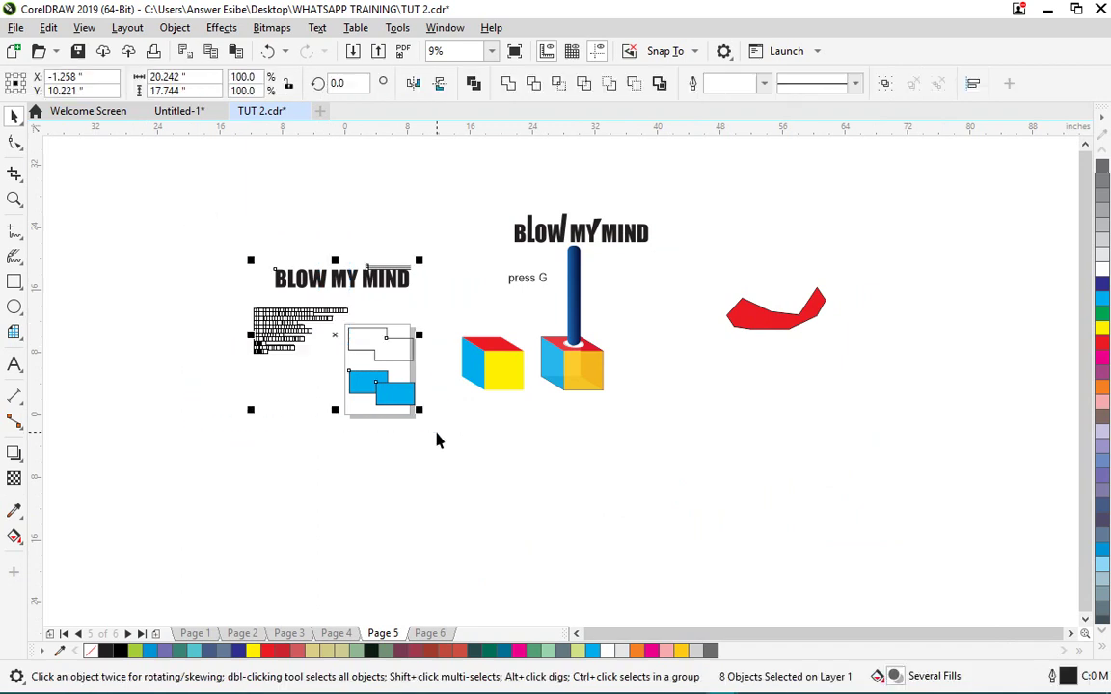
{"action": "key", "text": "Delete"}
{"action": "left_click_drag", "start_coordinate": [459, 253], "coordinate": [529, 479]}
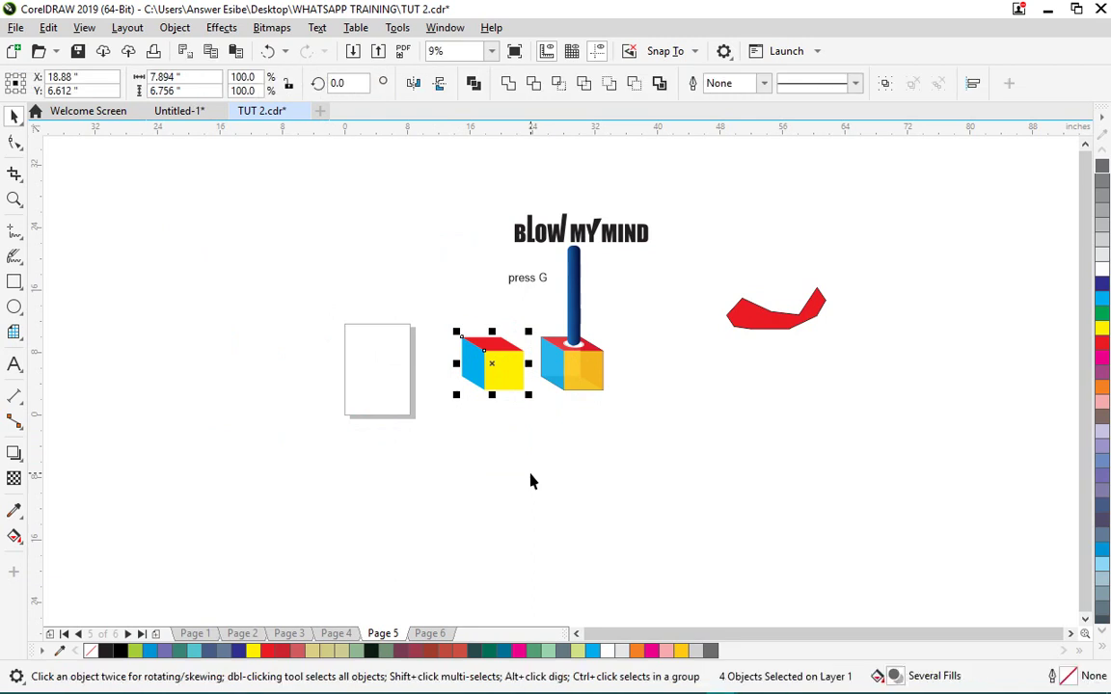
{"action": "key", "text": "Delete"}
{"action": "left_click", "coordinate": [526, 278]}
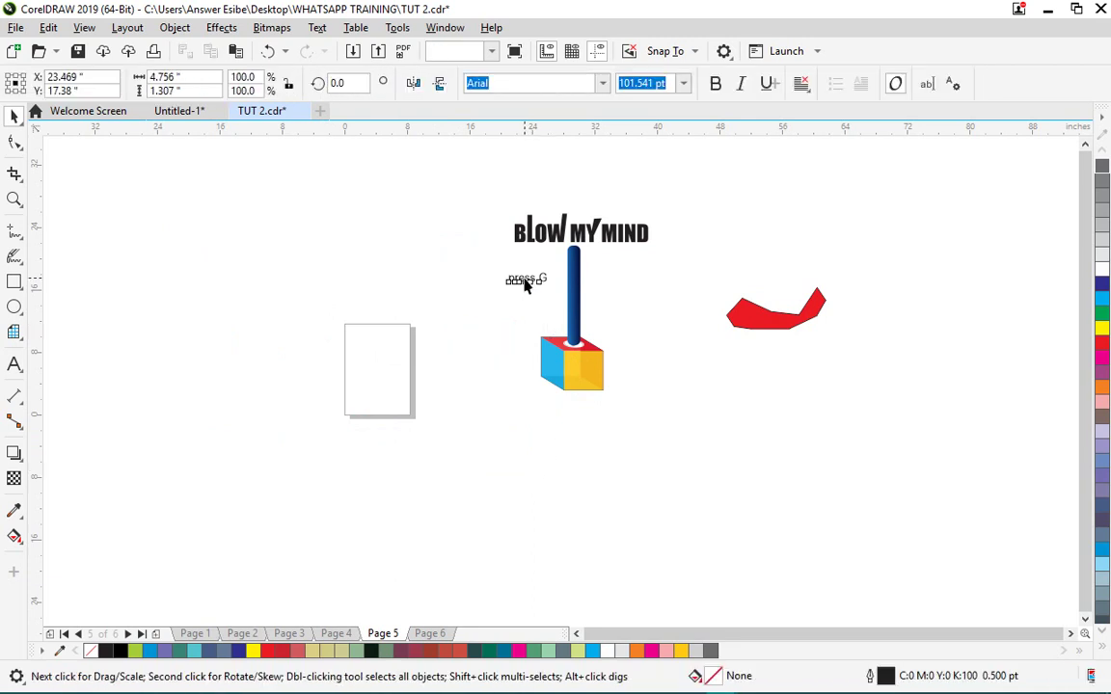
{"action": "key", "text": "Delete"}
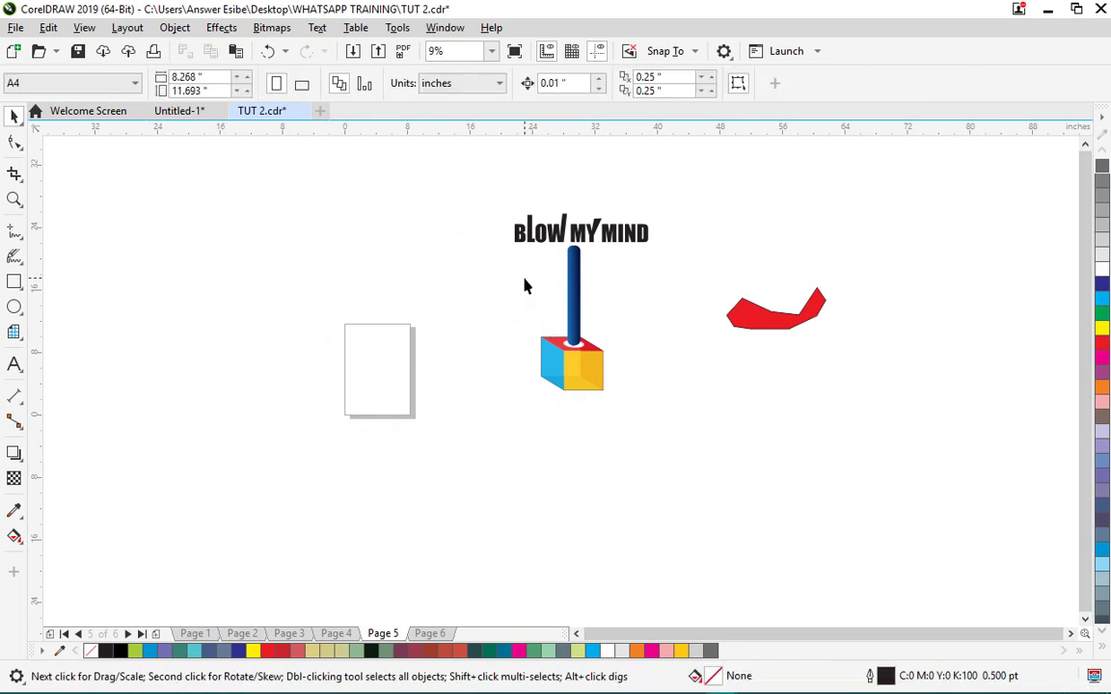
{"action": "left_click", "coordinate": [773, 326]}
{"action": "key", "text": "Delete"}
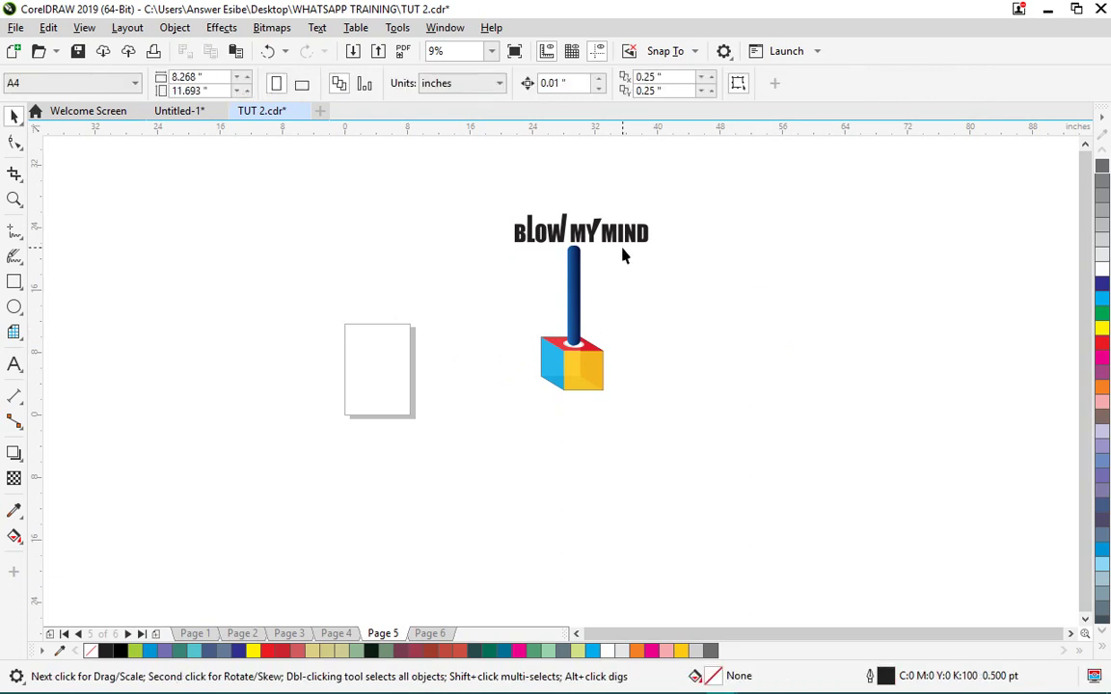
- Scale the lettering, tall shape and see-through cube together to about 5.15 by 6.8 inches and place them on the page
{"action": "scroll", "coordinate": [623, 254], "scroll_direction": "up", "scroll_amount": 2}
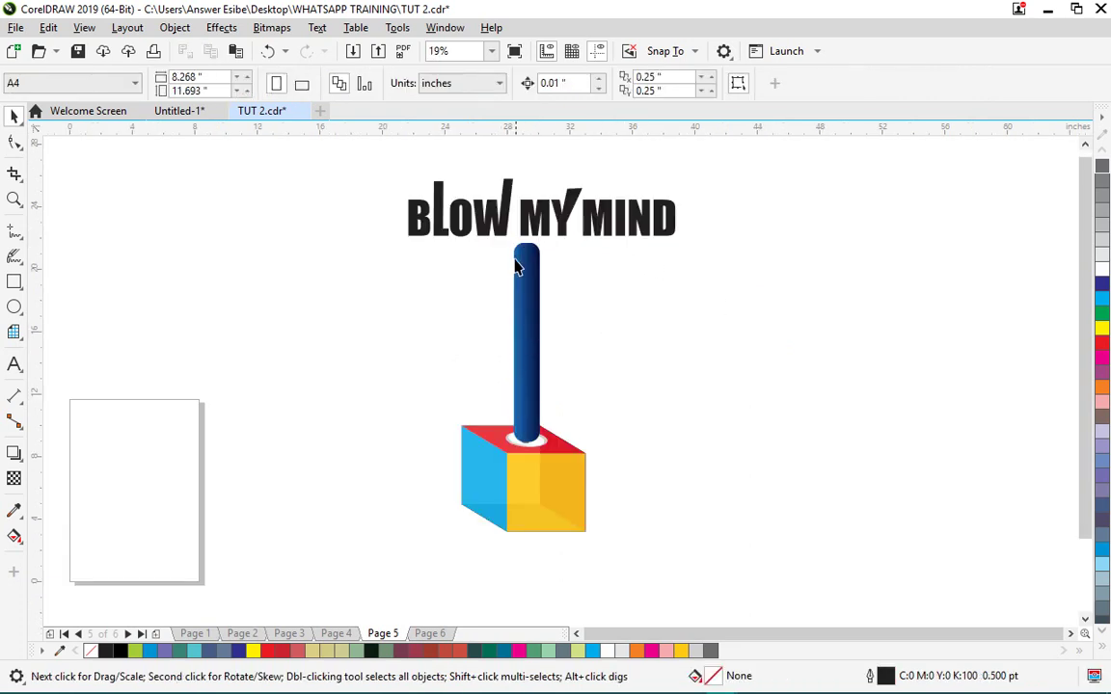
{"action": "scroll", "coordinate": [516, 267], "scroll_direction": "down", "scroll_amount": 2}
{"action": "left_click_drag", "start_coordinate": [421, 189], "coordinate": [645, 434]}
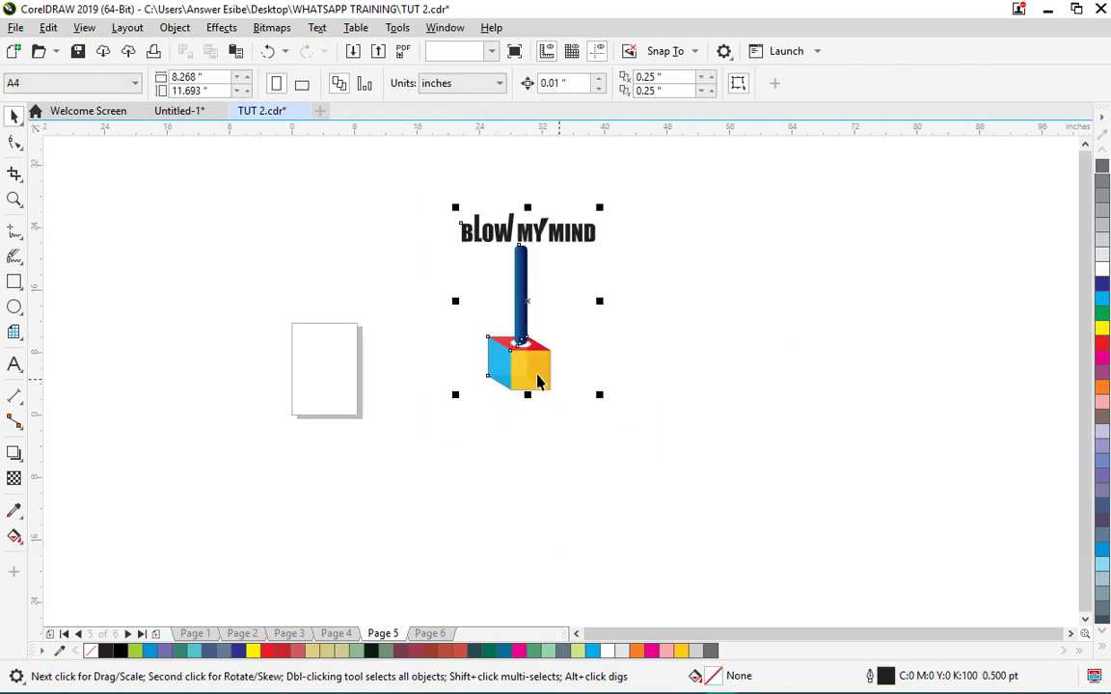
{"action": "left_click_drag", "start_coordinate": [540, 379], "coordinate": [419, 263]}
{"action": "key", "text": "Escape"}
{"action": "left_click_drag", "start_coordinate": [408, 220], "coordinate": [297, 391]}
{"action": "scroll", "coordinate": [296, 391], "scroll_direction": "up", "scroll_amount": 4}
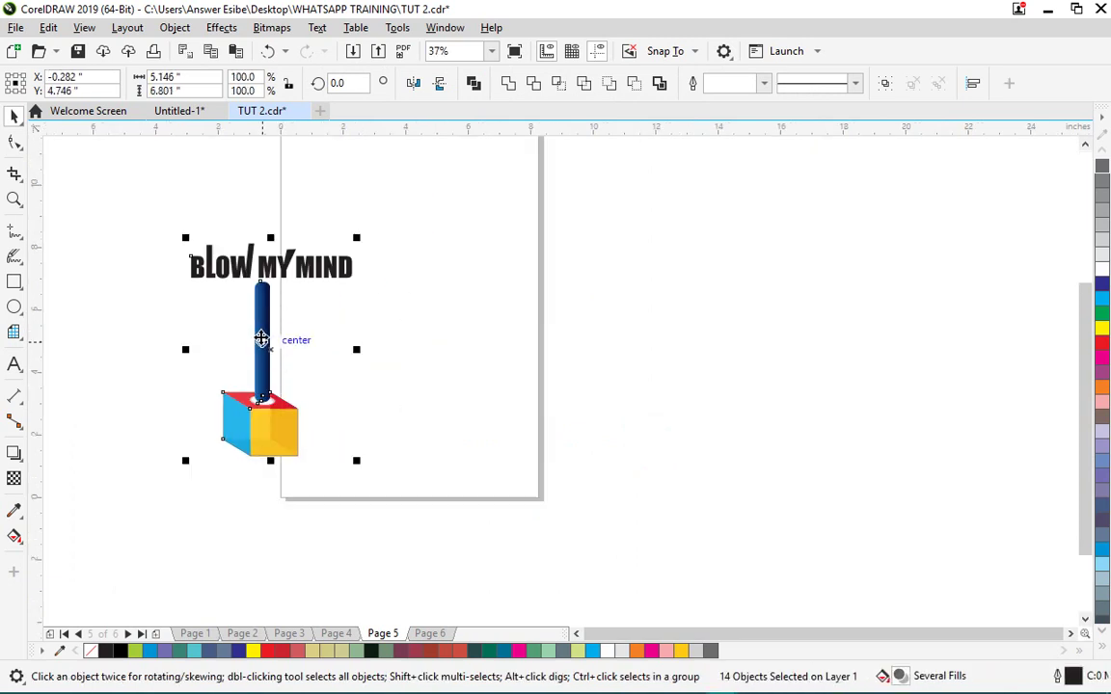
{"action": "left_click_drag", "start_coordinate": [263, 340], "coordinate": [388, 309]}
{"action": "left_click", "coordinate": [600, 360]}
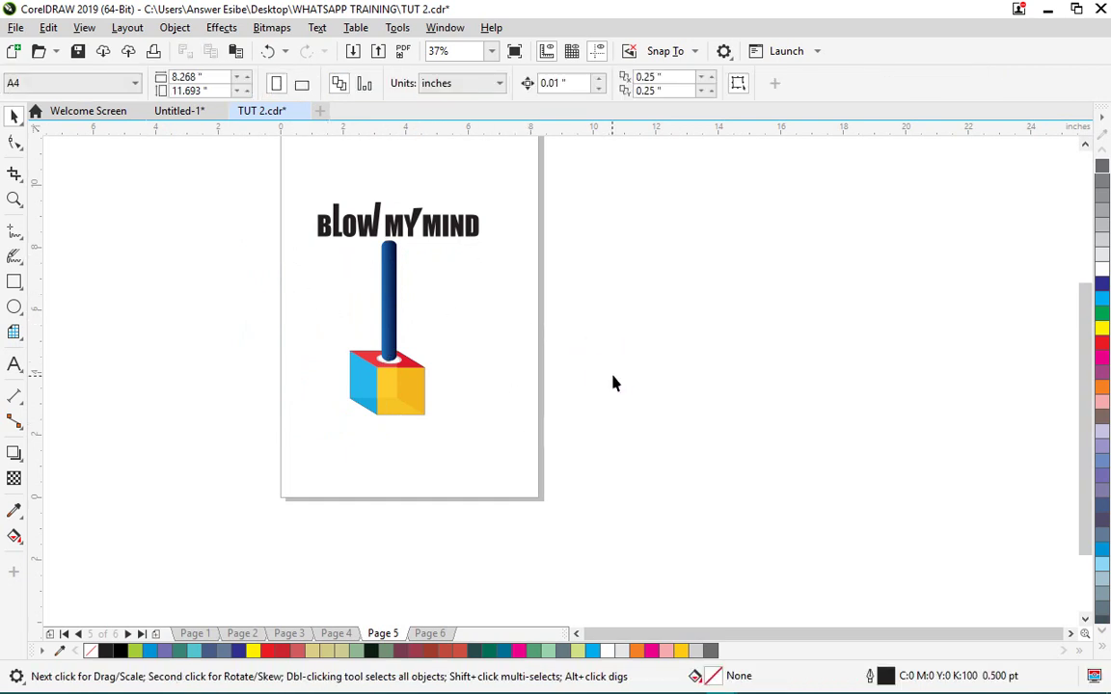
- Move the "BLOW MY MIND" lettering up toward the top of the page and fill it with Deep Yellow
{"action": "scroll", "coordinate": [422, 247], "scroll_direction": "down", "scroll_amount": 2}
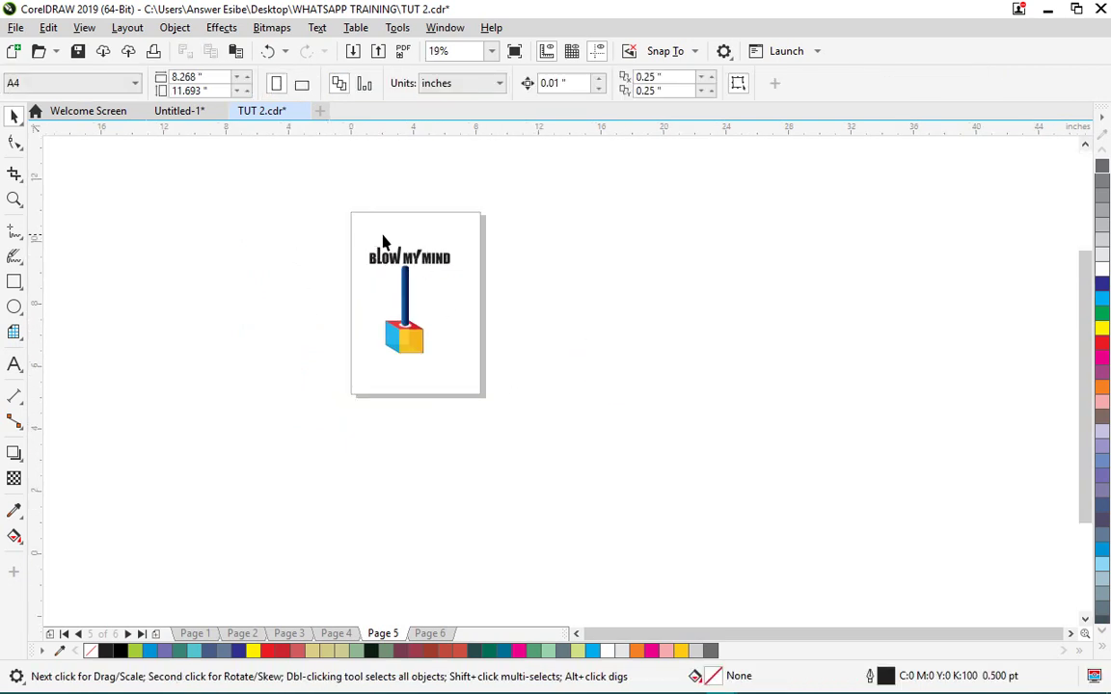
{"action": "scroll", "coordinate": [384, 240], "scroll_direction": "up", "scroll_amount": 4}
{"action": "left_click_drag", "start_coordinate": [393, 321], "coordinate": [384, 253]}
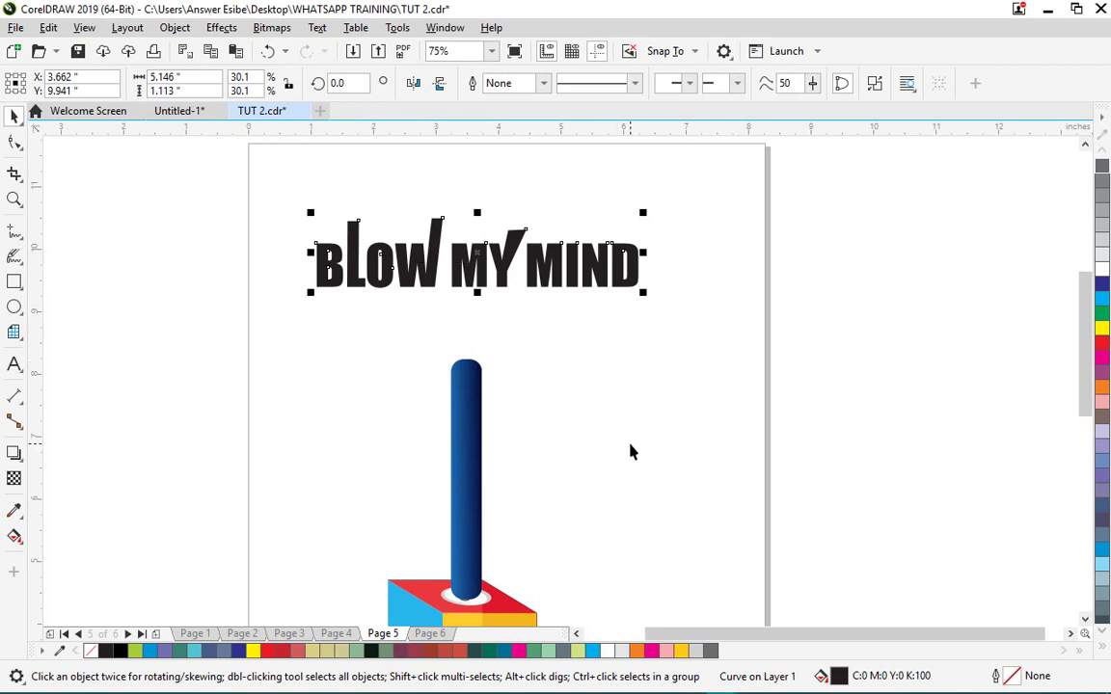
{"action": "left_click", "coordinate": [681, 651]}
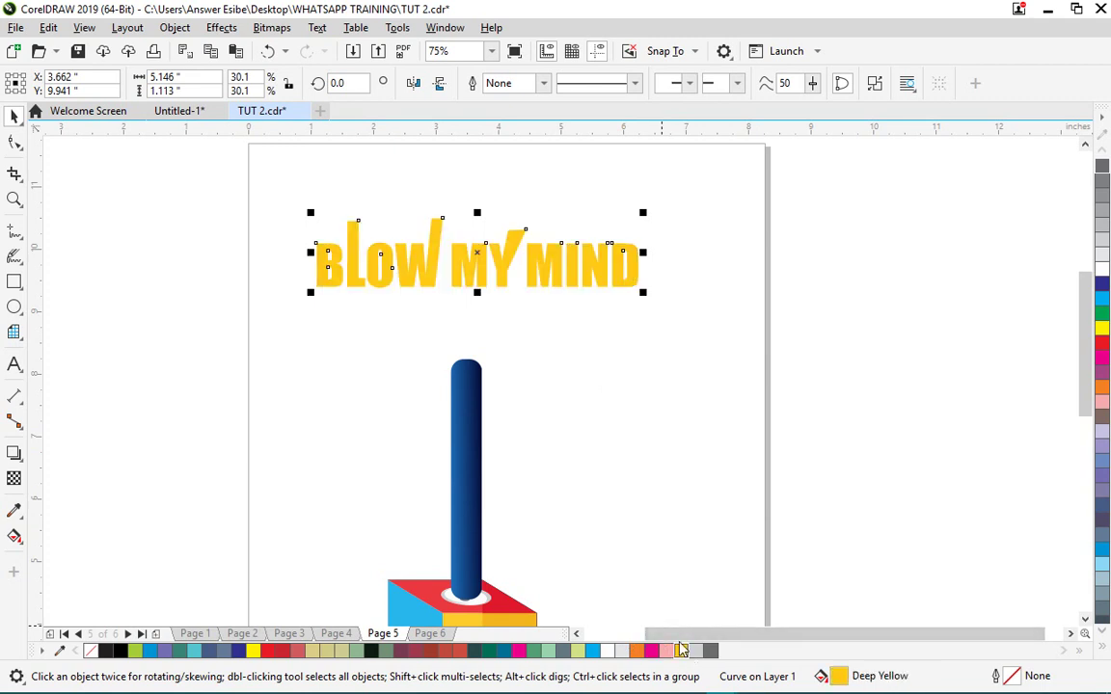
- Add a black Multiply perspective drop shadow to the yellow lettering, cast up and to the left at 173 degrees
{"action": "left_click", "coordinate": [13, 454]}
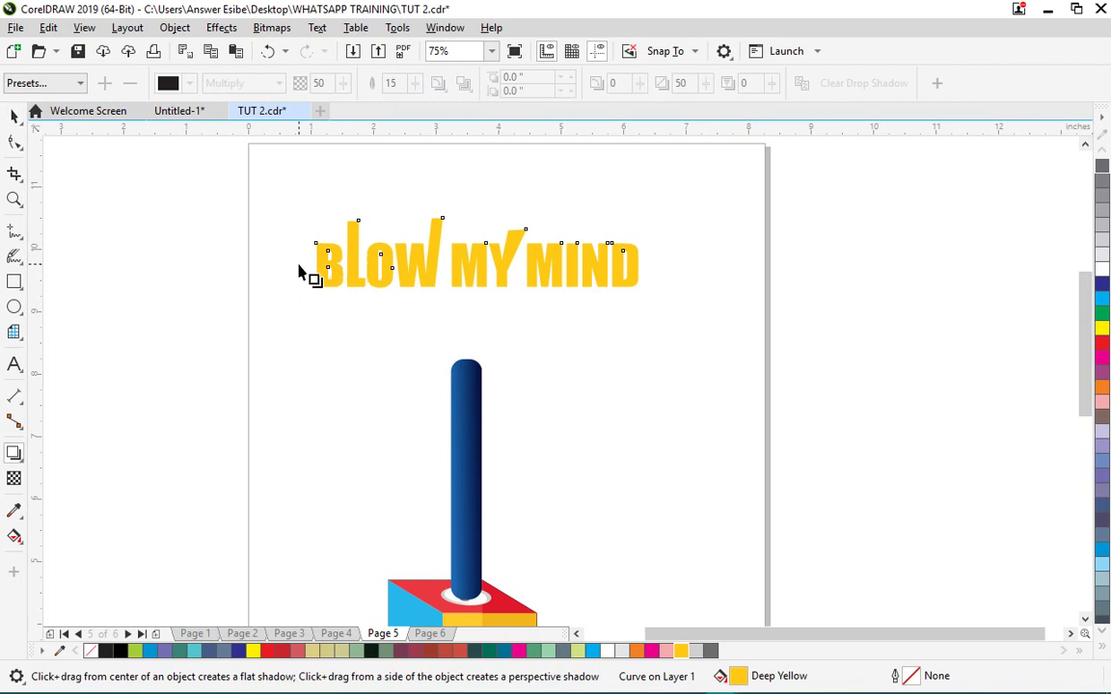
{"action": "left_click_drag", "start_coordinate": [316, 261], "coordinate": [643, 261]}
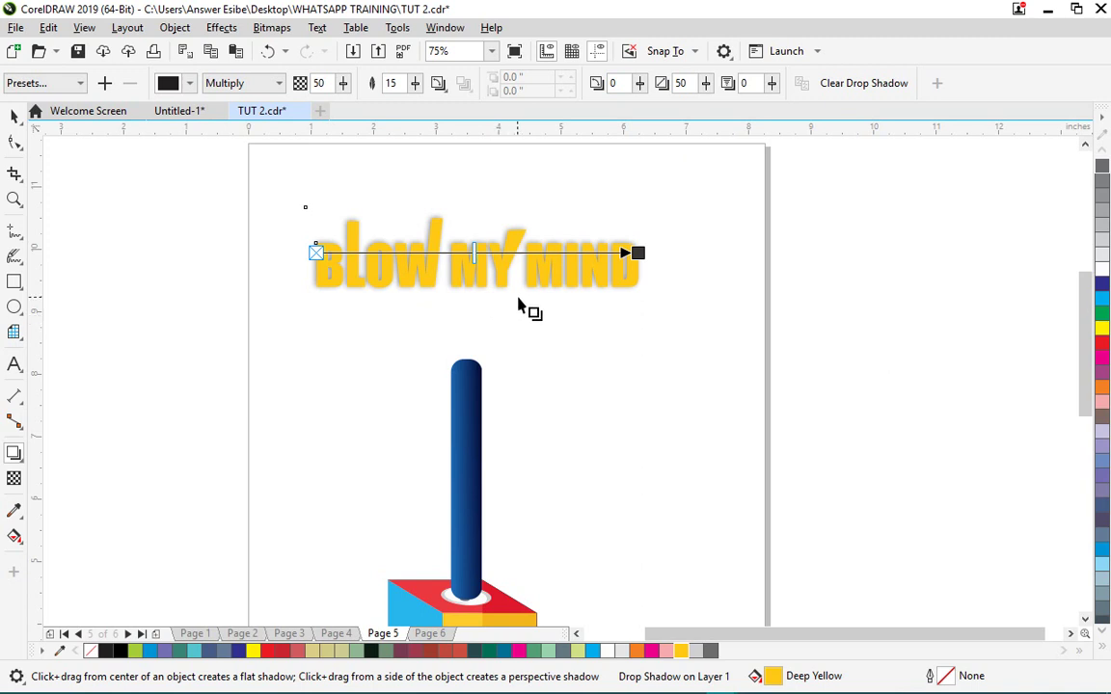
{"action": "left_click_drag", "start_coordinate": [637, 253], "coordinate": [295, 211]}
{"action": "left_click", "coordinate": [14, 113]}
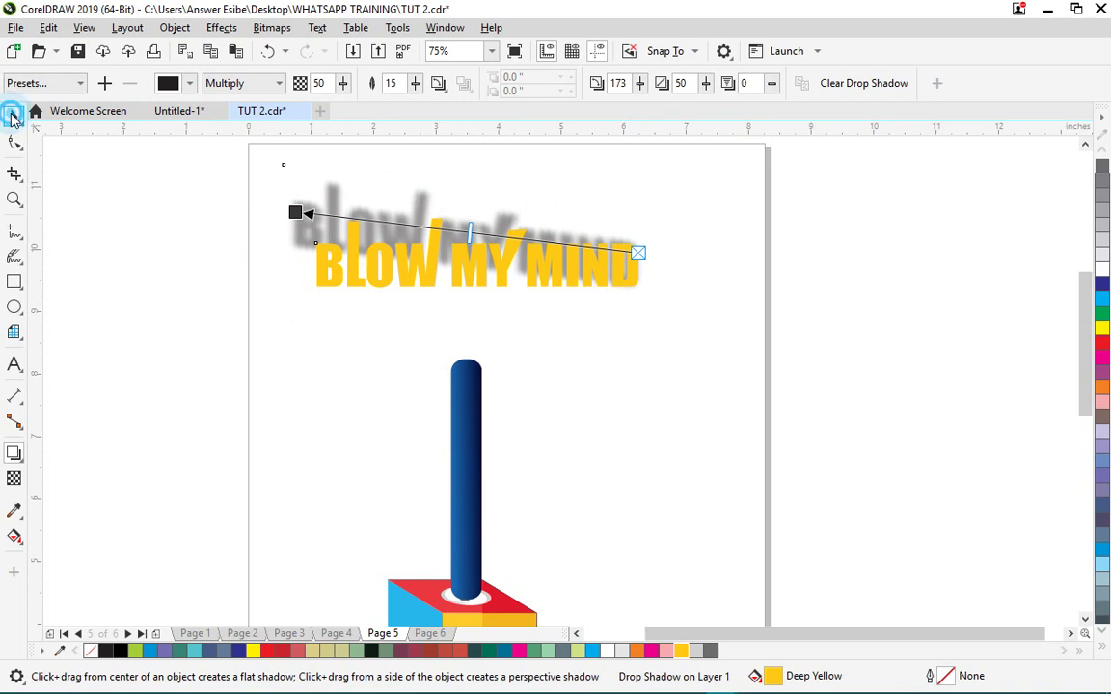
{"action": "left_click", "coordinate": [75, 193]}
- Examine the finished composition, looking closely at the tall shape in its opening and the cube's transparent faces
{"action": "scroll", "coordinate": [460, 191], "scroll_direction": "down", "scroll_amount": 3}
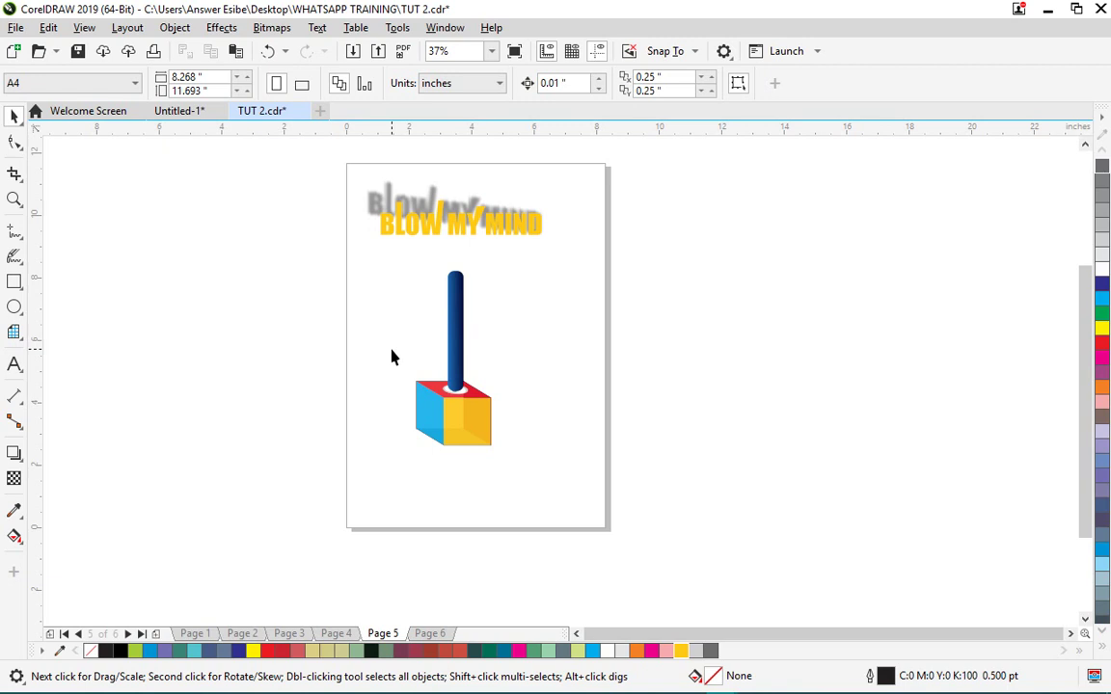
{"action": "left_click", "coordinate": [457, 318]}
{"action": "scroll", "coordinate": [471, 319], "scroll_direction": "up", "scroll_amount": 1}
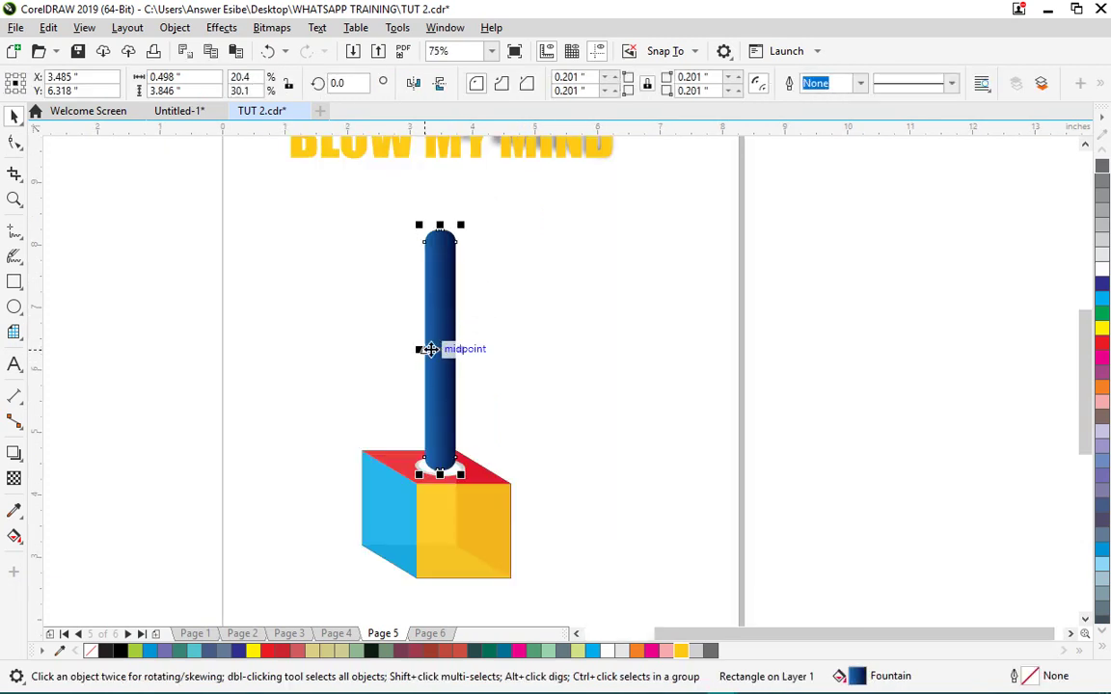
{"action": "scroll", "coordinate": [447, 396], "scroll_direction": "down", "scroll_amount": 1}
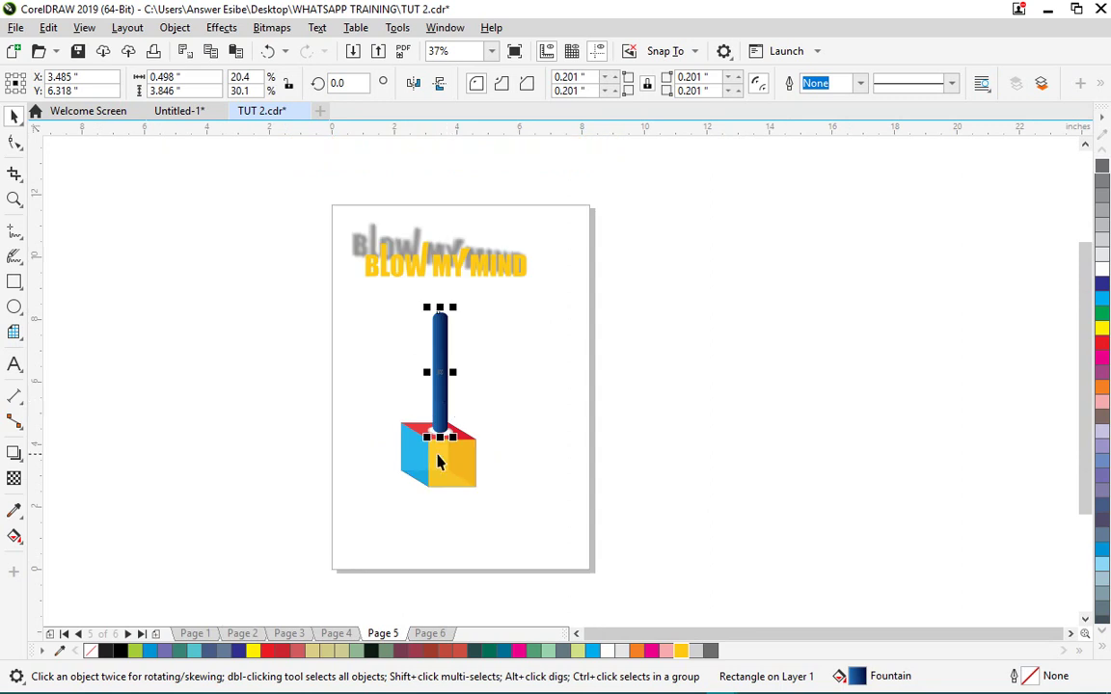
{"action": "scroll", "coordinate": [439, 436], "scroll_direction": "up", "scroll_amount": 1}
{"action": "scroll", "coordinate": [434, 461], "scroll_direction": "up", "scroll_amount": 1}
{"action": "scroll", "coordinate": [526, 472], "scroll_direction": "down", "scroll_amount": 1}
{"action": "scroll", "coordinate": [538, 533], "scroll_direction": "up", "scroll_amount": 1}
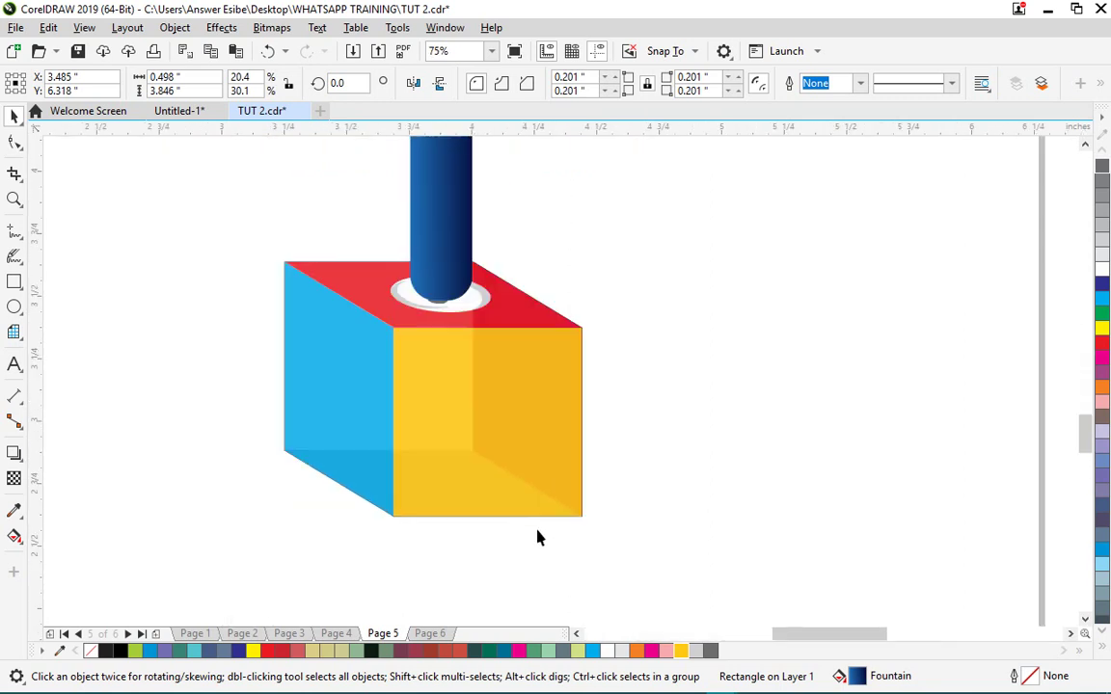
{"action": "scroll", "coordinate": [498, 390], "scroll_direction": "up", "scroll_amount": 1}
{"action": "scroll", "coordinate": [502, 395], "scroll_direction": "down", "scroll_amount": 2}
{"action": "left_click", "coordinate": [749, 327]}
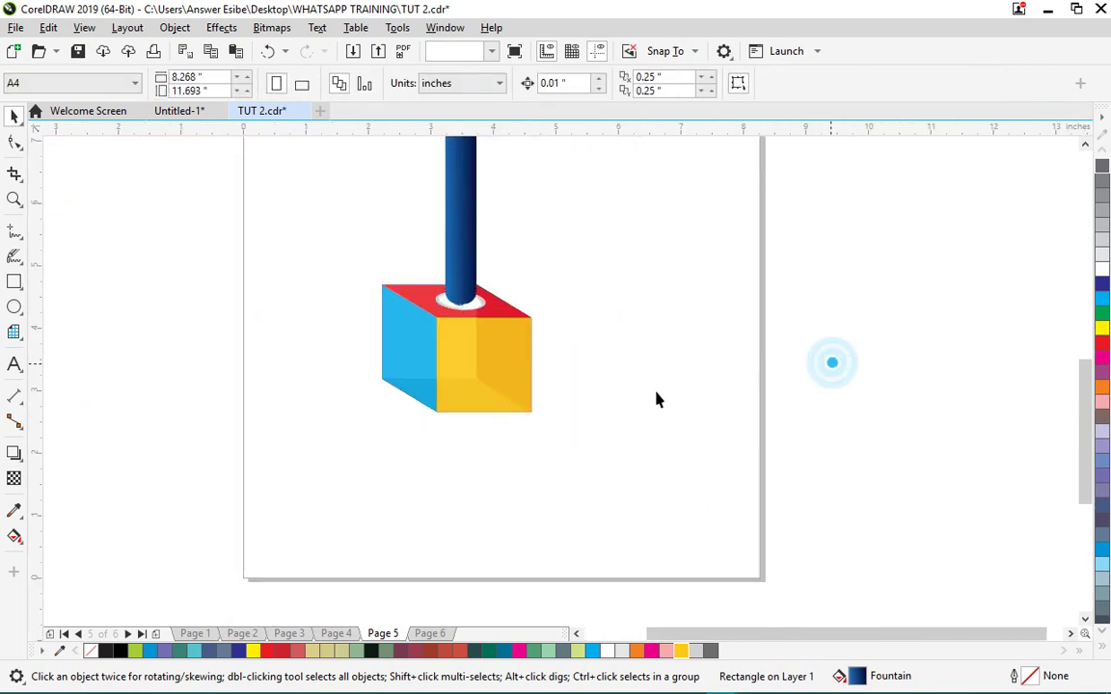
{"action": "scroll", "coordinate": [473, 415], "scroll_direction": "down", "scroll_amount": 1}
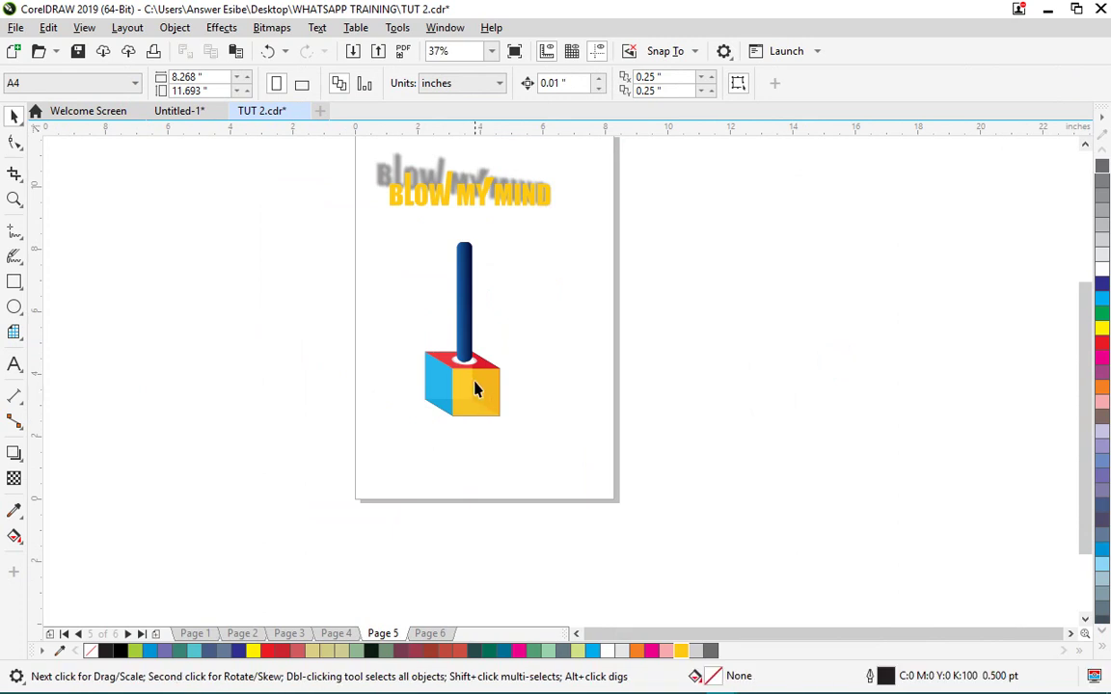
{"action": "scroll", "coordinate": [477, 390], "scroll_direction": "up", "scroll_amount": 2}
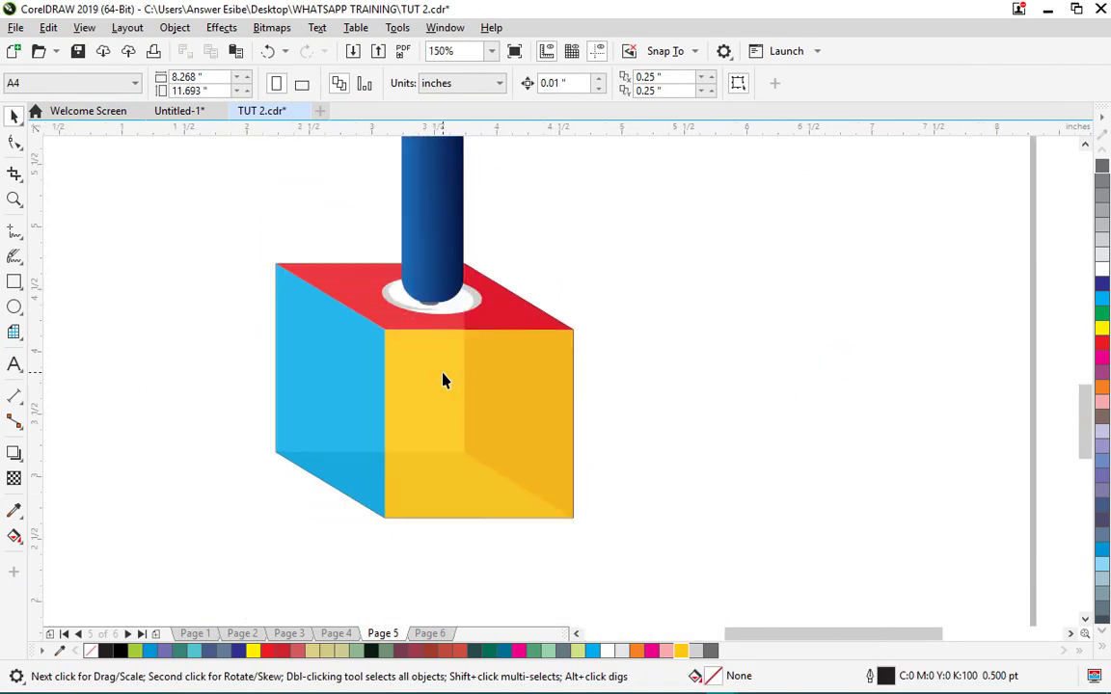
- Move the cube's yellow front face out to the right to expose the faces behind it
{"action": "left_click", "coordinate": [442, 380]}
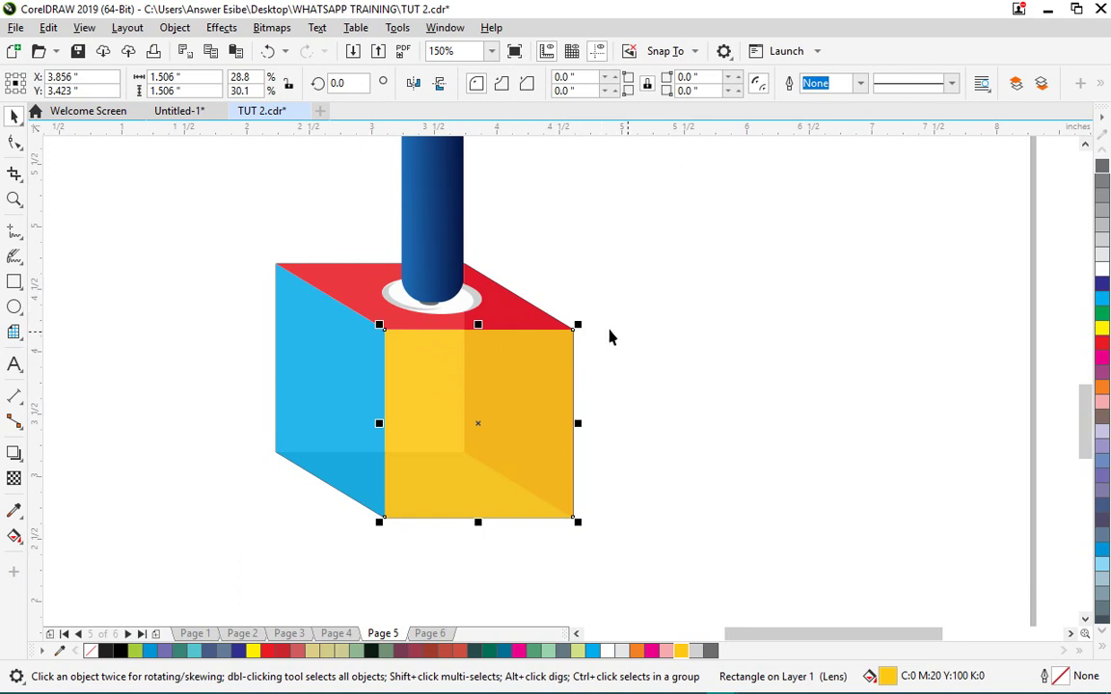
{"action": "scroll", "coordinate": [492, 320], "scroll_direction": "down", "scroll_amount": 1}
{"action": "left_click_drag", "start_coordinate": [484, 368], "coordinate": [661, 323]}
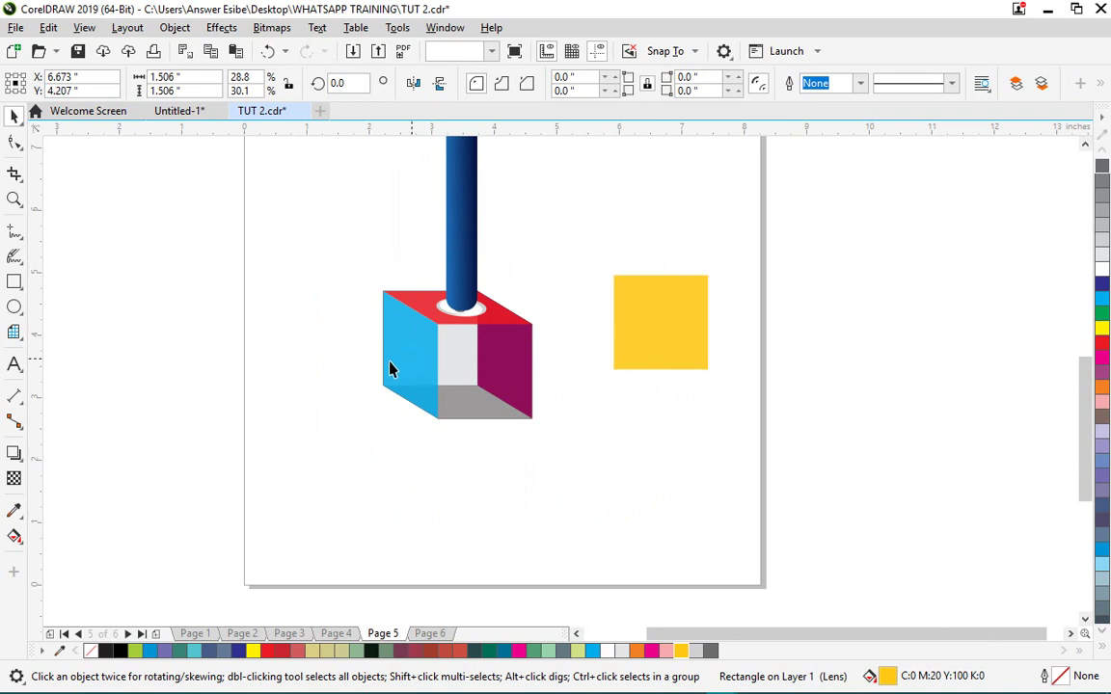
- Move the cube's blue side face left, its bottom face down, and the black backing shape off the page to the right
{"action": "left_click_drag", "start_coordinate": [401, 374], "coordinate": [293, 386]}
{"action": "left_click_drag", "start_coordinate": [446, 408], "coordinate": [453, 491]}
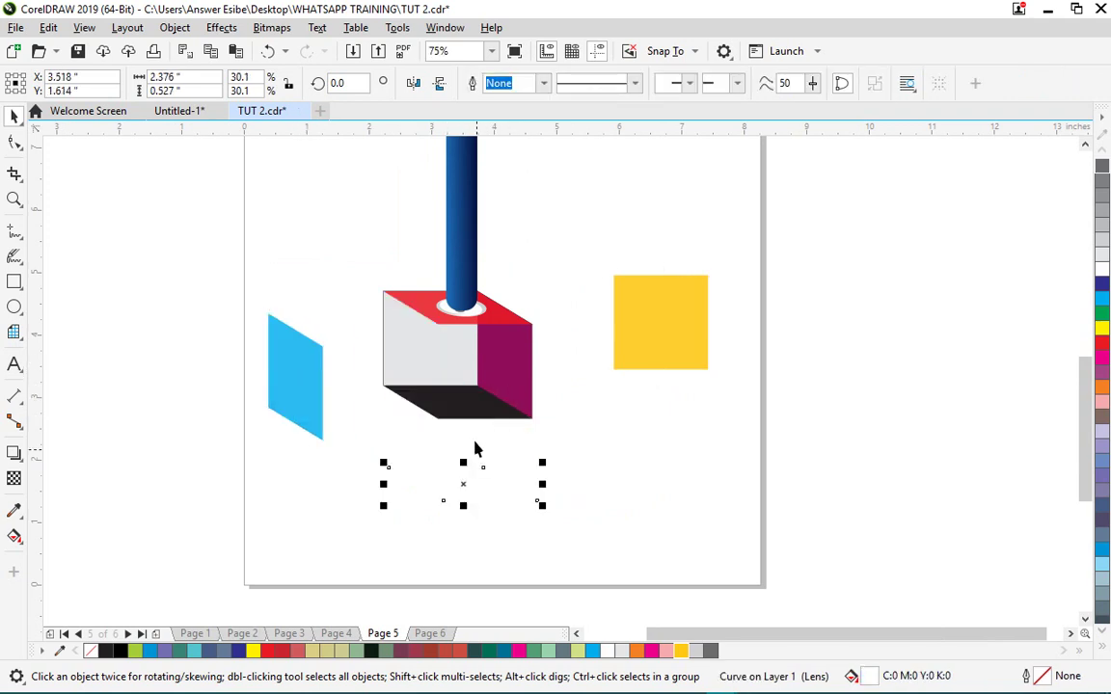
{"action": "left_click_drag", "start_coordinate": [459, 416], "coordinate": [951, 405]}
- Fill the detached bottom face with 70% black
{"action": "left_click", "coordinate": [447, 499]}
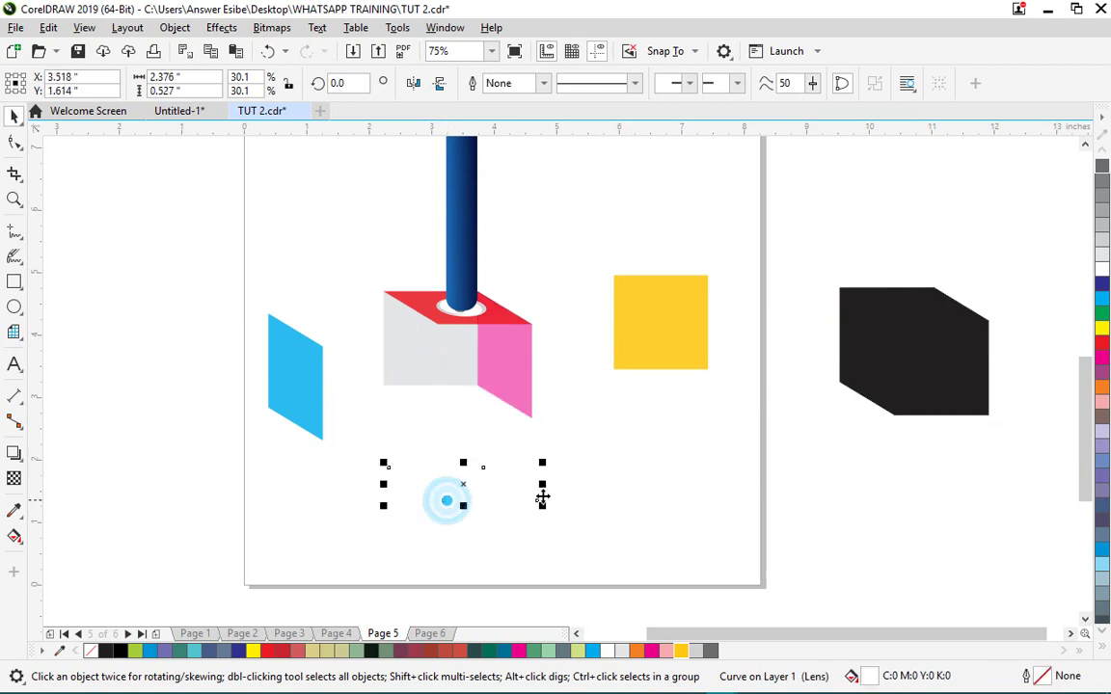
{"action": "left_click", "coordinate": [1100, 203]}
- Move the cube's light grey back face up and left, and its magenta side face and red top face down and right
{"action": "left_click_drag", "start_coordinate": [399, 372], "coordinate": [355, 305]}
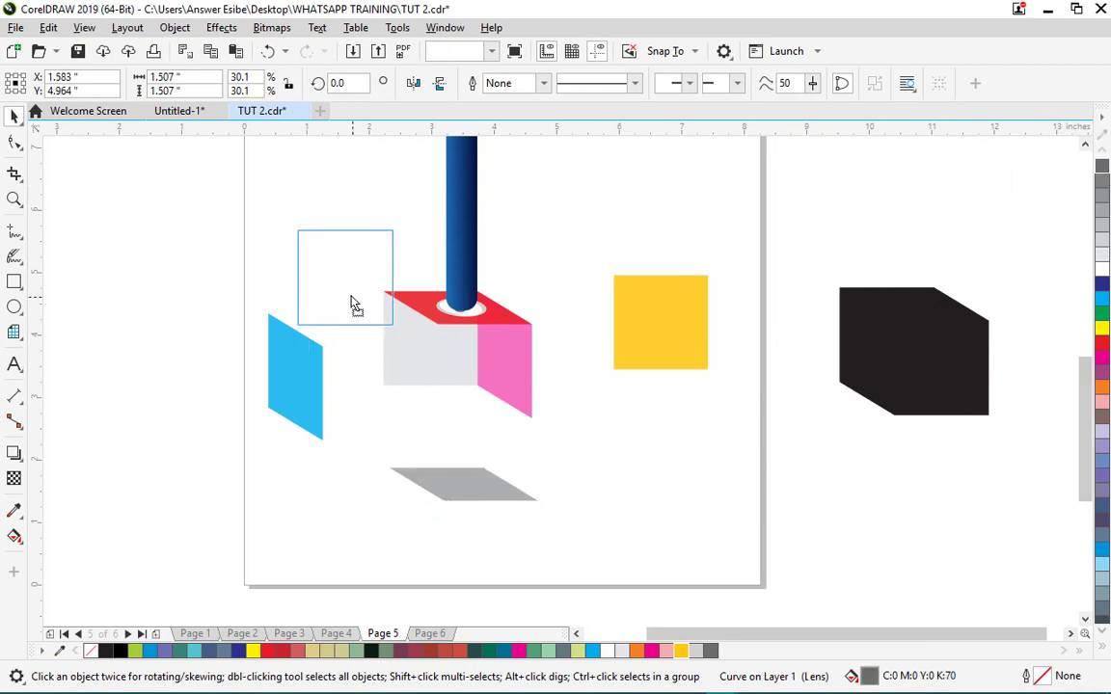
{"action": "left_click_drag", "start_coordinate": [518, 366], "coordinate": [591, 445]}
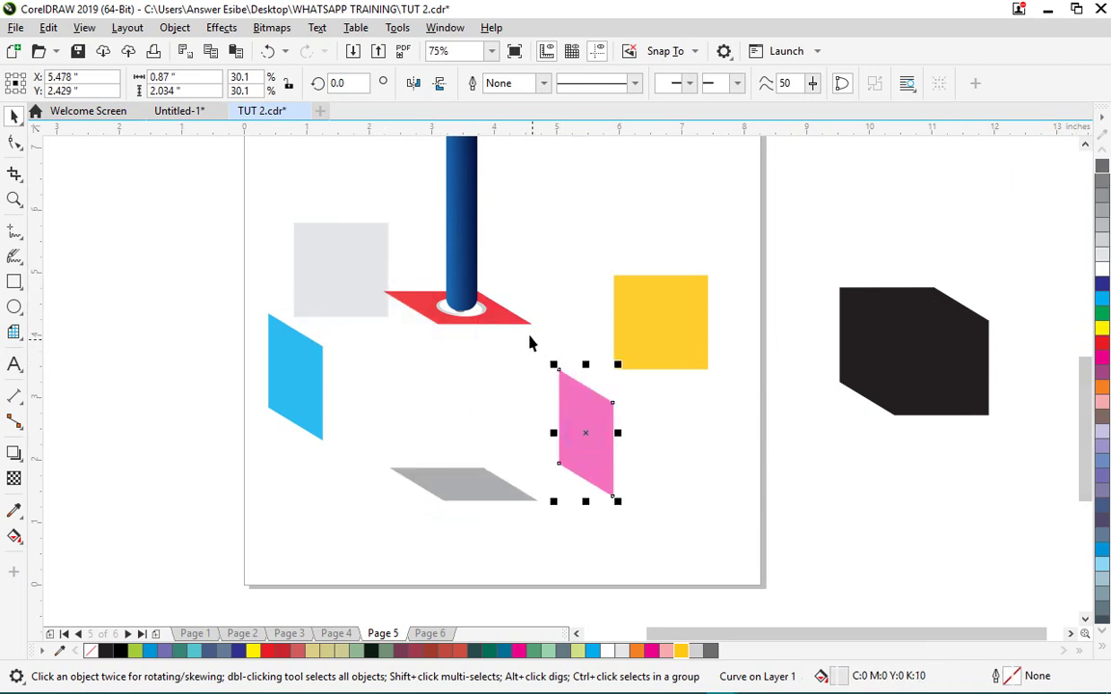
{"action": "left_click_drag", "start_coordinate": [529, 322], "coordinate": [562, 353]}
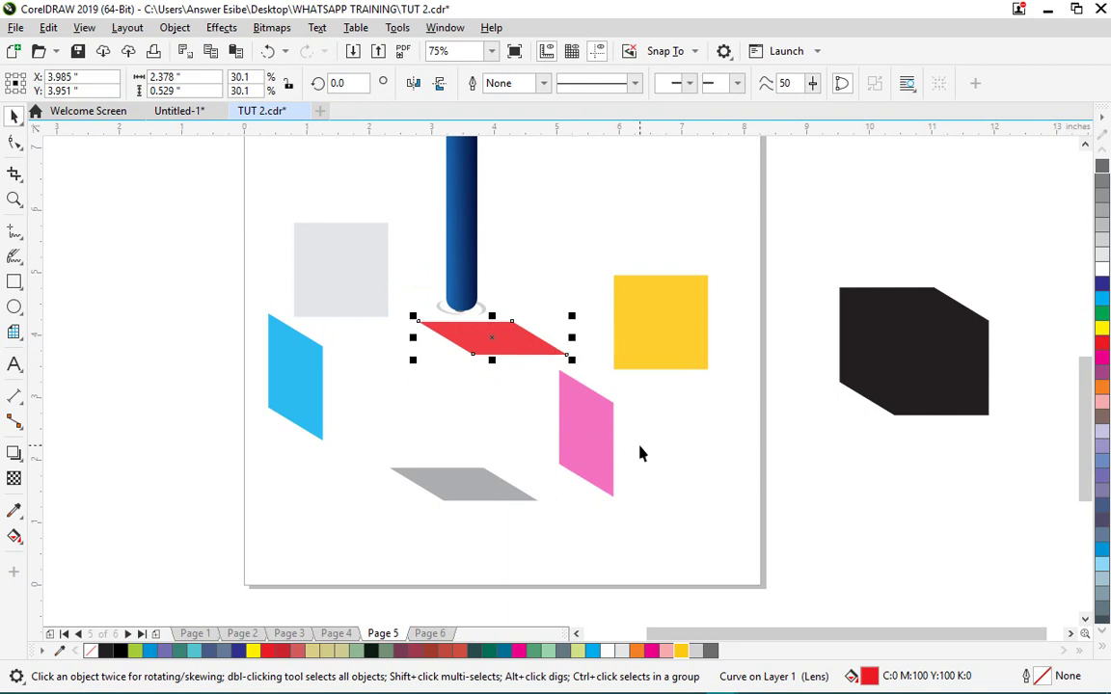
- Undo the bottom face's fill and all the face moves, including the yellow front face's, to reassemble the cube, and clear the selection
{"action": "key", "text": "ctrl+z"}
{"action": "key", "text": "ctrl+z"}
{"action": "key", "text": "ctrl+z"}
{"action": "key", "text": "ctrl+z"}
{"action": "key", "text": "ctrl+z"}
{"action": "key", "text": "ctrl+z"}
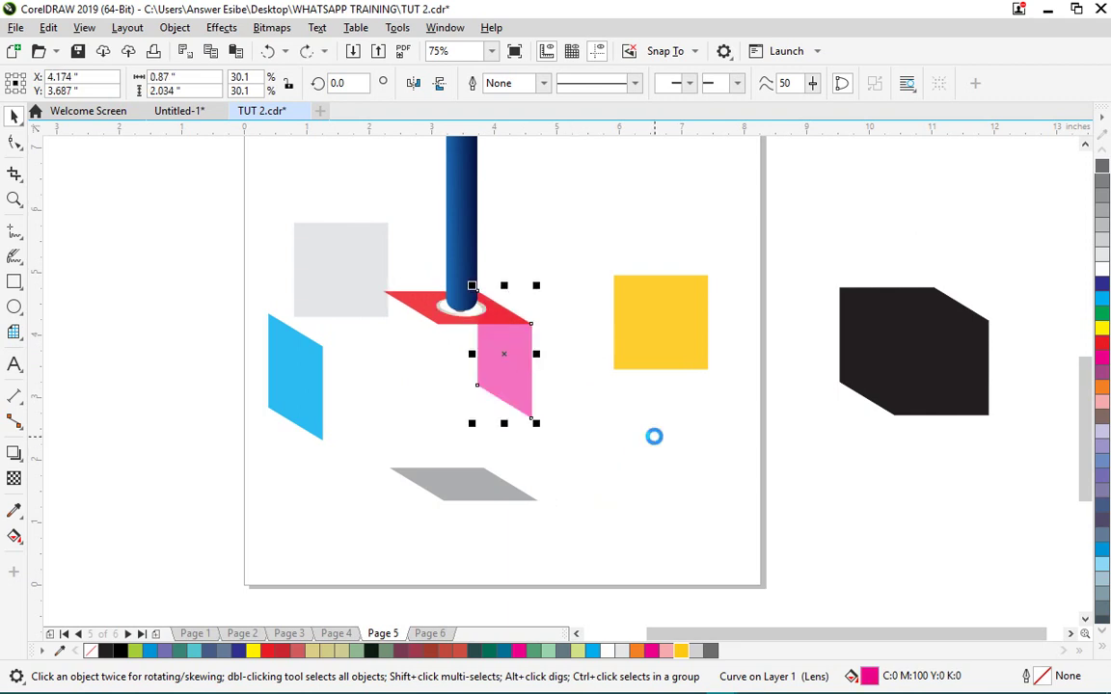
{"action": "key", "text": "ctrl+z"}
{"action": "key", "text": "ctrl+z"}
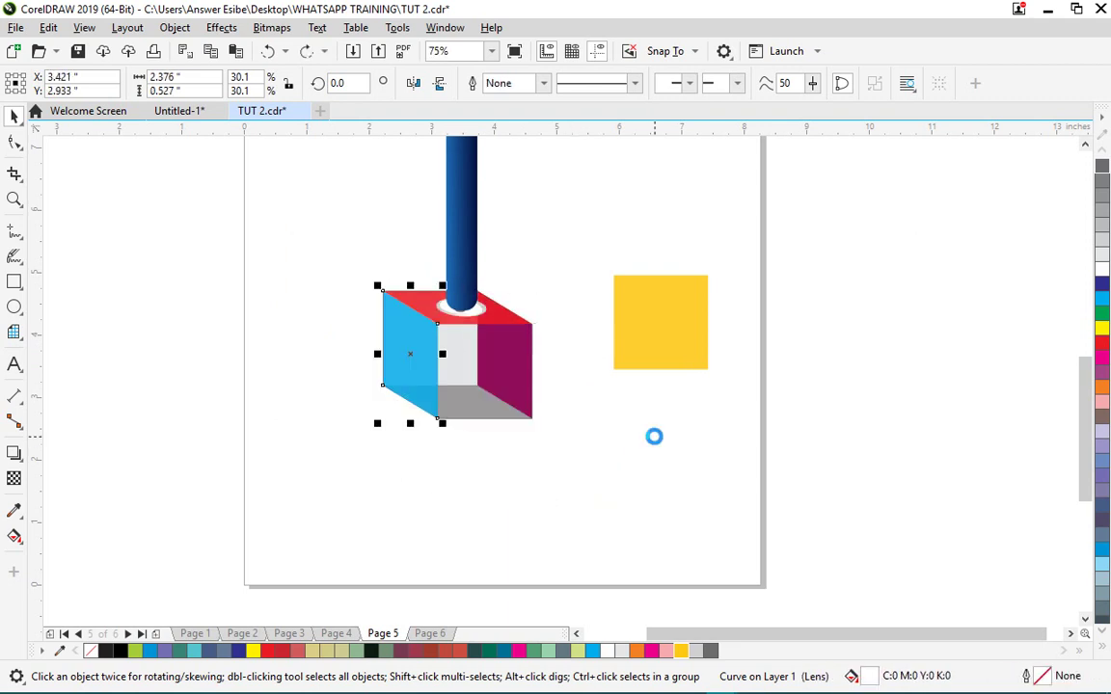
{"action": "scroll", "coordinate": [654, 445], "scroll_direction": "down", "scroll_amount": 2}
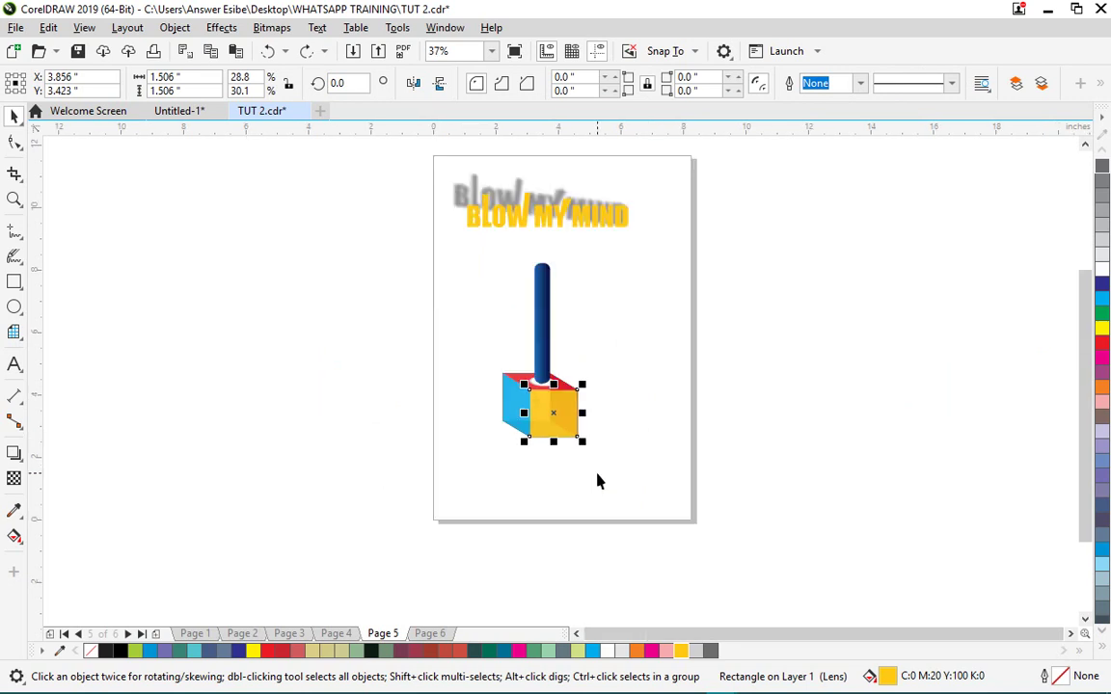
{"action": "left_click", "coordinate": [728, 372]}
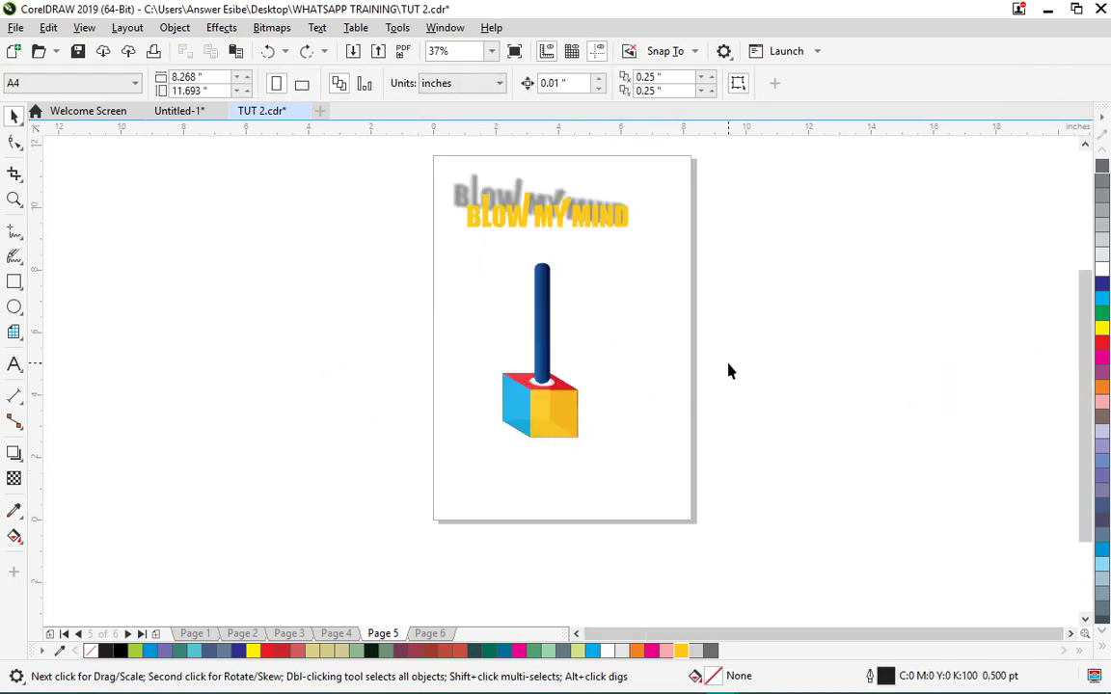